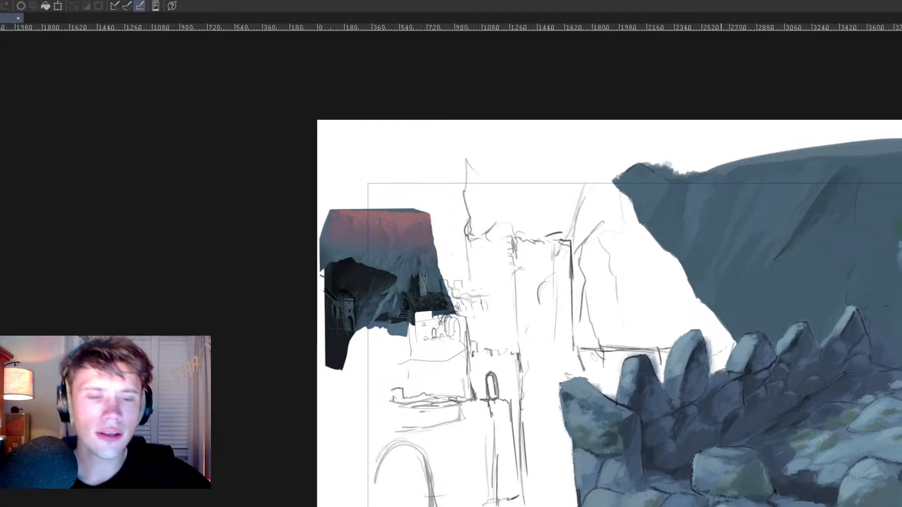
Step: Examine the painting from the cliff and battlements down to the stone wall, checking the castle sketch and stone shading
scroll(730, 383, down, 2)
scroll(730, 387, up, 1)
drag(729, 389, 642, 275)
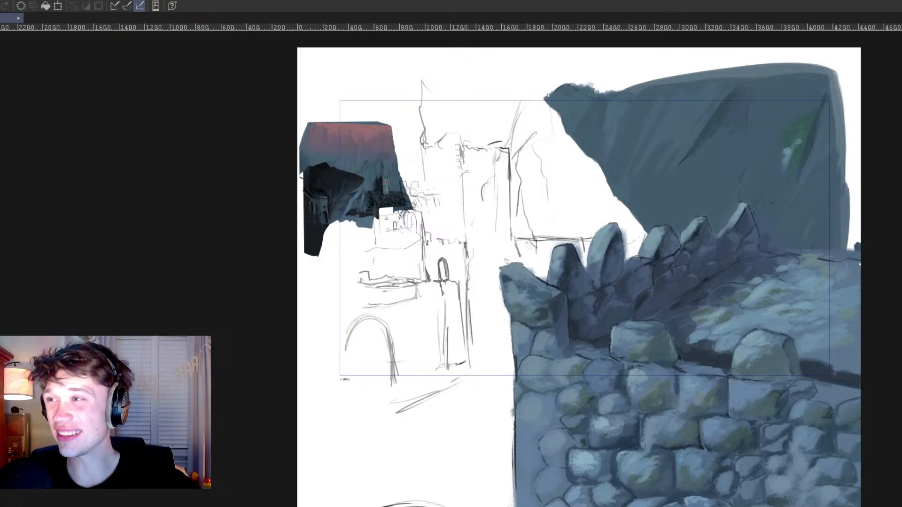
drag(679, 361, 630, 333)
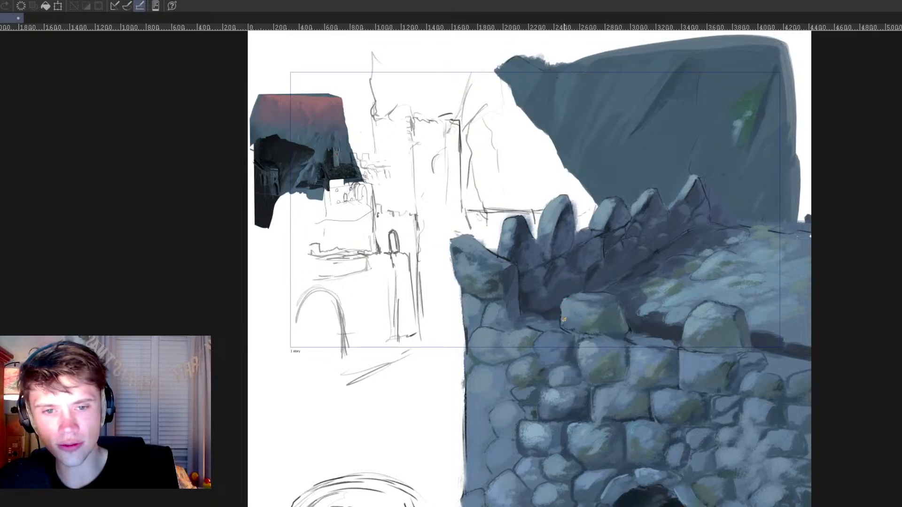
drag(690, 419, 666, 370)
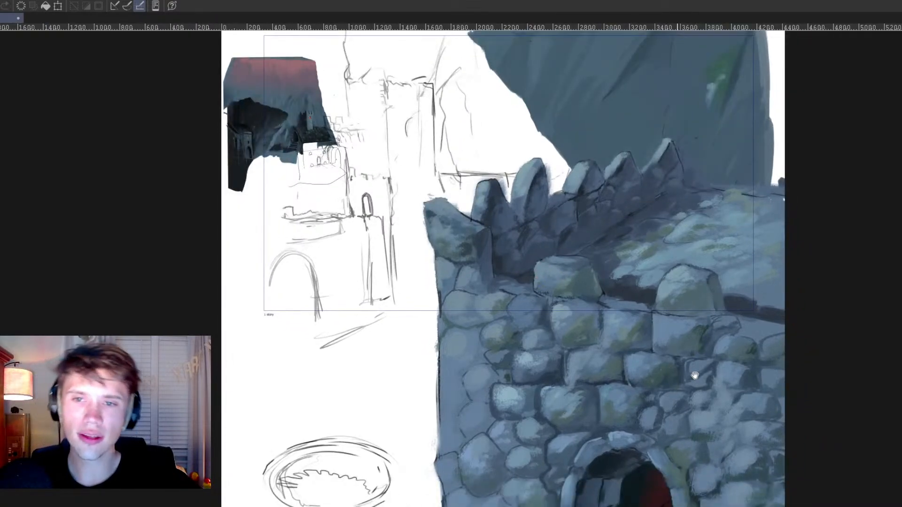
scroll(695, 390, down, 5)
drag(634, 445, 559, 399)
scroll(563, 402, up, 2)
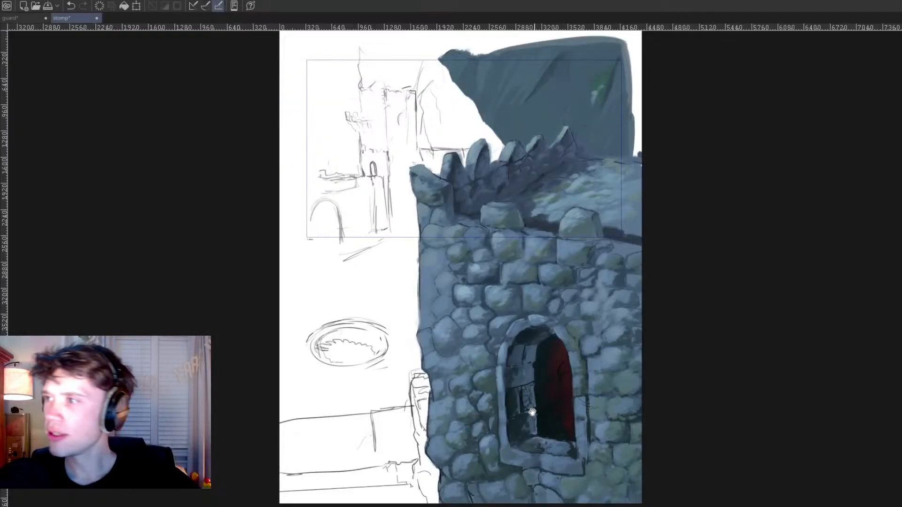
drag(543, 421, 557, 434)
scroll(557, 434, up, 2)
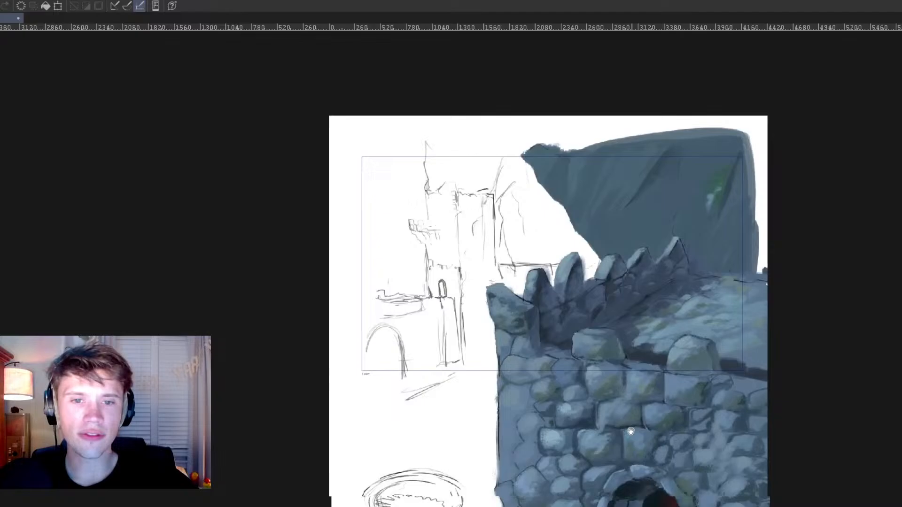
scroll(581, 310, up, 2)
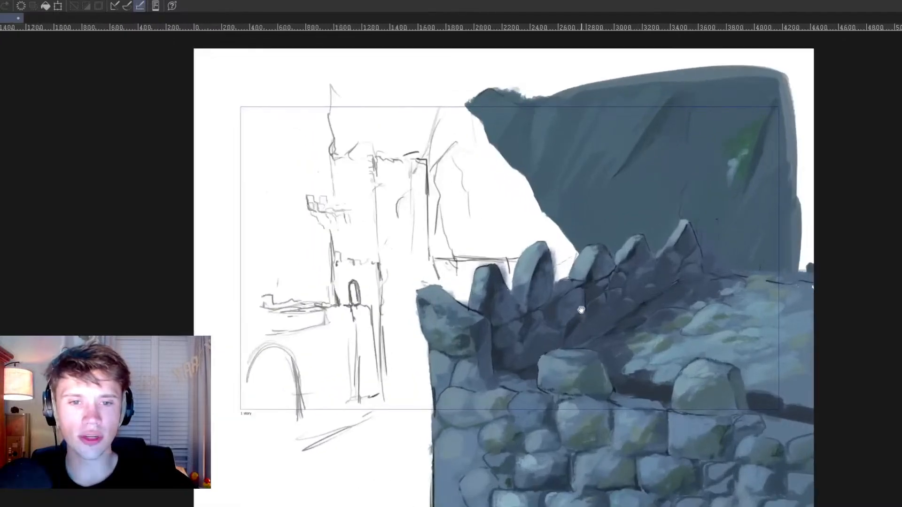
scroll(581, 310, up, 2)
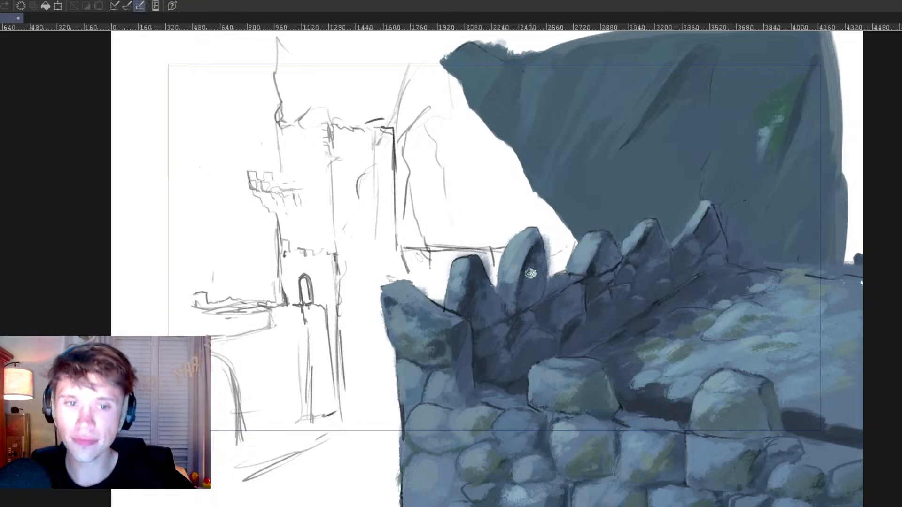
scroll(531, 272, down, 2)
scroll(585, 271, up, 1)
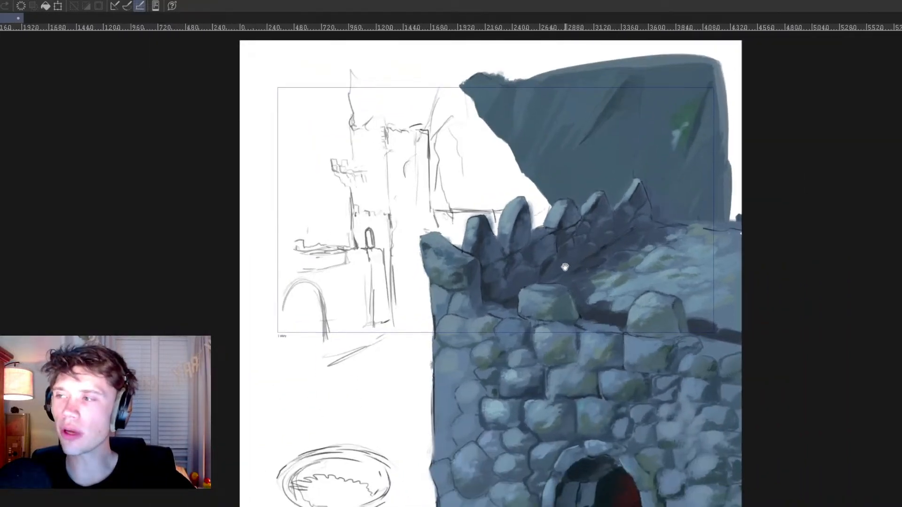
drag(561, 304, 516, 272)
scroll(555, 347, down, 1)
drag(584, 416, 586, 367)
scroll(586, 366, up, 1)
drag(520, 377, 554, 364)
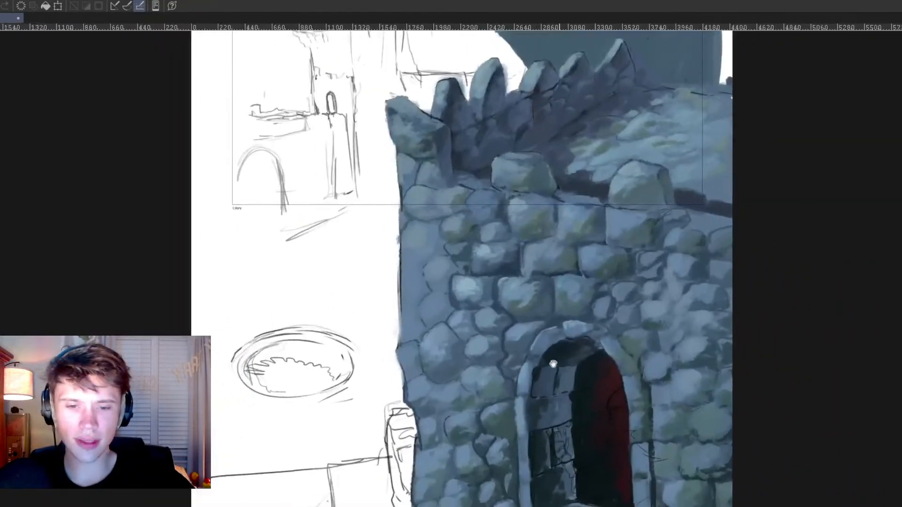
scroll(540, 359, up, 1)
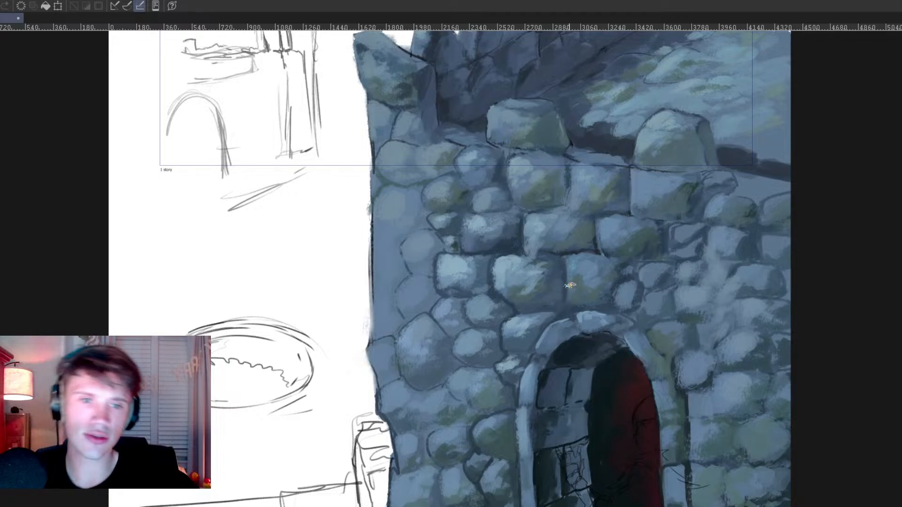
scroll(564, 358, down, 5)
scroll(551, 349, up, 3)
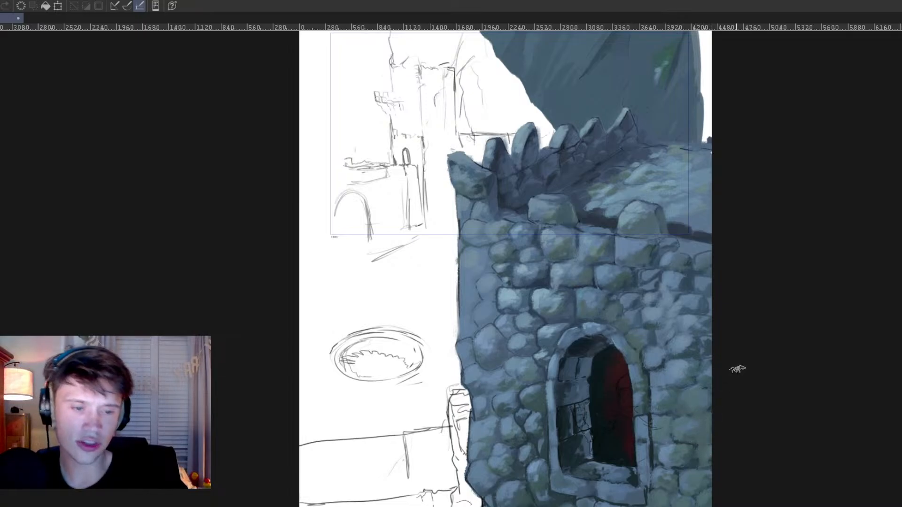
Step: Paint darker shading on the stones of the arched window's inner wall and warm orange-red over the red interior
scroll(579, 326, down, 1)
scroll(579, 328, down, 4)
drag(613, 376, 579, 401)
scroll(635, 382, up, 5)
scroll(540, 429, up, 1)
drag(553, 444, 517, 304)
scroll(593, 396, up, 2)
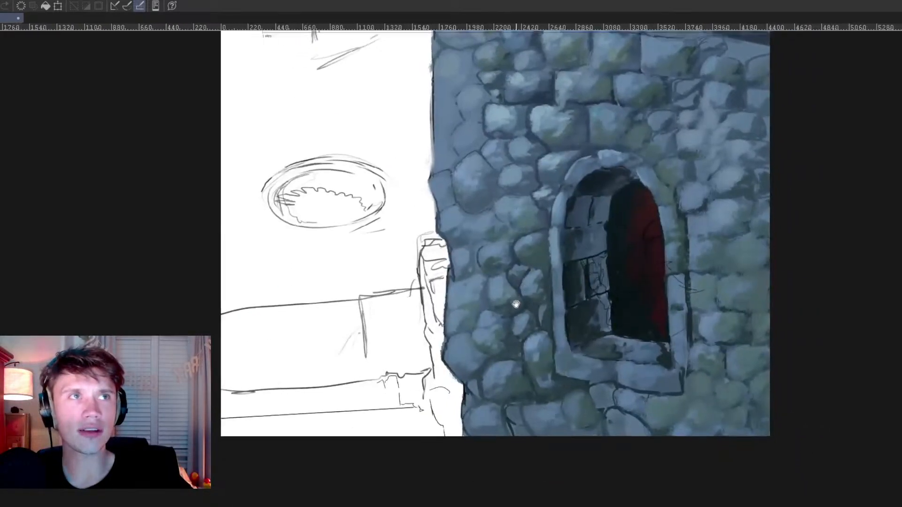
drag(464, 367, 478, 367)
scroll(479, 367, up, 1)
mouse_move(685, 312)
mouse_down()
mouse_move(586, 422)
mouse_move(582, 379)
mouse_move(499, 346)
mouse_move(494, 298)
mouse_move(514, 316)
mouse_move(533, 381)
mouse_up()
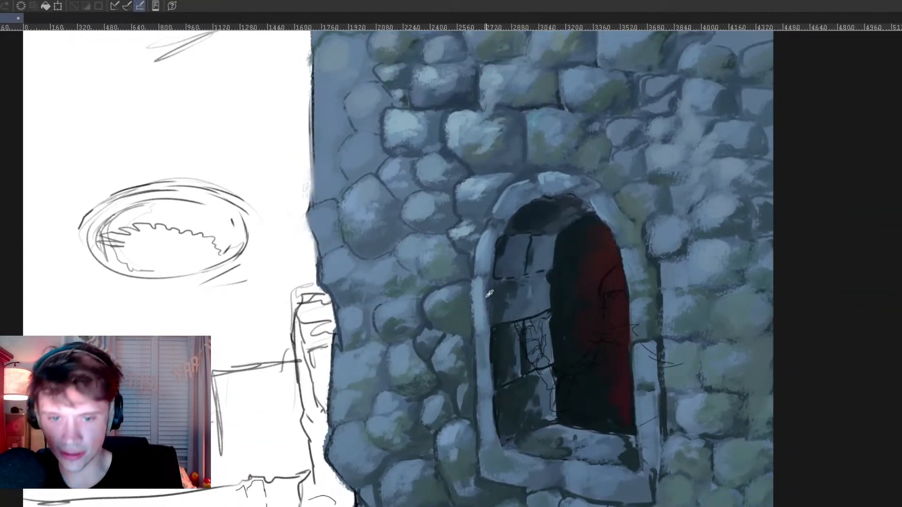
alt+click(509, 290)
mouse_move(506, 282)
mouse_down()
mouse_move(497, 286)
mouse_move(508, 283)
mouse_up()
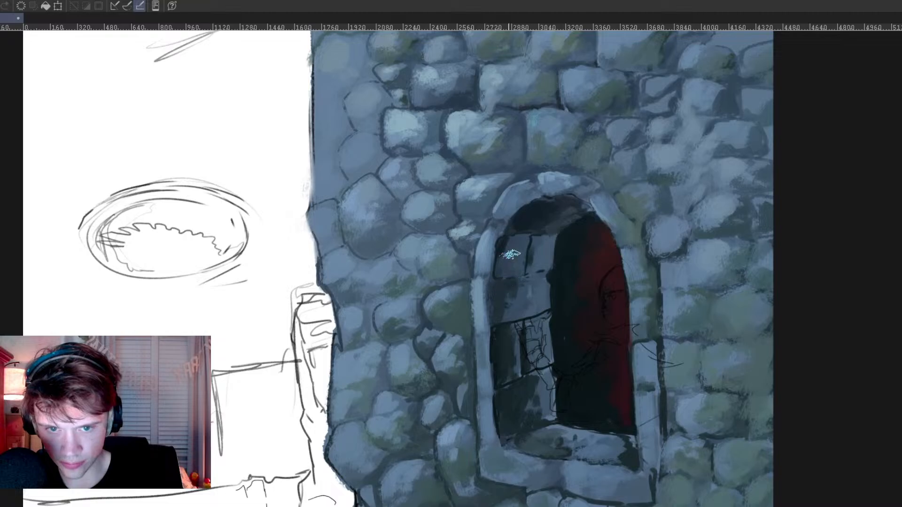
mouse_move(507, 239)
mouse_down()
mouse_move(517, 245)
mouse_move(513, 269)
mouse_up()
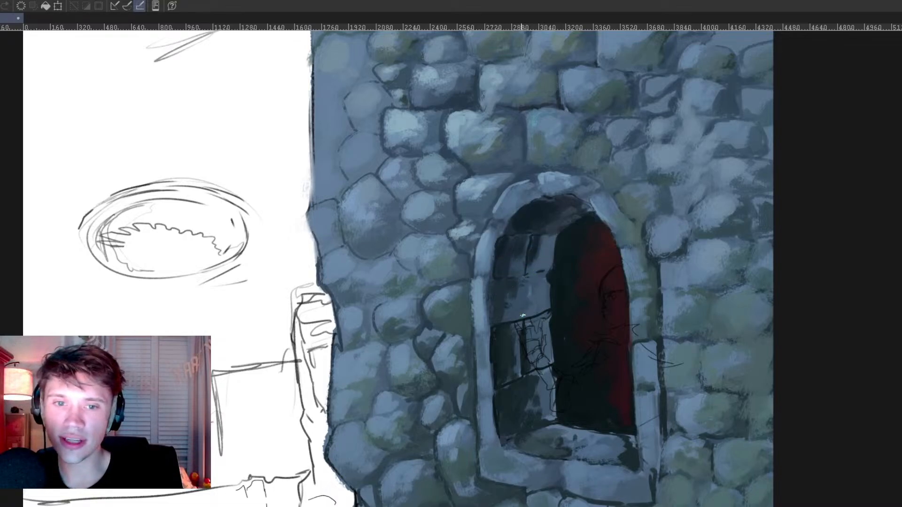
alt+click(520, 332)
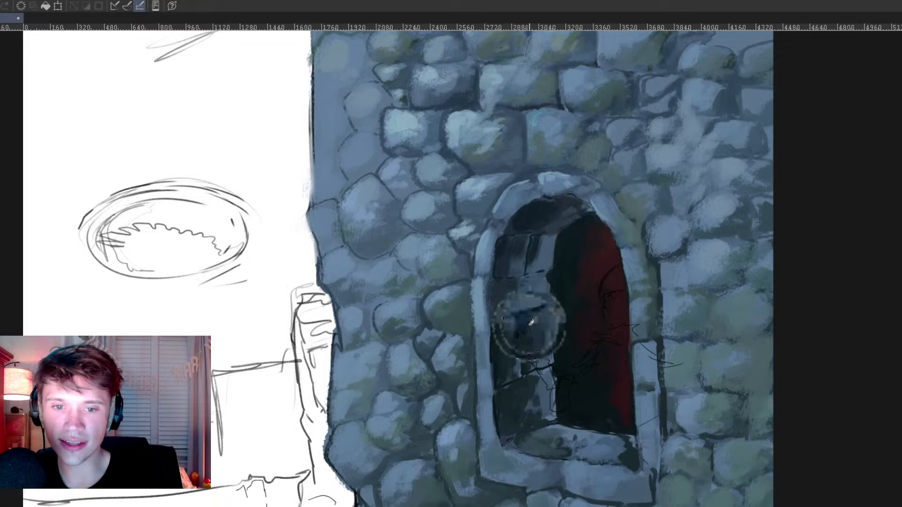
drag(543, 317, 530, 360)
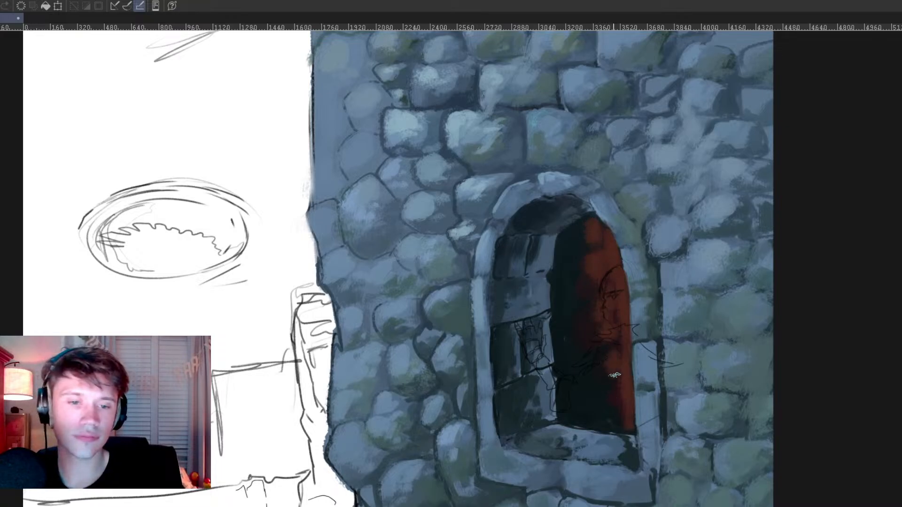
Step: Paint extra green foliage strokes around the existing green patch on the blue-grey cliff
scroll(674, 413, down, 5)
drag(626, 356, 656, 382)
drag(628, 205, 701, 369)
scroll(703, 291, up, 2)
scroll(739, 308, up, 1)
drag(818, 149, 789, 248)
scroll(782, 230, up, 1)
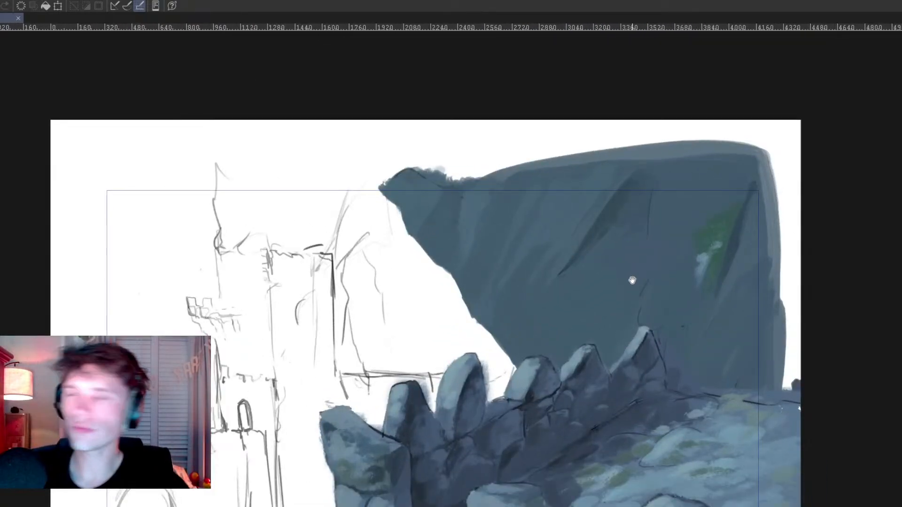
alt+click(715, 235)
key(Tab)
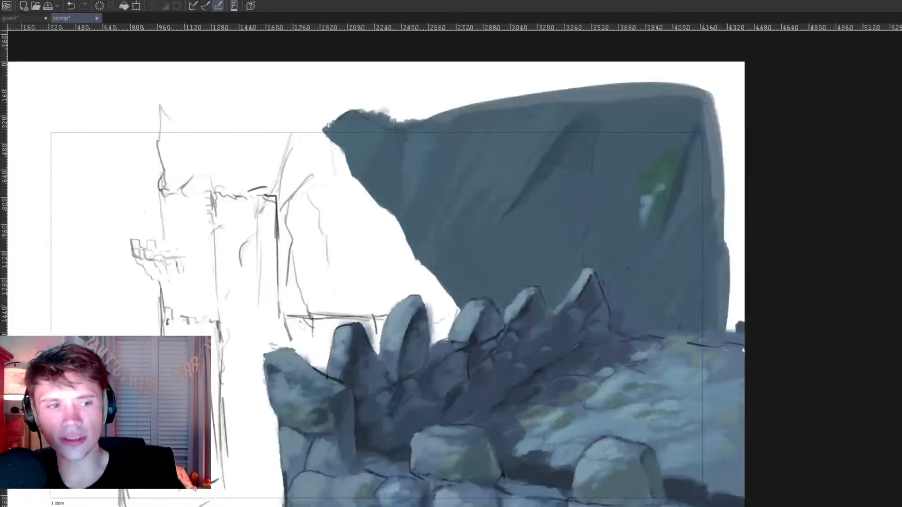
key(Tab)
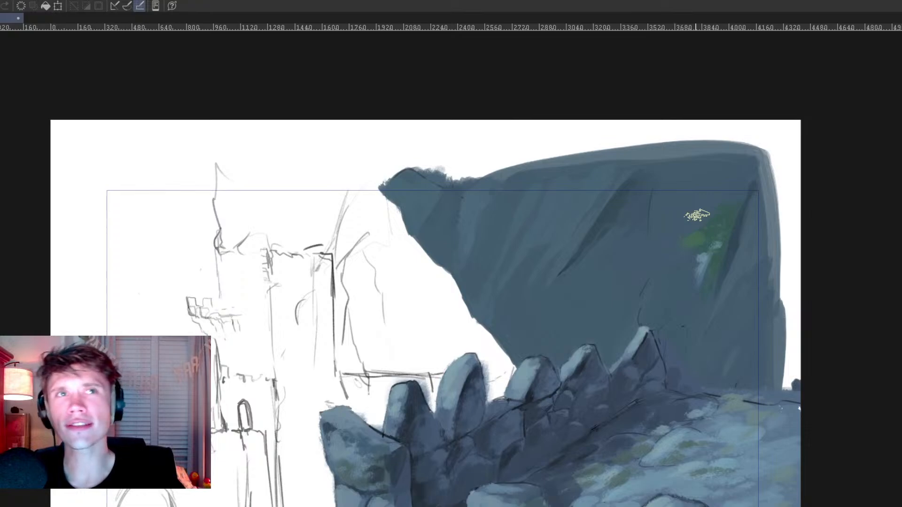
drag(710, 219, 709, 222)
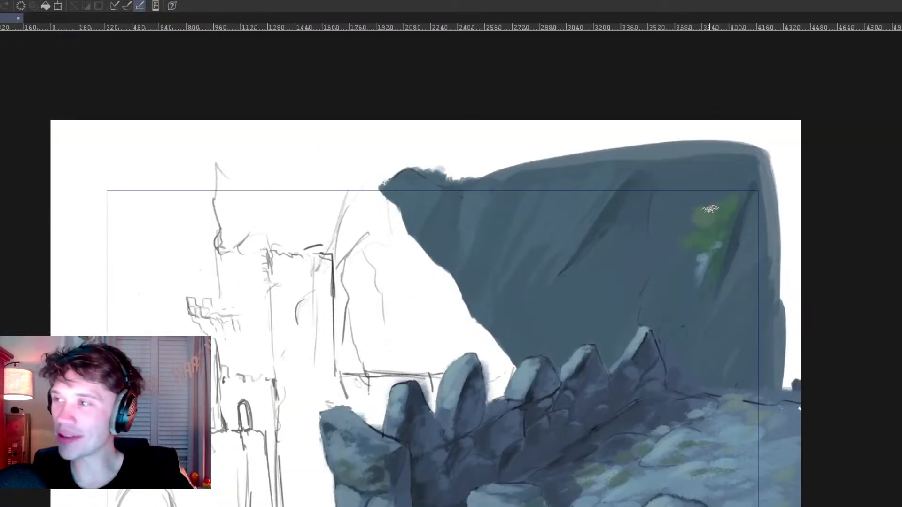
Step: Widen the cliff foliage with lighter yellow-green strokes and work green into the pale highlight below it
mouse_move(663, 198)
mouse_down()
mouse_move(659, 214)
mouse_move(670, 235)
mouse_up()
mouse_move(677, 199)
mouse_down()
mouse_move(683, 227)
mouse_move(689, 208)
mouse_move(696, 221)
mouse_up()
alt+click(684, 225)
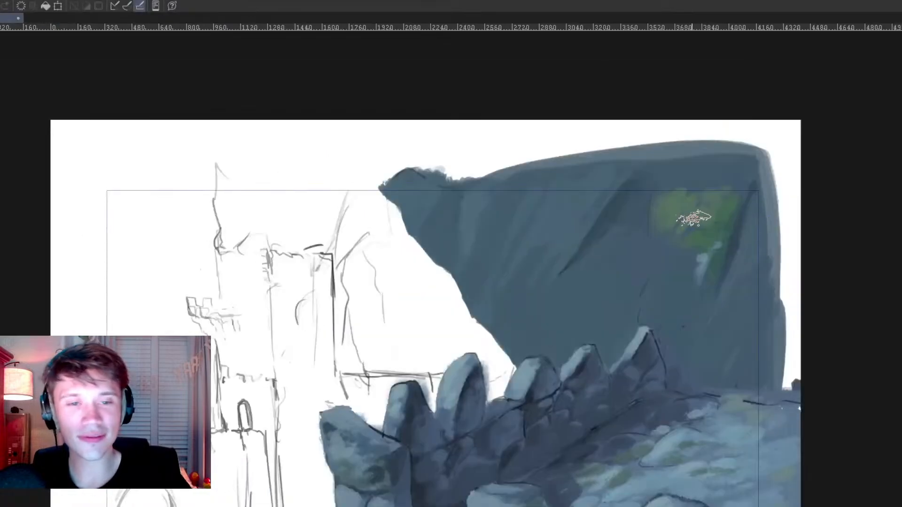
mouse_move(695, 212)
mouse_down()
mouse_move(683, 253)
mouse_move(708, 205)
mouse_up()
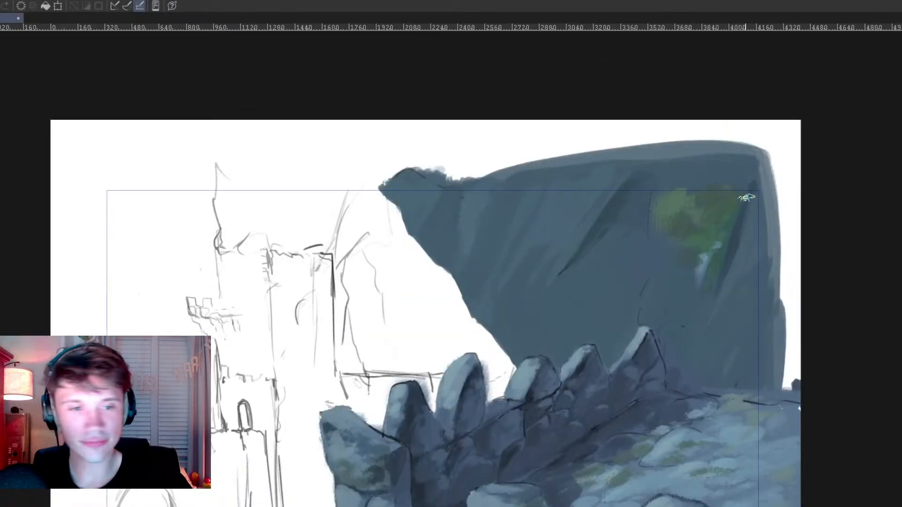
drag(715, 247, 701, 266)
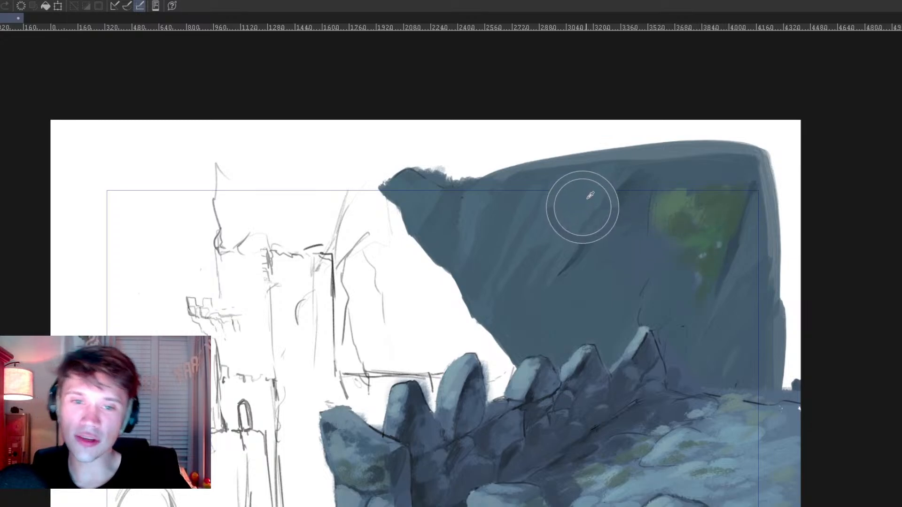
Step: Paint over the whole green patch with the cliff's blue-grey colours
mouse_move(647, 237)
mouse_down()
mouse_move(665, 214)
mouse_move(655, 195)
mouse_move(681, 196)
mouse_move(667, 268)
mouse_move(708, 204)
mouse_move(725, 197)
mouse_move(693, 245)
mouse_move(734, 195)
mouse_move(694, 320)
mouse_move(725, 202)
mouse_move(662, 204)
mouse_move(679, 193)
mouse_up()
scroll(537, 274, down, 5)
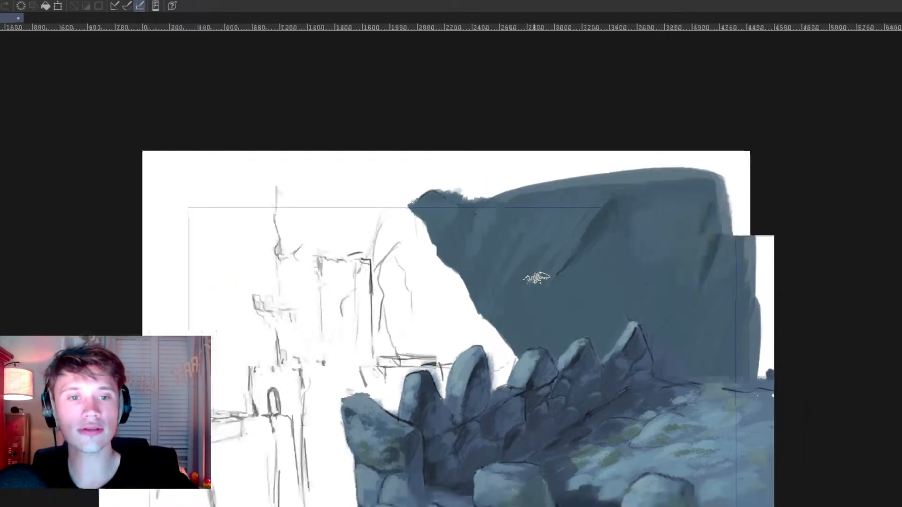
scroll(450, 360, up, 3)
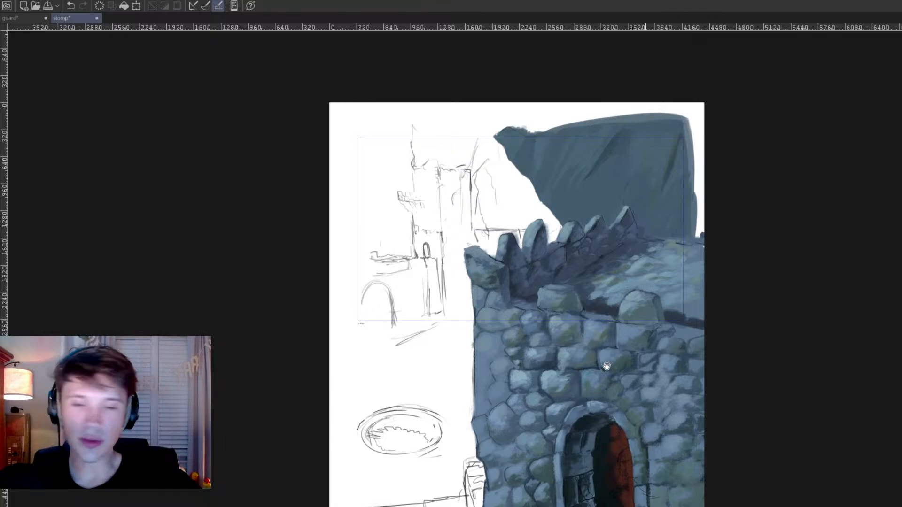
Step: Block in a dark blue-grey base inside the narrow sketched pillar along the stone wall's outer edge
drag(496, 393, 513, 382)
drag(489, 455, 553, 465)
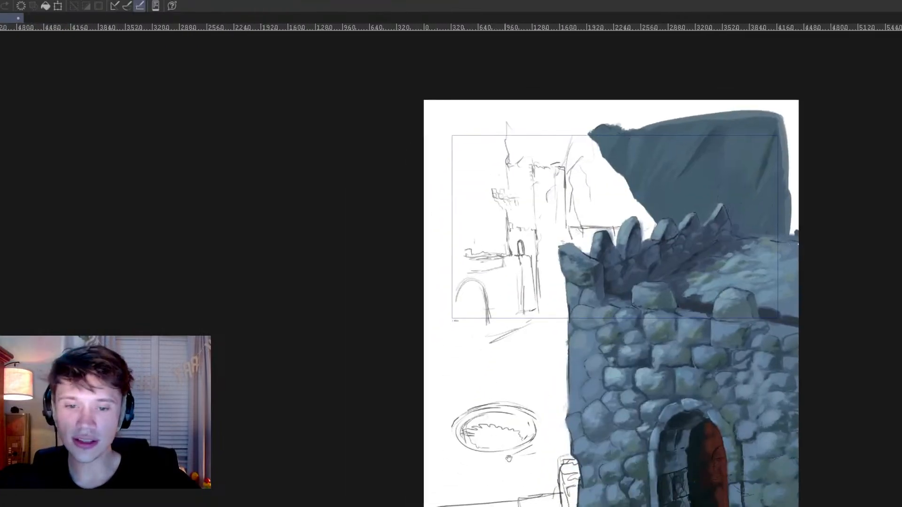
scroll(511, 459, up, 4)
scroll(572, 461, up, 1)
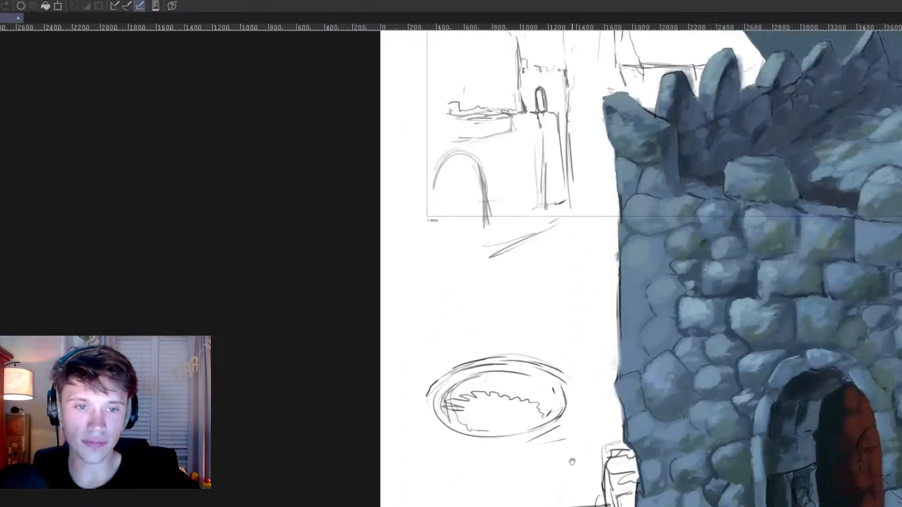
scroll(594, 487, up, 1)
drag(617, 505, 683, 440)
scroll(684, 440, up, 2)
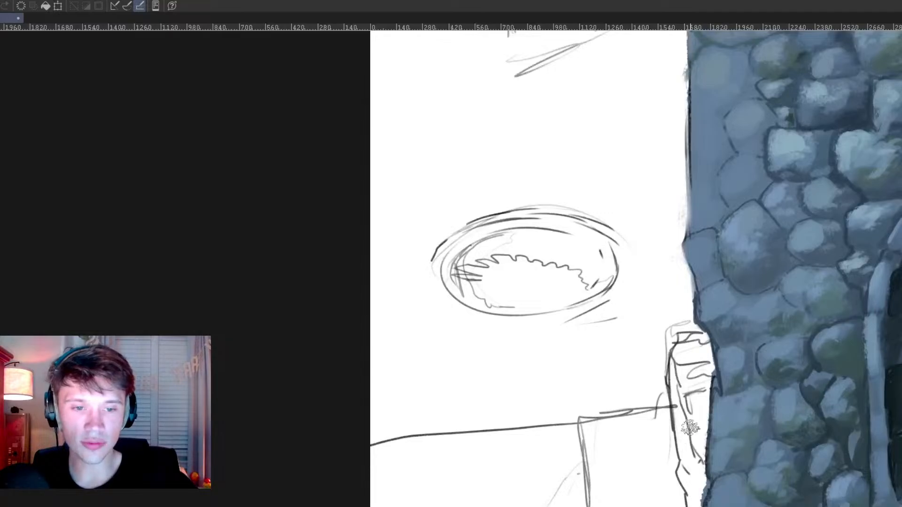
mouse_move(765, 281)
mouse_down()
mouse_move(664, 495)
mouse_move(649, 506)
mouse_up()
mouse_move(638, 384)
mouse_down()
mouse_move(673, 146)
mouse_move(694, 126)
mouse_up()
mouse_move(672, 419)
mouse_down()
mouse_move(654, 396)
mouse_move(522, 260)
mouse_move(522, 244)
mouse_move(469, 280)
mouse_move(476, 320)
mouse_move(468, 277)
mouse_move(483, 269)
mouse_move(485, 317)
mouse_move(500, 303)
mouse_up()
mouse_move(467, 252)
mouse_down()
mouse_move(523, 311)
mouse_move(525, 300)
mouse_move(540, 300)
mouse_move(530, 296)
mouse_move(536, 323)
mouse_move(524, 371)
mouse_move(536, 454)
mouse_move(535, 437)
mouse_move(528, 484)
mouse_move(559, 491)
mouse_up()
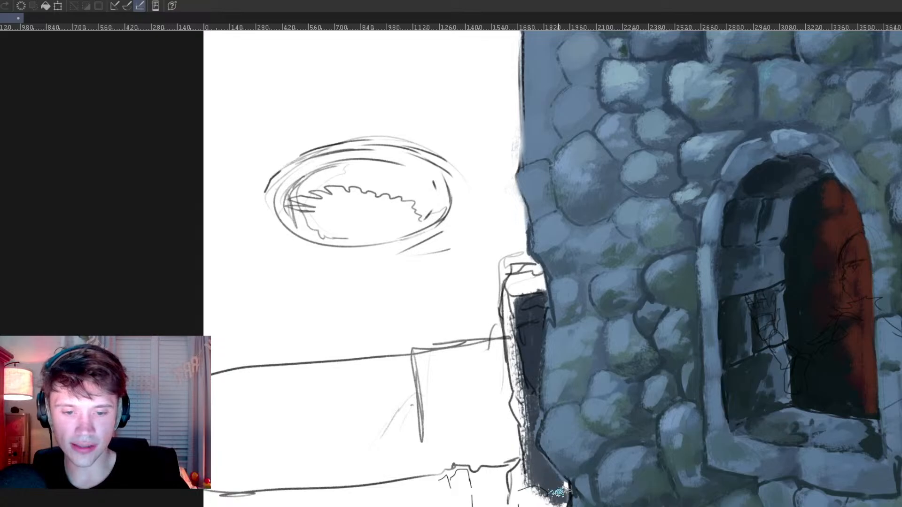
Step: Paint the pillar's top stone slate blue and the blocks below it near-black
mouse_move(519, 280)
mouse_down()
mouse_move(522, 289)
mouse_move(540, 277)
mouse_move(513, 270)
mouse_move(642, 294)
mouse_up()
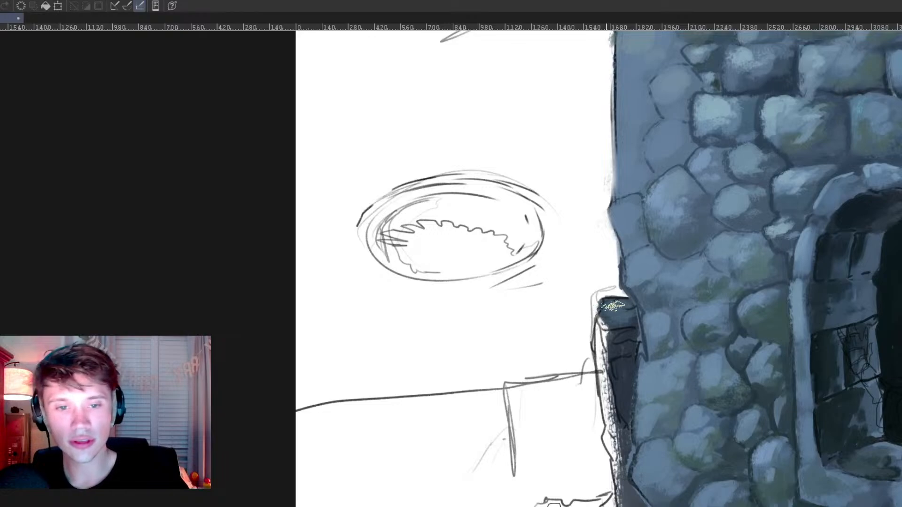
mouse_move(623, 314)
mouse_down()
mouse_move(610, 304)
mouse_move(625, 291)
mouse_up()
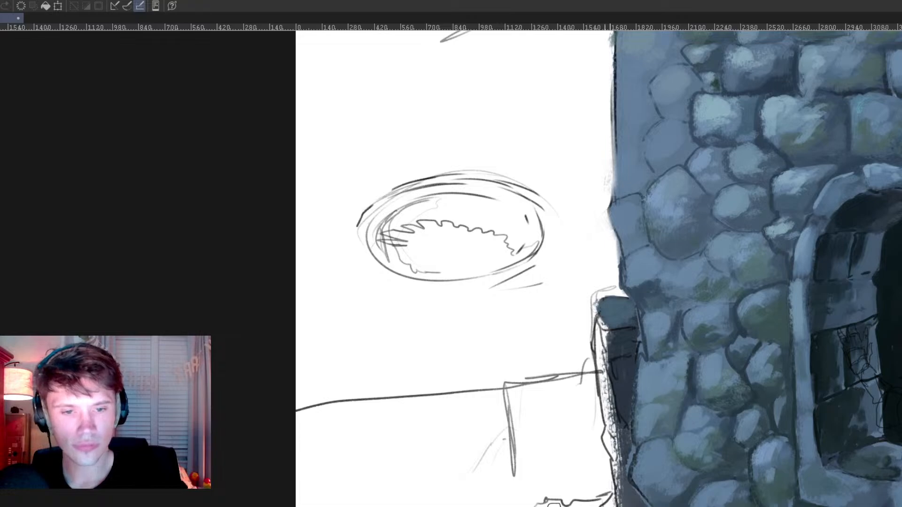
mouse_move(600, 329)
mouse_down()
mouse_move(608, 393)
mouse_move(612, 336)
mouse_move(627, 350)
mouse_up()
alt+click(604, 328)
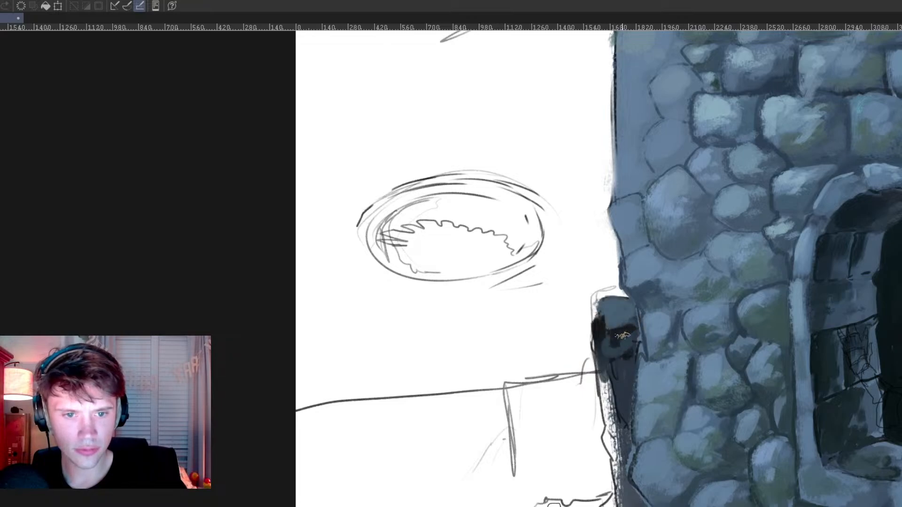
mouse_move(615, 348)
mouse_down()
mouse_move(631, 374)
mouse_move(618, 380)
mouse_move(629, 365)
mouse_move(627, 442)
mouse_up()
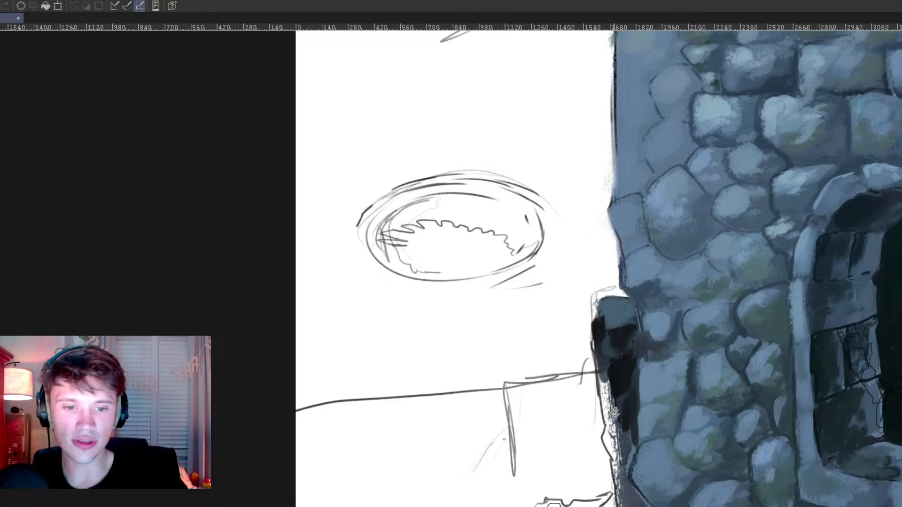
Step: Refine the wall stones beside the pillar with darker shading around their edges
mouse_move(567, 412)
mouse_down()
mouse_move(757, 357)
mouse_move(737, 372)
mouse_up()
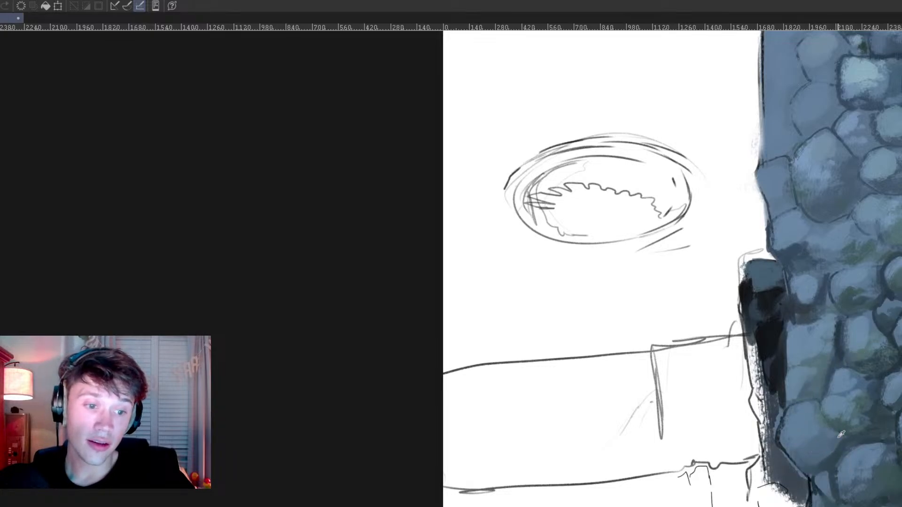
alt+click(867, 382)
mouse_move(868, 385)
mouse_down()
mouse_move(851, 393)
mouse_move(865, 387)
mouse_move(852, 416)
mouse_up()
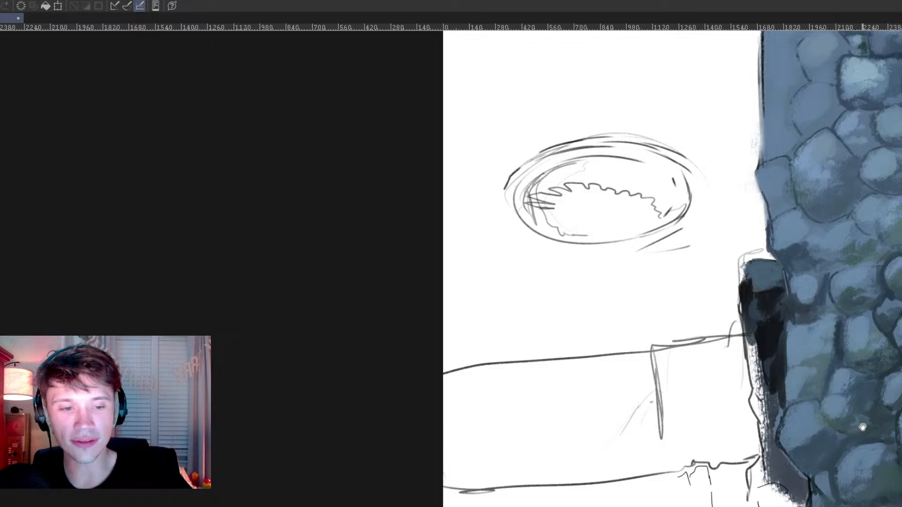
drag(862, 427, 733, 429)
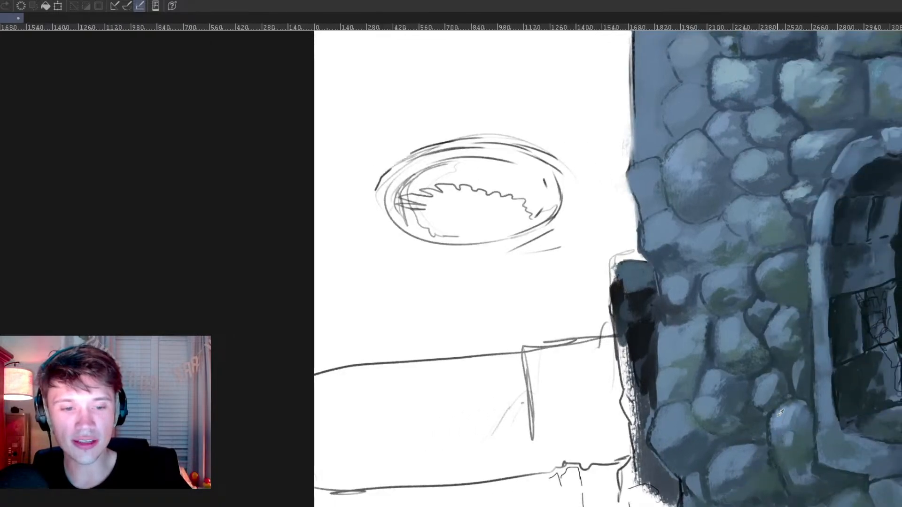
Step: Brush a dark blue-grey stroke beside the pillar and outline a few small bricks at the pillar's foot
alt+click(780, 384)
drag(800, 388, 797, 371)
alt+click(785, 374)
mouse_move(624, 425)
mouse_down()
mouse_move(613, 374)
mouse_move(615, 416)
mouse_move(606, 396)
mouse_move(643, 373)
mouse_up()
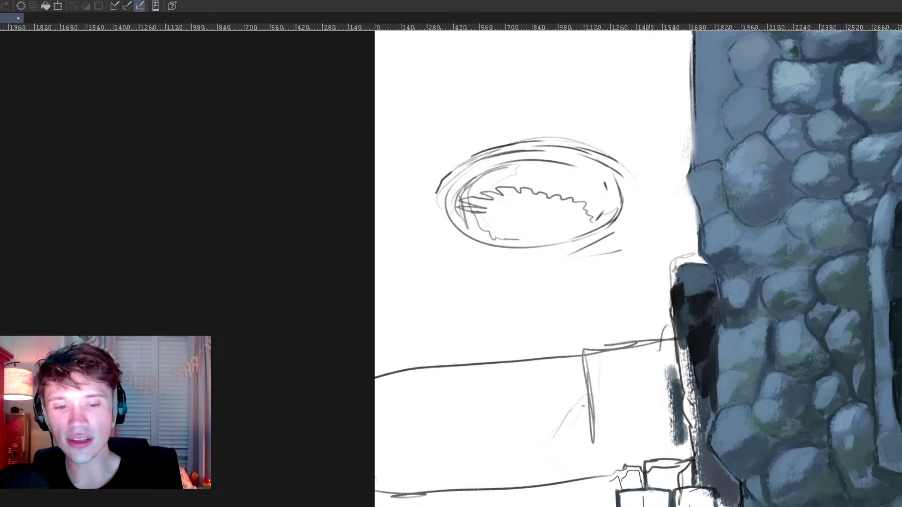
drag(645, 473, 680, 489)
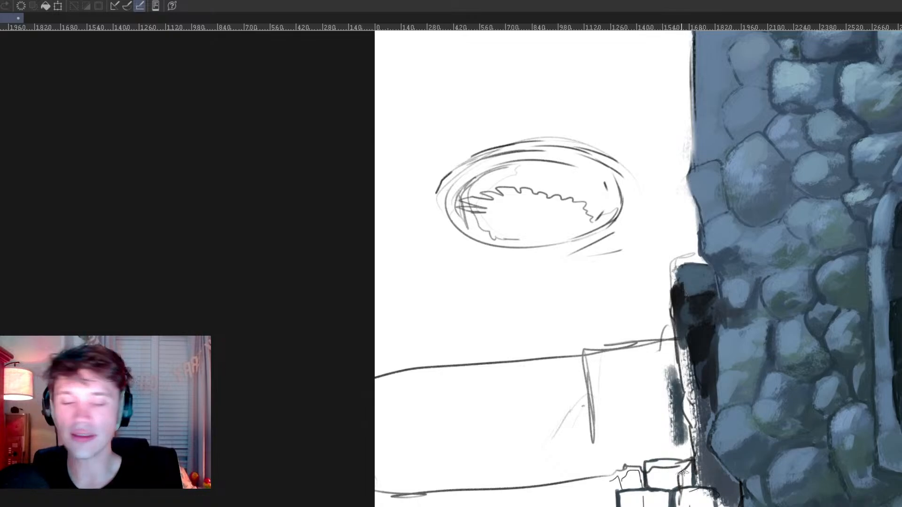
Step: Fill the outlined bricks at the pillar's foot with its slate blue and add a darker brick on top of them
alt+click(698, 283)
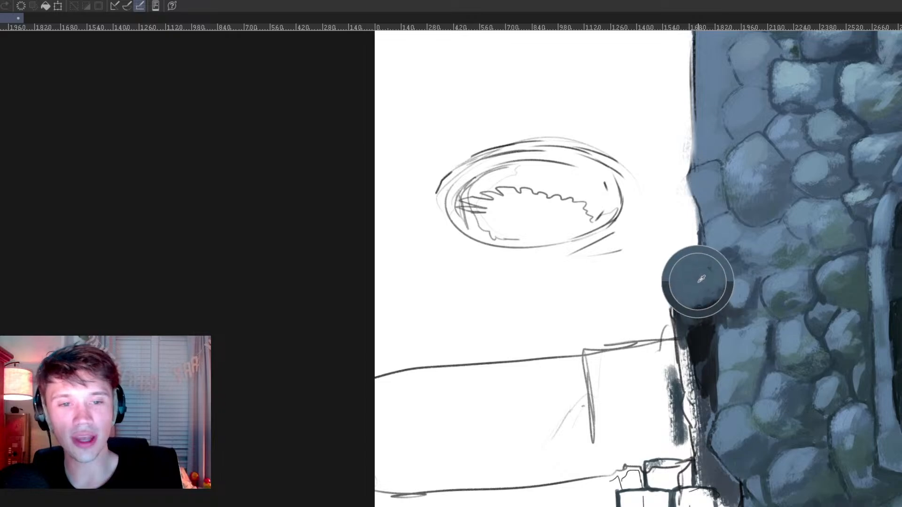
mouse_move(659, 465)
mouse_down()
mouse_move(658, 484)
mouse_move(691, 480)
mouse_move(646, 482)
mouse_move(620, 502)
mouse_move(702, 492)
mouse_move(699, 472)
mouse_move(716, 501)
mouse_move(712, 468)
mouse_move(725, 492)
mouse_up()
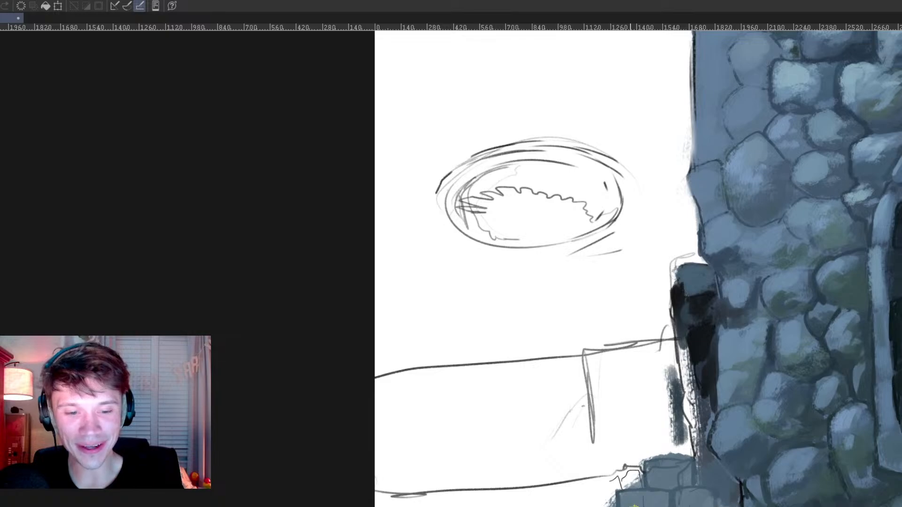
alt+click(714, 284)
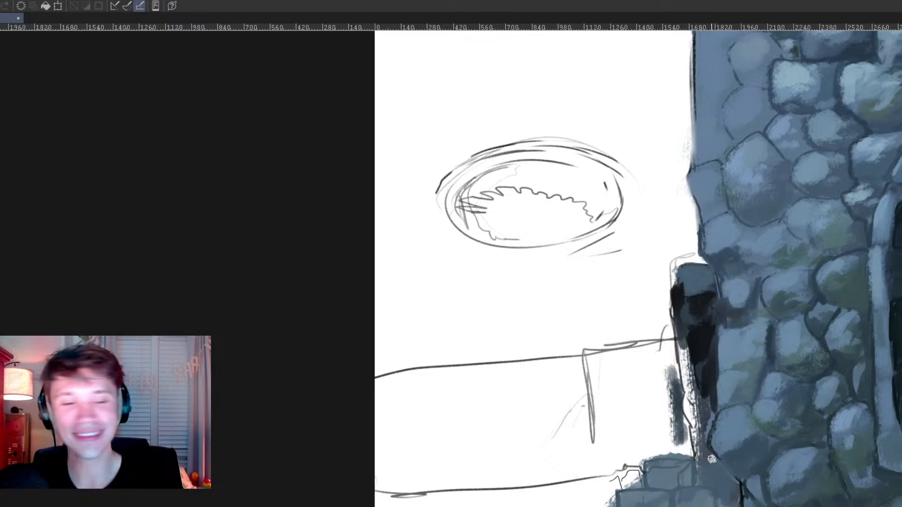
mouse_move(652, 435)
mouse_down()
mouse_move(663, 458)
mouse_move(679, 428)
mouse_move(697, 427)
mouse_move(705, 453)
mouse_move(718, 424)
mouse_move(665, 445)
mouse_move(665, 431)
mouse_move(663, 449)
mouse_move(684, 424)
mouse_move(680, 450)
mouse_up()
alt+click(715, 427)
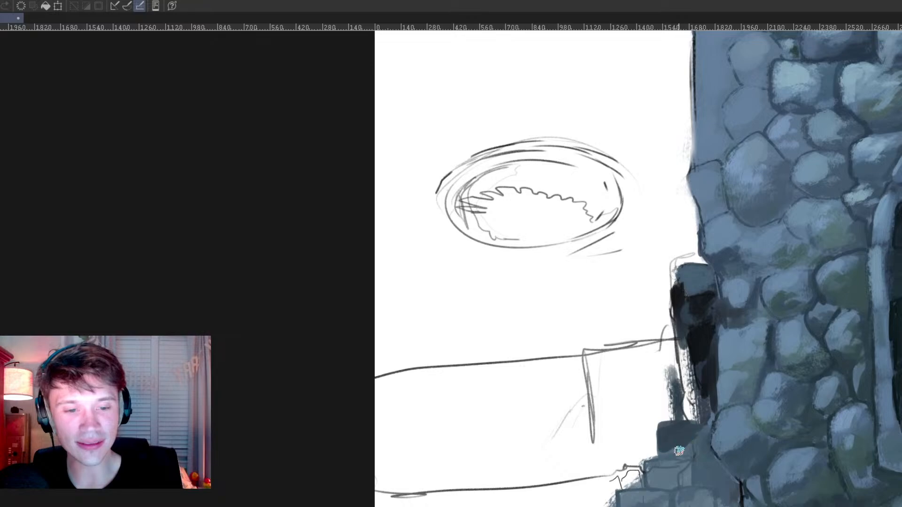
mouse_move(696, 467)
mouse_down()
mouse_move(704, 478)
mouse_move(725, 475)
mouse_up()
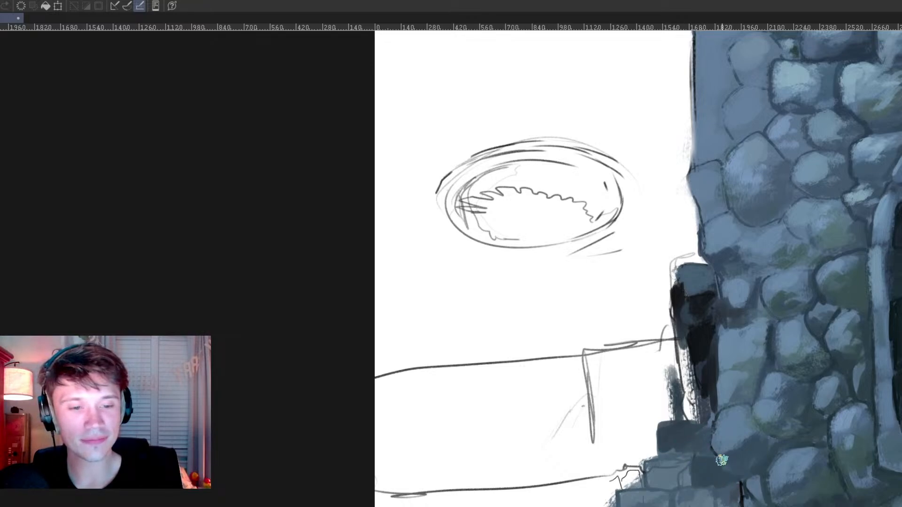
Step: Block in a near-black brick beside the pillar and outline more bricks stepping down and outward from it
mouse_move(653, 386)
mouse_down()
mouse_move(649, 373)
mouse_move(667, 378)
mouse_move(662, 390)
mouse_up()
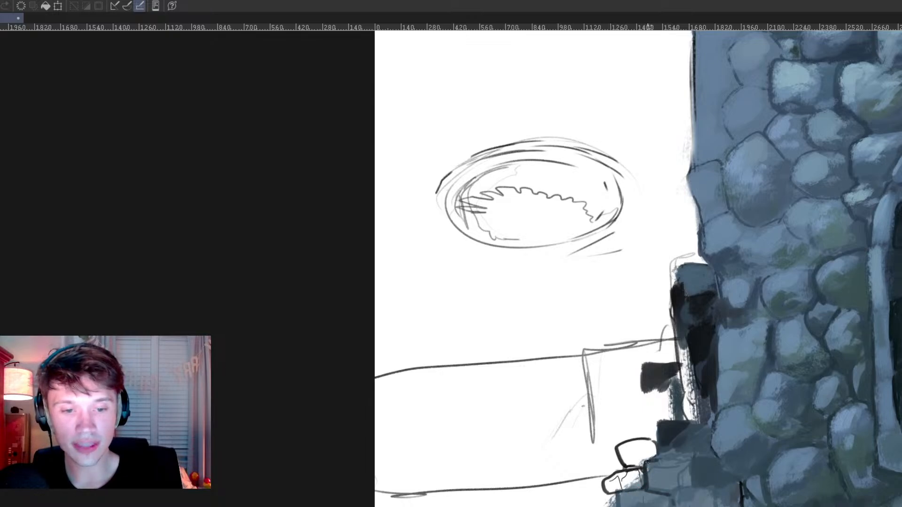
mouse_move(639, 432)
mouse_down()
mouse_move(629, 405)
mouse_move(670, 402)
mouse_move(625, 404)
mouse_up()
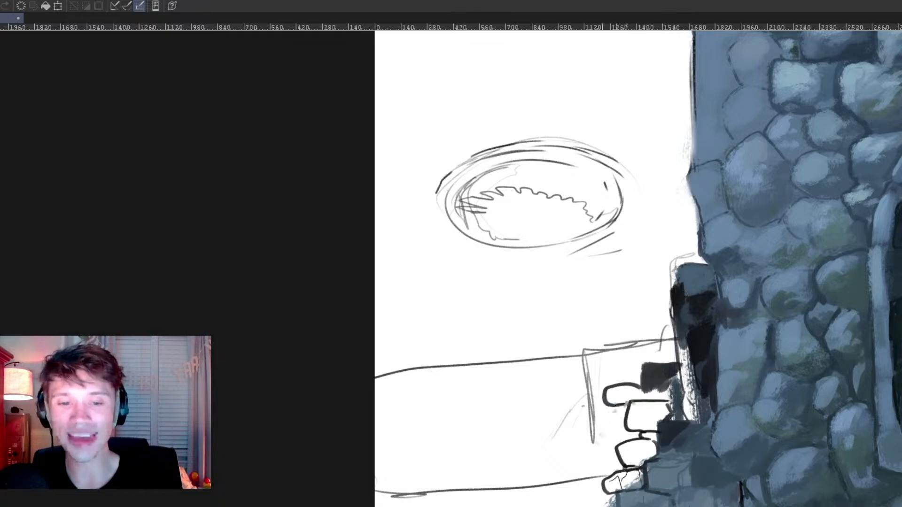
drag(599, 476, 551, 506)
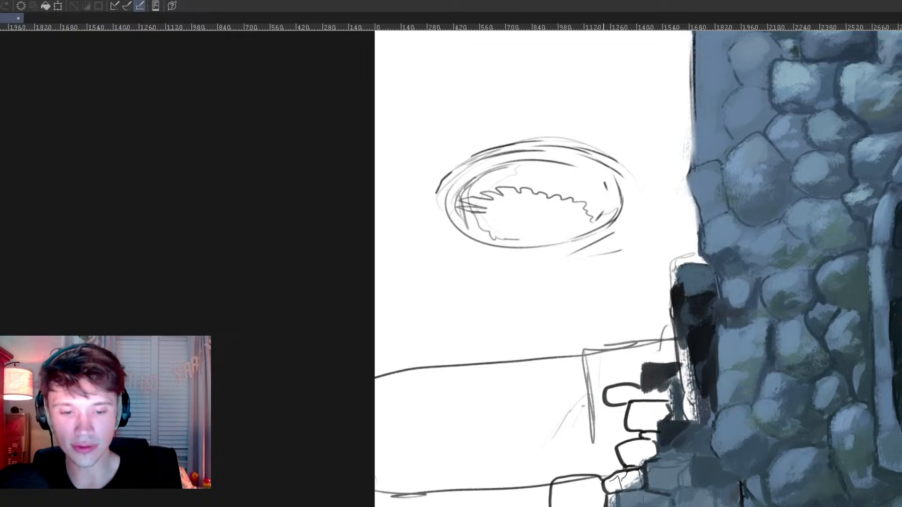
Step: Paint the outlined middle bricks and the gap beneath the pillar dark blue-grey, shading each brick as a separate stone
ctrl+click(697, 462)
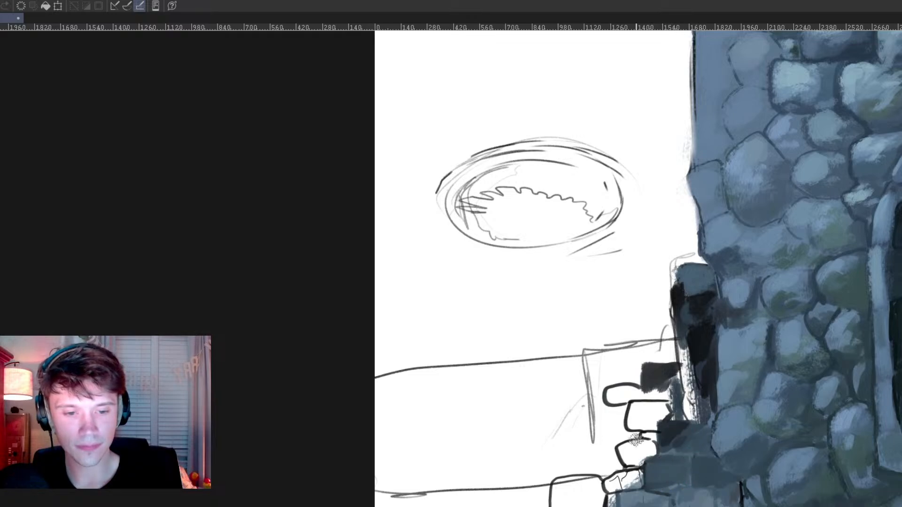
mouse_move(623, 451)
mouse_down()
mouse_move(636, 449)
mouse_move(661, 435)
mouse_move(657, 425)
mouse_move(626, 446)
mouse_move(636, 458)
mouse_move(648, 445)
mouse_move(650, 457)
mouse_move(646, 446)
mouse_move(644, 459)
mouse_move(664, 437)
mouse_move(645, 410)
mouse_move(633, 422)
mouse_move(658, 405)
mouse_move(649, 432)
mouse_up()
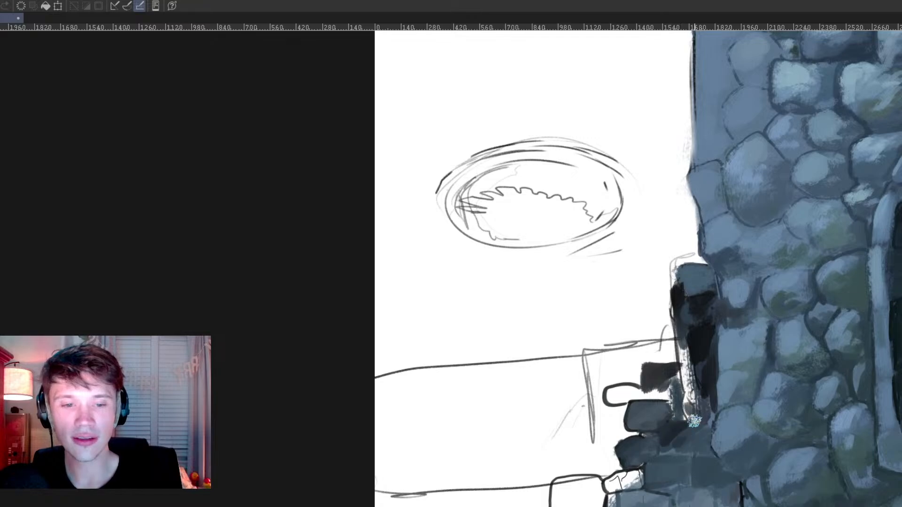
mouse_move(691, 450)
mouse_down()
mouse_move(686, 404)
mouse_move(690, 410)
mouse_move(708, 383)
mouse_move(710, 400)
mouse_move(689, 402)
mouse_up()
alt+click(699, 437)
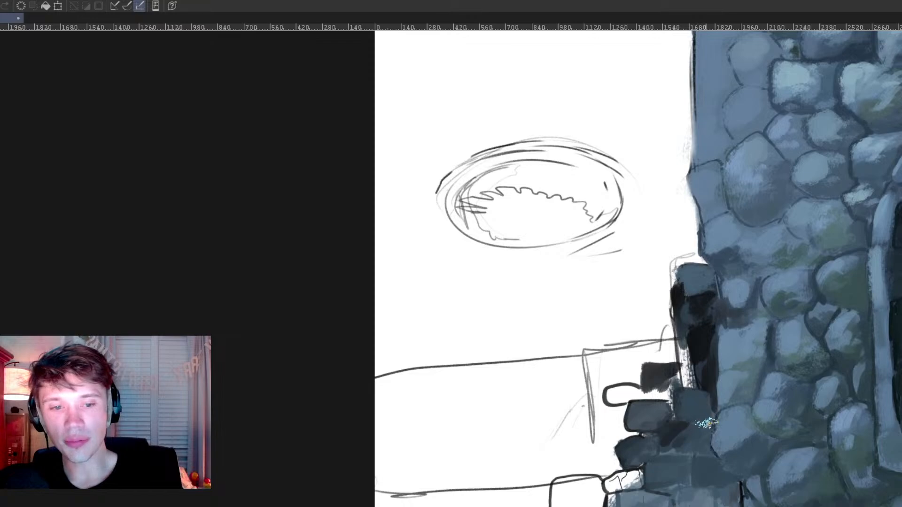
alt+click(733, 394)
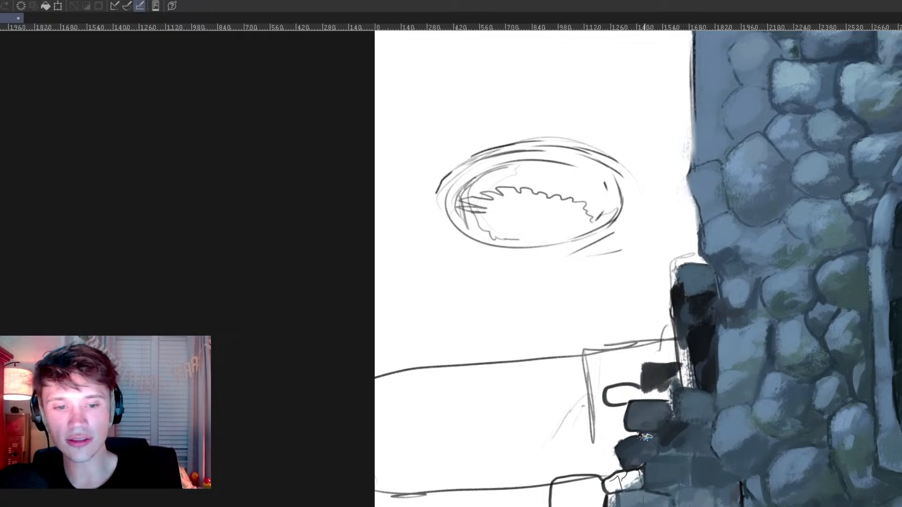
drag(644, 441, 642, 450)
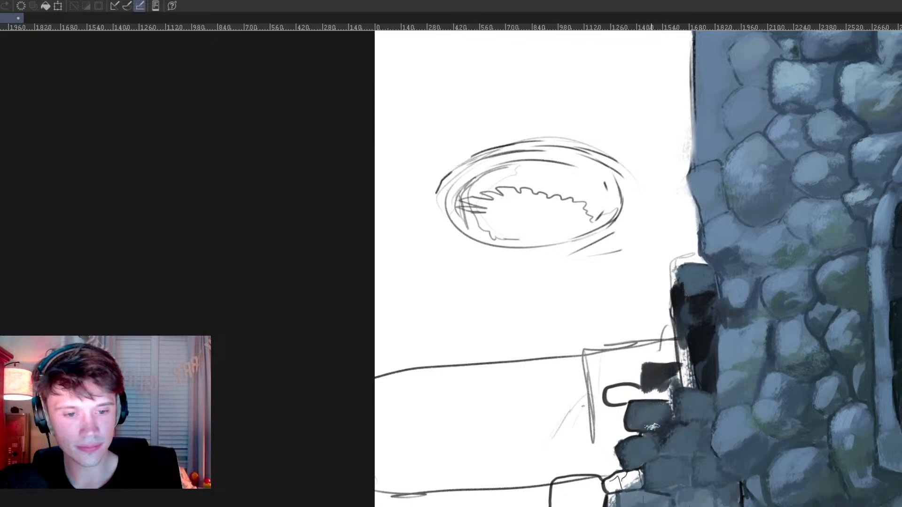
Step: Fill the two outermost lower bricks dark brown-grey and rework the bottom bricks with blue sampled from the stone wall
alt+click(661, 375)
mouse_move(562, 486)
mouse_down()
mouse_move(559, 498)
mouse_move(567, 484)
mouse_move(597, 493)
mouse_move(594, 502)
mouse_move(625, 489)
mouse_move(620, 479)
mouse_move(648, 483)
mouse_up()
alt+click(800, 397)
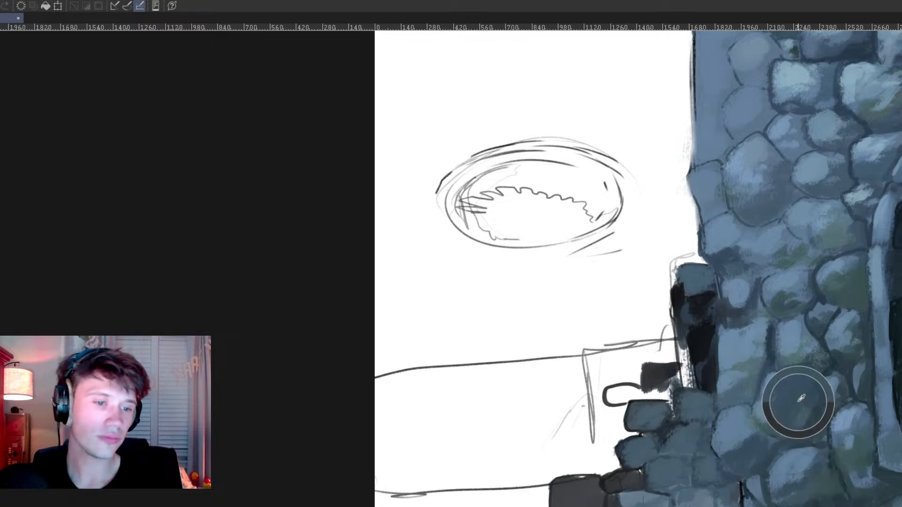
drag(628, 499, 699, 502)
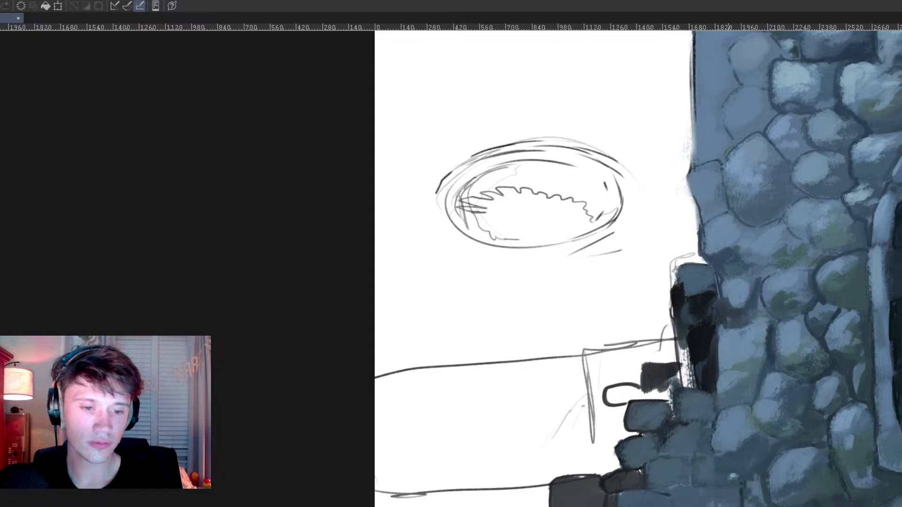
drag(668, 405, 671, 428)
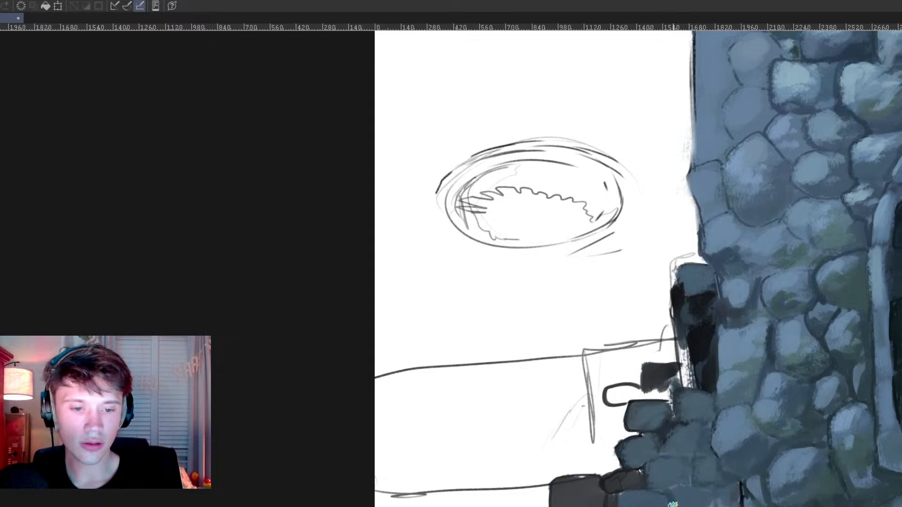
Step: Paint the stack's upper bricks dark blue-grey and add two more bricks along its outer stepped edge
mouse_move(632, 393)
mouse_down()
mouse_move(613, 391)
mouse_move(659, 388)
mouse_move(672, 409)
mouse_up()
drag(681, 358, 689, 381)
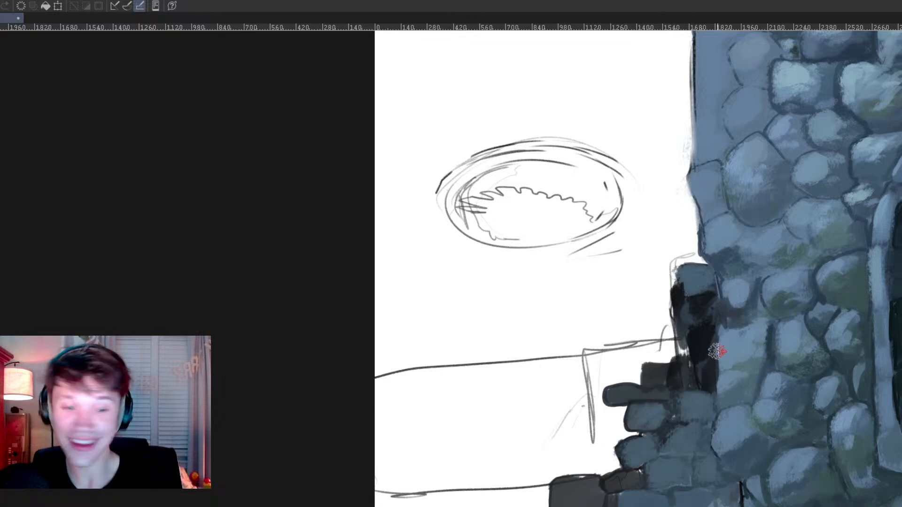
mouse_move(600, 433)
mouse_down()
mouse_move(570, 441)
mouse_move(577, 476)
mouse_move(576, 458)
mouse_move(587, 467)
mouse_move(579, 459)
mouse_move(570, 466)
mouse_move(592, 440)
mouse_move(610, 466)
mouse_up()
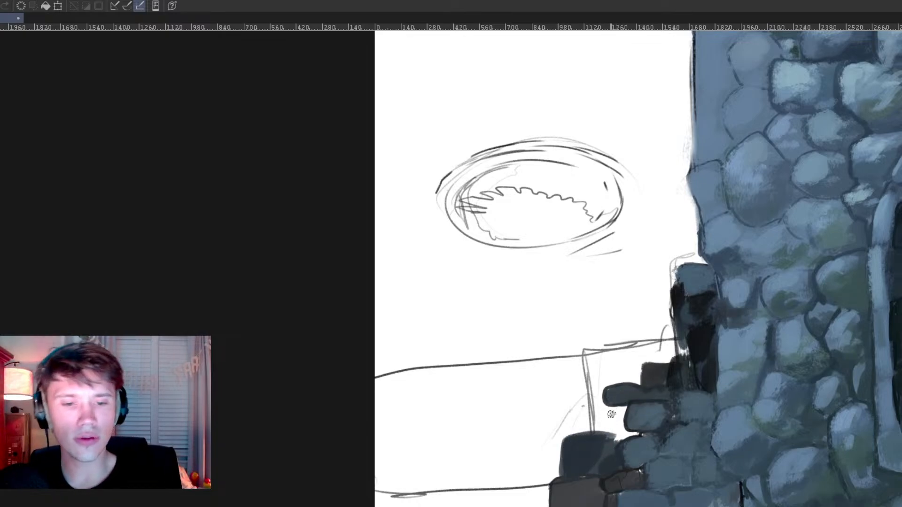
mouse_move(598, 406)
mouse_down()
mouse_move(623, 406)
mouse_move(588, 413)
mouse_move(589, 428)
mouse_move(619, 419)
mouse_up()
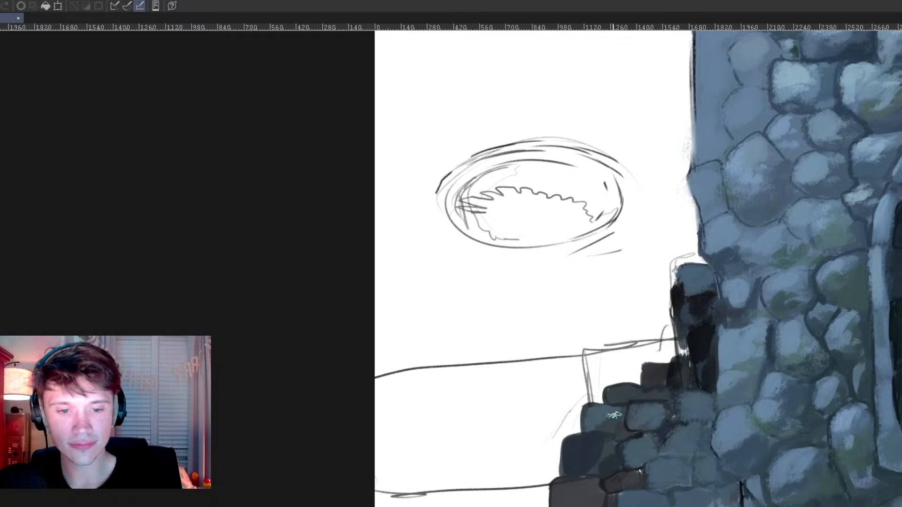
drag(619, 392, 646, 397)
mouse_move(686, 362)
mouse_down()
mouse_move(682, 376)
mouse_move(695, 386)
mouse_up()
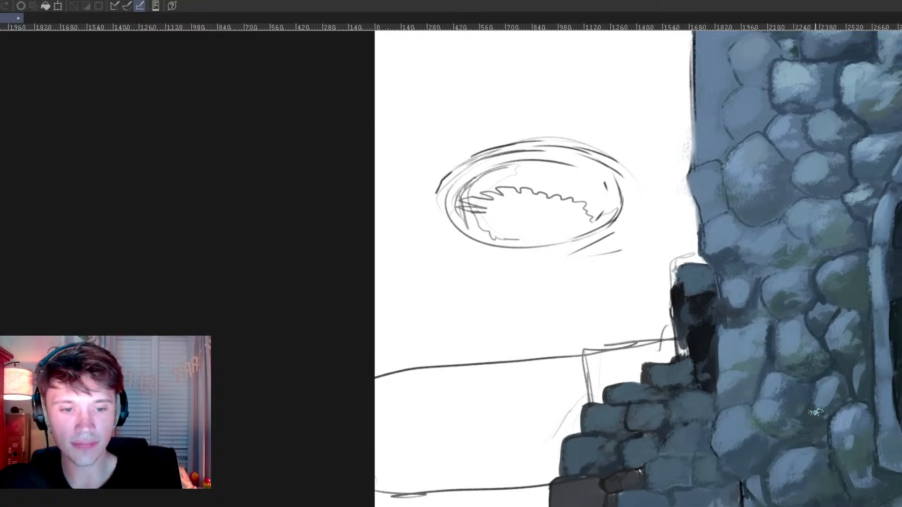
Step: Tint several bricks with muted moss green and fill the sketched low wall beside them with a grey-green base
alt+click(806, 369)
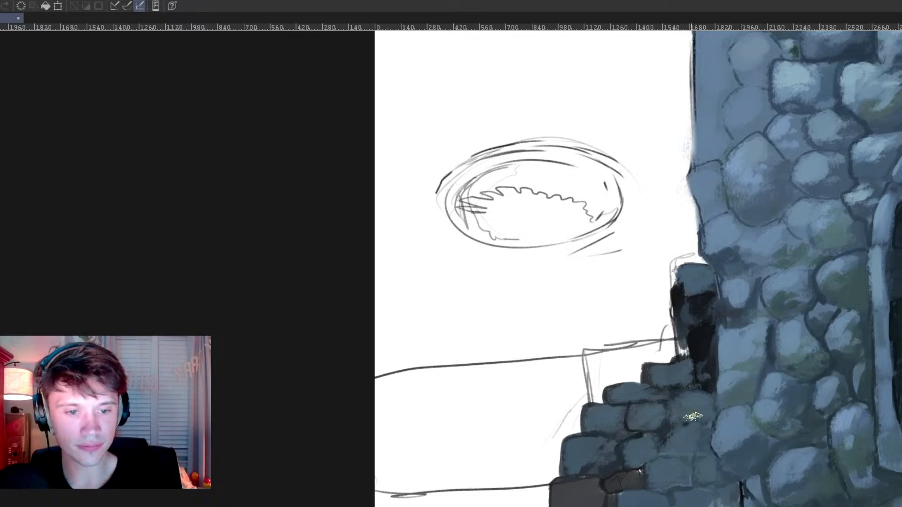
alt+click(849, 353)
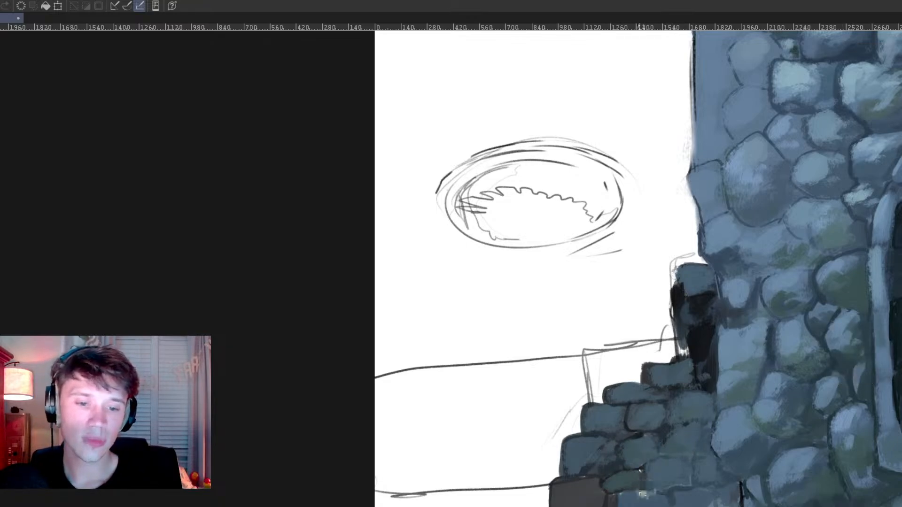
mouse_move(547, 446)
mouse_down()
mouse_move(526, 468)
mouse_move(547, 463)
mouse_up()
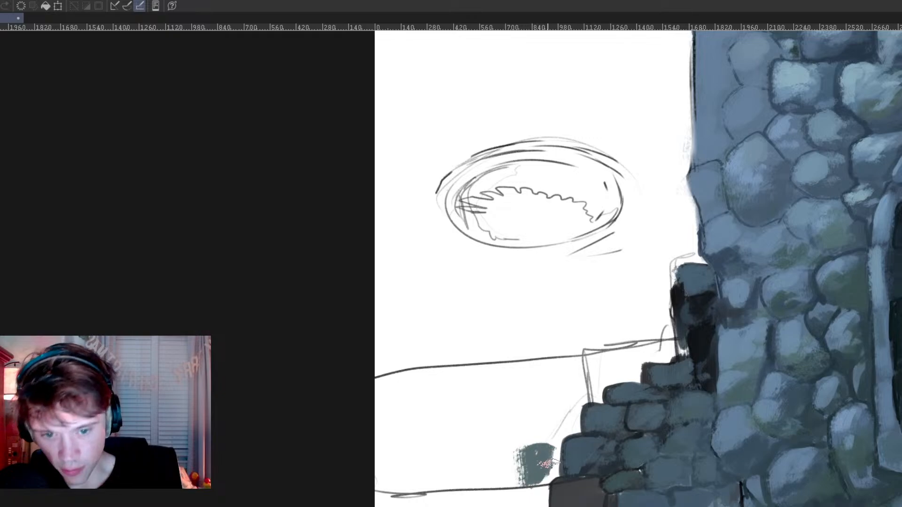
drag(388, 388, 378, 451)
drag(393, 505, 373, 506)
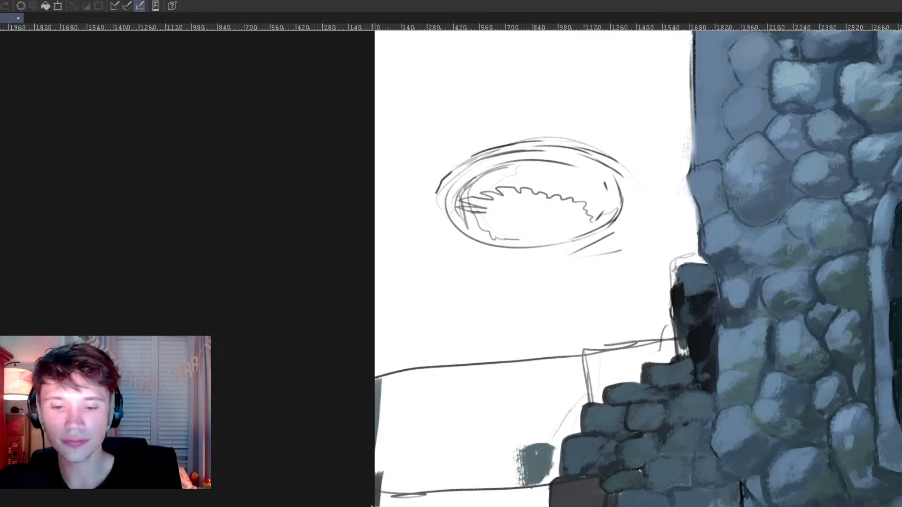
mouse_move(547, 505)
mouse_down()
mouse_move(581, 409)
mouse_move(597, 389)
mouse_move(680, 350)
mouse_move(584, 346)
mouse_move(362, 374)
mouse_move(550, 361)
mouse_up()
mouse_move(376, 369)
mouse_down()
mouse_move(387, 383)
mouse_move(428, 375)
mouse_move(377, 494)
mouse_move(432, 444)
mouse_move(405, 480)
mouse_move(448, 457)
mouse_move(447, 476)
mouse_move(476, 463)
mouse_move(526, 491)
mouse_move(533, 506)
mouse_move(552, 455)
mouse_move(488, 463)
mouse_move(508, 476)
mouse_move(477, 459)
mouse_move(484, 481)
mouse_move(501, 470)
mouse_move(516, 481)
mouse_move(549, 421)
mouse_move(539, 424)
mouse_move(553, 434)
mouse_move(555, 412)
mouse_move(550, 440)
mouse_move(560, 420)
mouse_move(445, 390)
mouse_move(454, 381)
mouse_move(474, 382)
mouse_move(438, 413)
mouse_move(540, 369)
mouse_move(550, 392)
mouse_move(503, 418)
mouse_move(538, 417)
mouse_move(520, 457)
mouse_move(579, 389)
mouse_move(555, 402)
mouse_move(565, 369)
mouse_move(543, 360)
mouse_move(640, 353)
mouse_move(626, 361)
mouse_move(697, 343)
mouse_up()
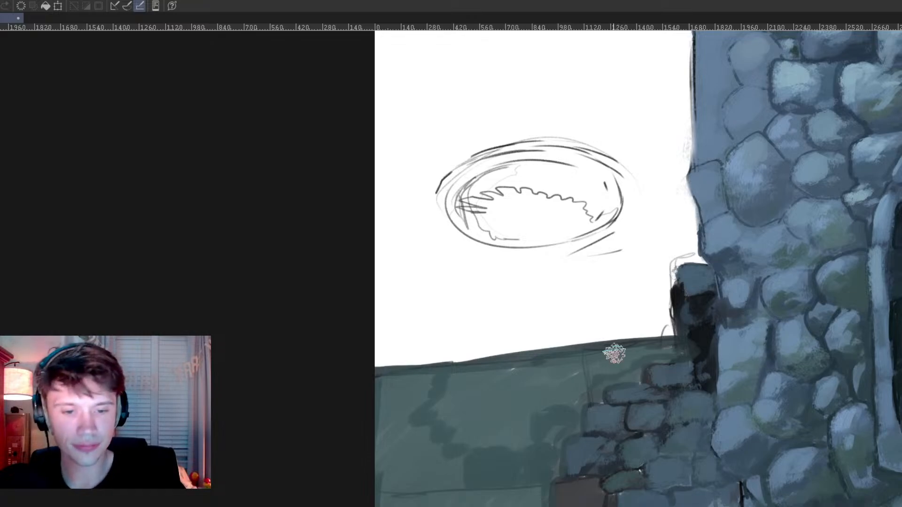
Step: Add a separate blue-grey brick on the green low wall and more bricks at the top of the stack beside the pillar
alt+click(598, 416)
alt+click(605, 433)
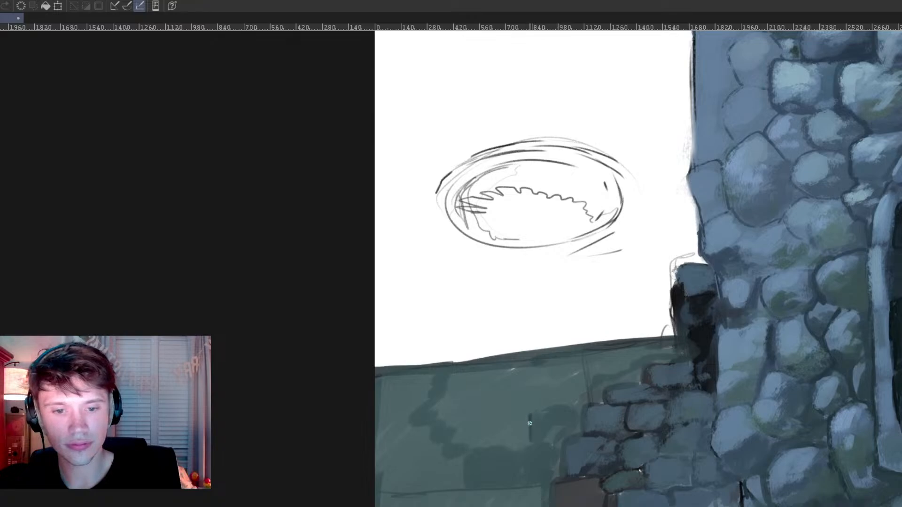
alt+click(707, 365)
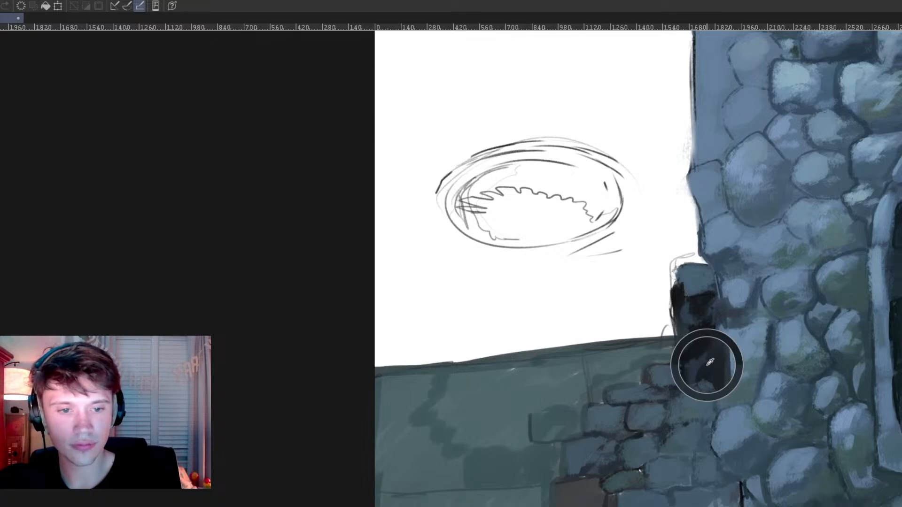
drag(663, 349, 661, 361)
alt+click(677, 379)
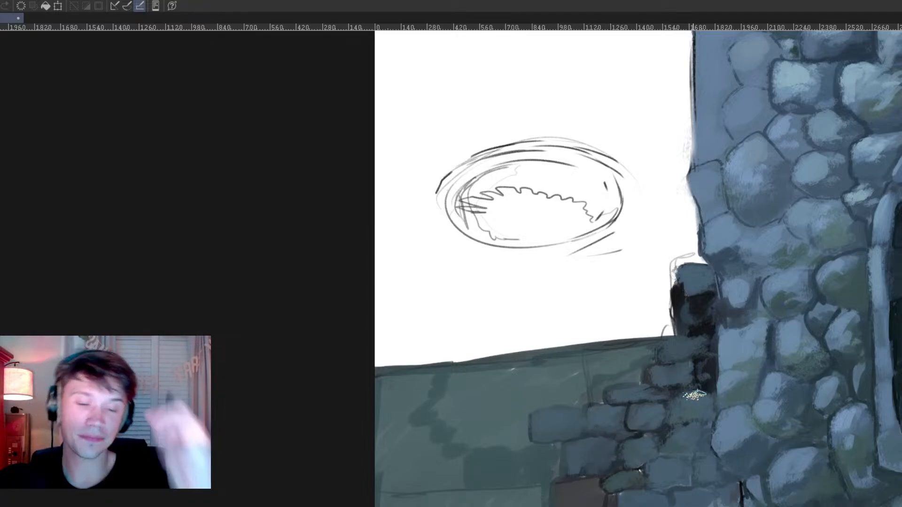
Step: Refine the low wall's bottom bricks in blue-grey and darken the gaps where the brick stack meets the stone wall
drag(620, 468, 781, 466)
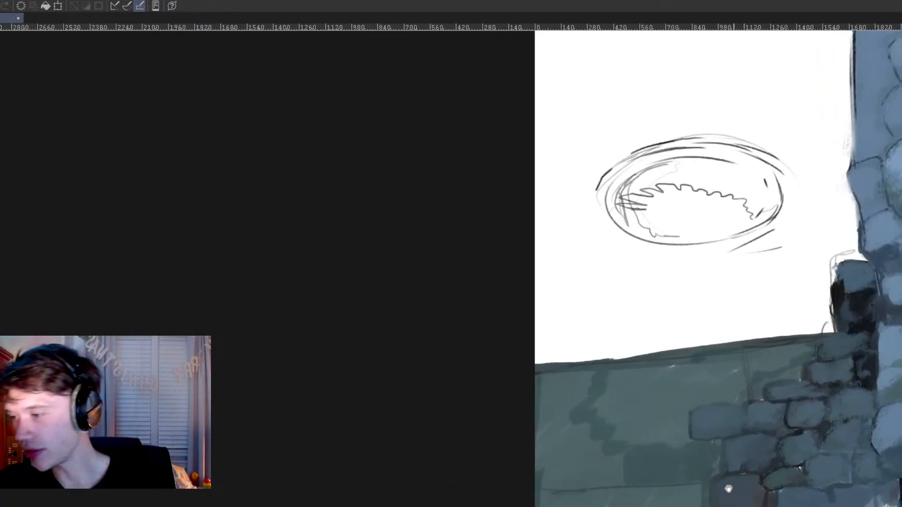
drag(733, 492, 652, 482)
alt+click(699, 455)
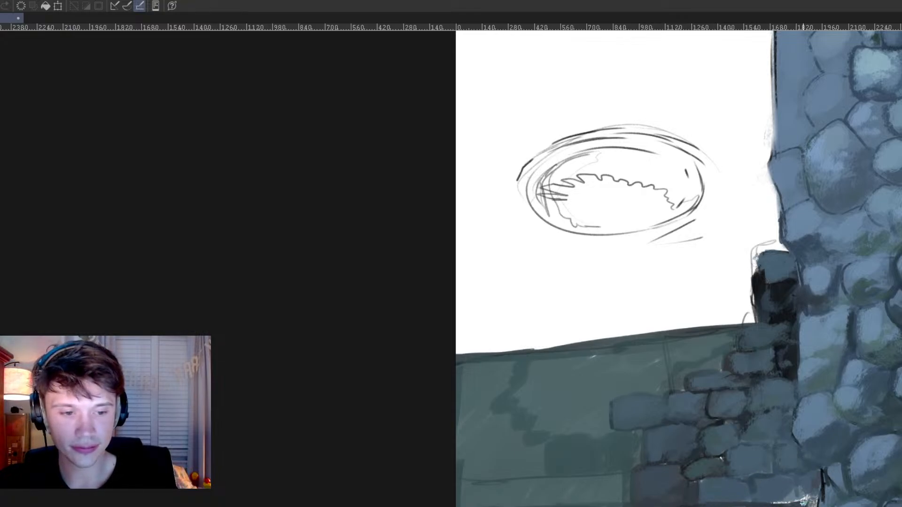
drag(756, 503, 637, 484)
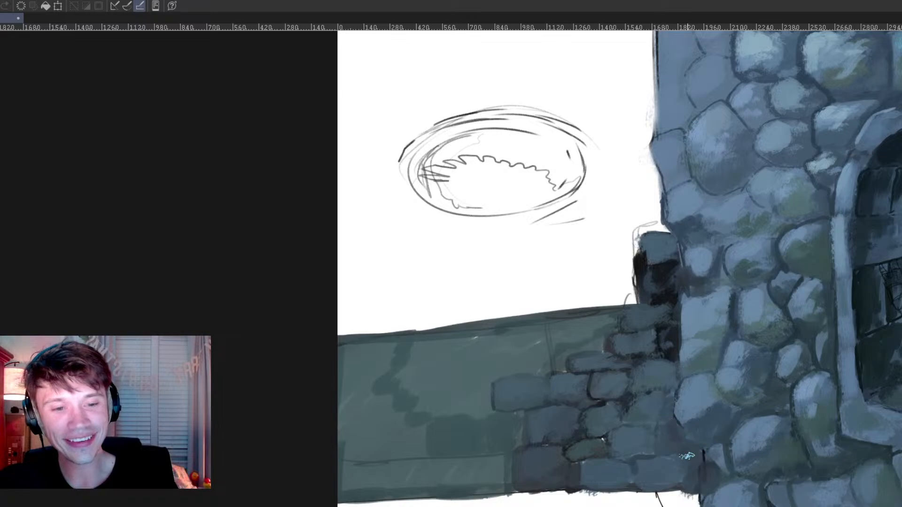
alt+click(673, 351)
mouse_move(673, 373)
mouse_down()
mouse_move(673, 437)
mouse_move(700, 462)
mouse_up()
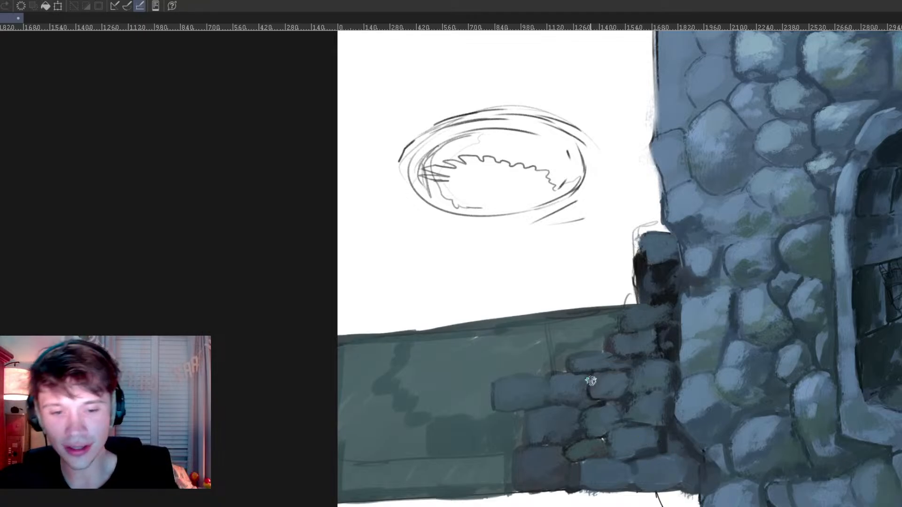
drag(570, 405, 718, 405)
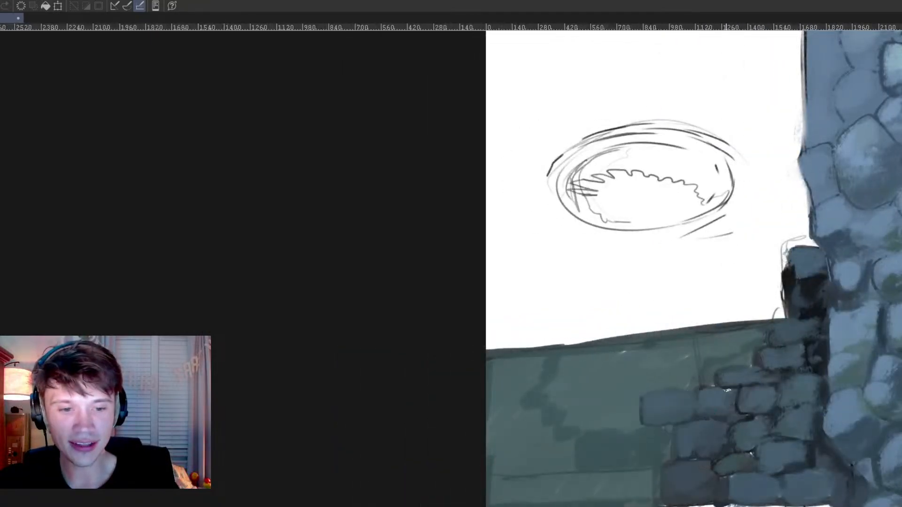
Step: Paint a light blue-grey ledge along the full upper edge of the green low wall
alt+click(713, 398)
alt+click(845, 269)
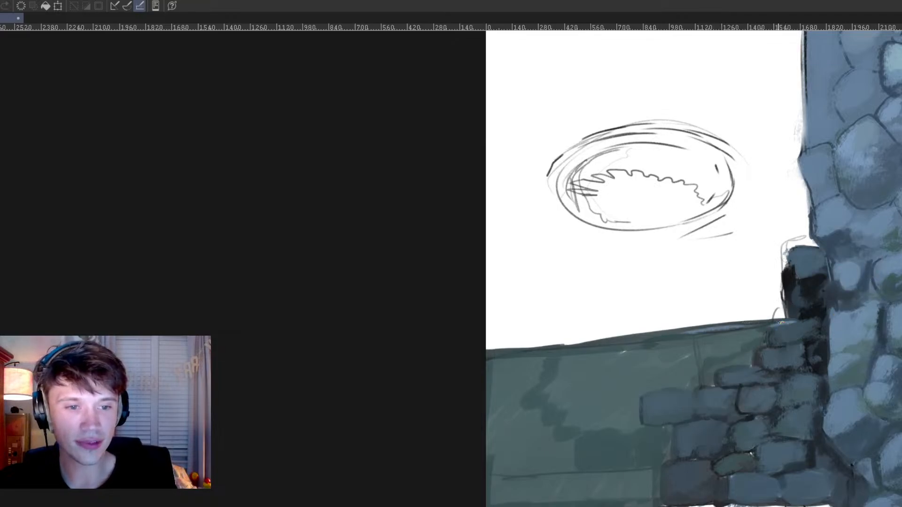
mouse_move(781, 323)
mouse_down()
mouse_move(730, 328)
mouse_move(741, 323)
mouse_up()
mouse_move(770, 326)
mouse_down()
mouse_move(725, 333)
mouse_move(708, 321)
mouse_move(681, 330)
mouse_up()
key(ctrl+z)
key(ctrl+z)
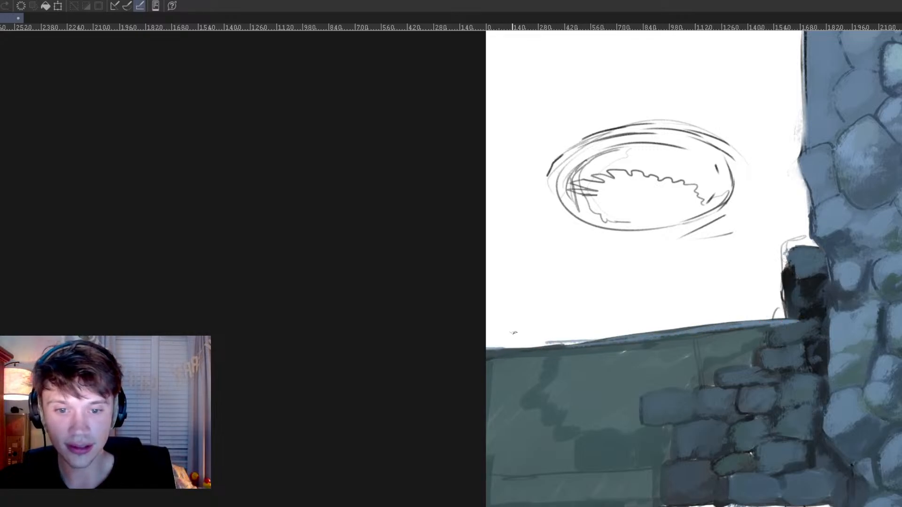
mouse_move(496, 345)
mouse_down()
mouse_move(516, 345)
mouse_move(484, 342)
mouse_move(584, 342)
mouse_move(512, 350)
mouse_move(522, 355)
mouse_move(504, 352)
mouse_move(786, 323)
mouse_up()
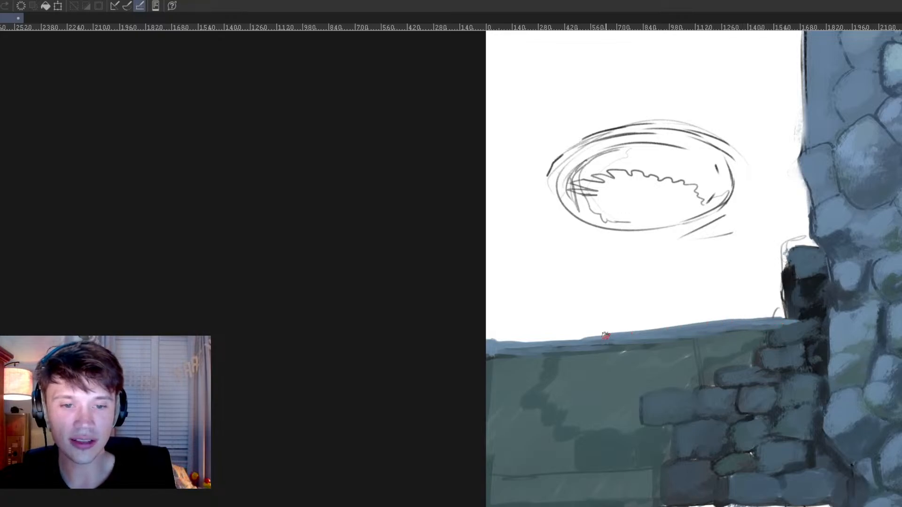
drag(483, 338, 723, 333)
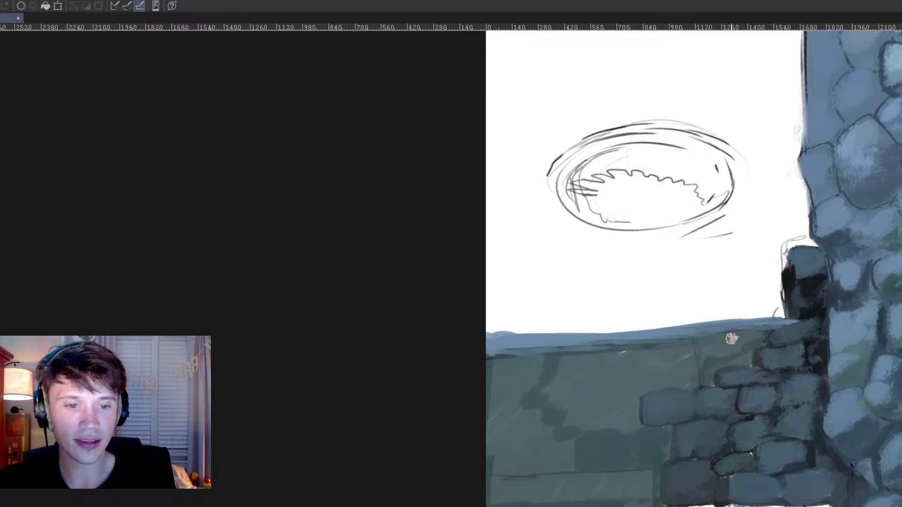
alt+click(781, 318)
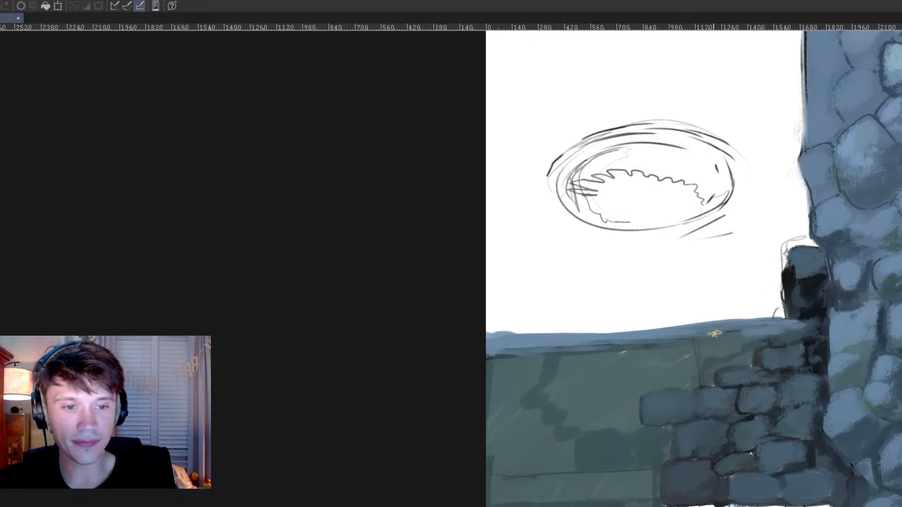
Step: Pick a near-black tone and paint a shadow line along the underside of the low wall's ledge
alt+click(809, 316)
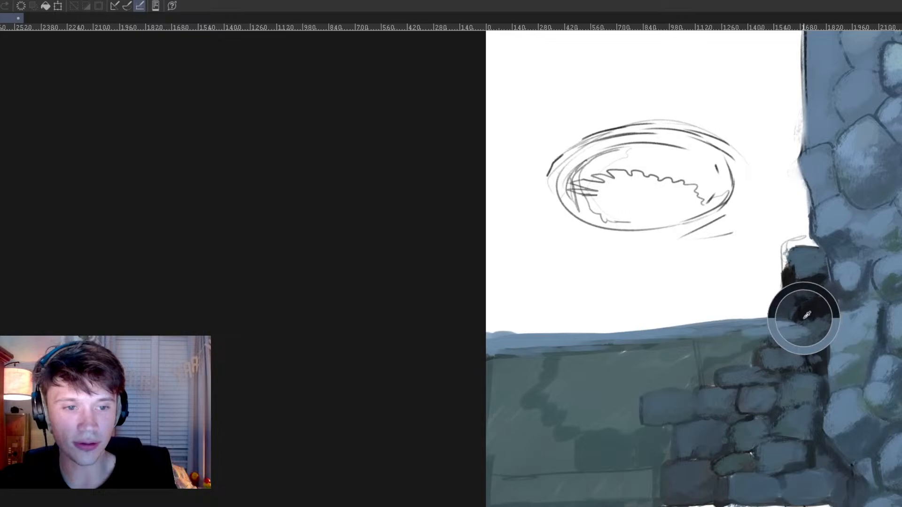
mouse_move(784, 321)
mouse_down()
mouse_move(807, 335)
mouse_move(814, 323)
mouse_move(686, 343)
mouse_move(717, 346)
mouse_move(649, 348)
mouse_move(664, 340)
mouse_move(615, 338)
mouse_move(511, 365)
mouse_up()
mouse_move(603, 349)
mouse_down()
mouse_move(481, 360)
mouse_move(538, 354)
mouse_up()
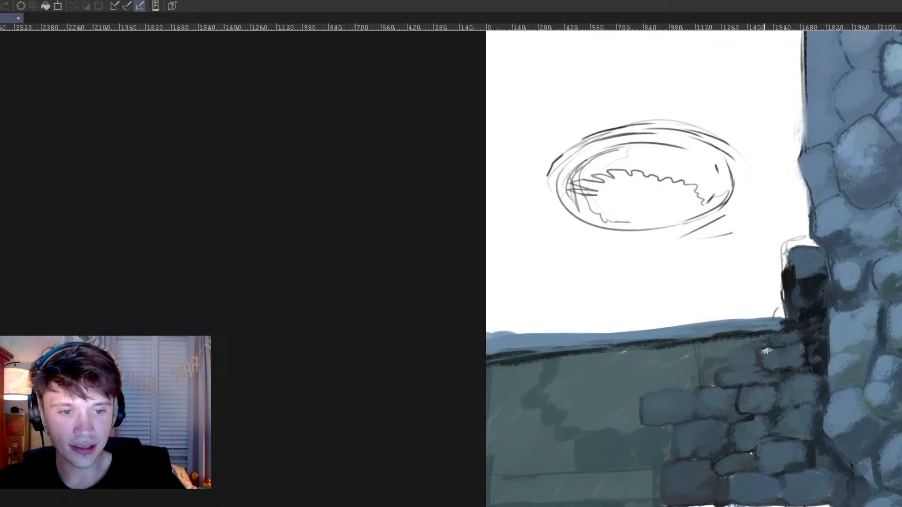
Step: Paint a small blue-grey brick at the end of the stack and darken the castle stones directly beside it
alt+click(816, 351)
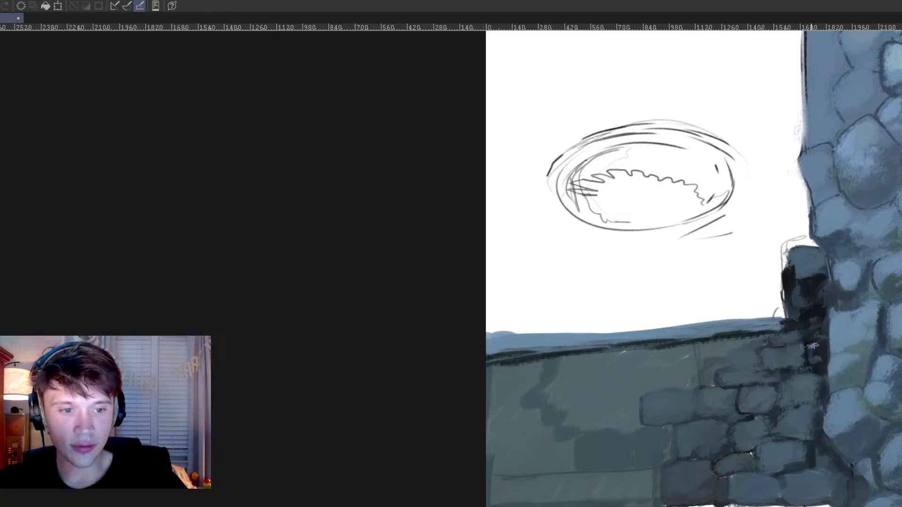
alt+click(818, 356)
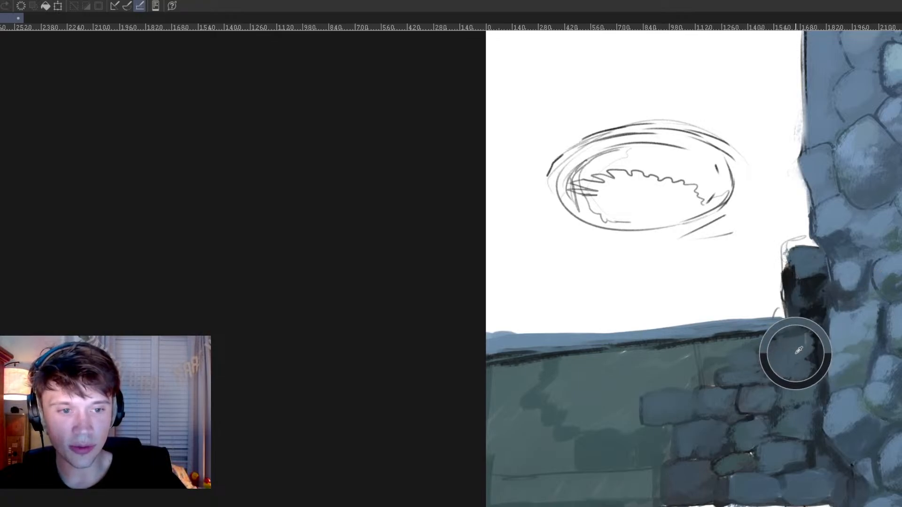
alt+click(812, 362)
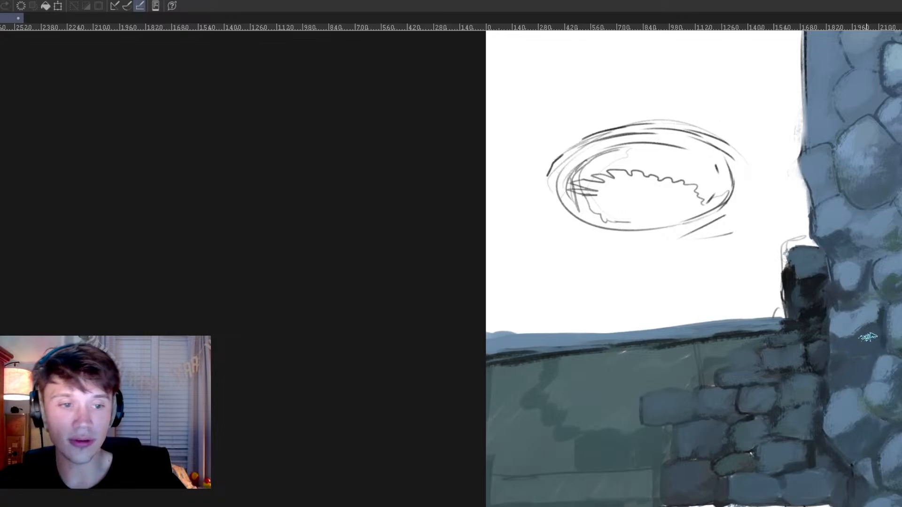
drag(874, 379, 816, 394)
Step: Add lighter blue-grey highlights to the upper faces of the bricks in the stack
alt+click(787, 423)
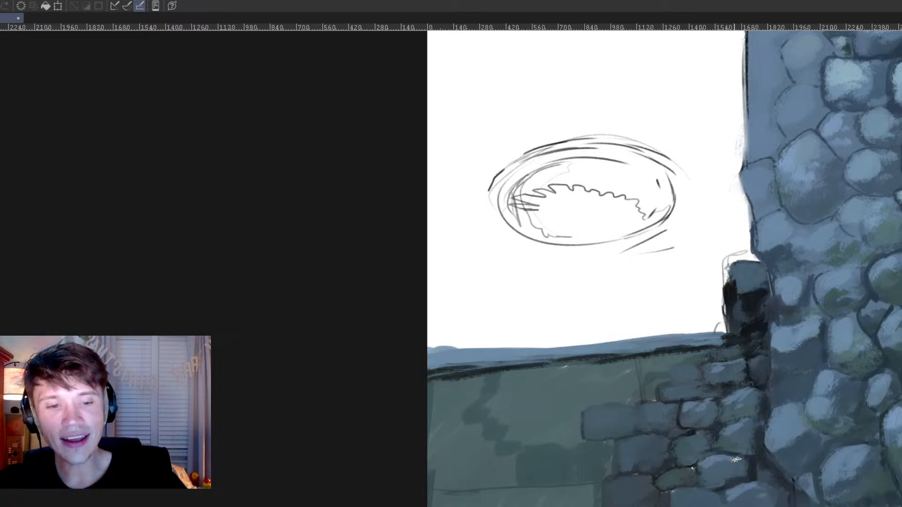
drag(736, 370, 895, 352)
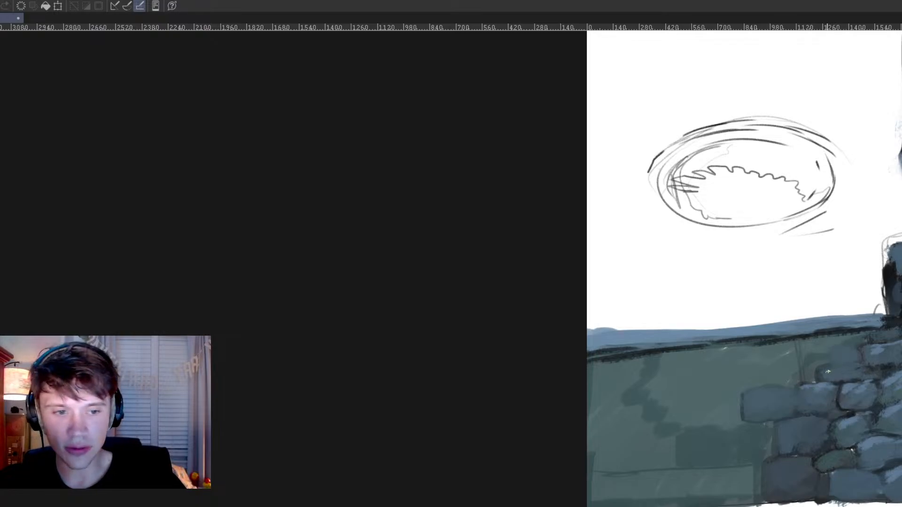
drag(900, 381, 853, 385)
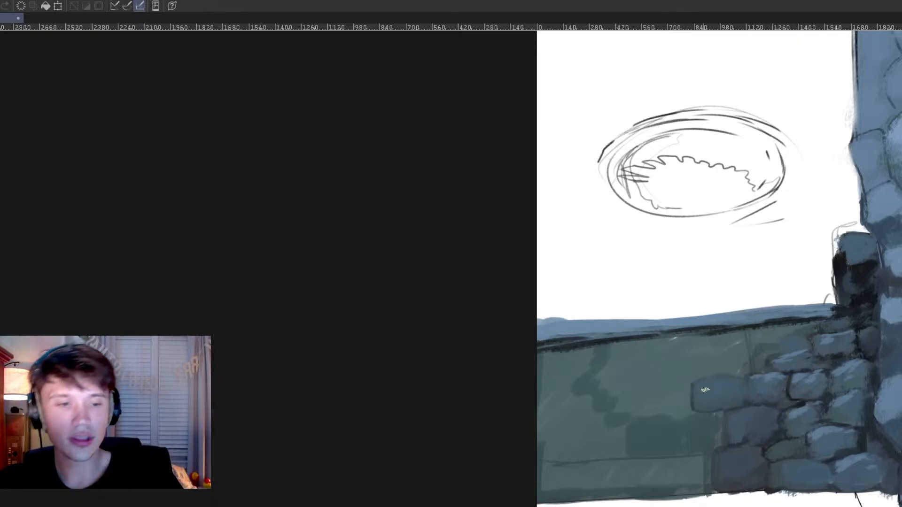
drag(847, 459, 608, 489)
mouse_move(679, 498)
mouse_down()
mouse_move(755, 489)
mouse_move(803, 445)
mouse_up()
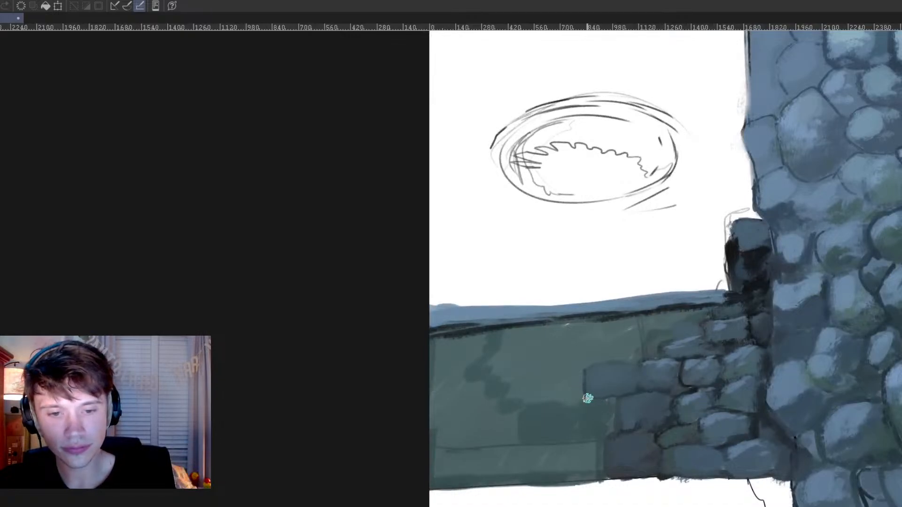
Step: Outline new bricks in a dark tone on the green low wall, in the bottom row and the row above
mouse_move(586, 397)
mouse_down()
mouse_move(560, 423)
mouse_move(582, 440)
mouse_move(628, 413)
mouse_up()
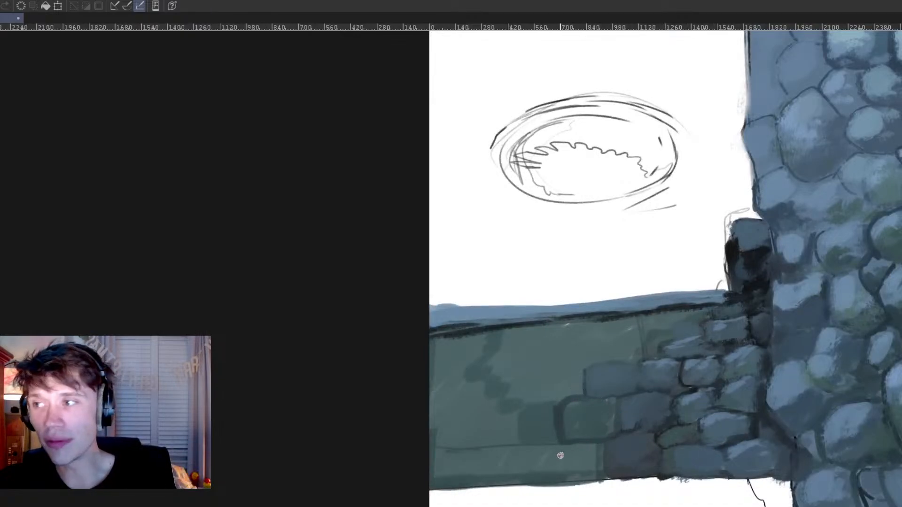
drag(777, 467, 532, 506)
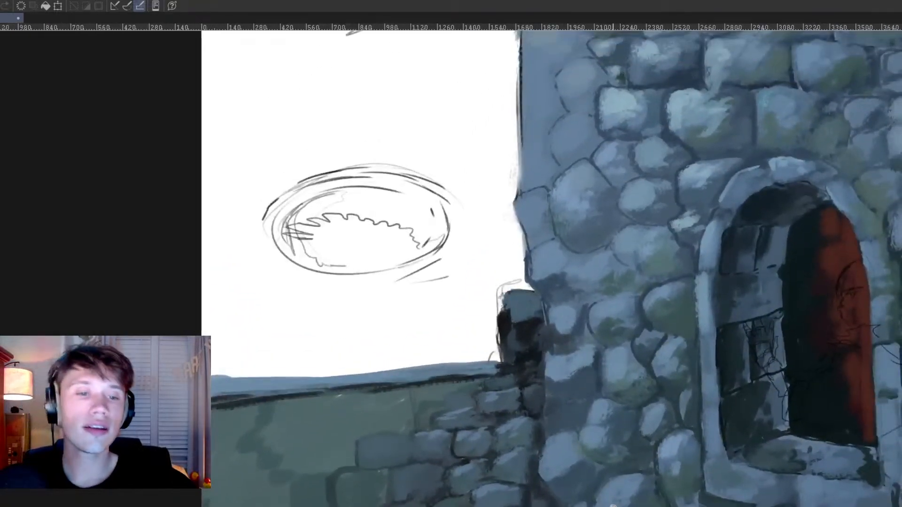
scroll(678, 505, down, 1)
scroll(678, 502, down, 2)
drag(665, 504, 705, 489)
scroll(605, 493, down, 2)
scroll(598, 483, up, 3)
drag(601, 503, 649, 449)
scroll(596, 491, up, 2)
drag(588, 484, 639, 453)
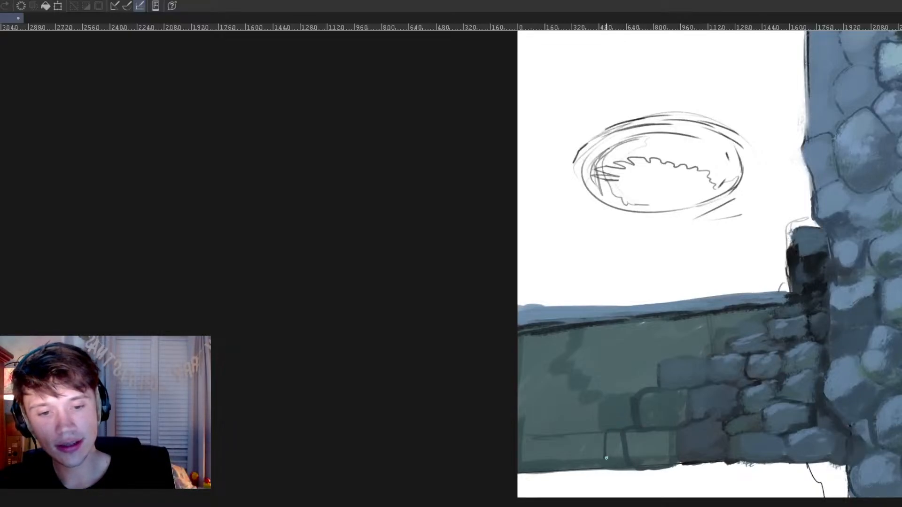
alt+click(813, 296)
drag(769, 320, 779, 343)
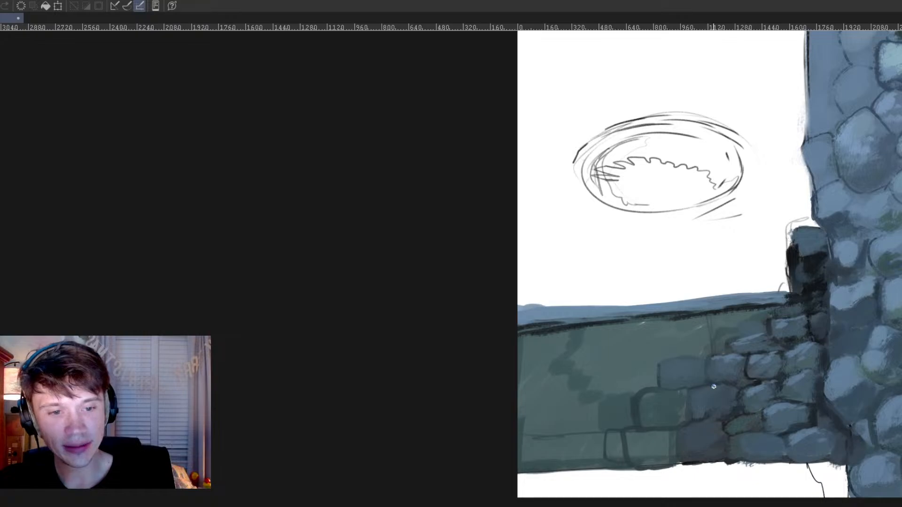
Step: Darken the joints around the outlined bricks and fill those bricks with blue-grey and lighter highlights
alt+click(756, 376)
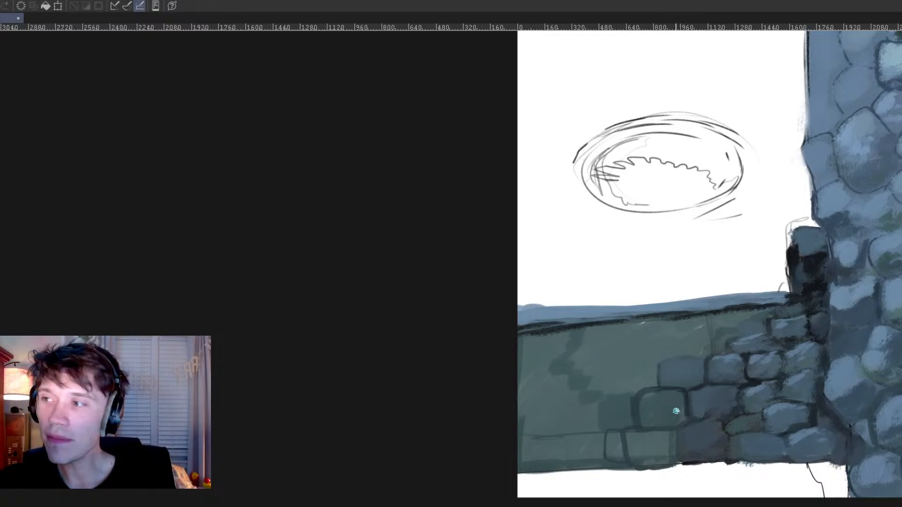
drag(653, 388, 634, 411)
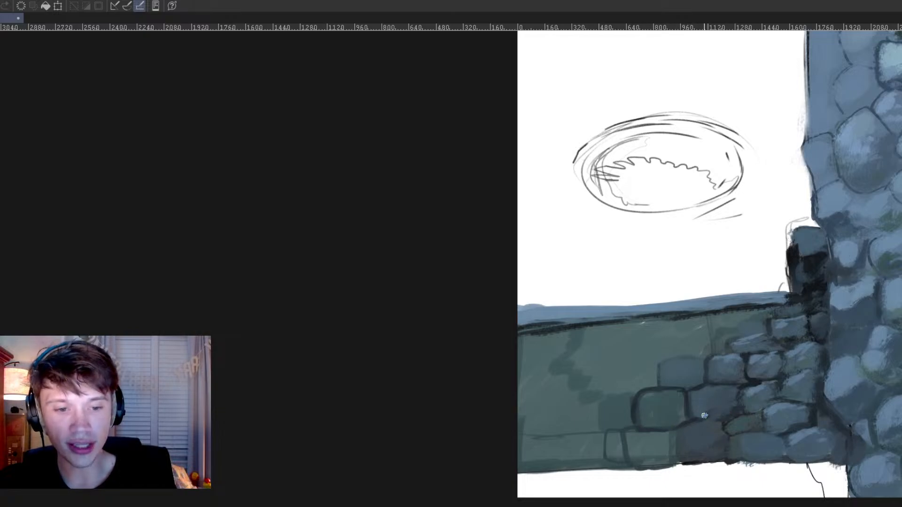
mouse_move(686, 424)
mouse_down()
mouse_move(671, 442)
mouse_move(679, 462)
mouse_up()
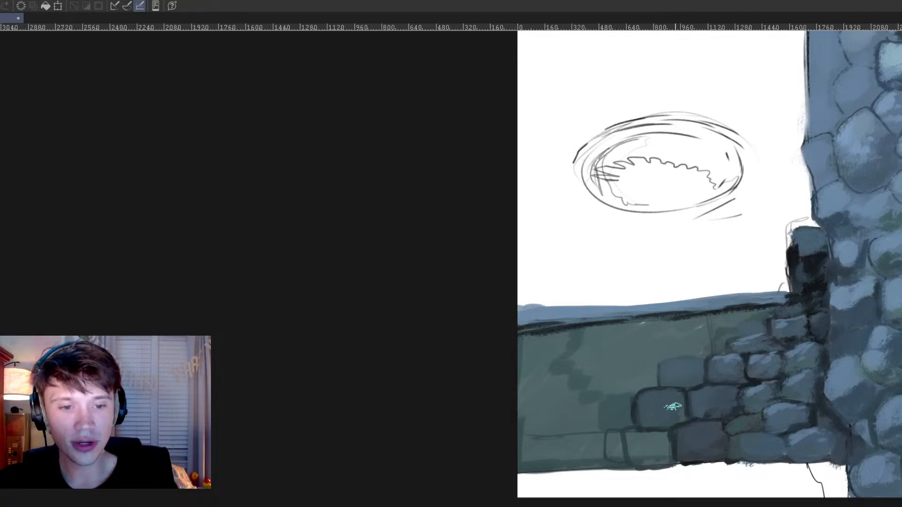
drag(733, 405, 686, 445)
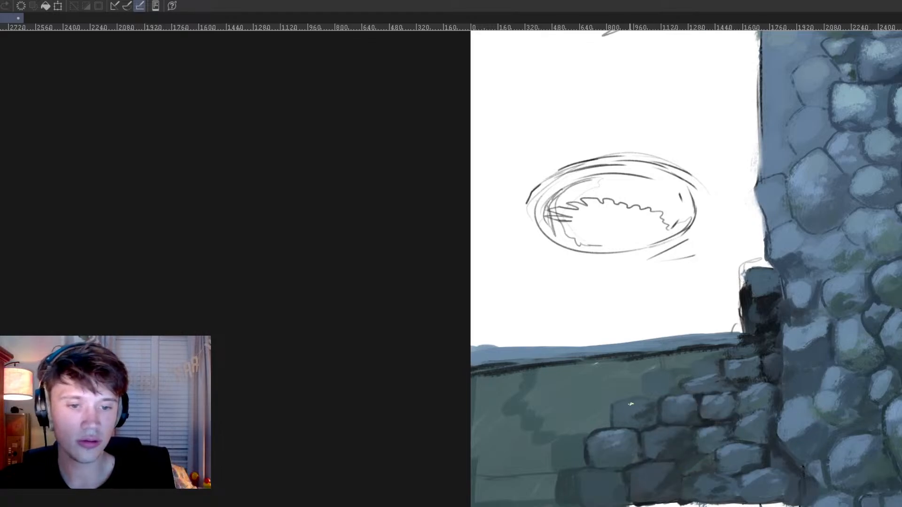
Step: Examine how the low wall and its bricks read within the whole castle composition
drag(616, 439, 658, 482)
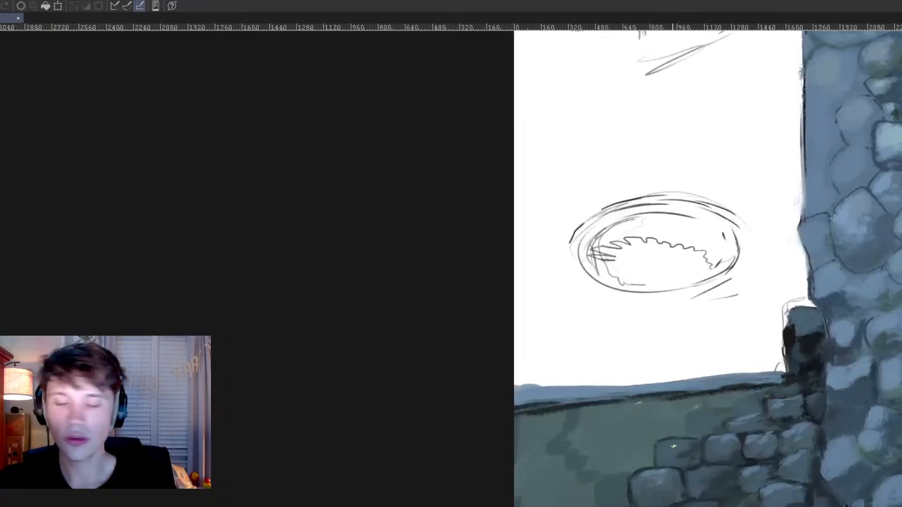
drag(859, 429, 571, 441)
scroll(544, 390, down, 3)
scroll(569, 383, up, 1)
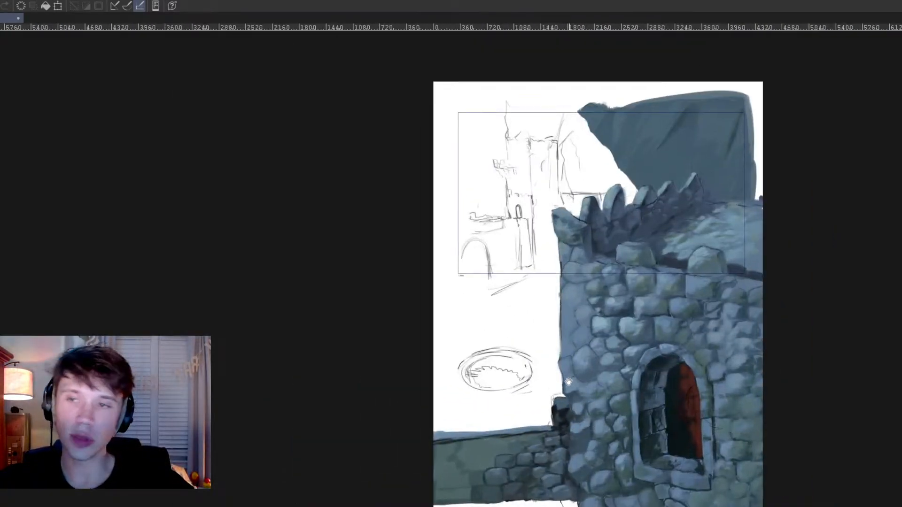
scroll(535, 369, up, 1)
scroll(487, 379, up, 2)
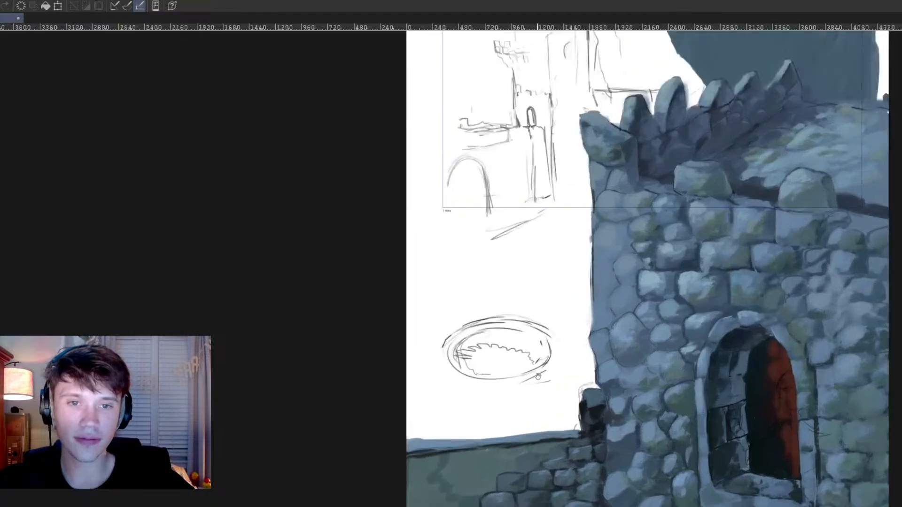
drag(558, 414, 596, 427)
scroll(596, 455, up, 1)
drag(601, 493, 650, 459)
scroll(648, 475, up, 2)
drag(644, 490, 685, 487)
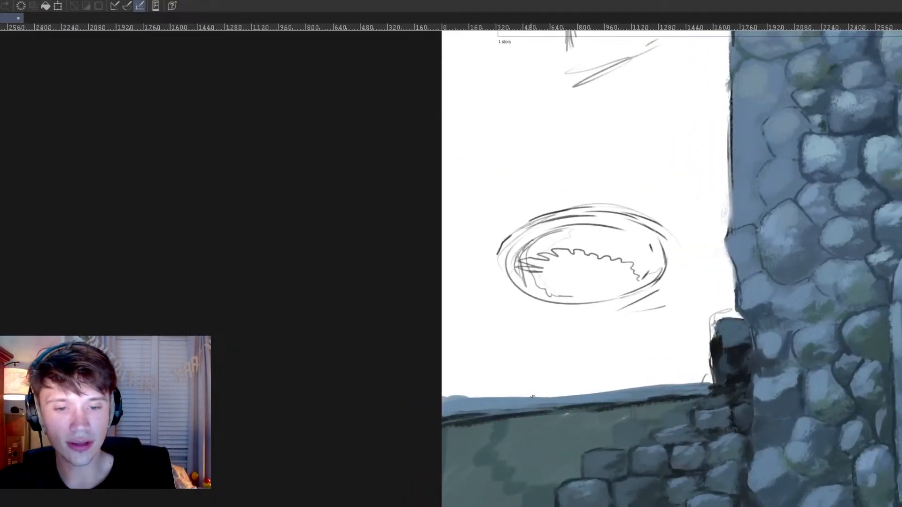
Step: Thicken the blue-grey ledge, outline rounded capstones on it near the pillar, and draw a dark vertical joint below
drag(437, 391, 704, 376)
mouse_move(458, 395)
mouse_down()
mouse_move(449, 396)
mouse_move(610, 396)
mouse_move(624, 389)
mouse_move(605, 386)
mouse_move(665, 376)
mouse_move(726, 386)
mouse_up()
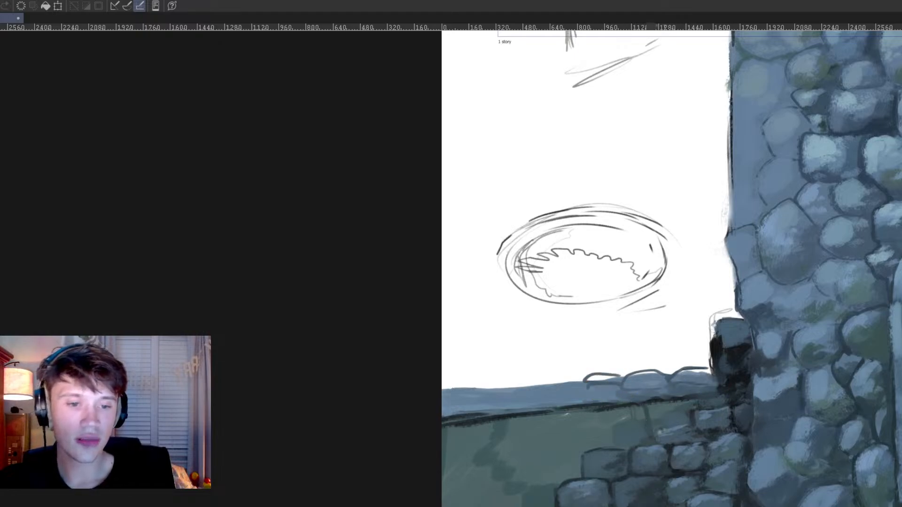
drag(645, 402, 647, 430)
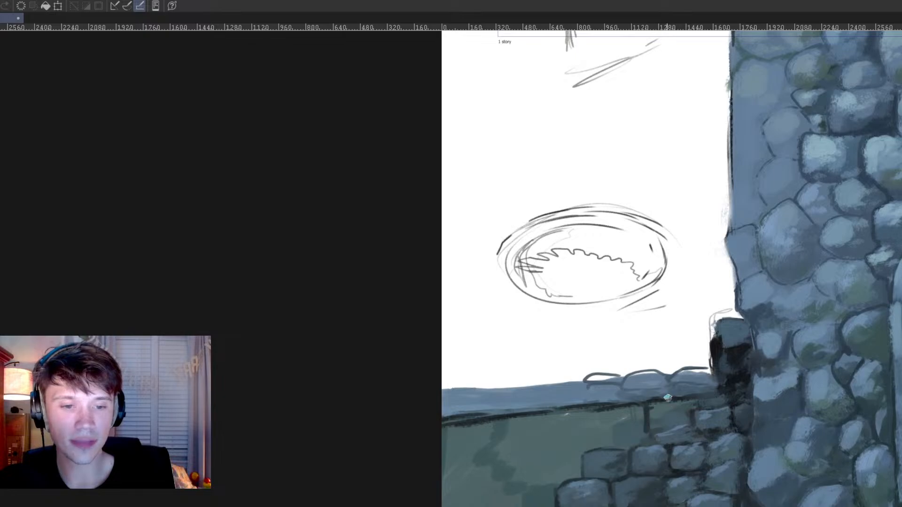
Step: Paint a deep shadow beneath the ledge and cover the green low wall with dark blue using a larger brush
mouse_move(452, 427)
mouse_down()
mouse_move(485, 421)
mouse_move(458, 456)
mouse_move(467, 437)
mouse_move(492, 426)
mouse_move(569, 417)
mouse_move(515, 428)
mouse_move(549, 424)
mouse_move(554, 449)
mouse_move(608, 427)
mouse_move(626, 406)
mouse_move(544, 461)
mouse_move(575, 445)
mouse_move(620, 442)
mouse_move(668, 420)
mouse_move(679, 406)
mouse_move(671, 402)
mouse_move(648, 426)
mouse_move(672, 427)
mouse_move(694, 402)
mouse_up()
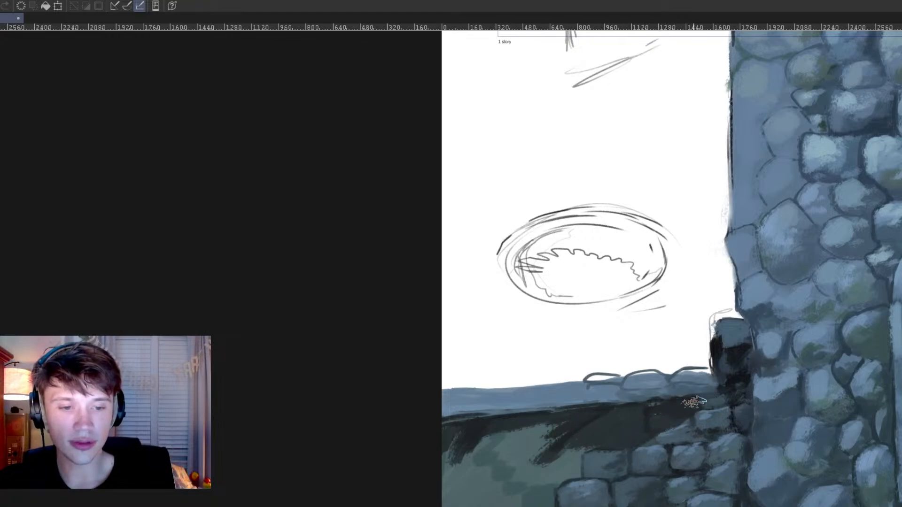
key(bracketright)
key(bracketright)
key(bracketright)
alt+click(751, 337)
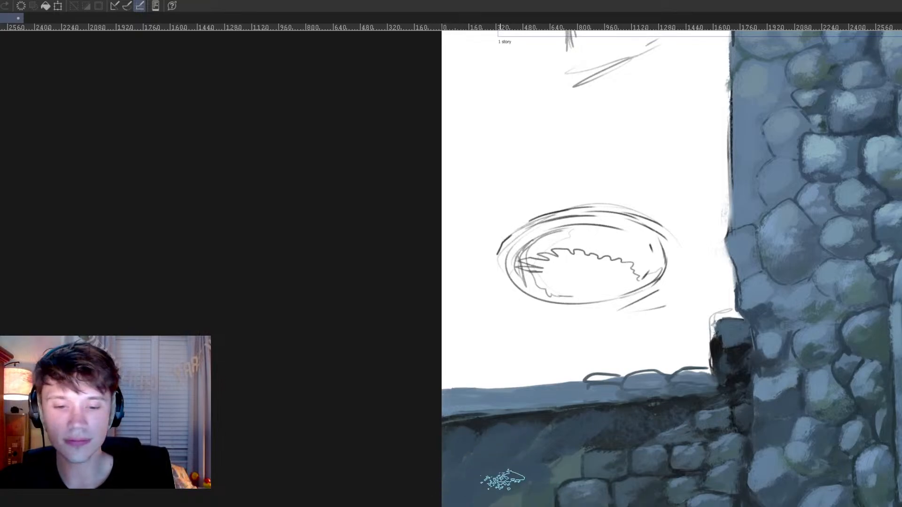
mouse_move(540, 468)
mouse_down()
mouse_move(566, 451)
mouse_move(556, 435)
mouse_move(512, 458)
mouse_move(616, 428)
mouse_up()
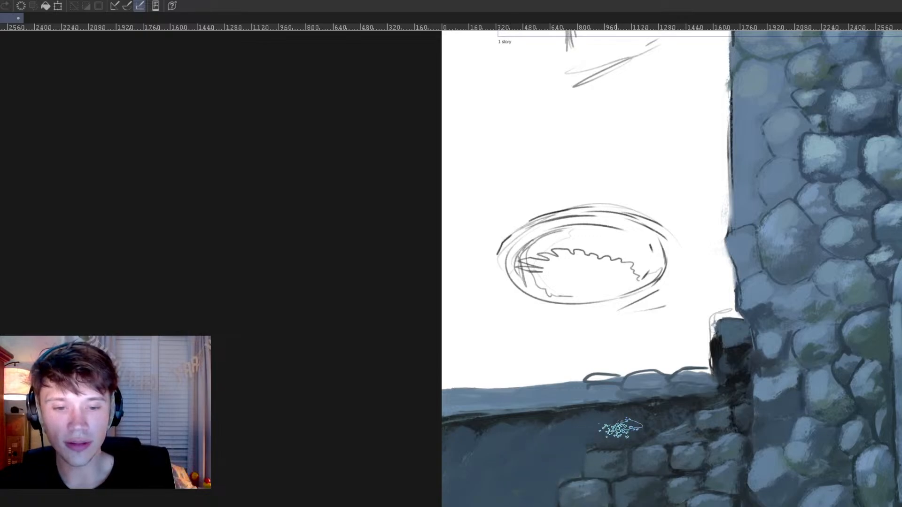
Step: Repaint the bricks just under the ledge in blue-grey and add faint grey-green bricks across the dark blue wall
mouse_move(680, 416)
mouse_down()
mouse_move(666, 429)
mouse_move(701, 434)
mouse_up()
alt+click(684, 436)
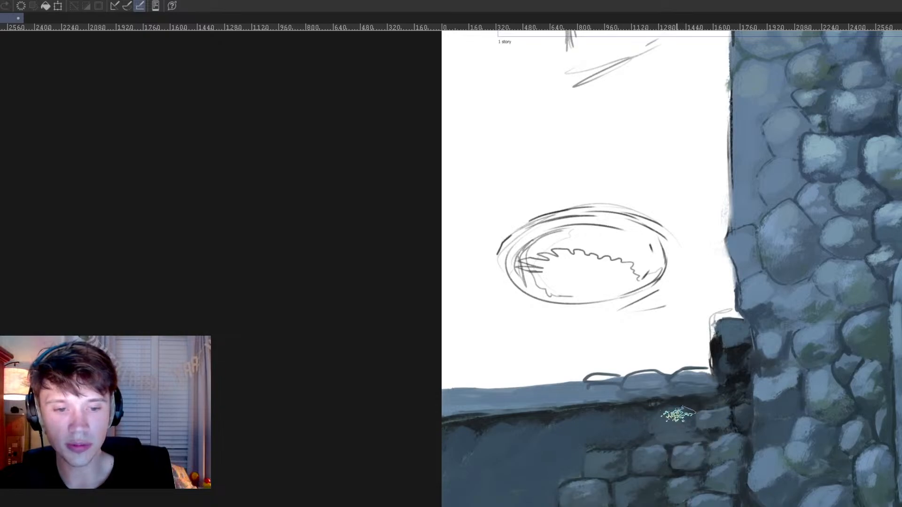
alt+click(704, 417)
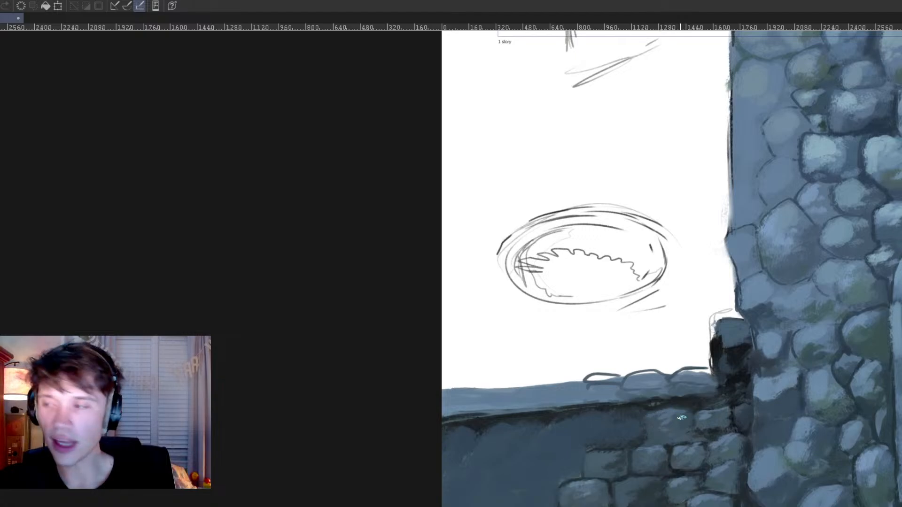
alt+click(605, 444)
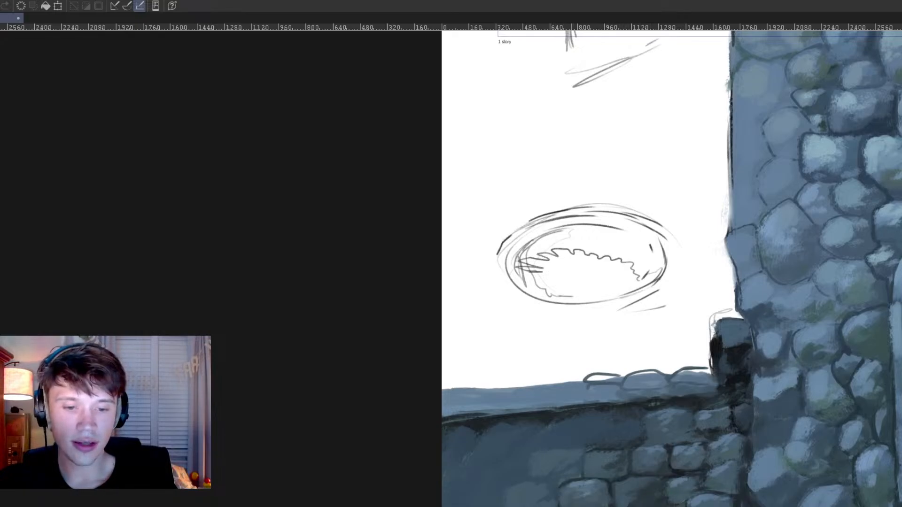
scroll(634, 479, down, 5)
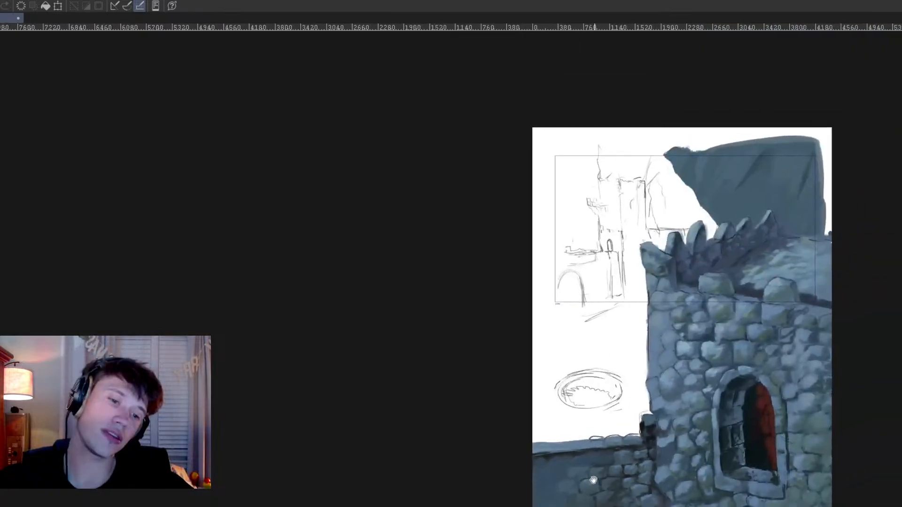
Step: Paint mossy green over the rounded capstones near the pillar and extend a green mossy clump along the ledge
scroll(559, 474, up, 4)
drag(702, 388, 683, 360)
alt+click(660, 443)
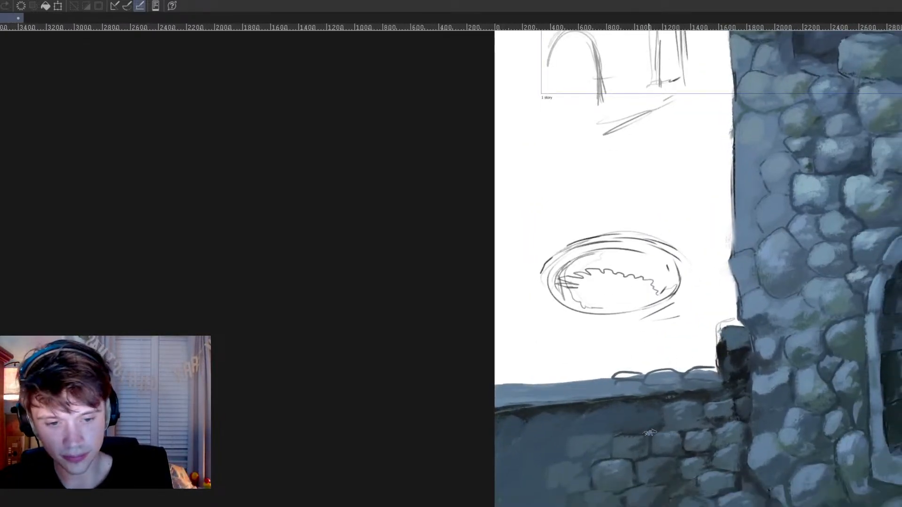
alt+click(627, 447)
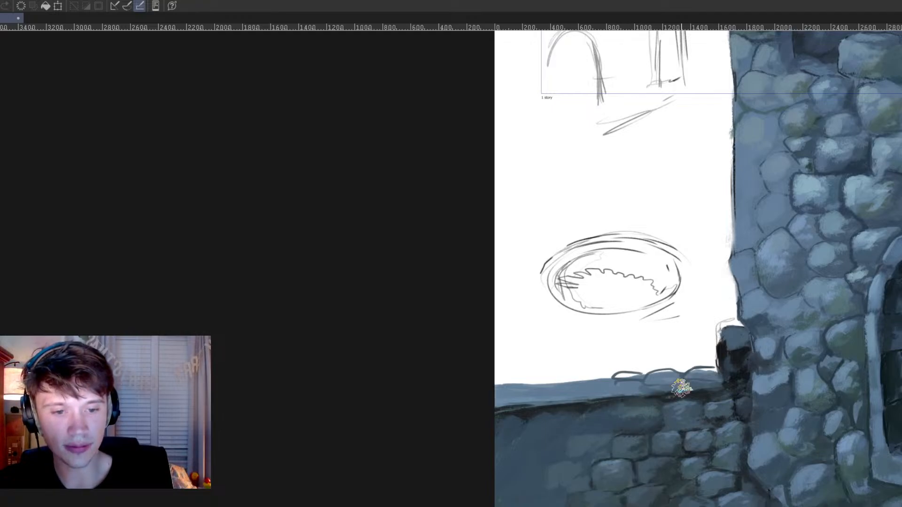
mouse_move(630, 384)
mouse_down()
mouse_move(654, 377)
mouse_move(619, 378)
mouse_move(702, 379)
mouse_up()
drag(580, 382, 588, 381)
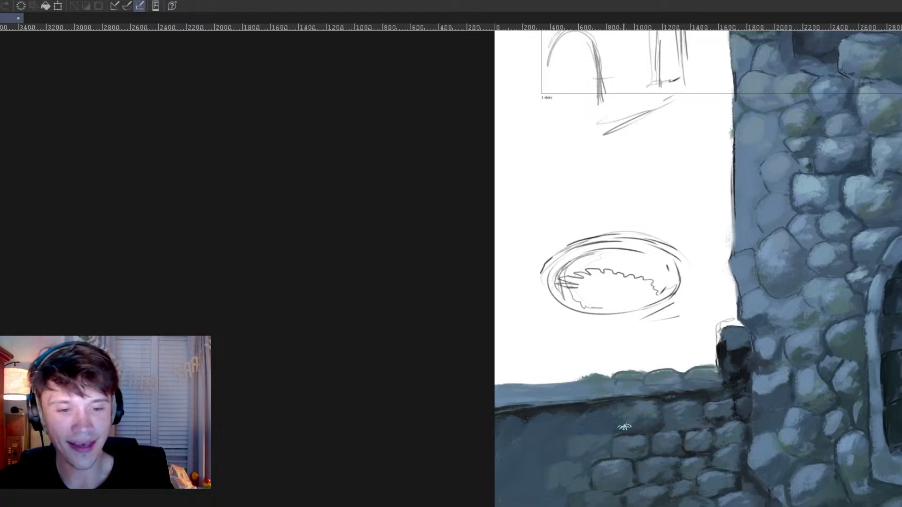
Step: Draw dark joints below the ledge to outline rows of blue-grey bricks across the shaded low wall
ctrl+click(664, 422)
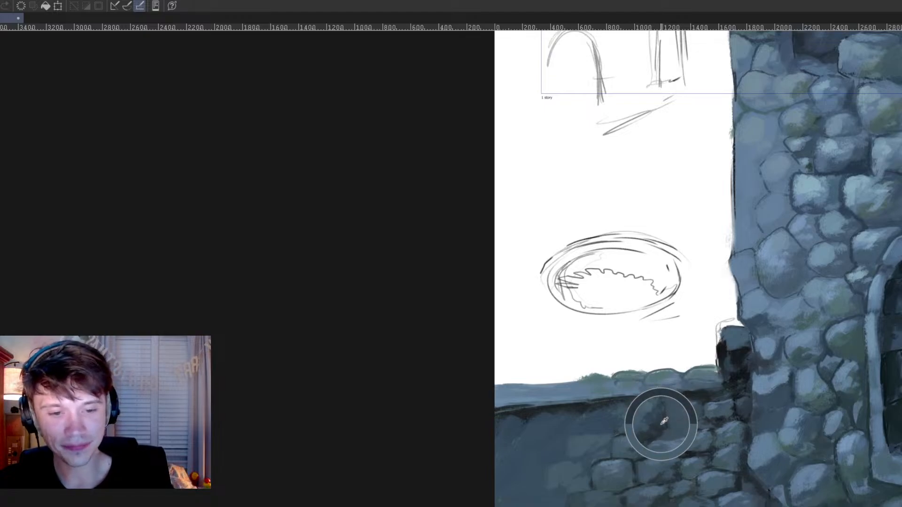
ctrl+click(599, 405)
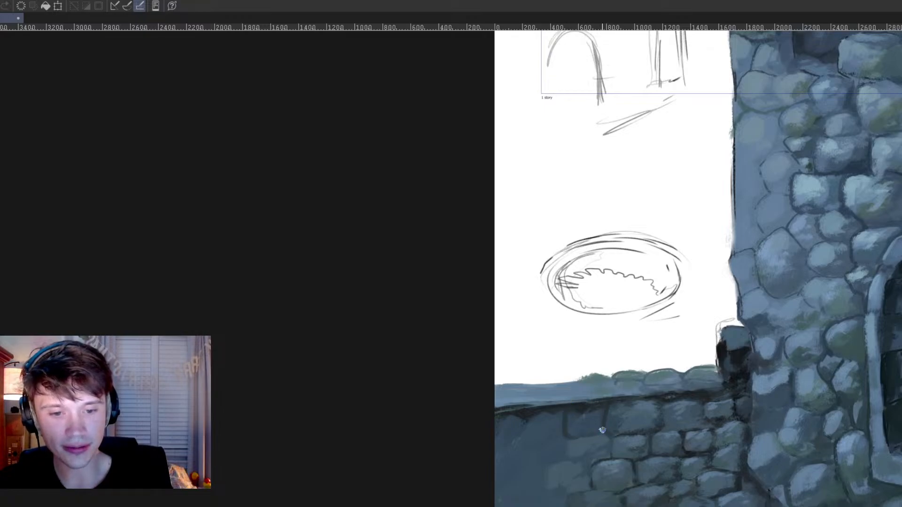
drag(536, 416, 538, 442)
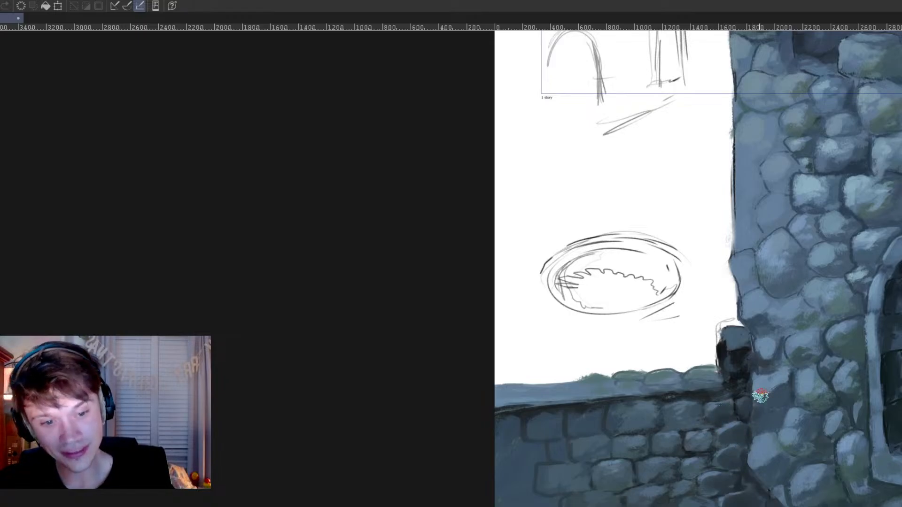
Step: Paint a dark shadow over the castle stones beside the pillar, where the low wall meets the tower
scroll(744, 386, down, 2)
mouse_move(710, 410)
mouse_down()
mouse_move(635, 432)
mouse_move(652, 410)
mouse_up()
scroll(653, 437, up, 4)
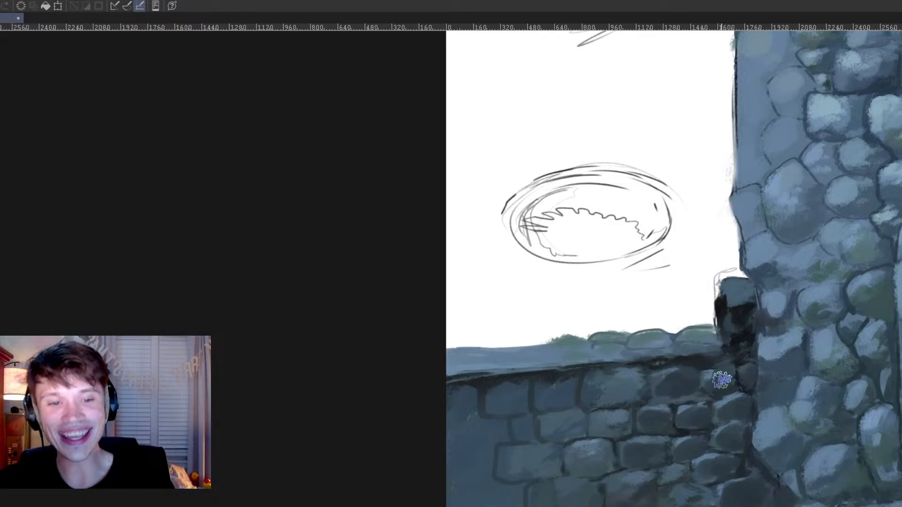
mouse_move(777, 312)
mouse_down()
mouse_move(741, 419)
mouse_move(687, 473)
mouse_move(540, 455)
mouse_move(661, 429)
mouse_up()
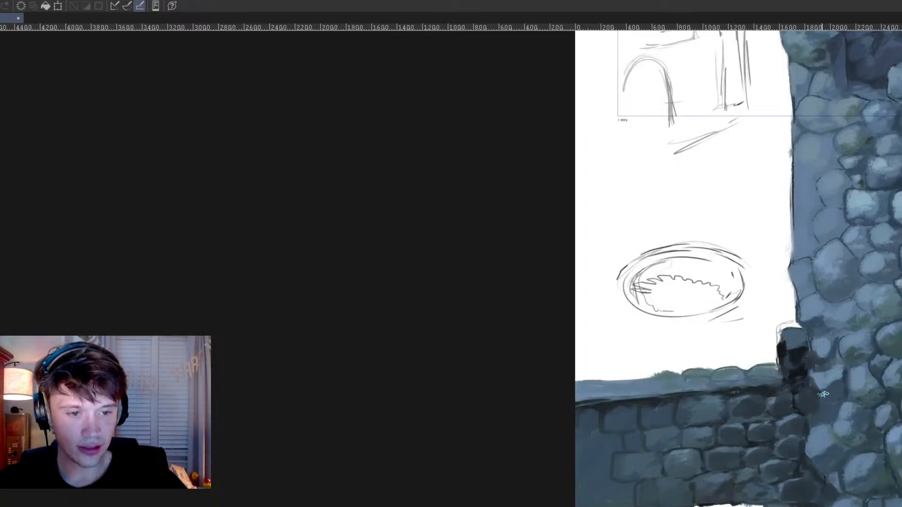
alt+click(829, 357)
alt+click(821, 329)
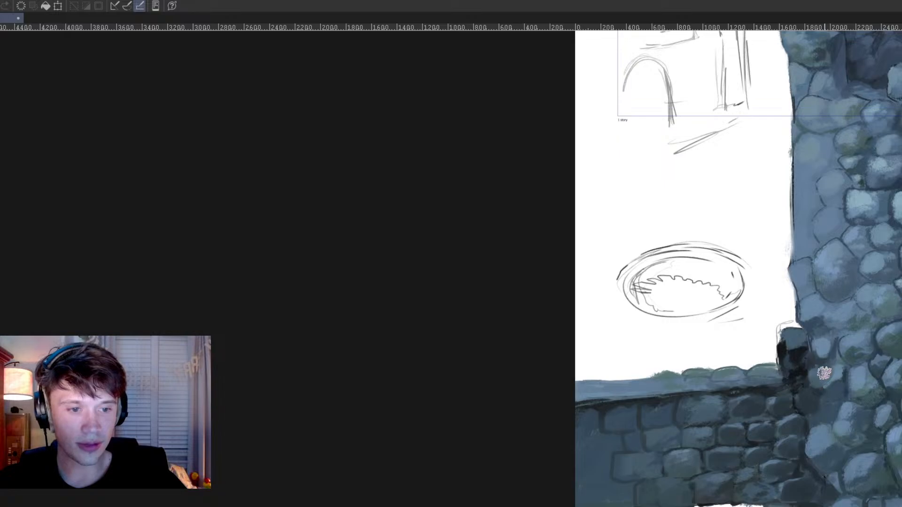
alt+click(799, 358)
alt+click(794, 361)
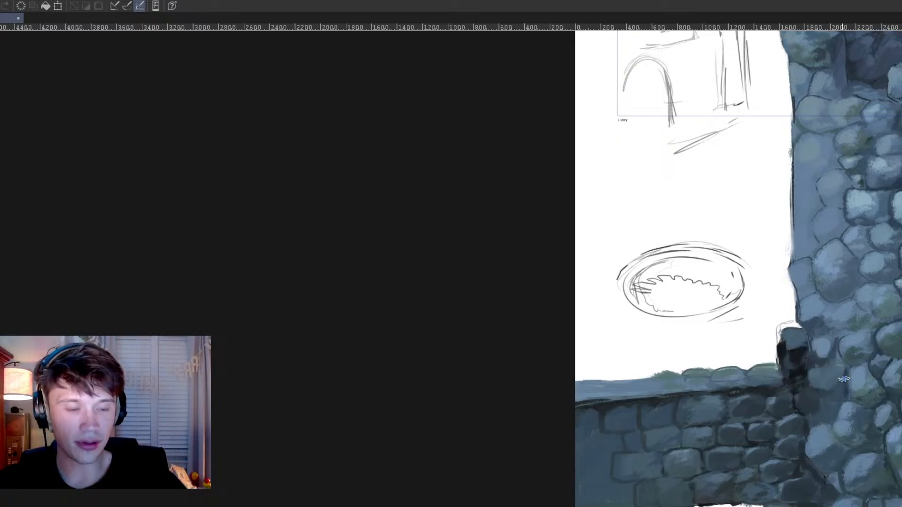
alt+click(798, 368)
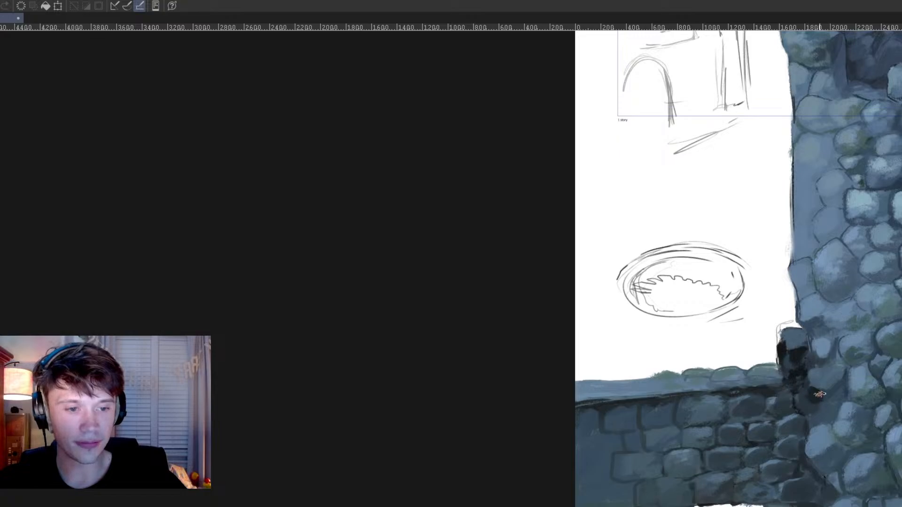
mouse_move(839, 393)
mouse_down()
mouse_move(828, 419)
mouse_move(838, 449)
mouse_move(826, 455)
mouse_up()
alt+click(870, 374)
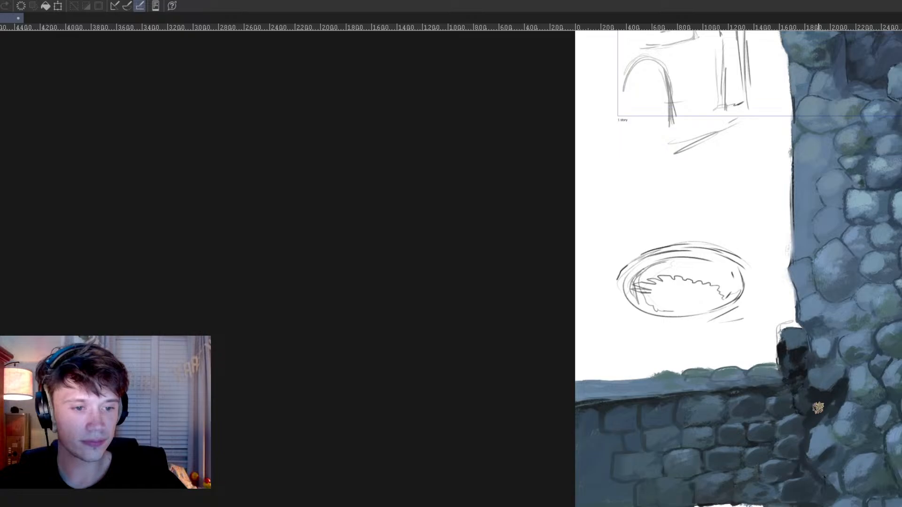
Step: Review the whole castle painting, checking the low wall's junction with the tower and the stonework around the arched window
drag(615, 449, 597, 455)
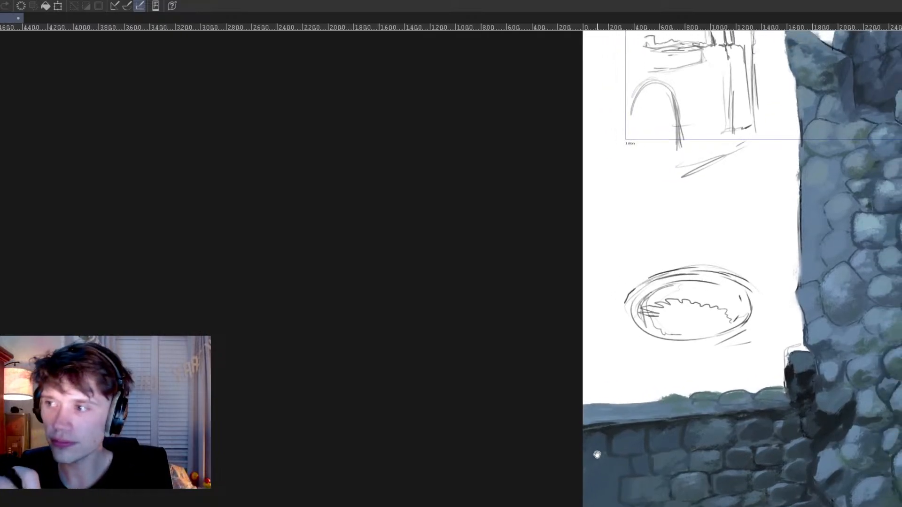
drag(681, 466, 662, 462)
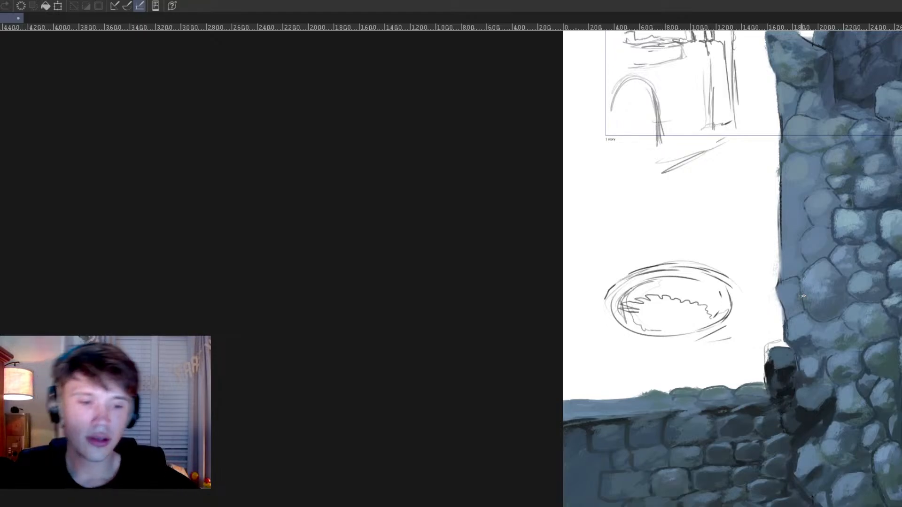
scroll(773, 386, down, 6)
drag(756, 351, 750, 350)
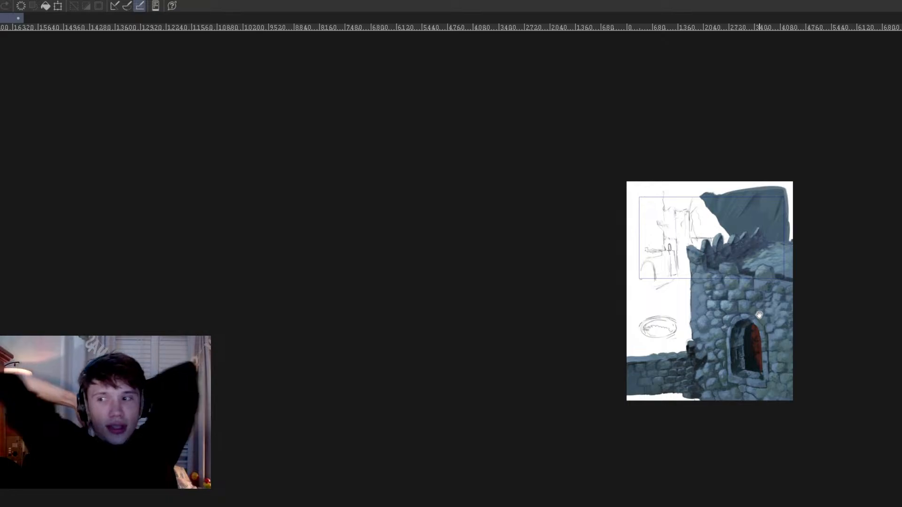
scroll(794, 311, up, 2)
scroll(797, 309, up, 5)
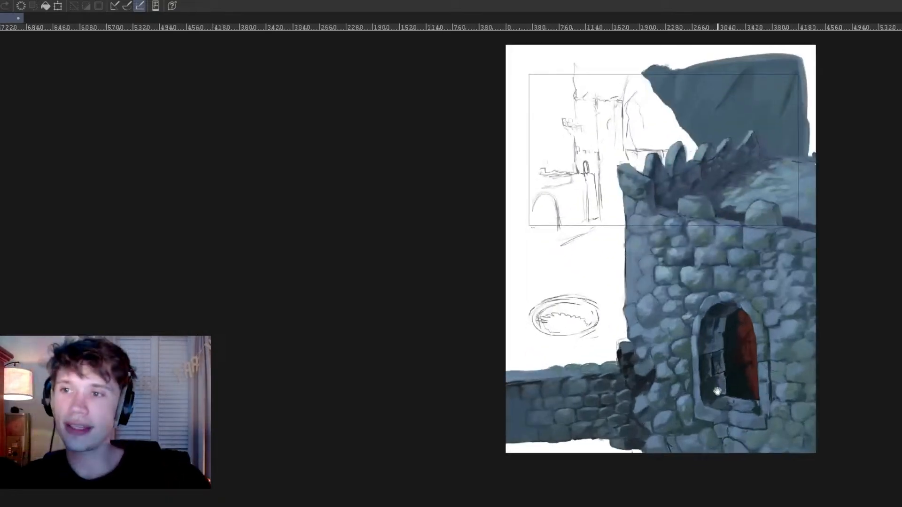
scroll(623, 428, up, 5)
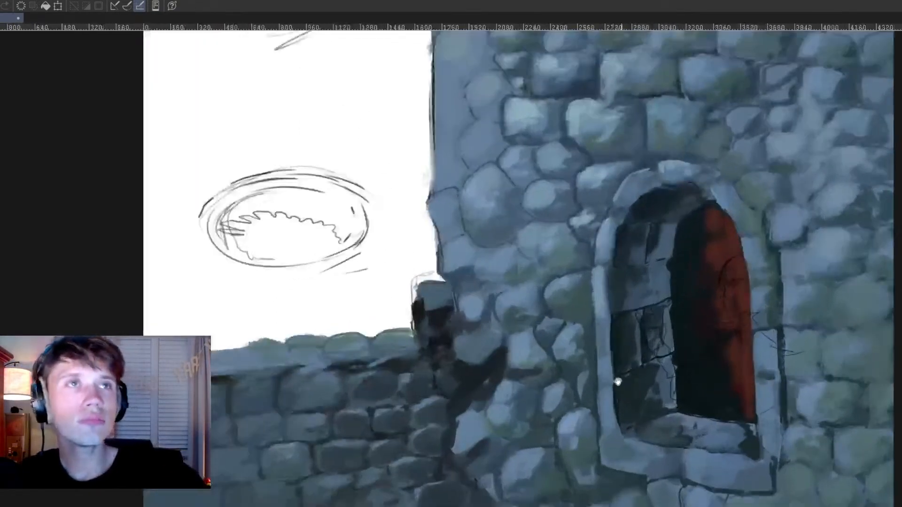
scroll(680, 416, down, 6)
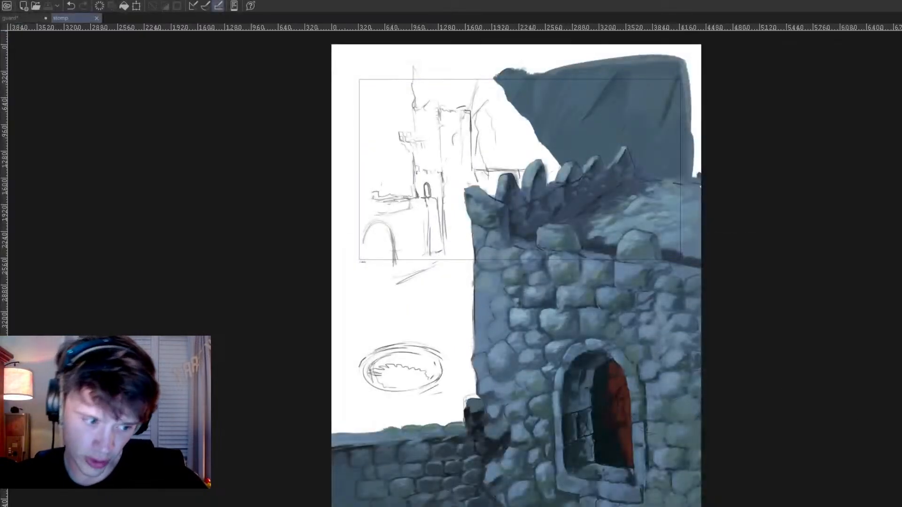
drag(414, 66, 417, 72)
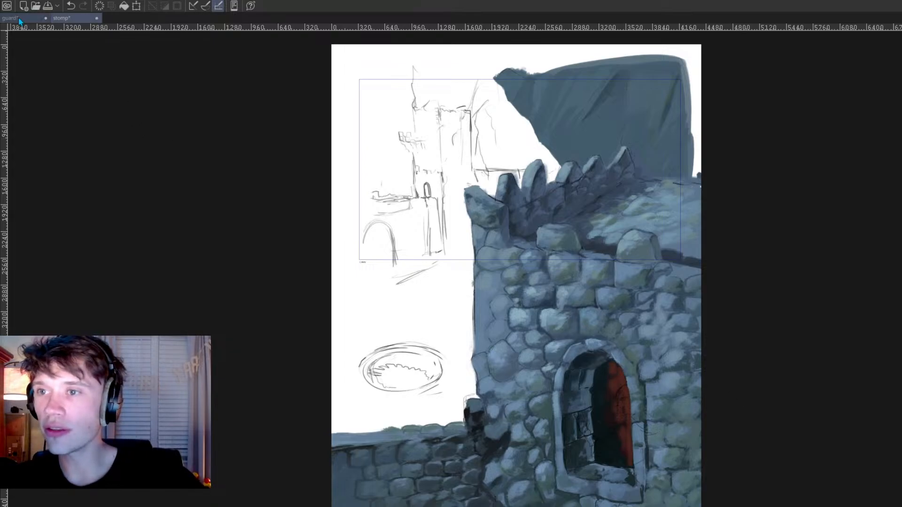
Step: Compare the stone tower and roof in the guard painting with the castle stonework in the stomp painting
click(19, 19)
scroll(416, 222, down, 3)
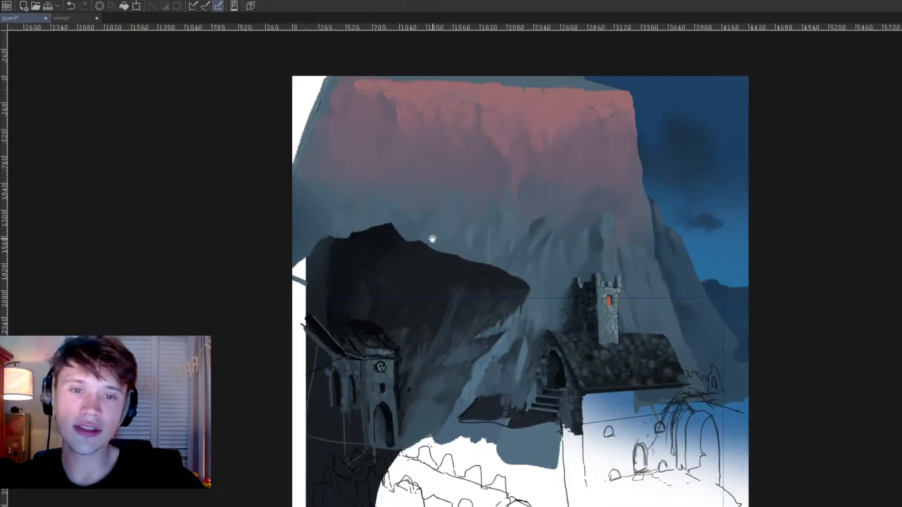
scroll(489, 242, up, 5)
drag(574, 252, 514, 99)
scroll(507, 171, up, 2)
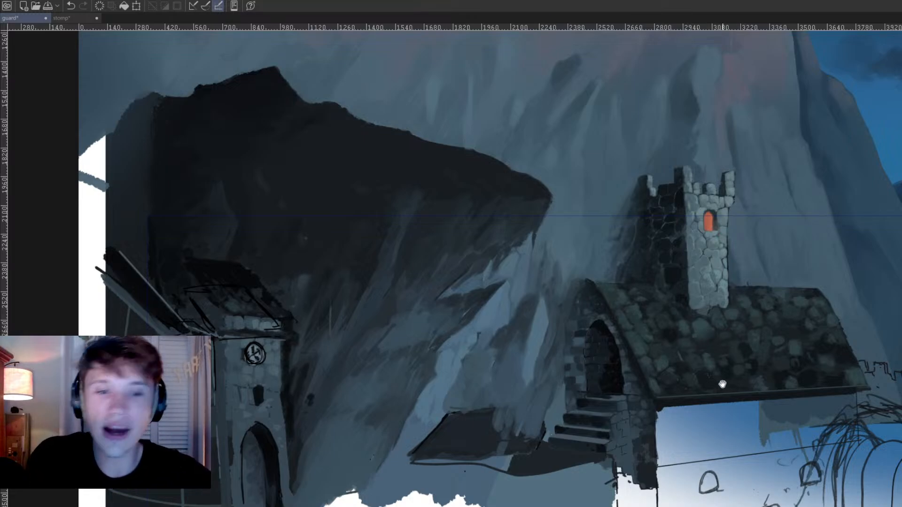
click(70, 19)
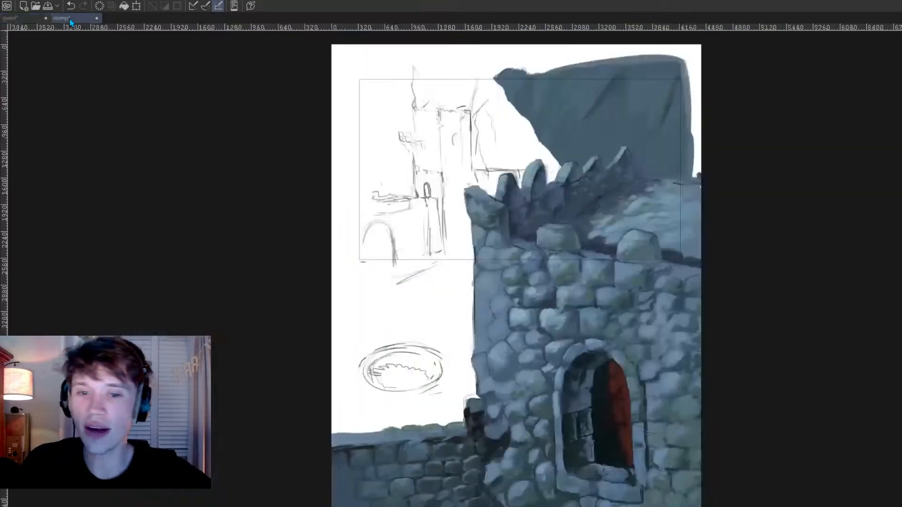
scroll(506, 246, down, 2)
drag(530, 303, 530, 277)
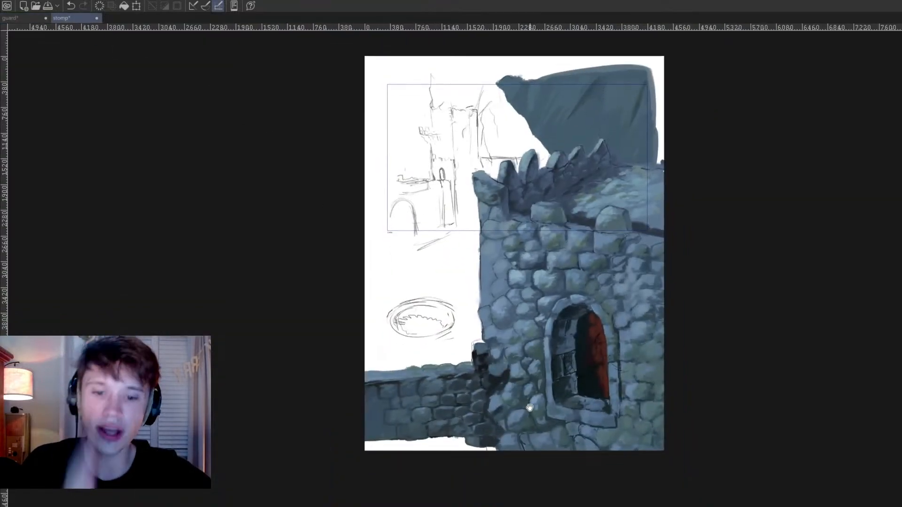
scroll(526, 439, up, 2)
click(33, 18)
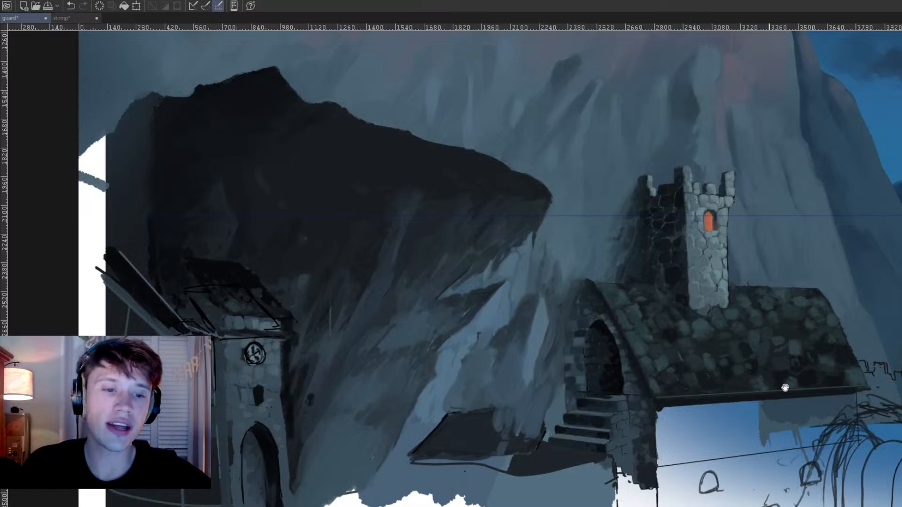
click(70, 18)
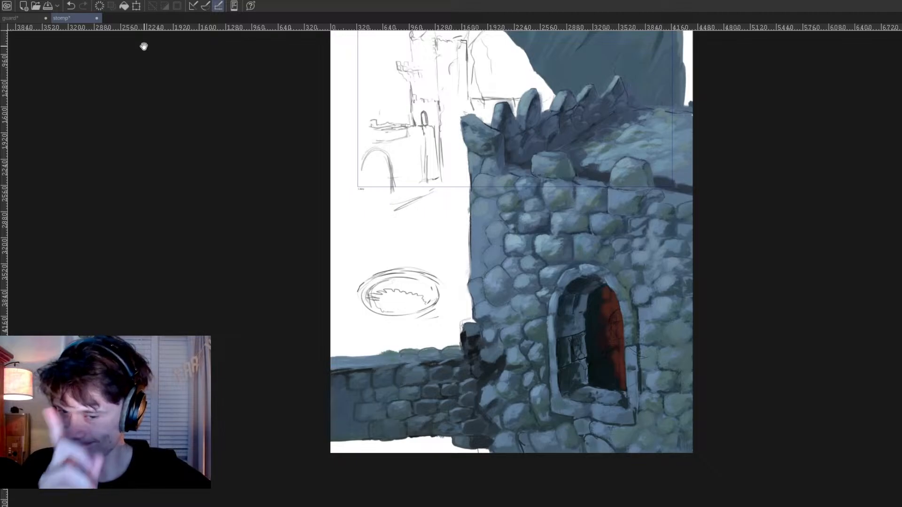
click(26, 19)
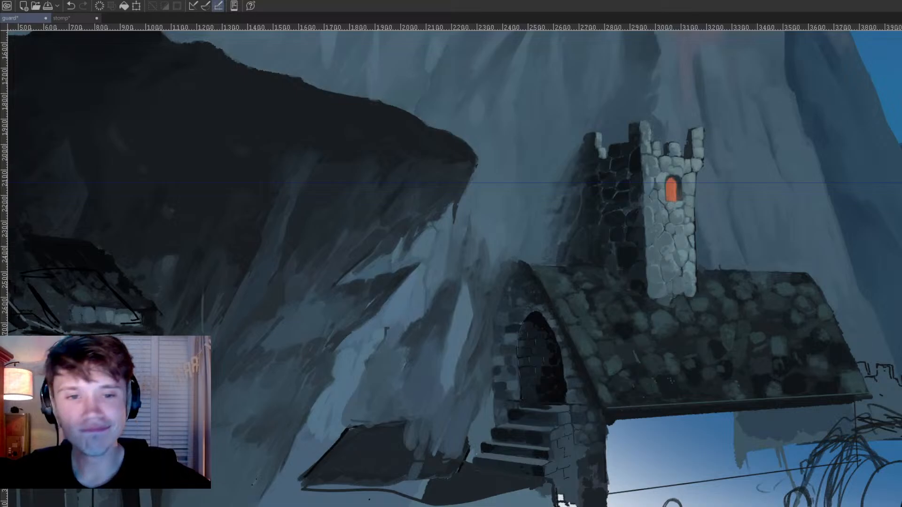
ctrl+click(664, 220)
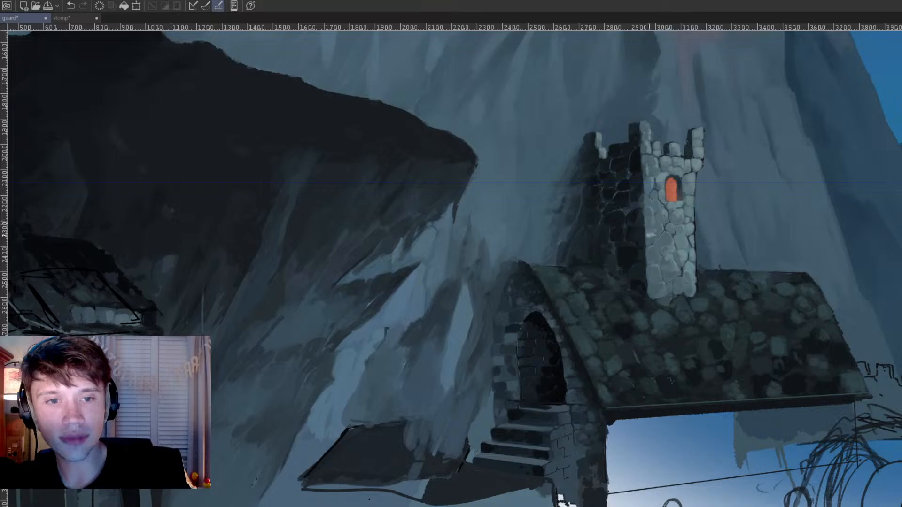
drag(660, 227, 826, 235)
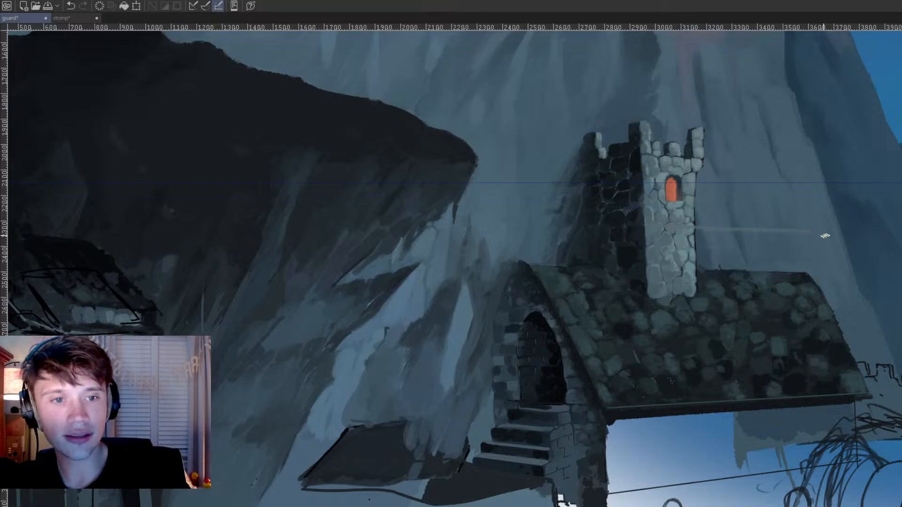
drag(879, 283, 762, 242)
key(ctrl+z)
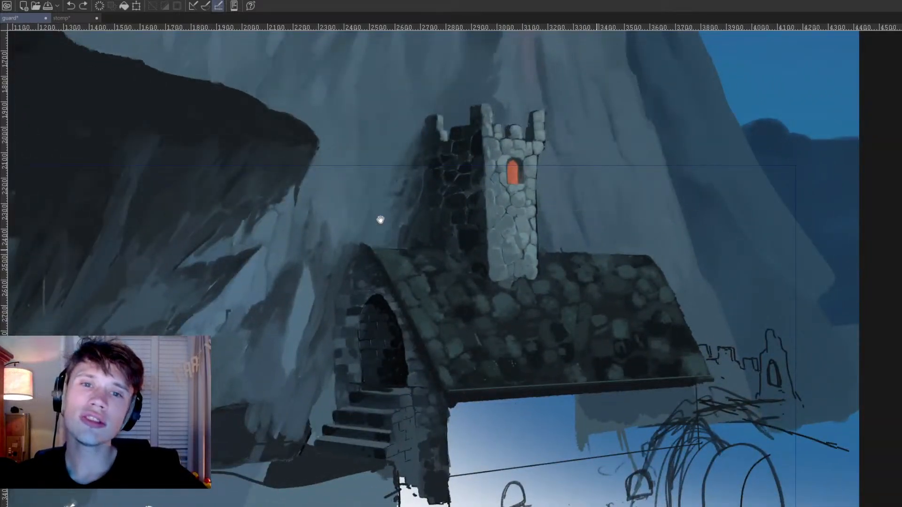
Step: Return to the stomp painting and extend its canvas downward well below the castle
click(71, 18)
scroll(497, 260, down, 5)
drag(498, 260, 525, 272)
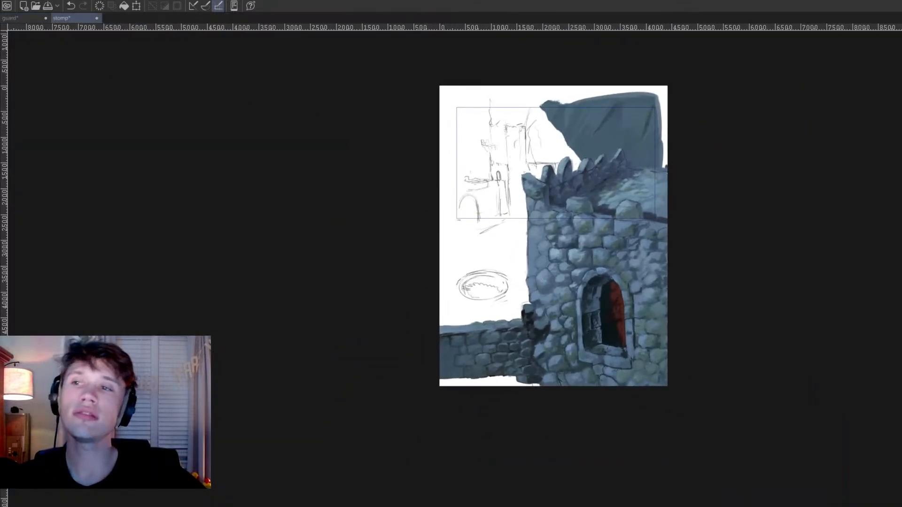
key(ctrl+t)
drag(557, 391, 556, 506)
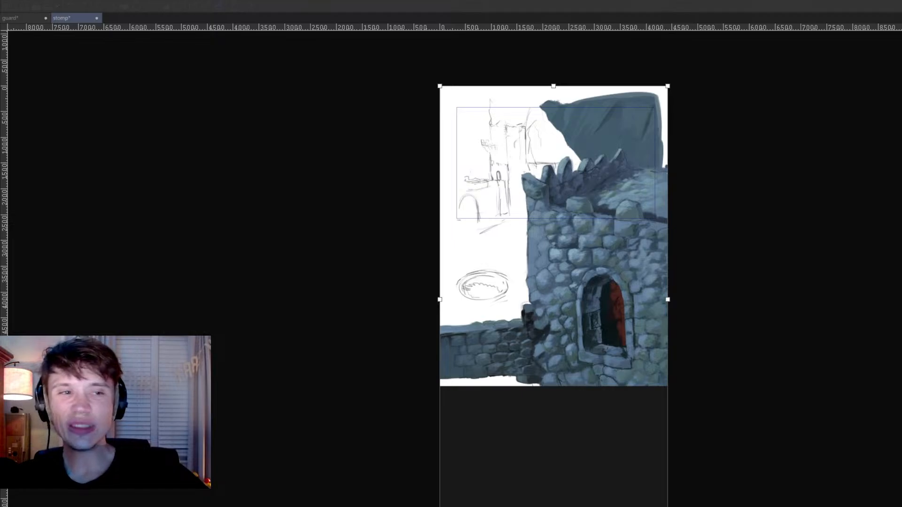
key(Return)
Step: Select the low wall with its ledge and pillar freehand and move it down into the blank canvas area
scroll(579, 329, up, 3)
drag(554, 296, 559, 257)
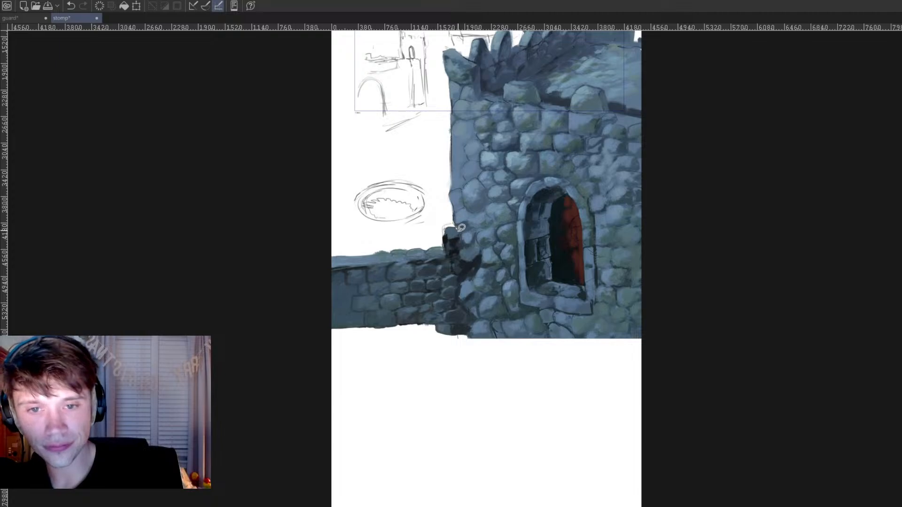
mouse_move(462, 253)
mouse_down()
mouse_move(458, 284)
mouse_move(473, 334)
mouse_move(426, 358)
mouse_move(298, 352)
mouse_move(328, 233)
mouse_move(409, 235)
mouse_move(446, 225)
mouse_up()
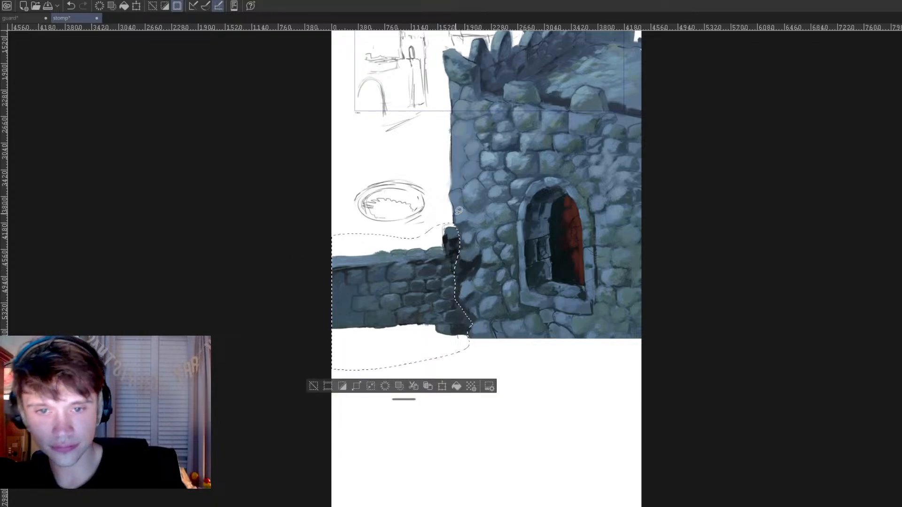
key(t)
drag(433, 292, 436, 457)
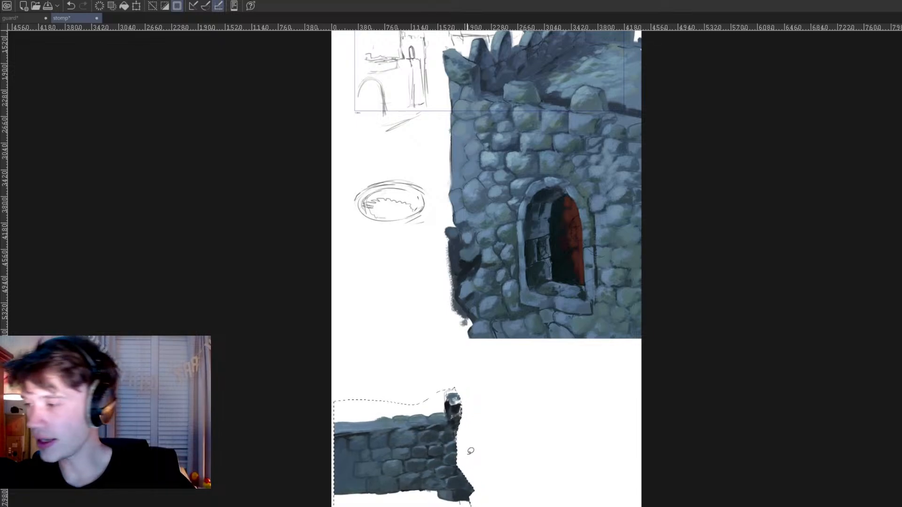
Step: Enlarge the selected low wall and reposition it against the canvas edge below the castle
key(ctrl+t)
drag(332, 388, 288, 337)
drag(388, 423, 391, 469)
key(Return)
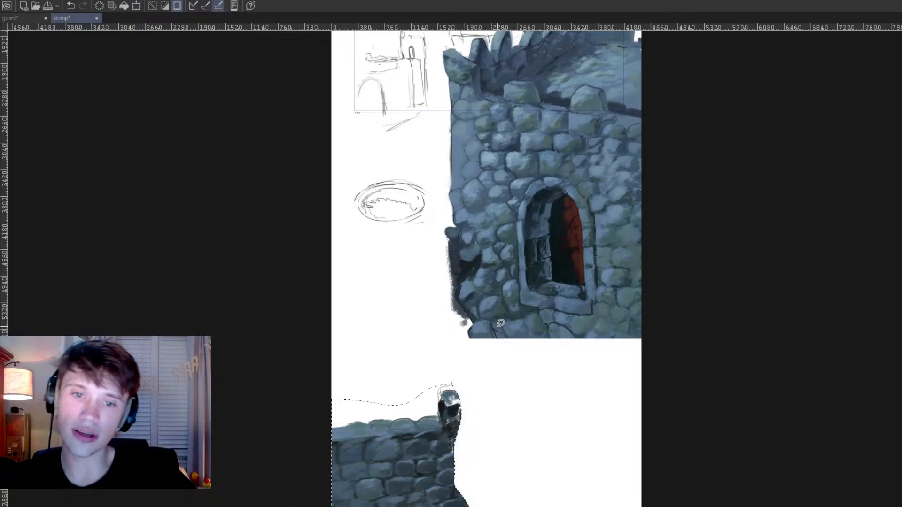
Step: Clear the low wall selection and compare the guard painting's tower and roof with the stomp painting's castle
key(ctrl+shift+a)
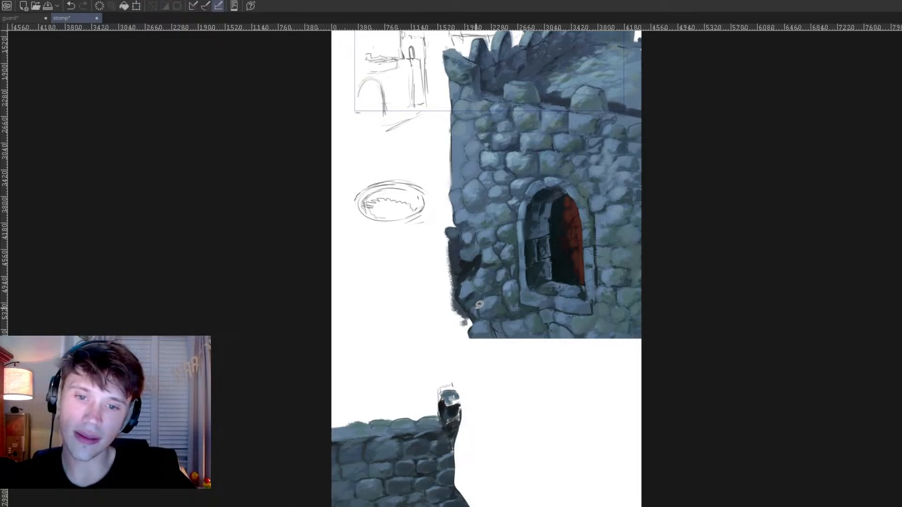
click(21, 18)
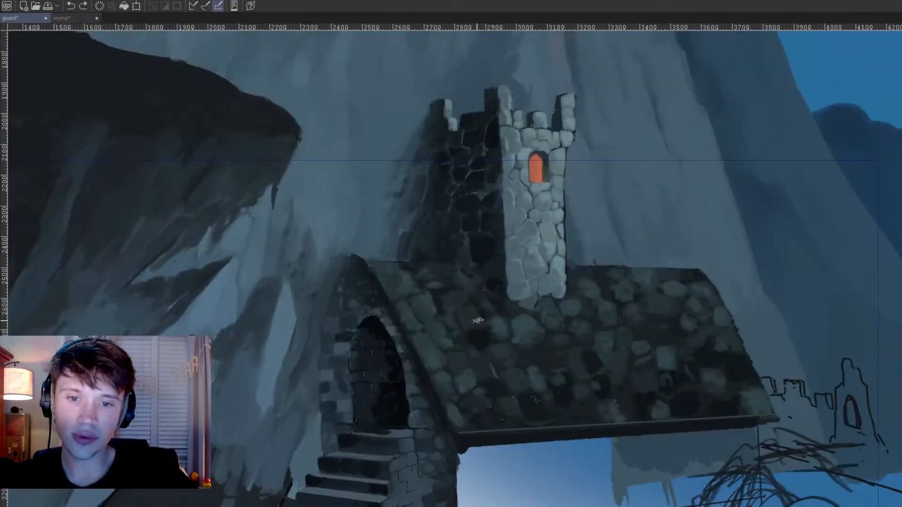
click(72, 17)
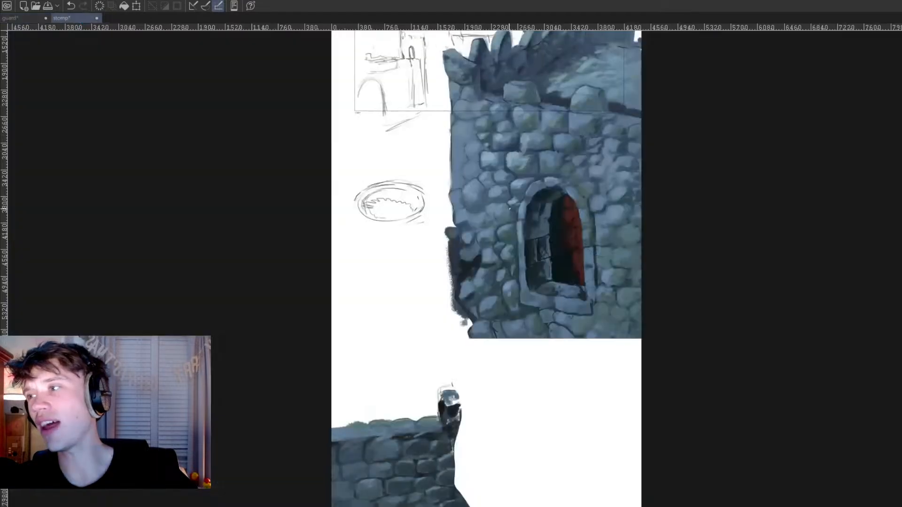
scroll(510, 208, down, 2)
drag(536, 271, 529, 264)
scroll(534, 330, up, 1)
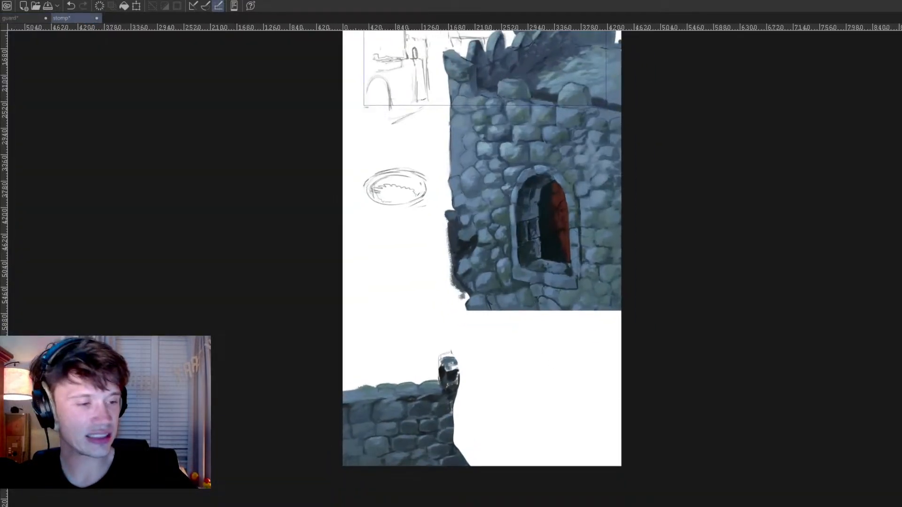
drag(627, 368, 715, 387)
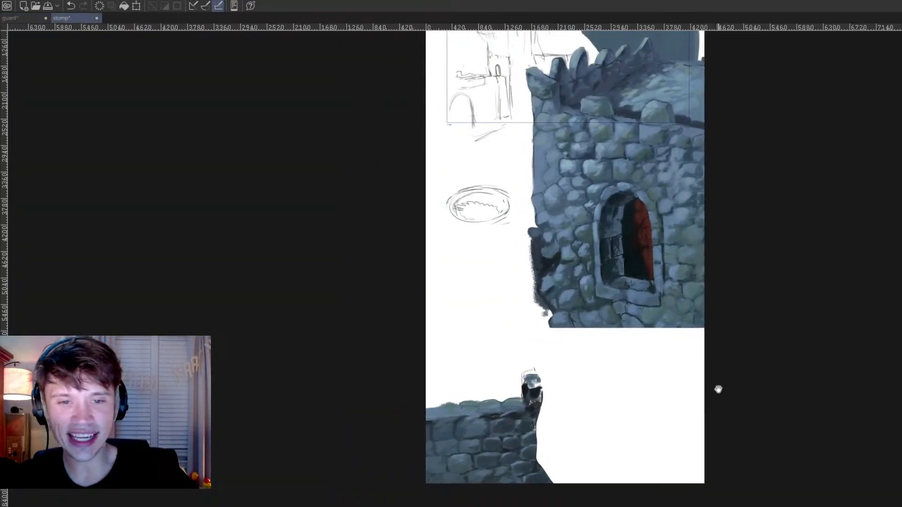
scroll(718, 388, down, 2)
scroll(661, 417, up, 1)
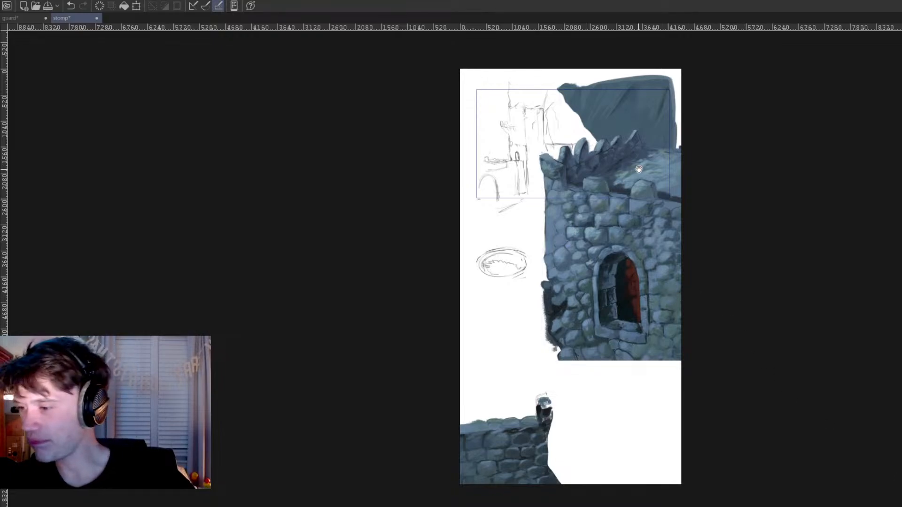
mouse_move(682, 58)
mouse_down()
mouse_move(429, 246)
mouse_move(587, 324)
mouse_move(580, 346)
mouse_move(448, 56)
mouse_move(451, 258)
mouse_move(498, 332)
mouse_move(628, 401)
mouse_move(700, 144)
mouse_up()
key(ctrl+z)
drag(633, 217, 633, 192)
key(ctrl+z)
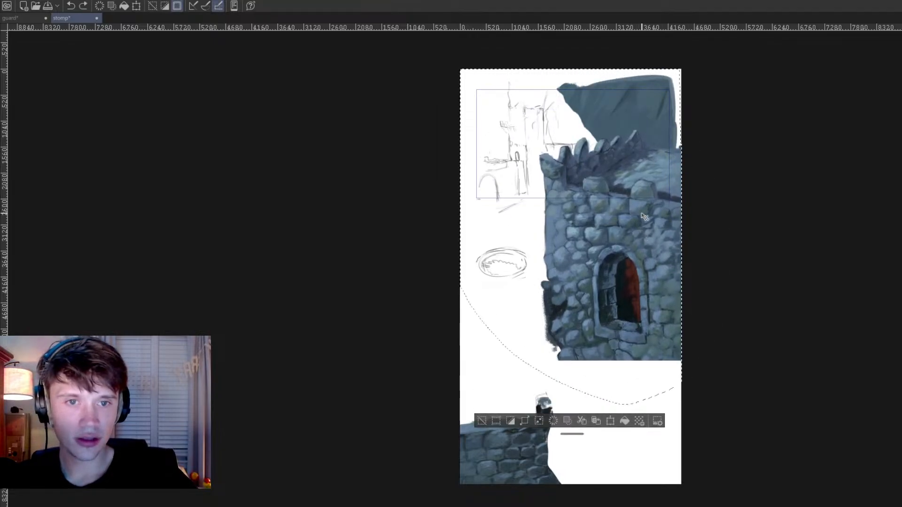
key(ctrl+shift+a)
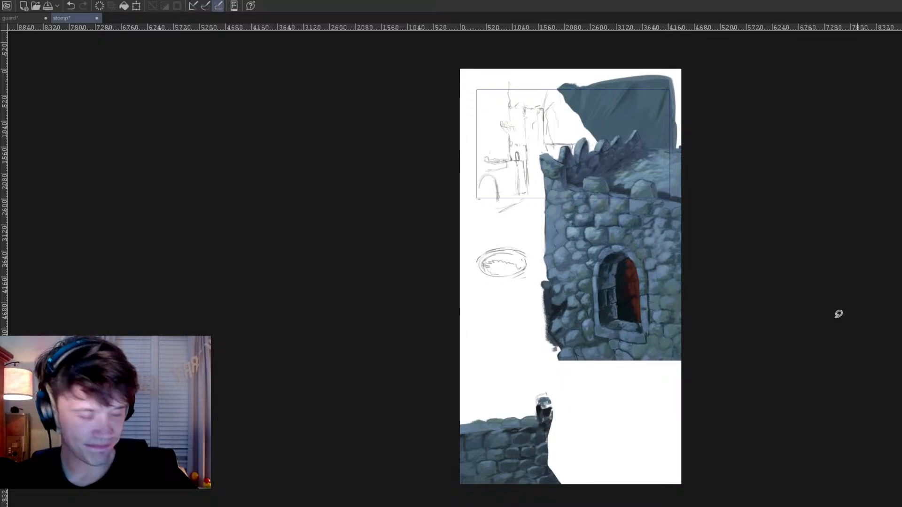
Step: Select the castle and line sketches freehand and move them up, and shift the whole artwork slightly down
mouse_move(678, 59)
mouse_down()
mouse_move(464, 312)
mouse_move(781, 308)
mouse_move(796, 71)
mouse_up()
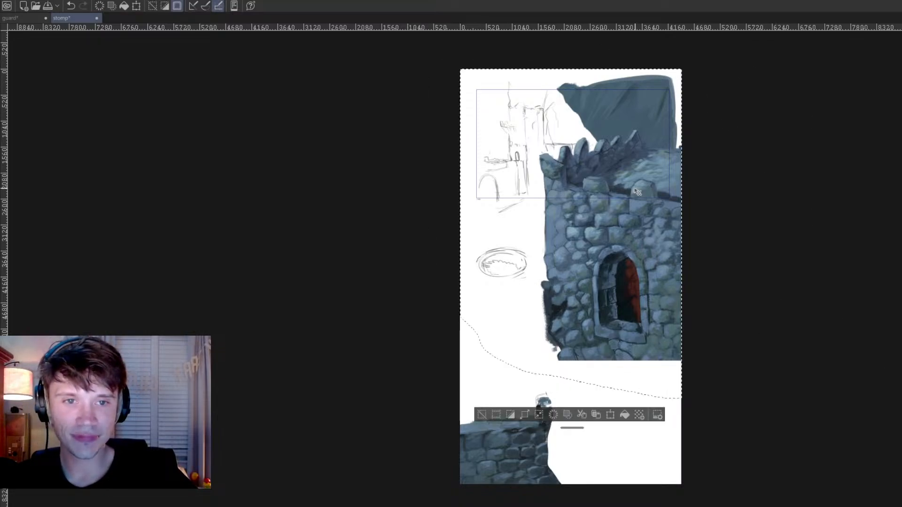
mouse_move(632, 205)
mouse_down()
mouse_move(632, 182)
mouse_move(631, 195)
mouse_up()
key(ctrl+shift+a)
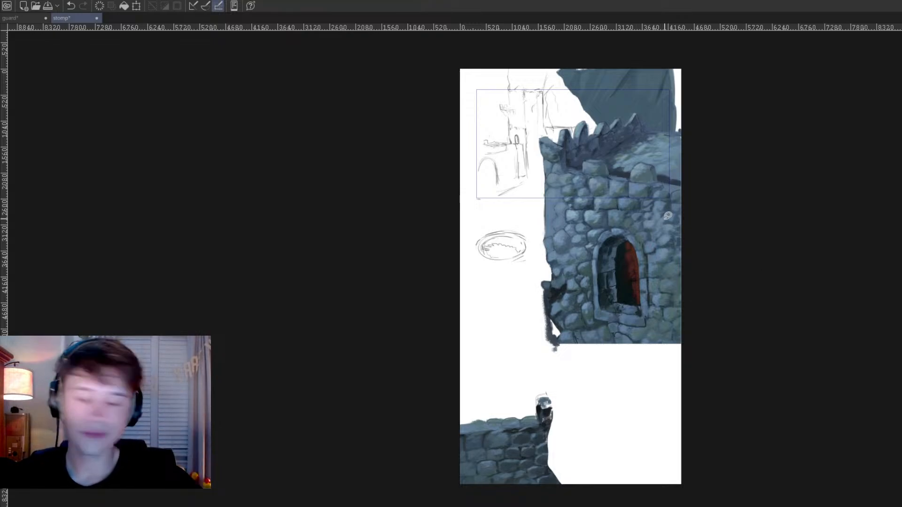
drag(653, 175, 653, 185)
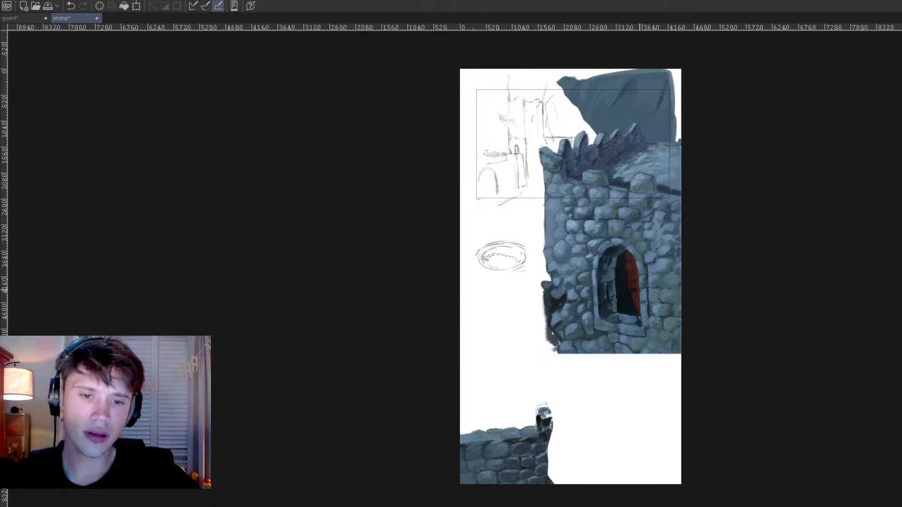
Step: Examine the gap between the castle's base and the low wall, and check it against the guard painting
scroll(626, 277, up, 4)
drag(480, 278, 544, 251)
scroll(551, 270, down, 2)
drag(554, 287, 539, 183)
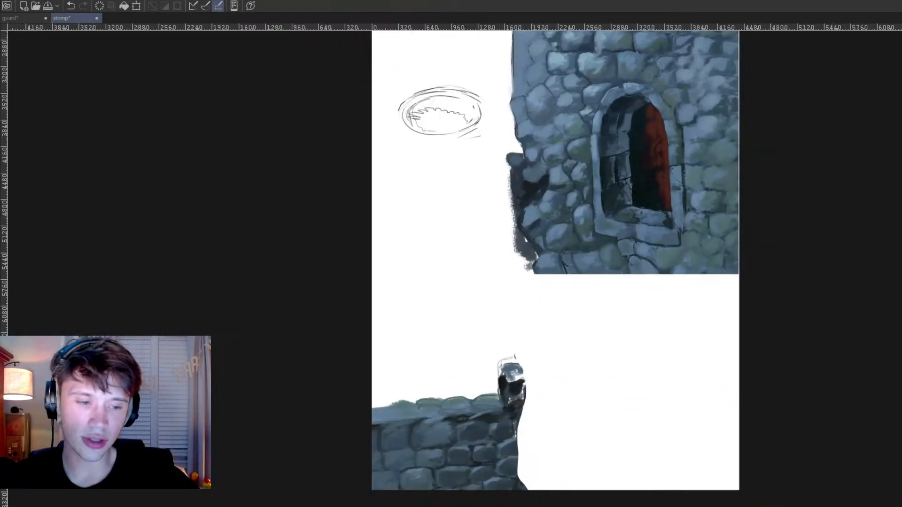
drag(687, 403, 624, 415)
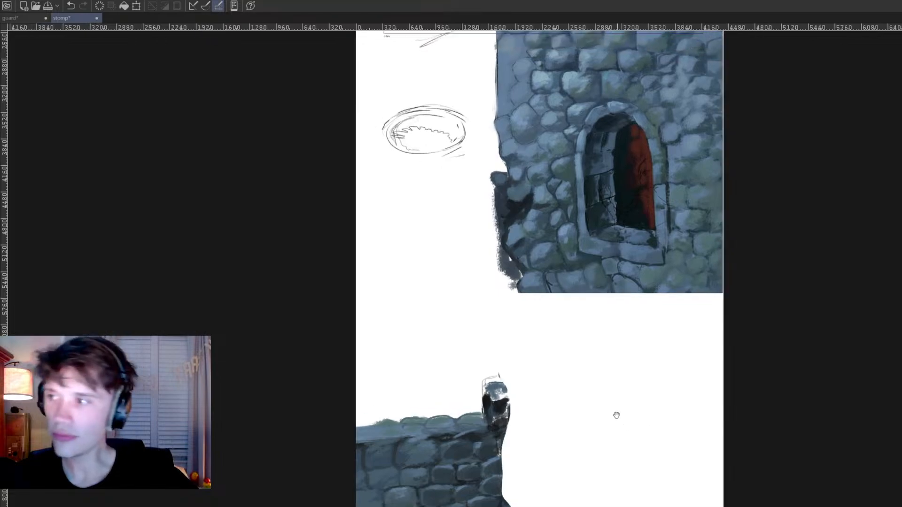
drag(487, 416, 500, 406)
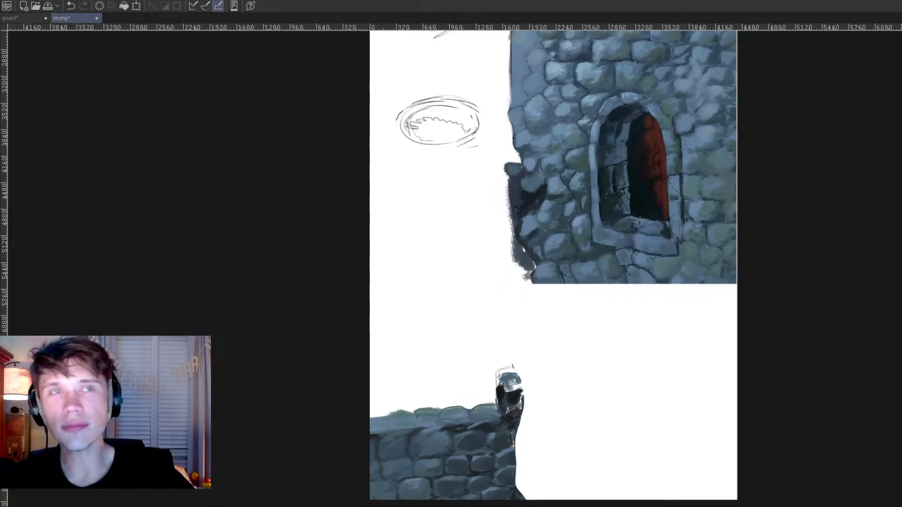
click(31, 18)
click(62, 18)
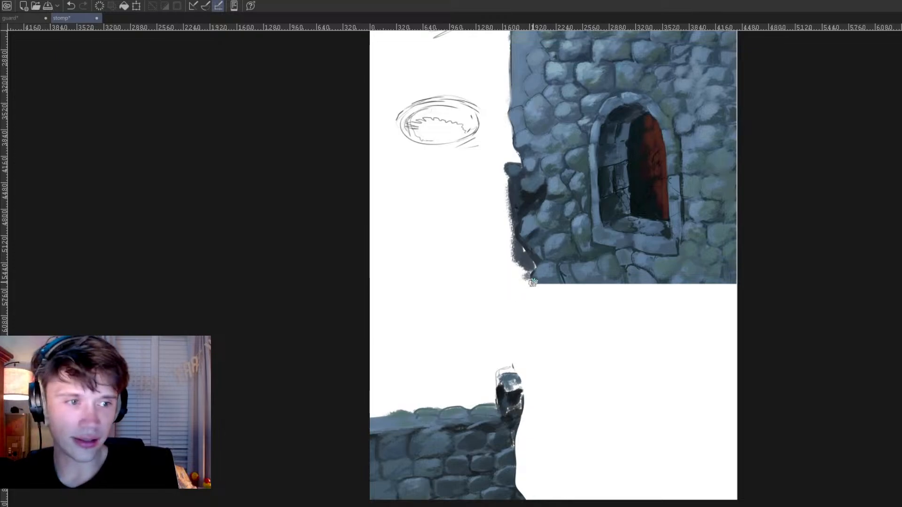
Step: Sketch thick dark guide lines from the castle's lower outer corner diagonally down across the low wall
mouse_move(530, 267)
mouse_down()
mouse_move(417, 387)
mouse_move(442, 409)
mouse_move(517, 335)
mouse_up()
mouse_move(525, 279)
mouse_down()
mouse_move(501, 237)
mouse_move(394, 456)
mouse_move(402, 467)
mouse_move(527, 503)
mouse_up()
drag(512, 246, 563, 275)
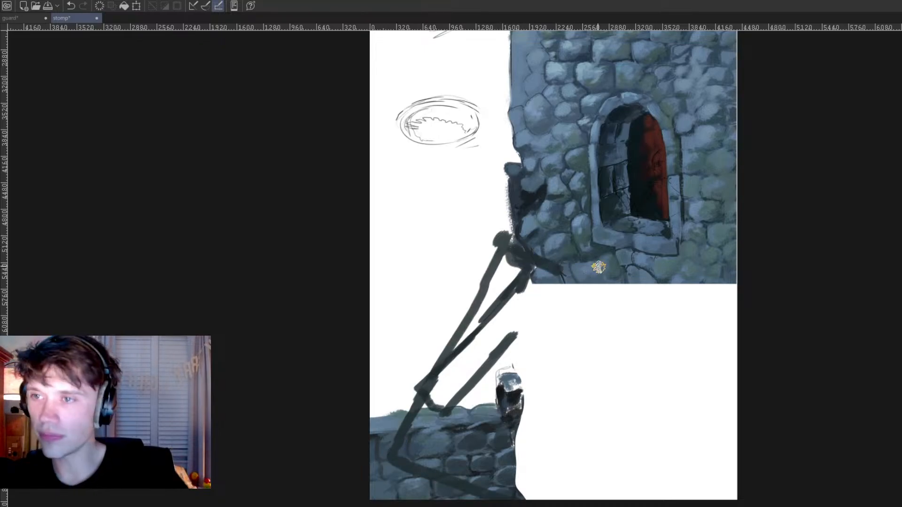
Step: Switch to the guard painting and examine its mossy stone roof and tower up close and as a whole
click(19, 18)
scroll(558, 335, down, 4)
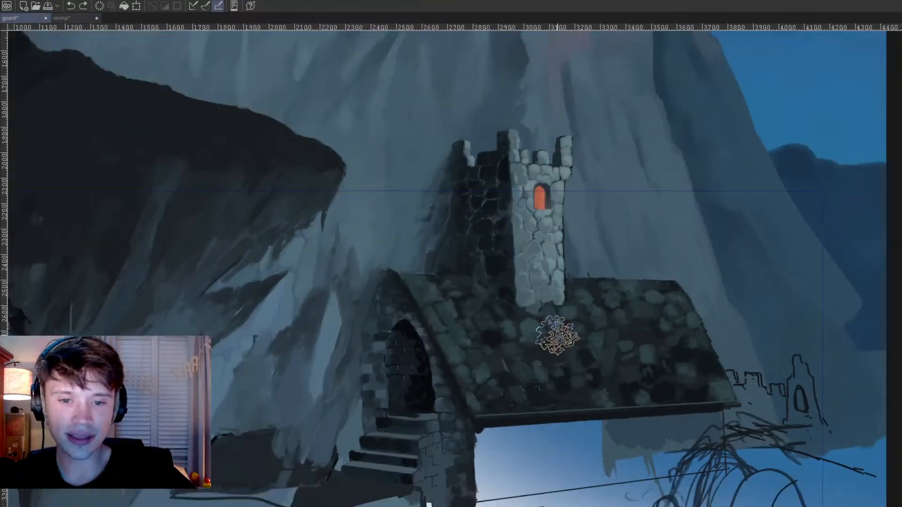
scroll(553, 333, up, 2)
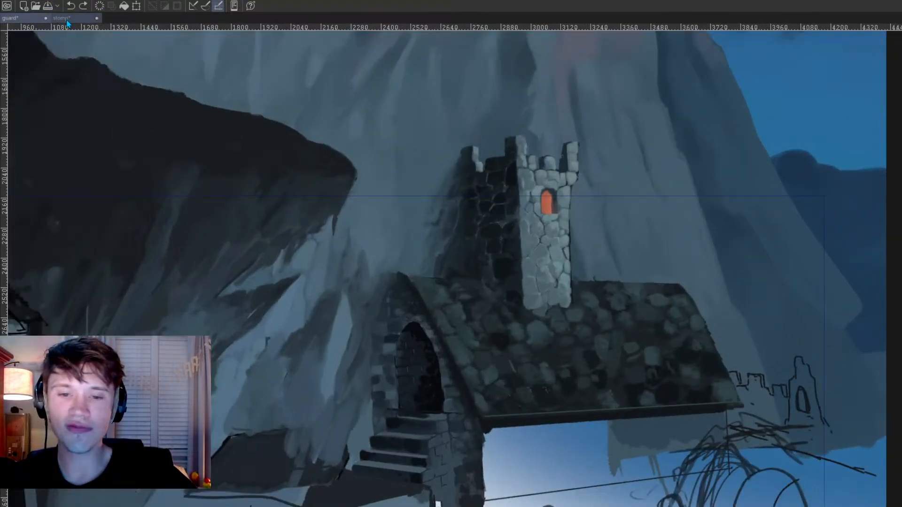
scroll(718, 365, down, 3)
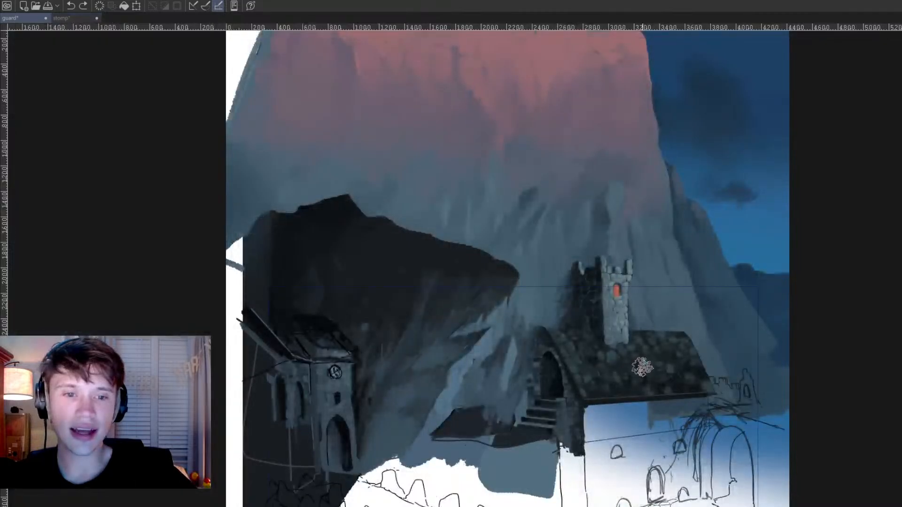
scroll(654, 371, up, 5)
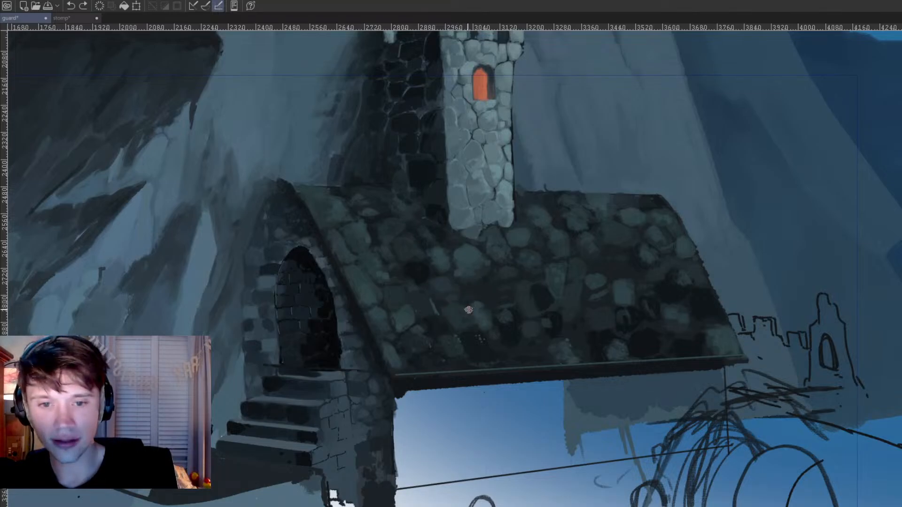
drag(464, 303, 464, 368)
mouse_move(475, 305)
mouse_down()
mouse_move(624, 314)
mouse_move(641, 318)
mouse_move(648, 346)
mouse_up()
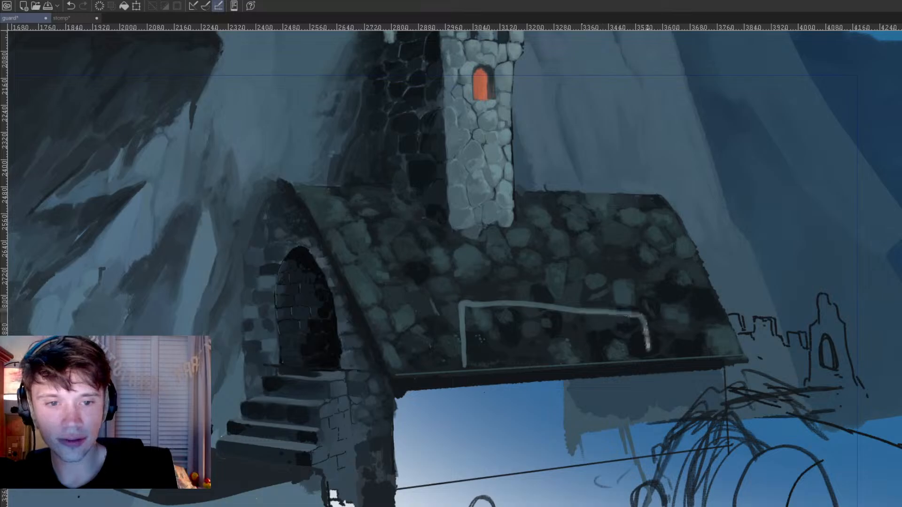
key(ctrl+z)
key(ctrl+z)
Step: Sketch light guide lines for a narrow block projecting through the mossy roof and extending below its eave
drag(463, 305, 464, 370)
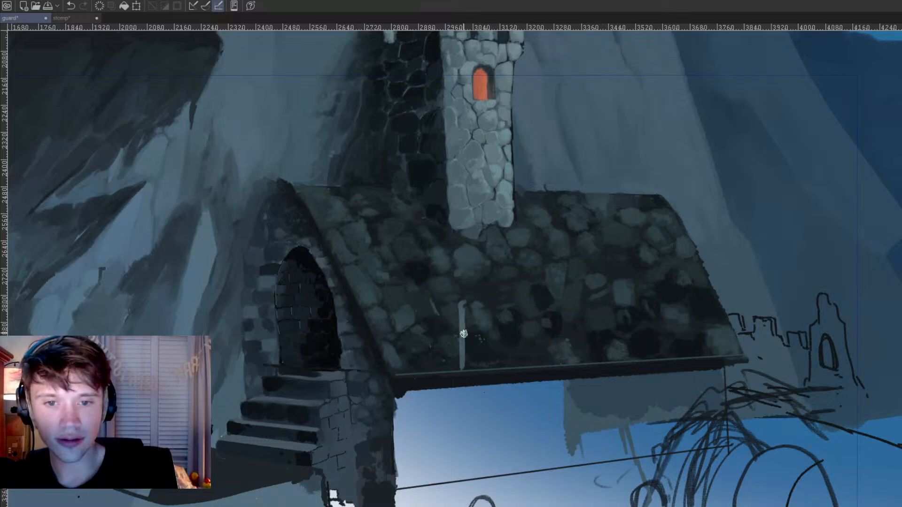
drag(463, 324, 464, 382)
mouse_move(524, 412)
mouse_down()
mouse_move(538, 288)
mouse_move(547, 298)
mouse_move(553, 342)
mouse_move(608, 120)
mouse_move(528, 271)
mouse_up()
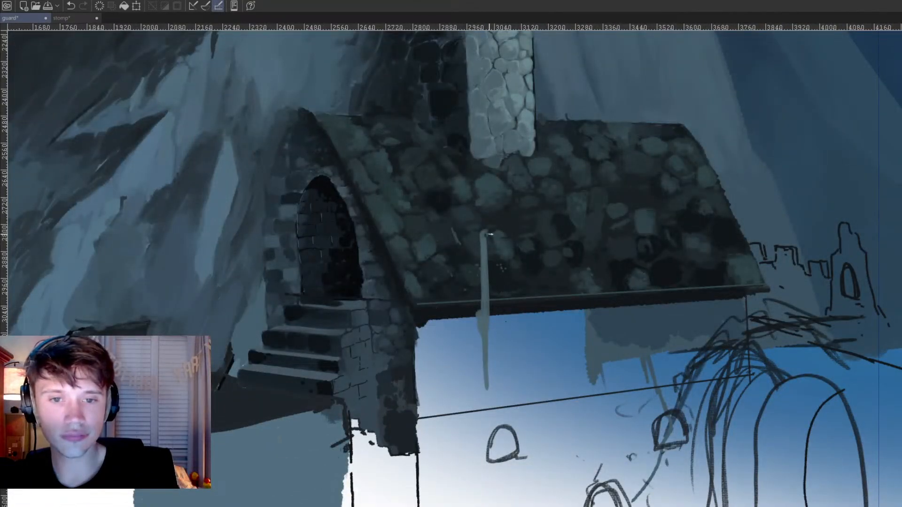
drag(522, 268, 545, 405)
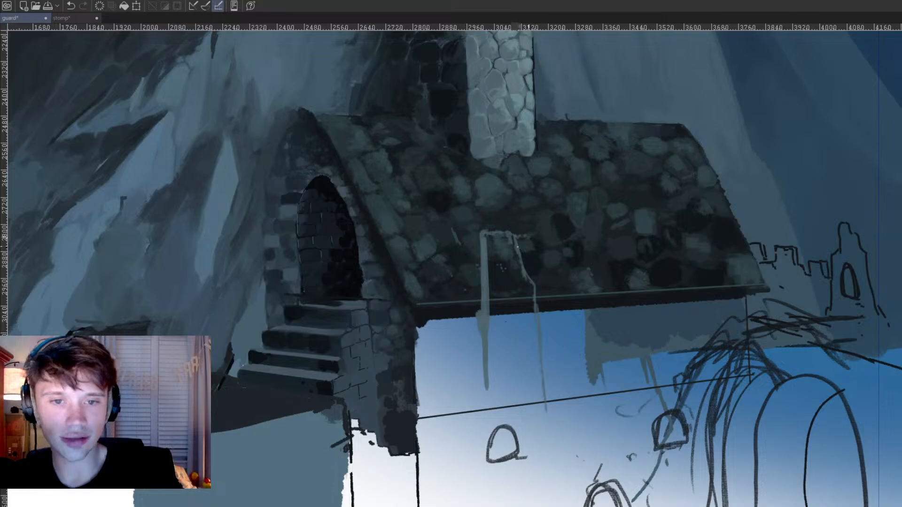
drag(543, 269, 556, 299)
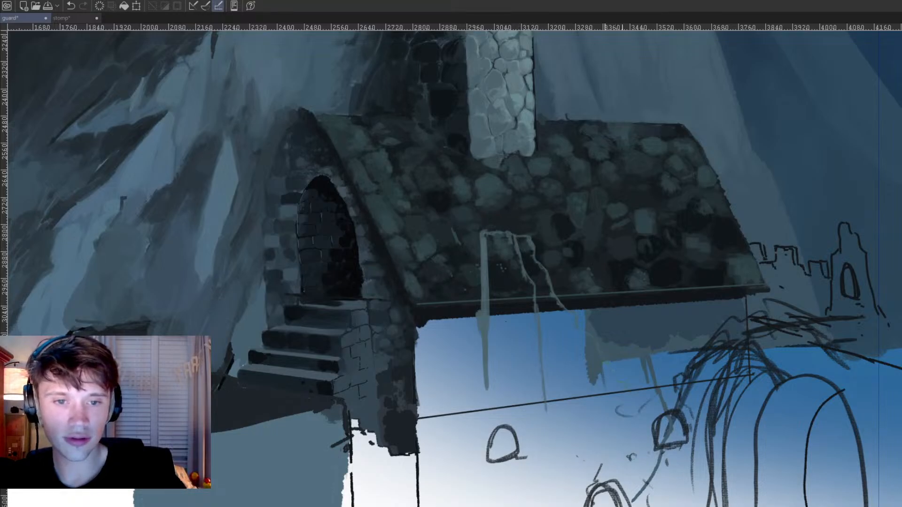
drag(676, 404, 623, 347)
key(ctrl+minus)
key(ctrl+minus)
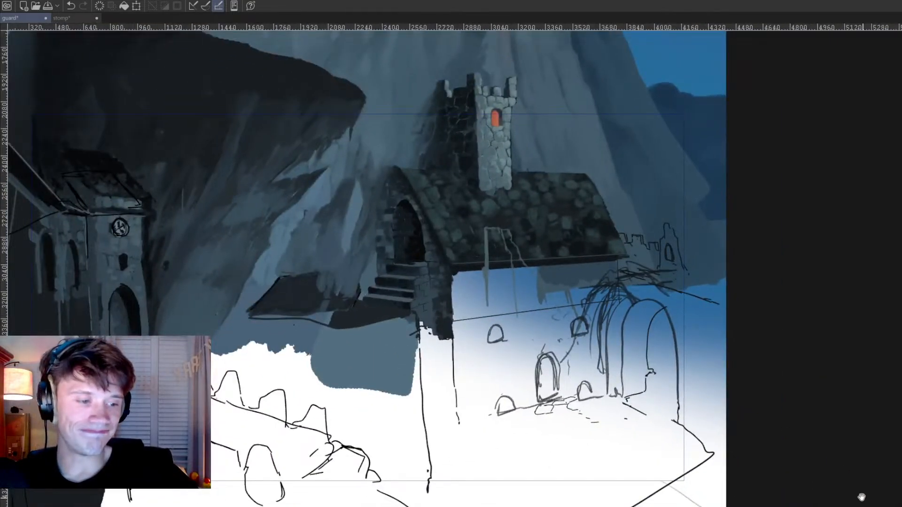
Step: Return to the stomp painting and examine how the guide lines connect the castle with the low wall
click(77, 19)
scroll(480, 252, up, 1)
scroll(494, 249, down, 2)
drag(537, 247, 524, 298)
drag(541, 352, 507, 430)
scroll(524, 385, down, 2)
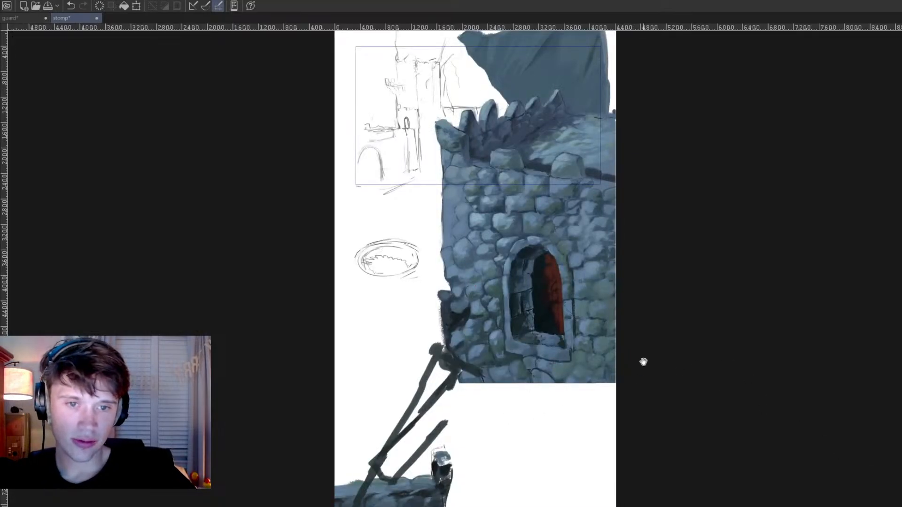
scroll(616, 345, down, 2)
drag(578, 332, 560, 299)
scroll(532, 310, up, 2)
drag(463, 388, 464, 385)
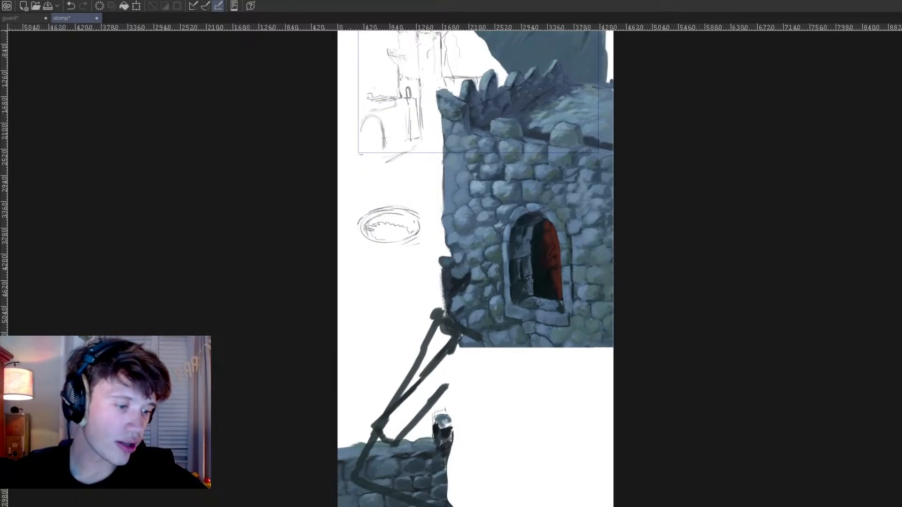
scroll(774, 500, up, 1)
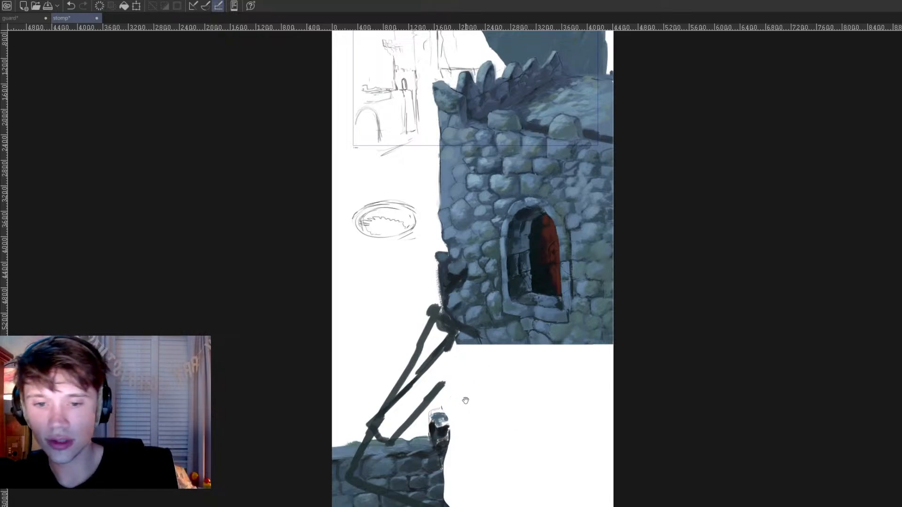
Step: Select the low wall with its pillar freehand, paste it in place as a separate piece, and clear the selection
mouse_move(453, 386)
mouse_down()
mouse_move(280, 488)
mouse_move(440, 355)
mouse_up()
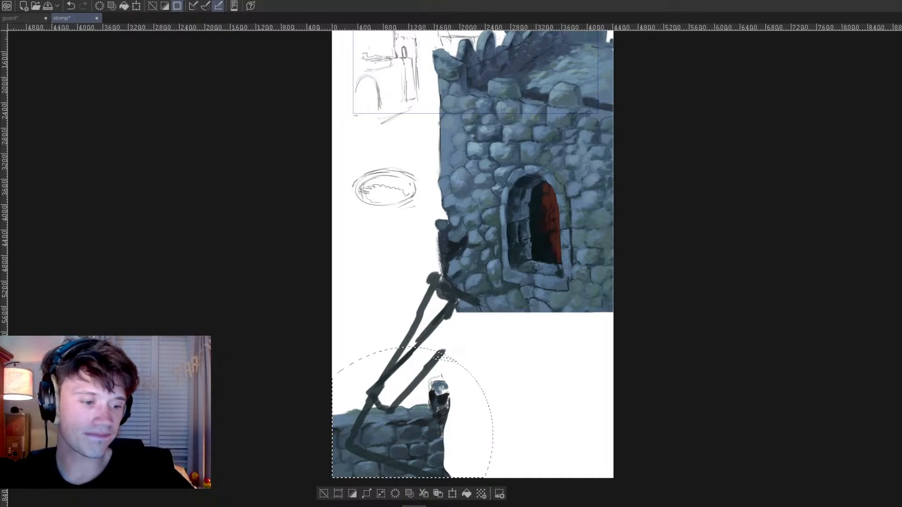
key(ctrl+v)
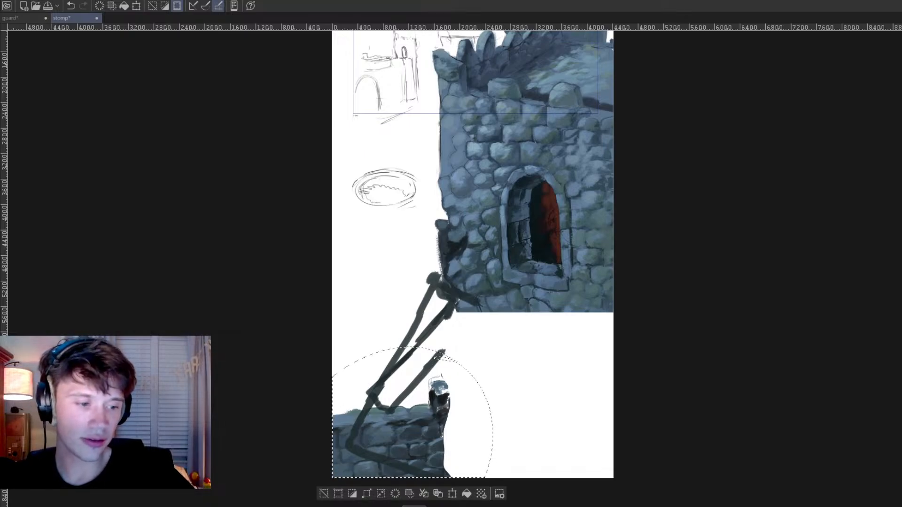
key(ctrl+shift+a)
scroll(517, 404, up, 4)
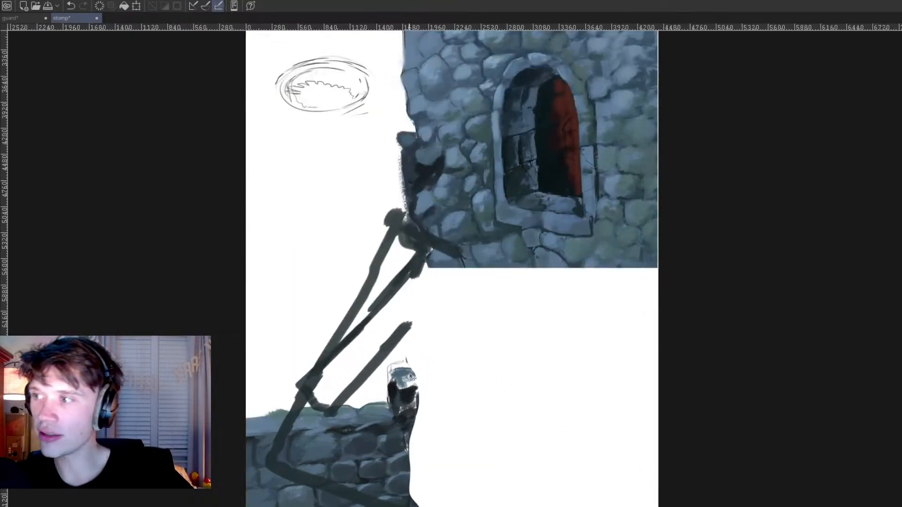
Step: Move the low wall and pillar up beside the castle's lower outer edge, under the oval sketch
drag(394, 457, 344, 214)
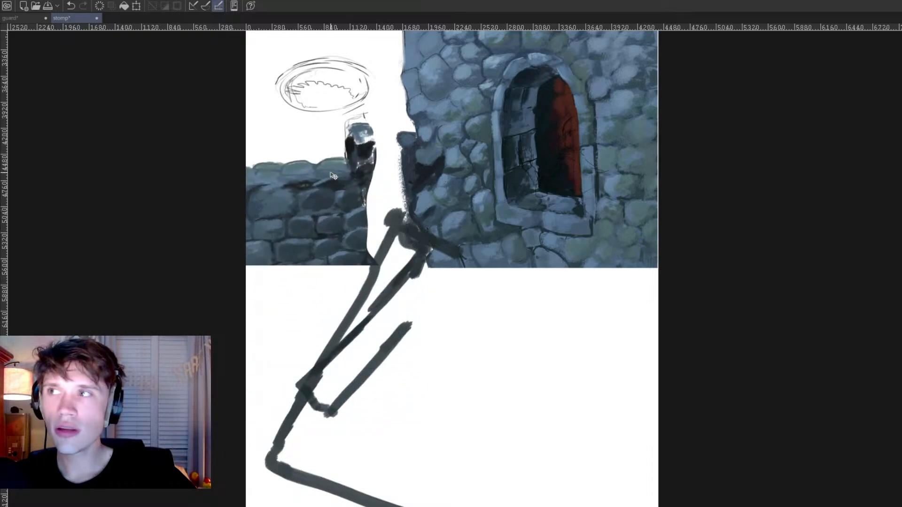
drag(349, 222, 350, 200)
scroll(371, 199, down, 2)
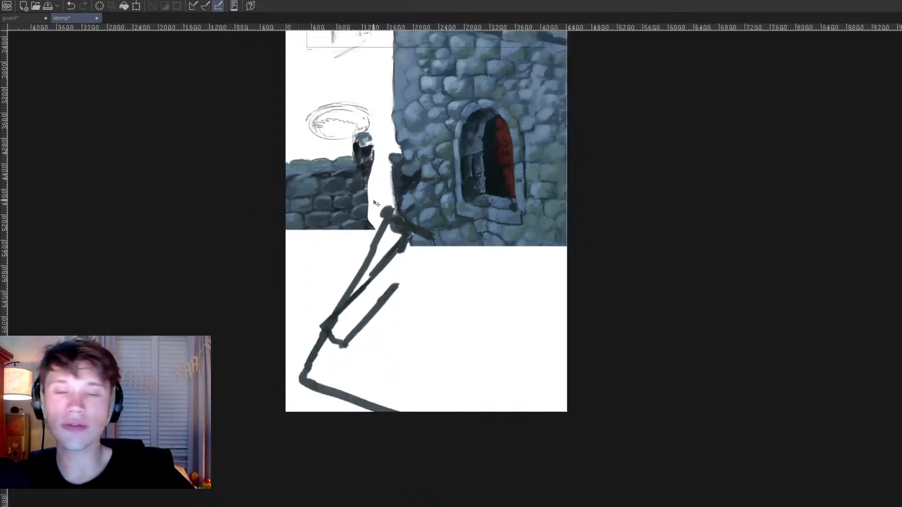
scroll(397, 159, up, 5)
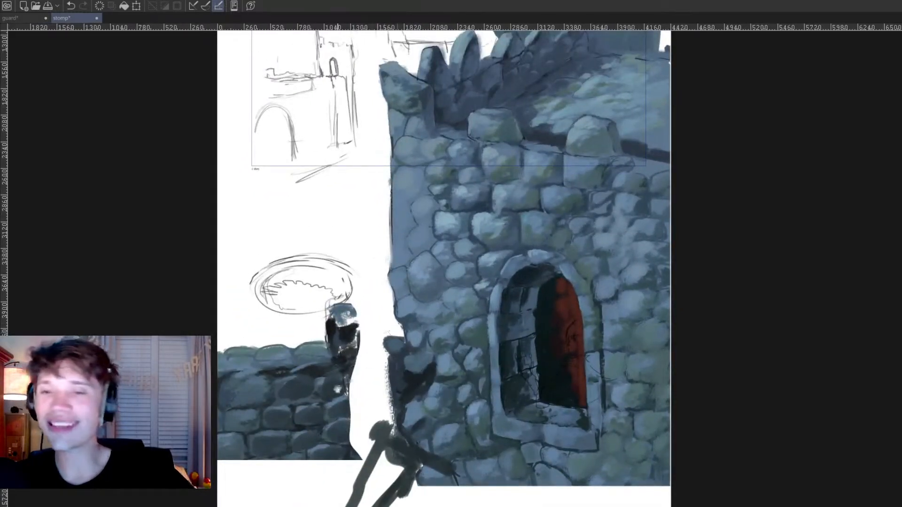
Step: Shrink the low wall with its pillar to thumbnail size, tilt it, and place it in the castle sketch above the arch
drag(329, 382, 322, 380)
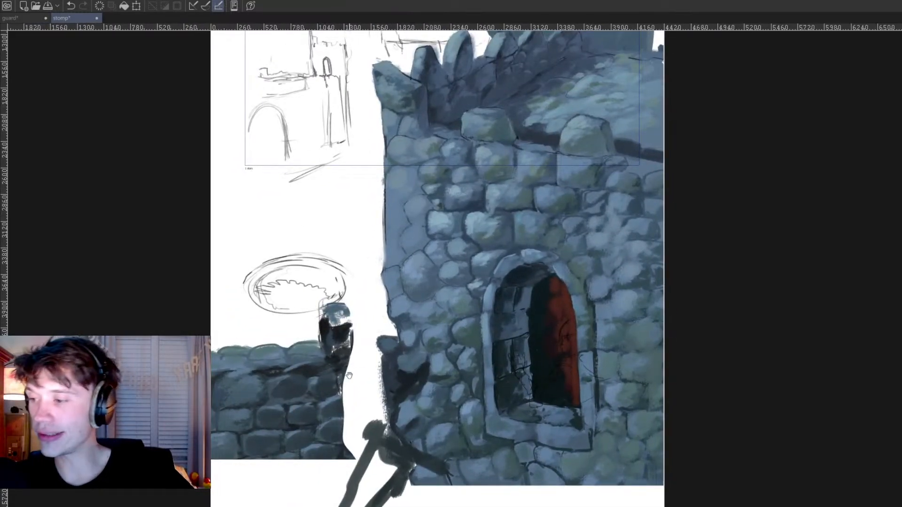
key(ctrl+t)
mouse_move(371, 375)
mouse_down()
mouse_move(240, 375)
mouse_move(276, 266)
mouse_move(341, 122)
mouse_move(355, 124)
mouse_move(345, 125)
mouse_move(347, 84)
mouse_move(356, 190)
mouse_move(332, 190)
mouse_move(346, 185)
mouse_move(356, 128)
mouse_up()
scroll(399, 89, down, 3)
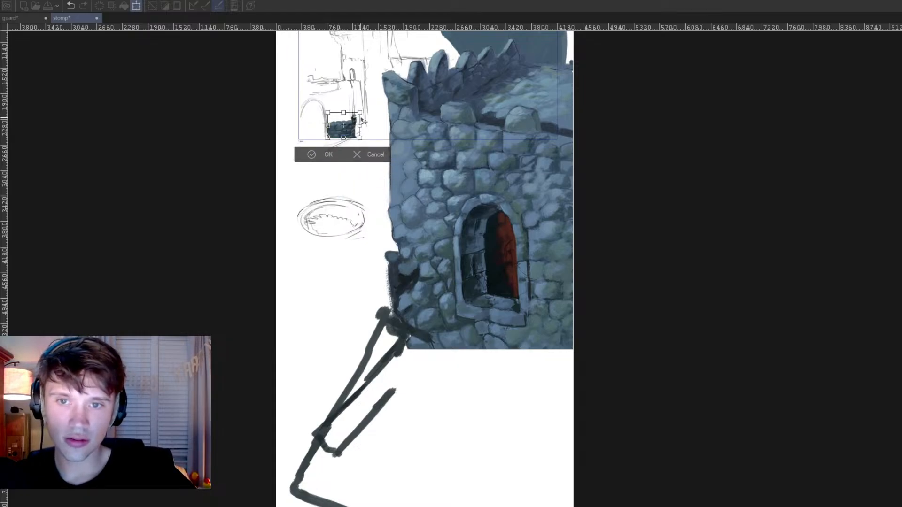
scroll(363, 121, up, 6)
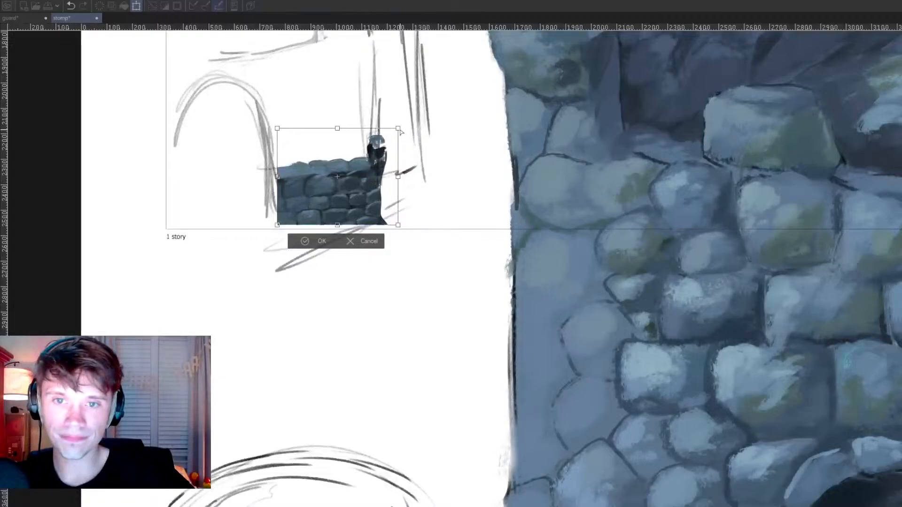
scroll(374, 132, down, 1)
mouse_move(473, 151)
mouse_down()
mouse_move(459, 117)
mouse_move(463, 139)
mouse_up()
drag(390, 123, 390, 137)
mouse_move(374, 185)
mouse_down()
mouse_move(373, 83)
mouse_move(346, 68)
mouse_move(334, 72)
mouse_move(342, 92)
mouse_move(326, 82)
mouse_move(339, 88)
mouse_up()
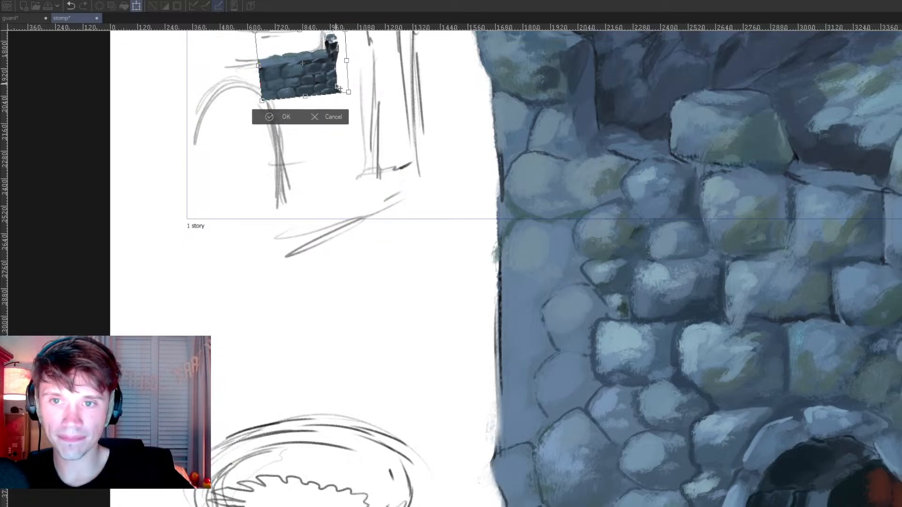
key(Return)
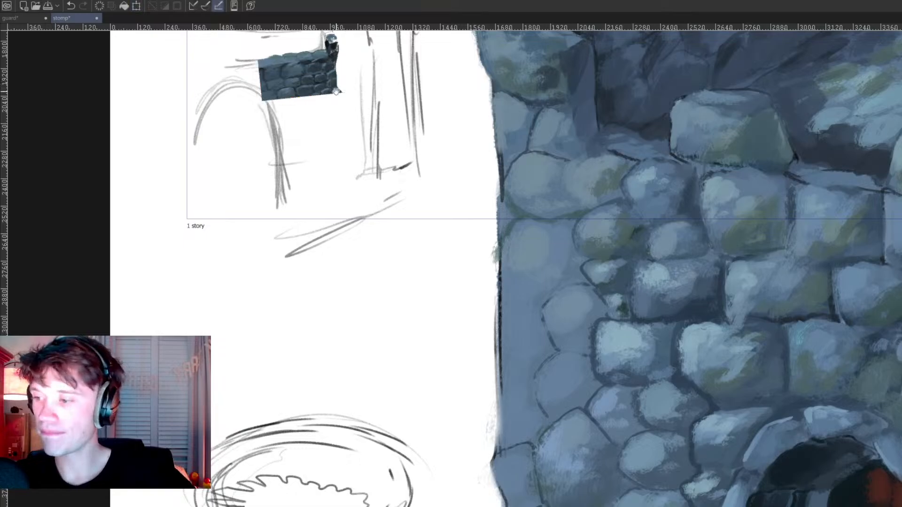
Step: Move the small wall piece to the outer end of the sketched walkway above the arch and rotate it level
drag(334, 85, 359, 199)
scroll(340, 124, up, 1)
drag(340, 123, 354, 208)
scroll(342, 167, up, 1)
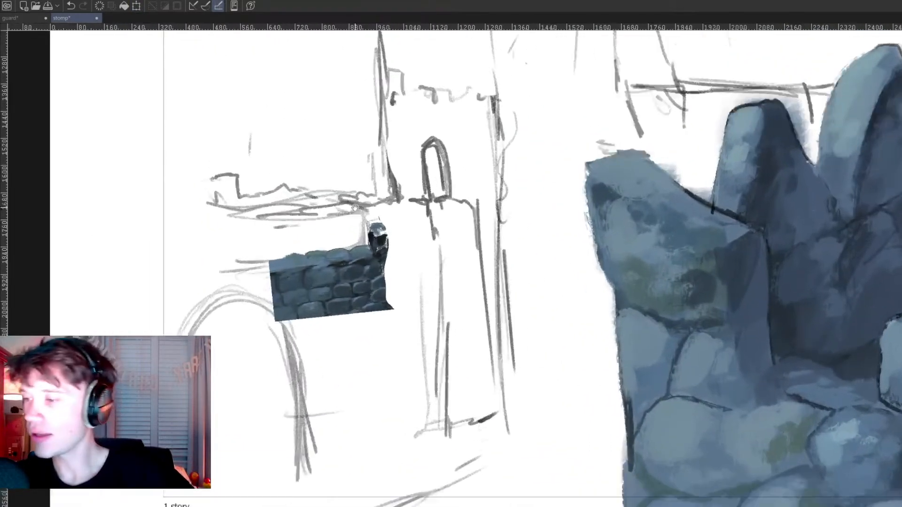
drag(369, 292, 359, 232)
key(ctrl+t)
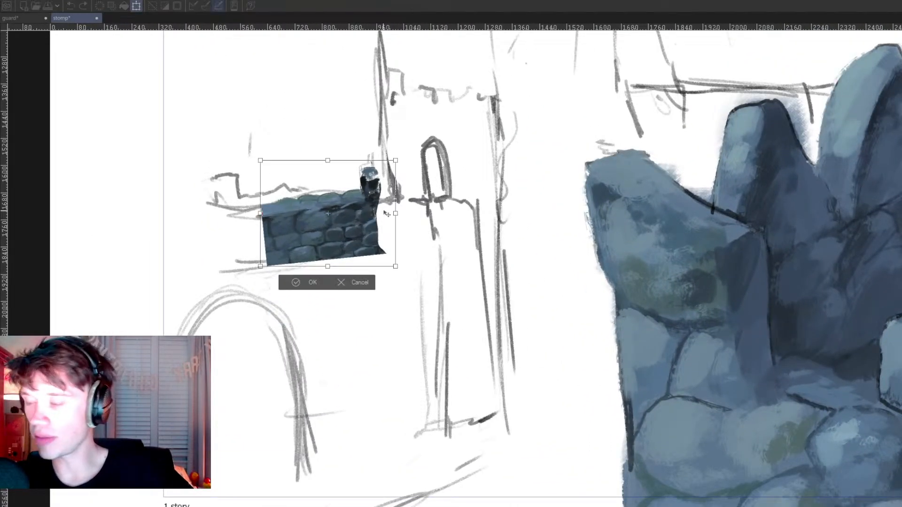
drag(445, 160, 447, 167)
drag(373, 210, 272, 219)
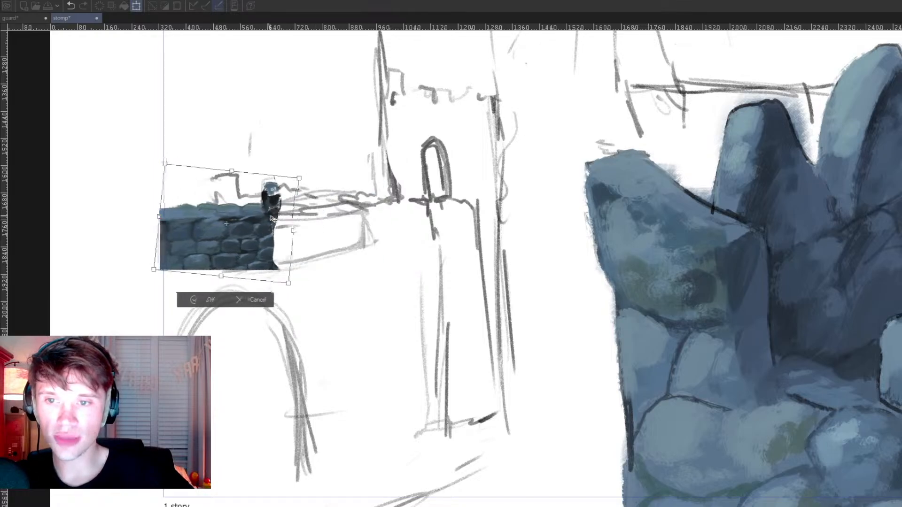
key(Return)
Step: Review the whole stomp composition and the empty area beneath the castle, and compare it with the guard painting
scroll(282, 184, down, 10)
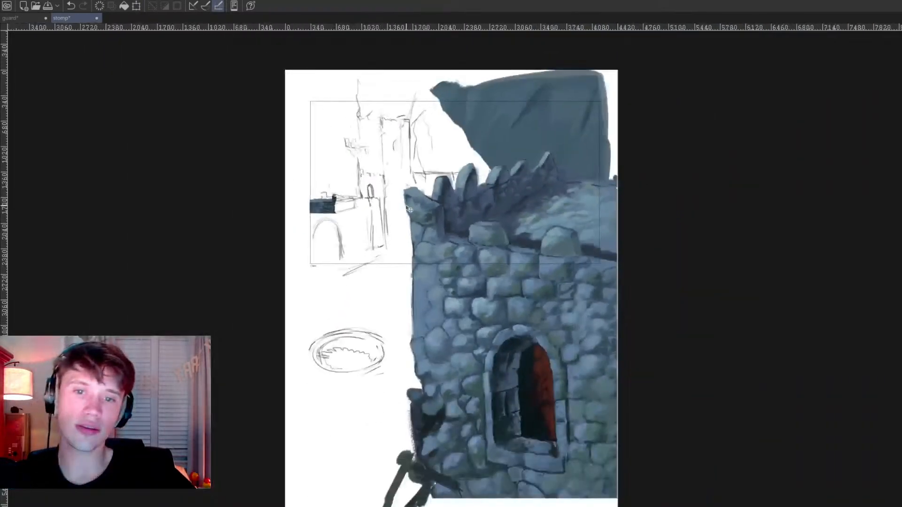
scroll(410, 210, up, 3)
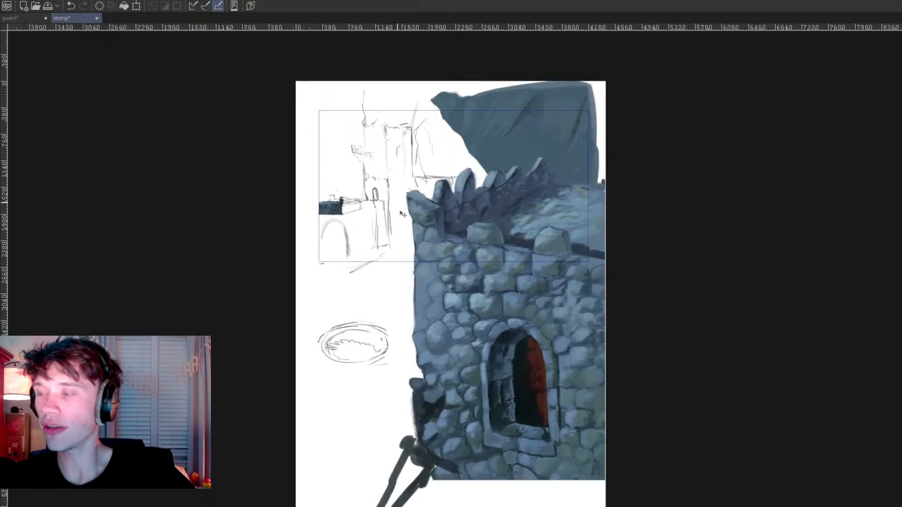
drag(412, 263, 437, 221)
scroll(437, 230, down, 3)
drag(463, 302, 450, 246)
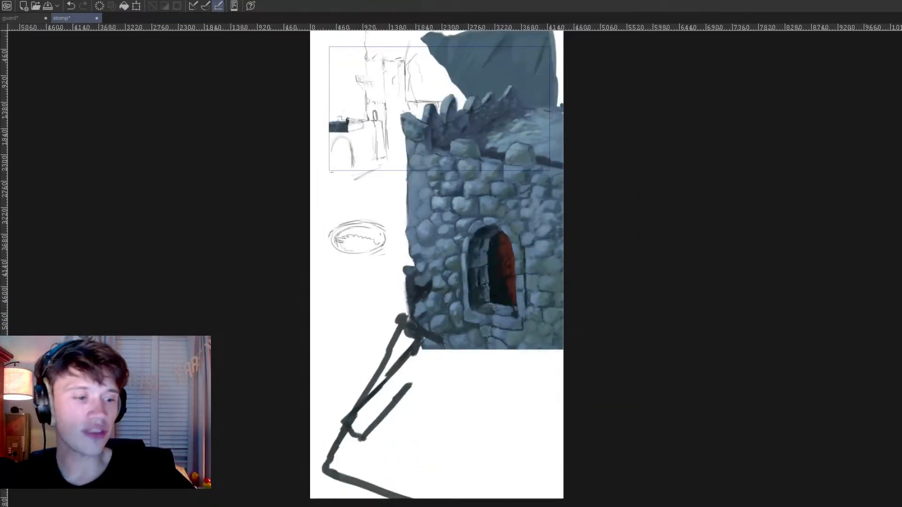
drag(749, 426, 705, 375)
scroll(482, 341, up, 2)
drag(421, 292, 506, 317)
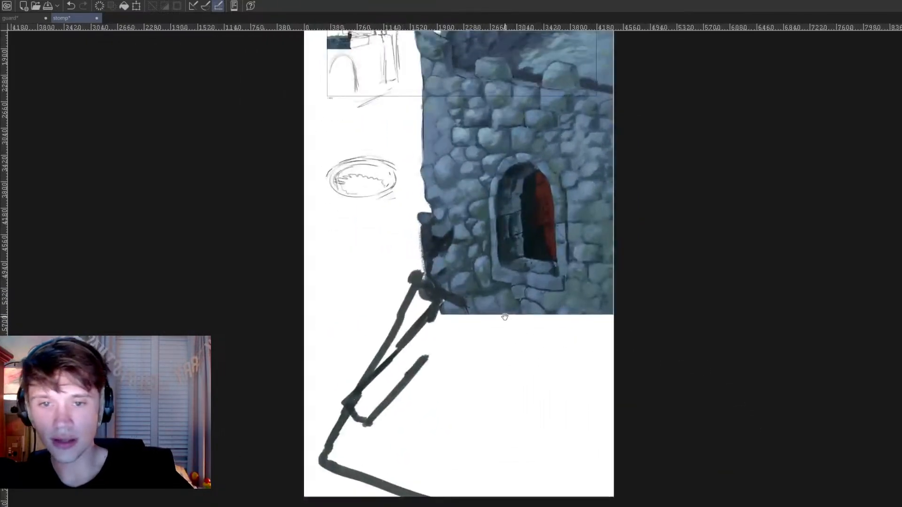
click(18, 19)
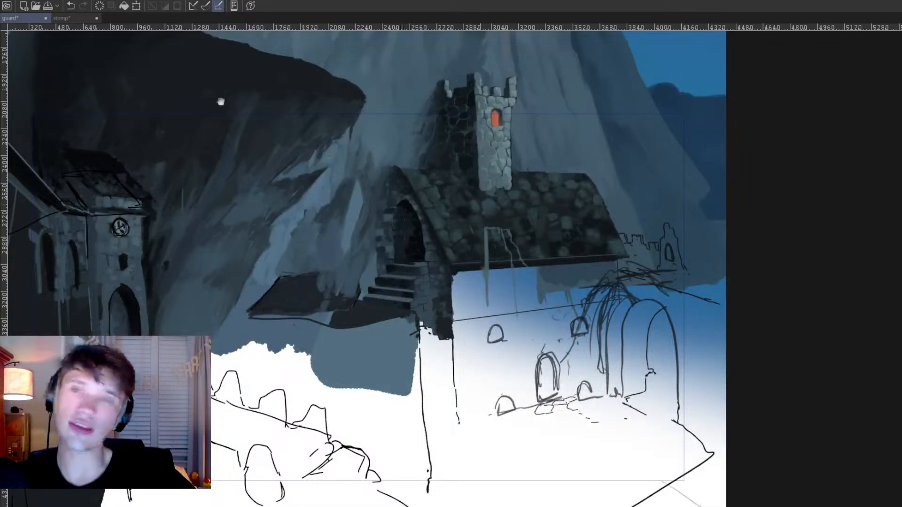
click(66, 18)
Step: Move the dark beam strokes from under the castle down into the canvas's lower outer corner
scroll(428, 260, down, 1)
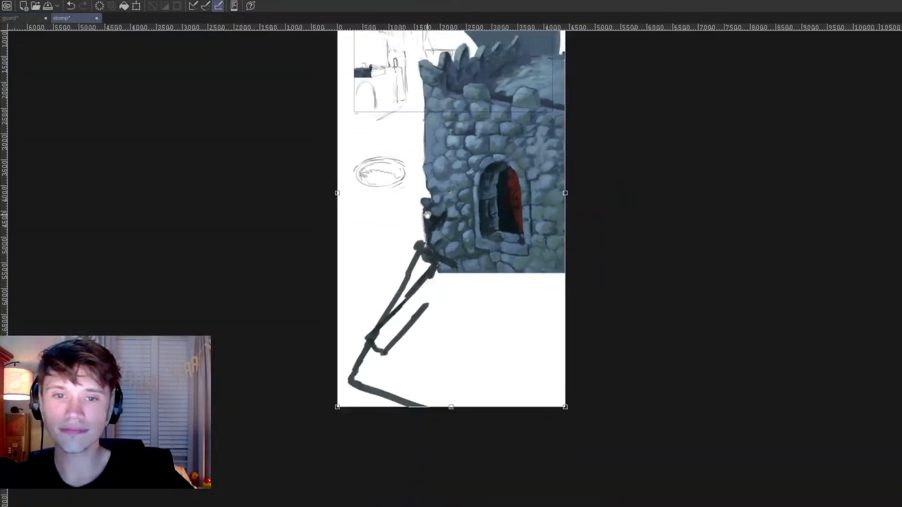
scroll(428, 260, up, 2)
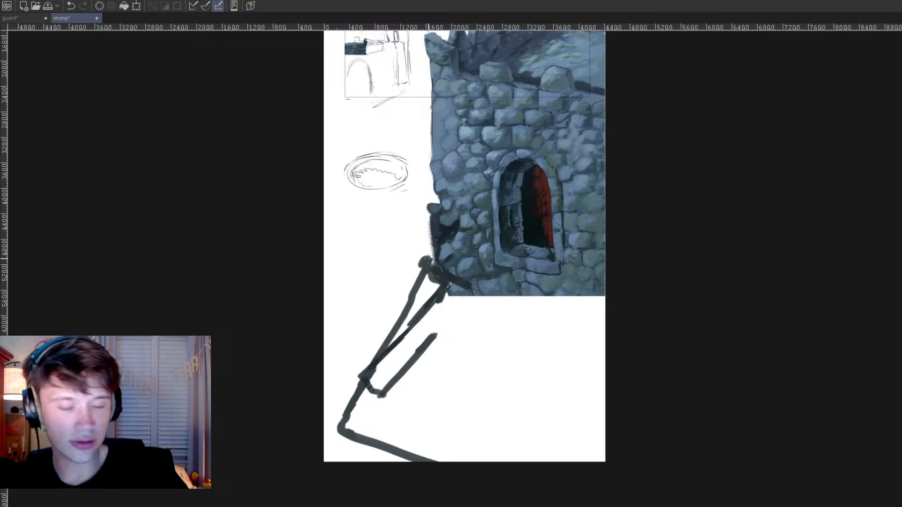
mouse_move(458, 284)
mouse_down()
mouse_move(448, 385)
mouse_move(448, 375)
mouse_move(421, 425)
mouse_move(436, 422)
mouse_move(399, 399)
mouse_up()
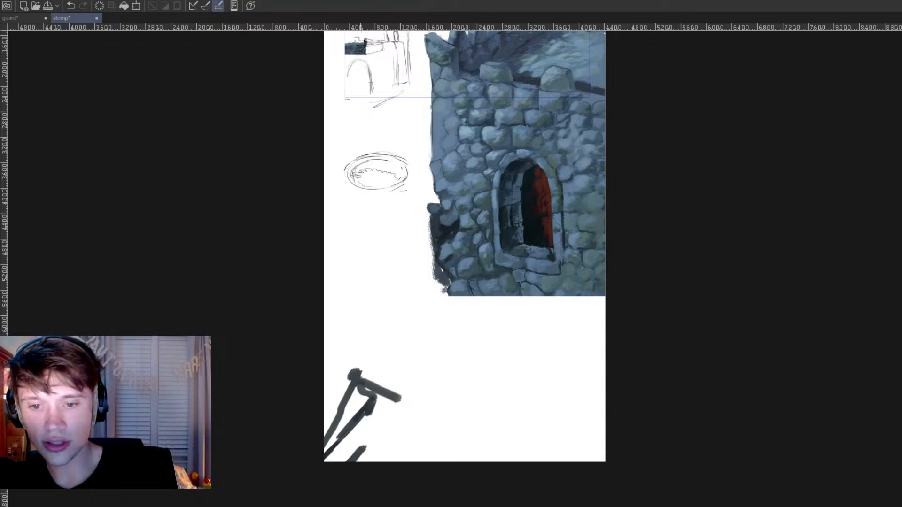
Step: Draw a dark line sloping from the beam's end toward the canvas's lower edge and thicken the beam shapes with black strokes
drag(402, 397, 701, 473)
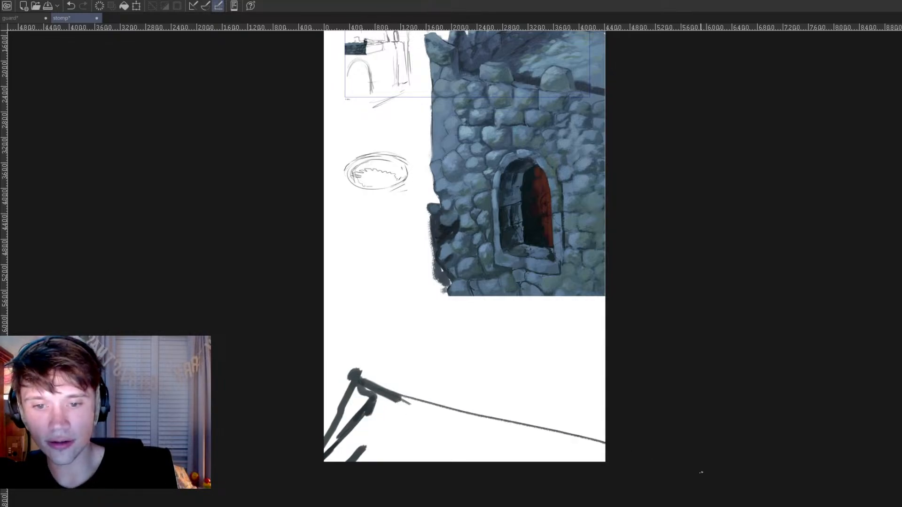
mouse_move(402, 400)
mouse_down()
mouse_move(560, 454)
mouse_move(631, 462)
mouse_up()
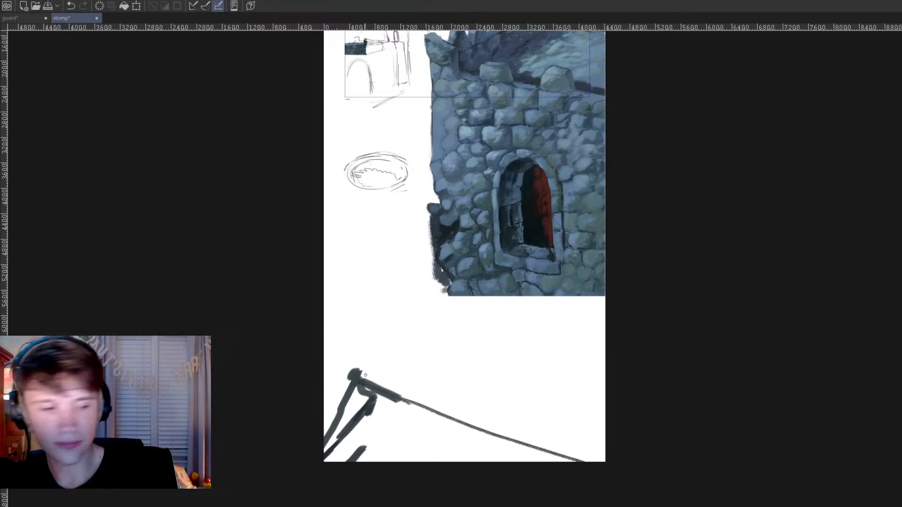
mouse_move(355, 380)
mouse_down()
mouse_move(334, 433)
mouse_move(341, 397)
mouse_move(330, 422)
mouse_up()
mouse_move(384, 416)
mouse_down()
mouse_move(359, 454)
mouse_move(336, 451)
mouse_move(332, 436)
mouse_move(347, 451)
mouse_up()
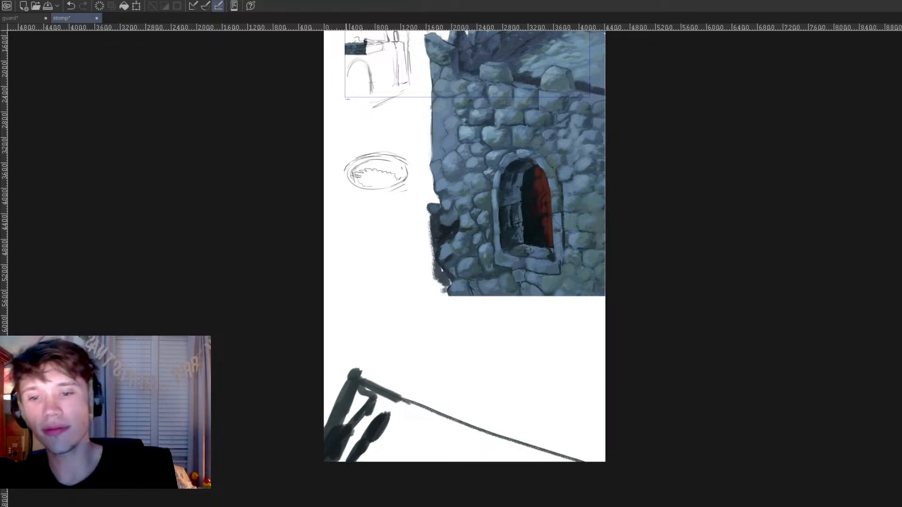
drag(351, 394, 381, 381)
click(490, 414)
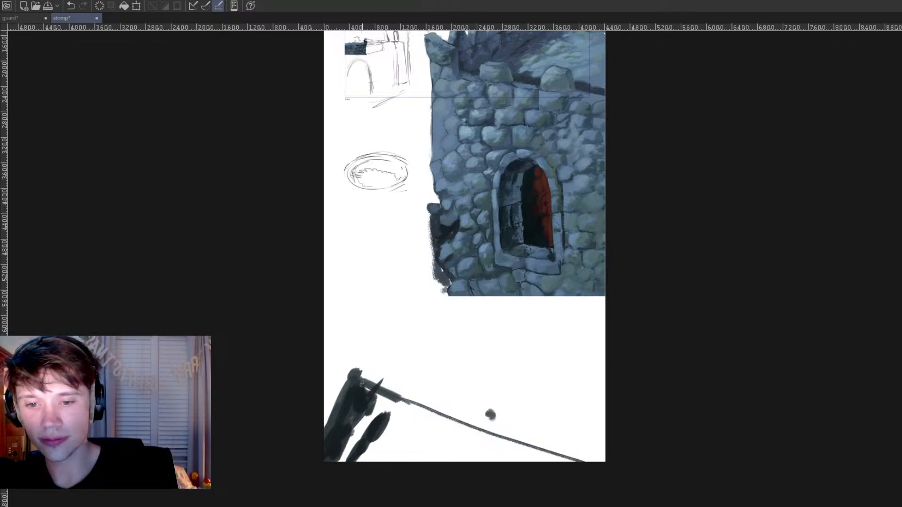
drag(363, 389, 397, 408)
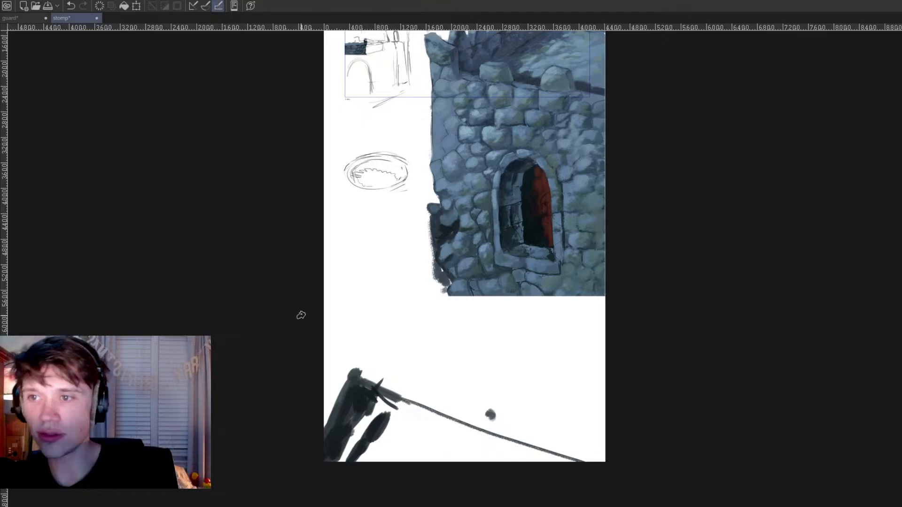
Step: Look at the guard painting once more and close it, leaving only the stomp painting open
click(42, 18)
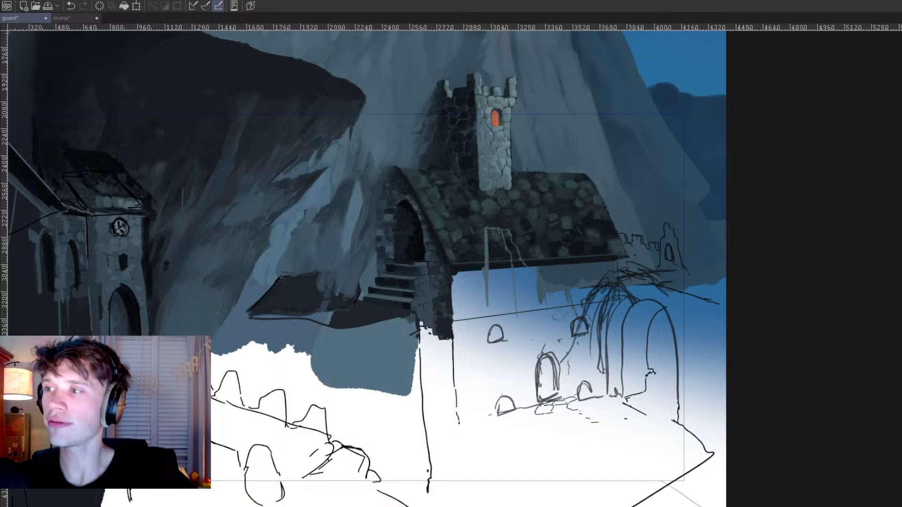
click(46, 17)
scroll(541, 360, up, 5)
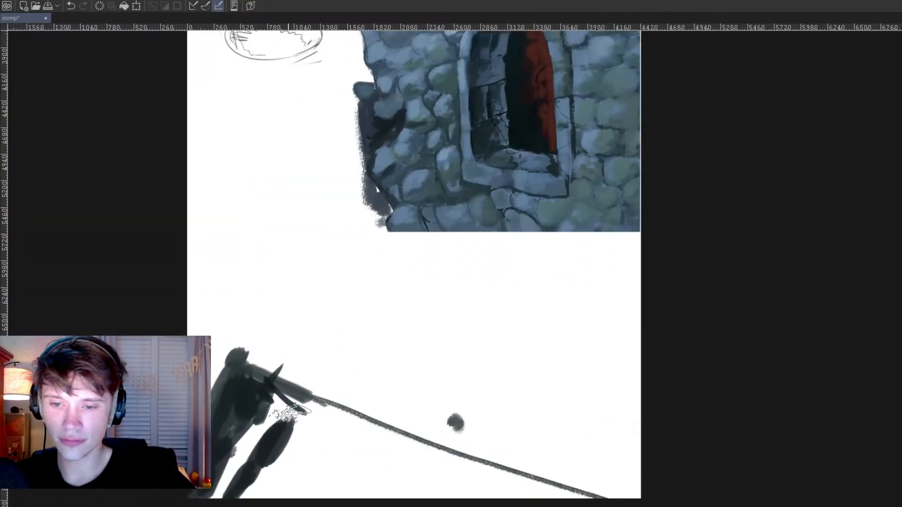
Step: Fill the area beneath the sloping line with near-black brush strokes down to the canvas's lower edge
mouse_move(270, 403)
mouse_down()
mouse_move(324, 431)
mouse_move(302, 418)
mouse_move(625, 499)
mouse_up()
mouse_move(268, 493)
mouse_down()
mouse_move(232, 436)
mouse_move(282, 465)
mouse_move(263, 494)
mouse_move(282, 484)
mouse_move(296, 430)
mouse_move(338, 441)
mouse_move(320, 479)
mouse_move(336, 461)
mouse_move(334, 475)
mouse_move(385, 475)
mouse_up()
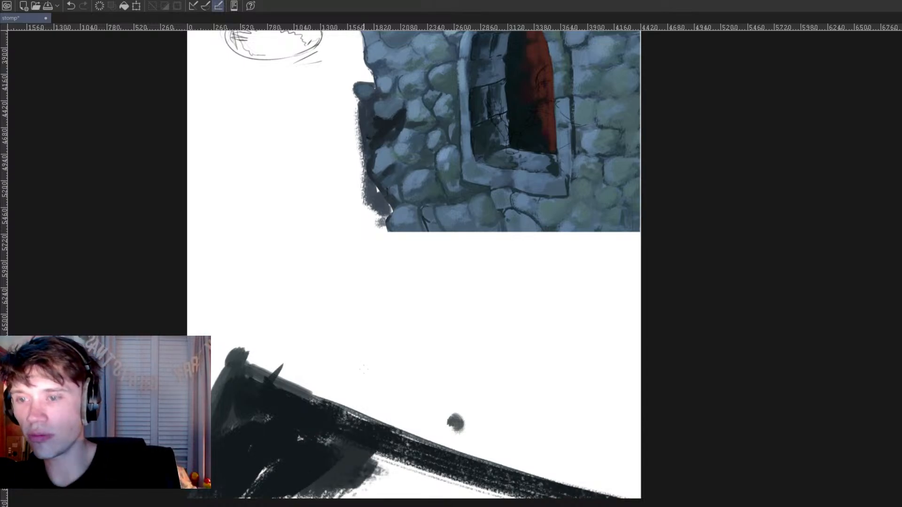
mouse_move(374, 451)
mouse_down()
mouse_move(294, 503)
mouse_move(416, 457)
mouse_move(402, 500)
mouse_move(480, 481)
mouse_move(504, 505)
mouse_move(461, 488)
mouse_move(449, 464)
mouse_move(363, 440)
mouse_move(289, 442)
mouse_move(273, 472)
mouse_move(362, 445)
mouse_move(406, 471)
mouse_up()
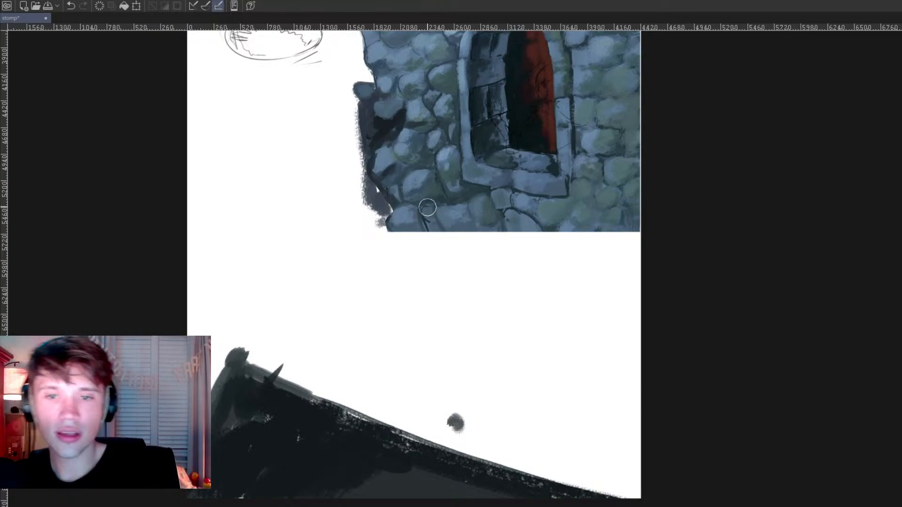
Step: Extend the castle's outer edge down to the dark slope in wall blue and paint along the canvas's opposite side edge
mouse_move(386, 206)
mouse_down()
mouse_move(386, 241)
mouse_move(376, 191)
mouse_move(389, 202)
mouse_move(394, 195)
mouse_move(374, 226)
mouse_move(383, 425)
mouse_up()
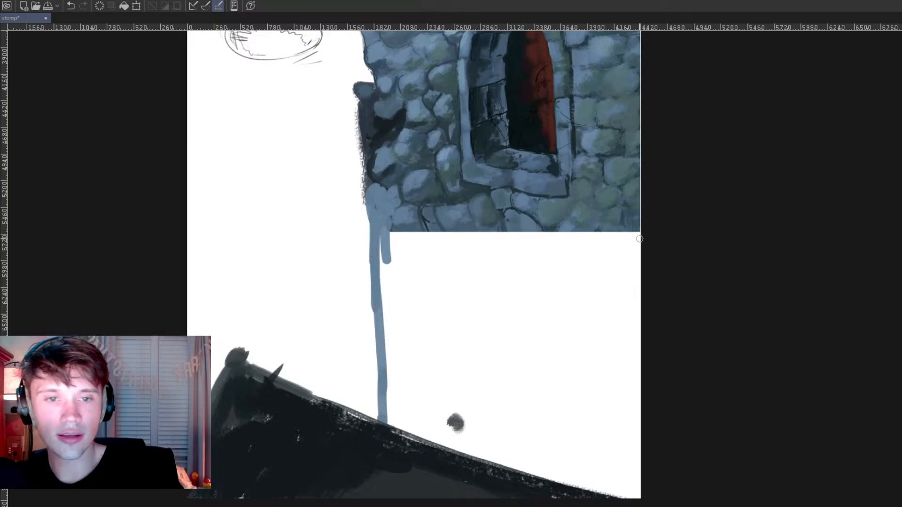
drag(638, 212, 637, 228)
drag(641, 193, 641, 172)
drag(600, 233, 501, 413)
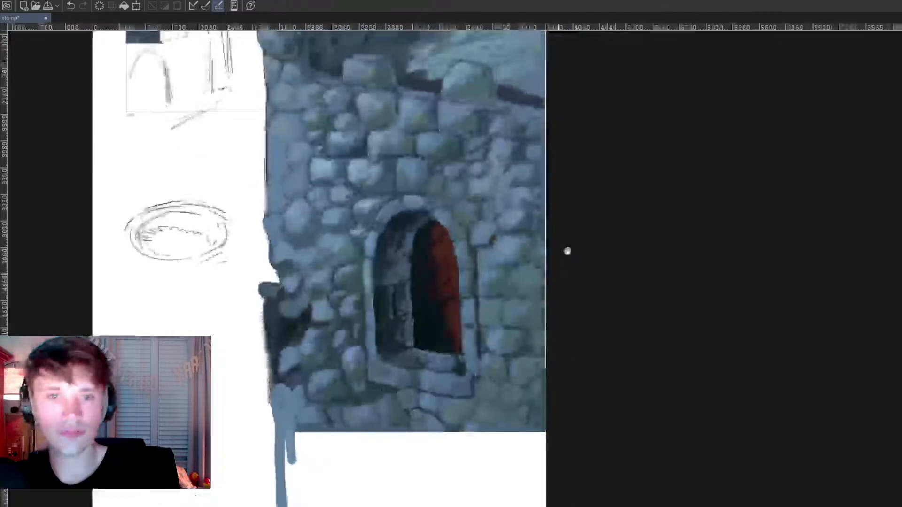
click(546, 114)
shift+click(548, 427)
drag(558, 403, 560, 142)
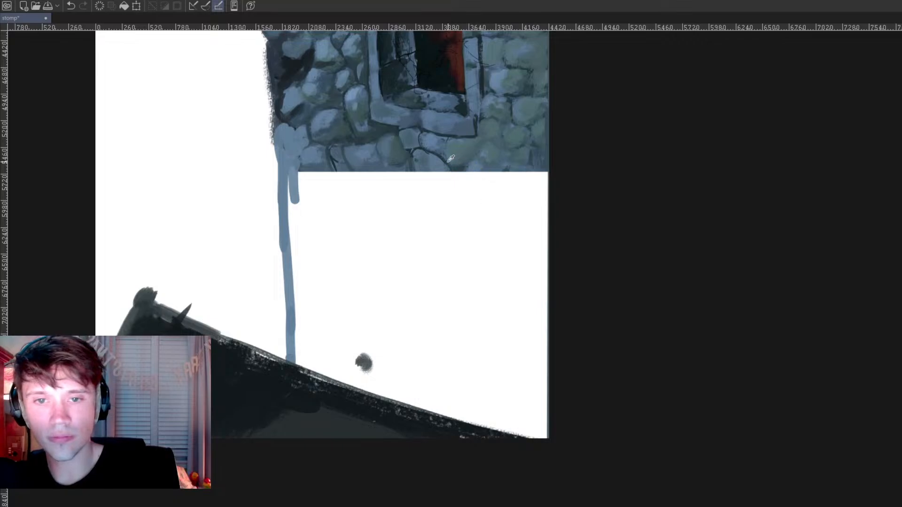
Step: Paint a blue-grey stone and a mossy green stone across the castle's cut-off lower edge beneath the window, using colours sampled from the wall
mouse_move(421, 164)
mouse_down()
mouse_move(428, 180)
mouse_move(446, 180)
mouse_up()
drag(478, 262, 480, 324)
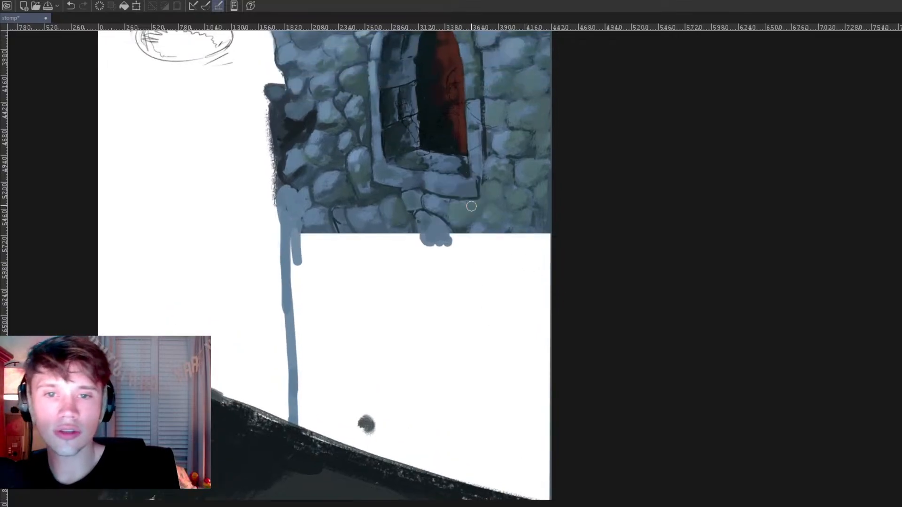
mouse_move(460, 236)
mouse_down()
mouse_move(476, 226)
mouse_move(476, 248)
mouse_up()
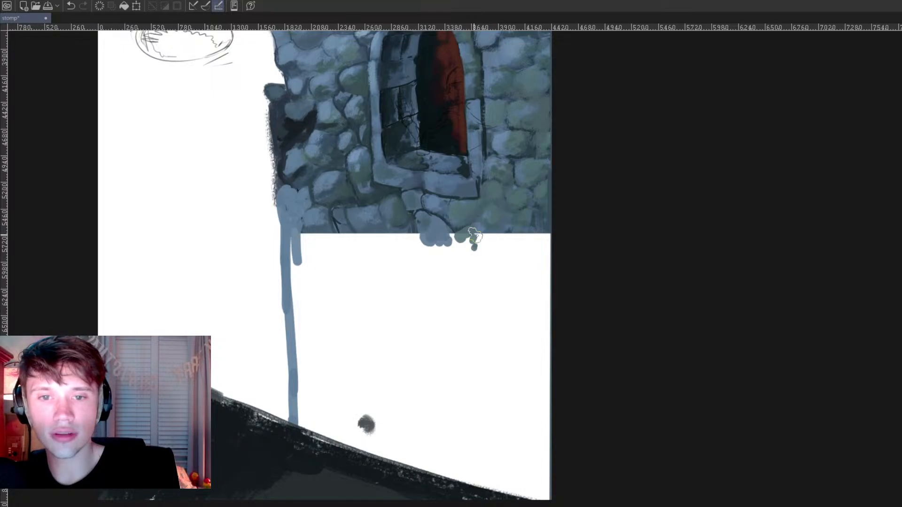
drag(465, 236, 467, 246)
drag(468, 269, 459, 352)
drag(458, 261, 438, 267)
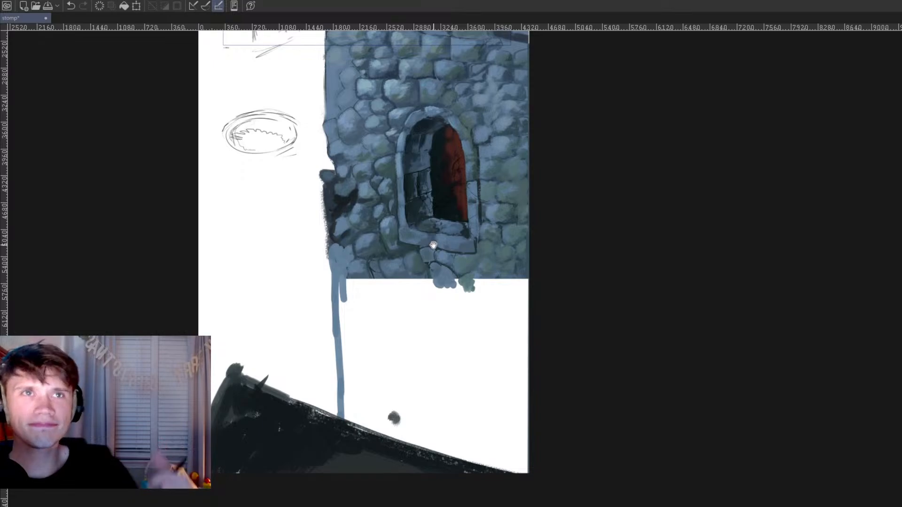
Step: Add another blue-grey stone beside the green one and outline the next stone in dark strokes below the wall's cut-off edge
drag(463, 282, 461, 253)
drag(395, 249, 382, 246)
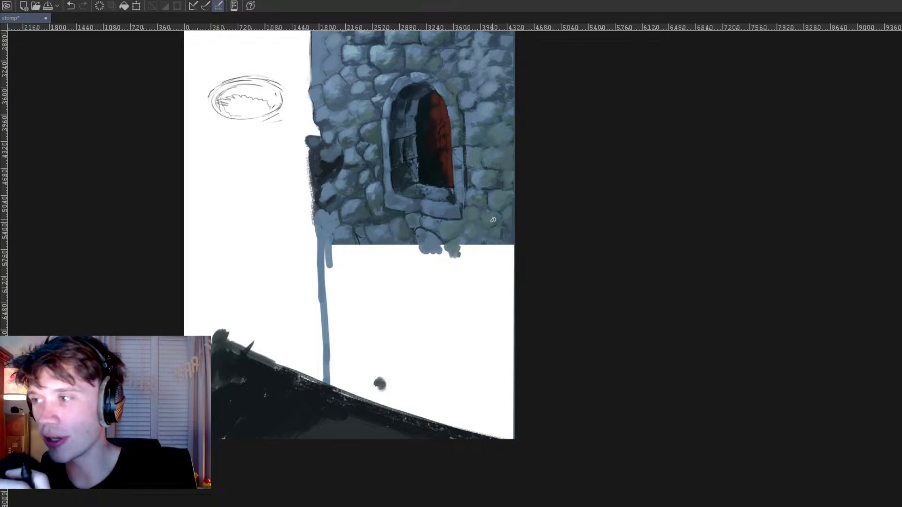
mouse_move(490, 258)
mouse_down()
mouse_move(494, 305)
mouse_move(466, 347)
mouse_move(460, 340)
mouse_up()
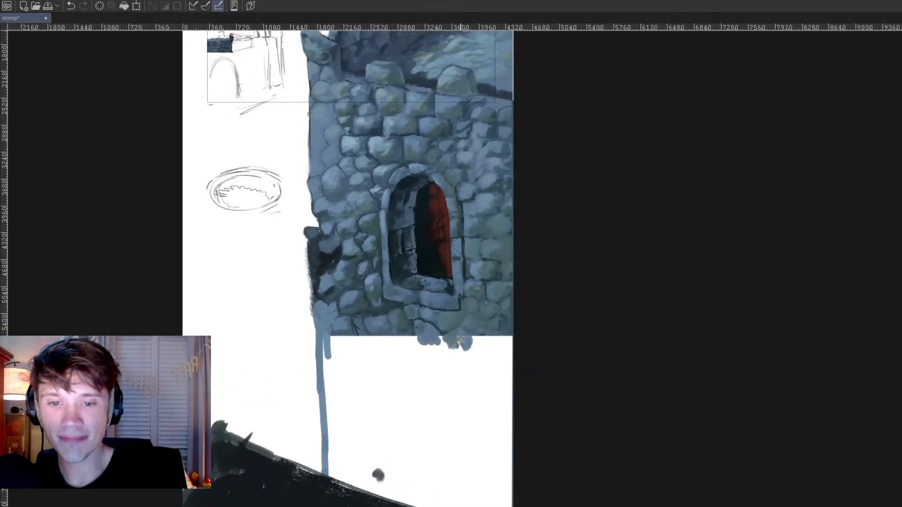
drag(467, 347, 478, 342)
alt+click(481, 325)
alt+click(486, 281)
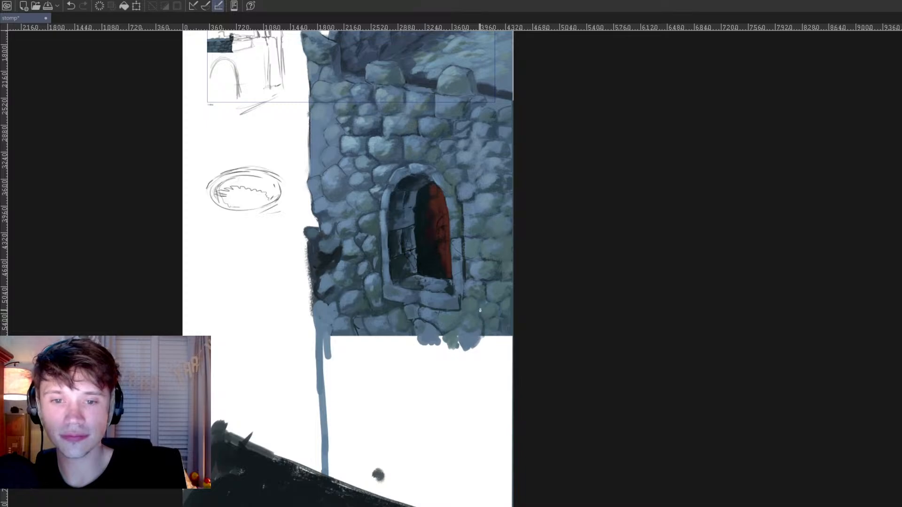
drag(500, 334, 485, 353)
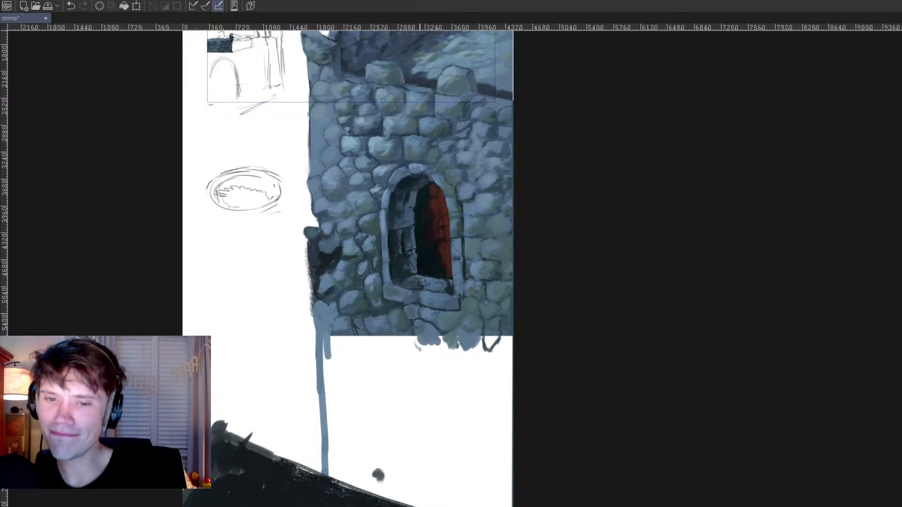
Step: Paint blue-grey over the dark patch on the wall's outer edge and fill and shape the stones along its cut-off lower edge
drag(417, 348, 420, 344)
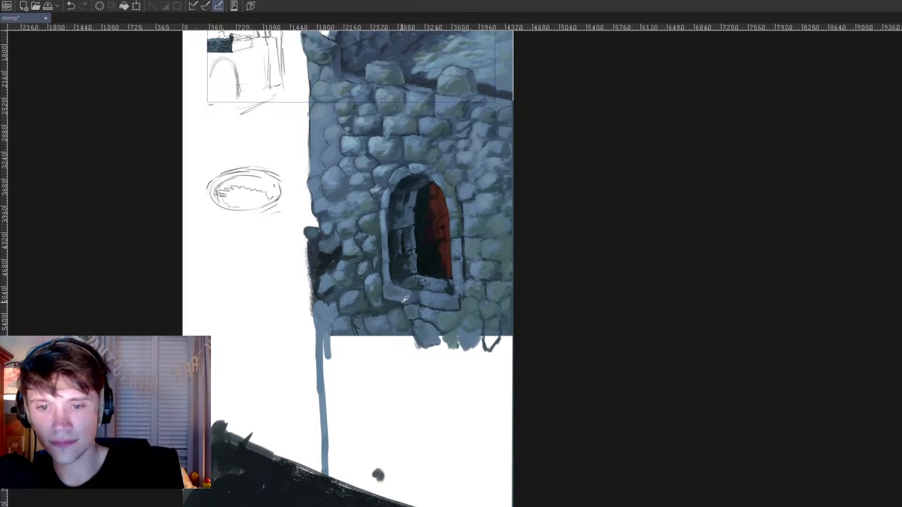
alt+click(383, 223)
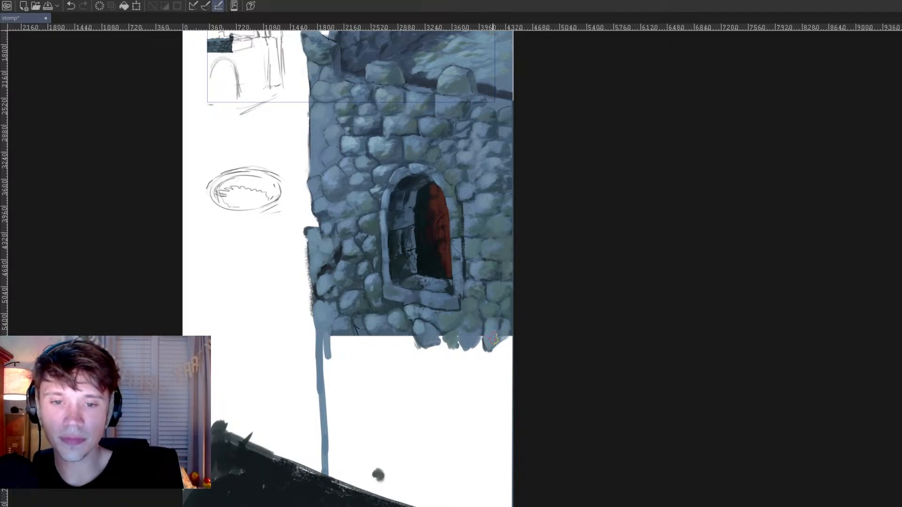
mouse_move(465, 331)
mouse_down()
mouse_move(457, 318)
mouse_move(449, 331)
mouse_up()
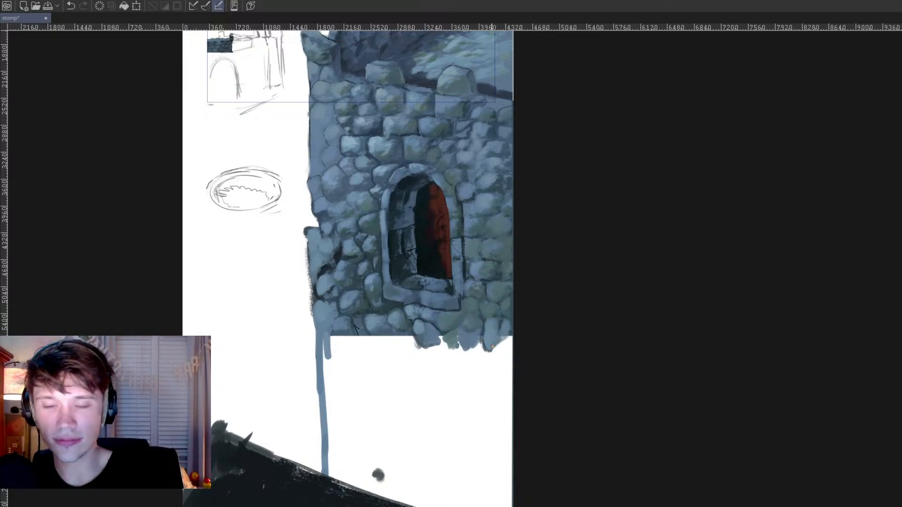
mouse_move(511, 331)
mouse_down()
mouse_move(459, 343)
mouse_move(452, 332)
mouse_up()
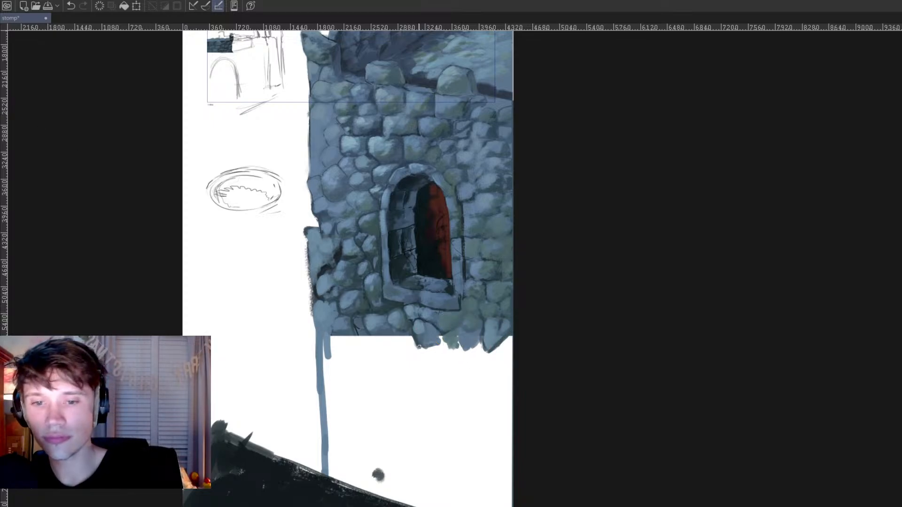
Step: Sketch a row of rounded stone outlines in dark strokes on the white area directly beneath the wall's lower edge
drag(450, 368, 448, 397)
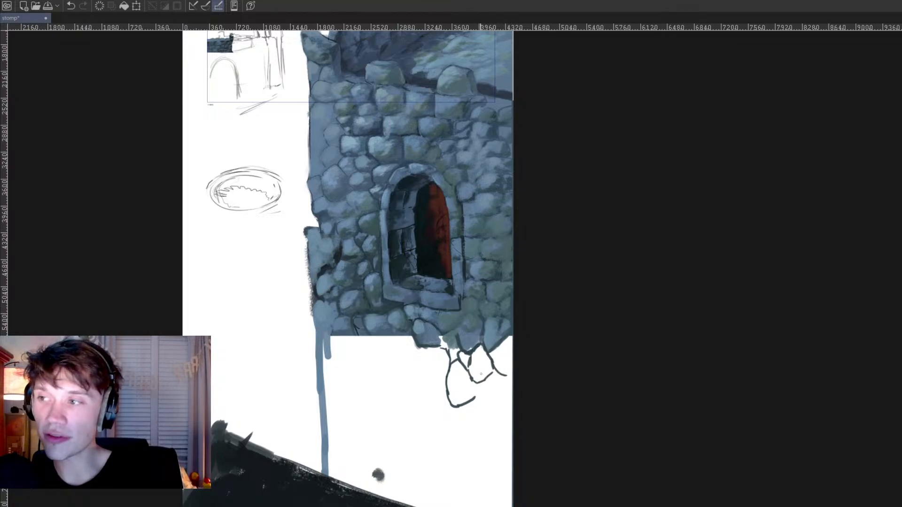
drag(429, 350, 420, 381)
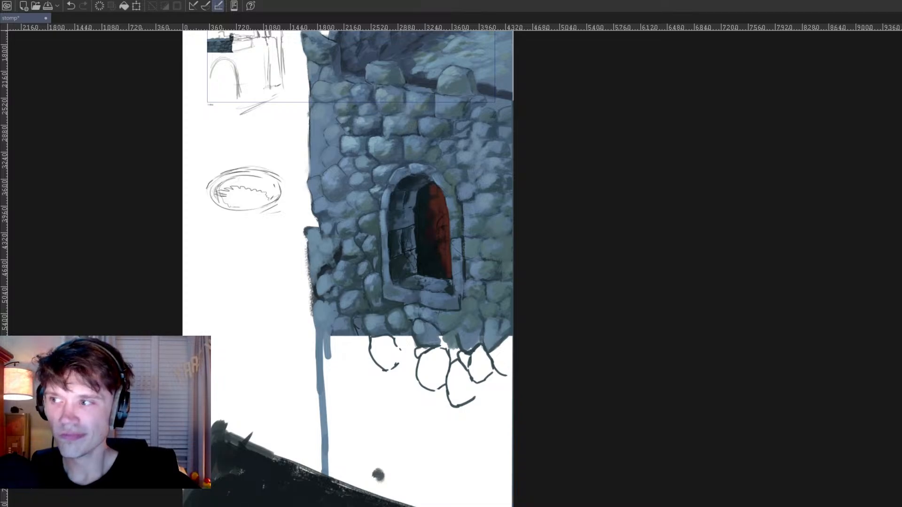
drag(520, 374, 644, 366)
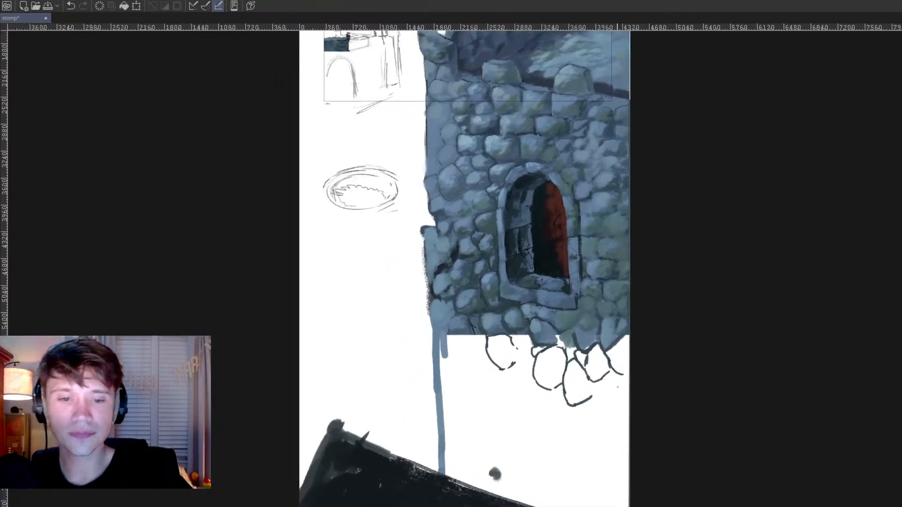
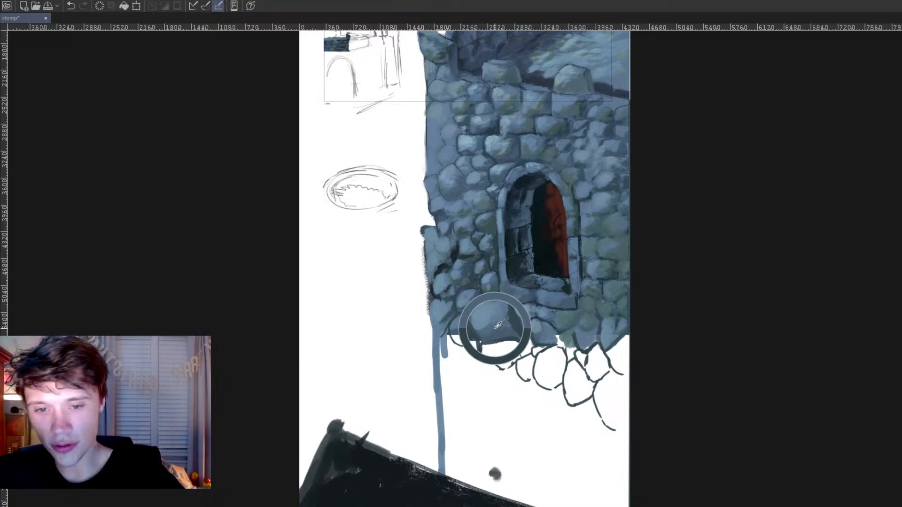
Step: Fill the first outlined stones along the wall's cut-off lower edge beneath the window with blue-grey sampled from the wall
mouse_move(460, 341)
mouse_down()
mouse_move(480, 348)
mouse_move(486, 334)
mouse_move(494, 358)
mouse_move(492, 339)
mouse_move(506, 360)
mouse_move(521, 339)
mouse_move(528, 349)
mouse_move(515, 339)
mouse_move(506, 359)
mouse_up()
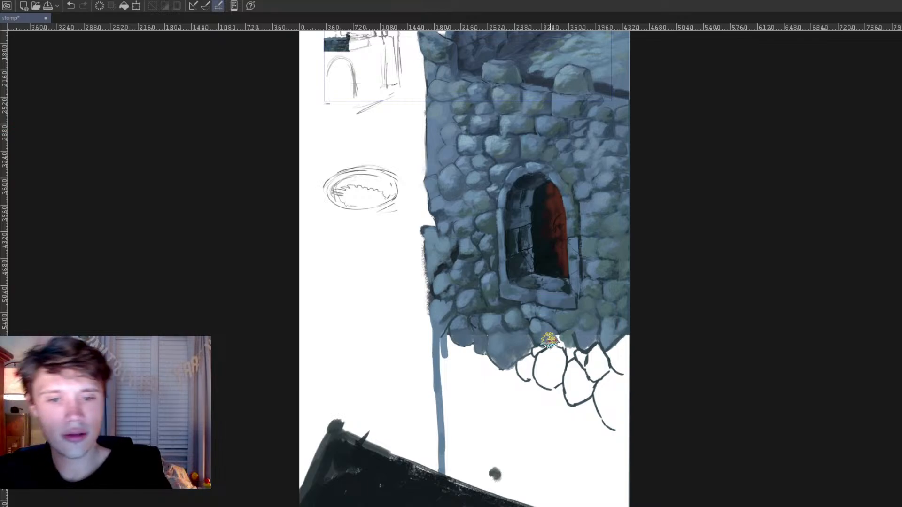
mouse_move(554, 353)
mouse_down()
mouse_move(543, 356)
mouse_move(548, 372)
mouse_move(566, 352)
mouse_move(555, 373)
mouse_move(535, 354)
mouse_up()
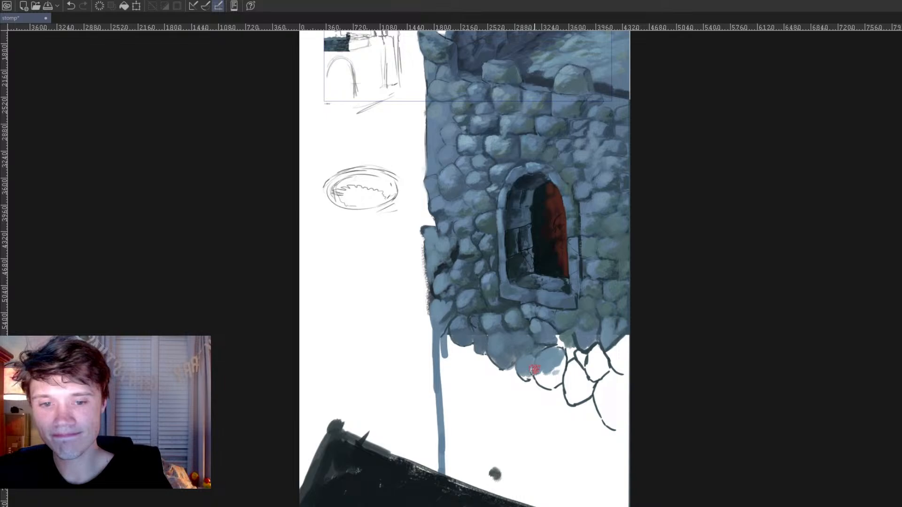
ctrl+click(513, 323)
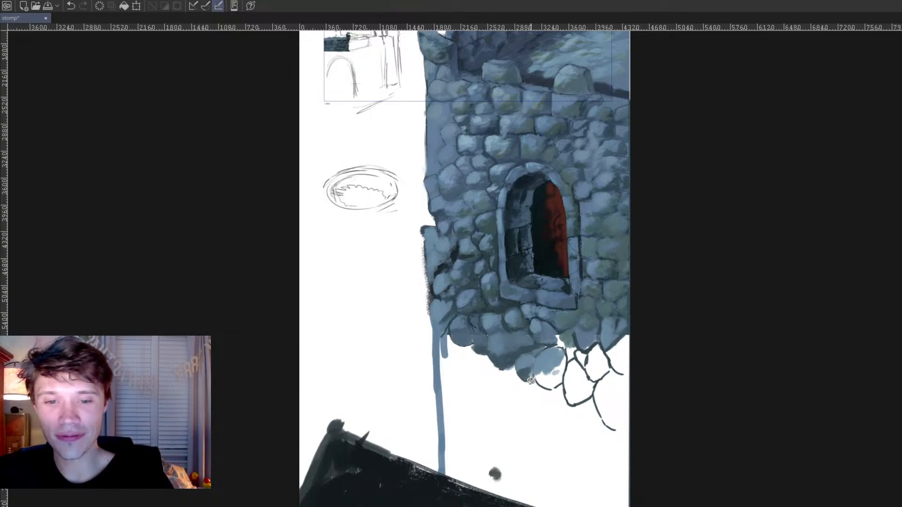
Step: Thicken the remaining stone outlines with dark grey-green strokes and outline and fill a small blue-grey stone at the wall's lower outer corner
mouse_move(544, 386)
mouse_down()
mouse_move(562, 382)
mouse_move(545, 381)
mouse_move(560, 383)
mouse_move(565, 368)
mouse_move(561, 376)
mouse_move(577, 381)
mouse_move(570, 402)
mouse_move(591, 397)
mouse_move(611, 431)
mouse_move(641, 436)
mouse_up()
drag(612, 365, 644, 369)
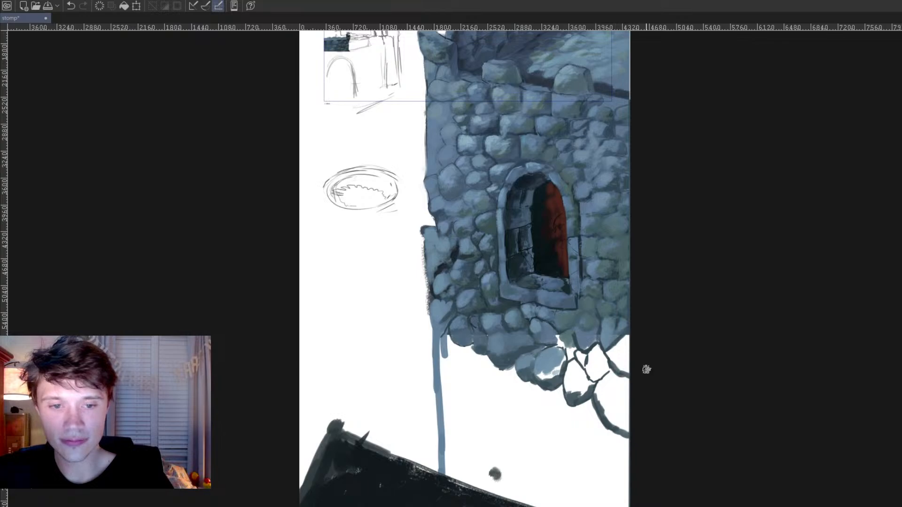
drag(447, 337, 441, 340)
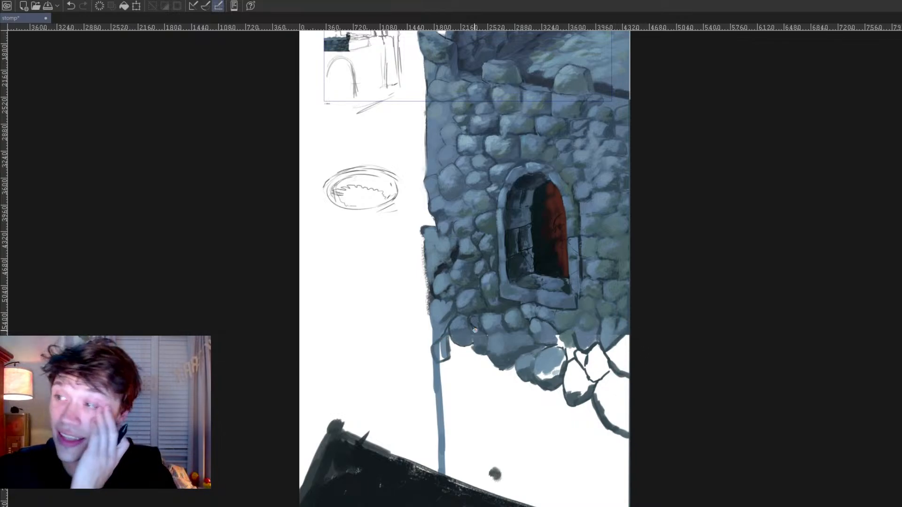
alt+click(511, 321)
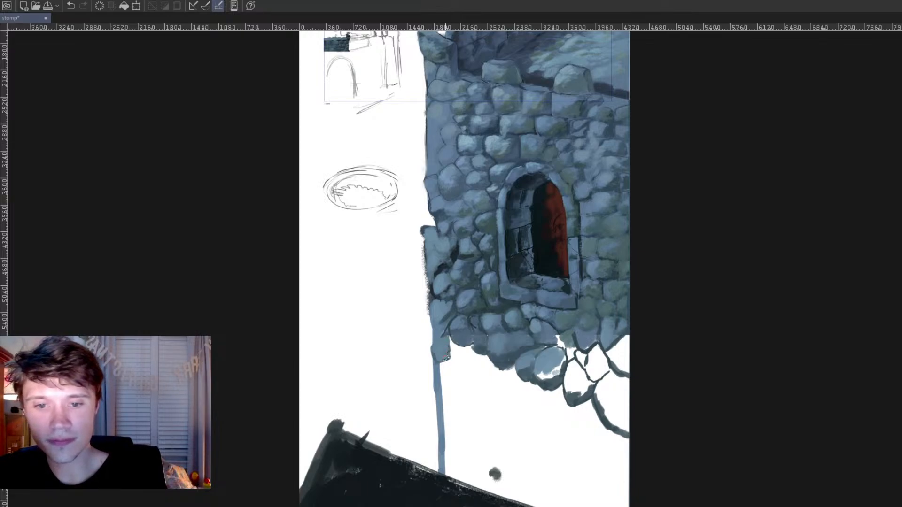
Step: Fill the oval stone below the window and the outlined stones up to the canvas edge with sampled blue-grey and muted green
drag(551, 376, 553, 407)
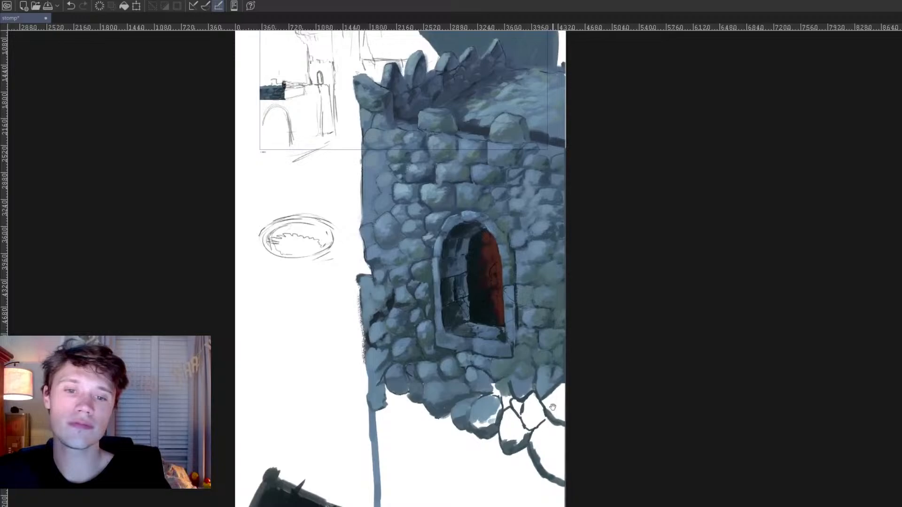
alt+click(539, 228)
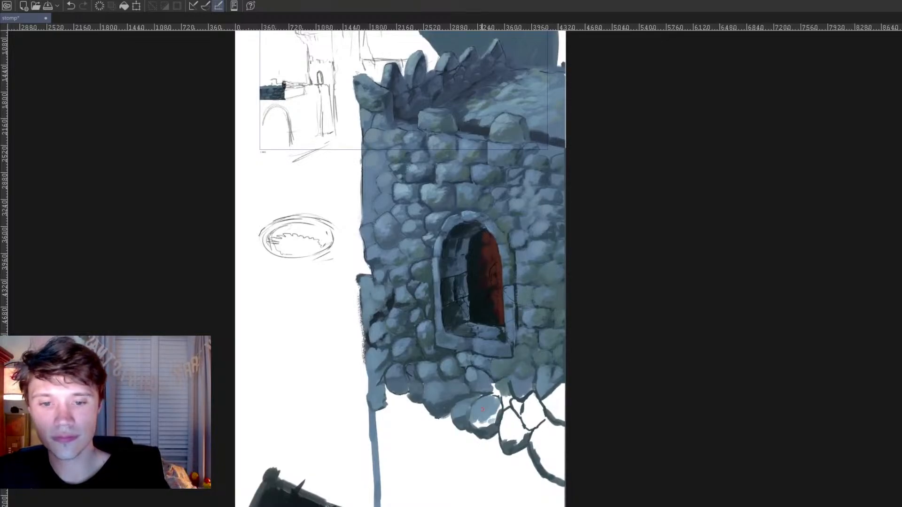
drag(480, 419, 490, 414)
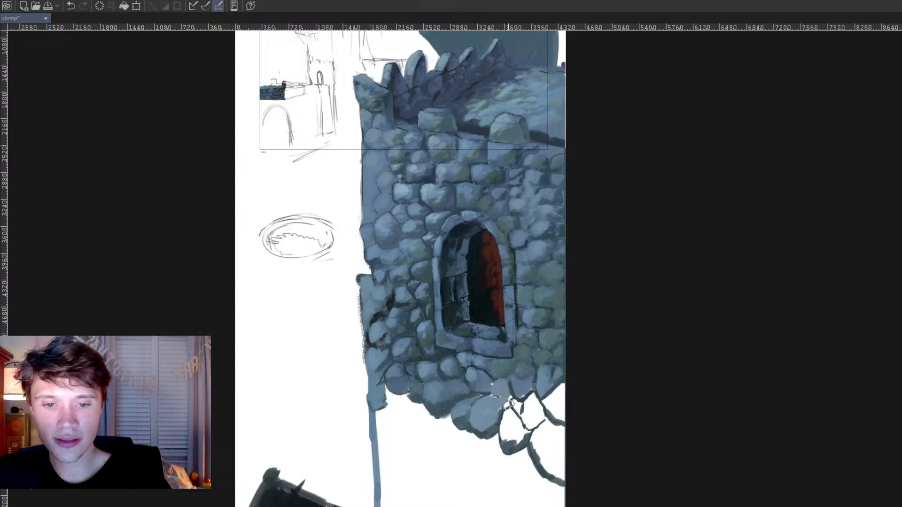
mouse_move(502, 409)
mouse_down()
mouse_move(519, 397)
mouse_move(521, 407)
mouse_move(530, 396)
mouse_move(524, 419)
mouse_move(536, 411)
mouse_move(534, 397)
mouse_move(539, 419)
mouse_move(563, 388)
mouse_move(556, 408)
mouse_move(567, 417)
mouse_move(554, 337)
mouse_move(562, 413)
mouse_up()
alt+click(552, 337)
alt+click(557, 373)
drag(551, 413, 567, 415)
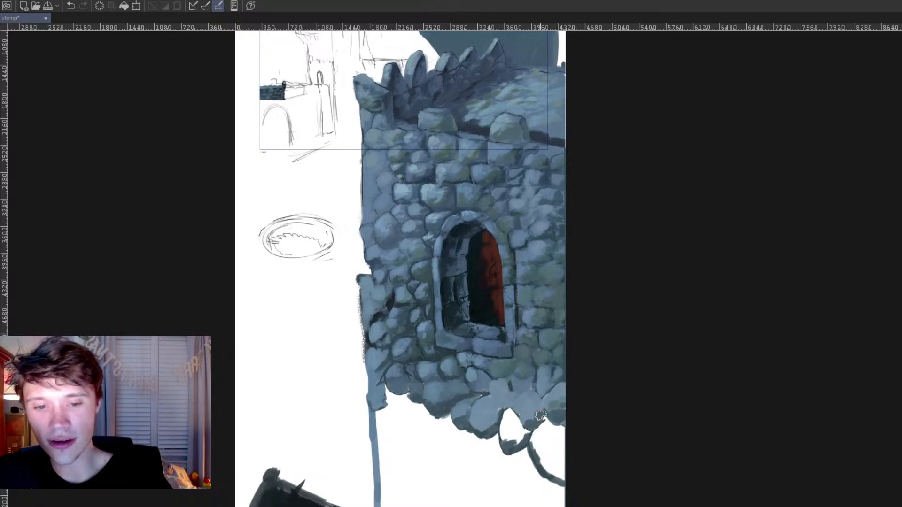
Step: Fill the lowest hanging stone with blue-grey and paint lighter tops on the newly filled stones around it
mouse_move(509, 441)
mouse_down()
mouse_move(525, 438)
mouse_move(509, 421)
mouse_move(522, 437)
mouse_up()
alt+click(486, 418)
alt+click(513, 294)
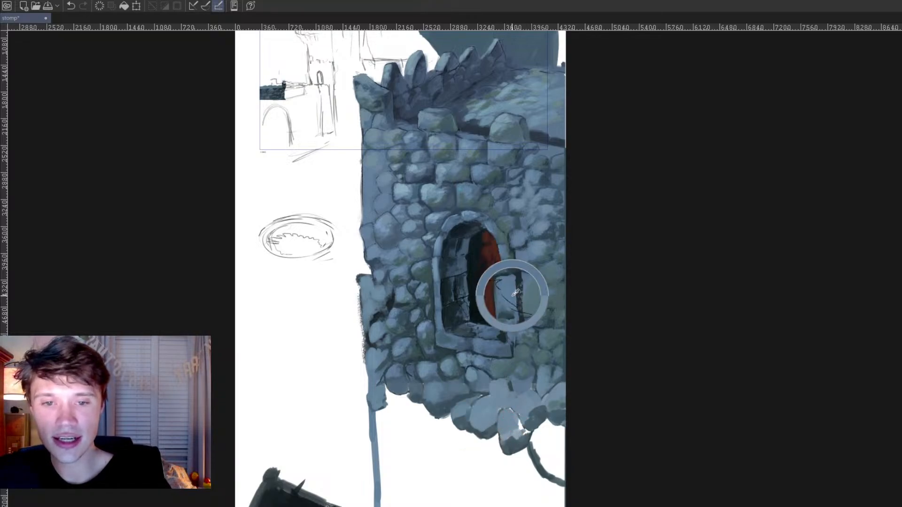
alt+click(458, 370)
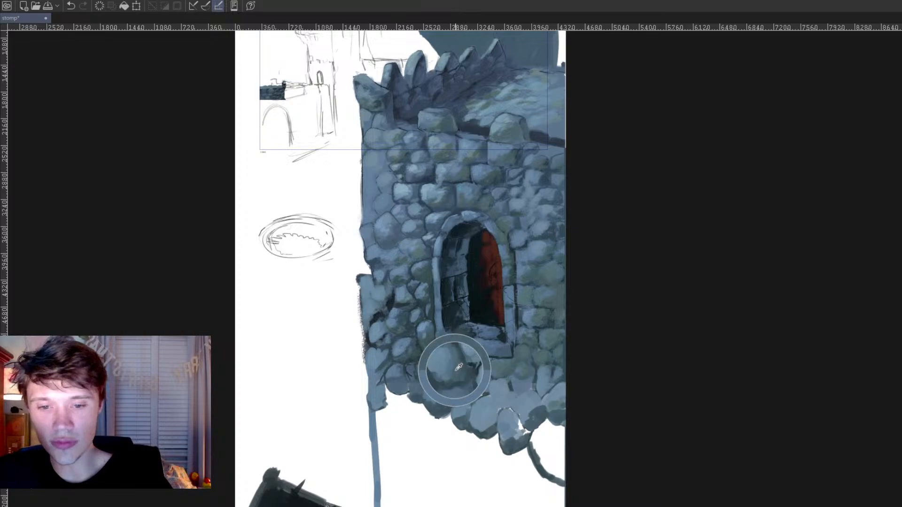
mouse_move(519, 419)
mouse_down()
mouse_move(510, 433)
mouse_move(519, 422)
mouse_up()
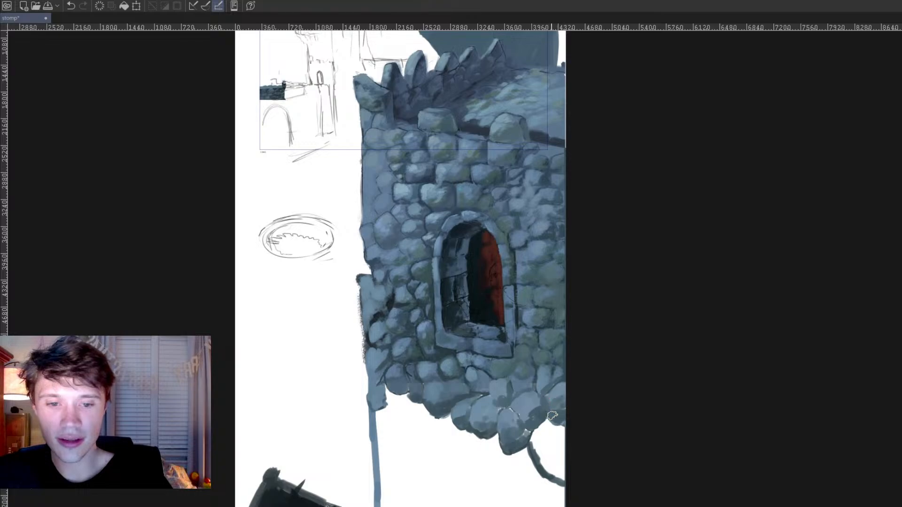
Step: Darken the gaps and outline around the large stone at the canvas edge and fill the stone with light blue-grey
drag(446, 355, 433, 343)
mouse_move(527, 423)
mouse_down()
mouse_move(545, 419)
mouse_move(542, 437)
mouse_move(529, 431)
mouse_move(522, 441)
mouse_move(533, 443)
mouse_move(547, 474)
mouse_move(570, 483)
mouse_up()
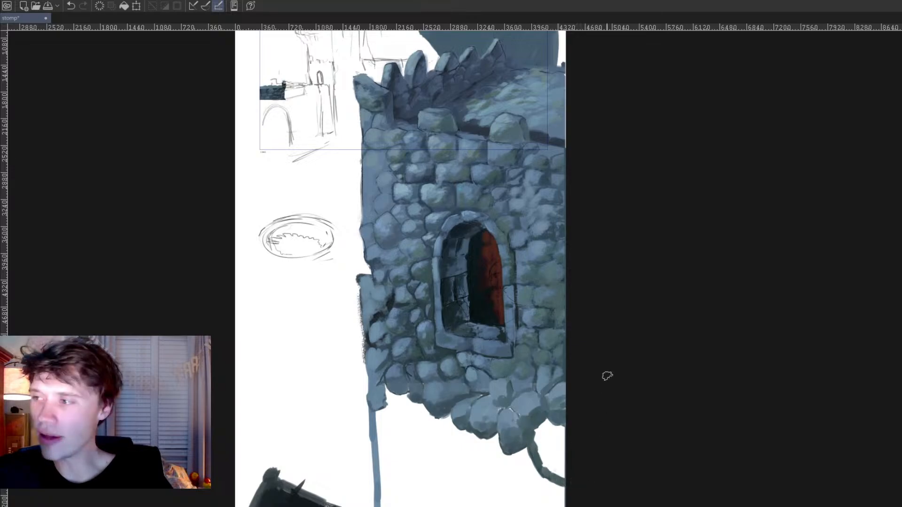
drag(475, 372, 472, 375)
mouse_move(539, 427)
mouse_down()
mouse_move(552, 425)
mouse_move(540, 441)
mouse_move(561, 431)
mouse_move(536, 438)
mouse_move(546, 463)
mouse_move(557, 446)
mouse_move(562, 472)
mouse_move(570, 467)
mouse_up()
drag(562, 357, 563, 357)
ctrl+click(547, 193)
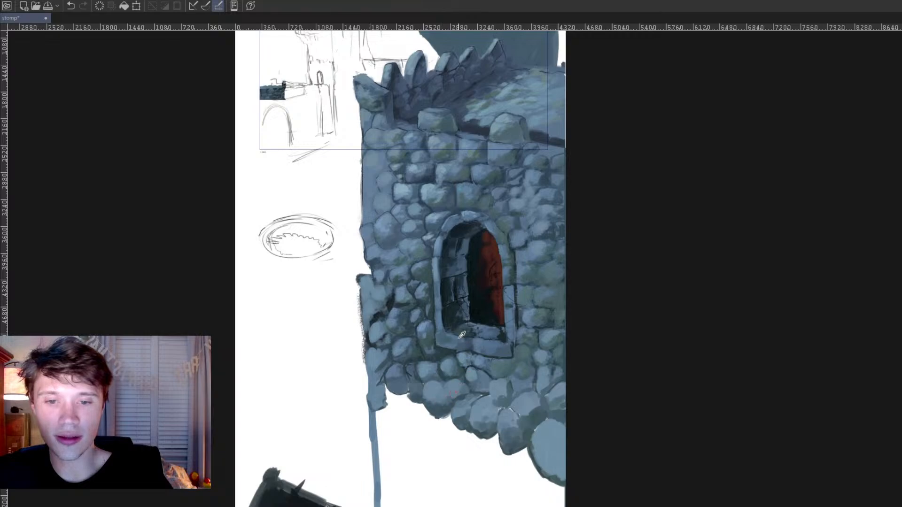
Step: Paint pale blue-grey and greenish highlights on the stones below the window using colours sampled from the wall
drag(418, 229, 405, 186)
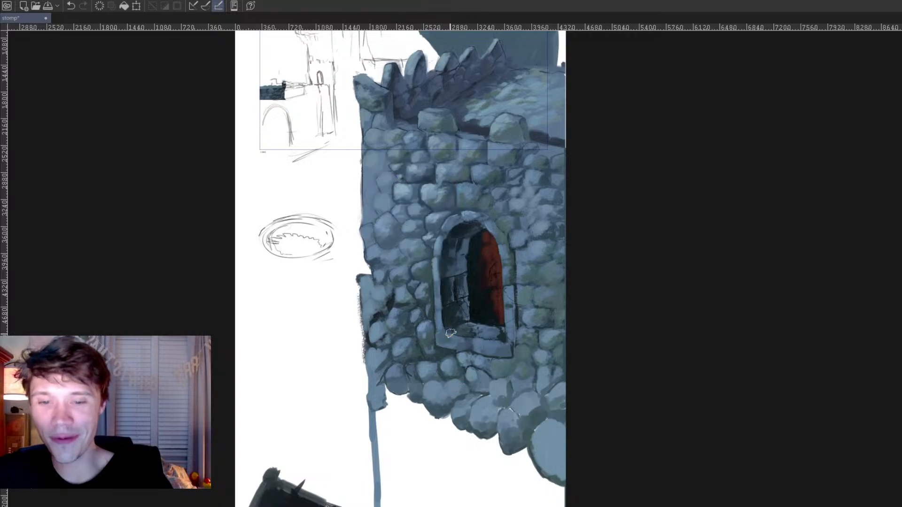
key(e)
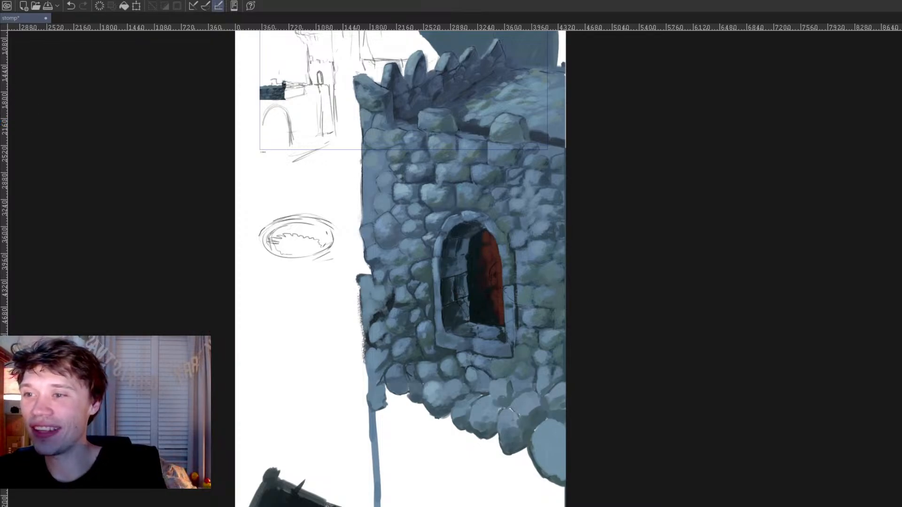
mouse_move(504, 386)
mouse_down()
mouse_move(507, 398)
mouse_move(509, 389)
mouse_up()
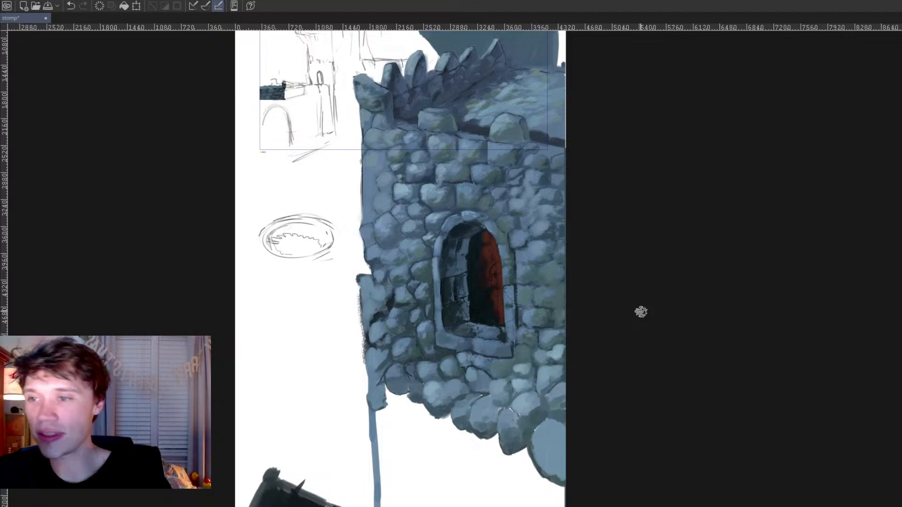
Step: Repaint the stone beside the wall's lower outer corner as smaller, darker blue-grey stones
alt+click(398, 383)
drag(398, 385, 416, 387)
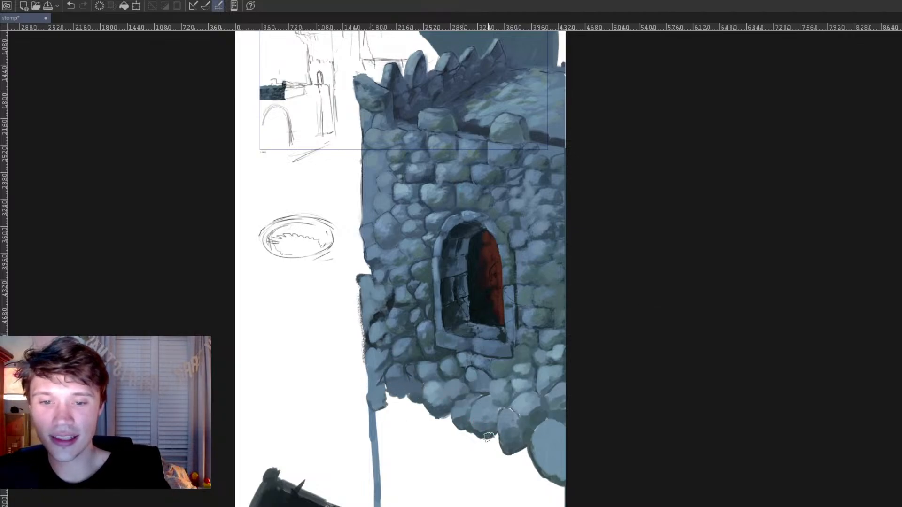
ctrl+click(418, 371)
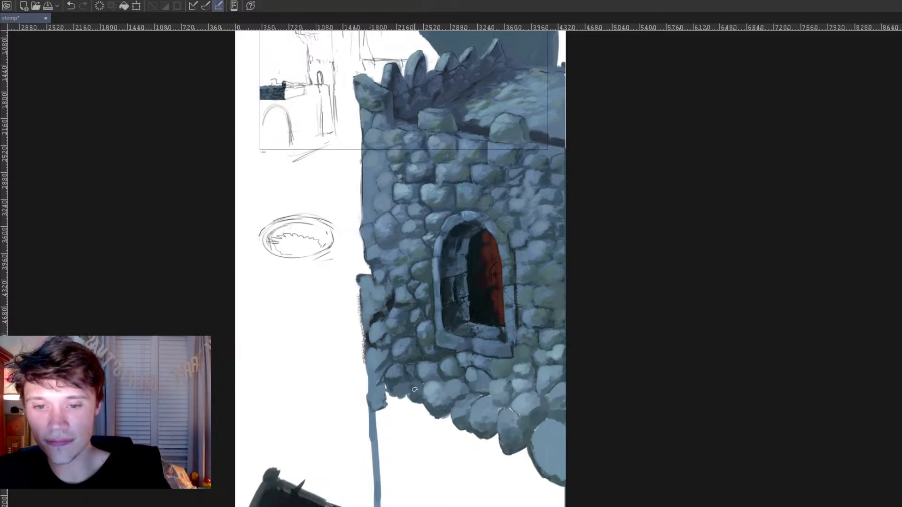
Step: Sketch dark curved outlines for new stones below the wall's edge and shade the stone at its lower outer corner
mouse_move(439, 419)
mouse_down()
mouse_move(434, 446)
mouse_move(446, 458)
mouse_move(472, 440)
mouse_up()
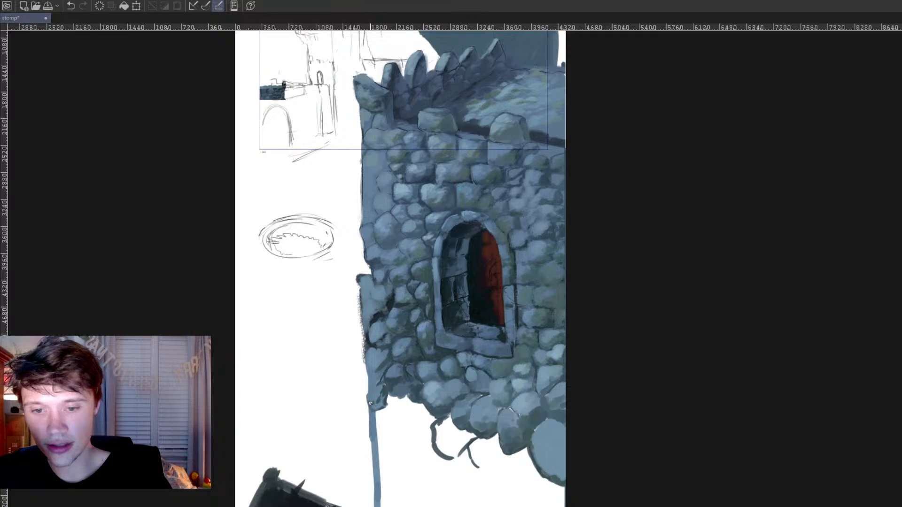
alt+click(412, 371)
alt+click(400, 367)
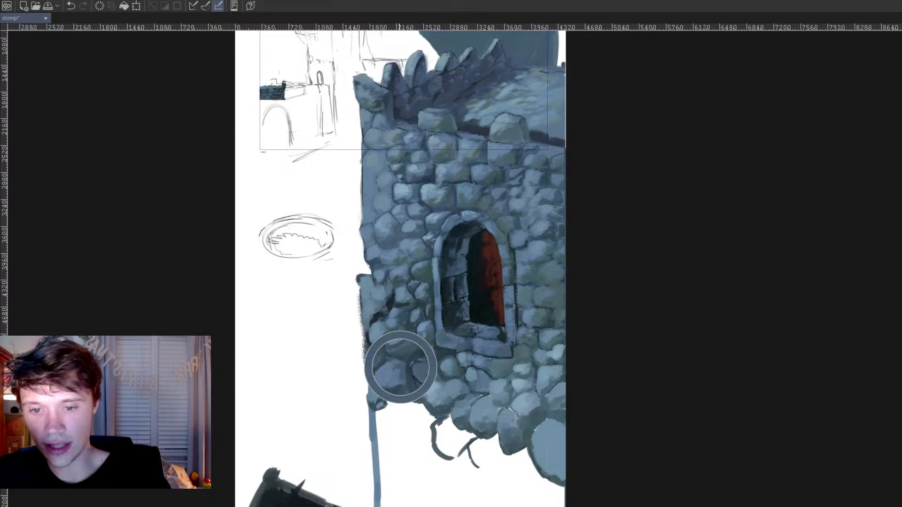
drag(378, 402, 387, 398)
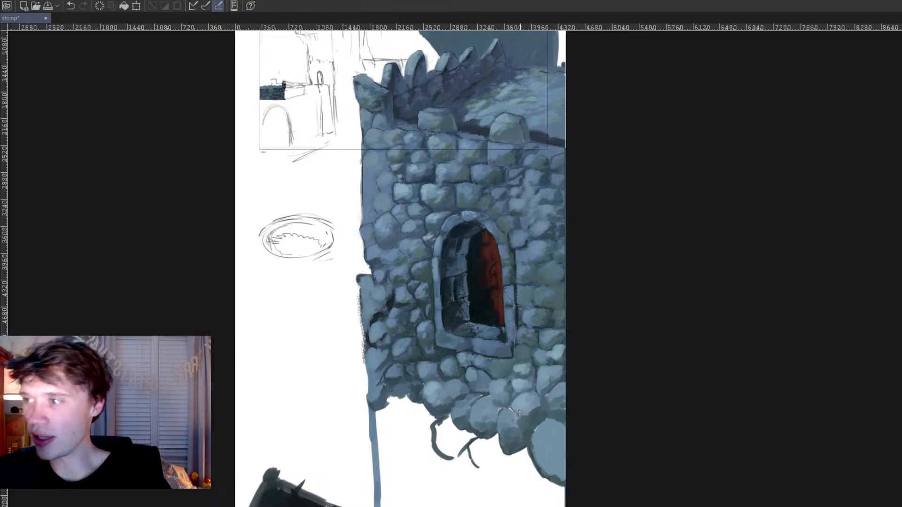
Step: Paint a new stone beneath the lowest row with a dark blue-grey base and a lighter top, undoing a stray stroke
mouse_move(474, 461)
mouse_down()
mouse_move(475, 457)
mouse_move(498, 441)
mouse_move(498, 461)
mouse_up()
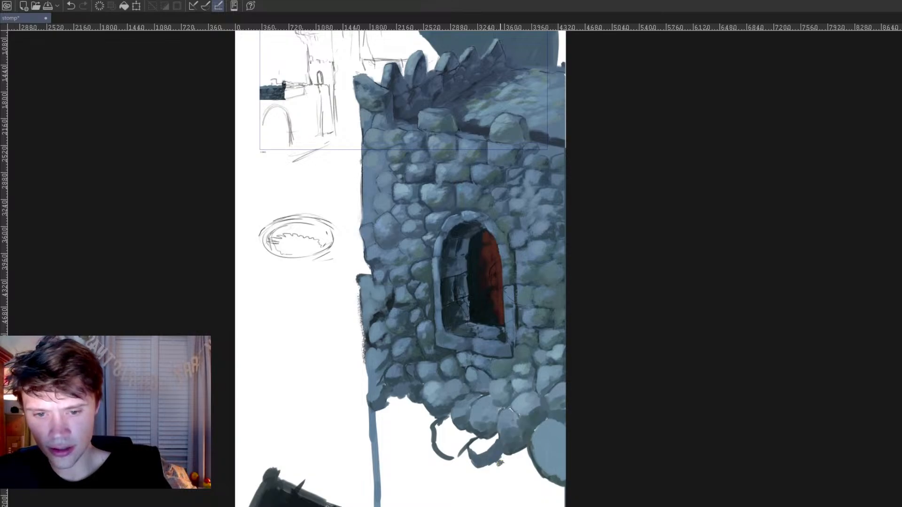
ctrl+click(514, 432)
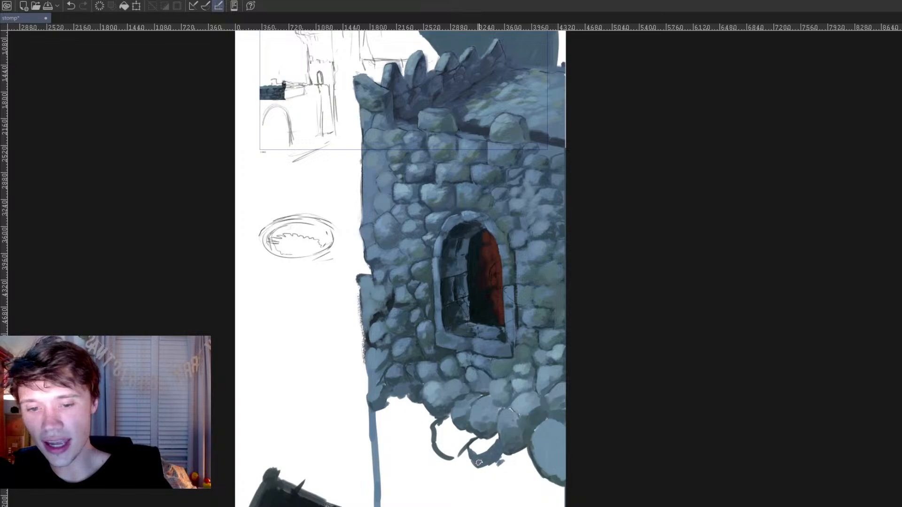
ctrl+click(513, 418)
drag(513, 418, 510, 413)
key(ctrl+z)
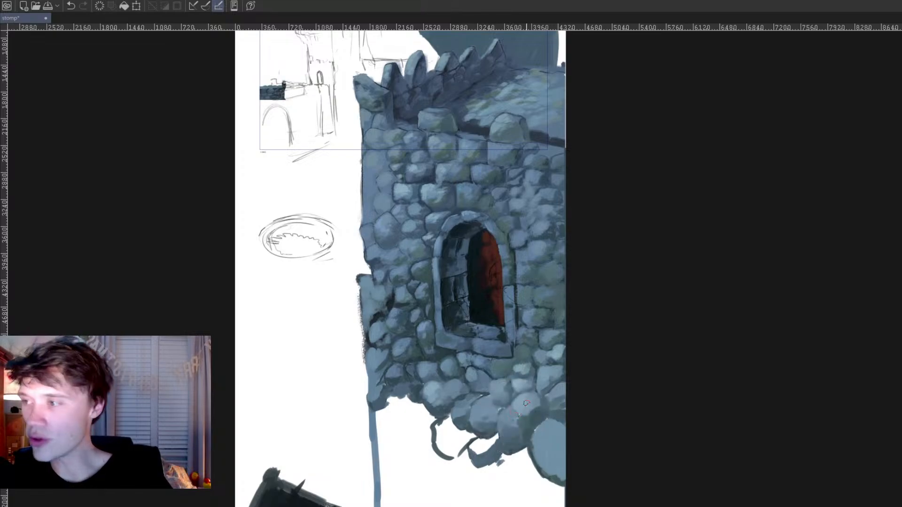
mouse_move(481, 452)
mouse_down()
mouse_move(493, 451)
mouse_move(492, 440)
mouse_up()
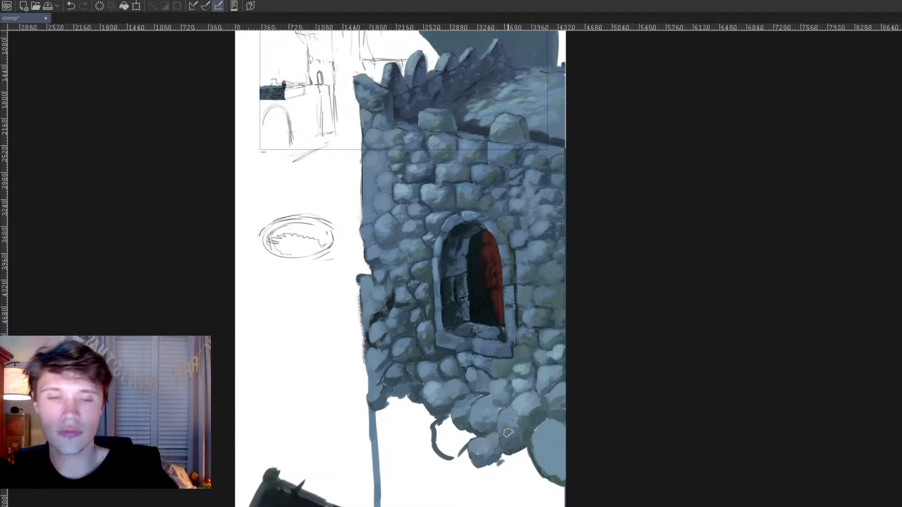
Step: Paint light blue-grey highlights on the window's stone frame and sill, and undo the last stroke
scroll(509, 430, up, 3)
drag(446, 463, 480, 368)
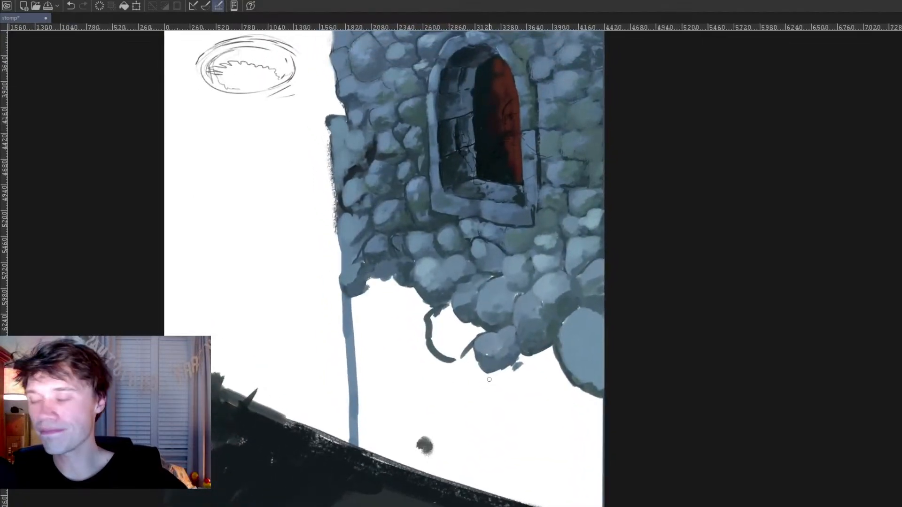
ctrl+click(495, 240)
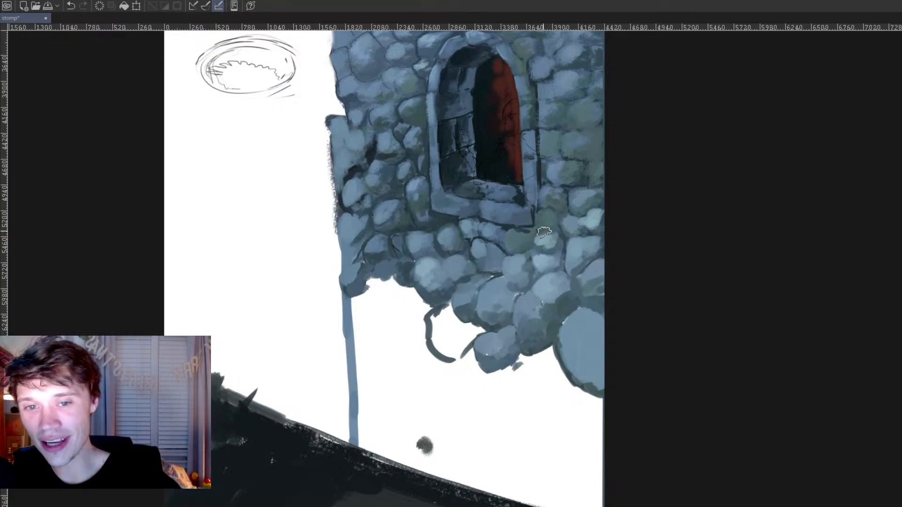
drag(532, 166, 526, 296)
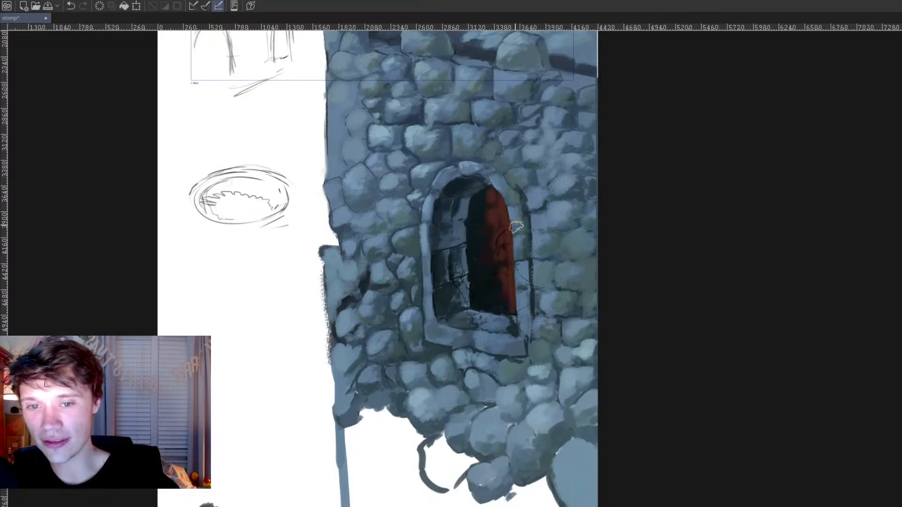
ctrl+click(394, 285)
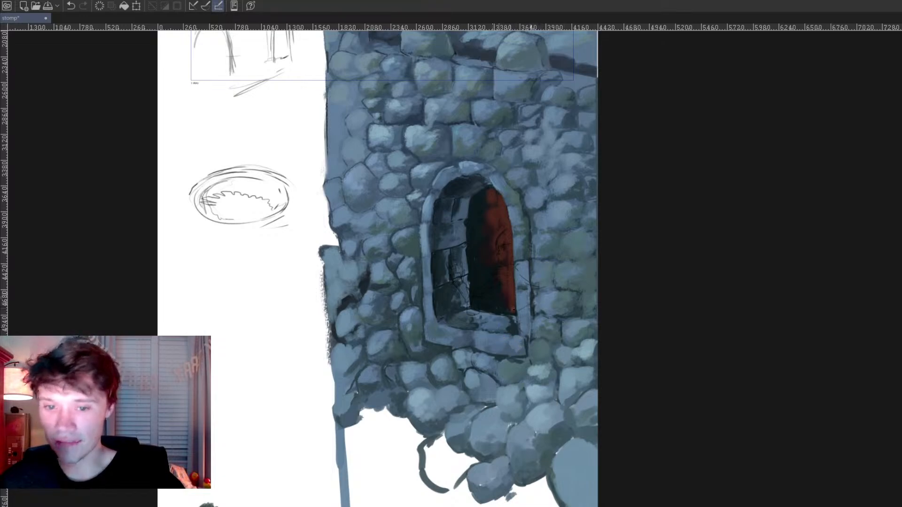
ctrl+click(545, 366)
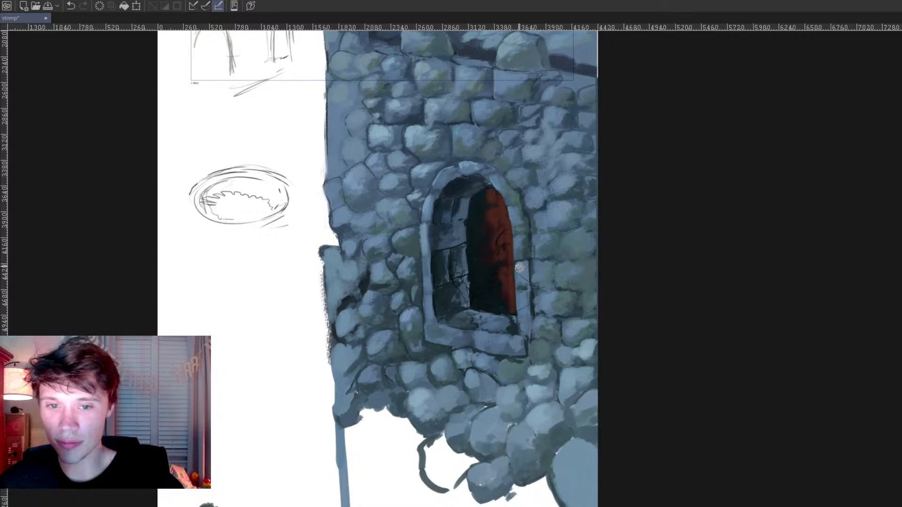
drag(482, 338, 492, 325)
key(ctrl+z)
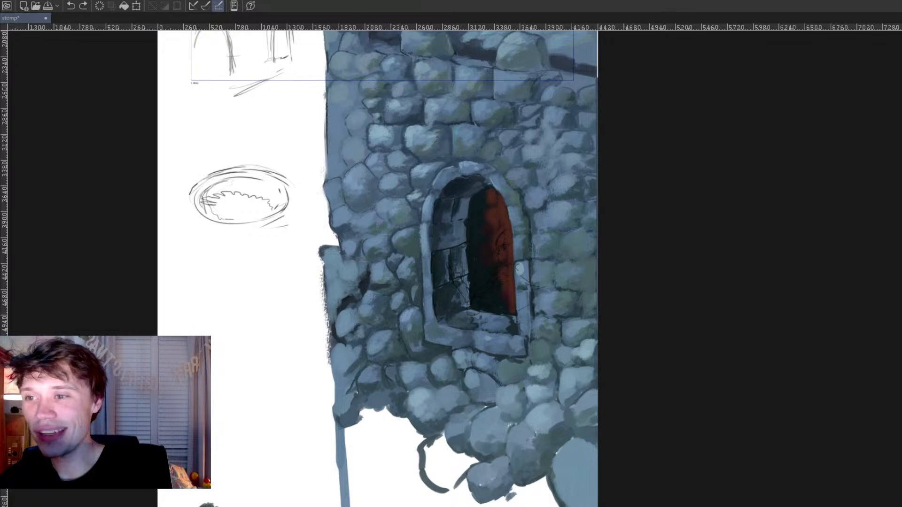
Step: Fill the curved stone outline below the wall with mossy grey-green and shade its underside darker
mouse_move(431, 447)
mouse_down()
mouse_move(432, 475)
mouse_move(448, 474)
mouse_move(451, 452)
mouse_move(462, 464)
mouse_move(452, 486)
mouse_up()
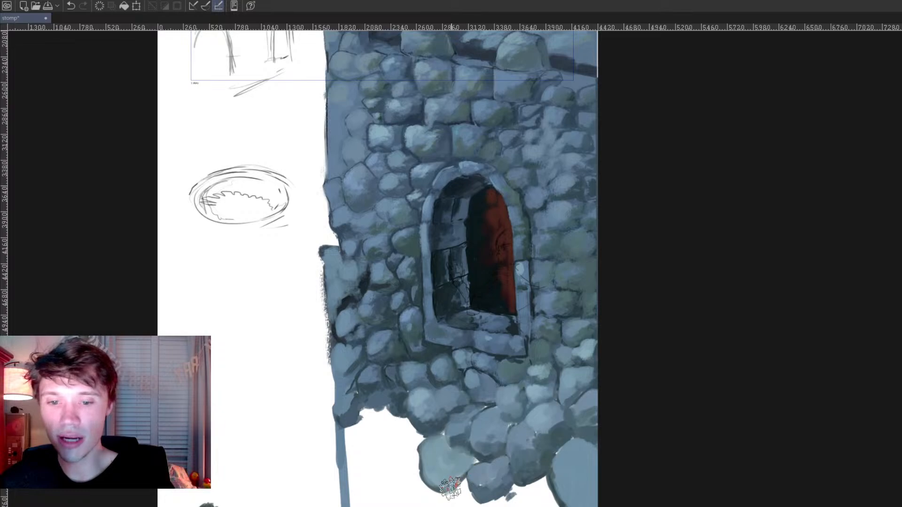
alt+click(489, 486)
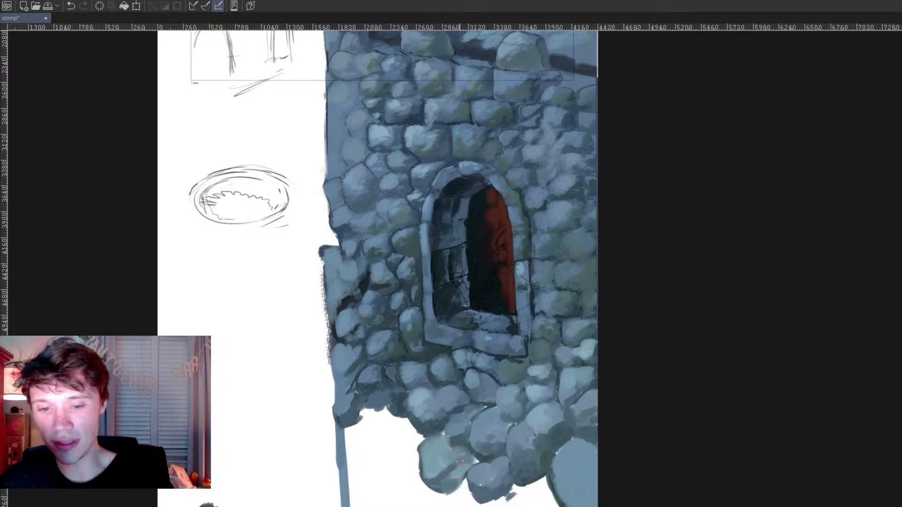
Step: Darken the gaps between the lowest stones to cover the white specks, and save the painting
drag(494, 463, 477, 465)
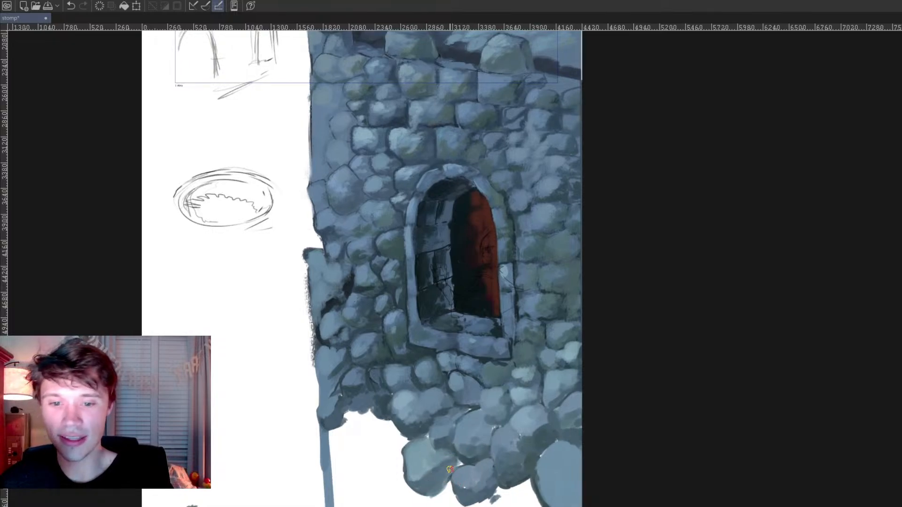
alt+click(467, 473)
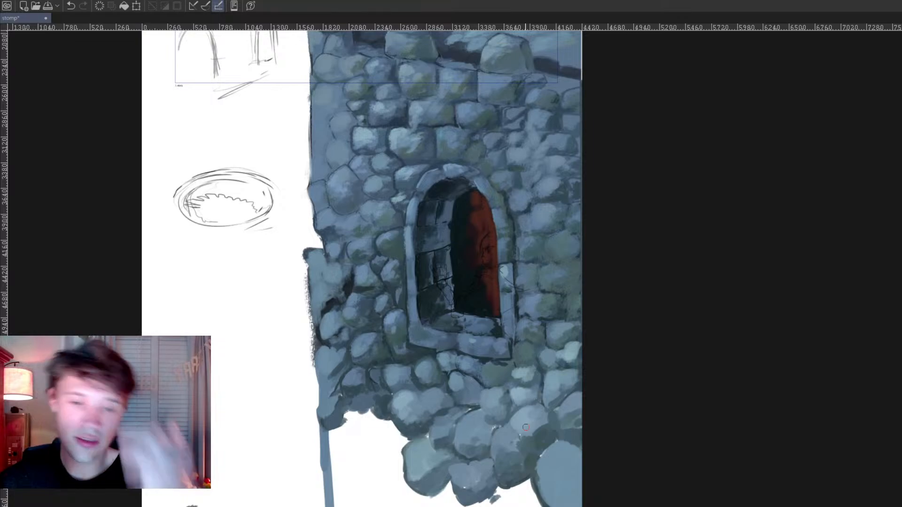
alt+click(420, 380)
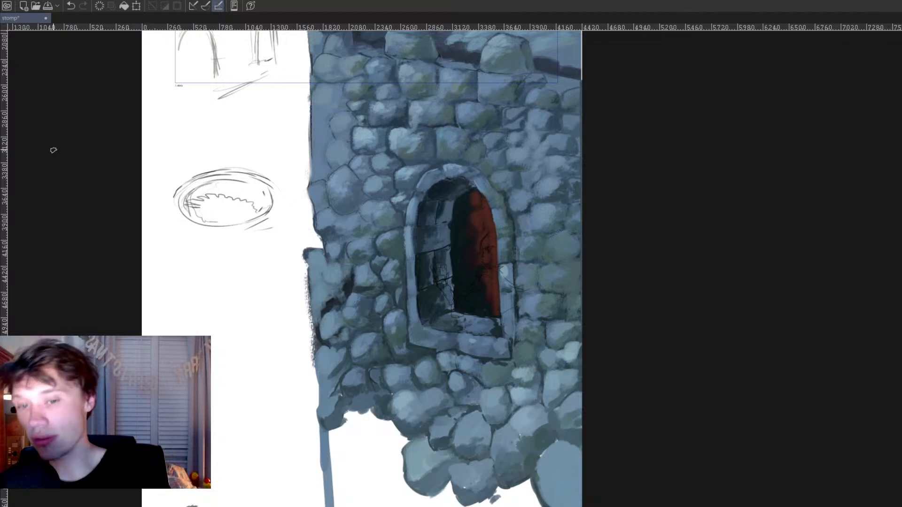
key(ctrl+s)
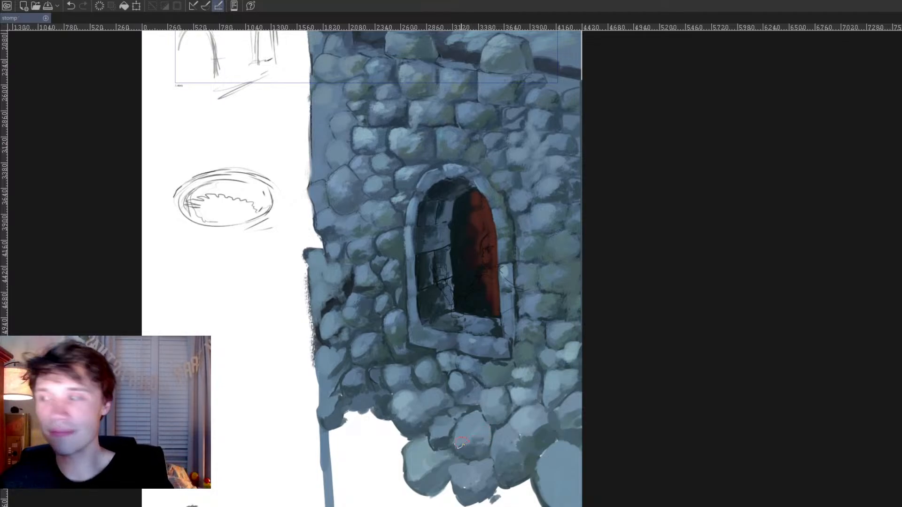
Step: Shade the undersides of the lowest stones with mottled dark blue-grey strokes
alt+click(359, 290)
drag(368, 292, 374, 294)
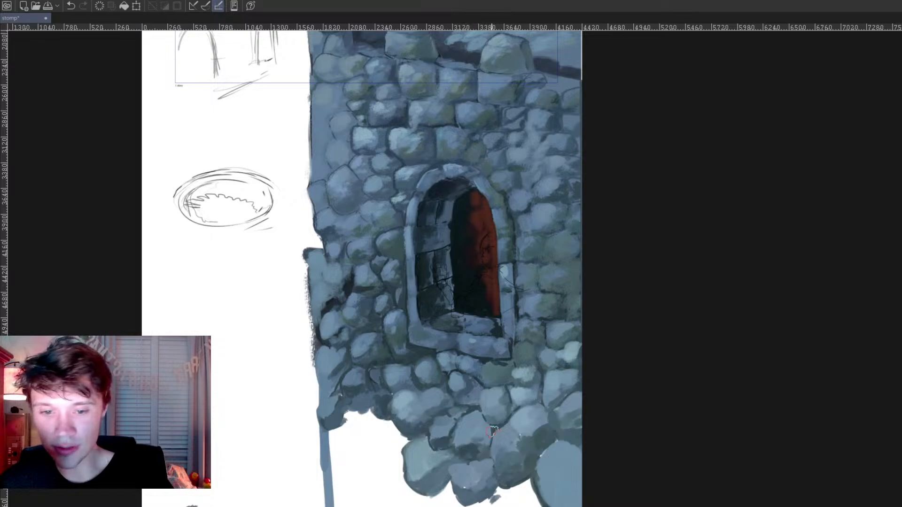
drag(508, 472, 518, 459)
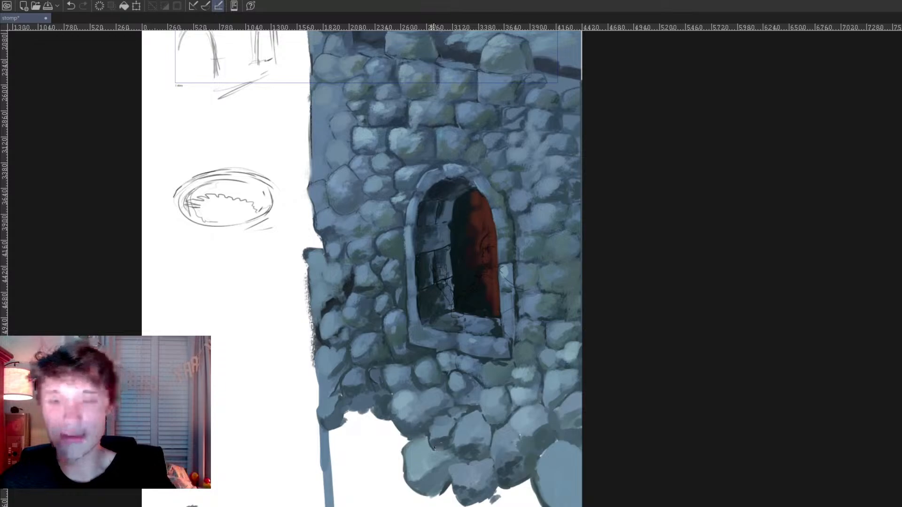
alt+click(431, 461)
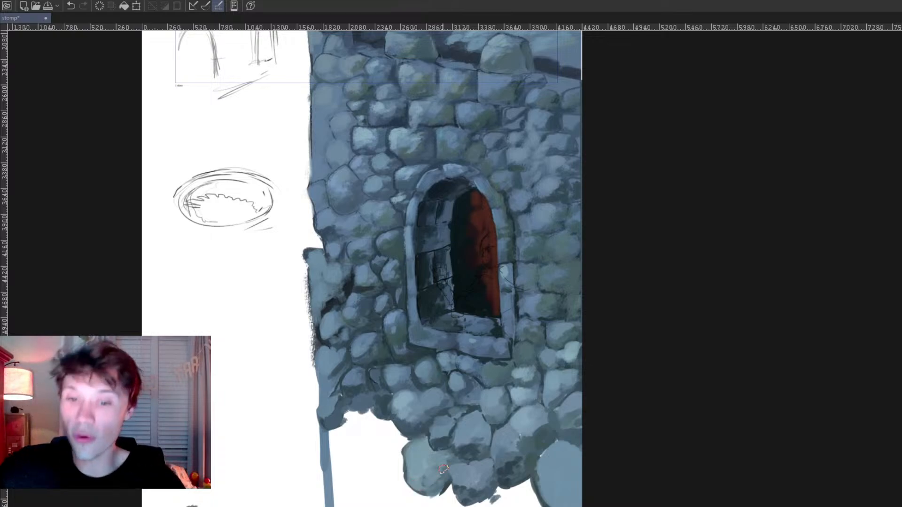
Step: Paint lighter blue-grey tops on the stones beside and below the window, and tone the large stone at the canvas edge
alt+click(416, 406)
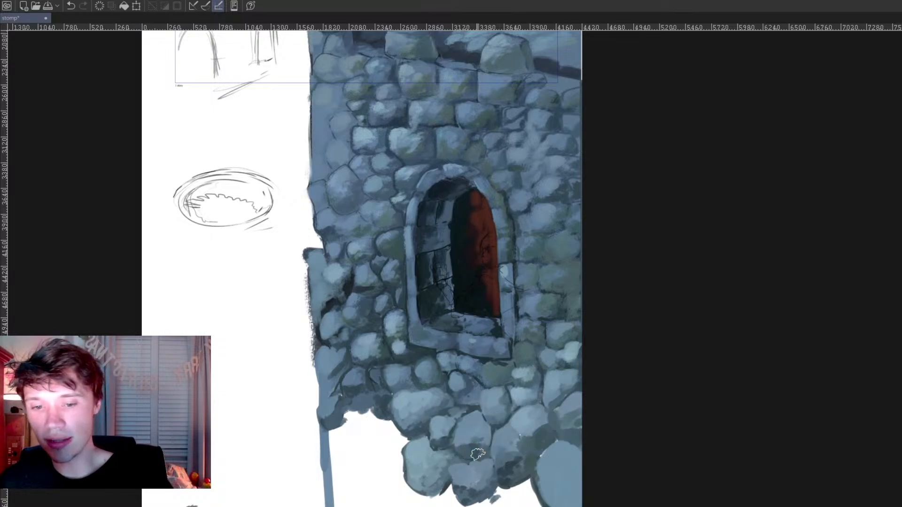
alt+click(469, 437)
drag(459, 454, 465, 447)
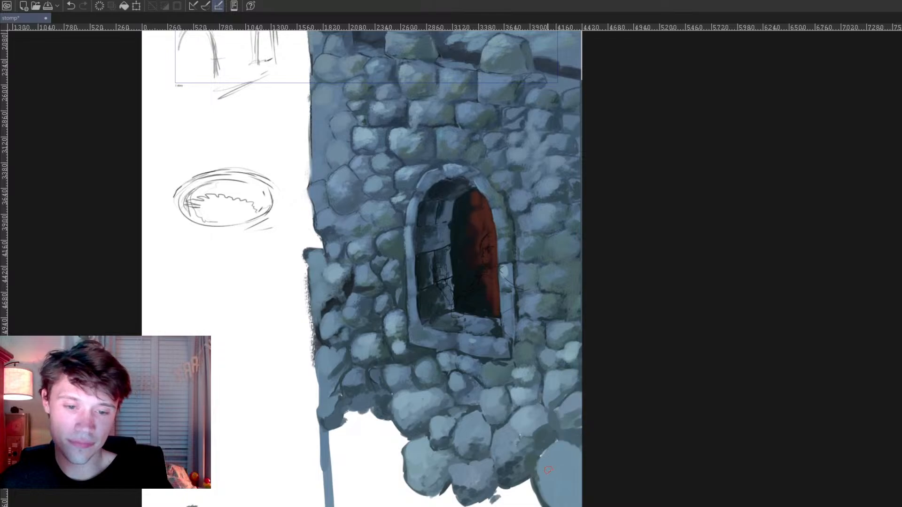
alt+click(523, 466)
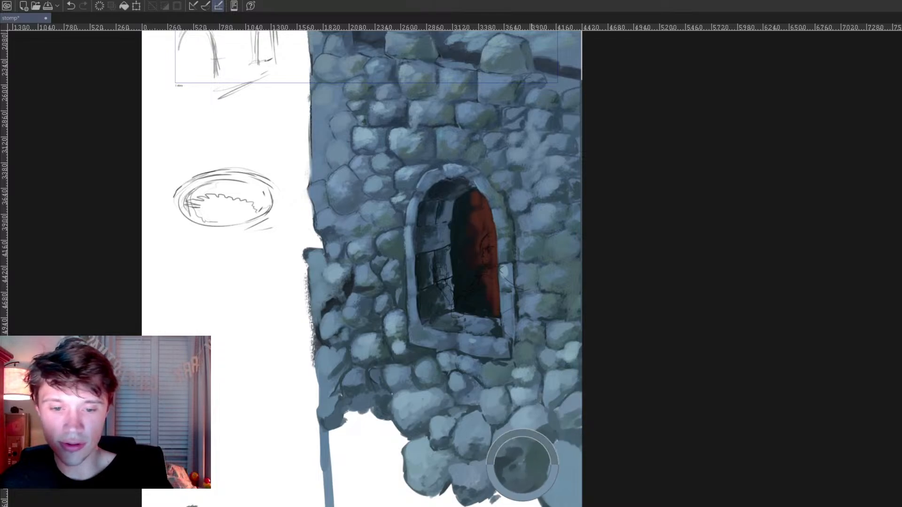
drag(535, 463, 539, 499)
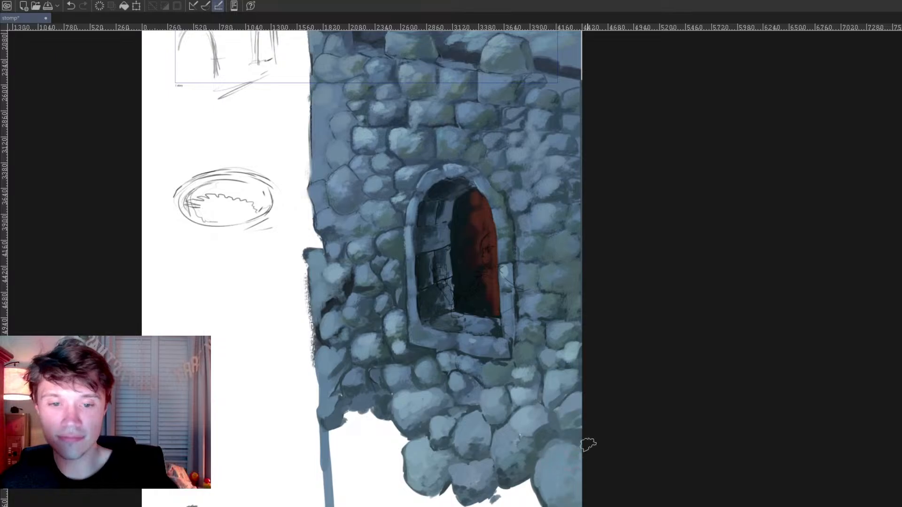
Step: Paint lighter blue-grey highlights along the stone sill beneath the window
scroll(594, 443, down, 4)
scroll(539, 399, up, 2)
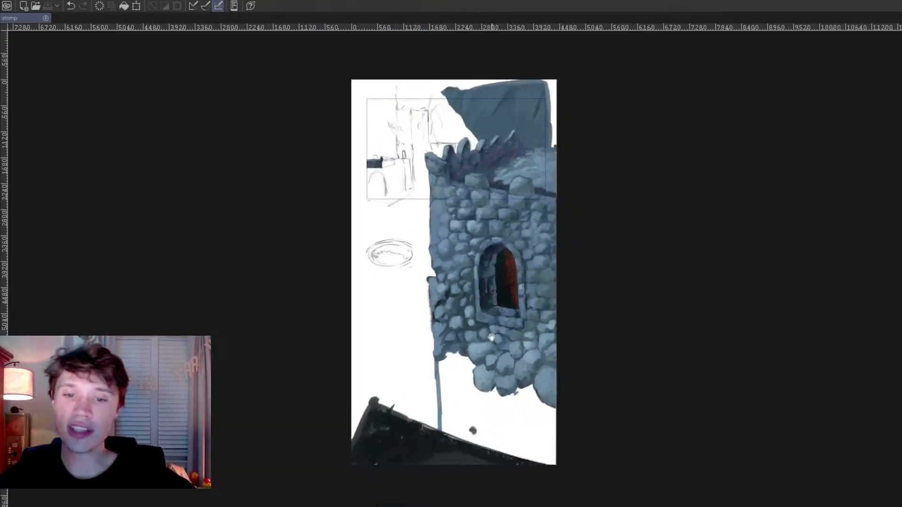
drag(457, 304, 462, 311)
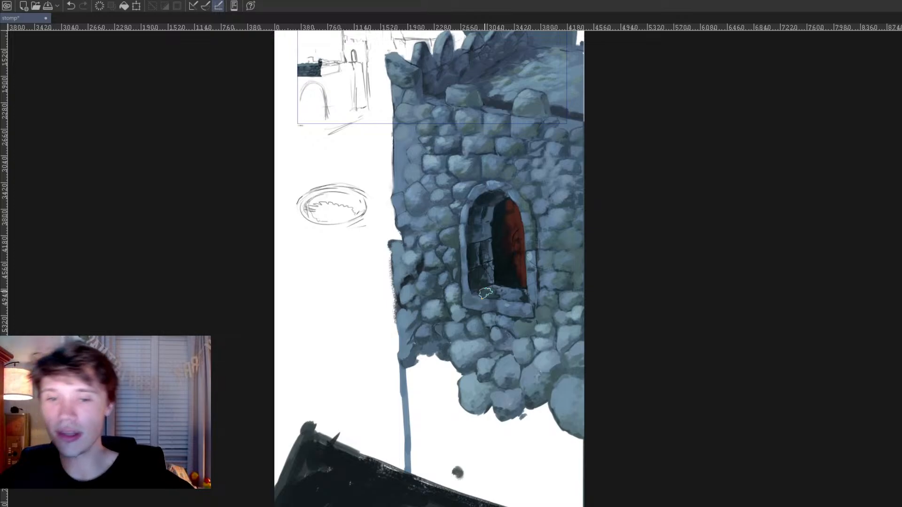
scroll(487, 294, up, 3)
ctrl+click(509, 356)
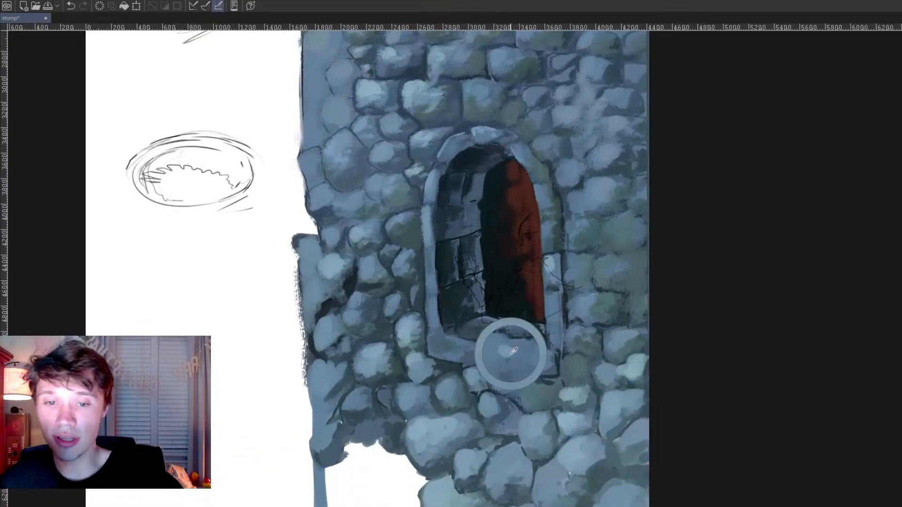
drag(440, 346, 475, 354)
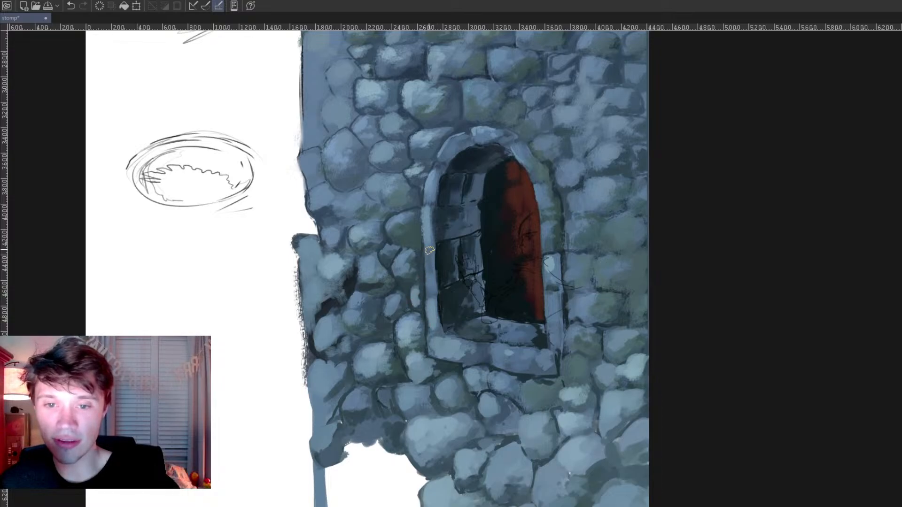
Step: Paint a round blue-grey stone and a small angular one below the lowest row, and edge the round stone's underside dark
drag(542, 490, 566, 401)
drag(521, 473, 481, 457)
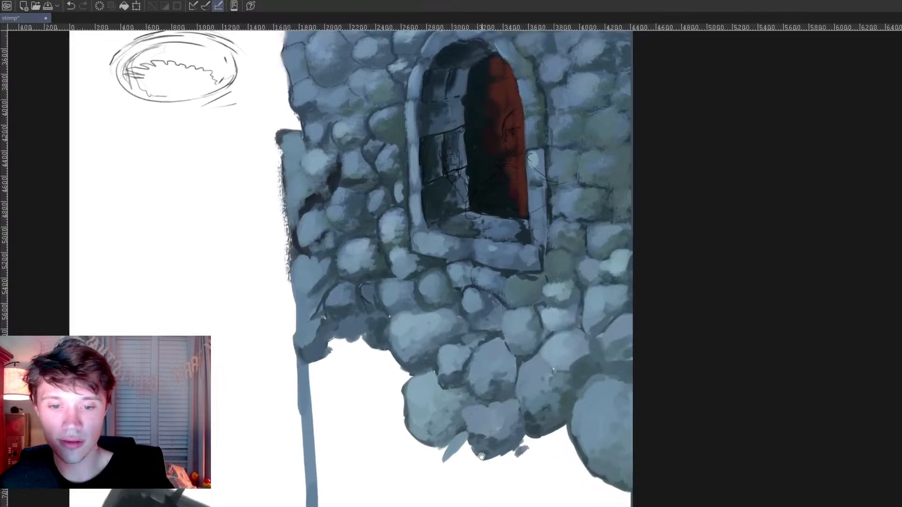
mouse_move(382, 356)
mouse_down()
mouse_move(361, 374)
mouse_move(395, 374)
mouse_move(378, 368)
mouse_move(393, 359)
mouse_move(408, 378)
mouse_up()
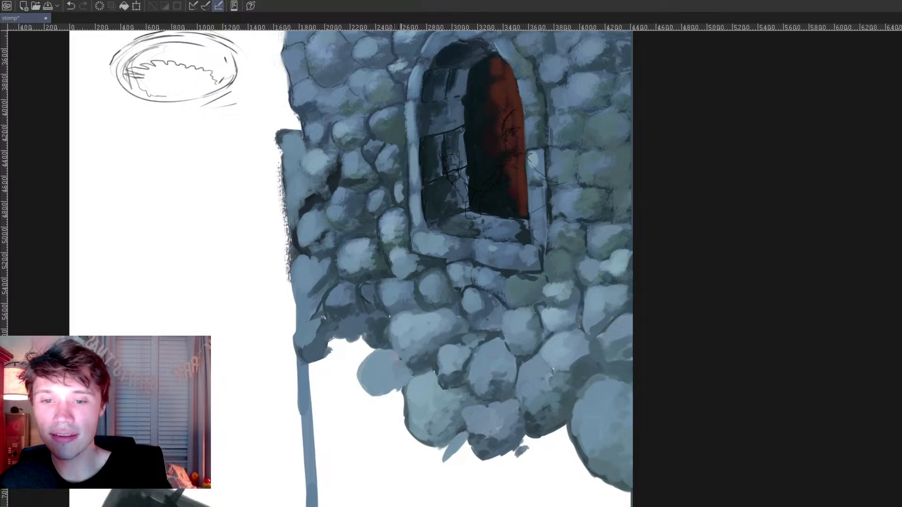
drag(410, 371, 402, 391)
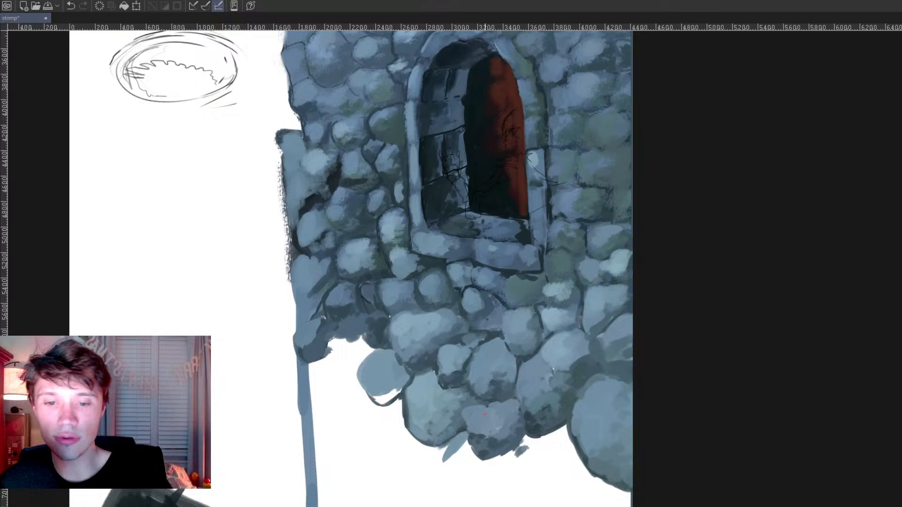
Step: Sketch dark outlines around the small angular stone and for new stones below the wall's outer corner
mouse_move(439, 452)
mouse_down()
mouse_move(433, 470)
mouse_move(471, 450)
mouse_up()
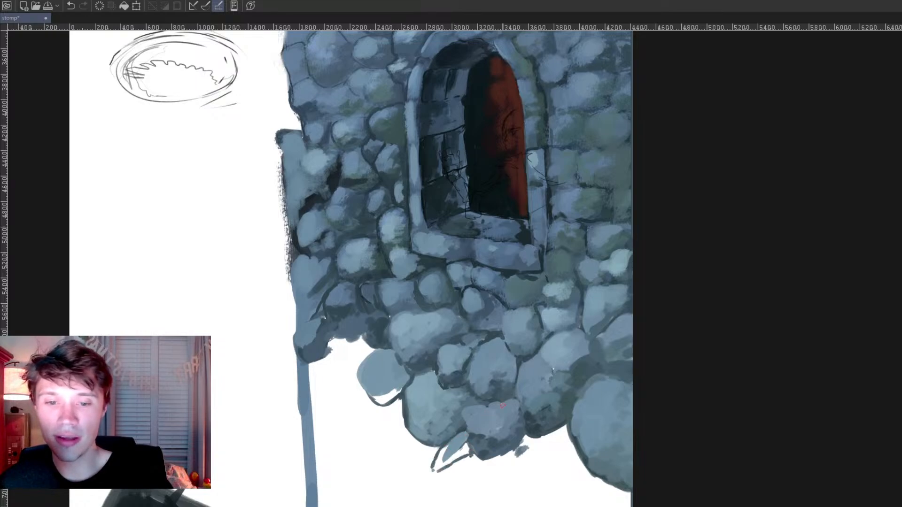
mouse_move(324, 355)
mouse_down()
mouse_move(334, 377)
mouse_move(355, 374)
mouse_up()
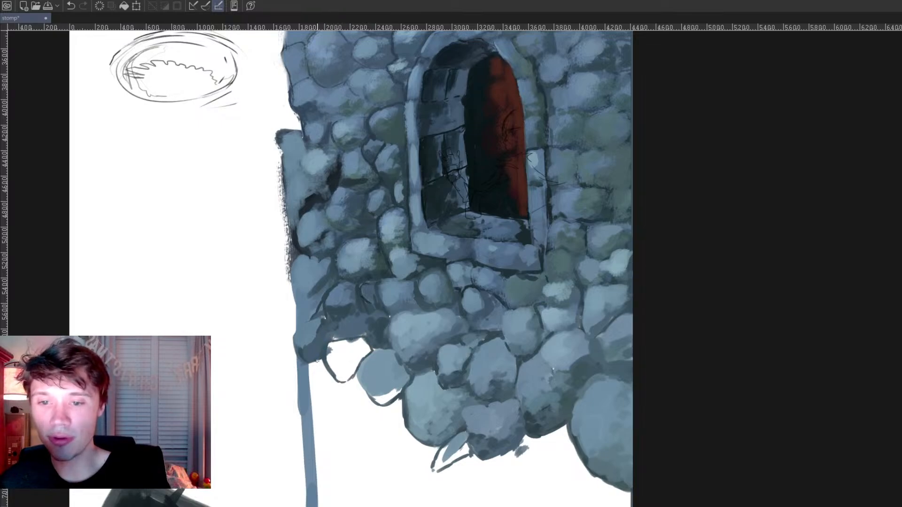
drag(301, 388, 310, 417)
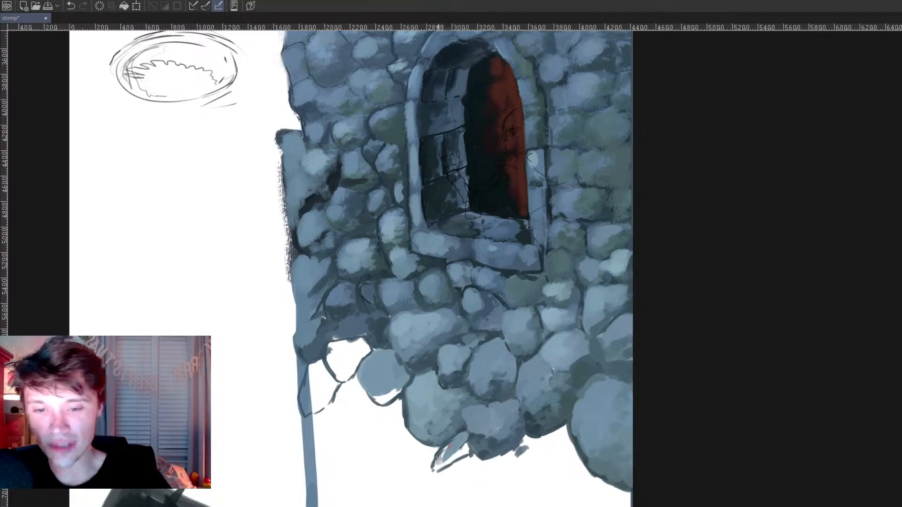
Step: Fill the small angular stone with blue-grey and darken the underside of the round blue-grey stone
mouse_move(447, 463)
mouse_down()
mouse_move(467, 444)
mouse_move(452, 460)
mouse_up()
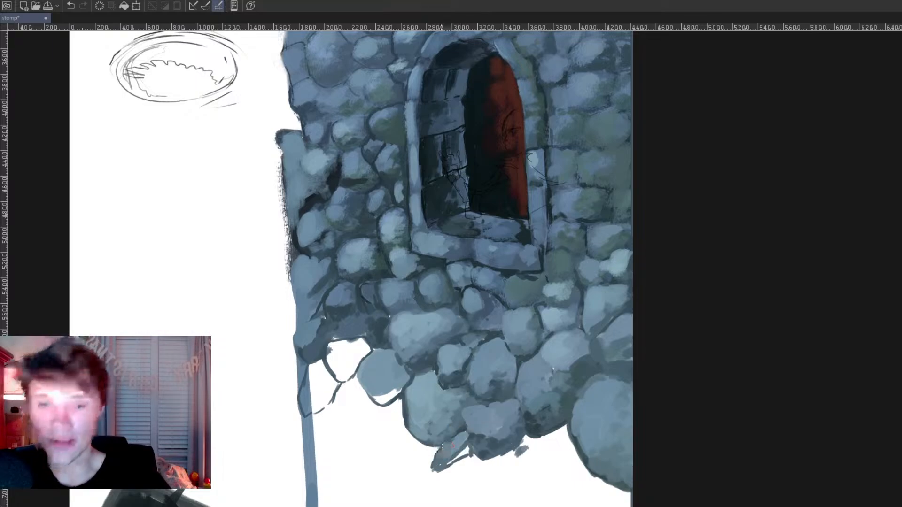
mouse_move(448, 451)
mouse_down()
mouse_move(486, 441)
mouse_move(447, 463)
mouse_move(468, 449)
mouse_move(488, 457)
mouse_move(472, 440)
mouse_up()
alt+click(484, 442)
alt+click(486, 455)
alt+click(423, 260)
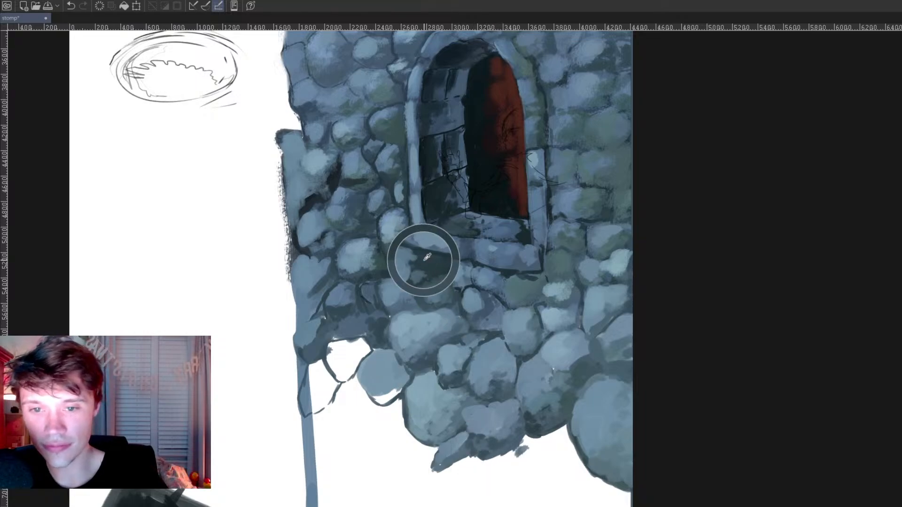
mouse_move(409, 368)
mouse_down()
mouse_move(441, 349)
mouse_move(418, 361)
mouse_move(433, 363)
mouse_move(461, 337)
mouse_move(429, 351)
mouse_move(455, 333)
mouse_up()
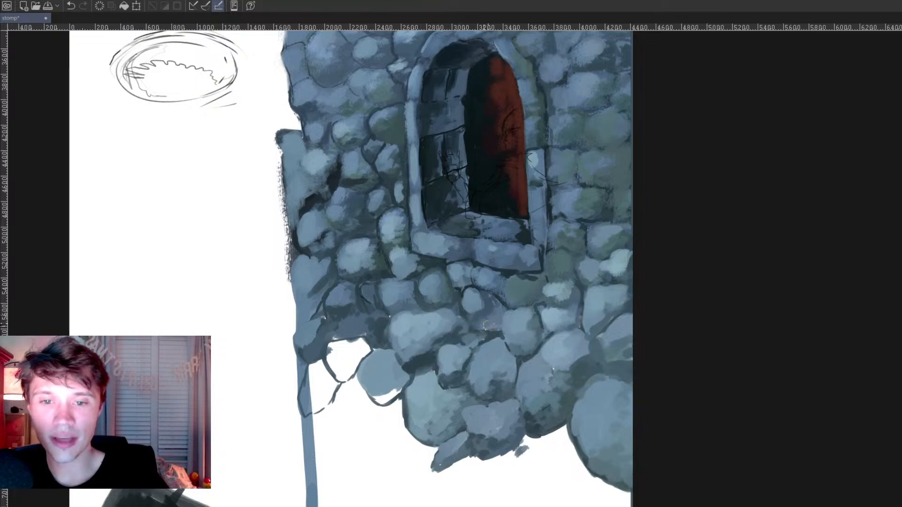
mouse_move(370, 402)
mouse_down()
mouse_move(394, 396)
mouse_move(408, 378)
mouse_up()
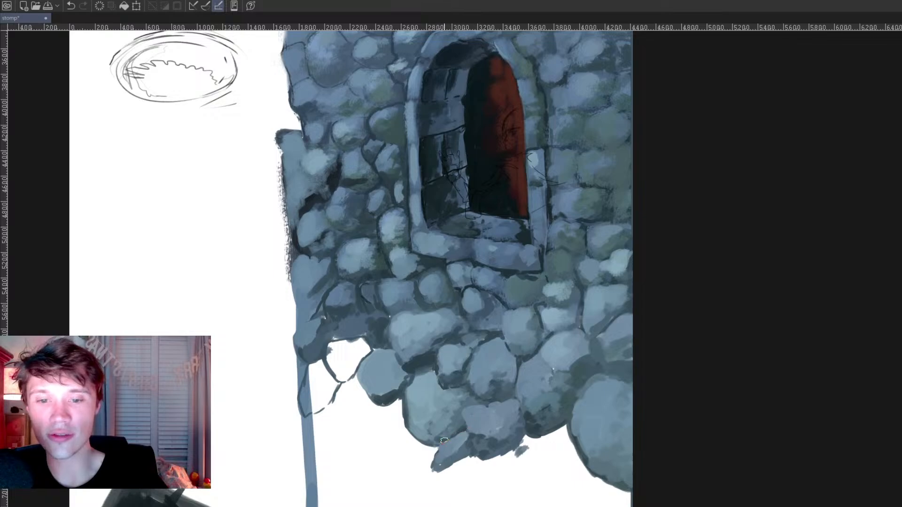
Step: Sketch a large rounded stone outline beneath the lowest row, and fill the outlined stone near the outer corner with light blue-grey and a dark underside
mouse_move(528, 439)
mouse_down()
mouse_move(500, 464)
mouse_move(510, 466)
mouse_move(486, 418)
mouse_move(474, 471)
mouse_move(460, 459)
mouse_move(518, 457)
mouse_move(519, 403)
mouse_up()
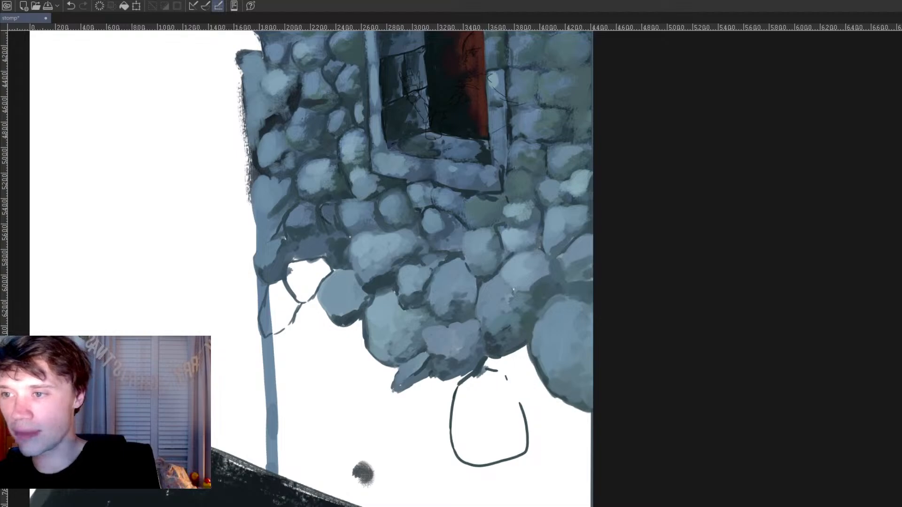
mouse_move(314, 263)
mouse_down()
mouse_move(297, 295)
mouse_move(311, 293)
mouse_move(324, 272)
mouse_up()
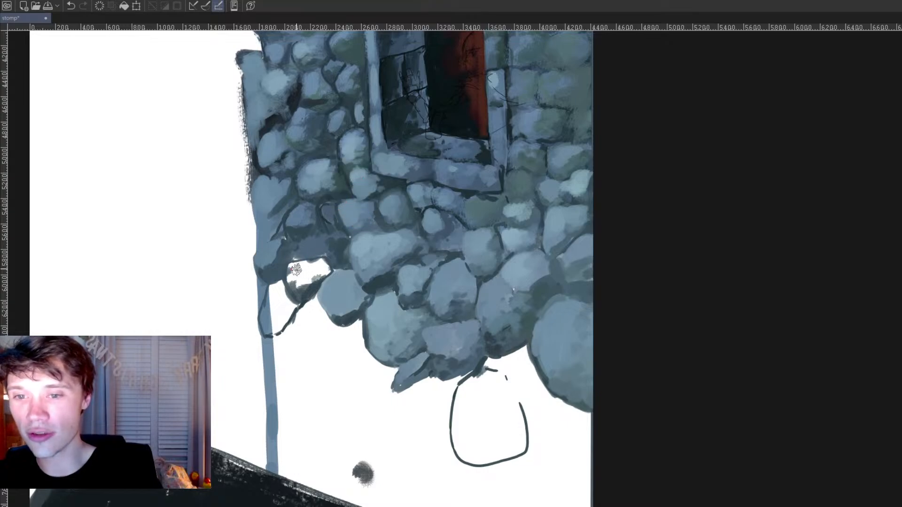
mouse_move(297, 264)
mouse_down()
mouse_move(296, 287)
mouse_move(312, 266)
mouse_move(320, 274)
mouse_move(327, 254)
mouse_move(327, 274)
mouse_up()
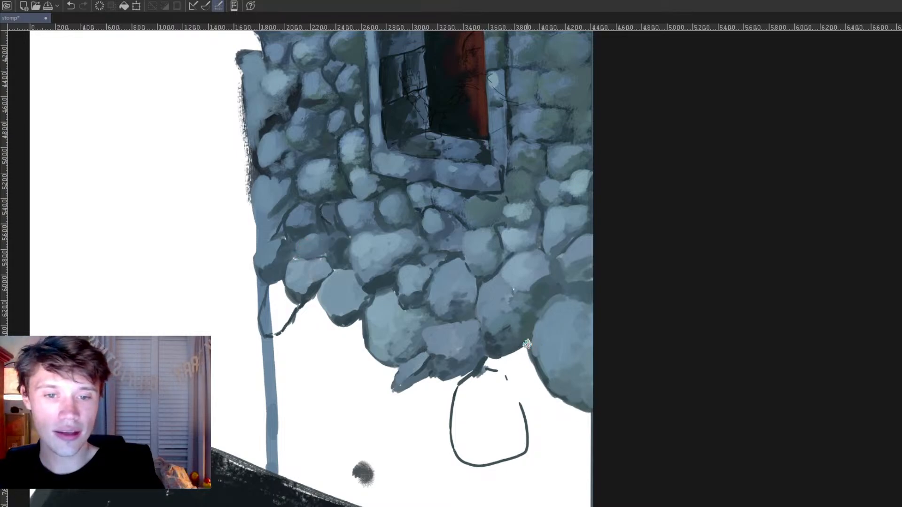
Step: Paint a small flat blue-grey stone beside the large edge stone, and soften the shadow under the round stone
mouse_move(518, 356)
mouse_down()
mouse_move(493, 368)
mouse_move(490, 356)
mouse_move(490, 365)
mouse_move(529, 362)
mouse_move(532, 376)
mouse_move(538, 349)
mouse_move(519, 358)
mouse_up()
alt+click(559, 341)
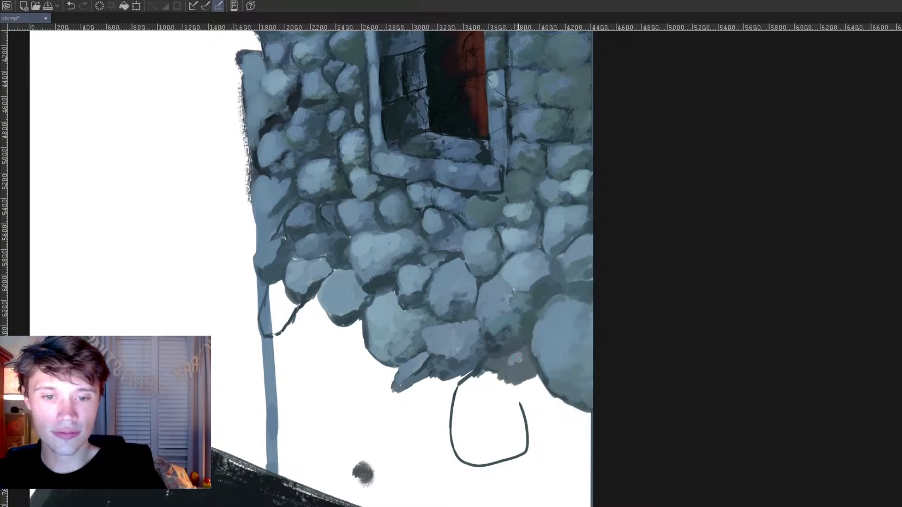
mouse_move(514, 354)
mouse_down()
mouse_move(523, 358)
mouse_move(506, 363)
mouse_move(518, 355)
mouse_move(521, 366)
mouse_move(526, 356)
mouse_up()
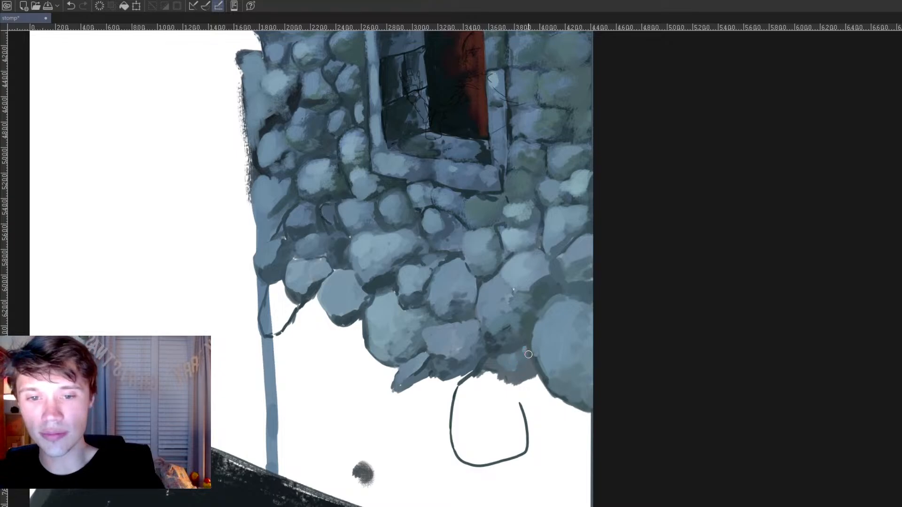
mouse_move(531, 354)
mouse_down()
mouse_move(521, 370)
mouse_move(502, 369)
mouse_move(518, 371)
mouse_up()
key(p)
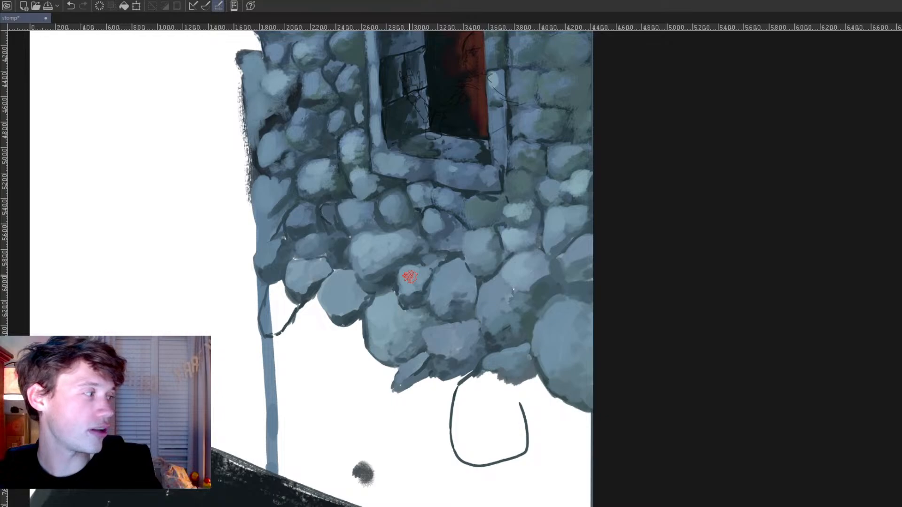
ctrl+click(350, 307)
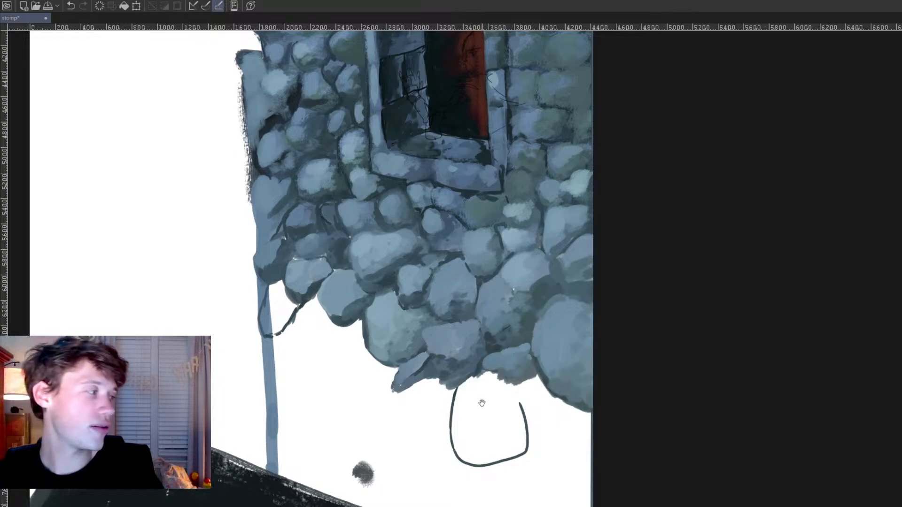
Step: Extend the large rounded stone's outline up to the flat stone and large edge stone, and start another large outline nearer the outer corner
mouse_move(482, 403)
mouse_down()
mouse_move(492, 374)
mouse_move(499, 372)
mouse_move(505, 397)
mouse_move(509, 389)
mouse_up()
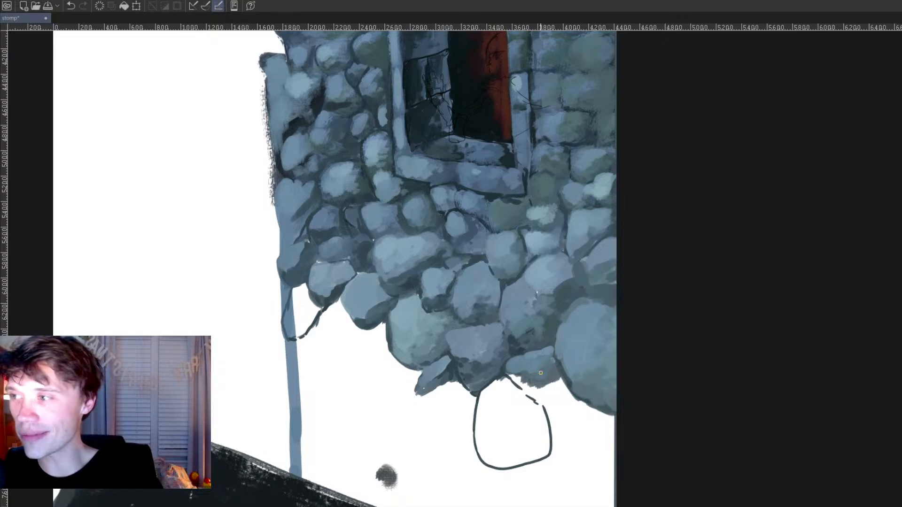
drag(538, 402, 572, 390)
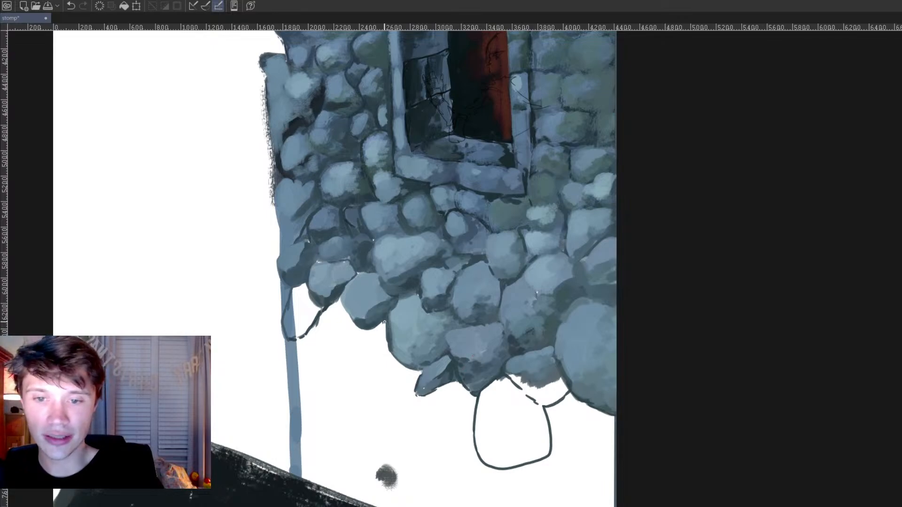
drag(348, 358, 346, 390)
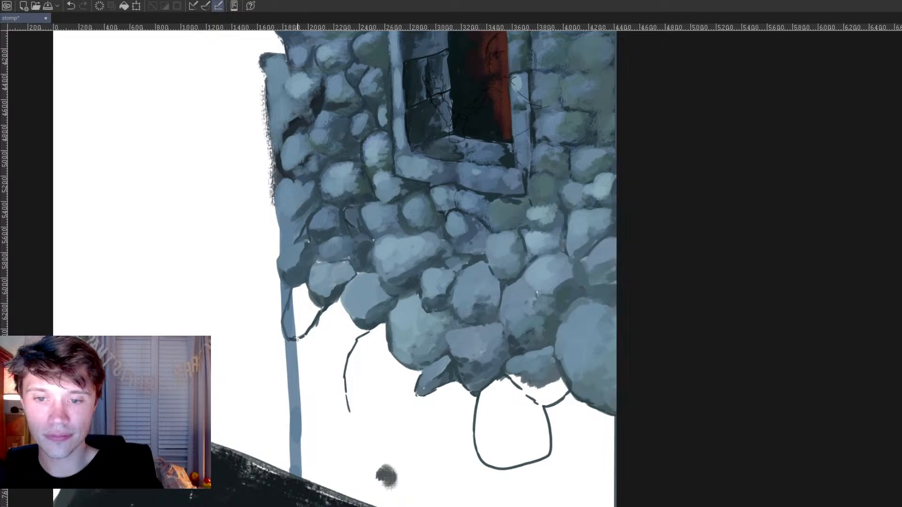
Step: Sketch dark outlines for two stacked corner stones along the wall's outer edge down to the dark slope
drag(285, 342, 290, 401)
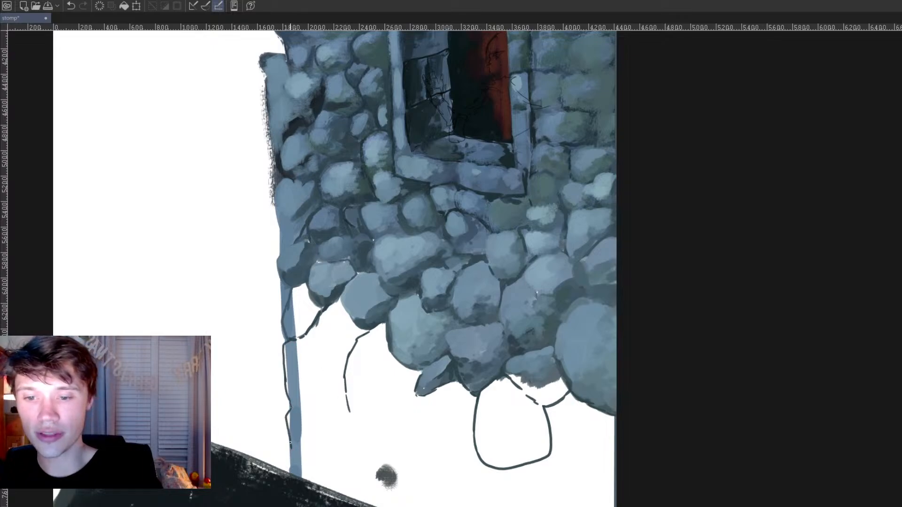
drag(321, 487, 348, 475)
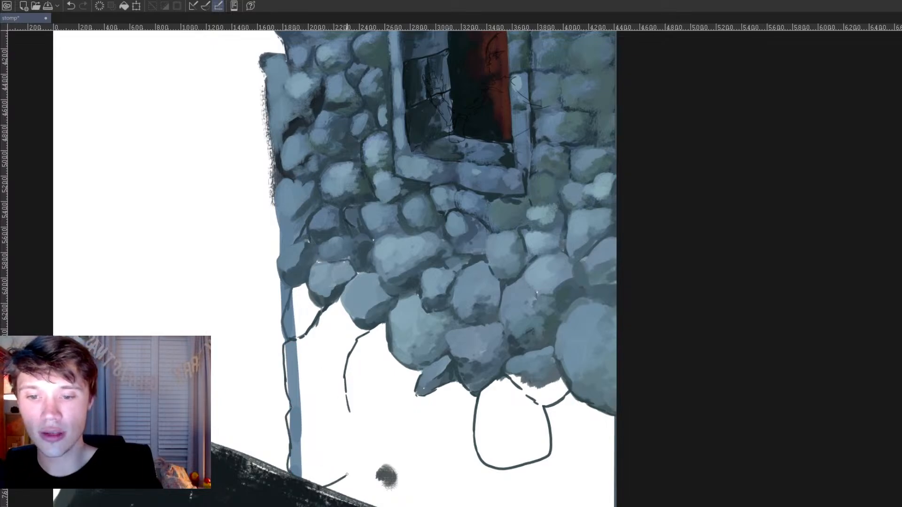
drag(330, 405, 353, 478)
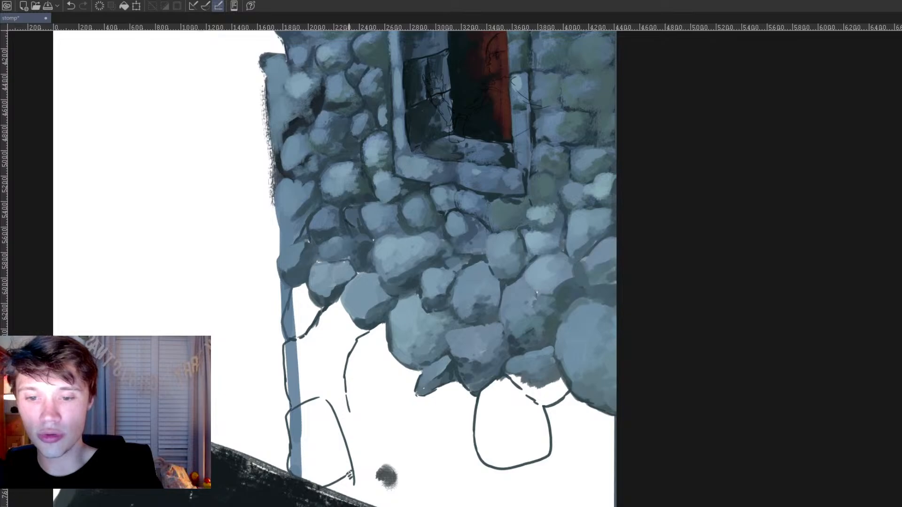
Step: Sketch small stones between the corner stones and the unfinished large outline, and close that large stone's underside
drag(329, 393, 342, 384)
mouse_move(343, 387)
mouse_down()
mouse_move(348, 399)
mouse_move(342, 356)
mouse_up()
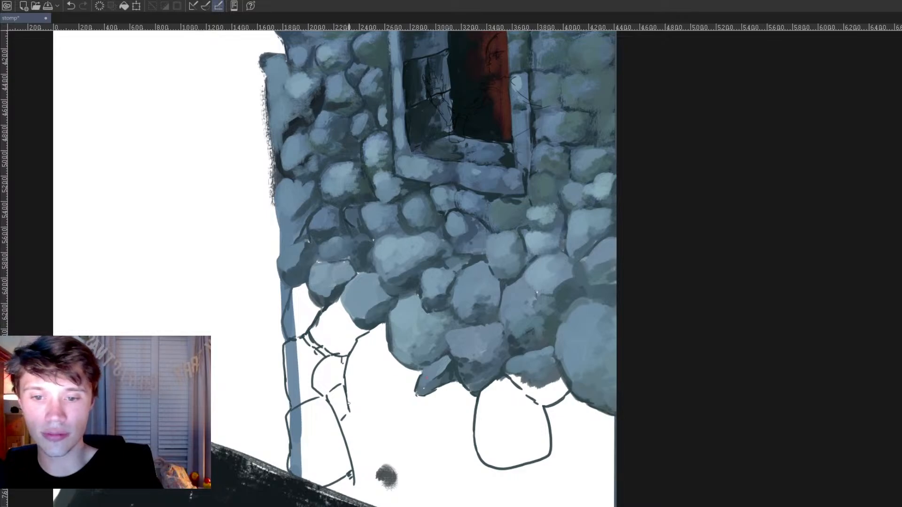
drag(398, 425, 421, 372)
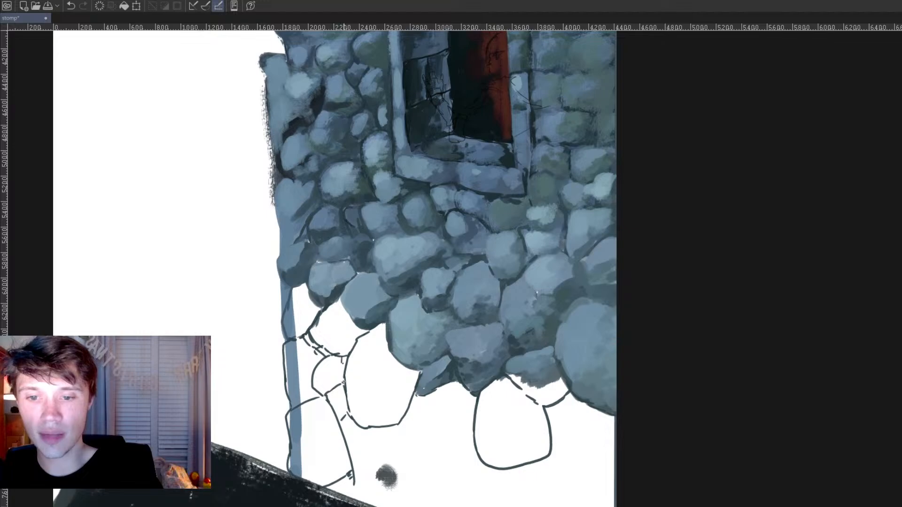
Step: Thicken the dark undersides of the newly outlined small and large stones, and save the painting
mouse_move(338, 379)
mouse_down()
mouse_move(317, 392)
mouse_move(343, 376)
mouse_move(338, 415)
mouse_move(396, 420)
mouse_move(408, 410)
mouse_up()
key(ctrl+s)
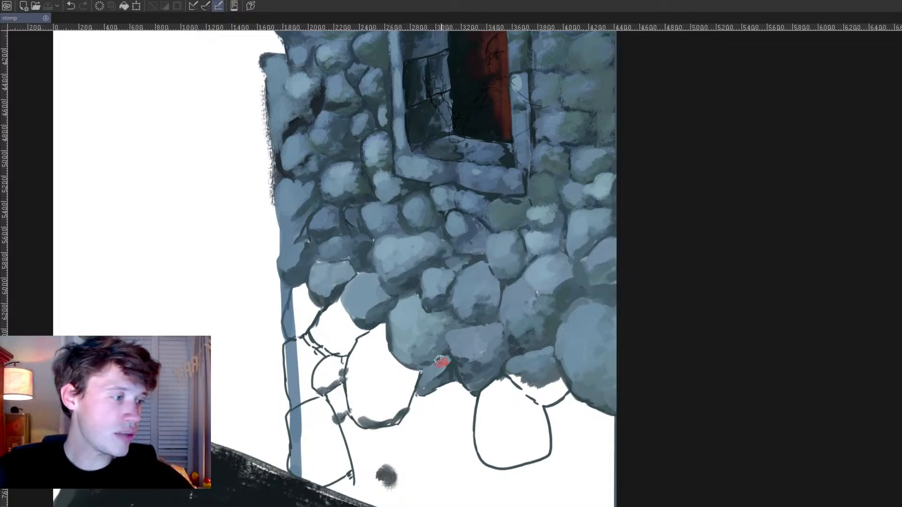
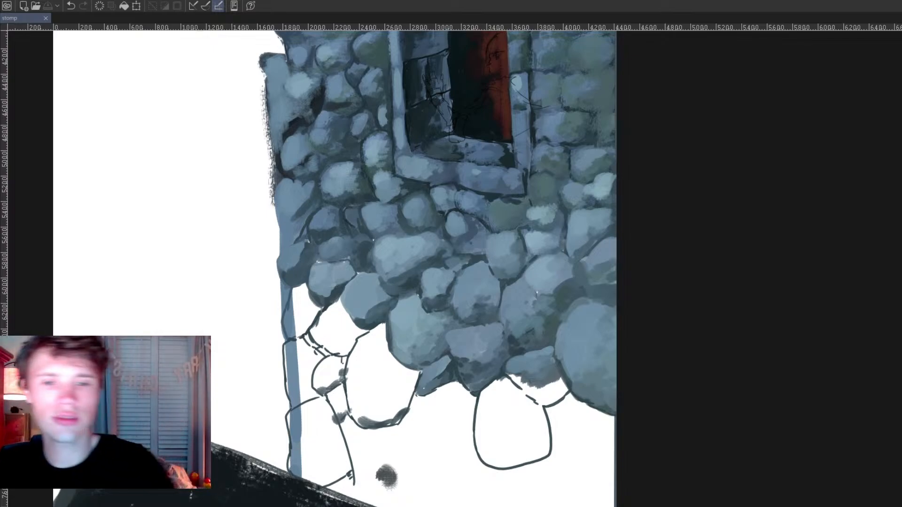
Step: Shade the upper and outer edge of the large outlined stone with dark and mid blue-grey tones
click(439, 420)
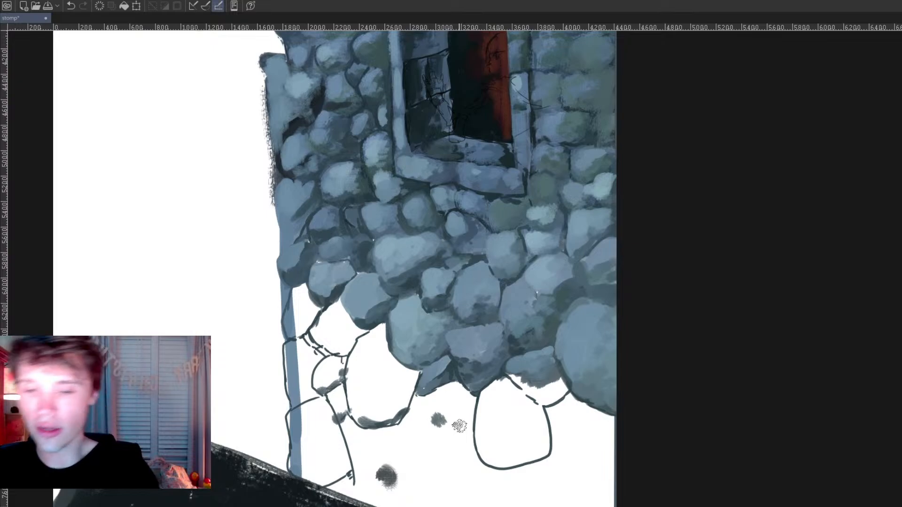
mouse_move(382, 328)
mouse_down()
mouse_move(352, 351)
mouse_move(344, 383)
mouse_up()
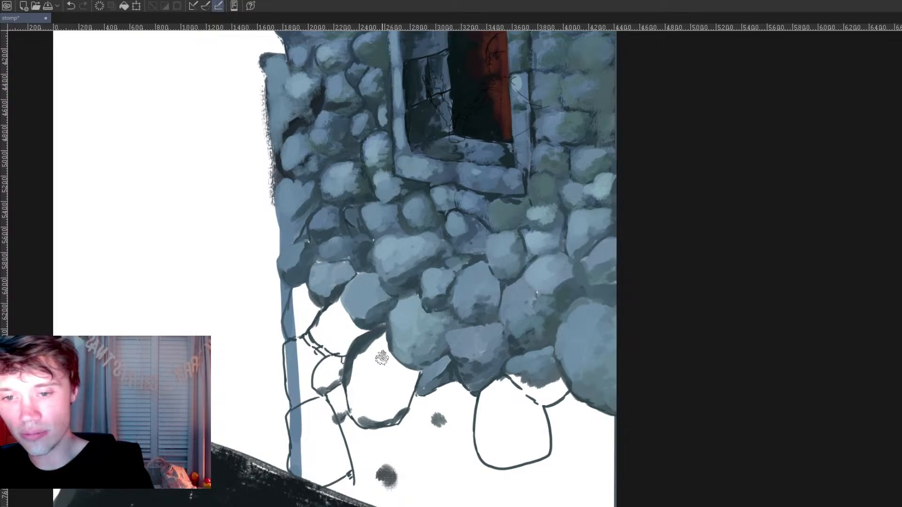
drag(358, 342, 363, 346)
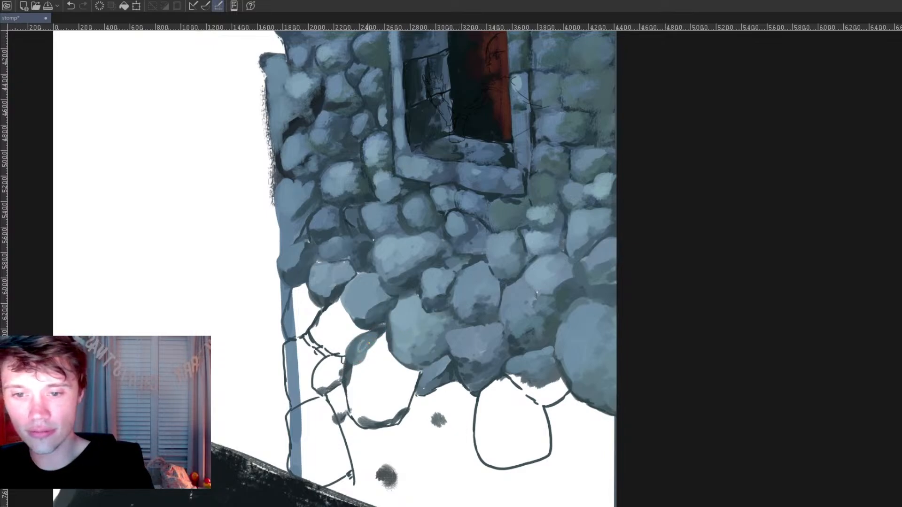
alt+click(428, 350)
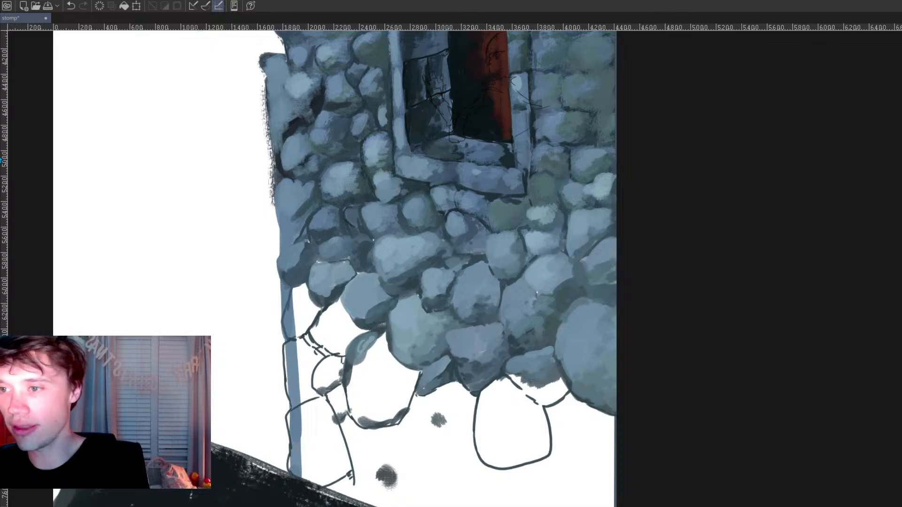
Step: Block in the stone above the large outlined stone and begin filling the large stone with blue-grey strokes
mouse_move(330, 325)
mouse_down()
mouse_move(315, 329)
mouse_move(339, 310)
mouse_move(359, 331)
mouse_move(329, 317)
mouse_move(340, 336)
mouse_up()
alt+click(365, 303)
drag(380, 297, 363, 389)
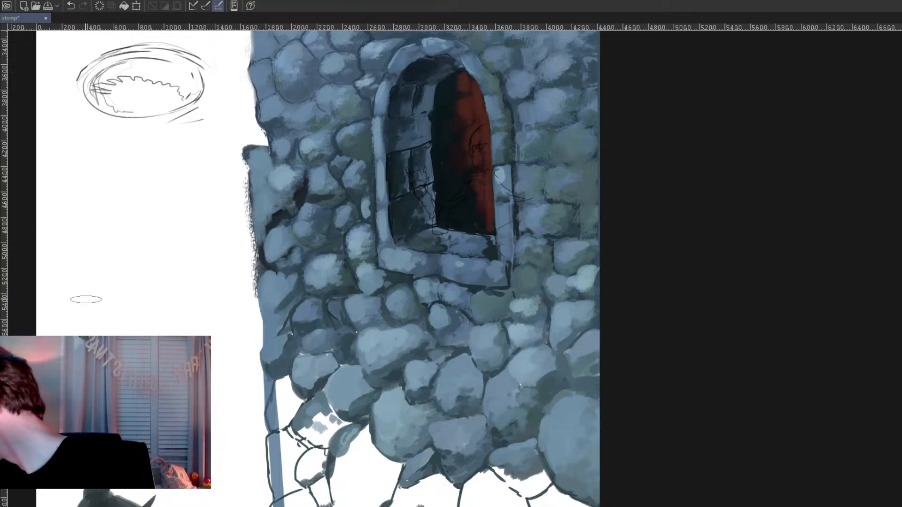
mouse_move(310, 420)
mouse_down()
mouse_move(364, 419)
mouse_move(355, 439)
mouse_move(358, 428)
mouse_move(348, 433)
mouse_move(342, 502)
mouse_up()
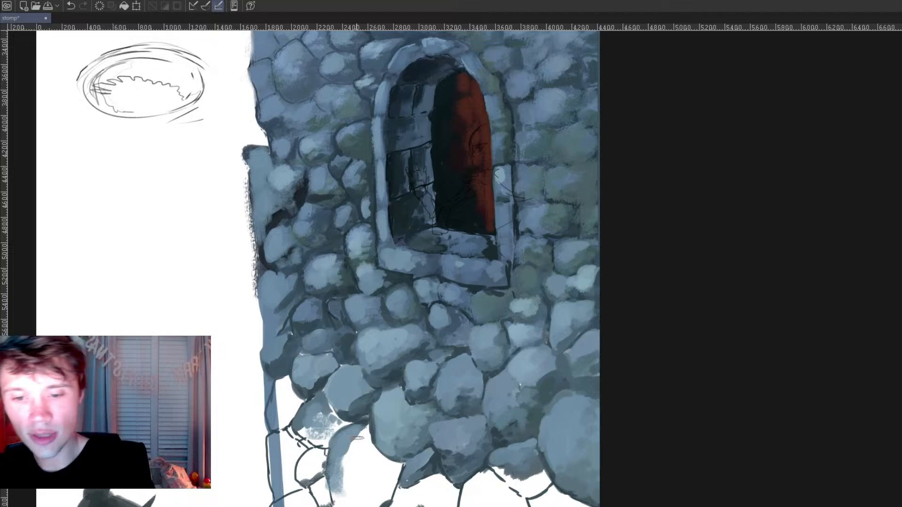
mouse_move(367, 444)
mouse_down()
mouse_move(348, 460)
mouse_move(353, 503)
mouse_up()
Step: Add a darker tone along the underside of the partly filled large stone
mouse_move(459, 464)
mouse_down()
mouse_move(434, 373)
mouse_move(395, 348)
mouse_up()
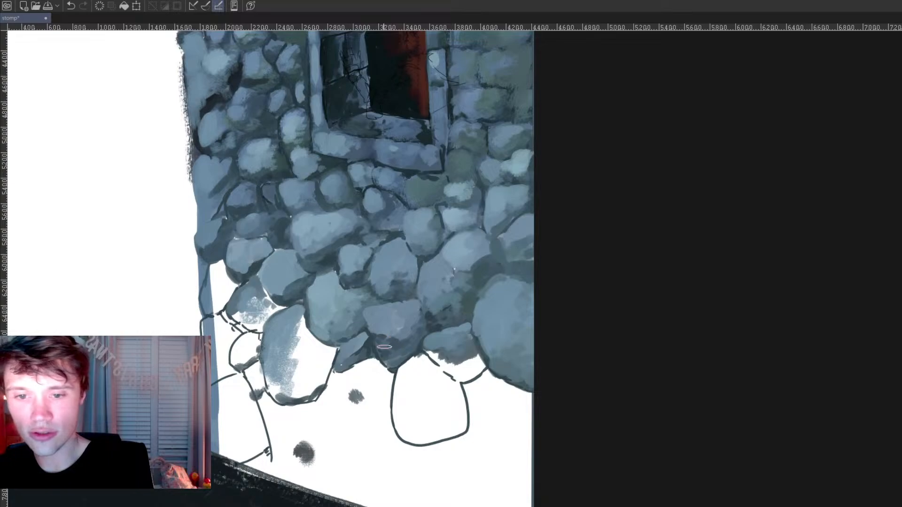
ctrl+click(385, 334)
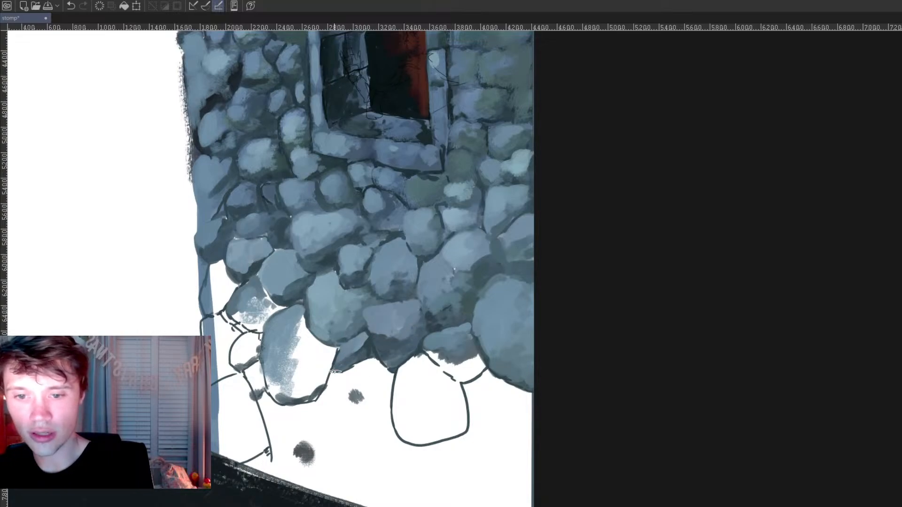
drag(267, 399, 319, 399)
Step: Fill the upper corner stones and the rounded stone below the flat stone in blue-grey, darkening the gap beside it
drag(393, 291, 438, 311)
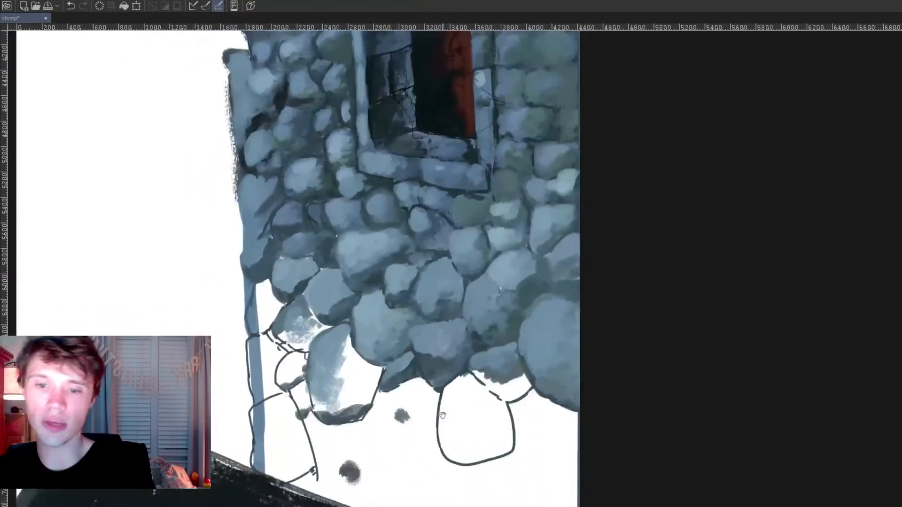
alt+click(285, 318)
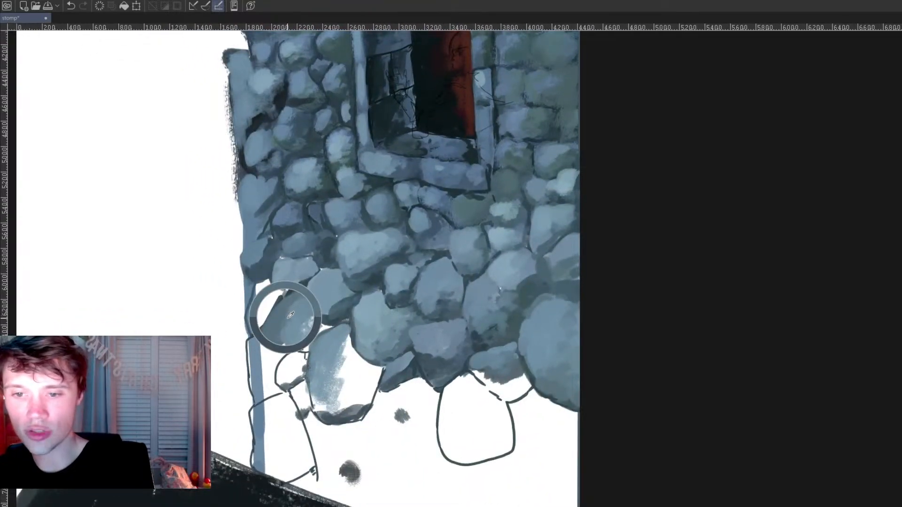
mouse_move(283, 322)
mouse_down()
mouse_move(303, 319)
mouse_move(303, 346)
mouse_move(303, 309)
mouse_move(327, 330)
mouse_move(291, 295)
mouse_move(250, 318)
mouse_move(264, 290)
mouse_move(277, 307)
mouse_up()
mouse_move(474, 381)
mouse_down()
mouse_move(456, 385)
mouse_move(452, 440)
mouse_move(457, 395)
mouse_move(483, 437)
mouse_move(493, 411)
mouse_move(505, 434)
mouse_move(464, 450)
mouse_move(479, 443)
mouse_move(497, 451)
mouse_move(507, 432)
mouse_move(484, 377)
mouse_move(507, 374)
mouse_move(485, 379)
mouse_move(516, 400)
mouse_move(510, 382)
mouse_move(487, 378)
mouse_move(520, 374)
mouse_move(511, 396)
mouse_move(520, 372)
mouse_move(526, 387)
mouse_move(398, 476)
mouse_up()
mouse_move(406, 456)
mouse_down()
mouse_move(412, 482)
mouse_move(485, 399)
mouse_up()
mouse_move(325, 361)
mouse_down()
mouse_move(318, 350)
mouse_move(333, 355)
mouse_up()
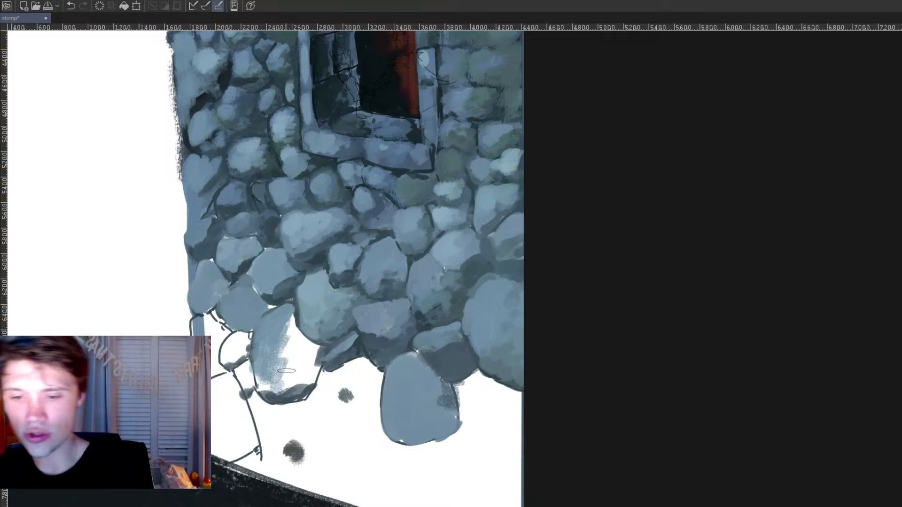
Step: Thicken the dark underside of the large stone and the inner edge of the lowest corner stone
alt+click(283, 400)
mouse_move(292, 397)
mouse_down()
mouse_move(321, 363)
mouse_move(309, 389)
mouse_up()
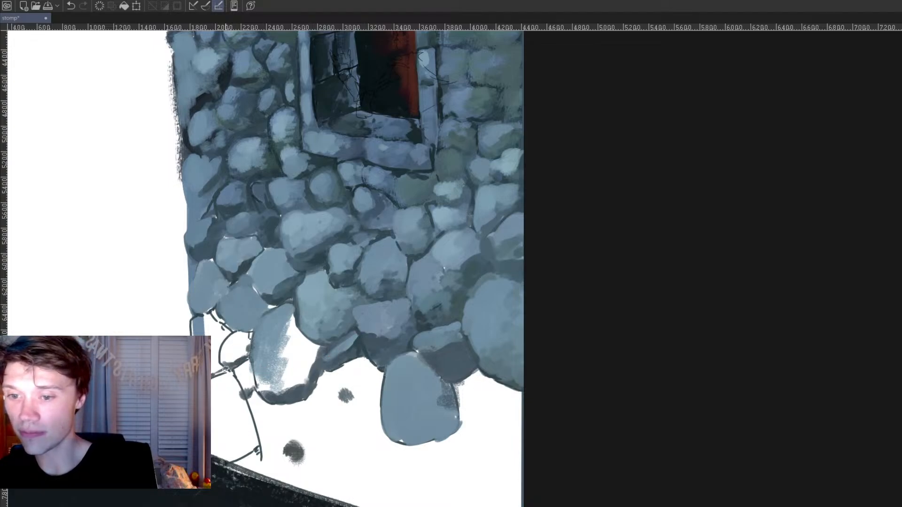
mouse_move(232, 376)
mouse_down()
mouse_move(257, 454)
mouse_move(232, 463)
mouse_up()
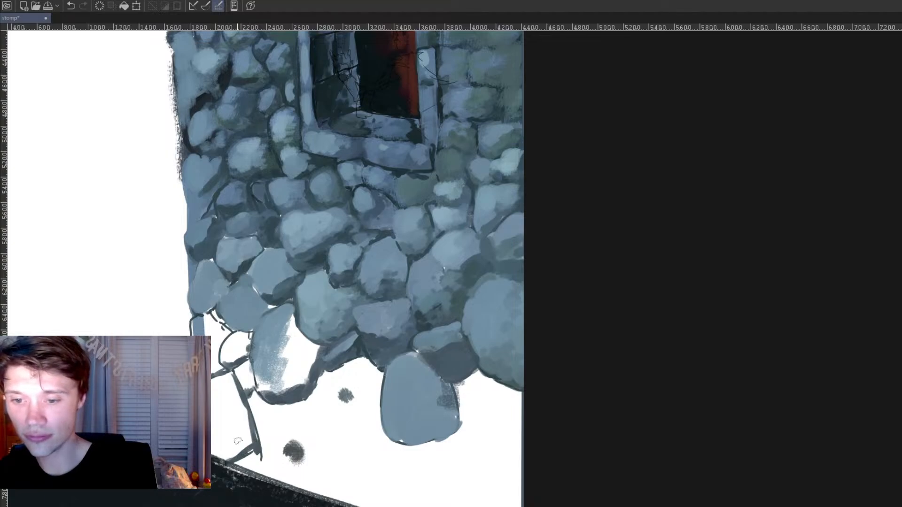
Step: Fill the rest of the large stone, the small stones beside it and the lower corner stones with blue-grey
alt+click(275, 321)
mouse_move(218, 385)
mouse_down()
mouse_move(198, 389)
mouse_move(228, 379)
mouse_move(212, 435)
mouse_move(227, 451)
mouse_move(245, 423)
mouse_move(249, 447)
mouse_move(229, 379)
mouse_up()
mouse_move(206, 322)
mouse_down()
mouse_move(217, 368)
mouse_move(237, 342)
mouse_move(240, 358)
mouse_move(242, 333)
mouse_move(253, 360)
mouse_move(239, 370)
mouse_move(248, 366)
mouse_move(249, 383)
mouse_move(271, 370)
mouse_move(263, 392)
mouse_move(287, 360)
mouse_move(289, 389)
mouse_move(302, 386)
mouse_move(309, 347)
mouse_move(287, 321)
mouse_move(301, 343)
mouse_move(293, 333)
mouse_move(279, 347)
mouse_move(279, 367)
mouse_move(328, 336)
mouse_move(278, 375)
mouse_move(287, 393)
mouse_move(339, 340)
mouse_move(281, 377)
mouse_up()
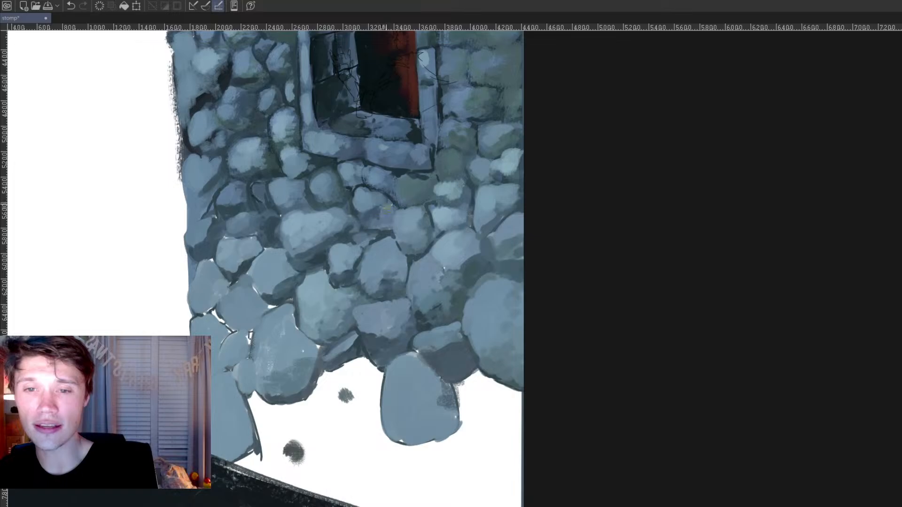
Step: Darken the joint along the lower edge of the angular stone above the large blue-grey stone
alt+click(416, 189)
drag(421, 241, 363, 436)
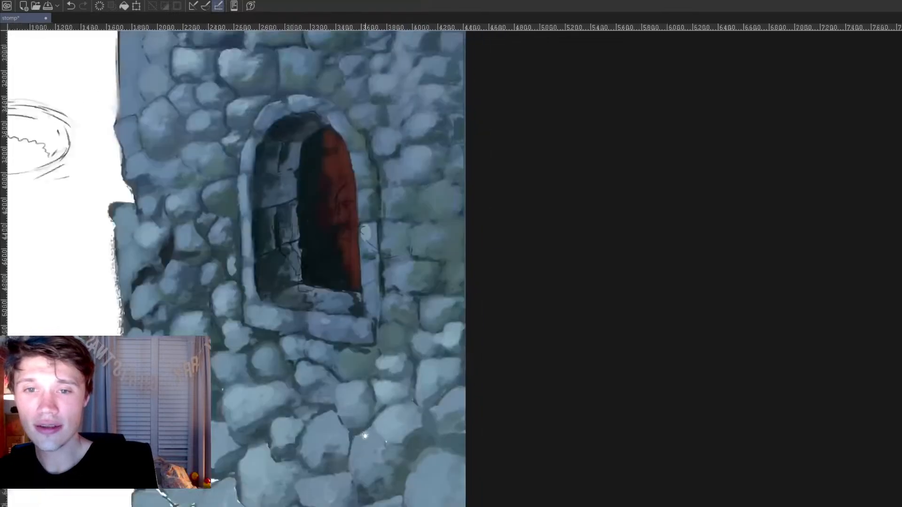
alt+click(366, 249)
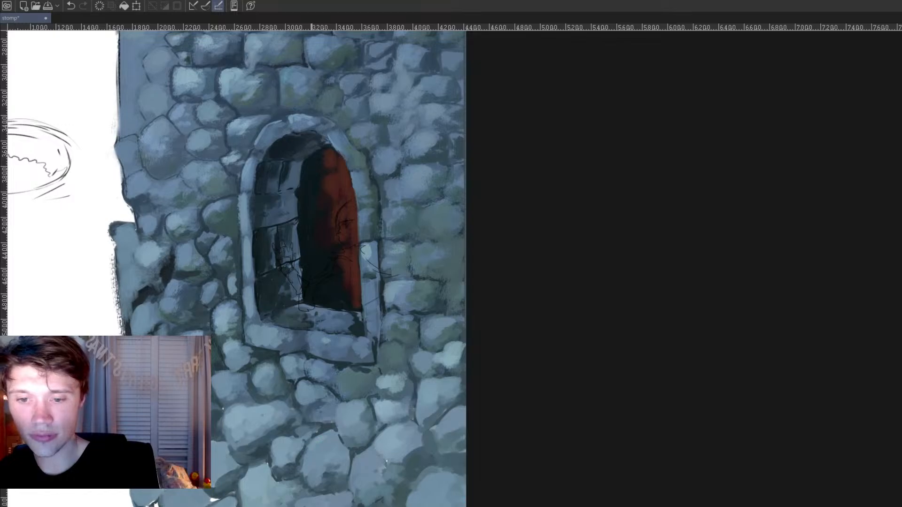
drag(340, 466, 355, 387)
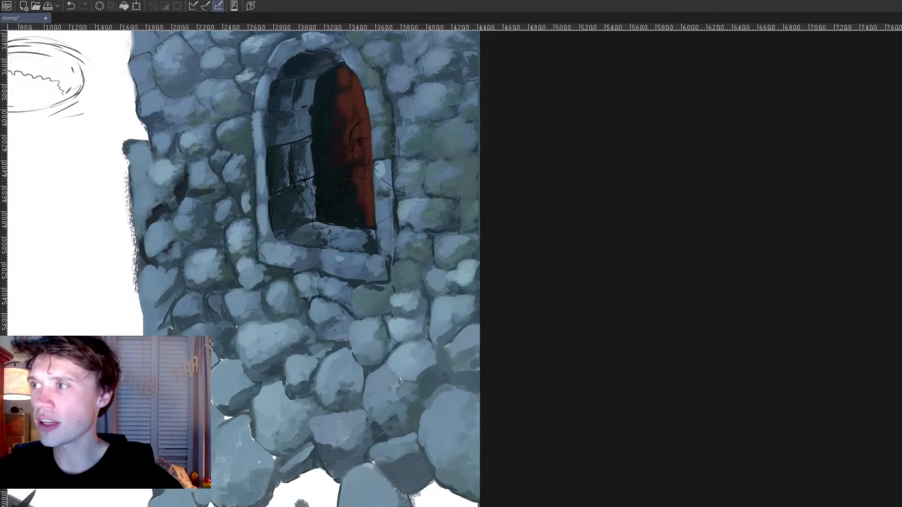
drag(399, 455, 487, 431)
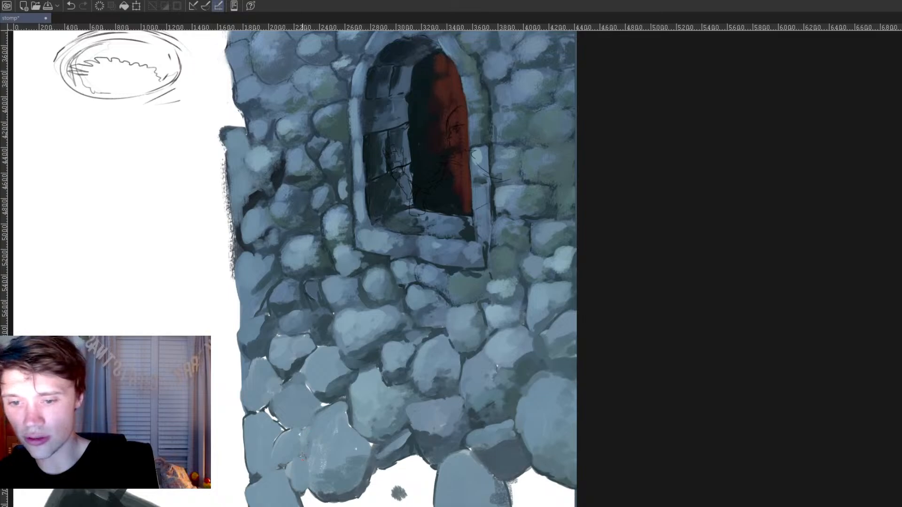
scroll(339, 432, down, 1)
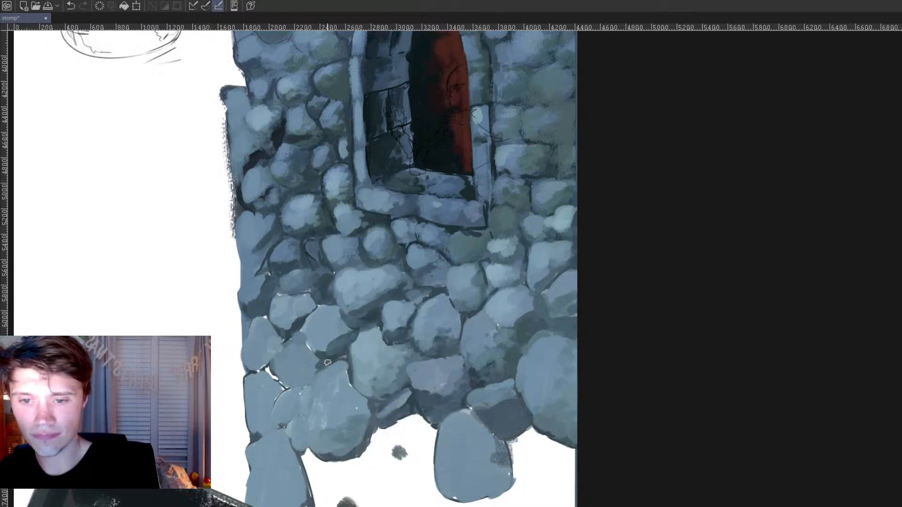
drag(306, 341, 324, 358)
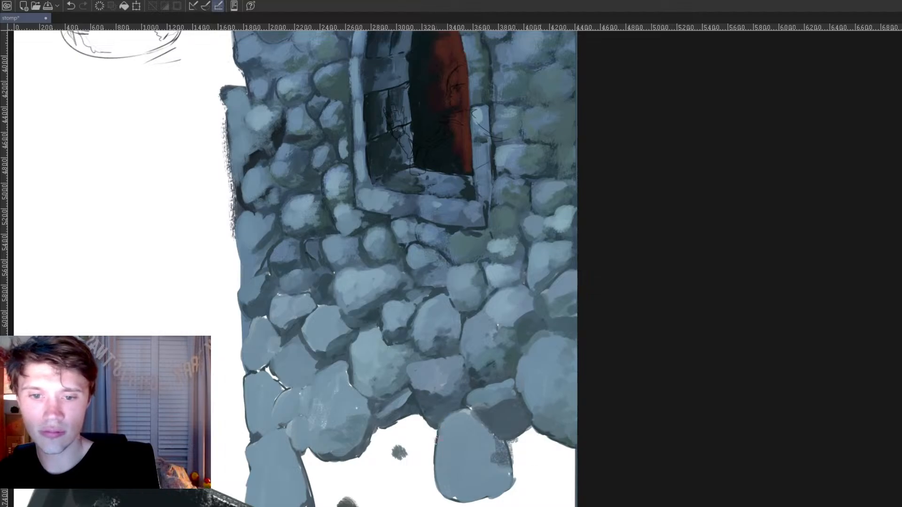
Step: Shade the rounded stone's shadowed side and paint lighter mid-tones into the dark gap beneath the flat stone
mouse_move(490, 484)
mouse_down()
mouse_move(500, 448)
mouse_move(509, 478)
mouse_move(457, 481)
mouse_up()
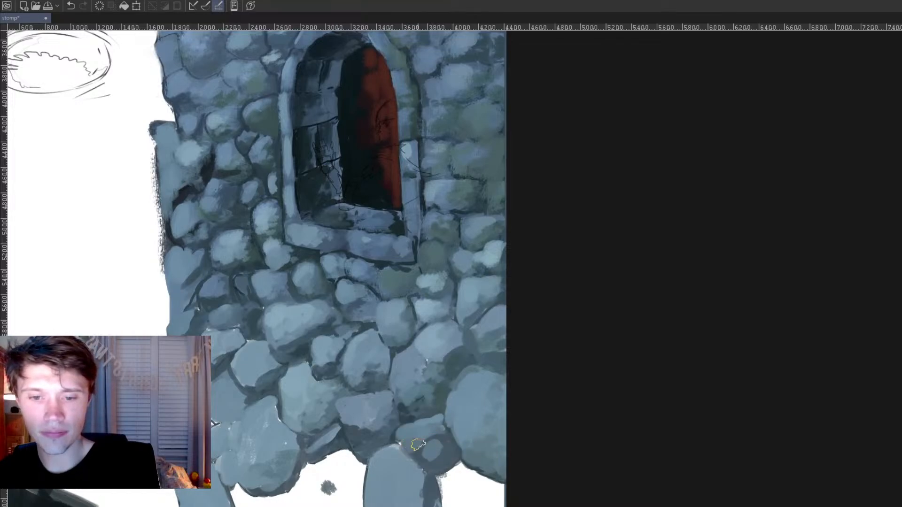
drag(423, 449, 440, 454)
drag(487, 473, 528, 434)
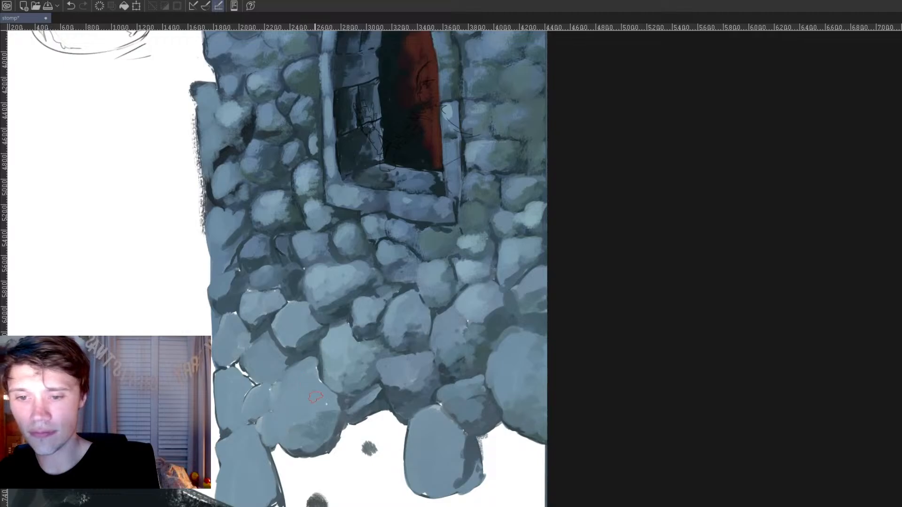
drag(413, 451, 443, 467)
Step: Fill the remaining white area at the wall's base with blue-grey down to the dark slope
scroll(514, 385, down, 3)
scroll(514, 386, down, 5)
scroll(481, 366, up, 5)
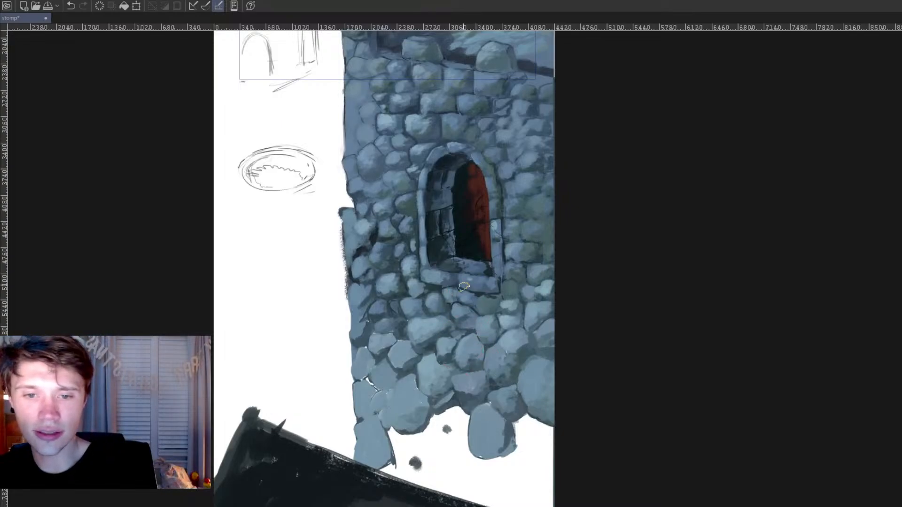
mouse_move(464, 404)
mouse_down()
mouse_move(443, 418)
mouse_move(453, 410)
mouse_move(462, 459)
mouse_move(406, 439)
mouse_move(398, 447)
mouse_move(394, 434)
mouse_move(404, 463)
mouse_move(408, 439)
mouse_move(421, 443)
mouse_move(389, 470)
mouse_move(406, 472)
mouse_move(426, 443)
mouse_move(444, 452)
mouse_move(457, 442)
mouse_move(465, 479)
mouse_move(477, 464)
mouse_move(502, 465)
mouse_move(534, 430)
mouse_move(547, 433)
mouse_move(530, 435)
mouse_move(529, 450)
mouse_move(504, 459)
mouse_move(469, 498)
mouse_move(526, 461)
mouse_move(515, 492)
mouse_move(546, 448)
mouse_move(536, 484)
mouse_move(554, 486)
mouse_up()
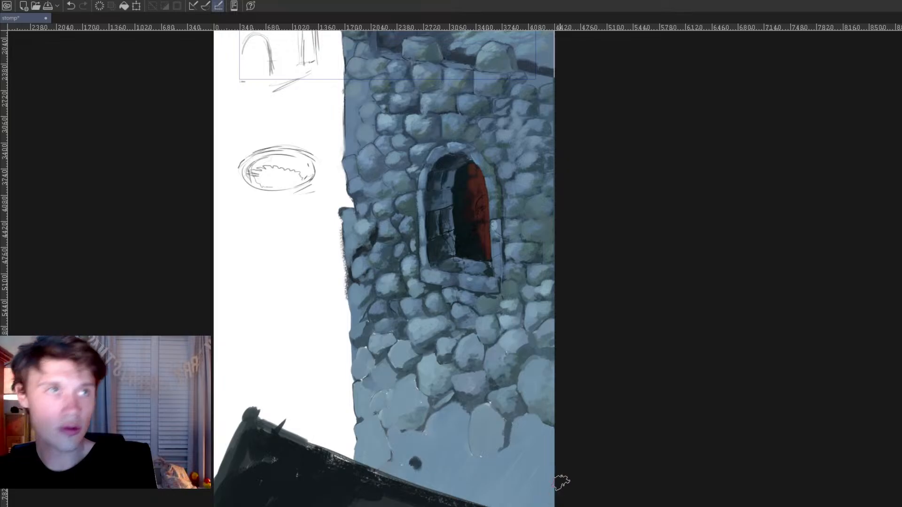
Step: Outline two large rounded stones in the filled base area and darken the joints between and beside them
scroll(568, 292, up, 4)
drag(530, 483, 606, 418)
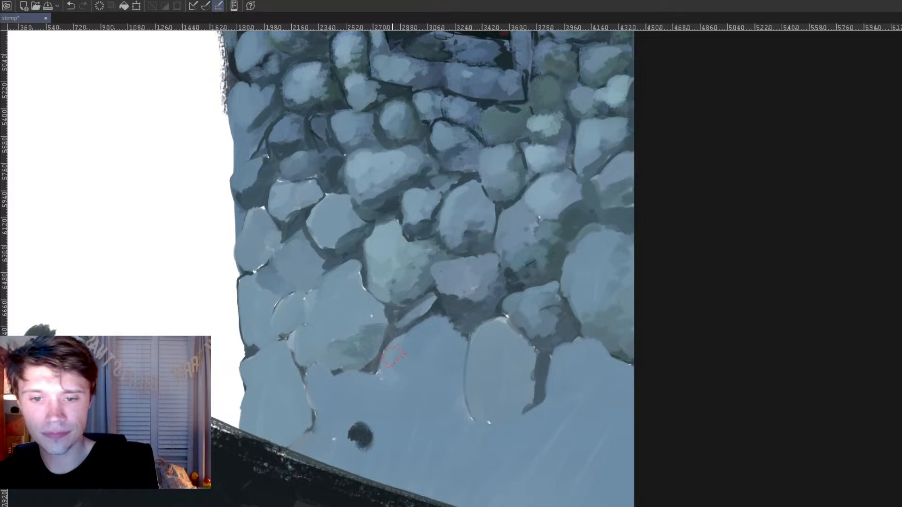
mouse_move(378, 371)
mouse_down()
mouse_move(421, 416)
mouse_move(470, 413)
mouse_move(488, 424)
mouse_move(539, 413)
mouse_up()
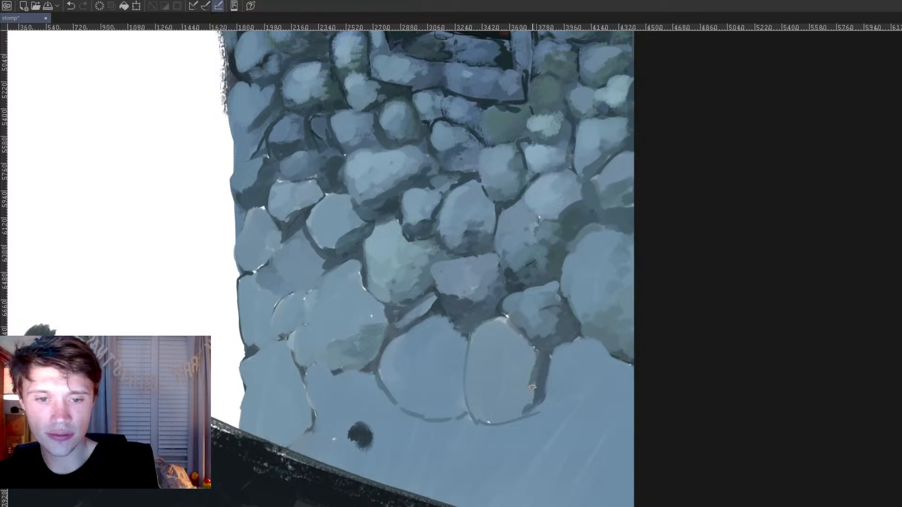
mouse_move(544, 362)
mouse_down()
mouse_move(519, 404)
mouse_move(543, 373)
mouse_up()
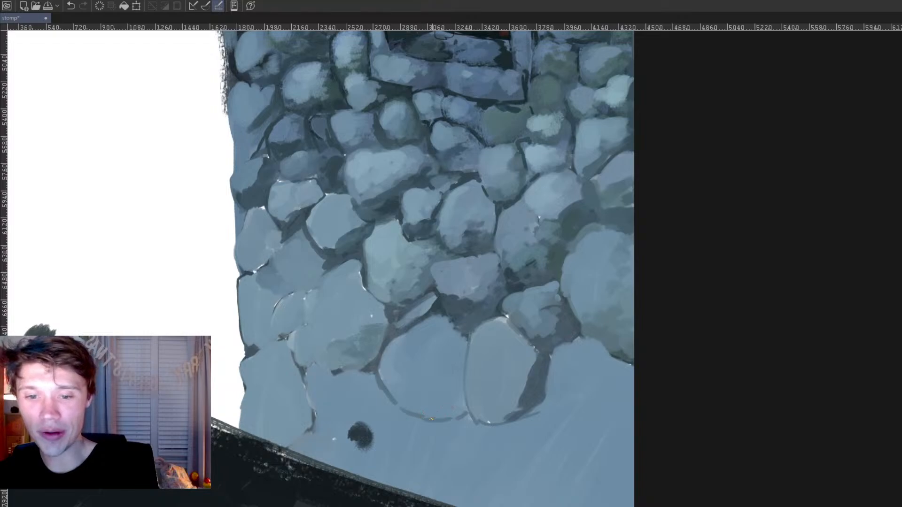
drag(464, 413, 464, 382)
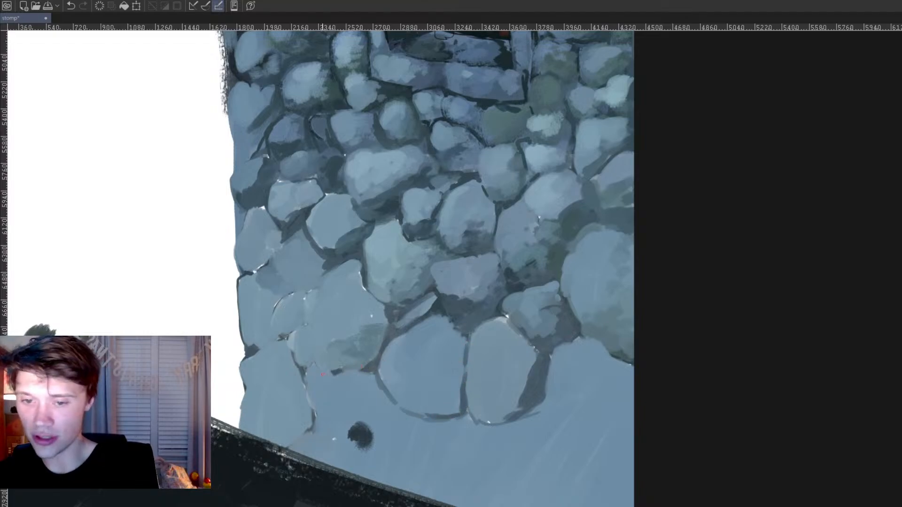
Step: Outline small stones beside the lowest corner stone down to the slope and define that corner stone's outer and upper edges
drag(306, 376, 317, 412)
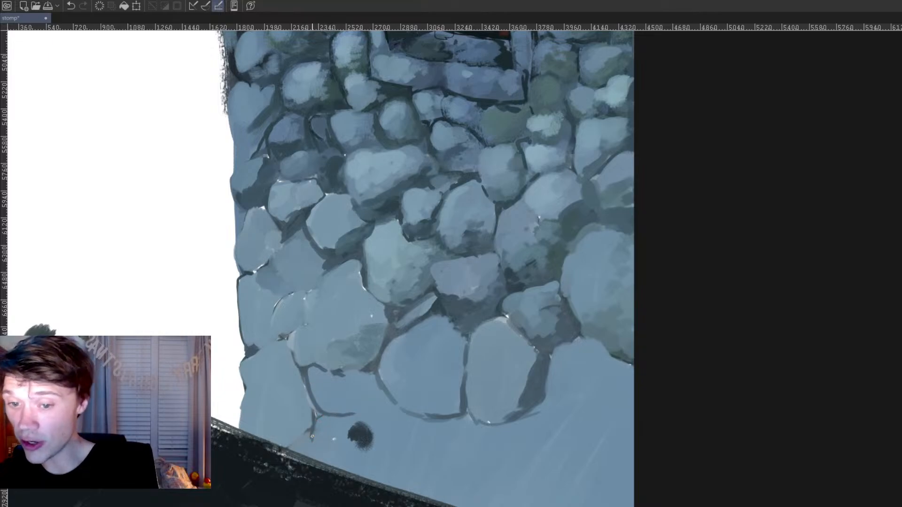
drag(312, 437, 318, 463)
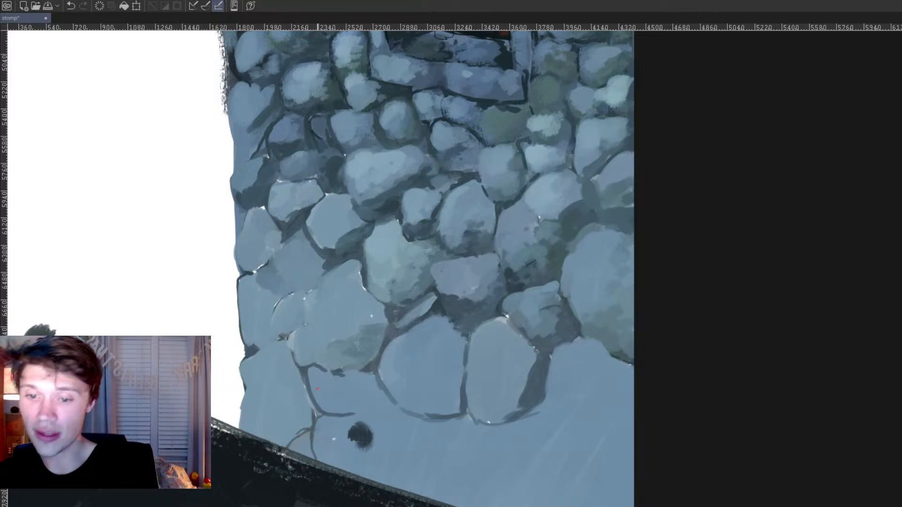
drag(242, 366, 240, 429)
drag(254, 351, 280, 344)
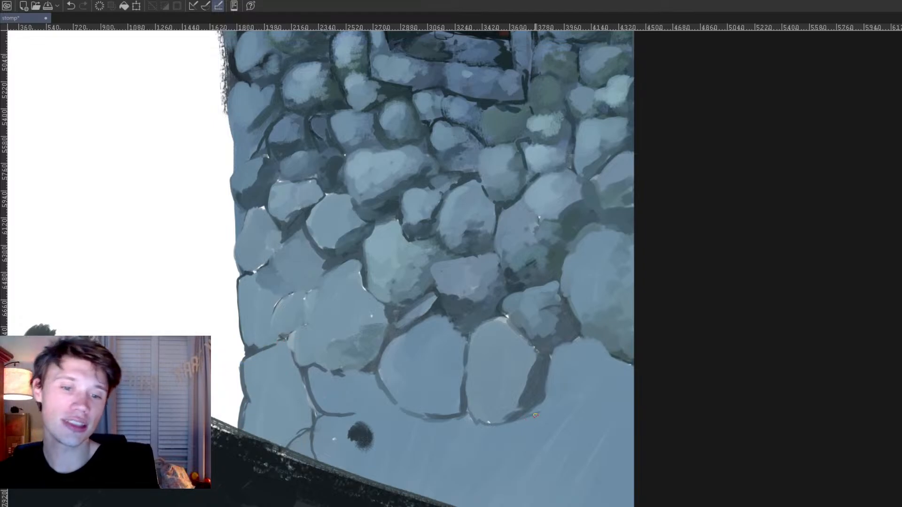
Step: Outline small stones and a wide stone's underside near the canvas edge, and shade the wide stone's base dark green-grey
drag(517, 429, 539, 464)
mouse_move(543, 419)
mouse_down()
mouse_move(557, 434)
mouse_move(566, 411)
mouse_move(562, 426)
mouse_move(568, 415)
mouse_move(658, 415)
mouse_up()
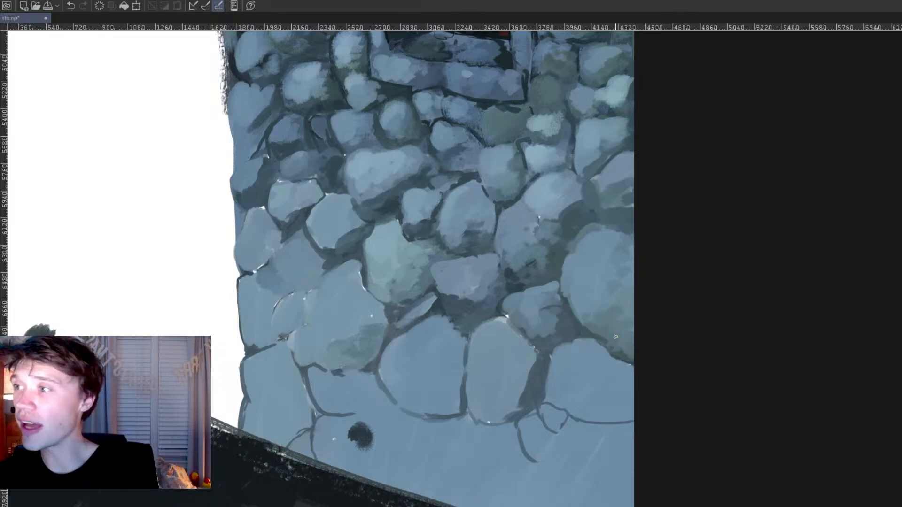
mouse_move(568, 411)
mouse_down()
mouse_move(610, 406)
mouse_move(632, 418)
mouse_move(599, 398)
mouse_move(632, 399)
mouse_up()
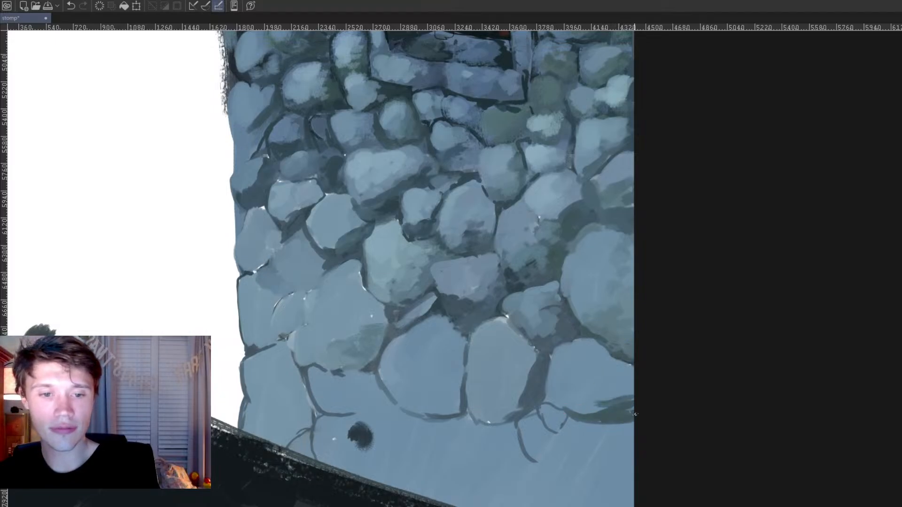
scroll(659, 303, down, 9)
drag(558, 267, 460, 364)
scroll(475, 365, up, 1)
scroll(421, 392, down, 4)
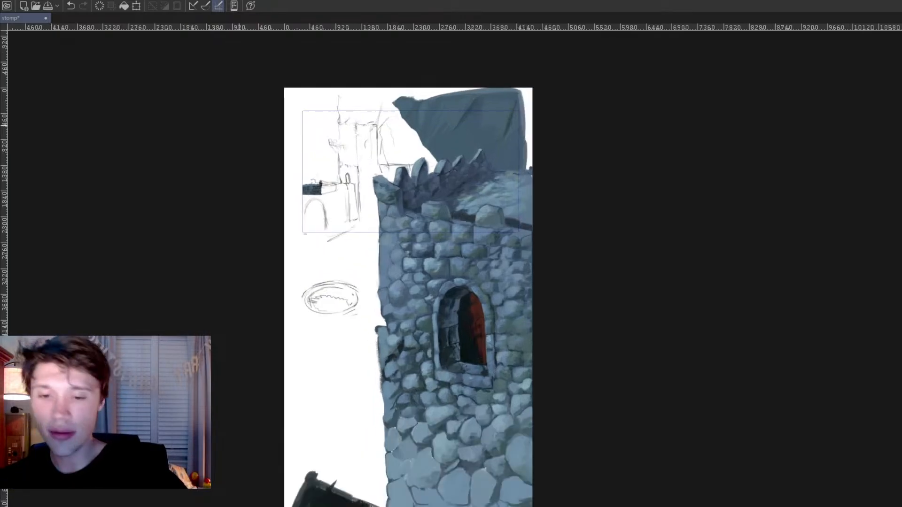
scroll(447, 338, up, 4)
scroll(446, 339, up, 2)
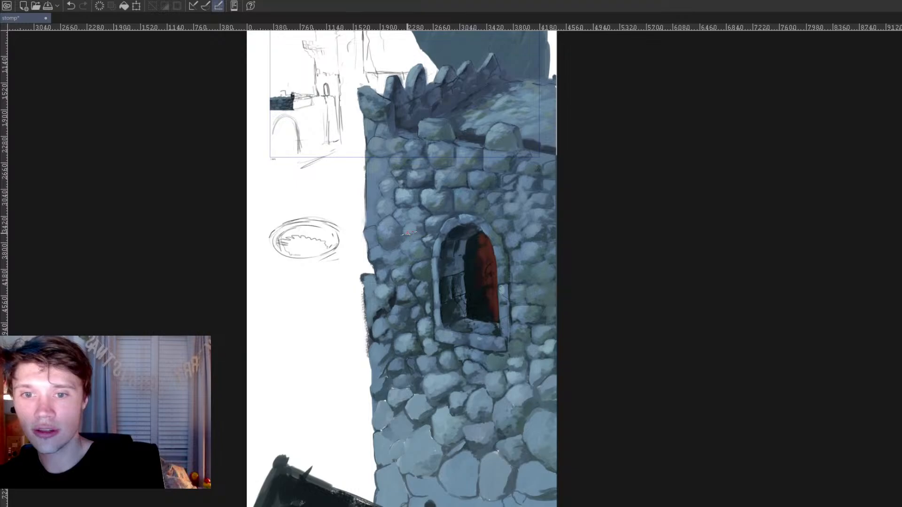
Step: Examine the stone wall around the window, from the battlements down to the lower stones
alt+click(476, 205)
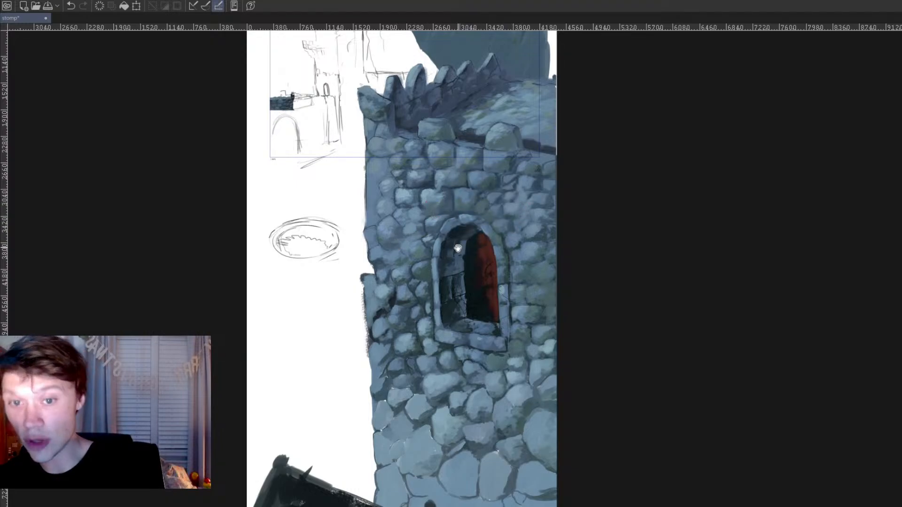
drag(458, 248, 430, 292)
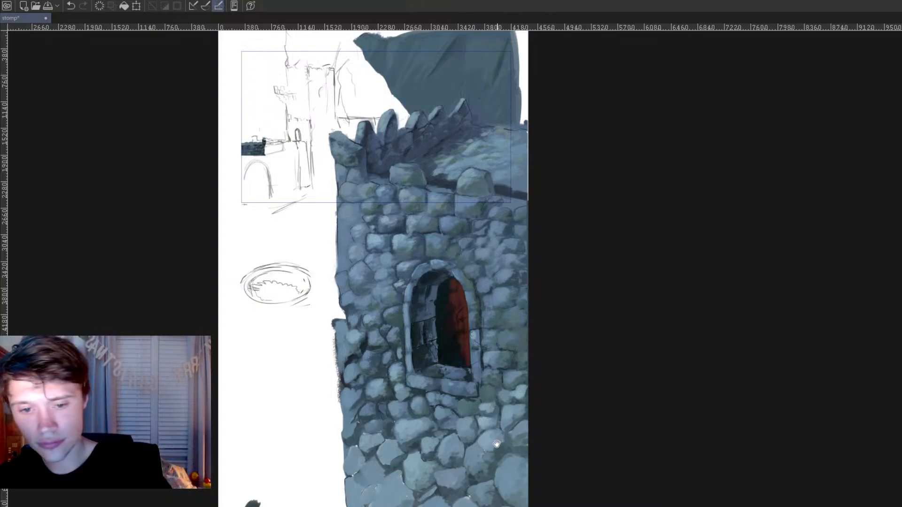
drag(496, 425, 491, 384)
scroll(341, 324, up, 1)
scroll(340, 308, up, 3)
mouse_move(346, 330)
mouse_down()
mouse_move(340, 307)
mouse_move(362, 256)
mouse_up()
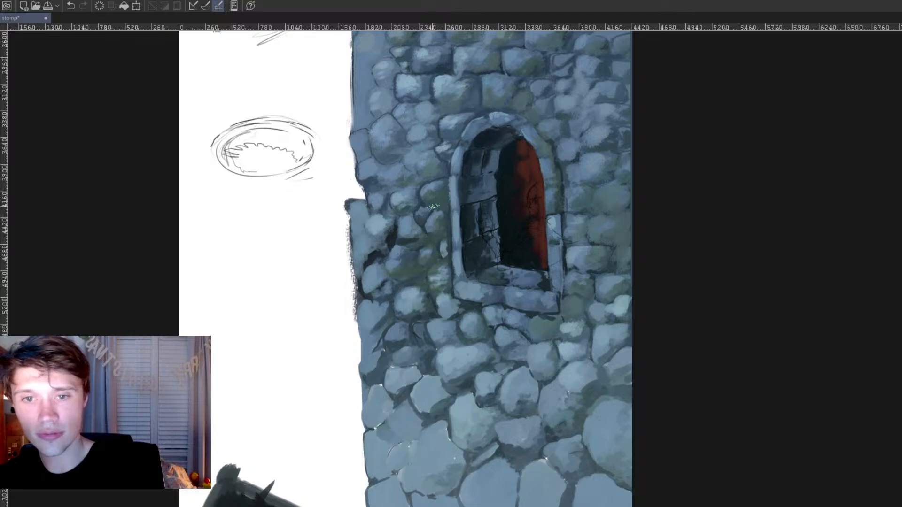
drag(499, 325, 465, 506)
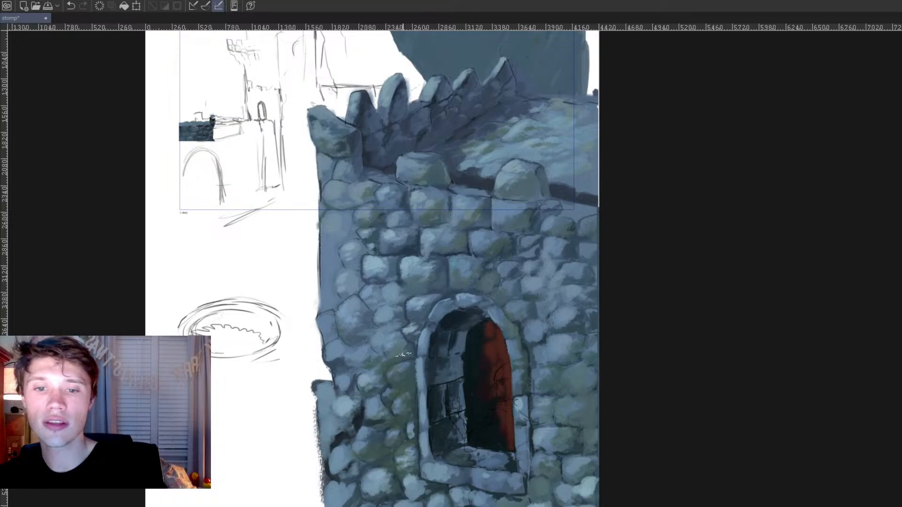
scroll(387, 268, down, 5)
drag(418, 312, 401, 273)
scroll(403, 290, up, 3)
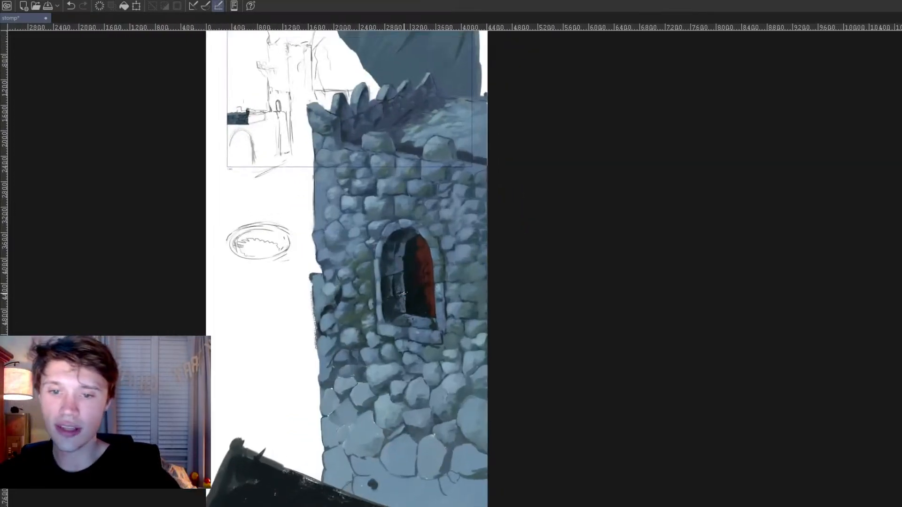
Step: Soften dark joints and repaint stones in mossy blue-grey between the window and the wall's outer left edge, and save the painting
alt+click(348, 290)
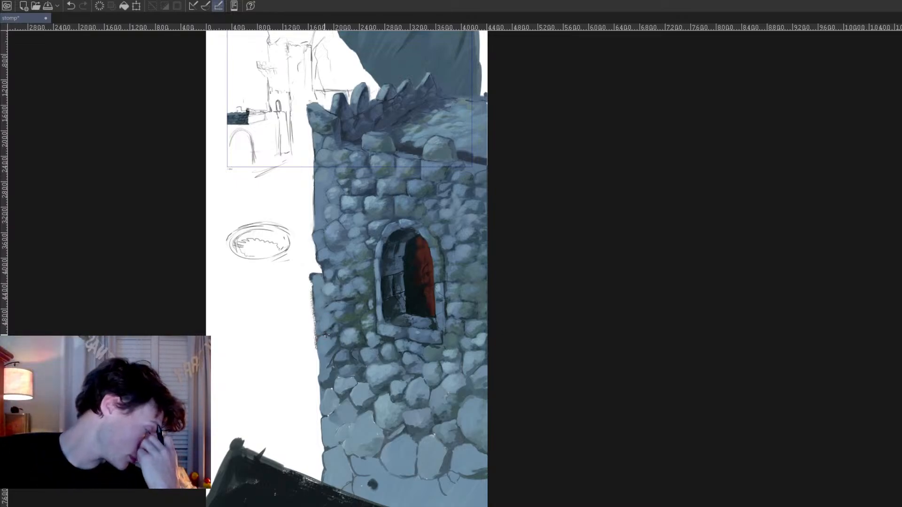
ctrl+click(362, 316)
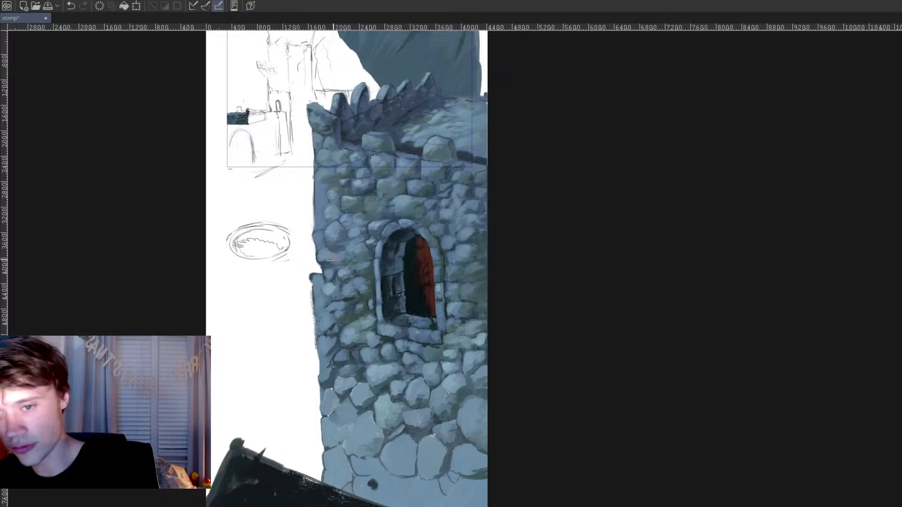
drag(325, 276, 332, 320)
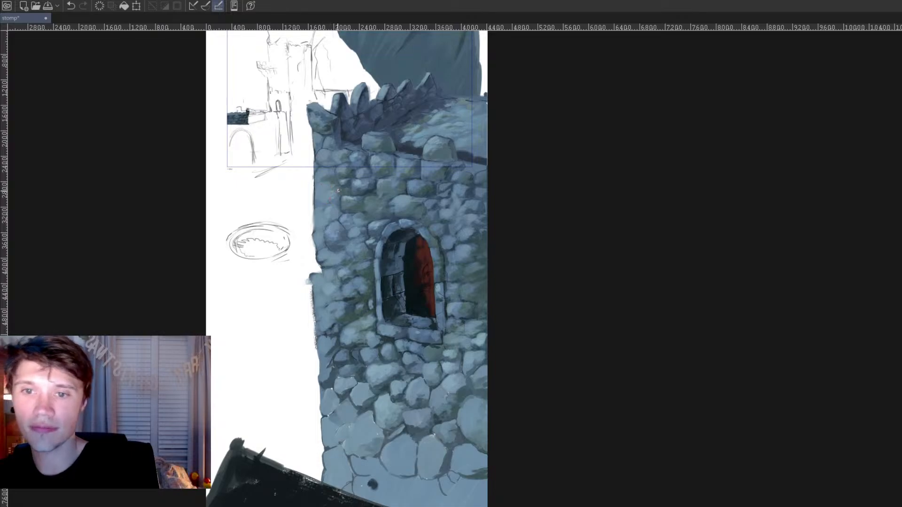
alt+click(348, 206)
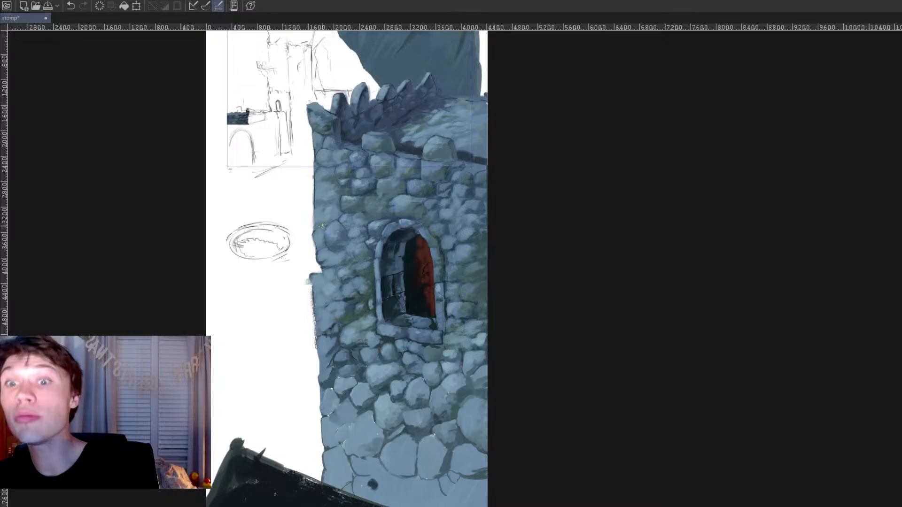
scroll(475, 362, down, 4)
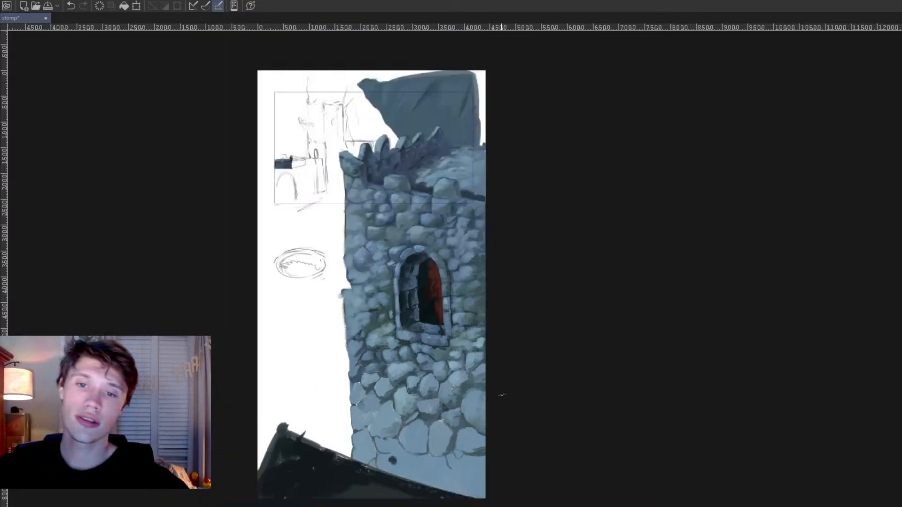
key(ctrl+s)
scroll(435, 360, up, 1)
drag(412, 359, 428, 359)
scroll(429, 360, up, 1)
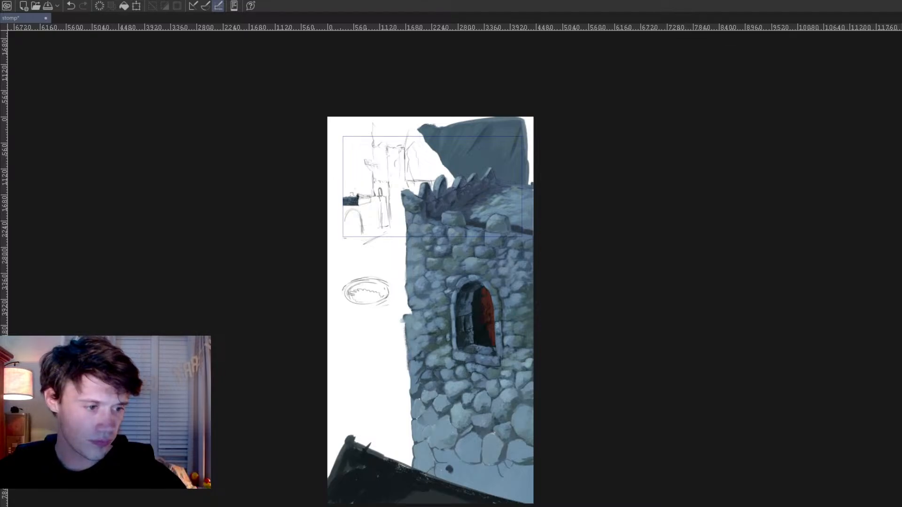
scroll(336, 269, up, 2)
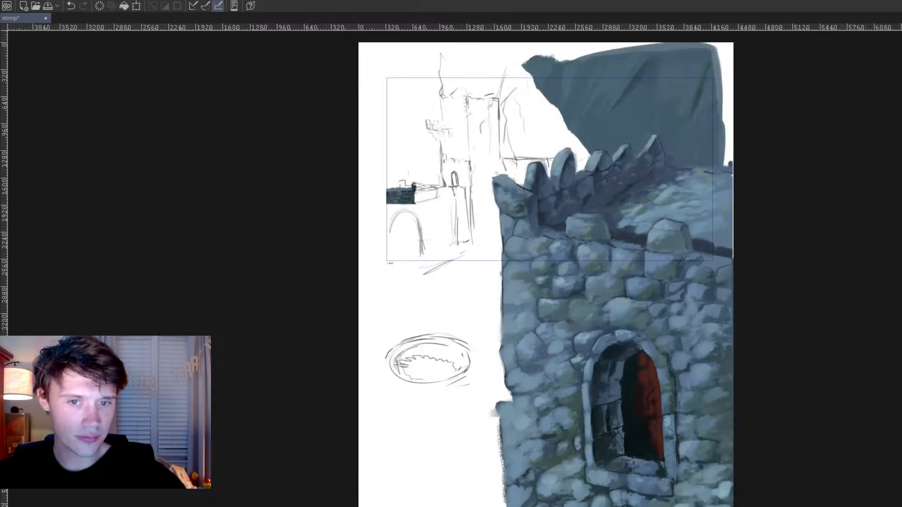
mouse_move(426, 163)
mouse_down()
mouse_move(356, 230)
mouse_move(409, 159)
mouse_up()
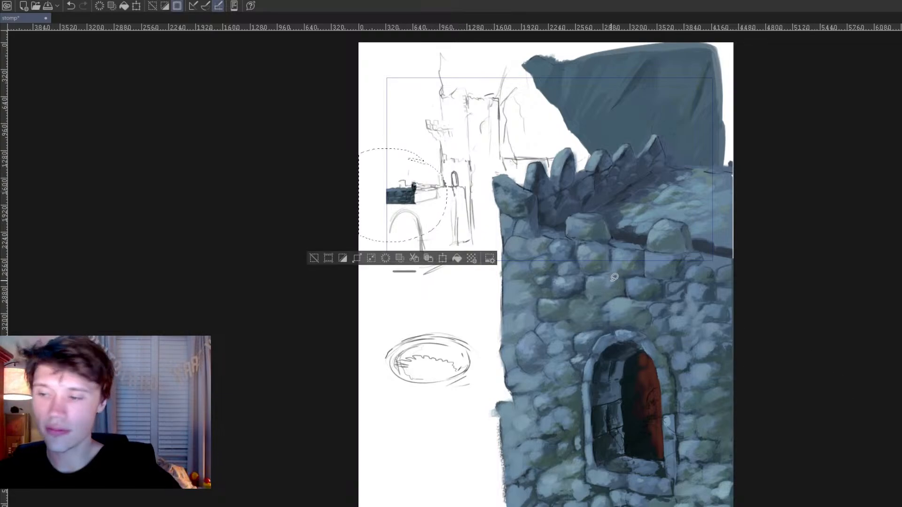
key(ctrl+d)
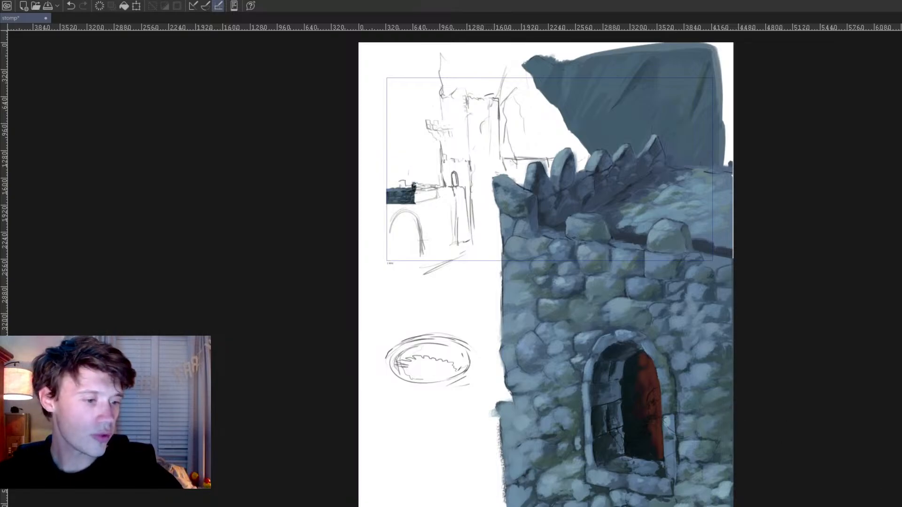
Step: Fill the sketched distant castle's lower wall and main tower with dark grey, reaching the foreground tower's corner
scroll(650, 491, up, 1)
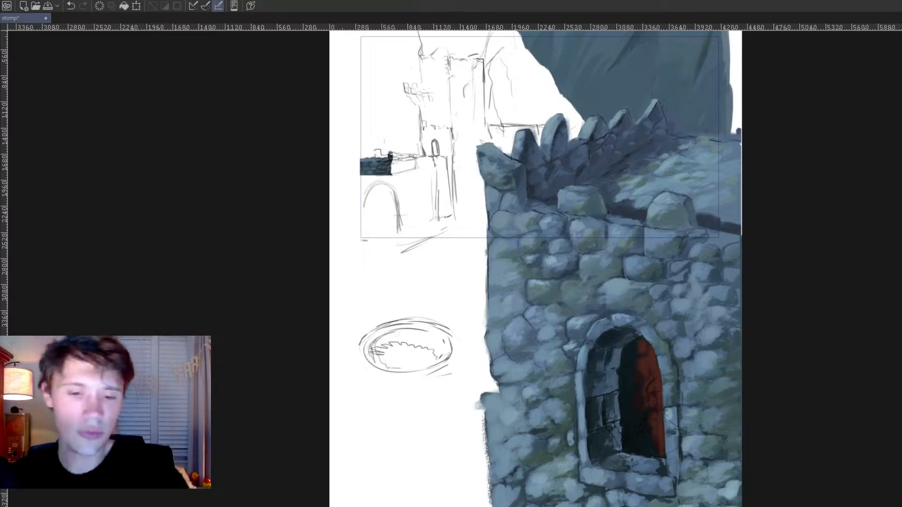
drag(540, 286, 548, 379)
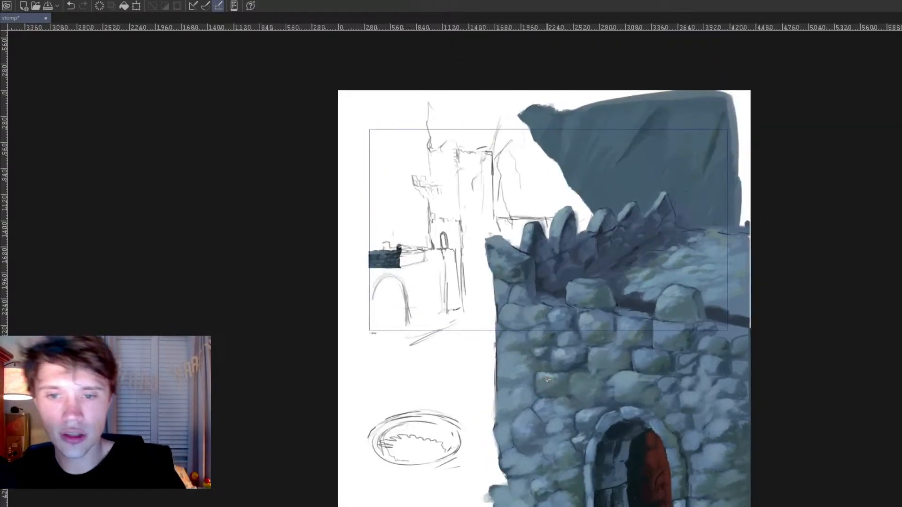
scroll(549, 379, up, 1)
drag(510, 331, 515, 360)
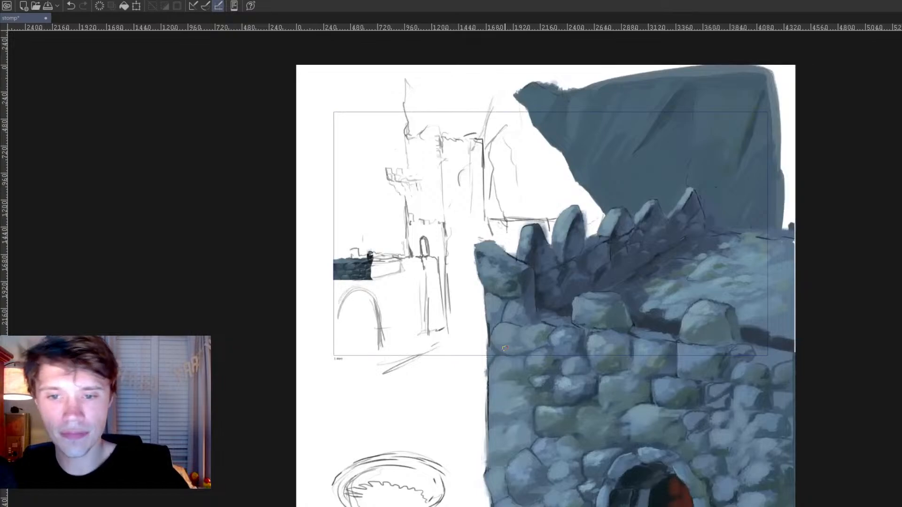
ctrl+click(357, 261)
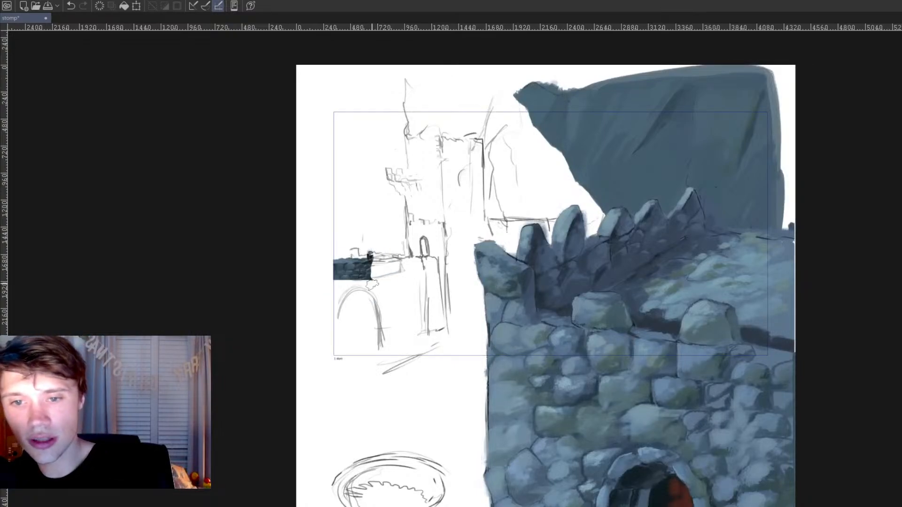
ctrl+click(369, 281)
click(370, 285)
mouse_move(377, 276)
mouse_down()
mouse_move(408, 263)
mouse_move(378, 289)
mouse_move(388, 348)
mouse_move(495, 347)
mouse_up()
mouse_move(431, 264)
mouse_down()
mouse_move(399, 300)
mouse_move(437, 314)
mouse_move(458, 291)
mouse_move(453, 267)
mouse_move(470, 263)
mouse_move(479, 325)
mouse_move(407, 341)
mouse_move(488, 327)
mouse_up()
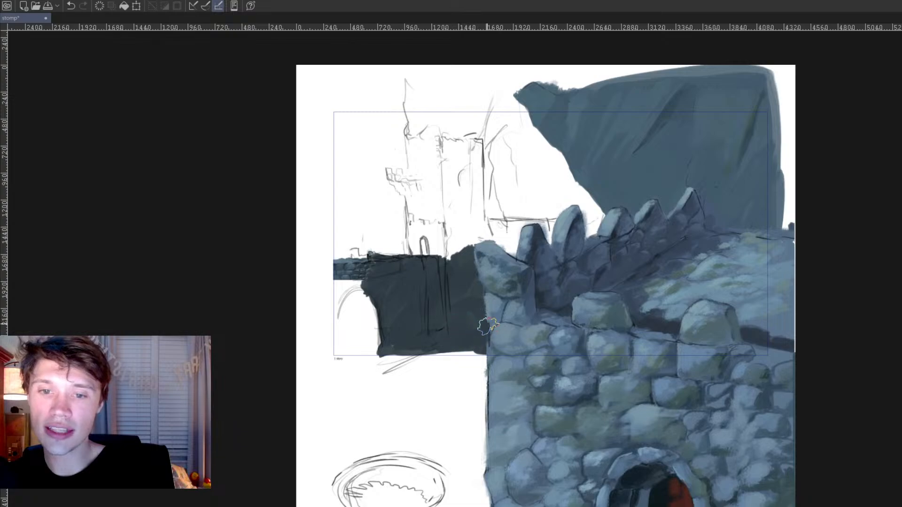
mouse_move(454, 227)
mouse_down()
mouse_move(456, 252)
mouse_move(447, 248)
mouse_move(450, 142)
mouse_move(475, 163)
mouse_move(477, 205)
mouse_move(501, 244)
mouse_move(518, 250)
mouse_move(508, 225)
mouse_move(463, 224)
mouse_up()
mouse_move(430, 185)
mouse_down()
mouse_move(427, 146)
mouse_move(427, 221)
mouse_up()
Step: Sample blue-grey from the small brick fragment and paint lighter strokes on the distant tower's side, turret and lower wall
ctrl+click(353, 265)
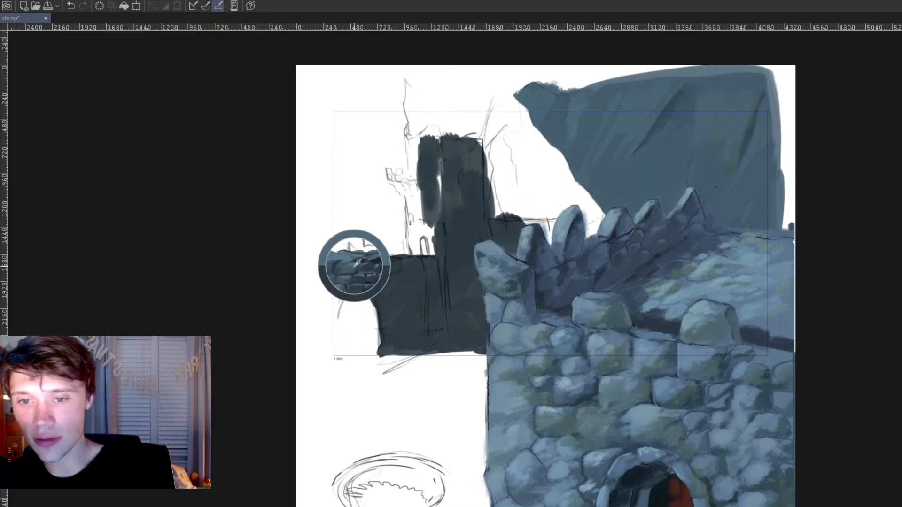
mouse_move(426, 277)
mouse_down()
mouse_move(415, 295)
mouse_move(424, 289)
mouse_move(426, 308)
mouse_move(397, 289)
mouse_move(406, 332)
mouse_move(408, 320)
mouse_move(405, 329)
mouse_move(394, 312)
mouse_move(403, 347)
mouse_up()
key(bracketleft)
key(bracketleft)
mouse_move(445, 254)
mouse_down()
mouse_move(446, 337)
mouse_move(459, 245)
mouse_move(451, 285)
mouse_up()
mouse_move(453, 173)
mouse_down()
mouse_move(446, 170)
mouse_move(448, 221)
mouse_up()
mouse_move(428, 180)
mouse_down()
mouse_move(432, 153)
mouse_move(451, 254)
mouse_move(454, 349)
mouse_move(449, 242)
mouse_move(431, 217)
mouse_move(415, 233)
mouse_move(417, 252)
mouse_move(415, 230)
mouse_move(431, 255)
mouse_move(417, 250)
mouse_move(415, 194)
mouse_move(394, 176)
mouse_move(406, 187)
mouse_move(408, 175)
mouse_move(402, 186)
mouse_move(414, 180)
mouse_move(402, 184)
mouse_move(413, 192)
mouse_move(415, 143)
mouse_up()
ctrl+click(433, 143)
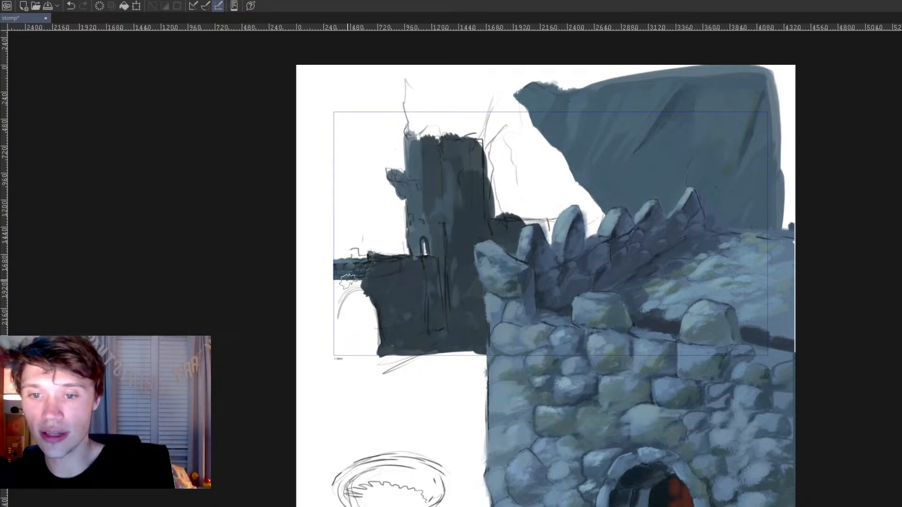
Step: Paint the sketched arch at the end of the distant wall in dark blue-grey, leaving its opening white
ctrl+click(358, 264)
mouse_move(360, 266)
mouse_down()
mouse_move(373, 292)
mouse_move(368, 276)
mouse_move(332, 314)
mouse_move(340, 293)
mouse_move(334, 361)
mouse_up()
drag(357, 302, 335, 358)
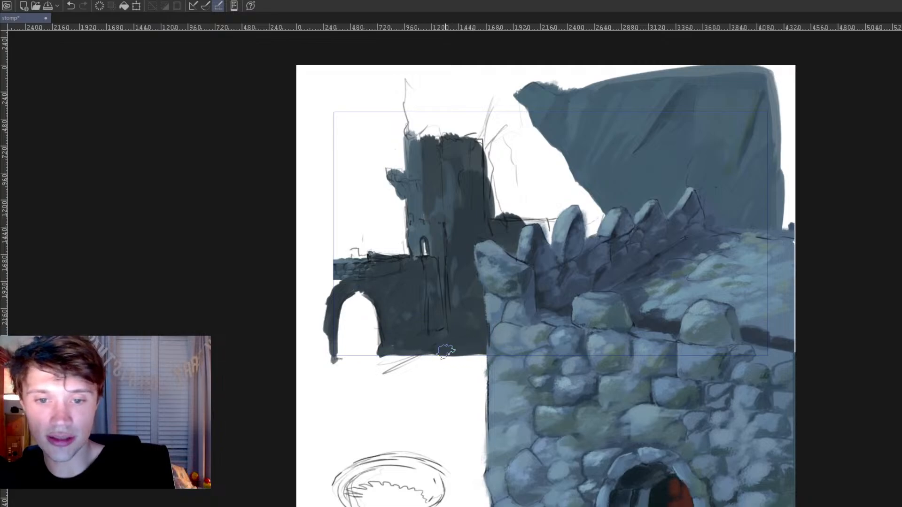
Step: Extend the distant tower upward and outward with near-black brushwork, reaching toward the blue-grey backdrop
mouse_move(503, 220)
mouse_down()
mouse_move(539, 212)
mouse_move(546, 235)
mouse_move(556, 204)
mouse_move(517, 187)
mouse_move(497, 189)
mouse_move(495, 207)
mouse_move(518, 194)
mouse_move(525, 213)
mouse_move(515, 174)
mouse_move(494, 174)
mouse_move(501, 132)
mouse_move(513, 206)
mouse_move(499, 128)
mouse_move(506, 111)
mouse_move(496, 135)
mouse_move(503, 126)
mouse_move(506, 135)
mouse_move(483, 129)
mouse_move(490, 134)
mouse_move(476, 171)
mouse_move(463, 153)
mouse_move(482, 145)
mouse_move(509, 184)
mouse_up()
mouse_move(494, 150)
mouse_down()
mouse_move(466, 127)
mouse_move(469, 168)
mouse_move(458, 167)
mouse_move(471, 214)
mouse_move(497, 129)
mouse_move(508, 197)
mouse_move(510, 159)
mouse_move(527, 197)
mouse_up()
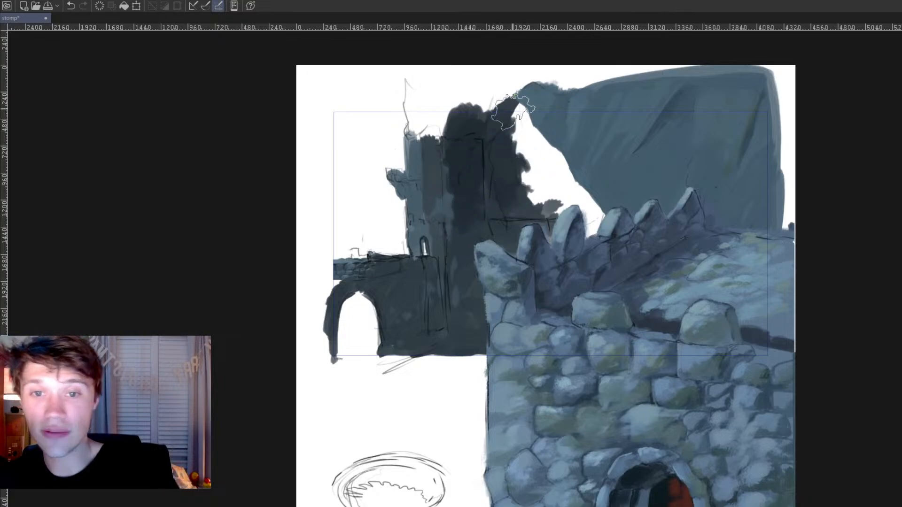
mouse_move(453, 163)
mouse_down()
mouse_move(428, 139)
mouse_move(431, 162)
mouse_up()
mouse_move(434, 225)
mouse_down()
mouse_move(446, 129)
mouse_move(430, 124)
mouse_move(491, 99)
mouse_up()
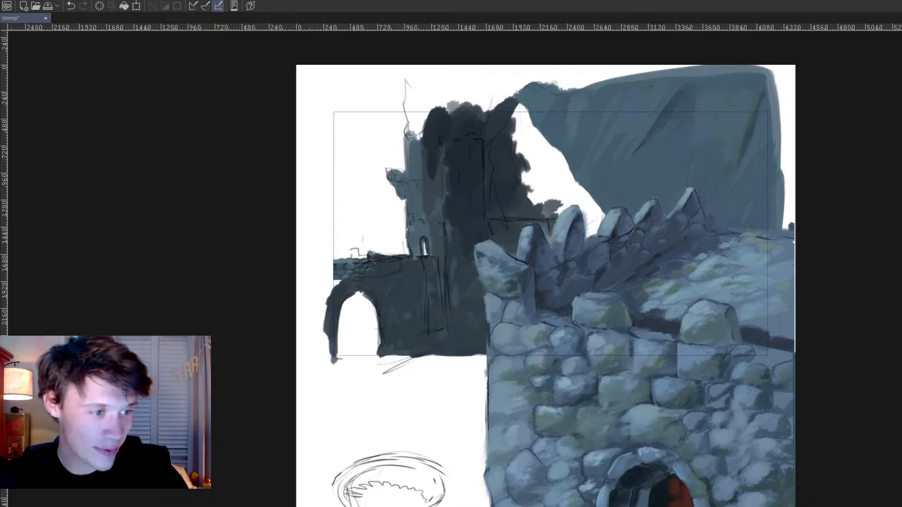
mouse_move(523, 129)
mouse_down()
mouse_move(517, 155)
mouse_move(528, 154)
mouse_move(504, 166)
mouse_up()
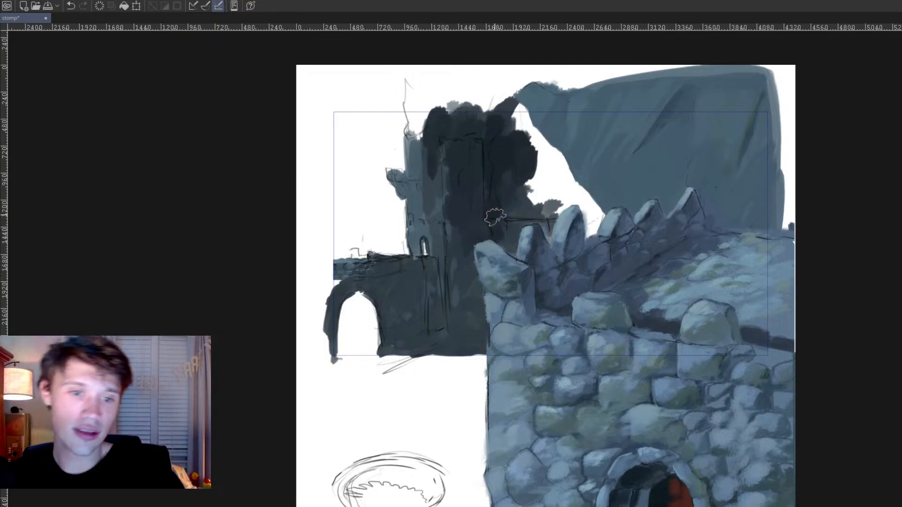
Step: Fill the white gap between the distant tower and the backdrop with a dark mass sloping down to the battlements
scroll(404, 260, down, 5)
scroll(379, 266, up, 2)
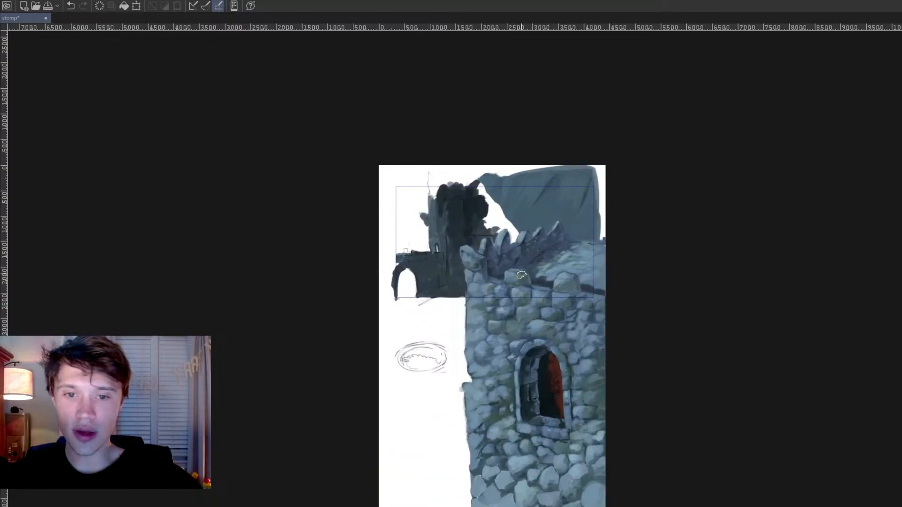
scroll(521, 275, up, 3)
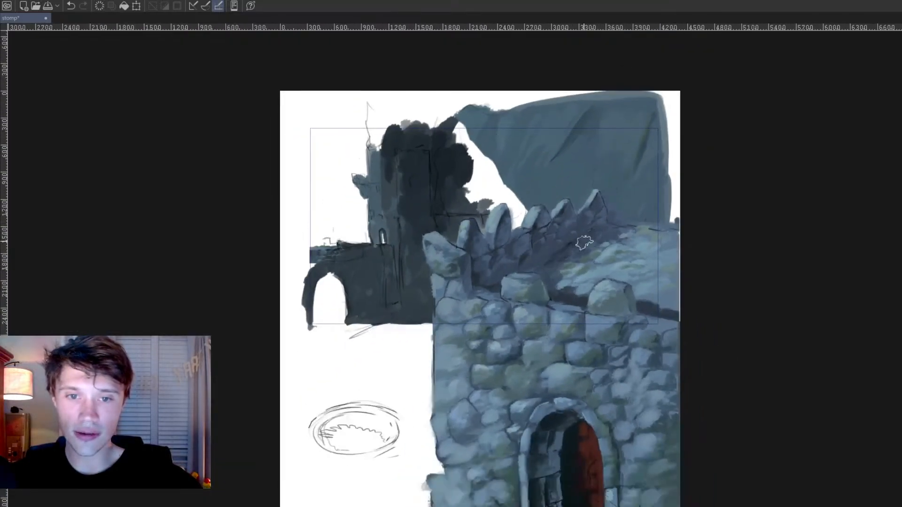
scroll(584, 243, down, 3)
scroll(521, 171, up, 2)
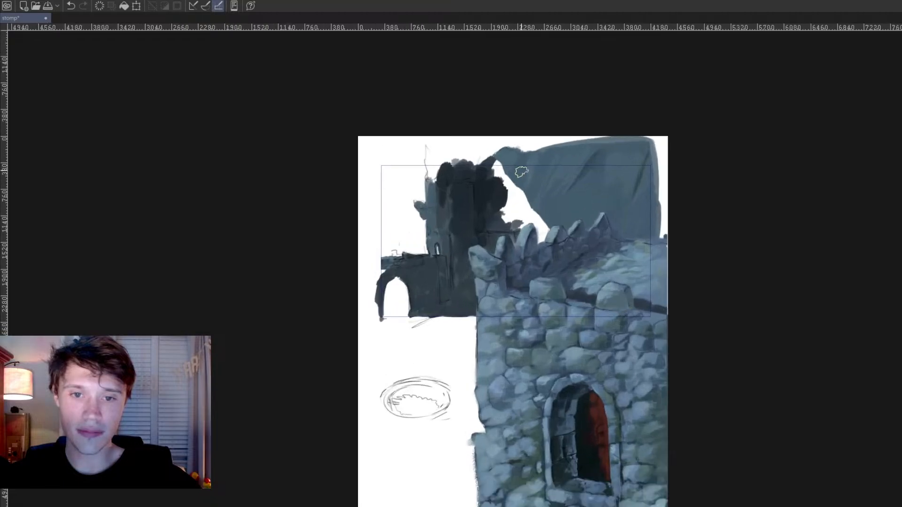
scroll(522, 172, up, 1)
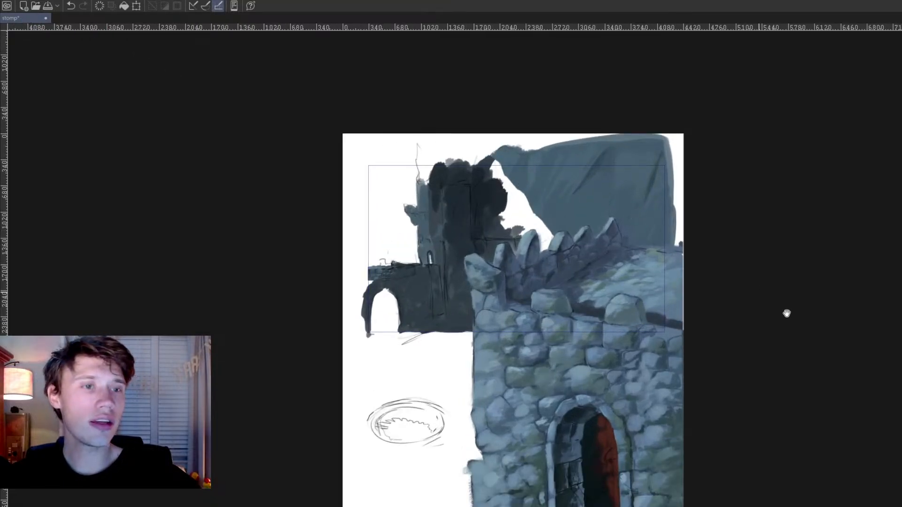
scroll(611, 353, up, 1)
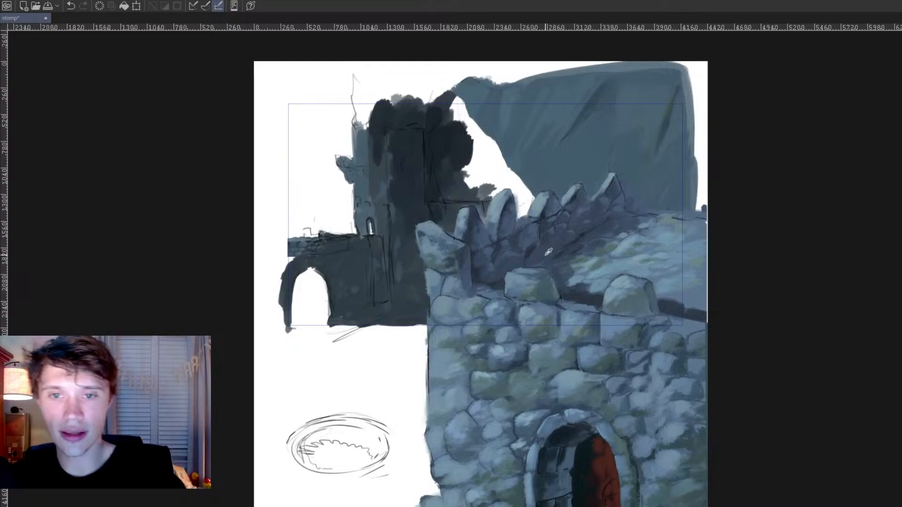
alt+click(451, 177)
mouse_move(453, 106)
mouse_down()
mouse_move(446, 116)
mouse_move(479, 137)
mouse_move(488, 160)
mouse_move(477, 183)
mouse_move(513, 177)
mouse_move(525, 187)
mouse_move(487, 207)
mouse_move(518, 173)
mouse_up()
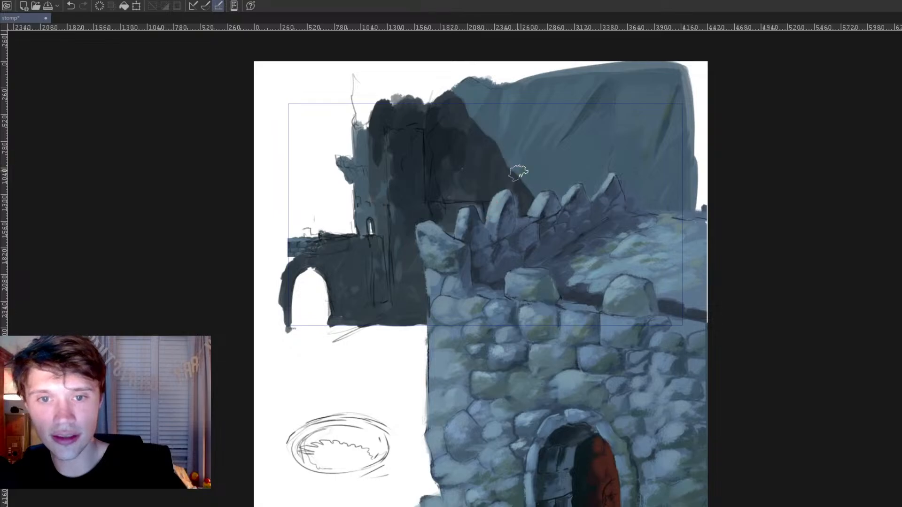
Step: Paint dark ground beneath and beside the distant arch out to the canvas edge, and dab grey inside its opening
scroll(573, 216, down, 6)
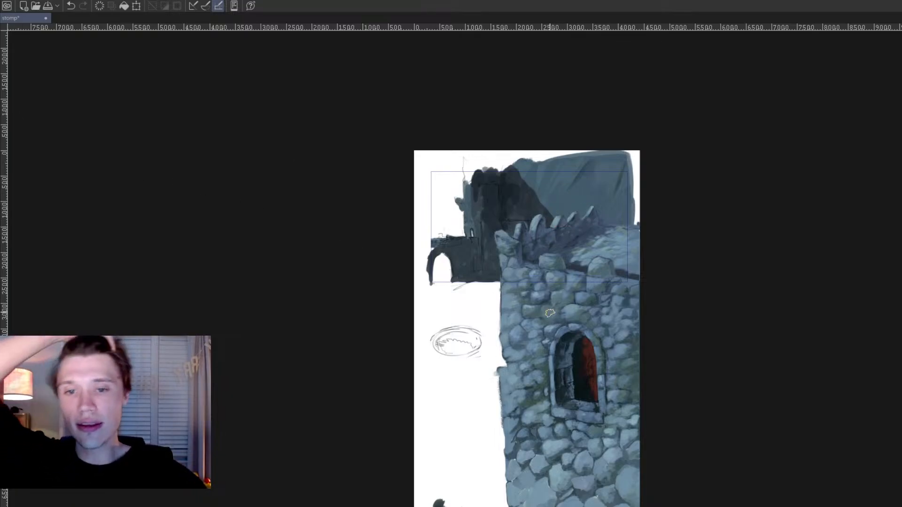
scroll(550, 313, up, 4)
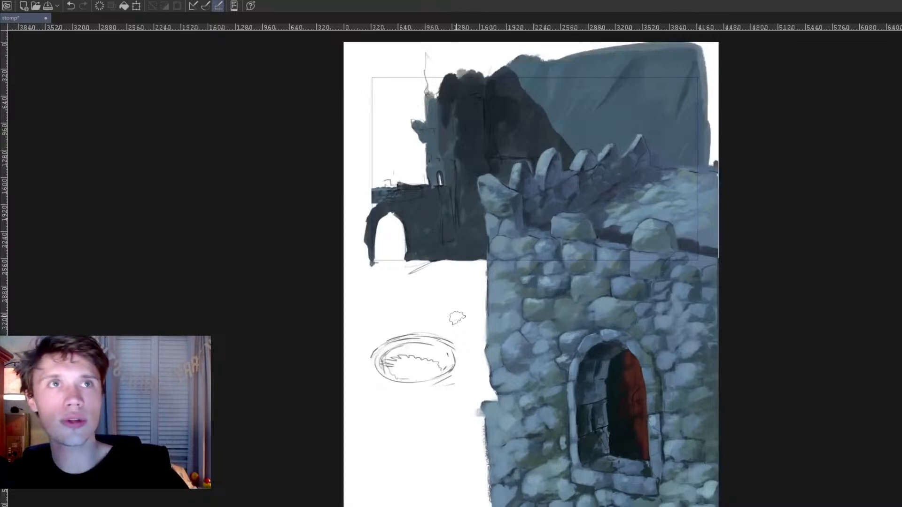
mouse_move(376, 209)
mouse_down()
mouse_move(354, 217)
mouse_move(351, 242)
mouse_move(360, 267)
mouse_move(342, 267)
mouse_move(353, 266)
mouse_move(366, 224)
mouse_move(368, 264)
mouse_move(380, 251)
mouse_move(367, 279)
mouse_move(358, 273)
mouse_move(412, 263)
mouse_move(337, 296)
mouse_move(381, 275)
mouse_move(482, 259)
mouse_move(463, 264)
mouse_up()
mouse_move(324, 314)
mouse_down()
mouse_move(411, 275)
mouse_move(481, 269)
mouse_up()
mouse_move(346, 303)
mouse_down()
mouse_move(571, 268)
mouse_move(494, 266)
mouse_up()
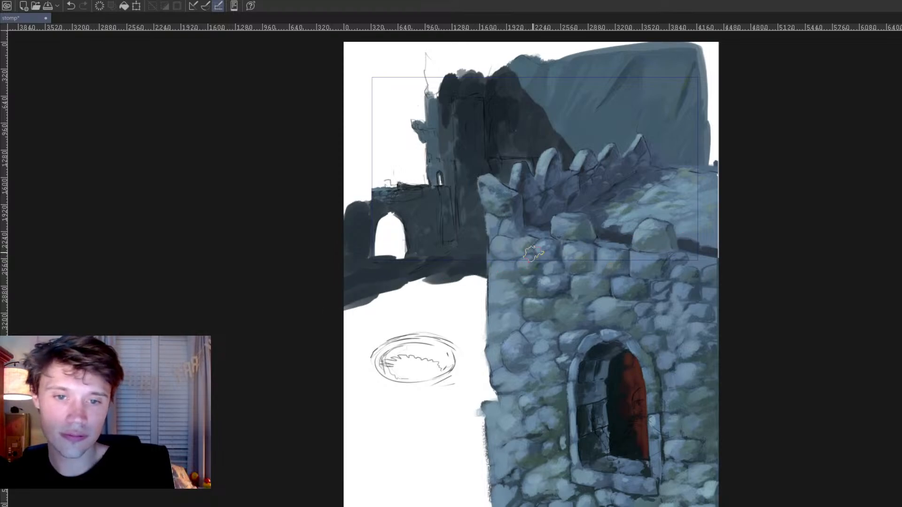
mouse_move(336, 311)
mouse_down()
mouse_move(459, 272)
mouse_move(412, 287)
mouse_up()
mouse_move(343, 311)
mouse_down()
mouse_move(468, 292)
mouse_move(338, 321)
mouse_move(418, 298)
mouse_up()
drag(325, 337, 386, 300)
alt+click(374, 223)
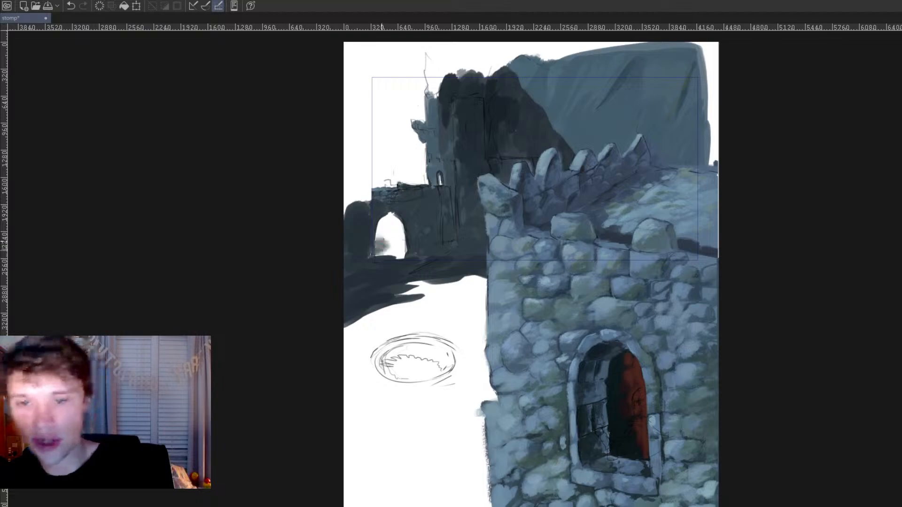
Step: Fill the distant arch opening with green foliage tones and paint hazy blue-grey treetops behind the battlement wall
mouse_move(378, 235)
mouse_down()
mouse_move(411, 254)
mouse_move(380, 233)
mouse_move(388, 225)
mouse_move(378, 225)
mouse_move(401, 227)
mouse_move(395, 236)
mouse_move(394, 218)
mouse_move(361, 206)
mouse_up()
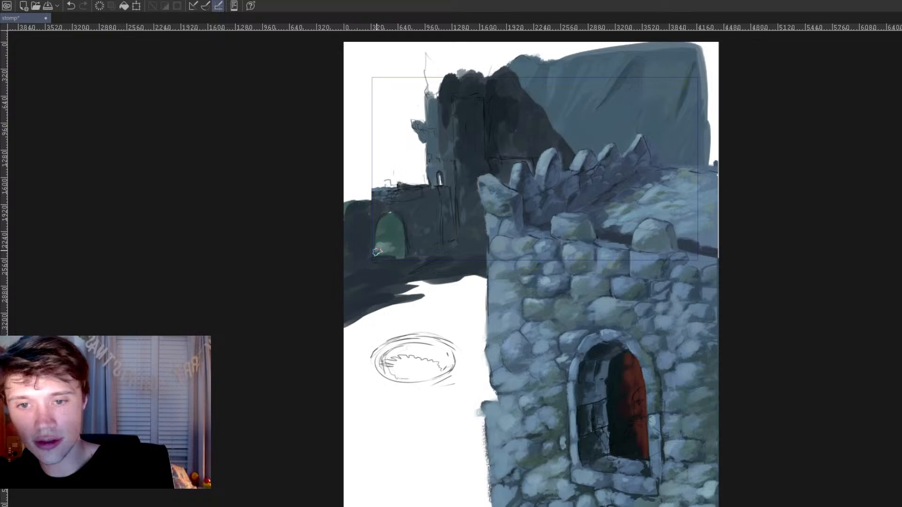
mouse_move(397, 250)
mouse_down()
mouse_move(369, 246)
mouse_move(389, 241)
mouse_up()
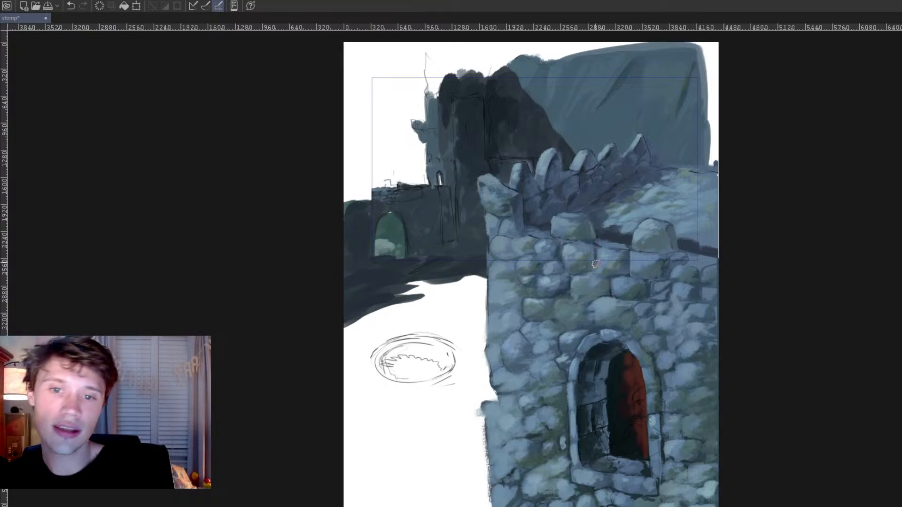
ctrl+click(396, 227)
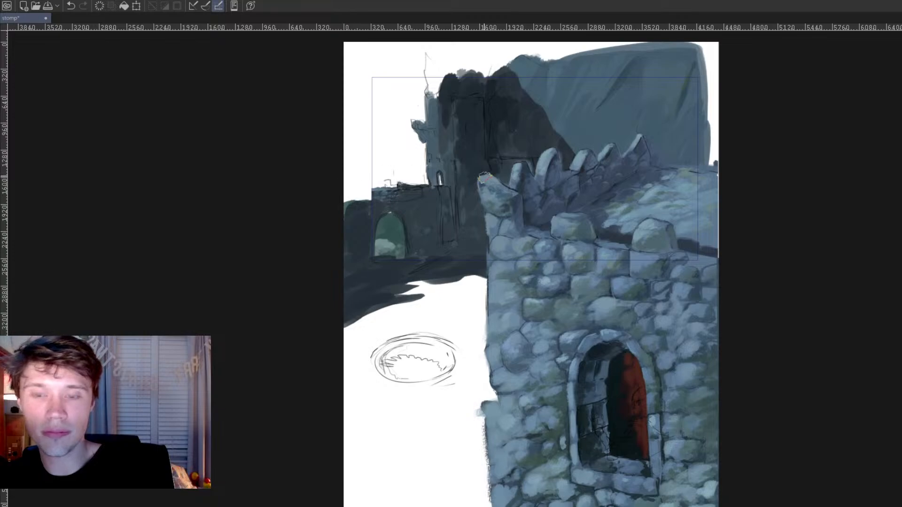
mouse_move(361, 166)
mouse_down()
mouse_move(356, 196)
mouse_move(348, 201)
mouse_move(367, 201)
mouse_move(370, 185)
mouse_move(376, 229)
mouse_move(386, 168)
mouse_move(365, 184)
mouse_move(371, 160)
mouse_move(376, 181)
mouse_move(347, 166)
mouse_move(358, 196)
mouse_move(389, 188)
mouse_move(355, 166)
mouse_move(389, 192)
mouse_move(344, 174)
mouse_move(335, 196)
mouse_move(365, 194)
mouse_move(373, 167)
mouse_move(395, 174)
mouse_move(432, 153)
mouse_move(397, 168)
mouse_move(413, 178)
mouse_up()
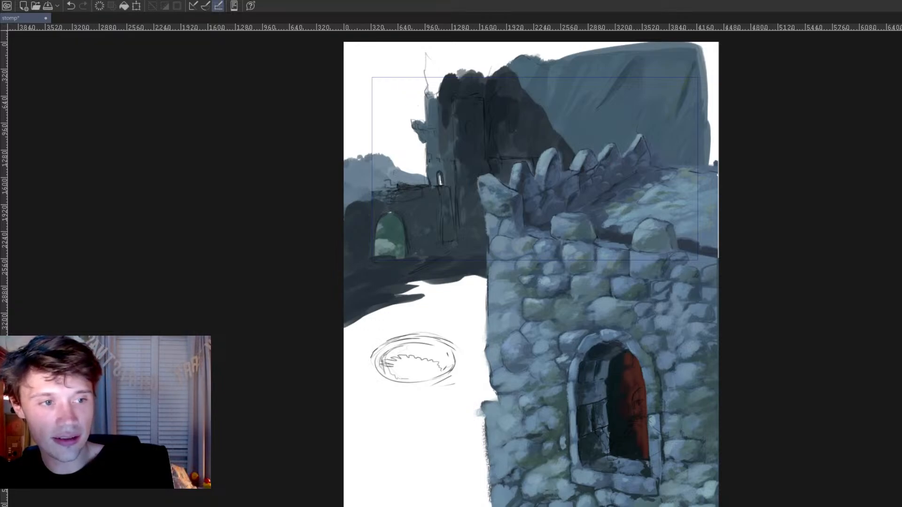
Step: Brush a pink dusk sky above the distant treetops, blending it upward into muted purple around the castle
mouse_move(340, 159)
mouse_down()
mouse_move(423, 158)
mouse_move(432, 175)
mouse_up()
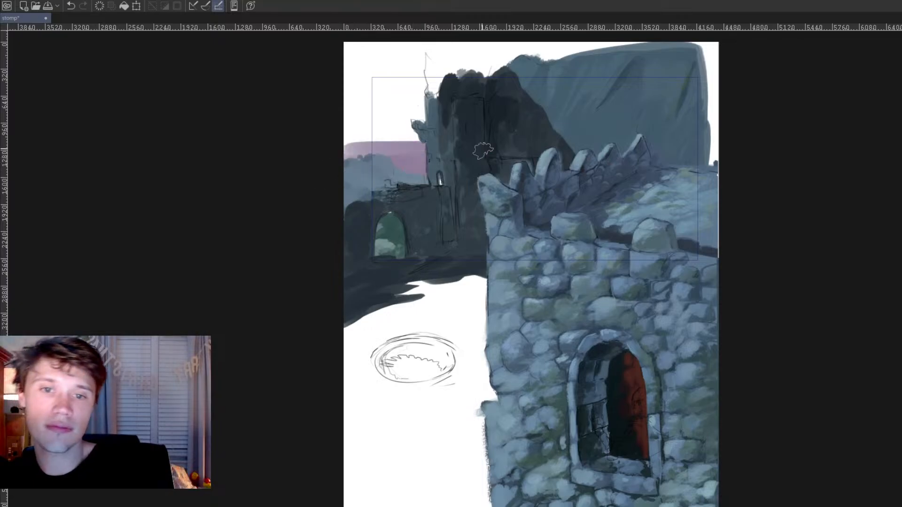
scroll(526, 194, down, 2)
scroll(515, 188, up, 2)
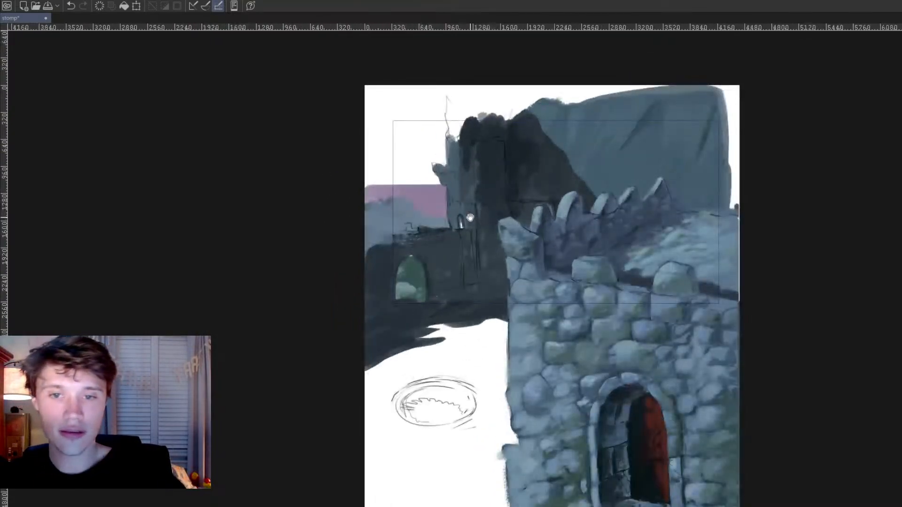
mouse_move(346, 197)
mouse_down()
mouse_move(552, 198)
mouse_move(385, 198)
mouse_move(445, 192)
mouse_move(378, 192)
mouse_move(396, 194)
mouse_move(471, 133)
mouse_move(321, 123)
mouse_move(357, 126)
mouse_up()
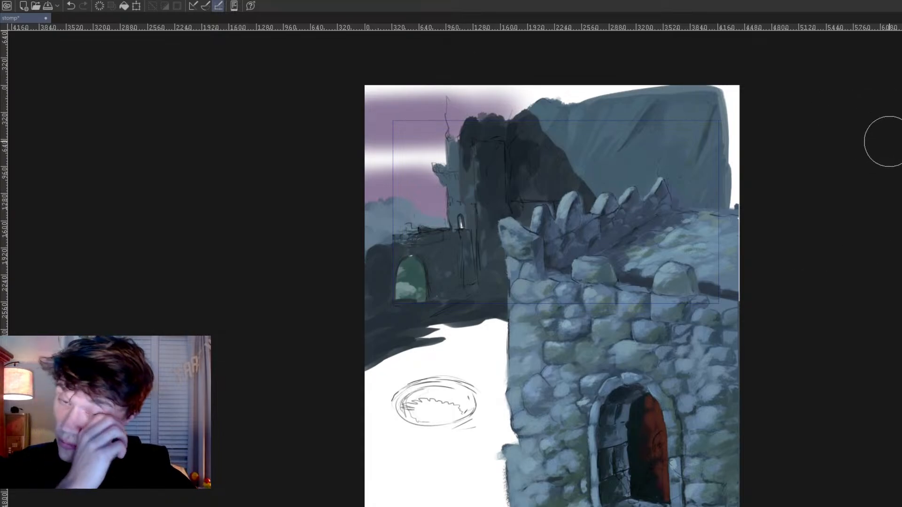
mouse_move(343, 167)
mouse_down()
mouse_move(346, 153)
mouse_move(509, 137)
mouse_move(509, 120)
mouse_up()
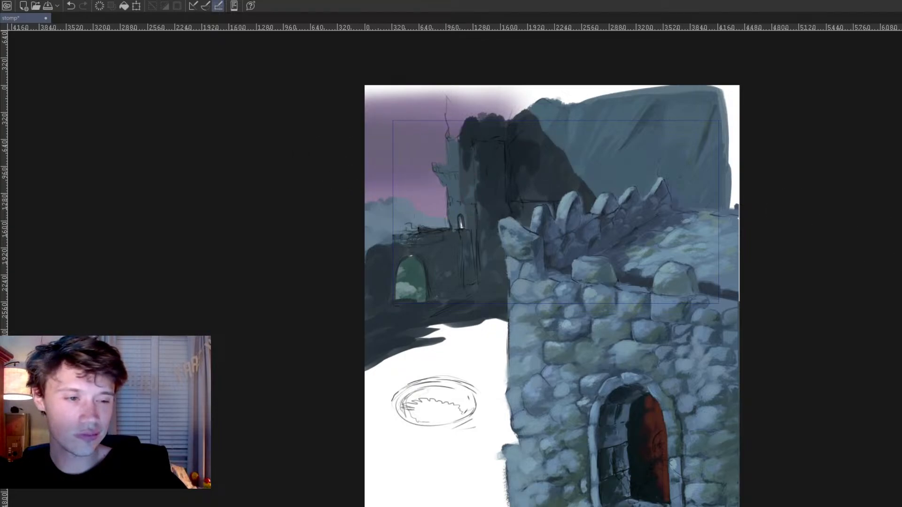
Step: Blend soft blue-violet across the upper sky behind the distant tower and cliff
mouse_move(329, 134)
mouse_down()
mouse_move(518, 128)
mouse_move(372, 134)
mouse_move(429, 151)
mouse_up()
drag(306, 118, 742, 109)
drag(394, 101, 833, 119)
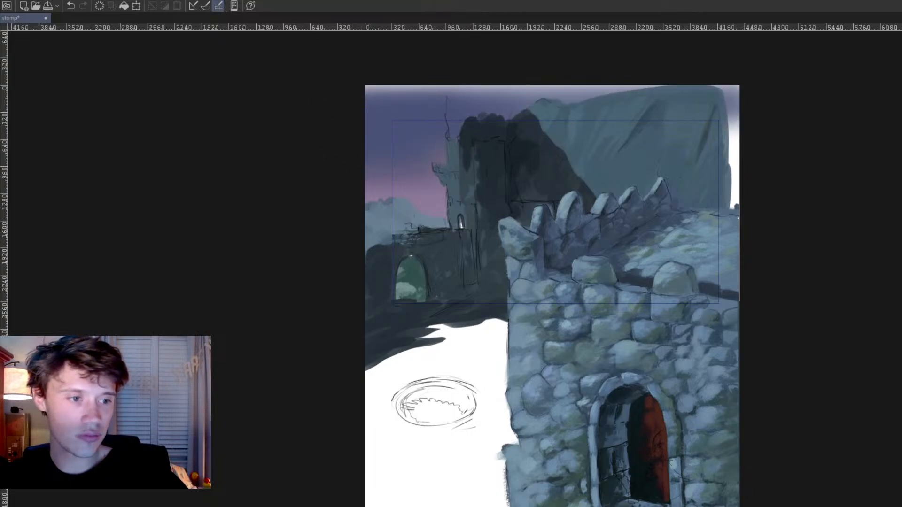
drag(335, 123, 507, 107)
drag(385, 115, 501, 96)
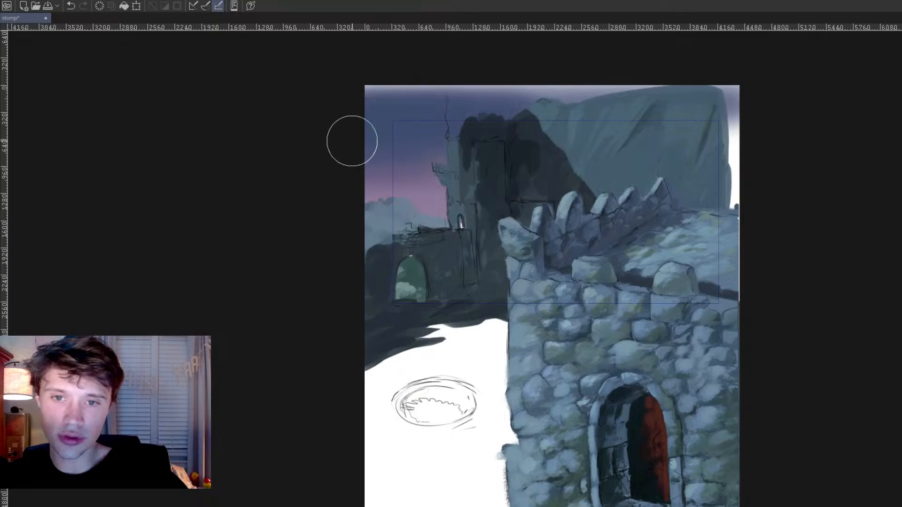
Step: Deepen the sky beside the distant tower with saturated blue and save the painting
mouse_move(348, 135)
mouse_down()
mouse_move(426, 116)
mouse_move(482, 166)
mouse_up()
key(ctrl+z)
scroll(548, 178, down, 5)
key(ctrl+s)
scroll(528, 175, up, 6)
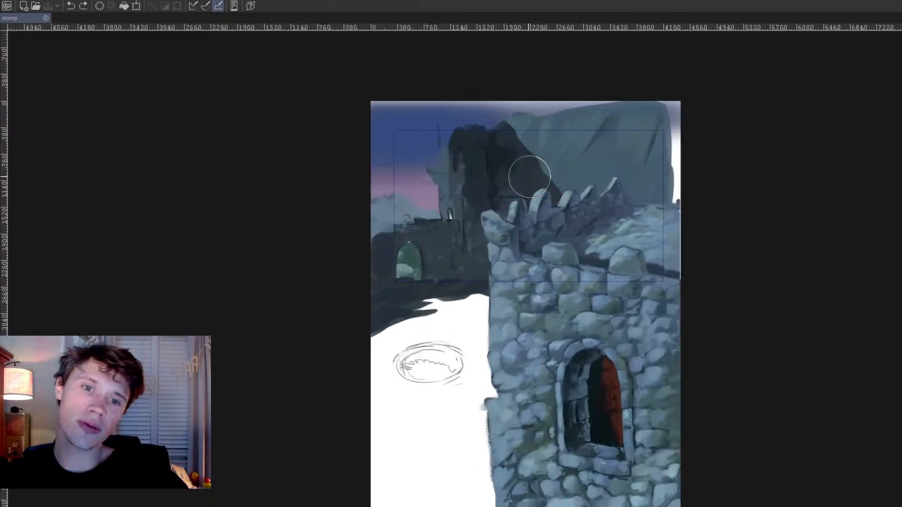
Step: Open the guard painting to examine its evening sky colours, and return to the stomp painting
scroll(531, 187, down, 1)
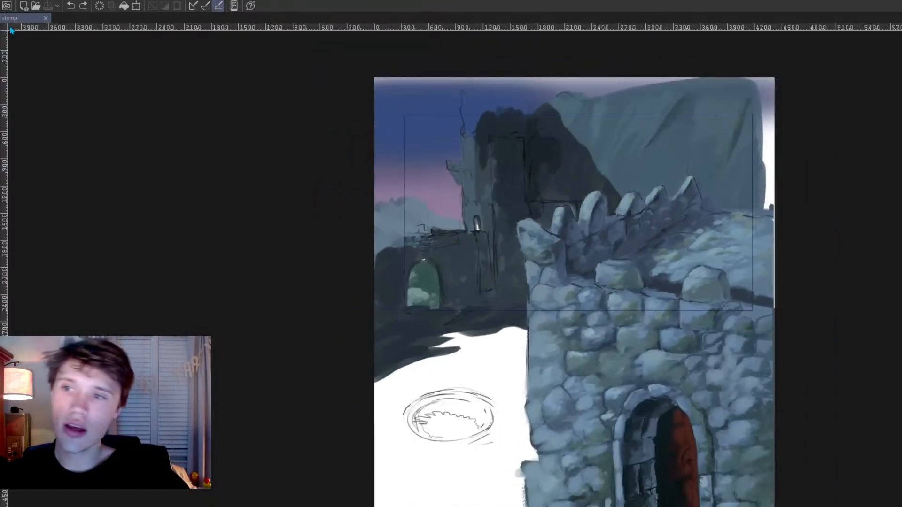
scroll(402, 230, down, 1)
drag(385, 192, 371, 188)
scroll(460, 235, down, 2)
drag(461, 239, 427, 191)
scroll(455, 213, up, 1)
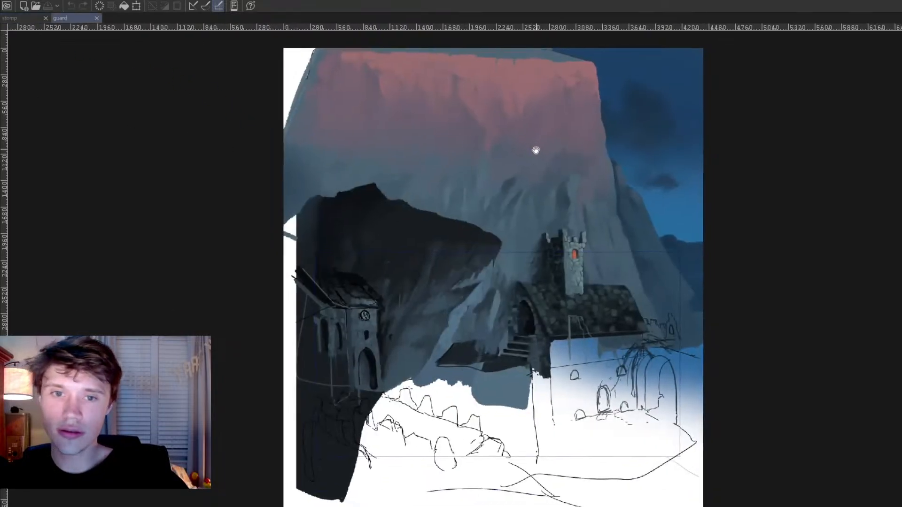
scroll(705, 140, up, 1)
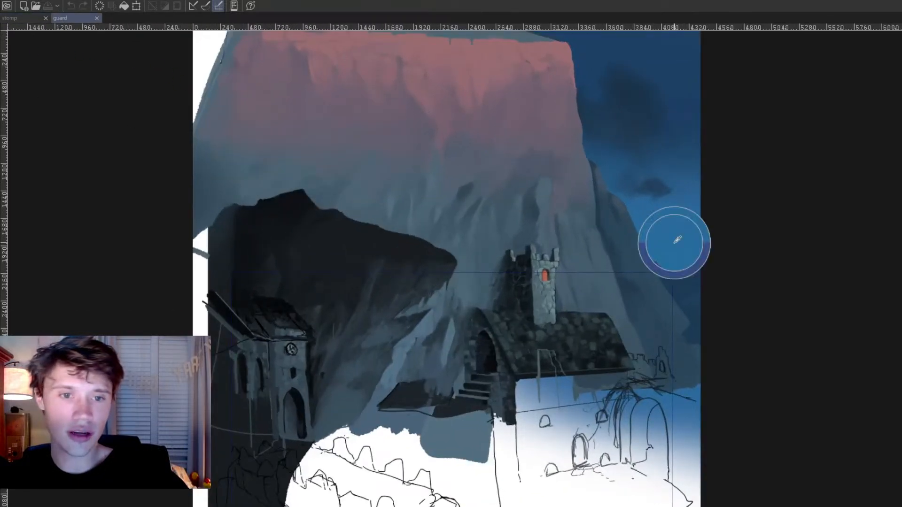
click(19, 18)
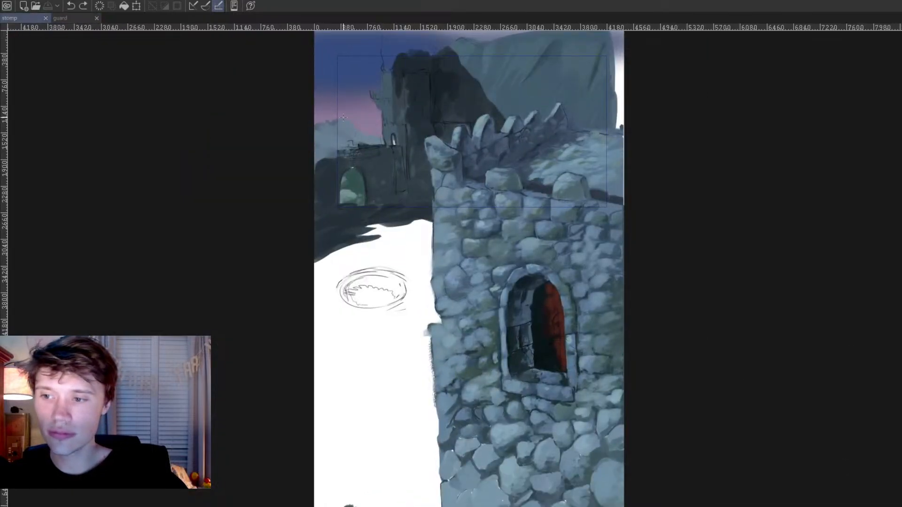
Step: Try vertical gradient fills from near-black to blue for the sky behind the castle, and undo them
drag(352, 82, 354, 177)
drag(351, 46, 351, 191)
scroll(423, 164, down, 1)
drag(420, 170, 402, 263)
scroll(402, 264, up, 1)
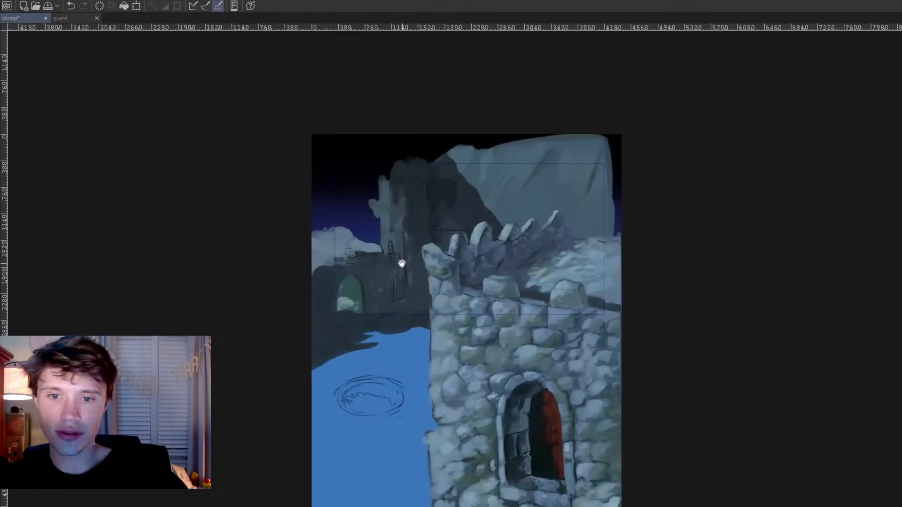
key(ctrl+z)
key(ctrl+z)
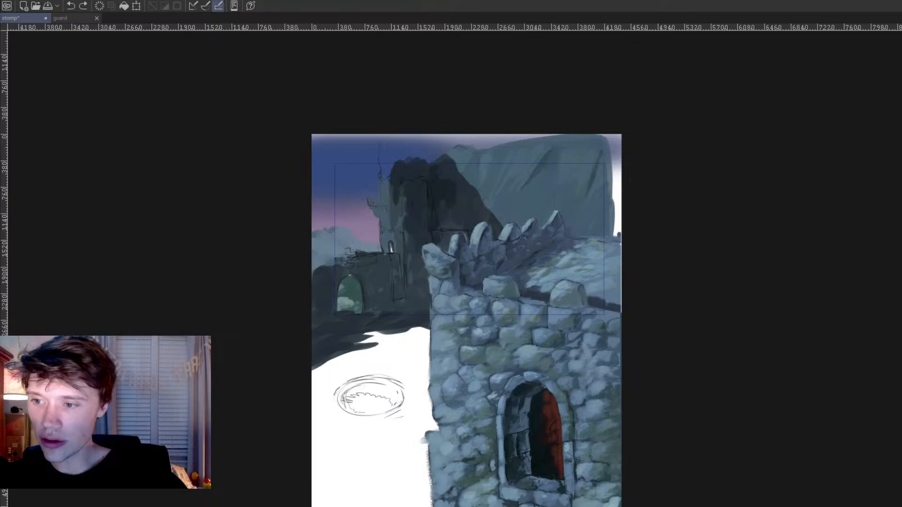
Step: Try vertical blue sky gradients behind the castle, based on the sky colours of the guard painting
drag(348, 182, 367, 138)
click(60, 18)
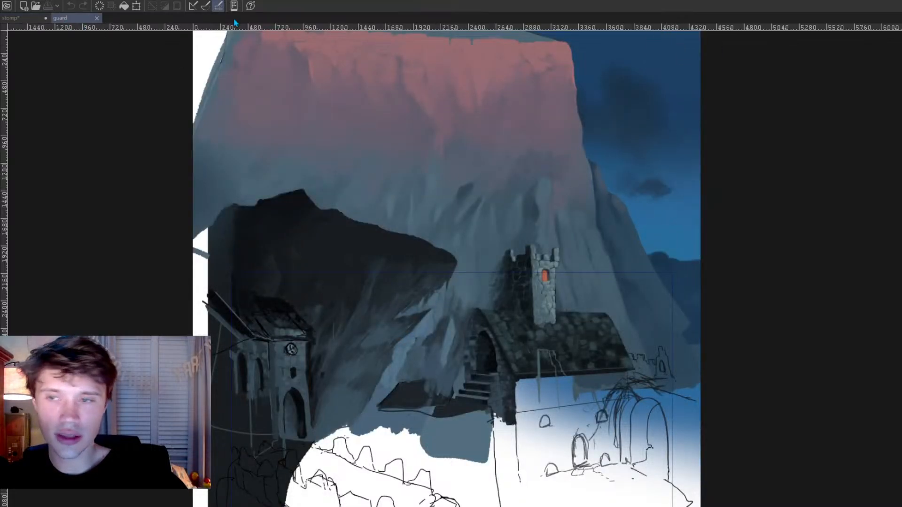
click(22, 18)
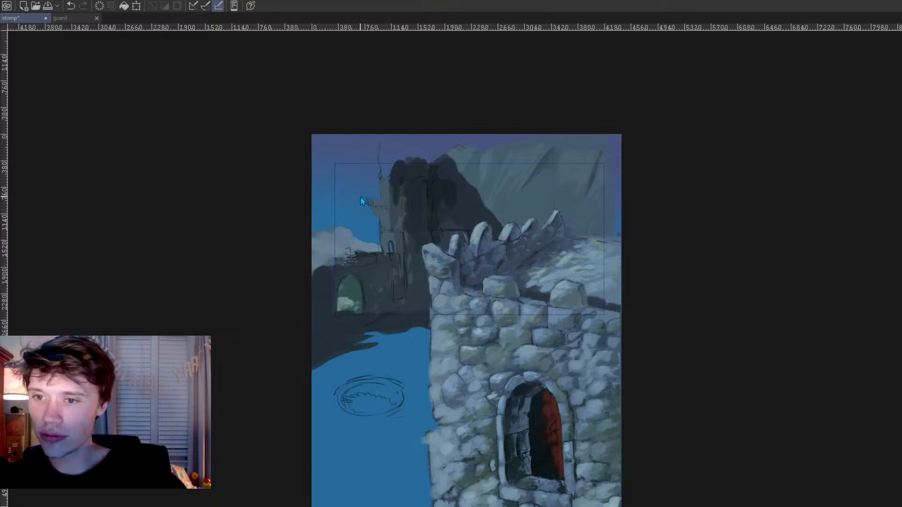
key(ctrl+z)
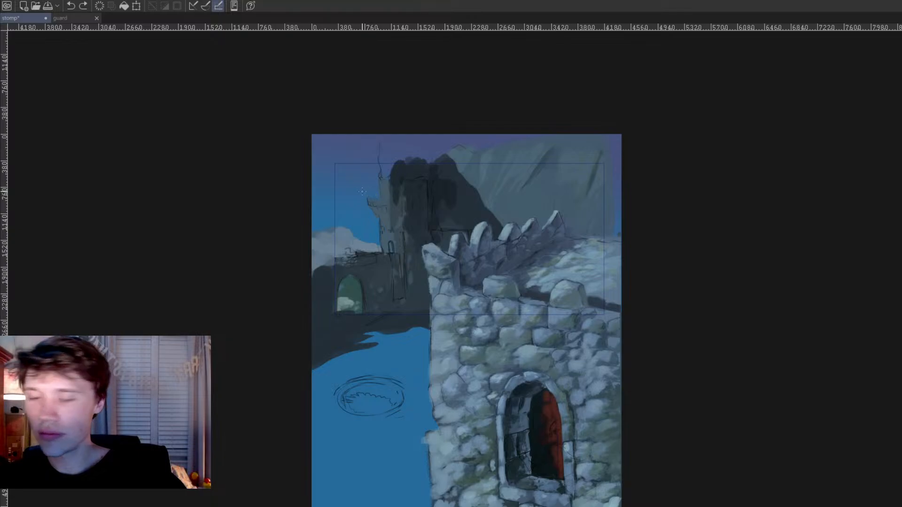
drag(360, 163, 362, 232)
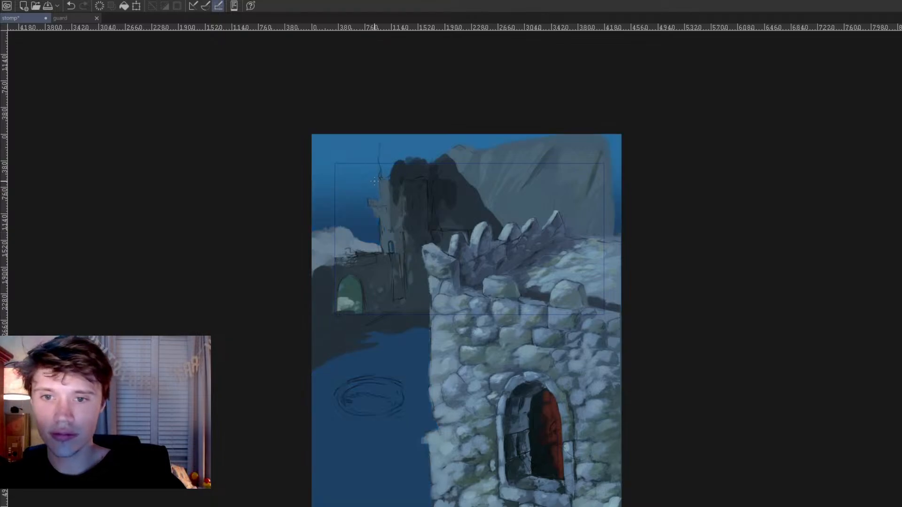
drag(352, 184, 337, 268)
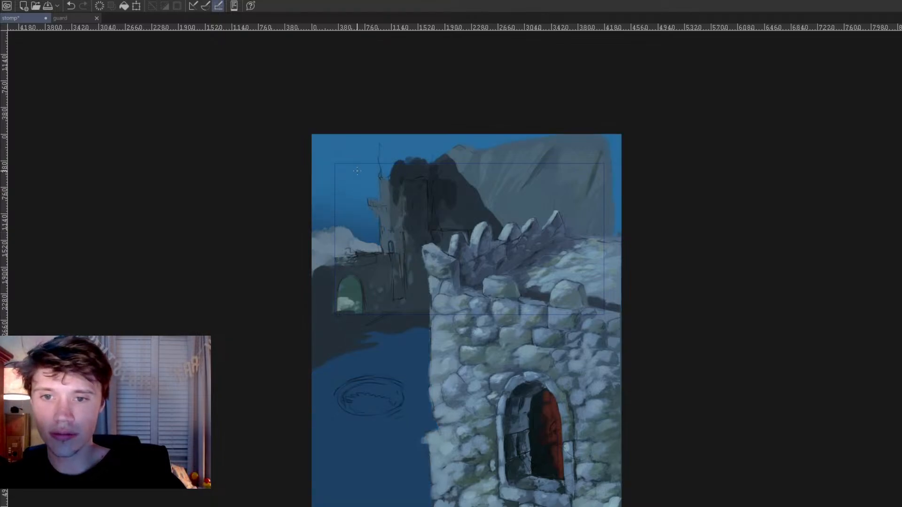
drag(357, 231, 355, 159)
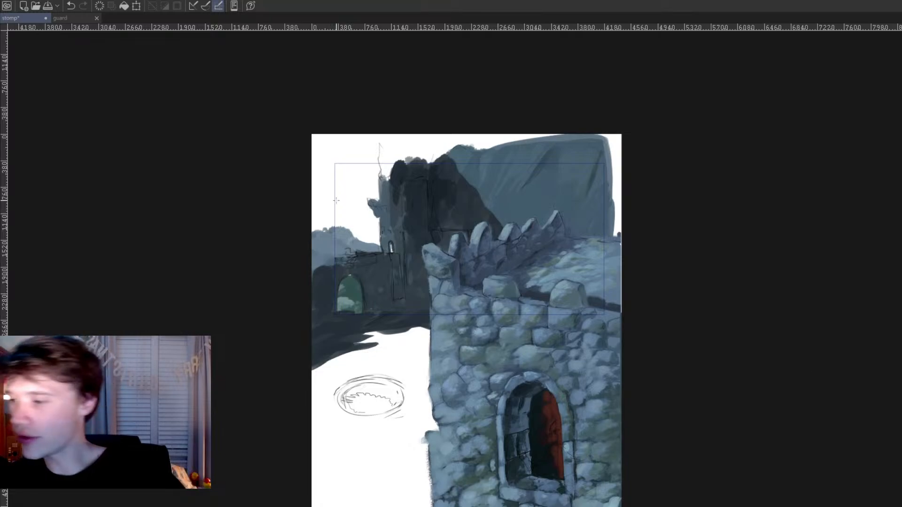
Step: Select the canvas area above the ellipse sketch, fill its sky with a navy-to-lighter-blue gradient, and compare it with the guard painting
drag(261, 127, 684, 417)
drag(388, 155, 384, 178)
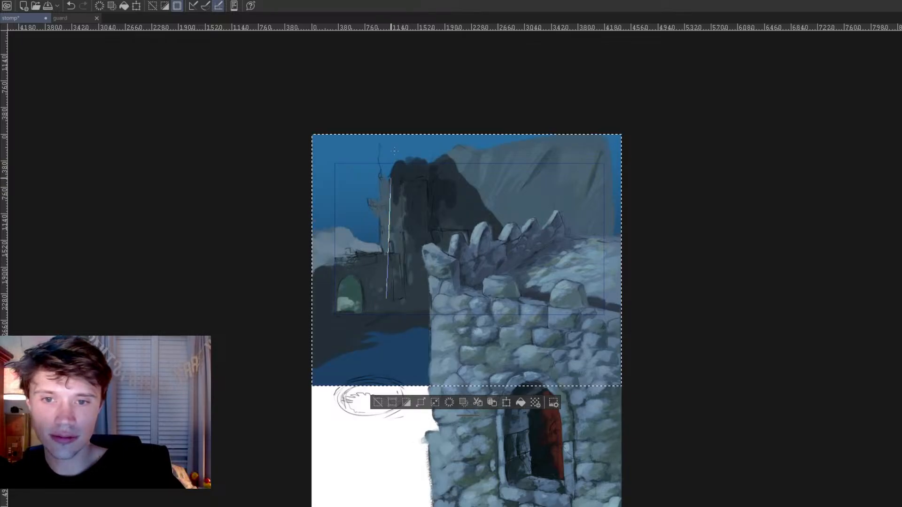
drag(393, 293, 394, 162)
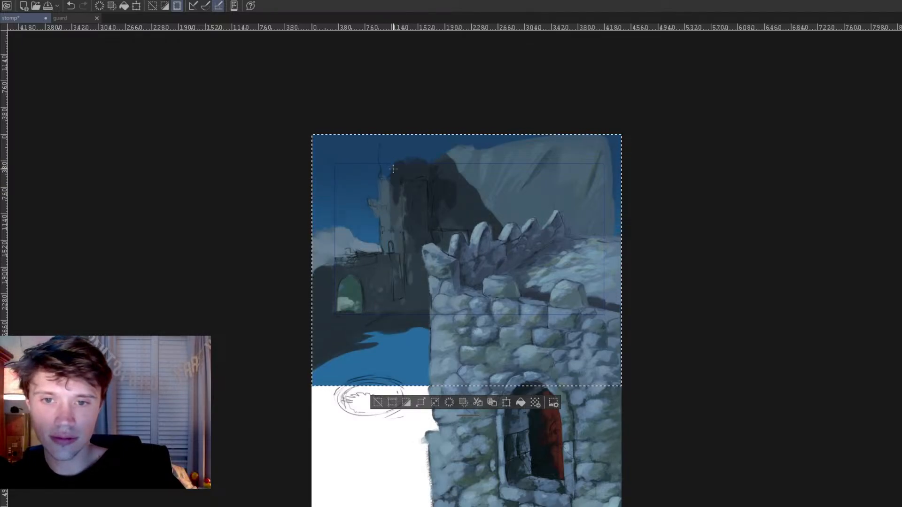
key(ctrl+shift+a)
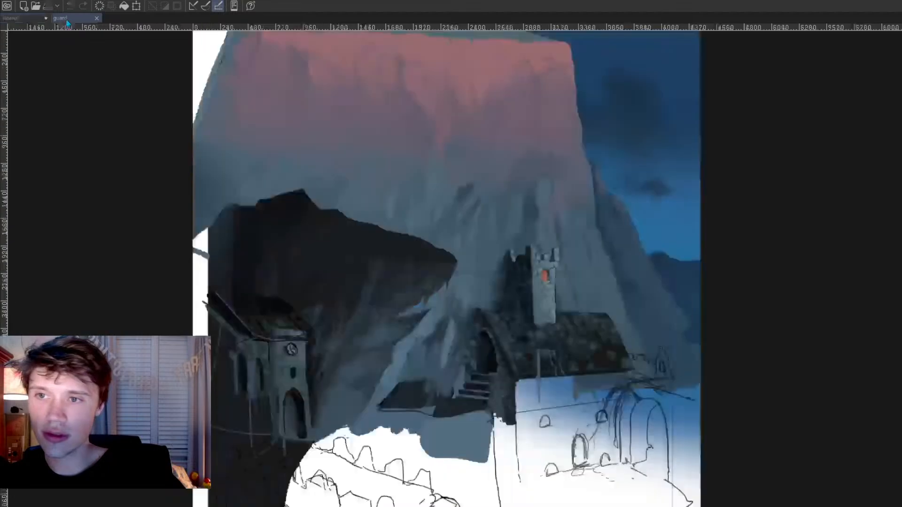
click(68, 18)
click(6, 21)
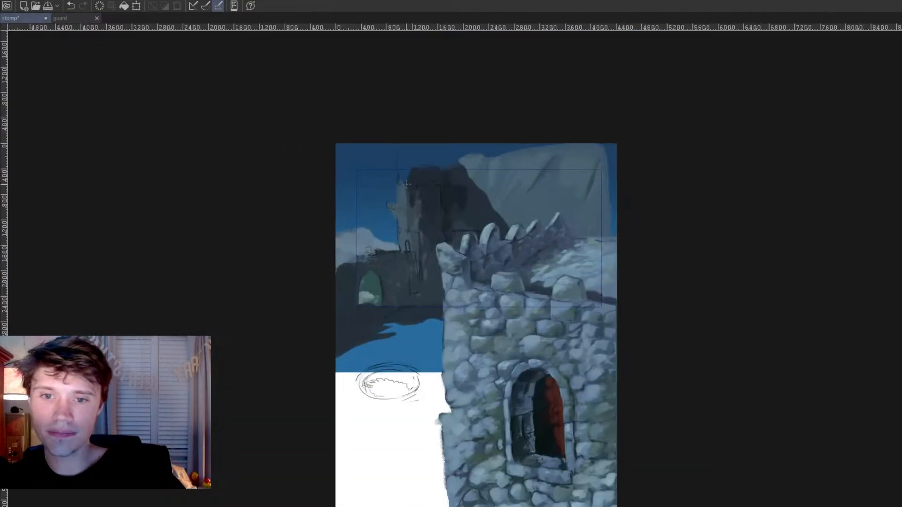
Step: Darken the distant treetops and arch foliage and shift them toward the night sky's blue
scroll(421, 253, up, 4)
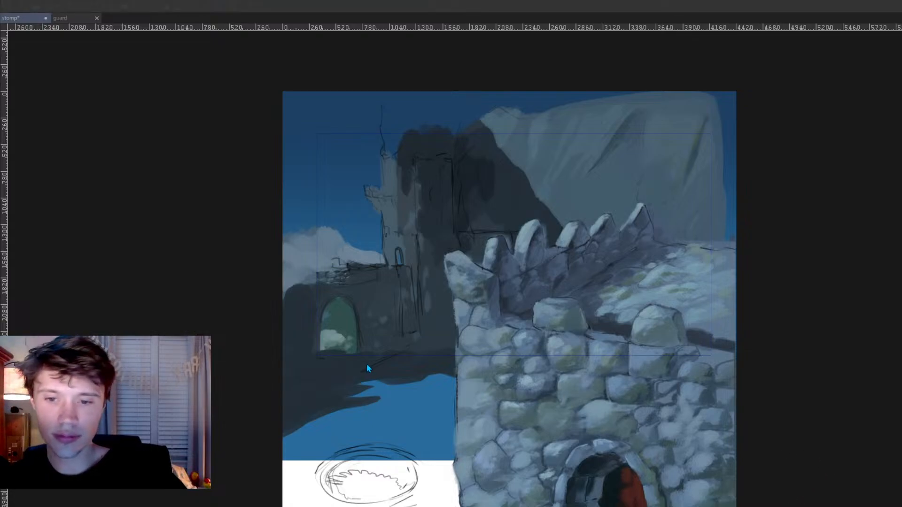
key(ctrl+z)
key(ctrl+z)
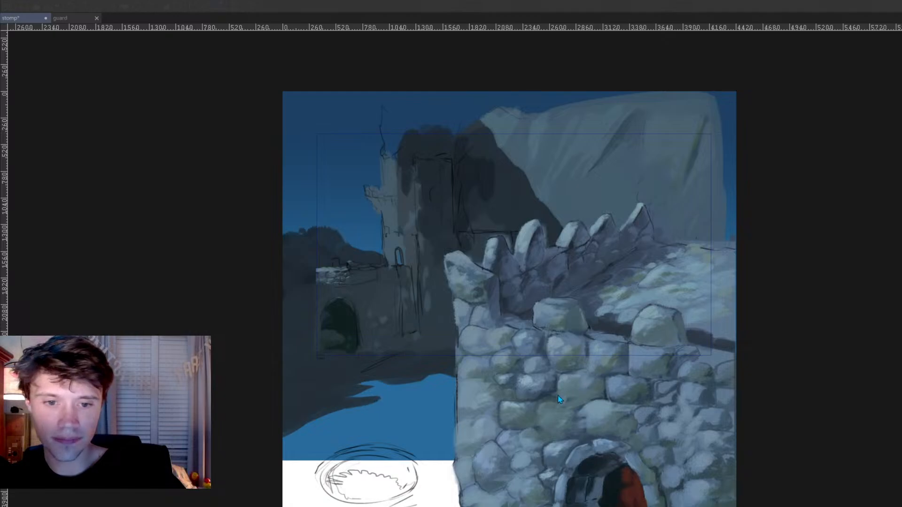
key(ctrl+z)
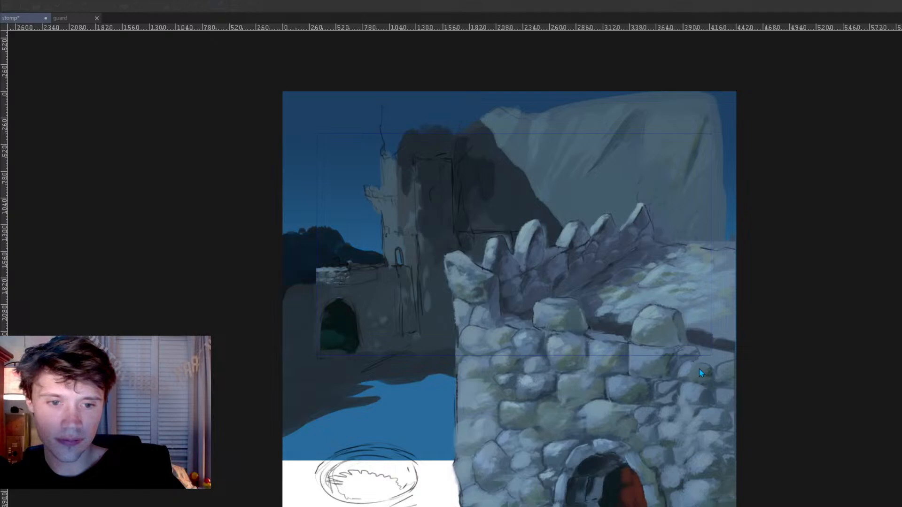
key(ctrl+shift+z)
key(ctrl+z)
key(ctrl+shift+z)
key(ctrl+z)
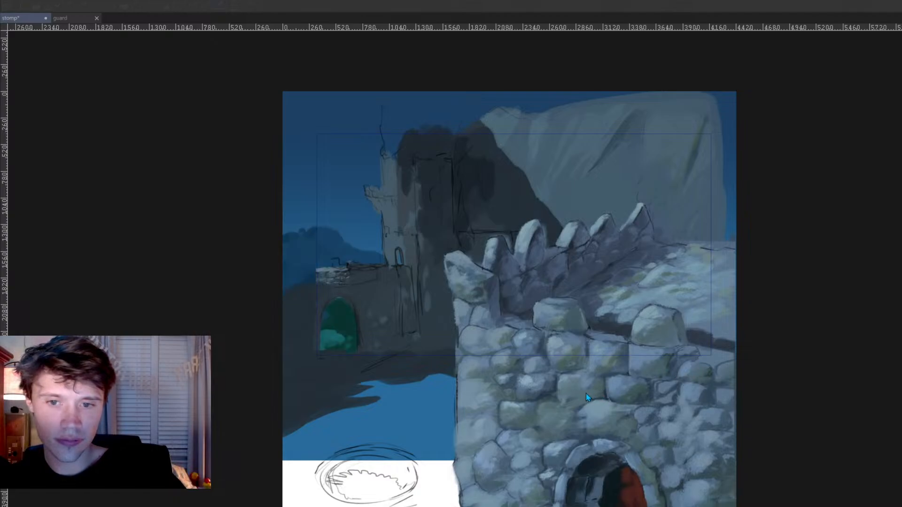
key(ctrl+z)
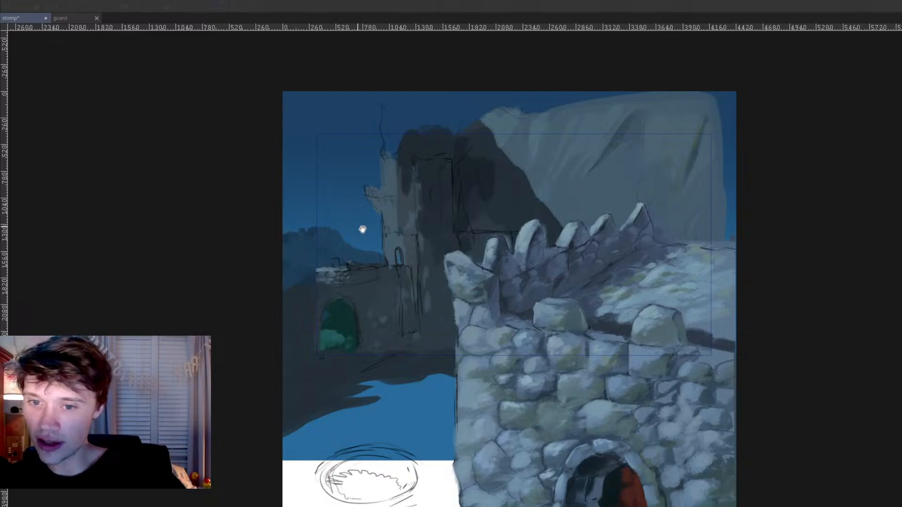
Step: Shift the distant castle and its wall from dark grey toward the night sky's deep blue
scroll(564, 353, down, 5)
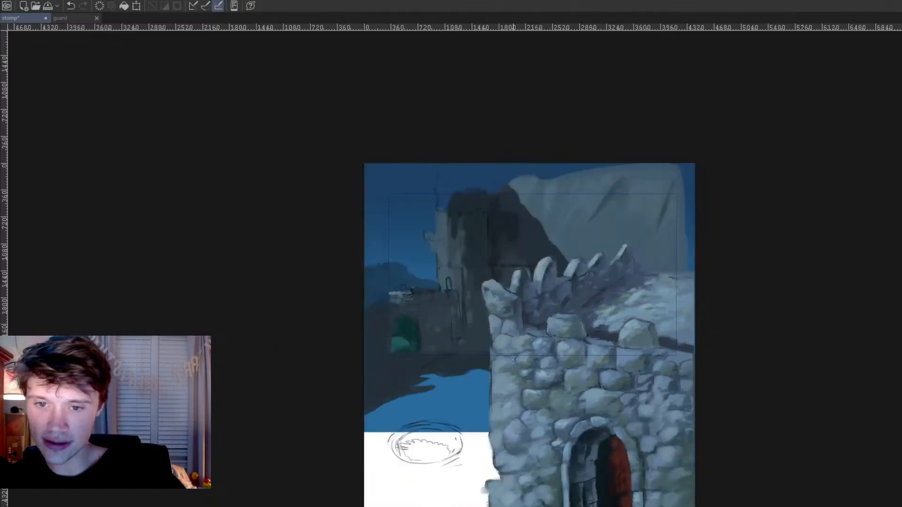
scroll(400, 300, up, 7)
scroll(422, 310, up, 1)
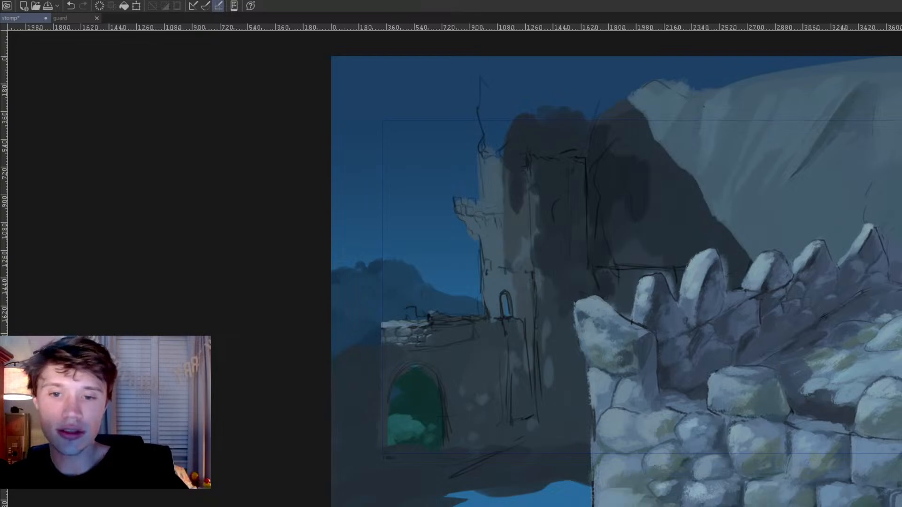
drag(899, 505, 809, 493)
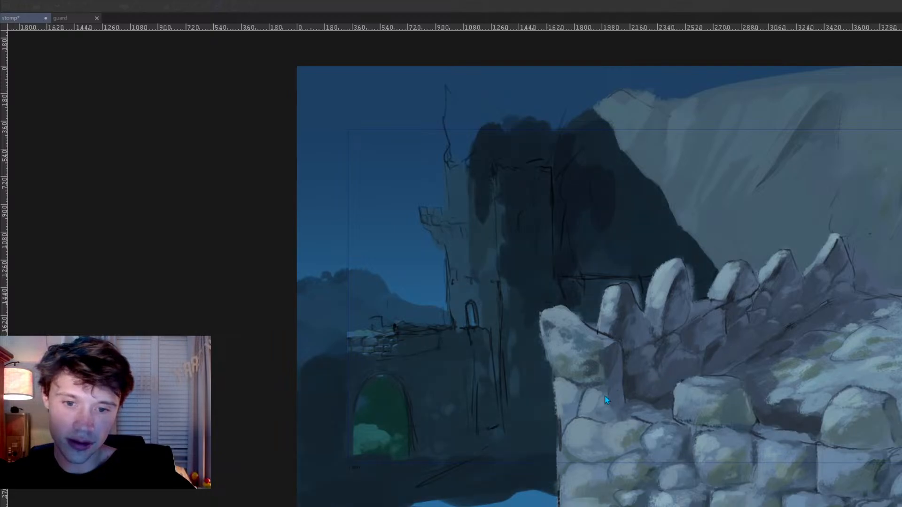
scroll(624, 308, down, 5)
drag(531, 347, 470, 332)
scroll(497, 333, up, 2)
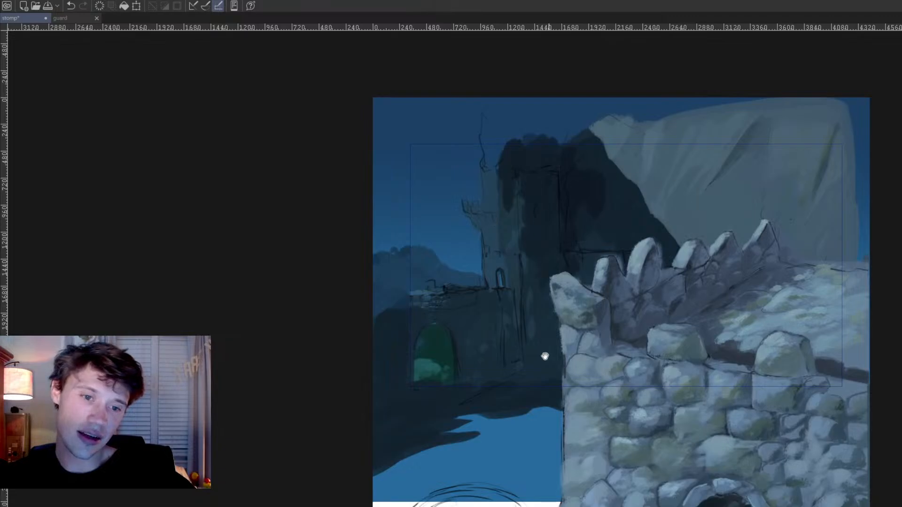
Step: Sample a stone colour from the foreground tower and paint highlights along the broken top edge of the distant wall
scroll(493, 408, up, 3)
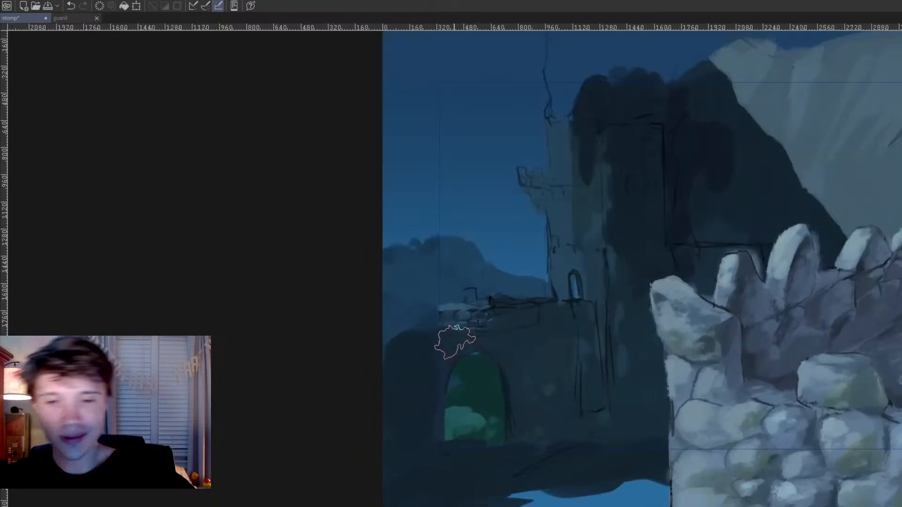
scroll(453, 332, up, 2)
scroll(464, 306, down, 2)
alt+click(826, 311)
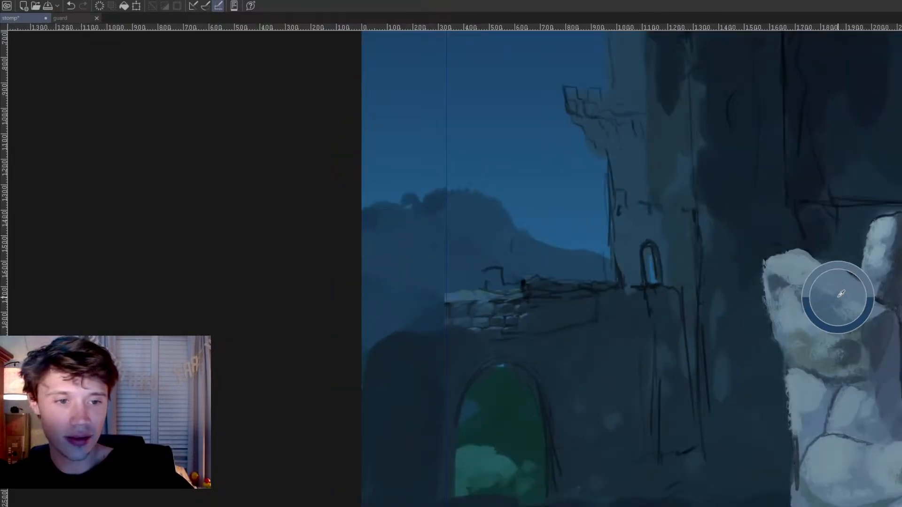
scroll(489, 214, up, 1)
key(b)
drag(438, 324, 533, 314)
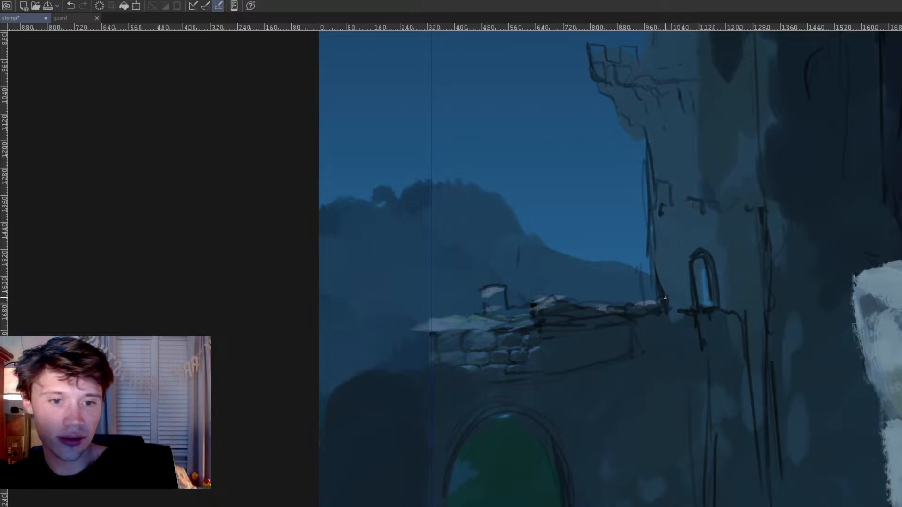
Step: Paint pale moonlit highlights down the sky-facing edge of the distant tower, from below the balcony to the wall, reducing the brush size
drag(665, 298, 559, 374)
drag(560, 239, 558, 274)
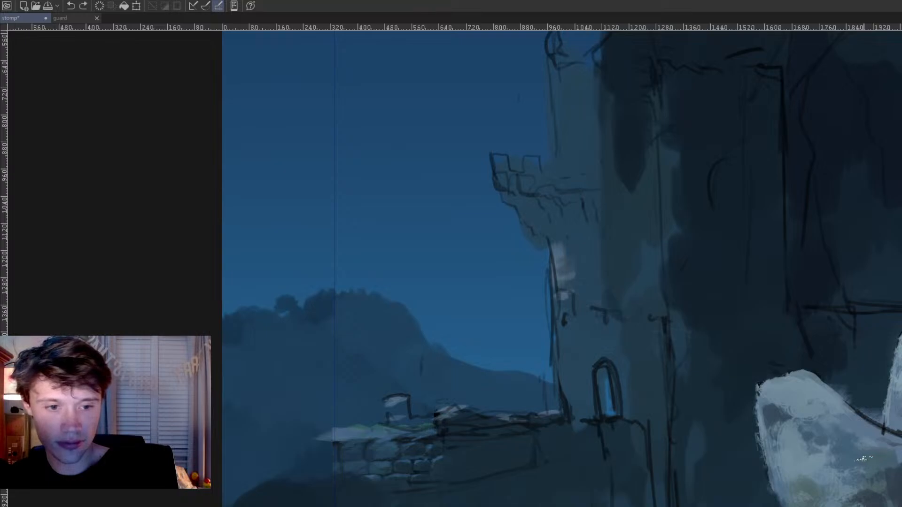
mouse_move(567, 266)
mouse_down()
mouse_move(571, 256)
mouse_move(567, 306)
mouse_up()
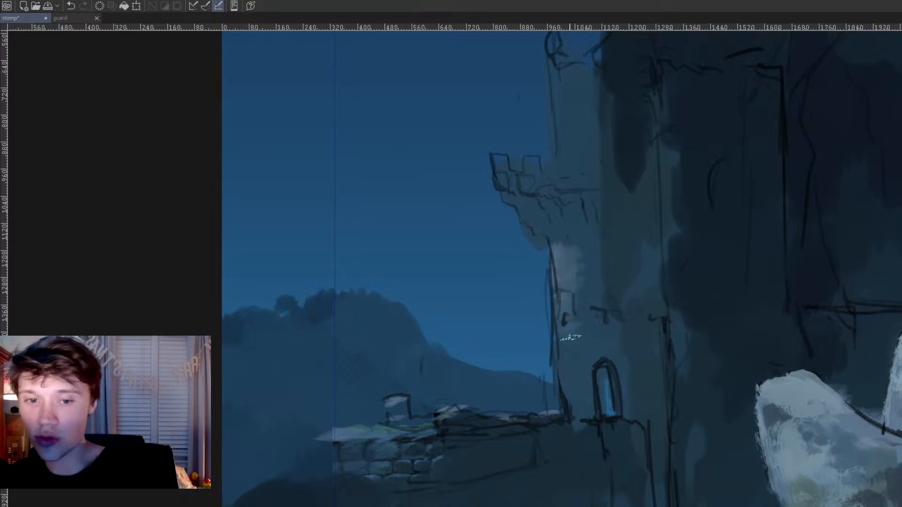
ctrl+click(399, 400)
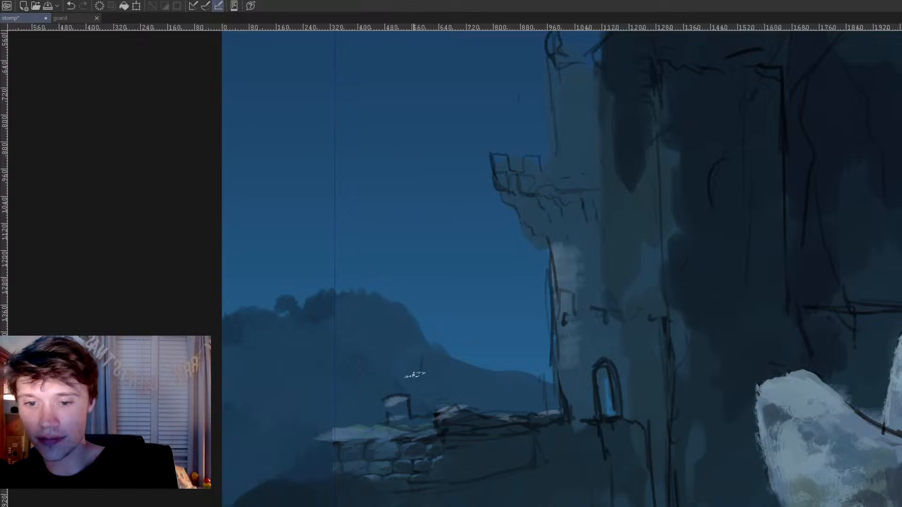
key(bracketleft)
key(bracketleft)
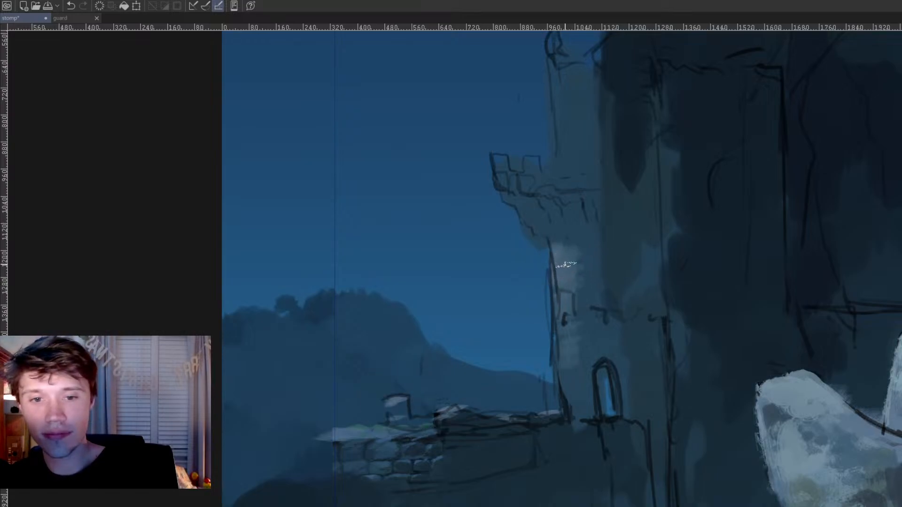
ctrl+click(865, 426)
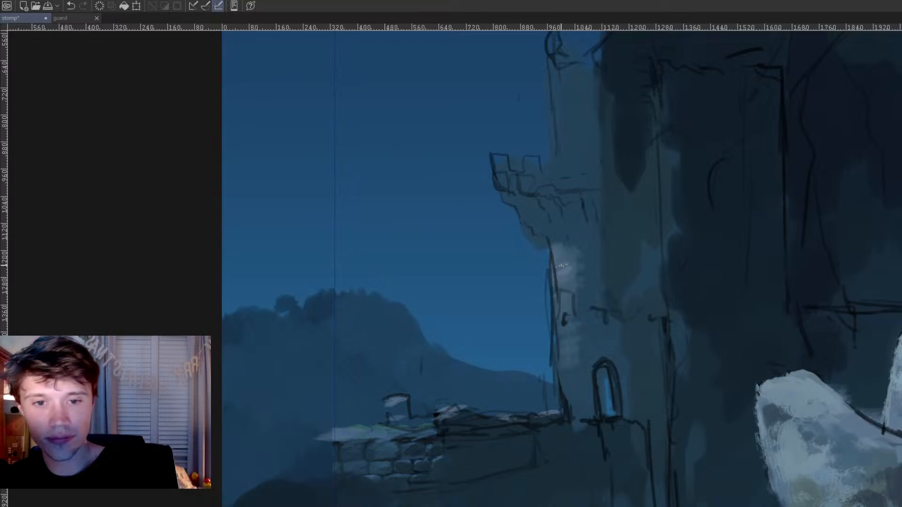
drag(559, 310, 565, 415)
Step: Extend the distant wall's light top ledge outward over the foliage beside the arch
scroll(572, 377, down, 10)
drag(583, 385, 573, 333)
scroll(510, 389, up, 2)
scroll(463, 326, up, 3)
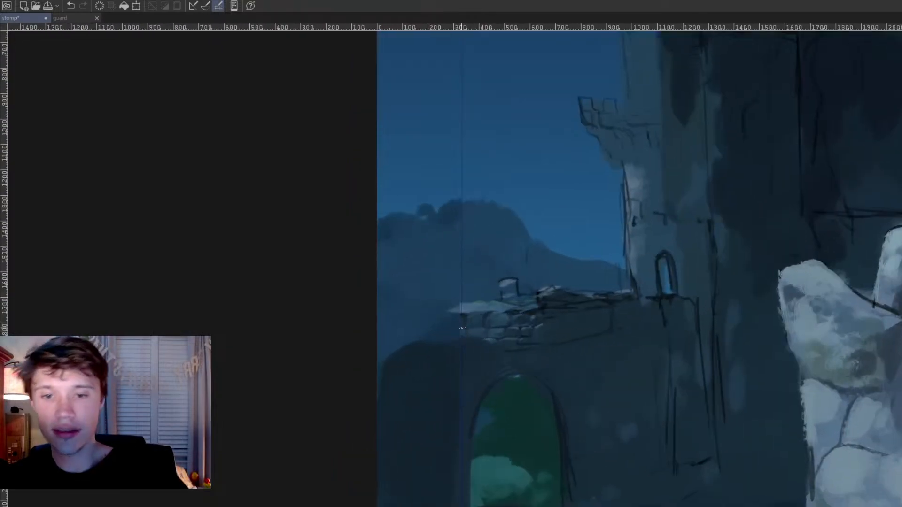
drag(399, 313, 463, 309)
Step: Sample a dark tone and paint ragged shadows under the distant wall's ledge and above the arch
drag(578, 368, 559, 346)
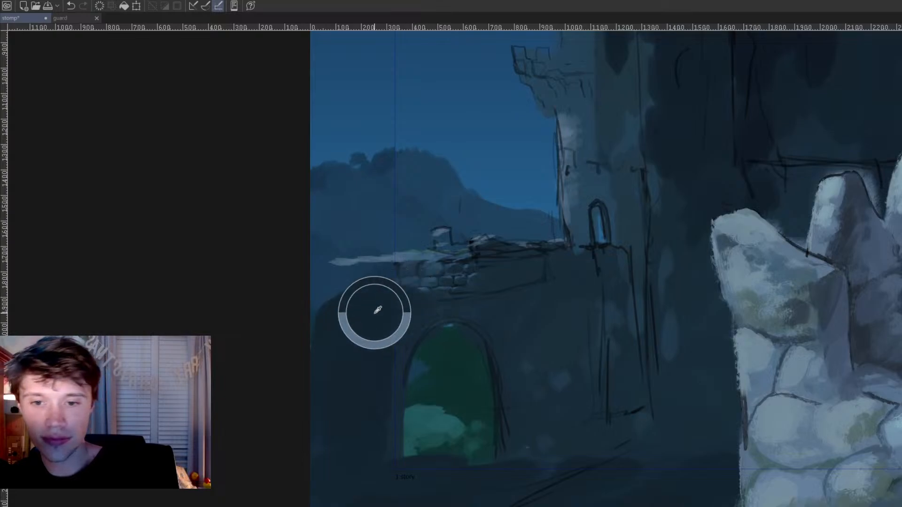
mouse_move(497, 264)
mouse_down()
mouse_move(493, 253)
mouse_move(486, 286)
mouse_up()
mouse_move(402, 280)
mouse_down()
mouse_move(368, 268)
mouse_move(351, 271)
mouse_move(365, 270)
mouse_move(385, 316)
mouse_move(421, 296)
mouse_move(416, 319)
mouse_move(446, 311)
mouse_up()
drag(504, 329, 496, 332)
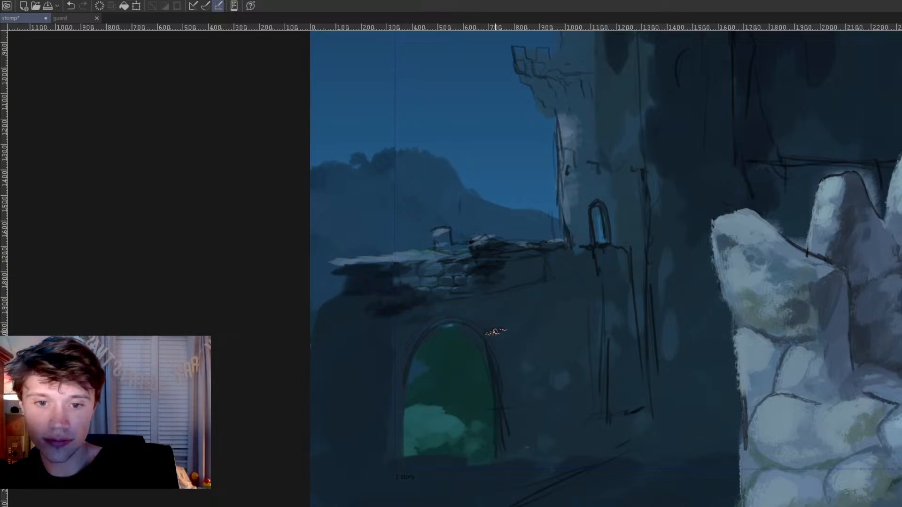
drag(519, 277, 535, 279)
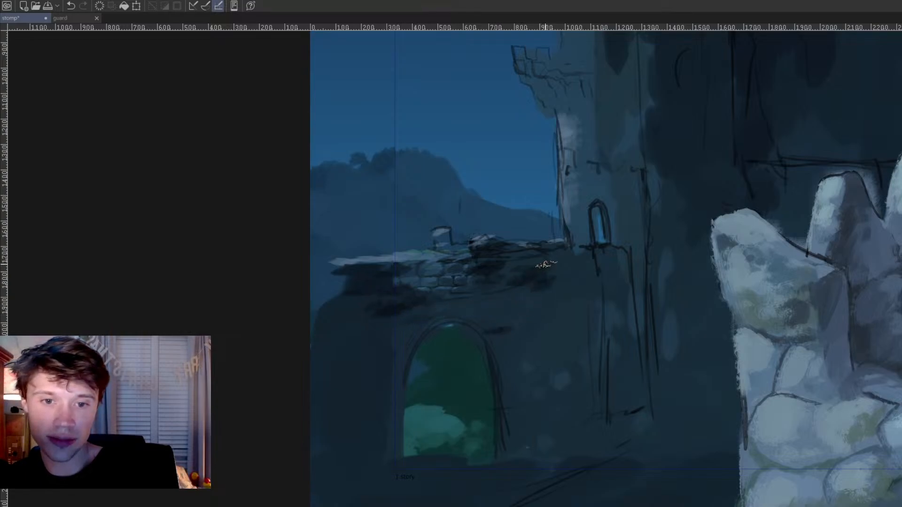
Step: Paint dark shadows on the distant tower around the small arched window and behind the balcony
drag(589, 268, 489, 404)
mouse_move(519, 375)
mouse_down()
mouse_move(517, 302)
mouse_move(516, 365)
mouse_up()
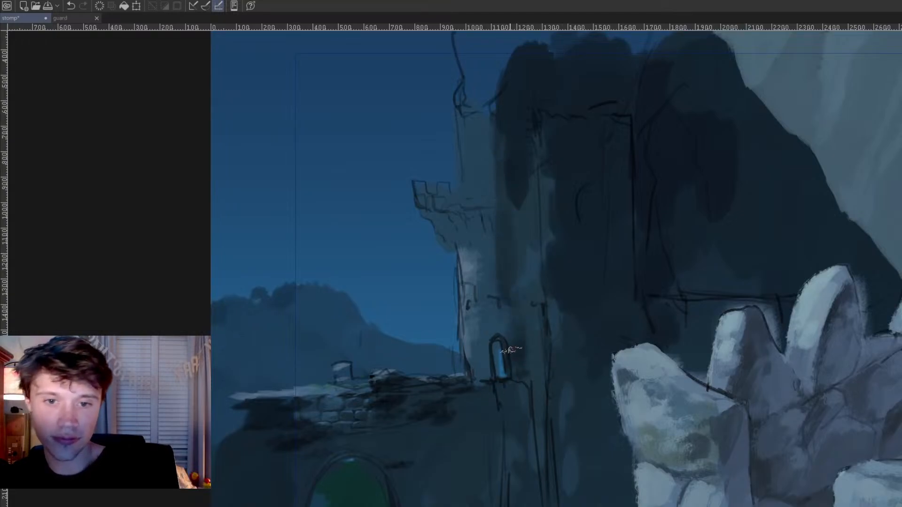
mouse_move(498, 312)
mouse_down()
mouse_move(509, 334)
mouse_move(488, 332)
mouse_move(484, 374)
mouse_up()
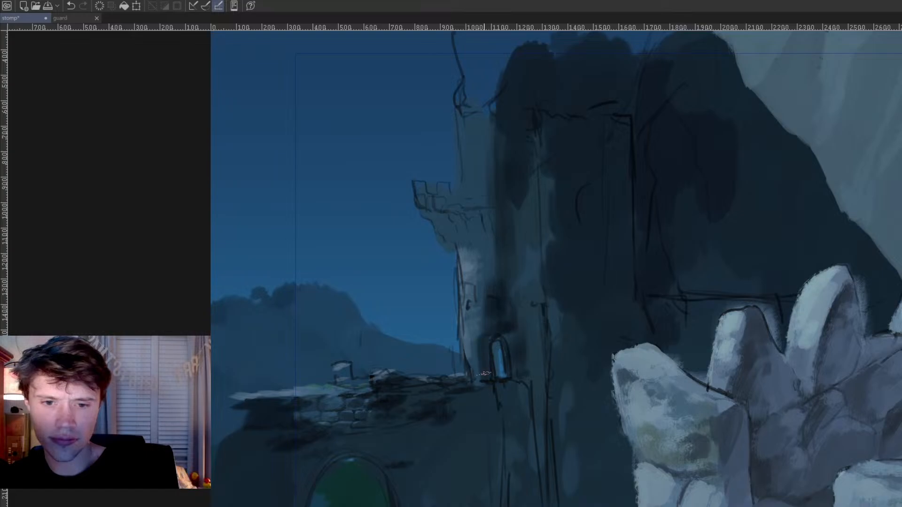
mouse_move(482, 286)
mouse_down()
mouse_move(470, 198)
mouse_move(482, 222)
mouse_move(474, 154)
mouse_move(482, 189)
mouse_move(485, 113)
mouse_move(500, 274)
mouse_up()
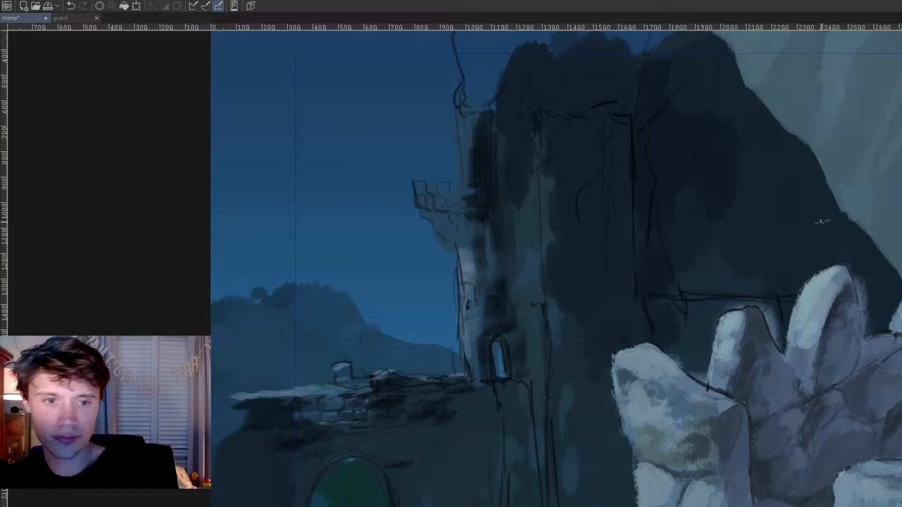
Step: Darken the main mass of the distant castle to near-black with a large soft brush, and save the painting
drag(640, 304, 538, 277)
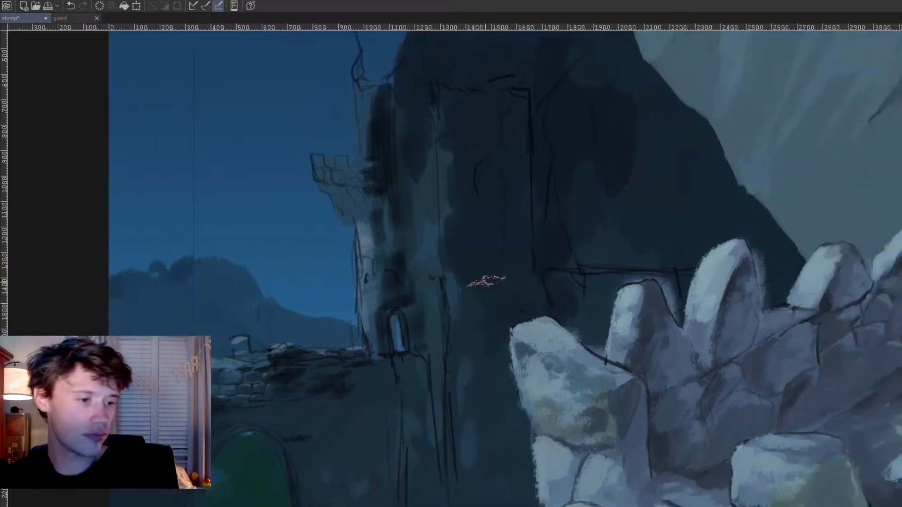
scroll(505, 317, down, 2)
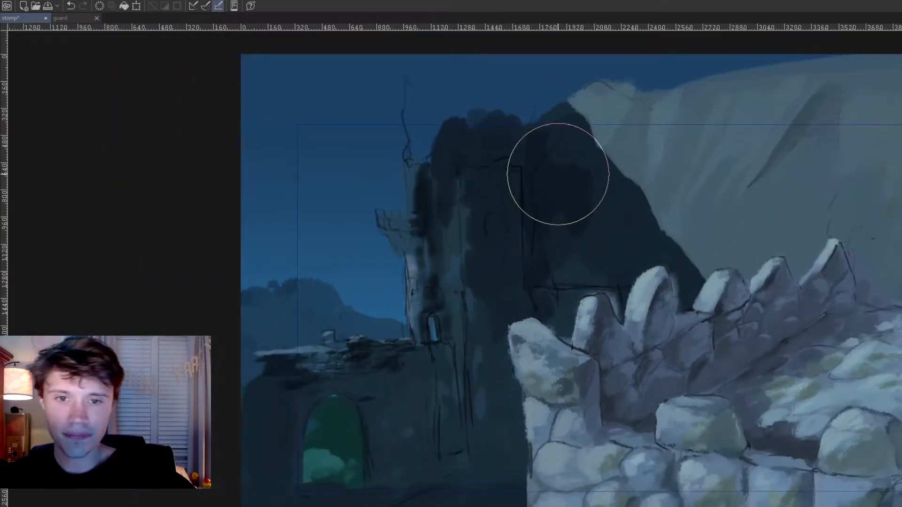
mouse_move(578, 148)
mouse_down()
mouse_move(706, 240)
mouse_move(673, 214)
mouse_move(654, 228)
mouse_move(608, 179)
mouse_move(493, 152)
mouse_move(517, 217)
mouse_move(493, 259)
mouse_up()
scroll(601, 361, down, 3)
key(ctrl+s)
Step: Sample a light grey from the foreground stones and block in the far edge of the ground below the distant castle
mouse_move(534, 429)
mouse_down()
mouse_move(538, 333)
mouse_move(556, 297)
mouse_up()
scroll(539, 333, up, 1)
scroll(539, 334, up, 1)
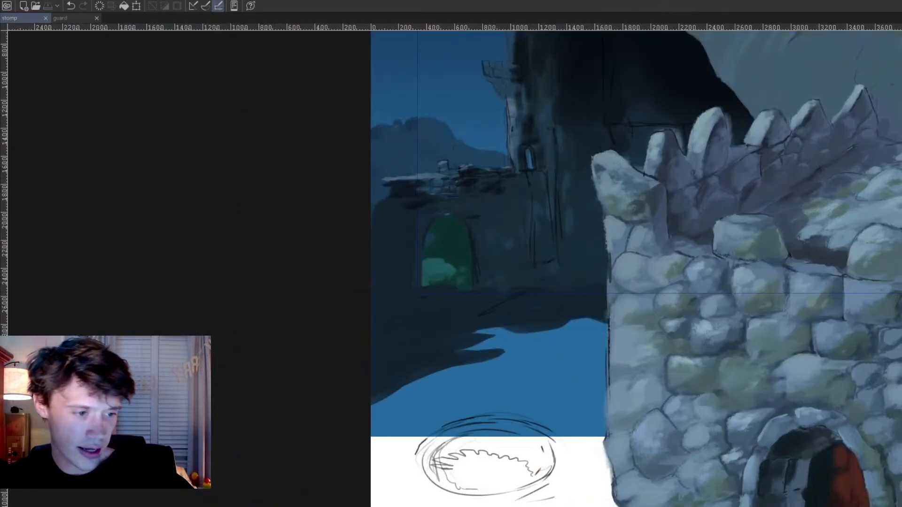
click(901, 466)
click(901, 466)
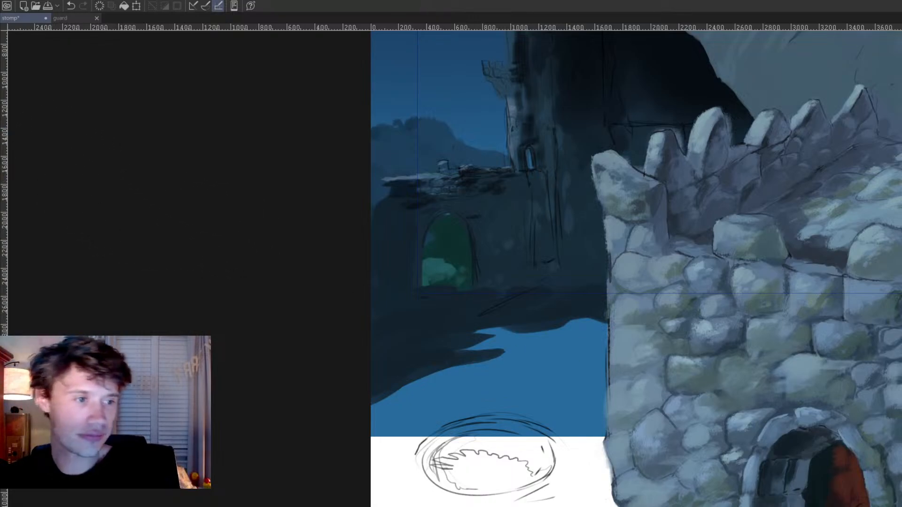
ctrl+click(752, 221)
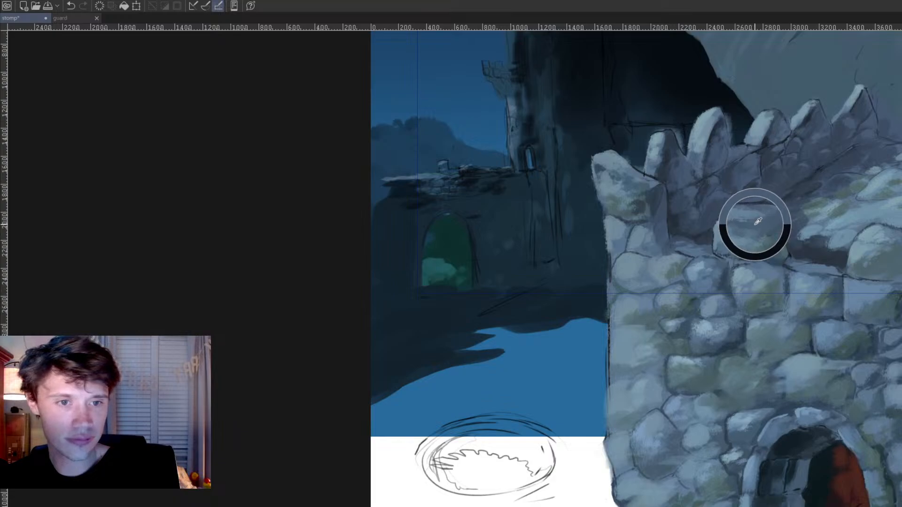
mouse_move(484, 345)
mouse_down()
mouse_move(475, 348)
mouse_move(507, 343)
mouse_move(495, 331)
mouse_move(604, 328)
mouse_move(596, 318)
mouse_move(539, 336)
mouse_move(588, 317)
mouse_move(472, 346)
mouse_move(596, 318)
mouse_up()
ctrl+click(555, 323)
Step: Sample a purplish grey from the foreground battlements and paint it over the remaining blue ground above the ellipse sketch
ctrl+click(665, 200)
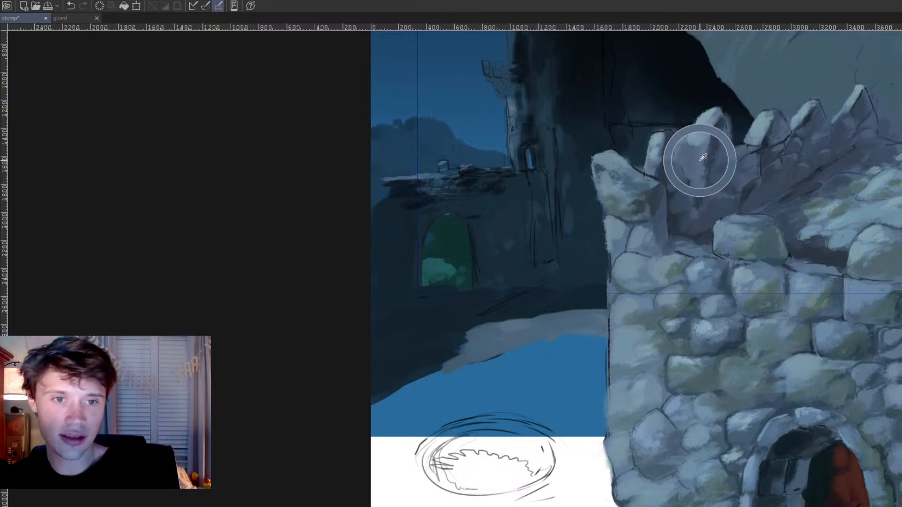
drag(695, 157, 682, 199)
mouse_move(485, 365)
mouse_down()
mouse_move(367, 412)
mouse_move(425, 375)
mouse_move(404, 405)
mouse_move(474, 375)
mouse_up()
mouse_move(388, 438)
mouse_down()
mouse_move(493, 413)
mouse_move(591, 422)
mouse_move(602, 399)
mouse_move(596, 336)
mouse_move(531, 374)
mouse_up()
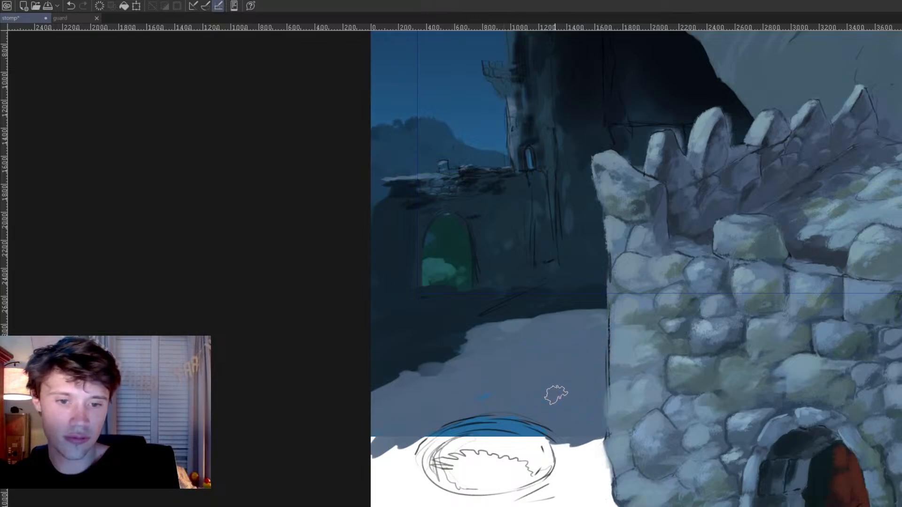
Step: Sample lighter stone colours and dab a pale stone path across the grey ground, from the castle's shadow toward the foreground tower
scroll(677, 357, down, 2)
scroll(611, 343, down, 2)
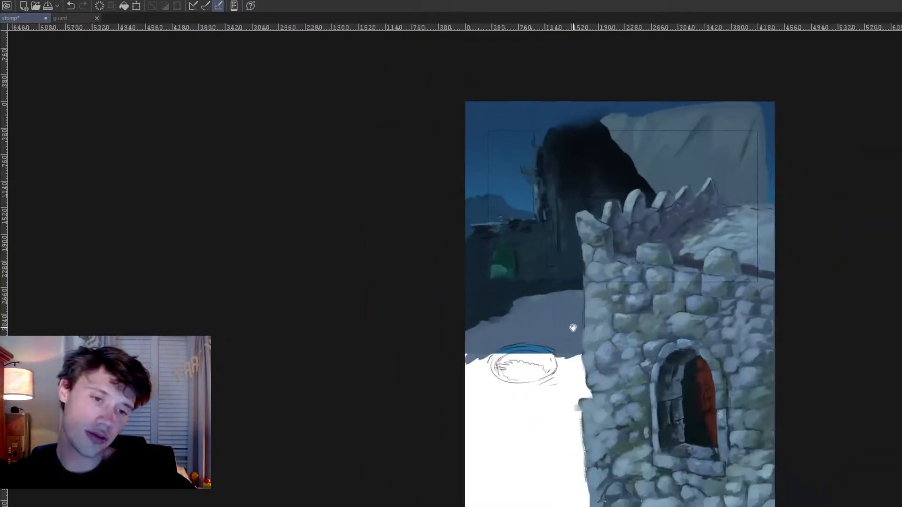
scroll(587, 328, up, 5)
scroll(585, 324, down, 4)
scroll(579, 316, up, 2)
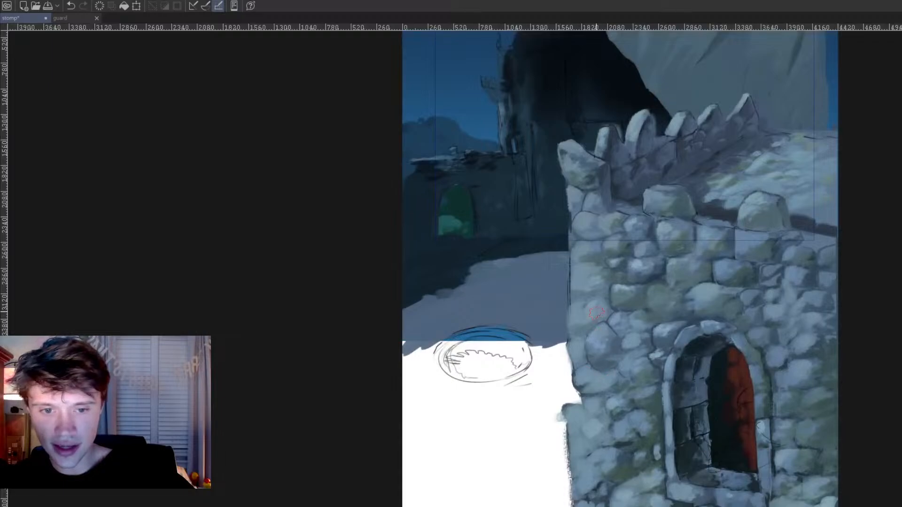
alt+click(649, 127)
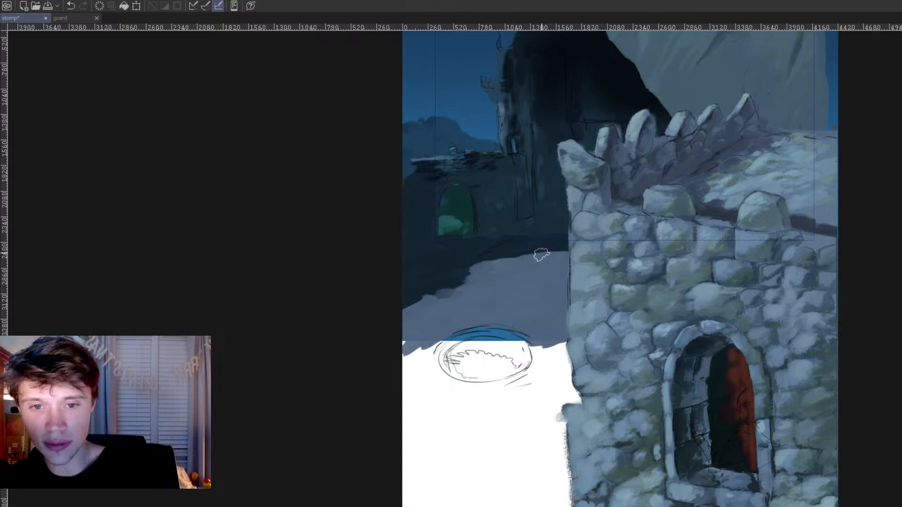
alt+click(574, 169)
mouse_move(502, 314)
mouse_down()
mouse_move(533, 305)
mouse_move(525, 328)
mouse_move(492, 317)
mouse_move(532, 299)
mouse_move(519, 290)
mouse_move(502, 298)
mouse_up()
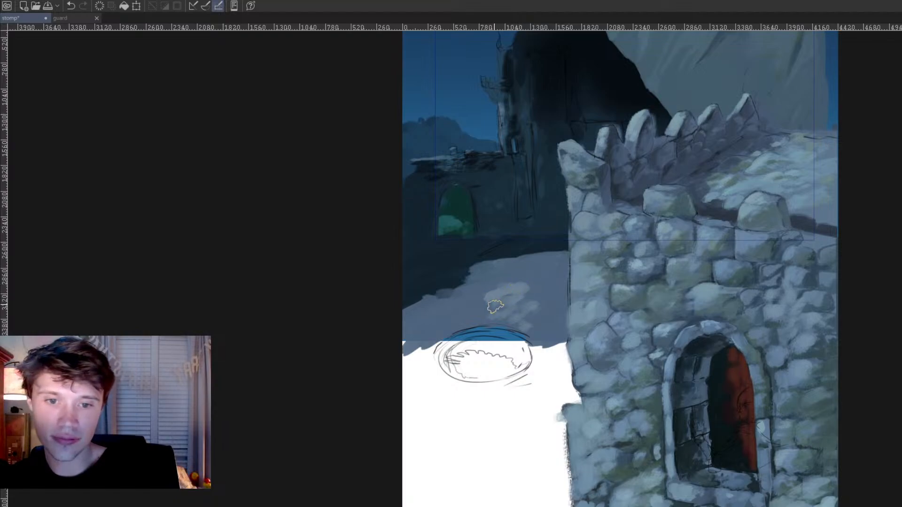
mouse_move(486, 291)
mouse_down()
mouse_move(468, 265)
mouse_move(499, 294)
mouse_move(477, 299)
mouse_move(478, 320)
mouse_move(509, 325)
mouse_up()
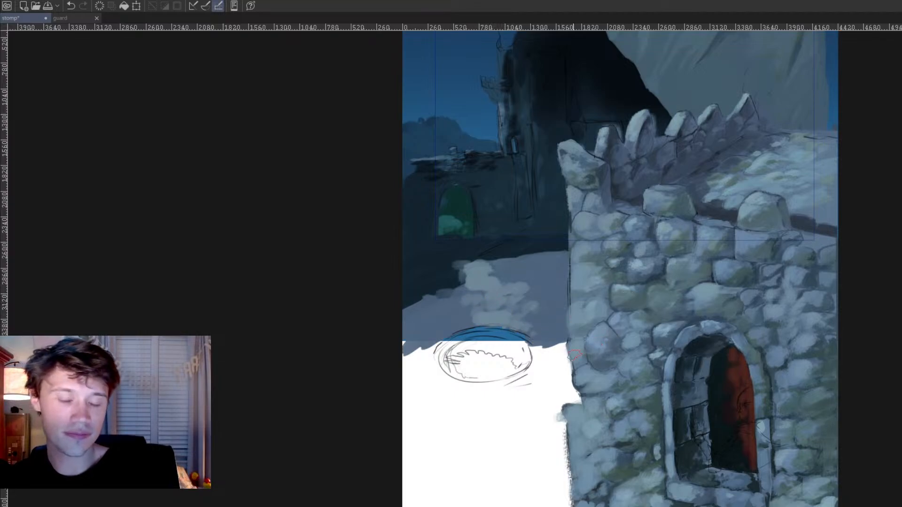
mouse_move(559, 347)
mouse_down()
mouse_move(553, 356)
mouse_move(564, 345)
mouse_up()
drag(548, 316, 539, 319)
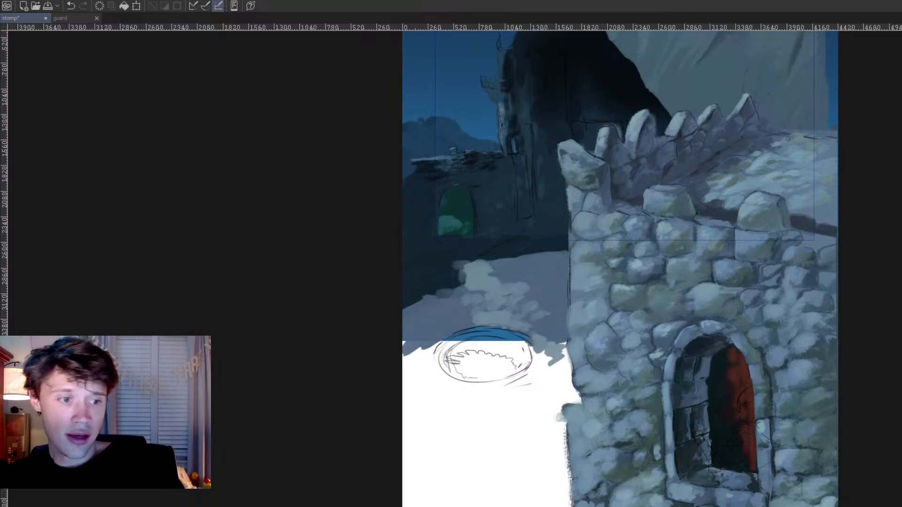
Step: Paint muted green grass on both sides of the stone path and darken it near the distant castle
mouse_move(497, 266)
mouse_down()
mouse_move(540, 258)
mouse_move(508, 275)
mouse_move(525, 278)
mouse_move(564, 267)
mouse_up()
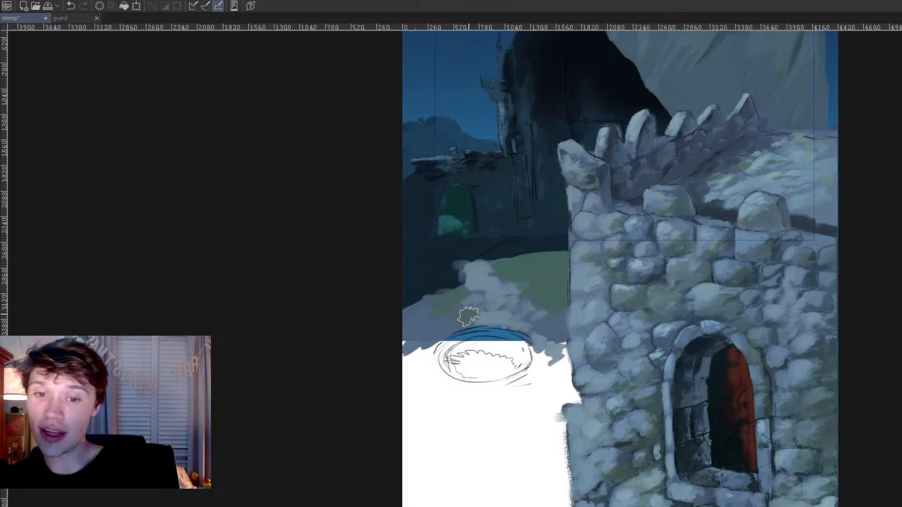
mouse_move(428, 306)
mouse_down()
mouse_move(409, 336)
mouse_move(409, 310)
mouse_move(412, 344)
mouse_move(452, 337)
mouse_up()
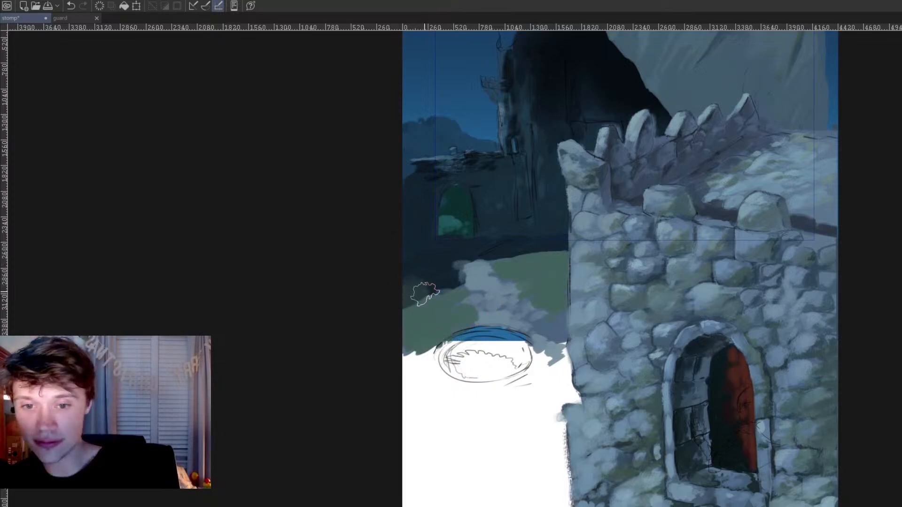
drag(492, 259, 526, 251)
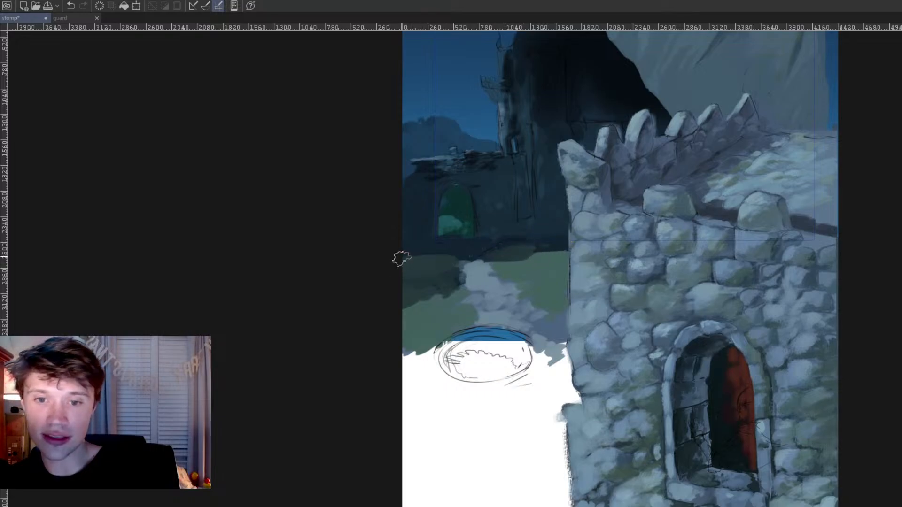
Step: Save the painting
scroll(544, 202, down, 5)
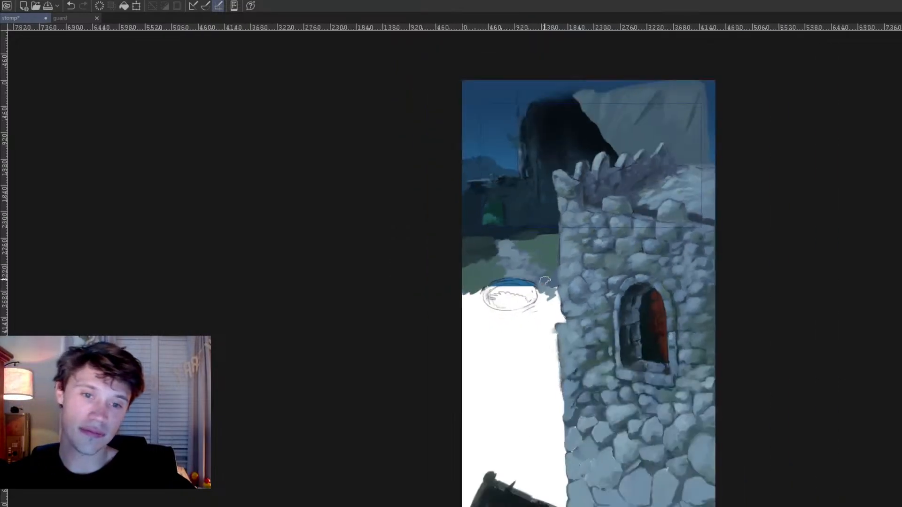
key(ctrl+s)
scroll(518, 283, up, 1)
scroll(518, 283, up, 5)
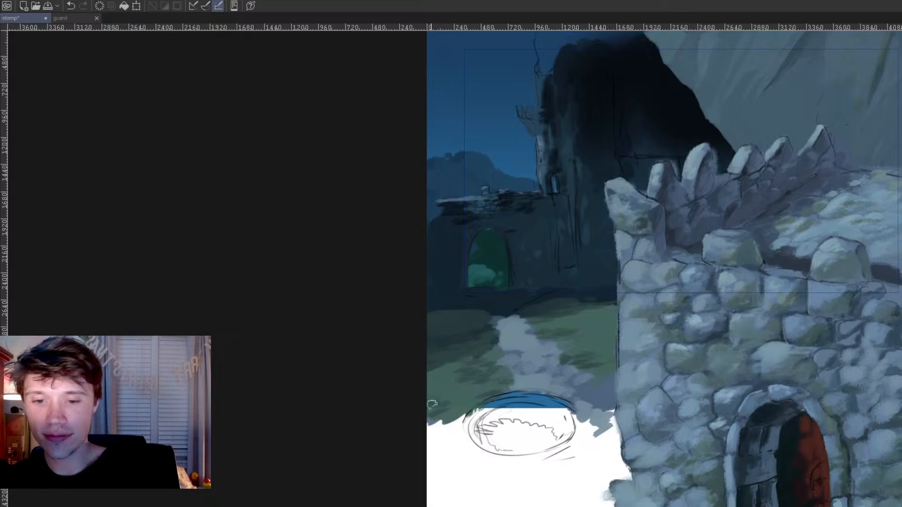
Step: Draw dark joint lines between the stones along the foreground tower's left edge
key(b)
key(b)
key(b)
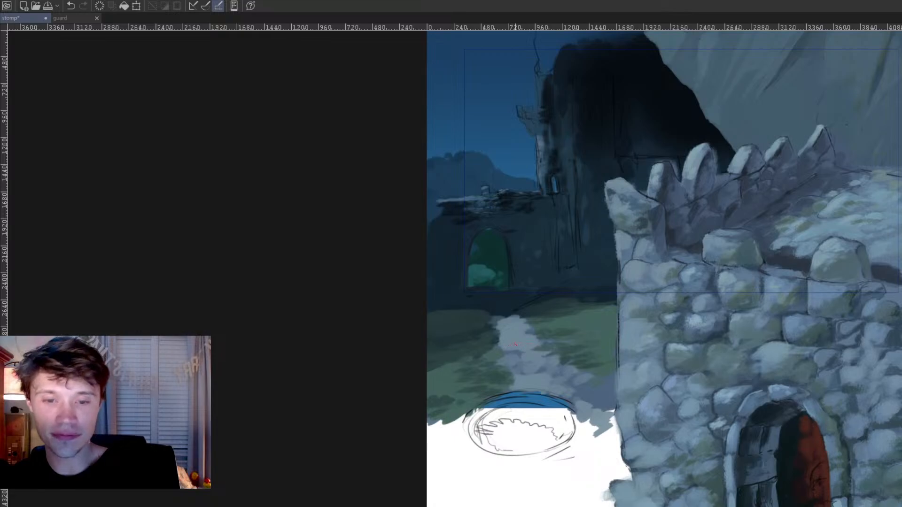
drag(634, 305, 657, 280)
key(ctrl+z)
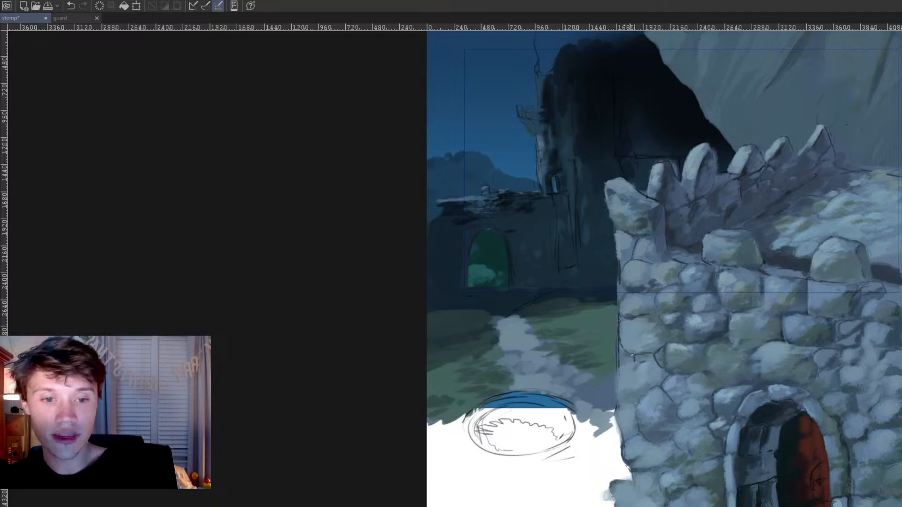
drag(618, 371, 619, 404)
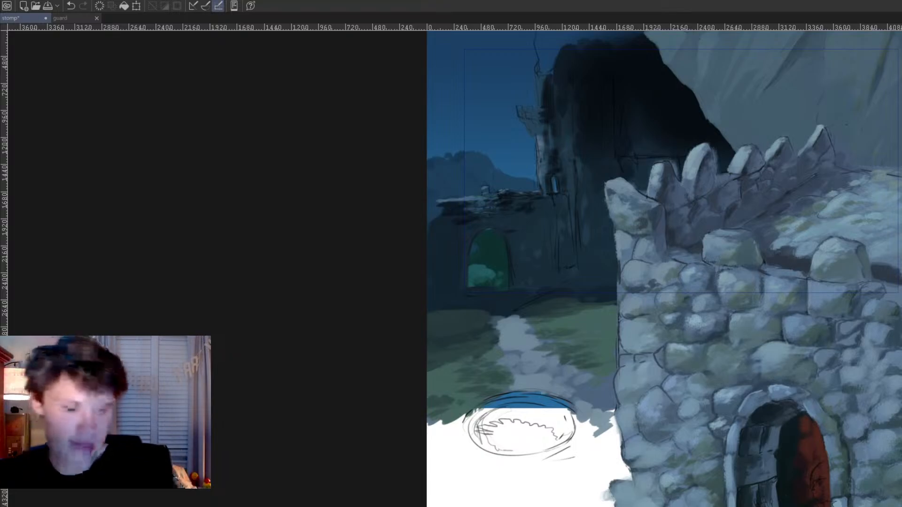
mouse_move(714, 419)
mouse_down()
mouse_move(706, 416)
mouse_move(711, 346)
mouse_move(655, 400)
mouse_up()
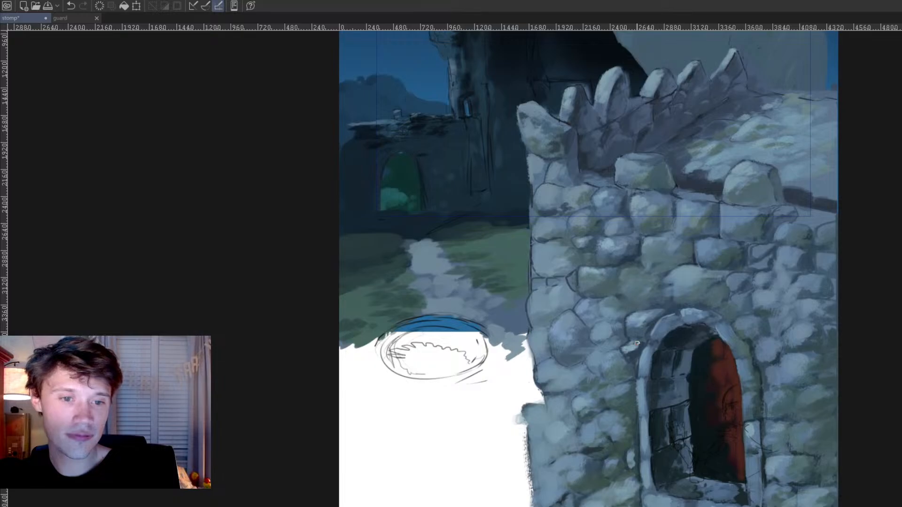
Step: Paint the ground between the ellipse sketch and the tower grey, and widen the pale stone path on its left side
drag(677, 407, 667, 370)
drag(690, 430, 663, 472)
mouse_move(550, 422)
mouse_down()
mouse_move(616, 335)
mouse_move(612, 375)
mouse_up()
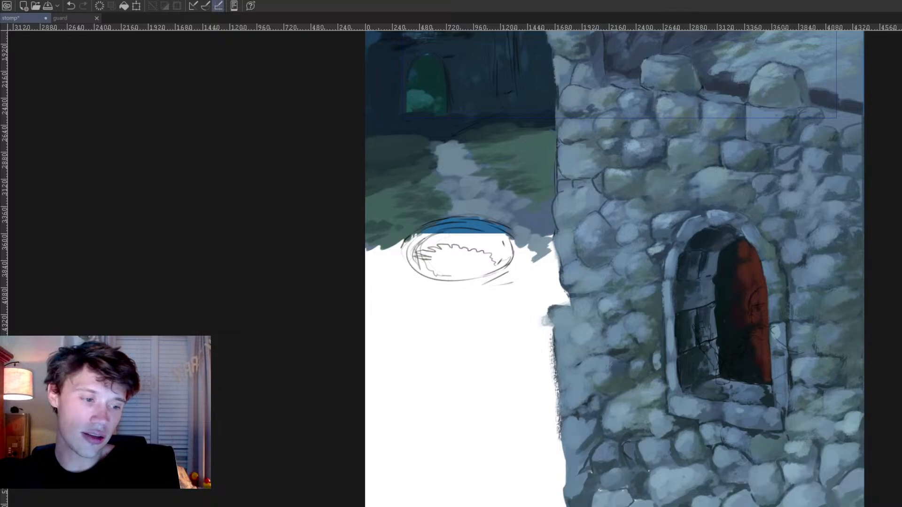
drag(567, 374, 580, 501)
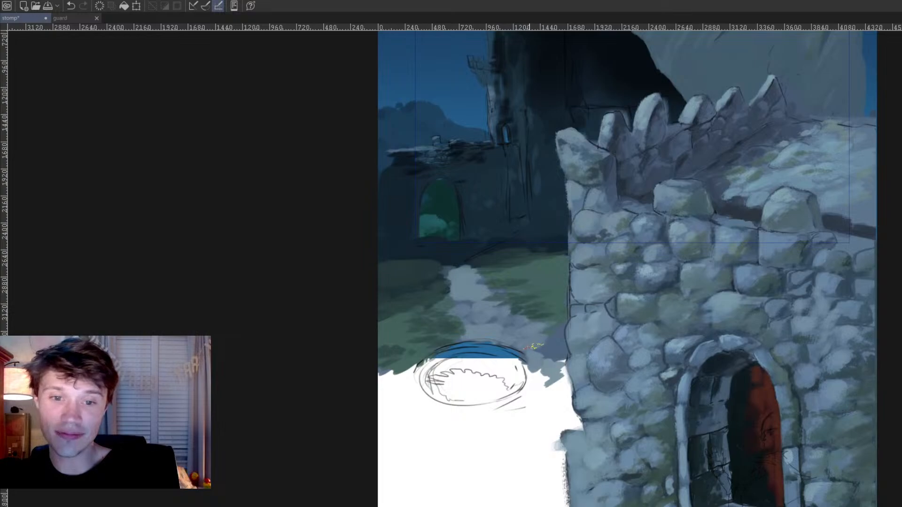
ctrl+click(560, 307)
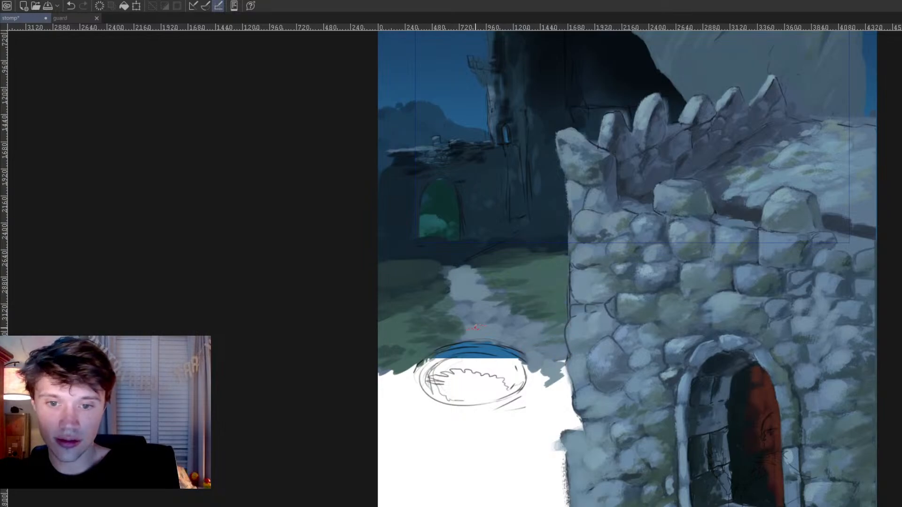
mouse_move(442, 280)
mouse_down()
mouse_move(458, 329)
mouse_move(451, 345)
mouse_move(463, 333)
mouse_up()
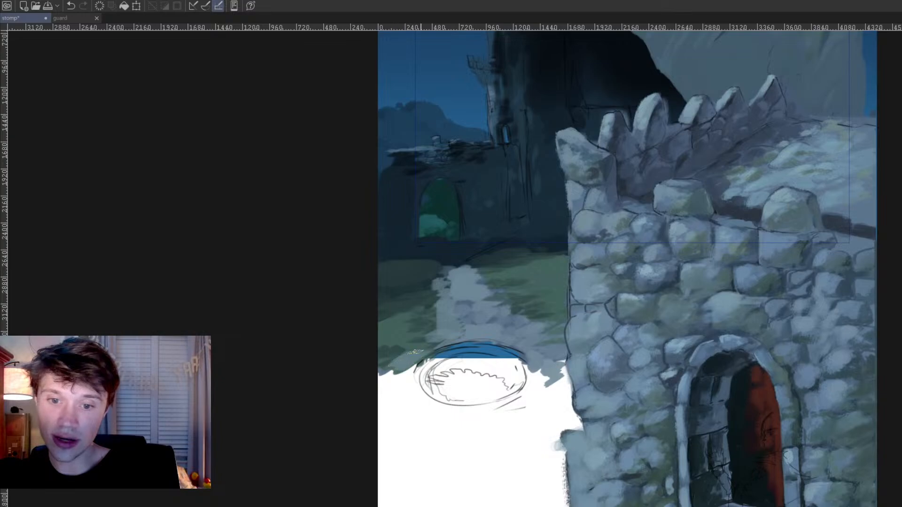
Step: Paint a grey ring around the ellipse sketch and fill its interior with dark teal blue
mouse_move(395, 374)
mouse_down()
mouse_move(410, 400)
mouse_move(421, 369)
mouse_move(412, 404)
mouse_move(418, 375)
mouse_move(458, 423)
mouse_move(525, 409)
mouse_move(539, 384)
mouse_move(528, 393)
mouse_move(543, 389)
mouse_up()
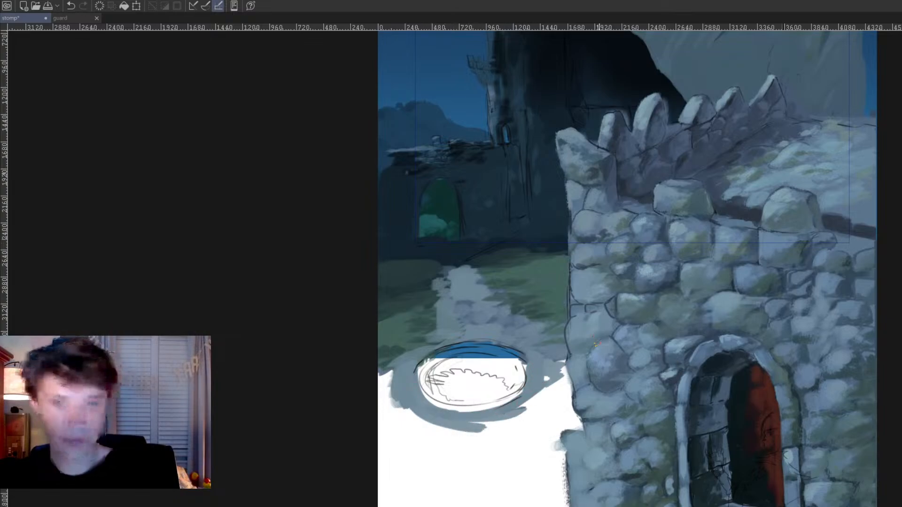
mouse_move(450, 353)
mouse_down()
mouse_move(427, 376)
mouse_move(469, 350)
mouse_move(507, 351)
mouse_move(519, 360)
mouse_move(449, 367)
mouse_move(438, 389)
mouse_move(465, 390)
mouse_move(473, 359)
mouse_move(451, 382)
mouse_move(456, 397)
mouse_move(474, 391)
mouse_move(477, 399)
mouse_move(489, 364)
mouse_move(481, 376)
mouse_move(508, 368)
mouse_move(489, 396)
mouse_move(511, 383)
mouse_move(477, 397)
mouse_move(517, 369)
mouse_move(505, 397)
mouse_up()
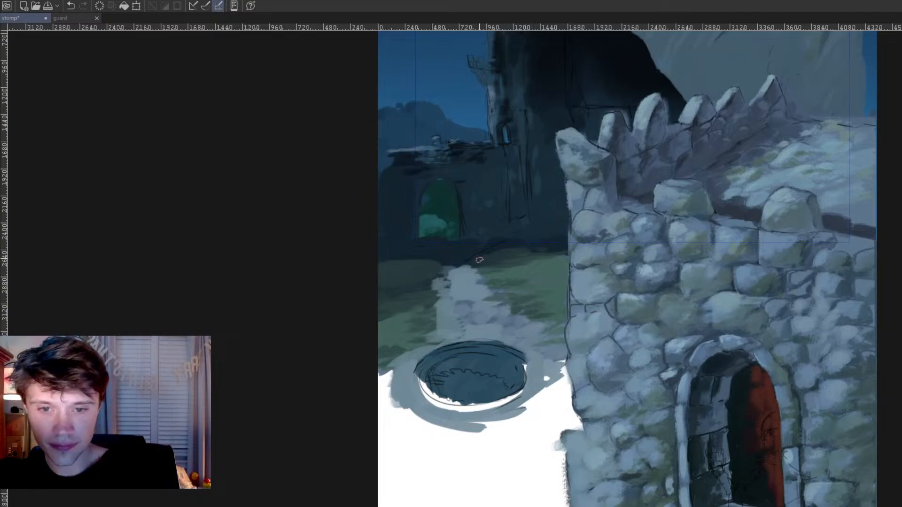
ctrl+click(429, 146)
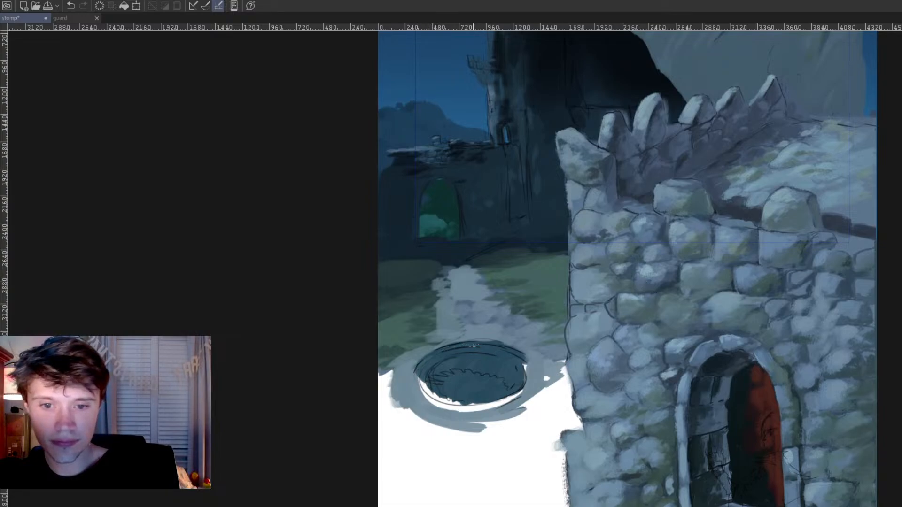
ctrl+click(520, 335)
drag(446, 350, 487, 343)
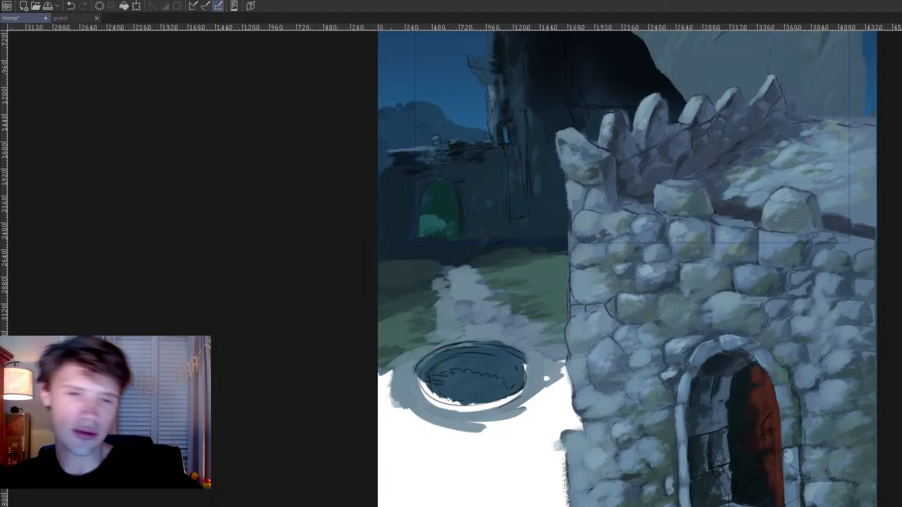
Step: Examine the new oval pit, path and distant castle against the composition of the whole painting
drag(550, 336, 612, 323)
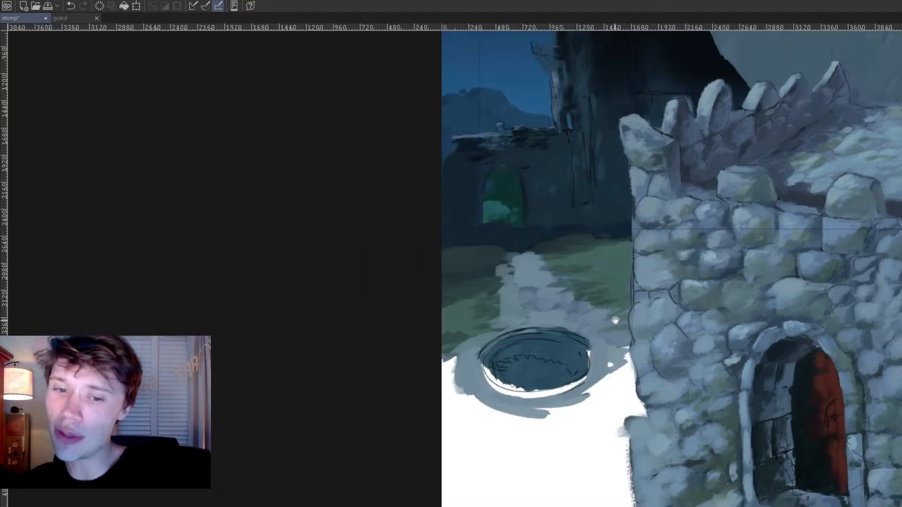
scroll(616, 321, up, 1)
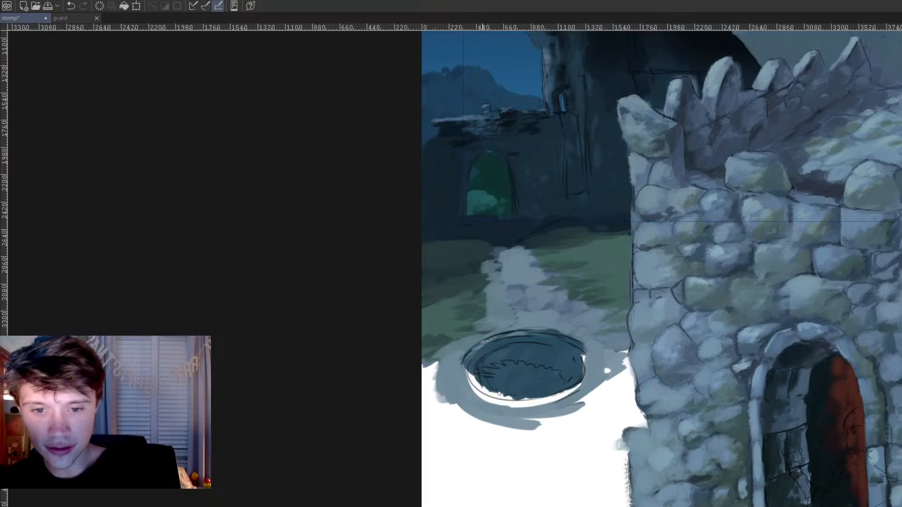
drag(715, 339, 594, 346)
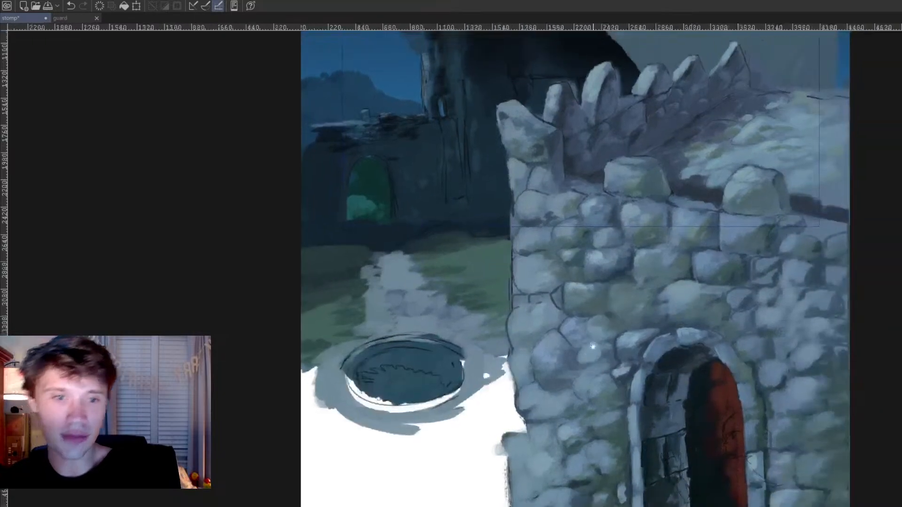
scroll(396, 262, down, 4)
drag(393, 318, 458, 271)
scroll(361, 336, down, 3)
scroll(419, 316, up, 3)
scroll(425, 289, up, 2)
scroll(414, 240, down, 5)
scroll(458, 271, up, 1)
mouse_move(447, 225)
mouse_down()
mouse_move(456, 220)
mouse_move(461, 233)
mouse_up()
scroll(456, 220, up, 1)
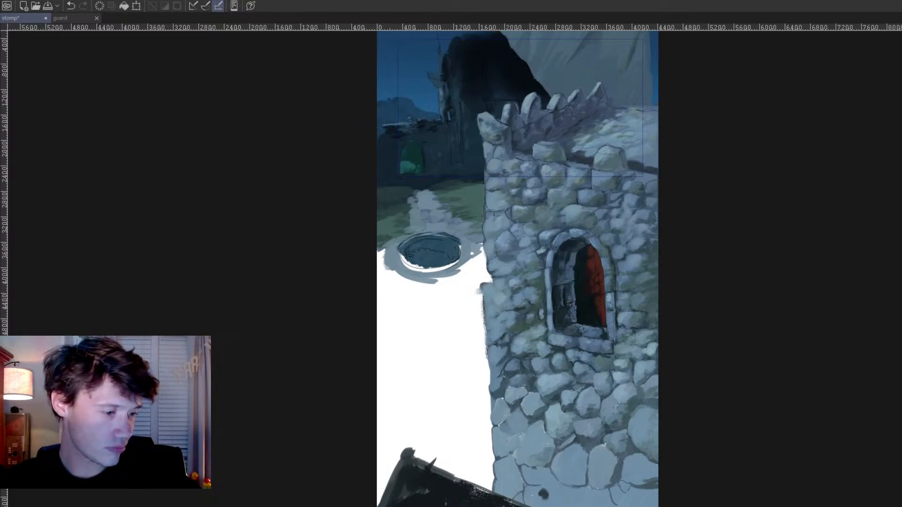
drag(466, 148, 445, 148)
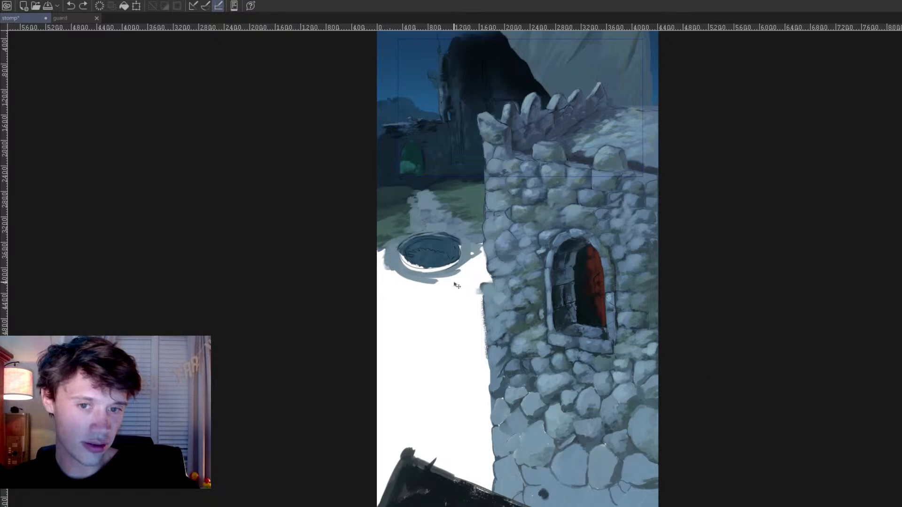
drag(453, 284, 461, 306)
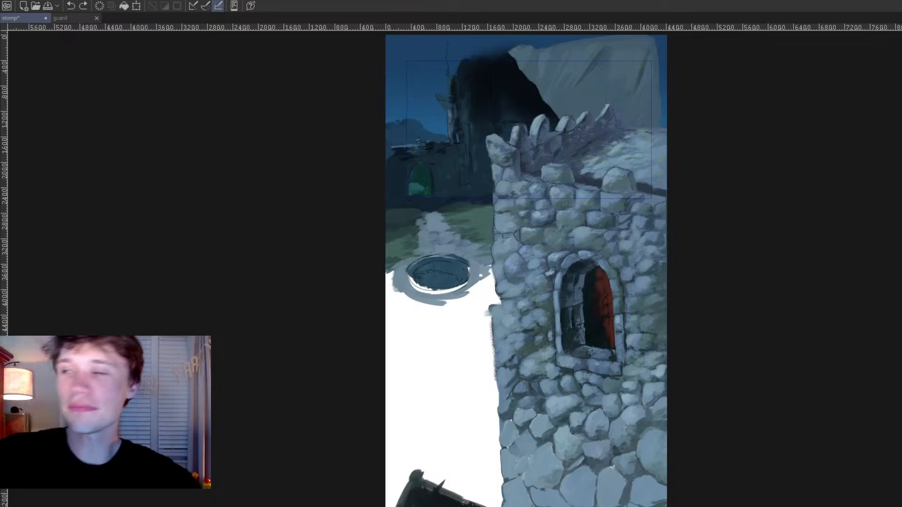
Step: Soften the left edge of the stone path and break up its surface with horizontal grey and muted green strokes
scroll(442, 250, up, 4)
drag(421, 279, 473, 274)
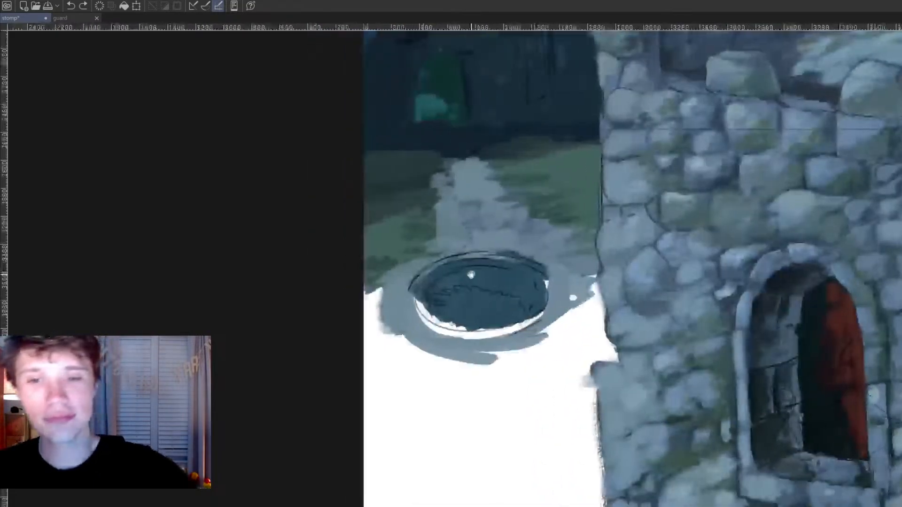
scroll(473, 273, up, 1)
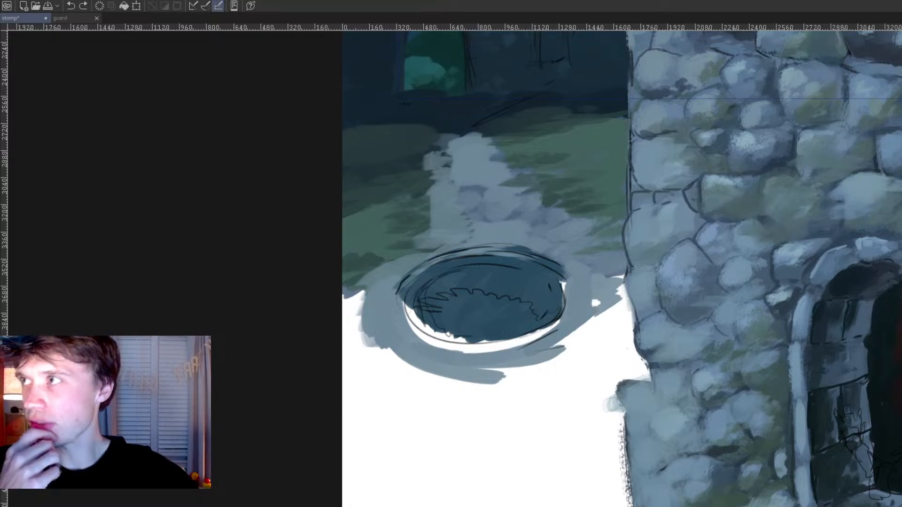
mouse_move(526, 270)
mouse_down()
mouse_move(493, 307)
mouse_move(494, 376)
mouse_up()
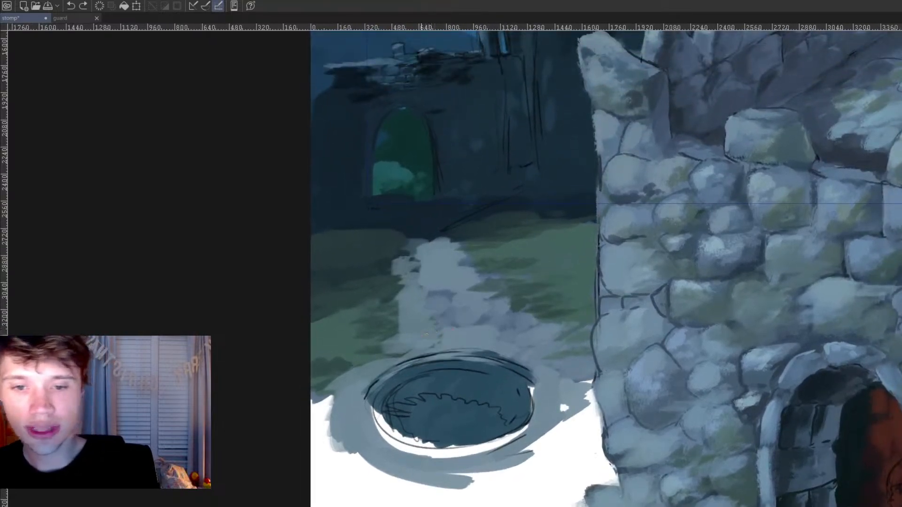
click(424, 324)
drag(415, 254, 414, 252)
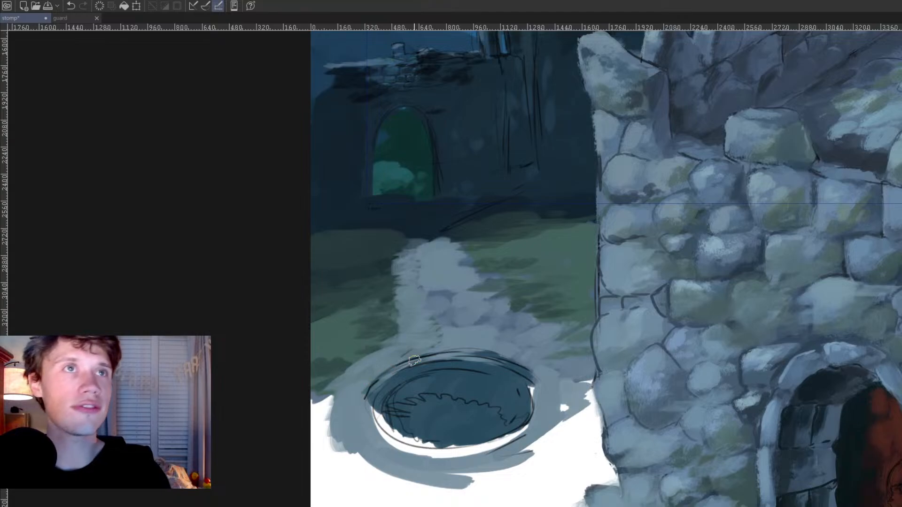
mouse_move(502, 360)
mouse_down()
mouse_move(538, 398)
mouse_move(535, 421)
mouse_up()
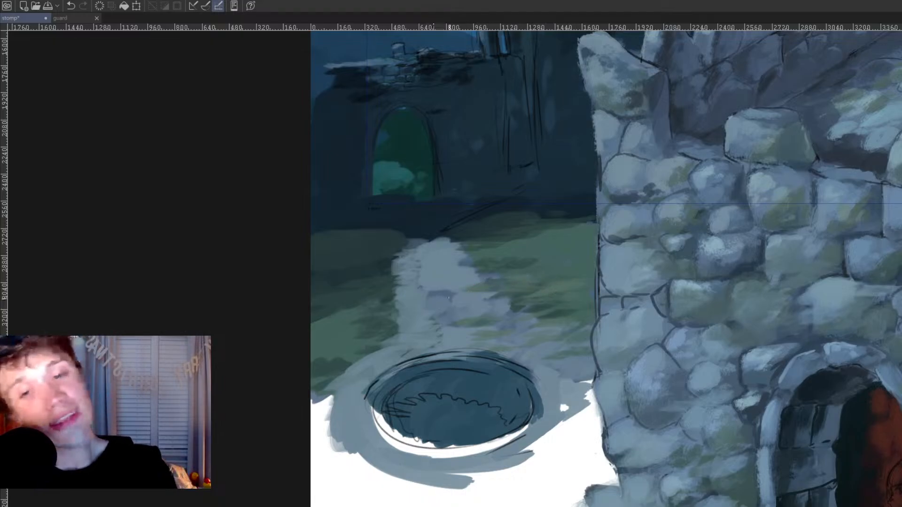
drag(507, 338, 488, 394)
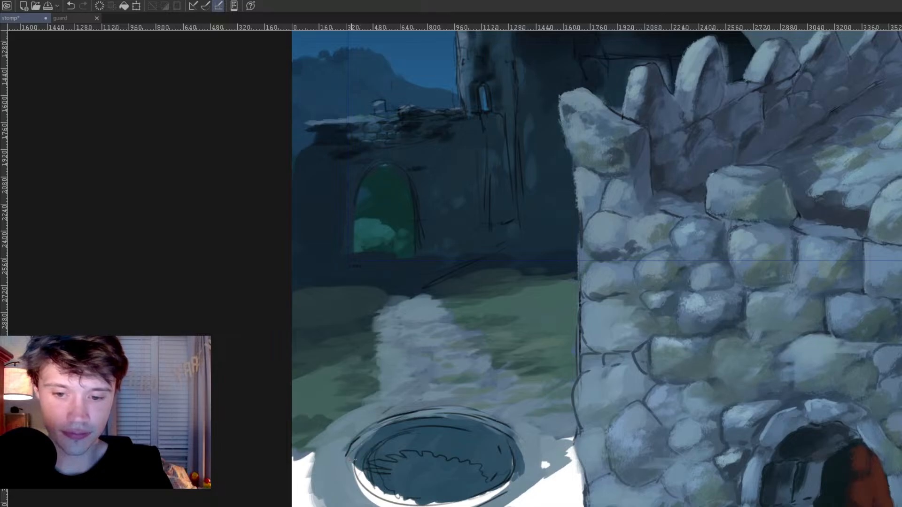
Step: Cover the remaining white gaps along the oval pit's lower inner edge with blue-grey
drag(472, 445, 477, 412)
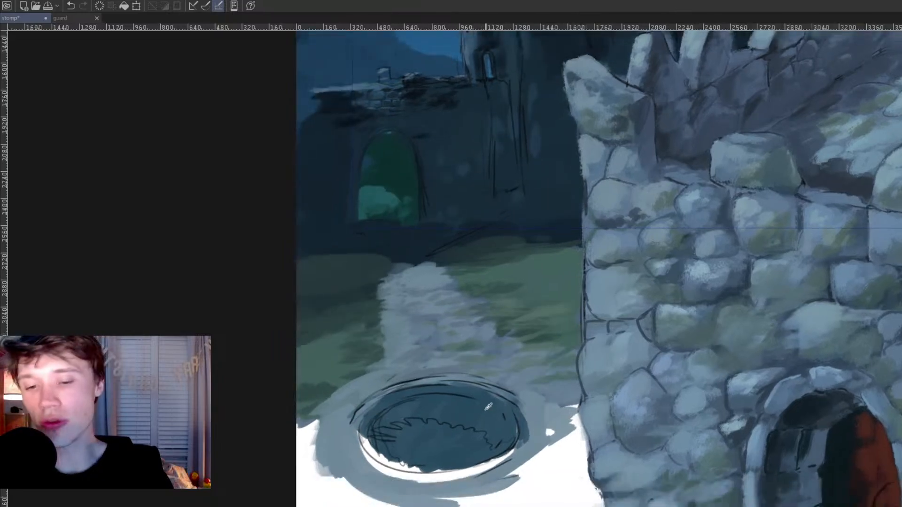
ctrl+click(510, 397)
mouse_move(520, 409)
mouse_down()
mouse_move(532, 437)
mouse_move(523, 447)
mouse_move(487, 466)
mouse_move(415, 474)
mouse_up()
mouse_move(359, 422)
mouse_down()
mouse_move(380, 470)
mouse_move(454, 479)
mouse_move(493, 462)
mouse_up()
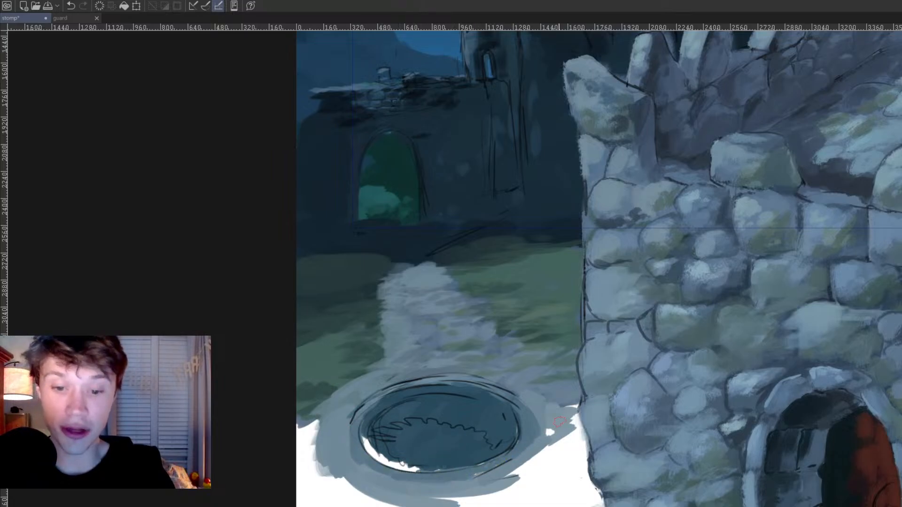
mouse_move(380, 458)
mouse_down()
mouse_move(366, 432)
mouse_move(388, 460)
mouse_move(459, 461)
mouse_up()
drag(667, 462, 645, 457)
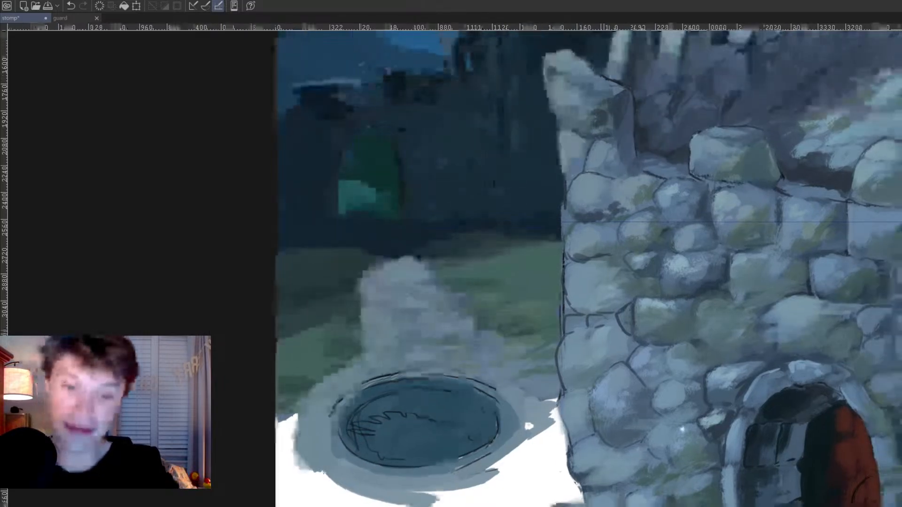
Step: Shade the lower outer side of the oval pit's rim with darker blue-grey strokes from left to right
scroll(528, 394, down, 4)
drag(478, 400, 495, 392)
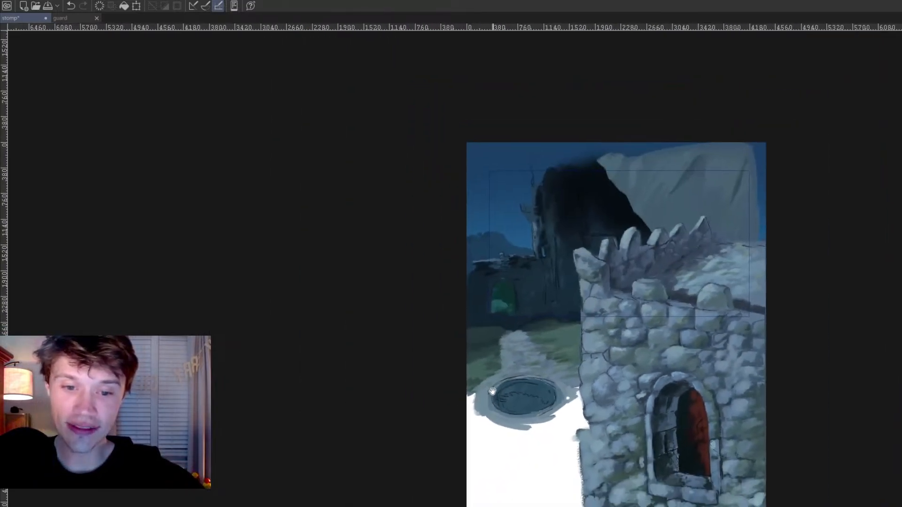
scroll(495, 393, up, 4)
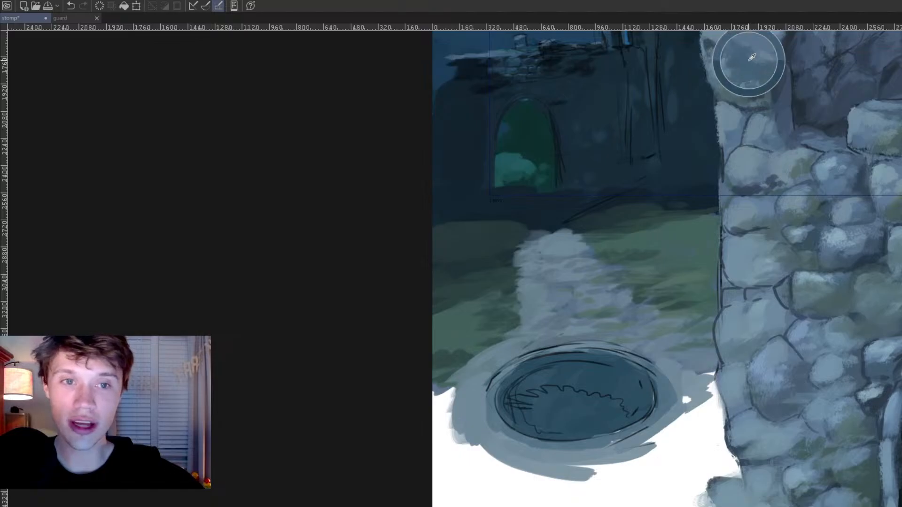
scroll(575, 397, up, 1)
mouse_move(472, 440)
mouse_down()
mouse_move(493, 472)
mouse_move(601, 480)
mouse_up()
drag(530, 472, 658, 470)
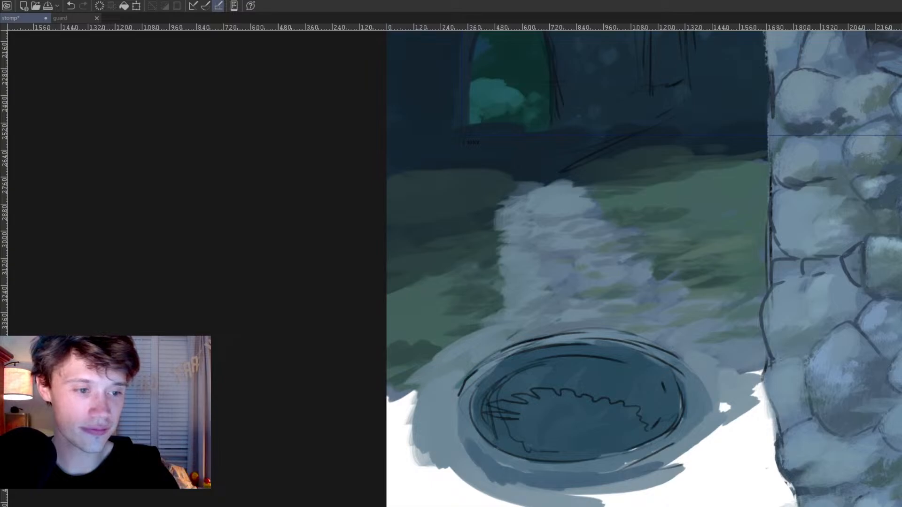
mouse_move(533, 477)
mouse_down()
mouse_move(639, 465)
mouse_move(711, 420)
mouse_move(696, 431)
mouse_move(704, 393)
mouse_move(700, 438)
mouse_move(682, 463)
mouse_up()
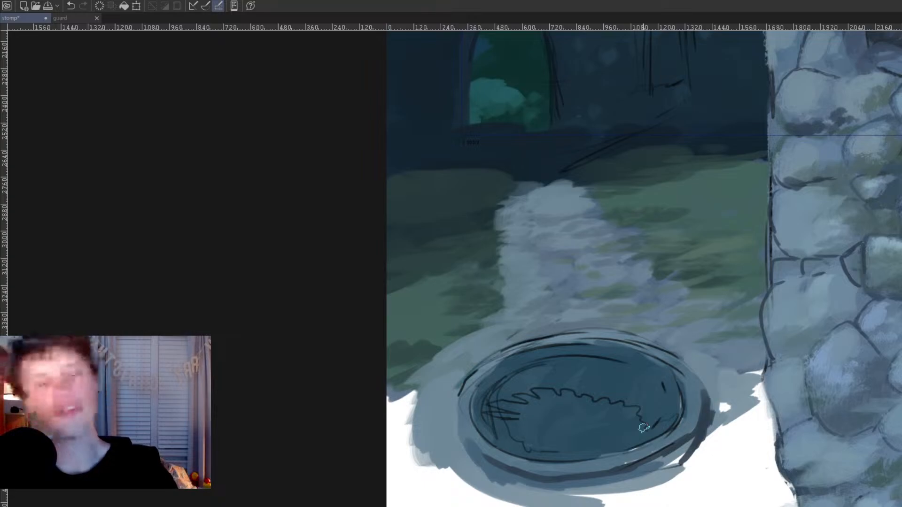
mouse_move(465, 434)
mouse_down()
mouse_move(502, 482)
mouse_move(516, 477)
mouse_move(504, 469)
mouse_move(552, 473)
mouse_move(523, 479)
mouse_move(555, 487)
mouse_move(506, 485)
mouse_move(563, 490)
mouse_move(612, 477)
mouse_move(599, 485)
mouse_move(611, 489)
mouse_move(585, 492)
mouse_move(637, 478)
mouse_move(644, 463)
mouse_move(641, 474)
mouse_move(652, 479)
mouse_move(691, 449)
mouse_move(684, 461)
mouse_move(697, 412)
mouse_move(672, 451)
mouse_up()
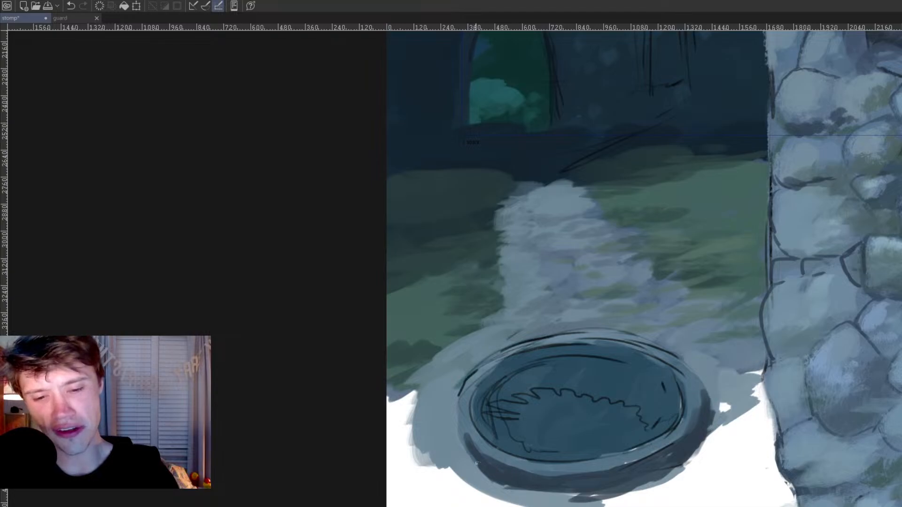
drag(475, 425, 465, 430)
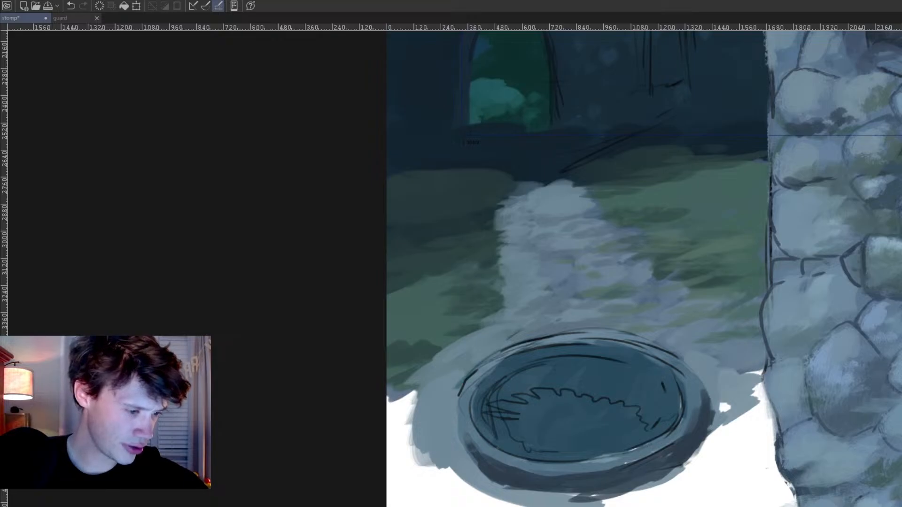
Step: Erase the rough dark sketch lines covering the oval pit's interior with a much larger brush
scroll(657, 458, down, 8)
drag(644, 453, 616, 428)
scroll(593, 460, down, 1)
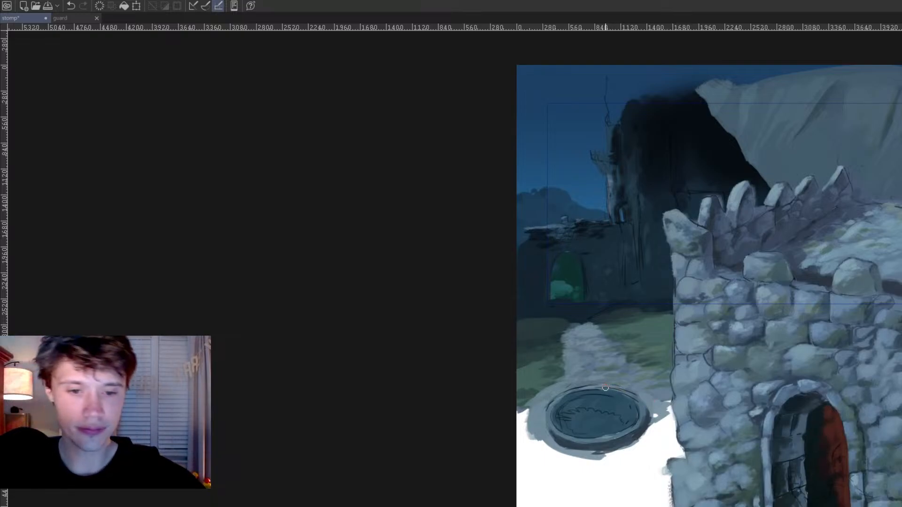
key(])
key(])
key(])
key(])
key(])
key(])
key(])
key(])
key(])
key(])
mouse_move(573, 411)
mouse_down()
mouse_move(577, 229)
mouse_move(574, 242)
mouse_move(589, 137)
mouse_move(629, 141)
mouse_up()
scroll(702, 425, down, 2)
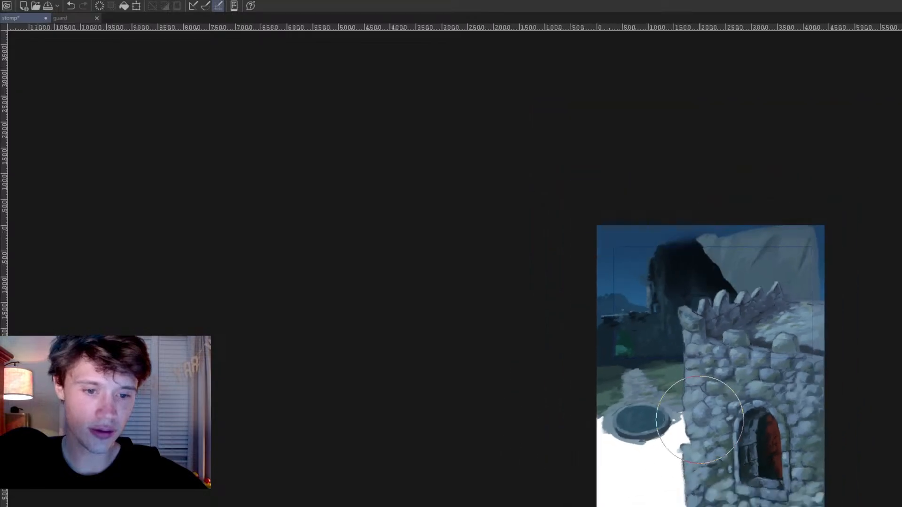
scroll(702, 425, up, 1)
scroll(624, 412, up, 2)
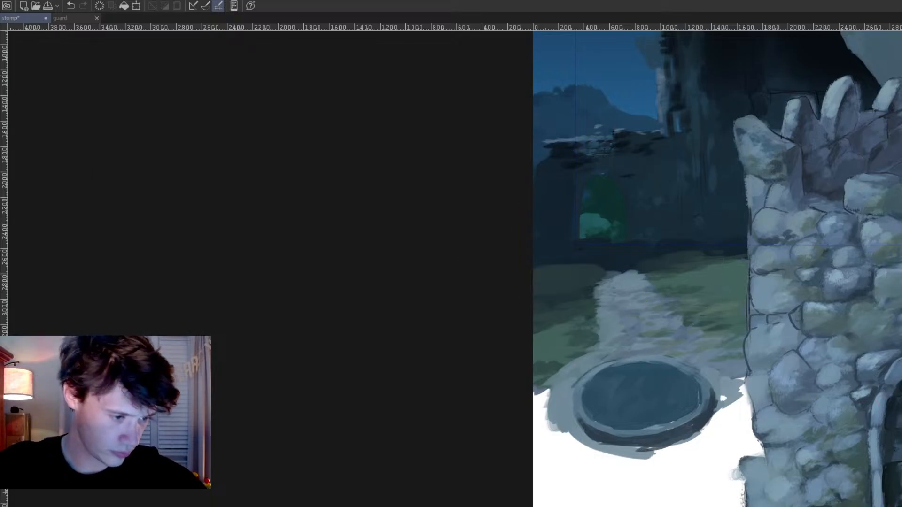
scroll(560, 402, up, 1)
scroll(560, 402, up, 1)
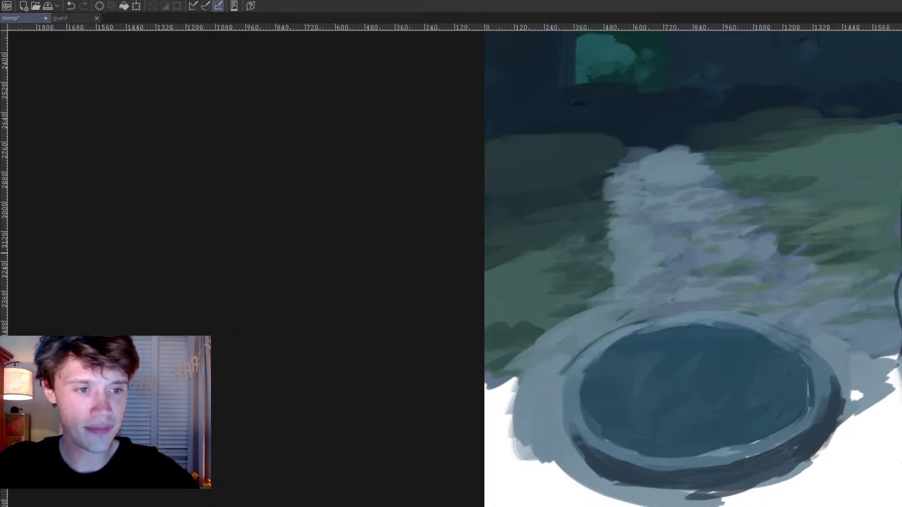
Step: Paint light blue-grey over the dark outline along the foreground tower's left edge beside the grass
drag(897, 261, 622, 371)
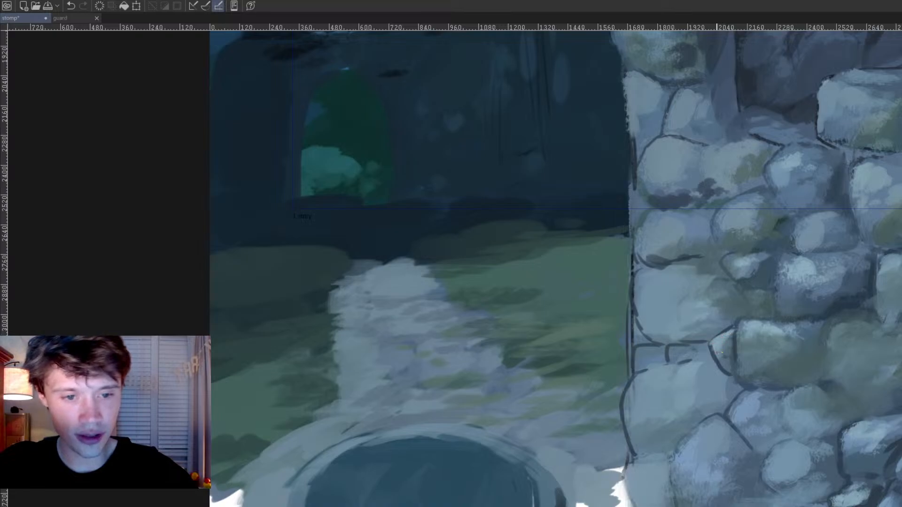
mouse_move(688, 350)
mouse_down()
mouse_move(658, 351)
mouse_move(641, 328)
mouse_move(631, 341)
mouse_move(631, 320)
mouse_move(647, 339)
mouse_move(628, 316)
mouse_move(630, 388)
mouse_move(642, 377)
mouse_move(628, 398)
mouse_up()
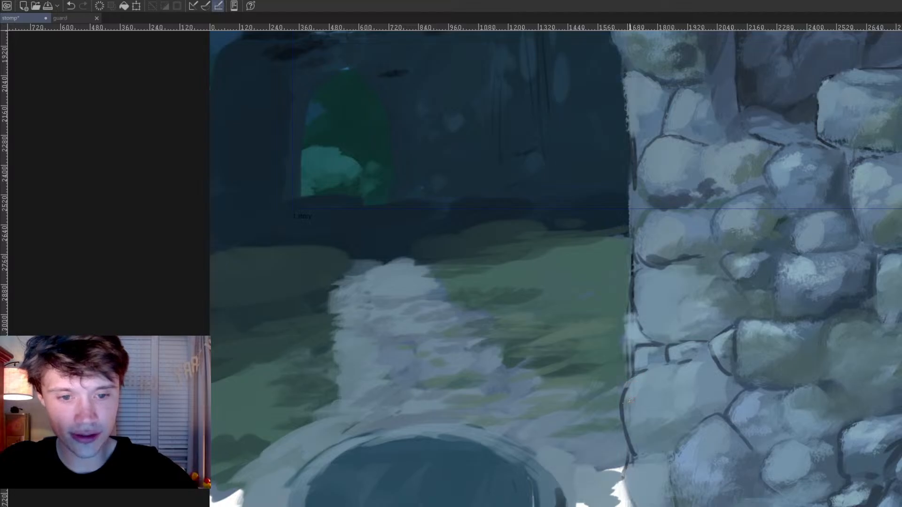
drag(642, 429, 822, 298)
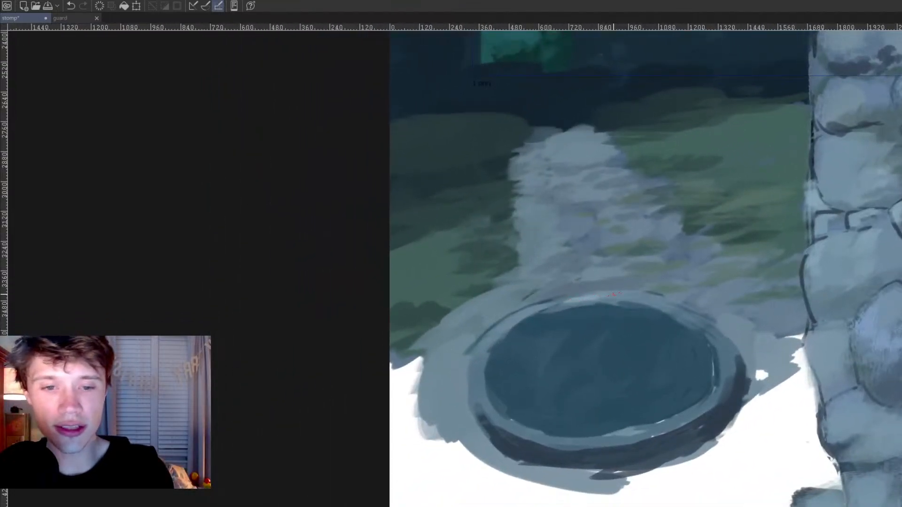
Step: Brighten the upper-left rim of the oval pit with thin, pale blue-grey highlight strokes
drag(594, 295, 541, 305)
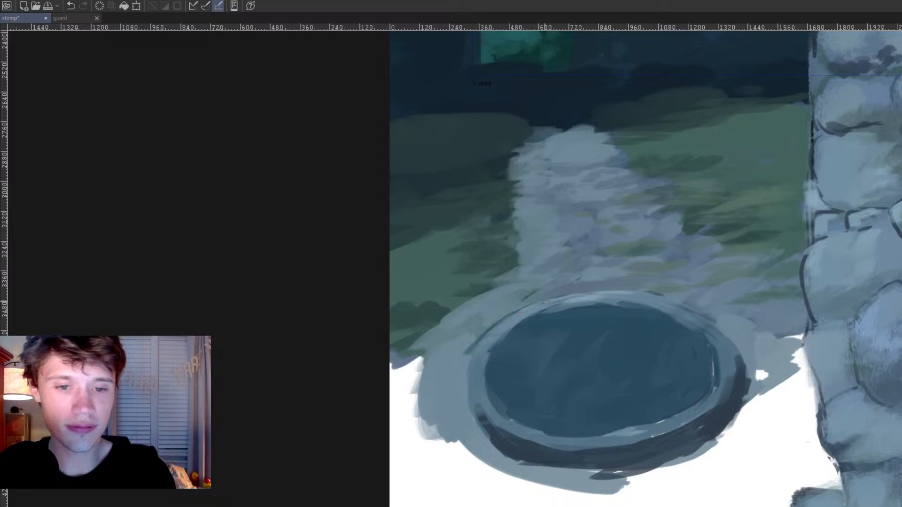
drag(485, 333, 474, 356)
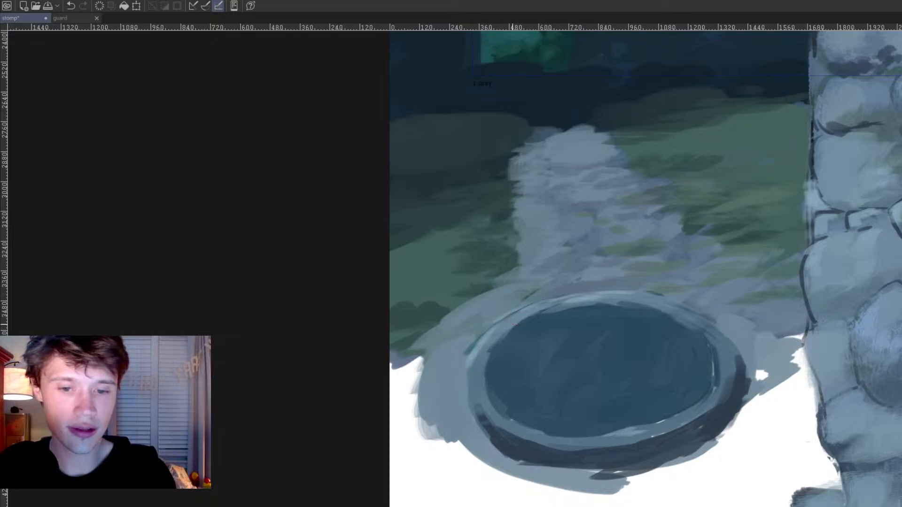
drag(499, 328, 567, 294)
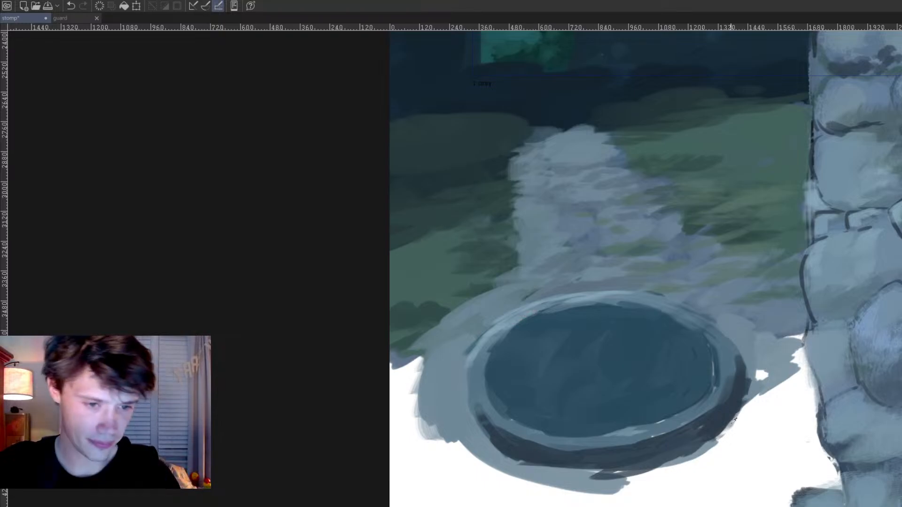
Step: Shade the pit's upper-left interior and block in three dark arched openings along its inner wall
mouse_move(561, 312)
mouse_down()
mouse_move(516, 324)
mouse_move(526, 327)
mouse_move(491, 367)
mouse_move(534, 334)
mouse_move(514, 362)
mouse_up()
mouse_move(530, 411)
mouse_down()
mouse_move(538, 369)
mouse_move(564, 407)
mouse_move(530, 391)
mouse_move(535, 423)
mouse_move(617, 400)
mouse_move(619, 415)
mouse_up()
key(ctrl+z)
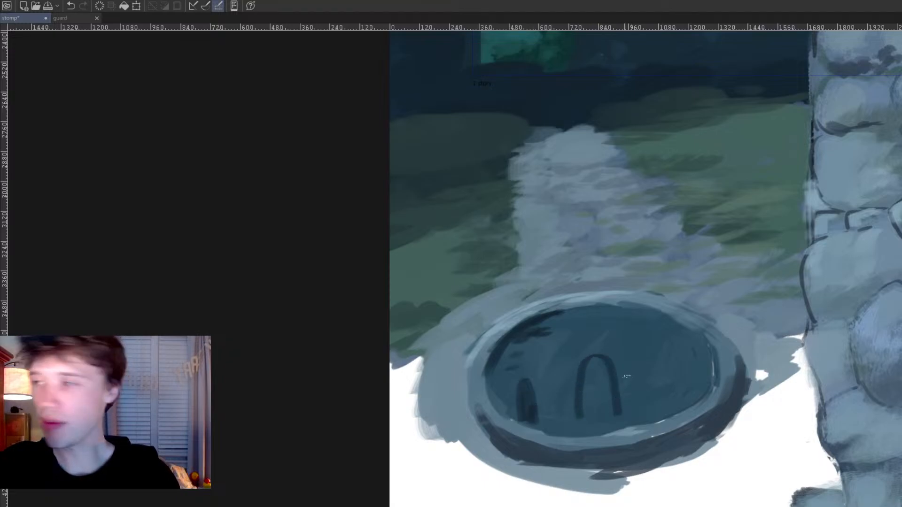
mouse_move(599, 364)
mouse_down()
mouse_move(591, 411)
mouse_move(582, 409)
mouse_move(601, 369)
mouse_move(610, 411)
mouse_move(585, 427)
mouse_up()
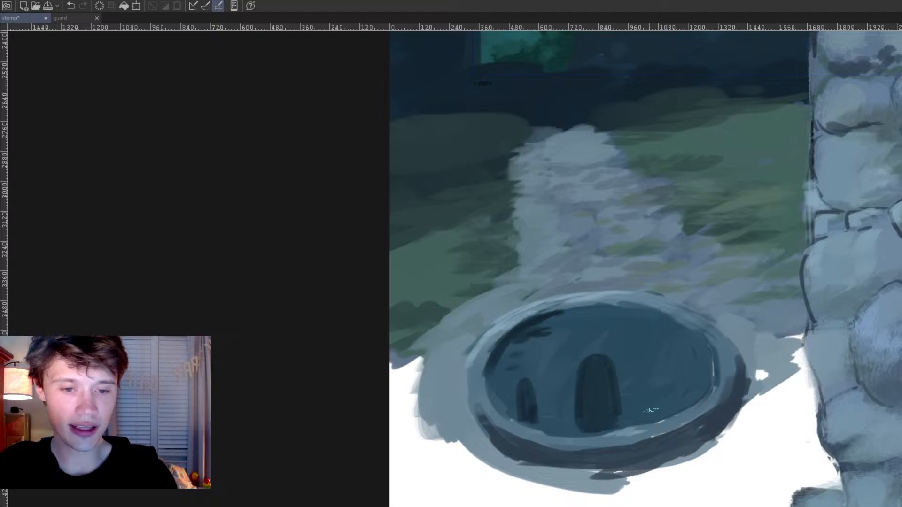
mouse_move(647, 416)
mouse_down()
mouse_move(650, 381)
mouse_move(667, 397)
mouse_move(659, 383)
mouse_move(654, 412)
mouse_move(657, 395)
mouse_move(668, 409)
mouse_move(675, 372)
mouse_move(677, 408)
mouse_up()
key(ctrl+z)
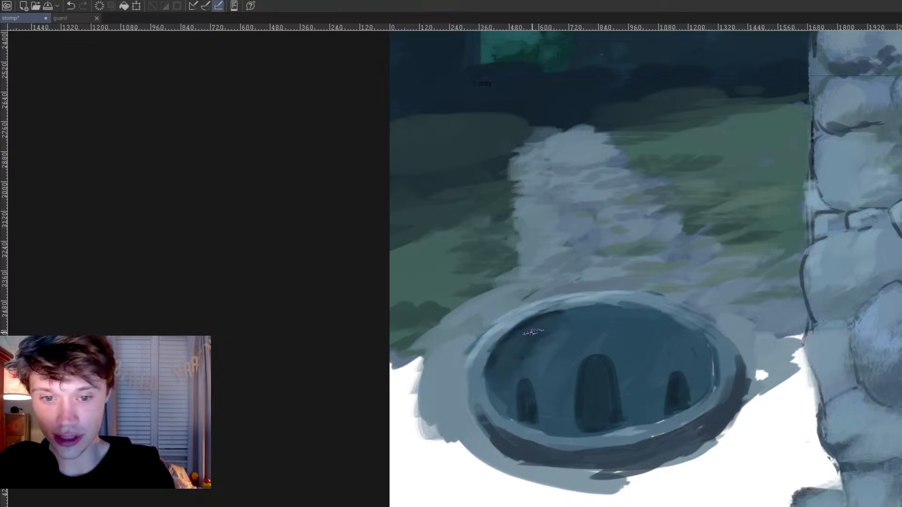
Step: Deepen the three arched openings with near-black and break the pit's left inner wall into stones using dark joints
drag(580, 380, 532, 448)
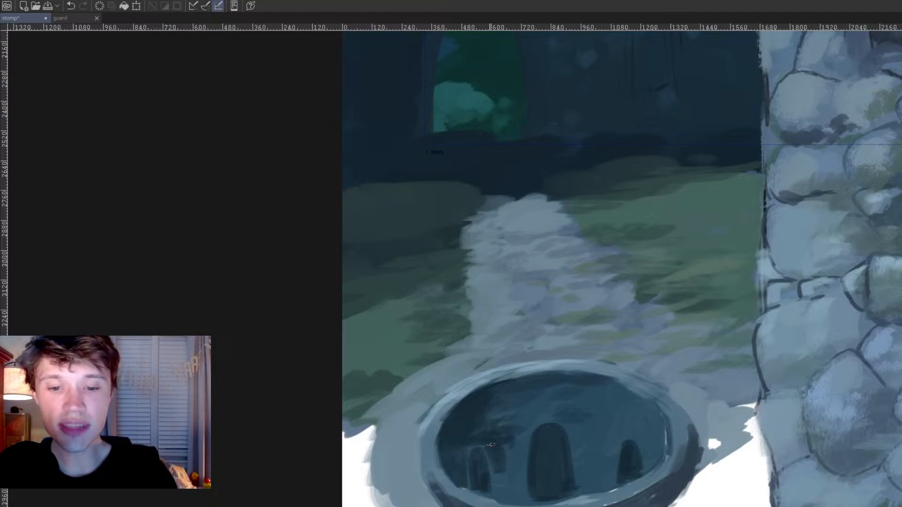
scroll(534, 444, down, 5)
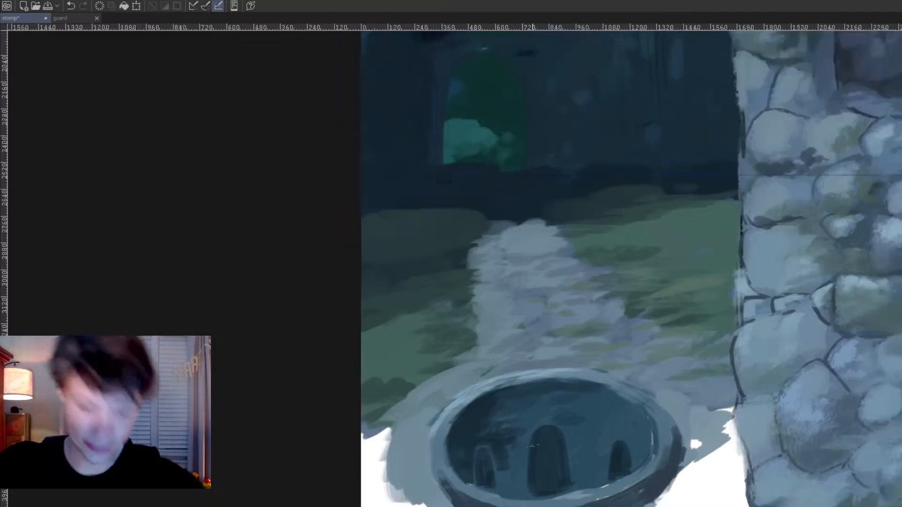
scroll(536, 441, up, 1)
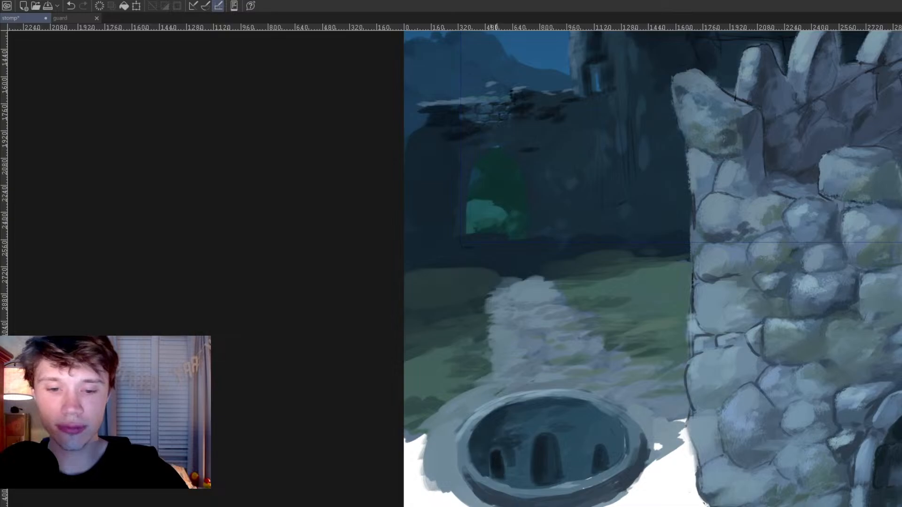
drag(484, 441, 486, 469)
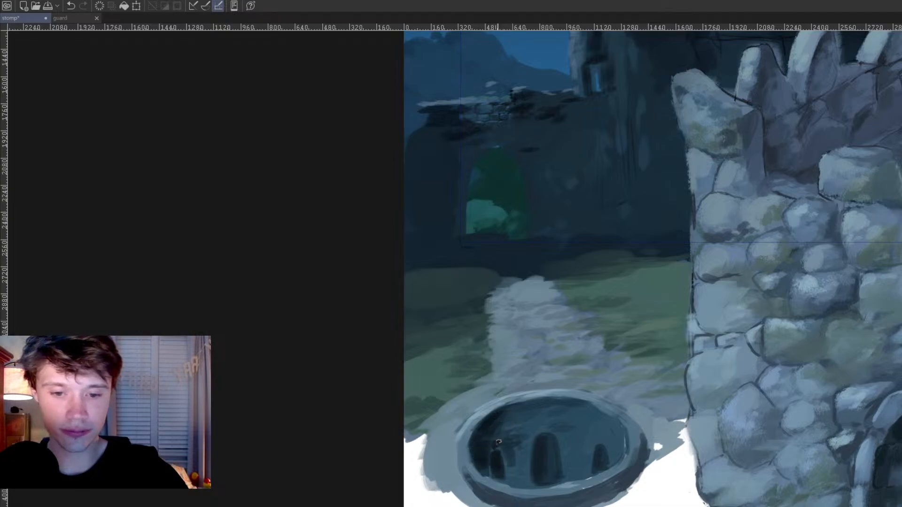
mouse_move(498, 438)
mouse_down()
mouse_move(501, 426)
mouse_move(507, 434)
mouse_up()
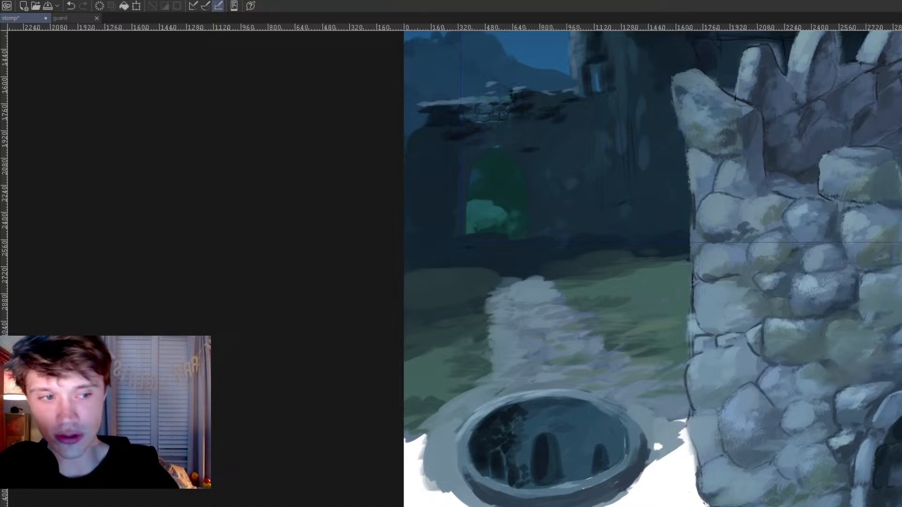
mouse_move(541, 440)
mouse_down()
mouse_move(539, 459)
mouse_move(539, 441)
mouse_move(548, 443)
mouse_move(553, 466)
mouse_move(548, 456)
mouse_move(544, 479)
mouse_up()
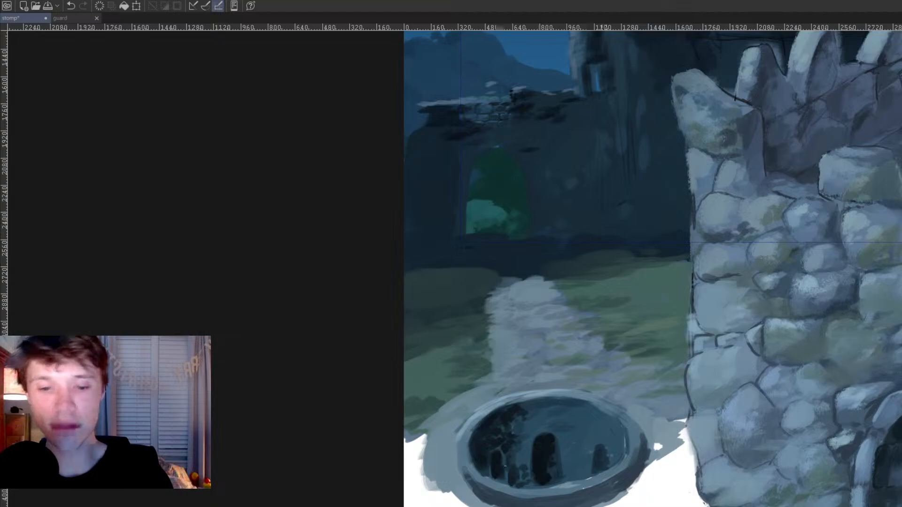
drag(600, 446, 596, 467)
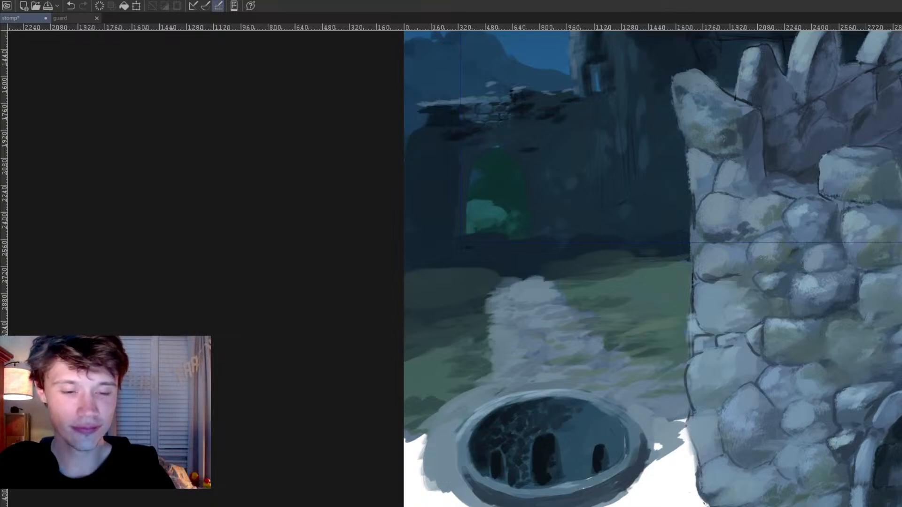
Step: Lighten the pit's right inner wall with grey-blue and dab small pale stones around the right arch
mouse_move(606, 430)
mouse_down()
mouse_move(611, 450)
mouse_move(615, 429)
mouse_move(611, 458)
mouse_move(597, 417)
mouse_move(586, 452)
mouse_move(585, 429)
mouse_move(599, 418)
mouse_move(565, 447)
mouse_move(580, 457)
mouse_move(579, 444)
mouse_move(575, 470)
mouse_move(584, 471)
mouse_up()
alt+click(610, 407)
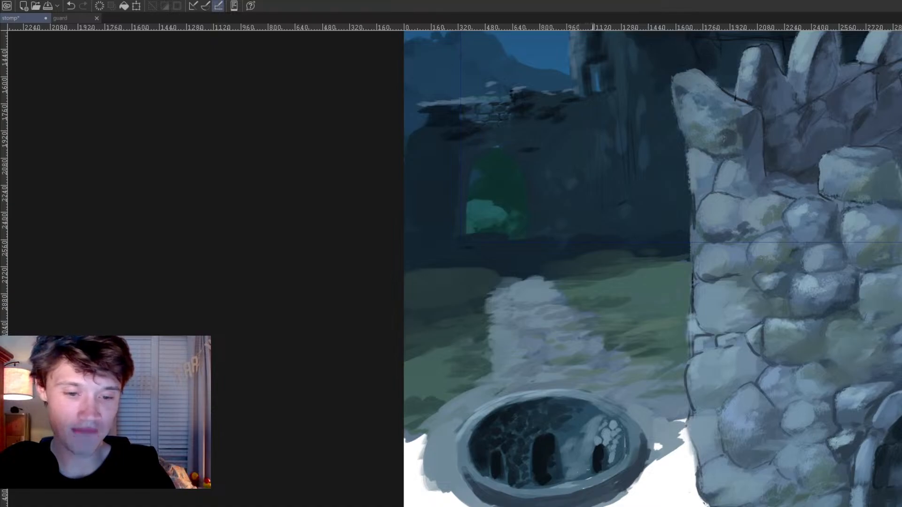
alt+click(588, 480)
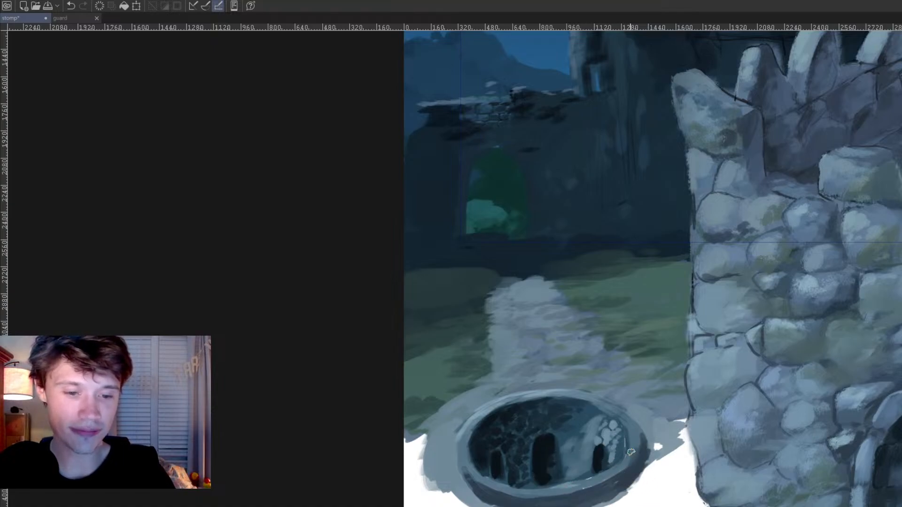
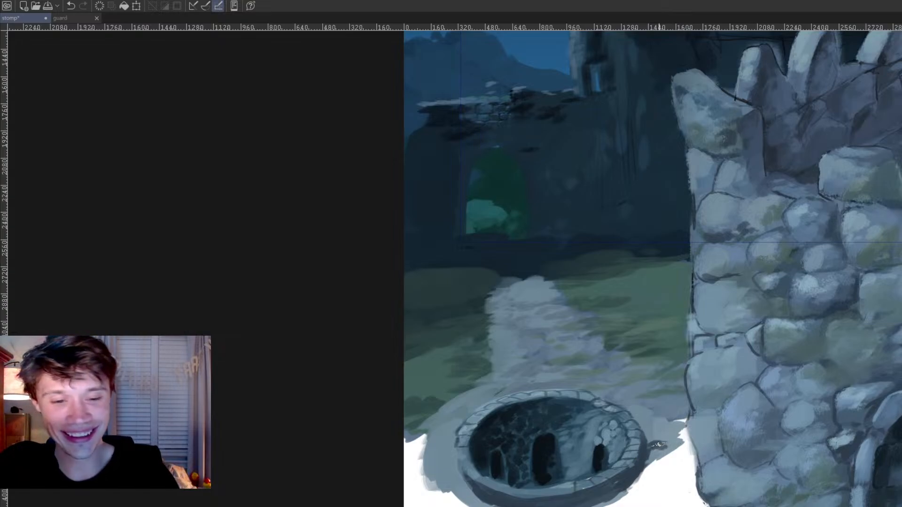
Step: Darken the shadow along the pit's lower outer wall and touch up the stones on its left rim
mouse_move(650, 454)
mouse_down()
mouse_move(612, 497)
mouse_move(635, 484)
mouse_up()
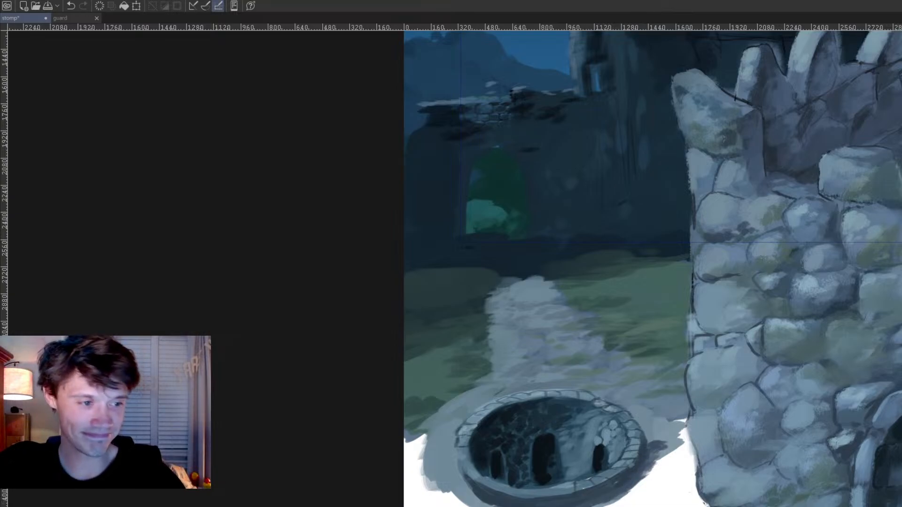
drag(623, 481, 616, 484)
mouse_move(499, 498)
mouse_down()
mouse_move(522, 499)
mouse_move(514, 496)
mouse_up()
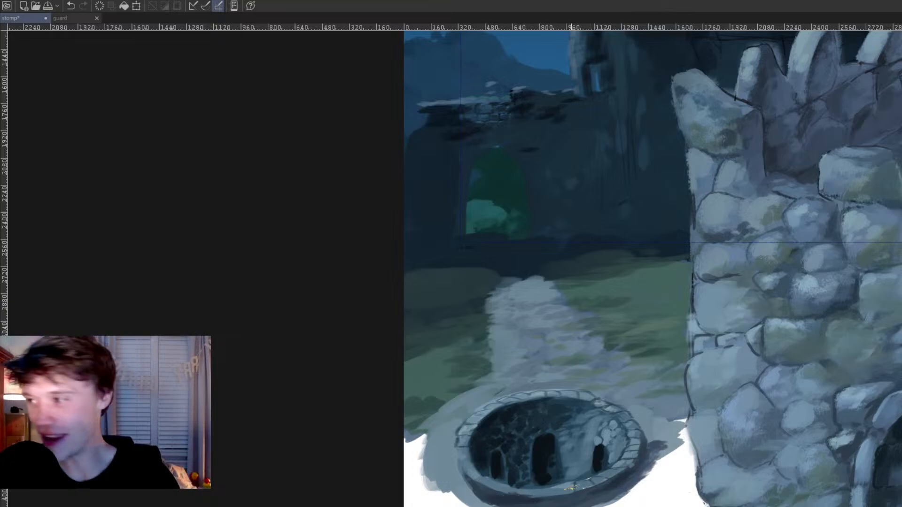
key(ctrl+z)
drag(532, 498, 549, 499)
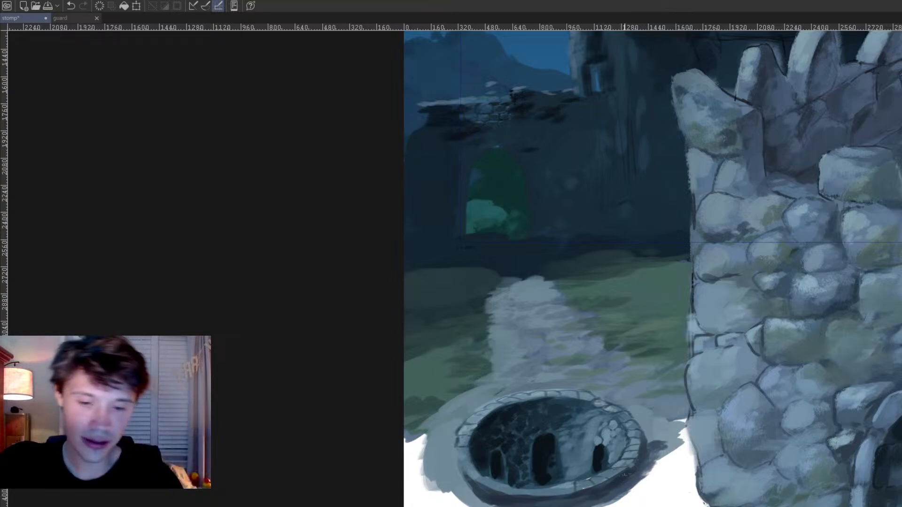
ctrl+click(464, 436)
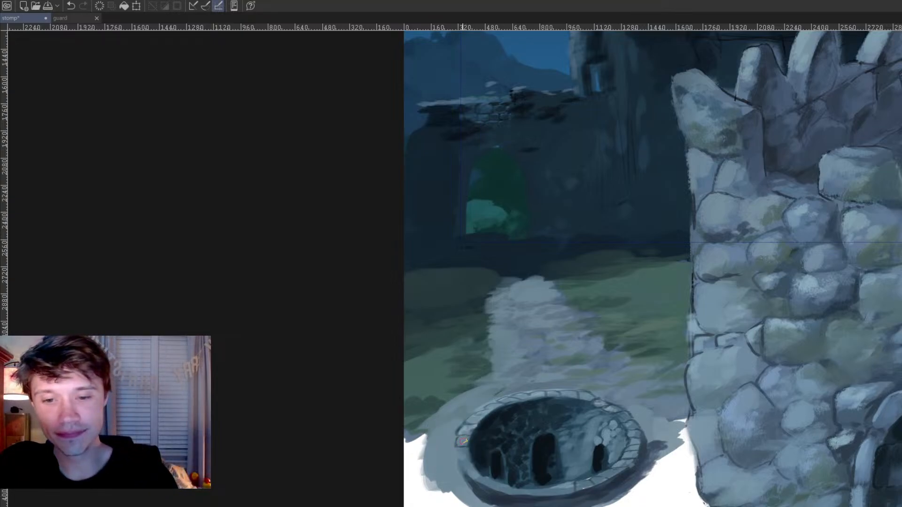
ctrl+click(468, 426)
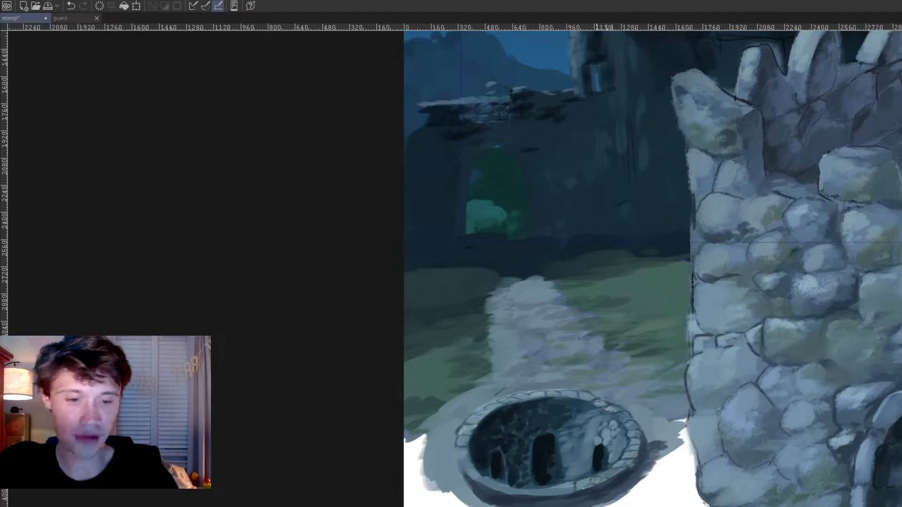
Step: Check the pit against the whole castle composition, including with the painted ground hidden
scroll(595, 480, down, 3)
scroll(592, 443, down, 3)
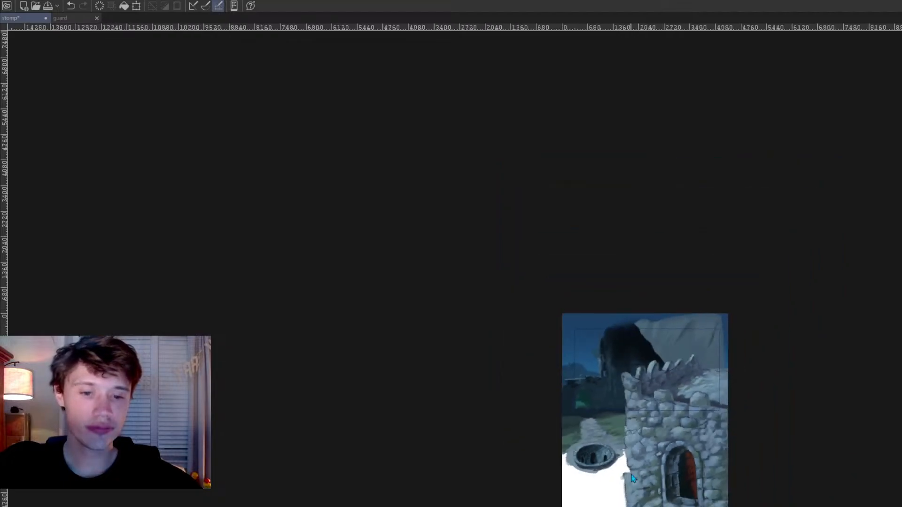
key(ctrl+z)
scroll(607, 416, down, 4)
scroll(591, 409, up, 5)
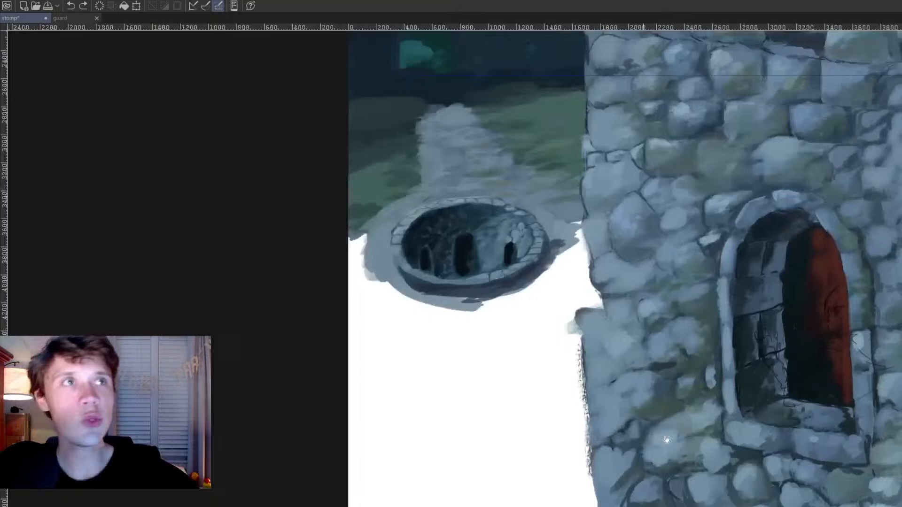
drag(667, 440, 553, 501)
scroll(554, 502, up, 5)
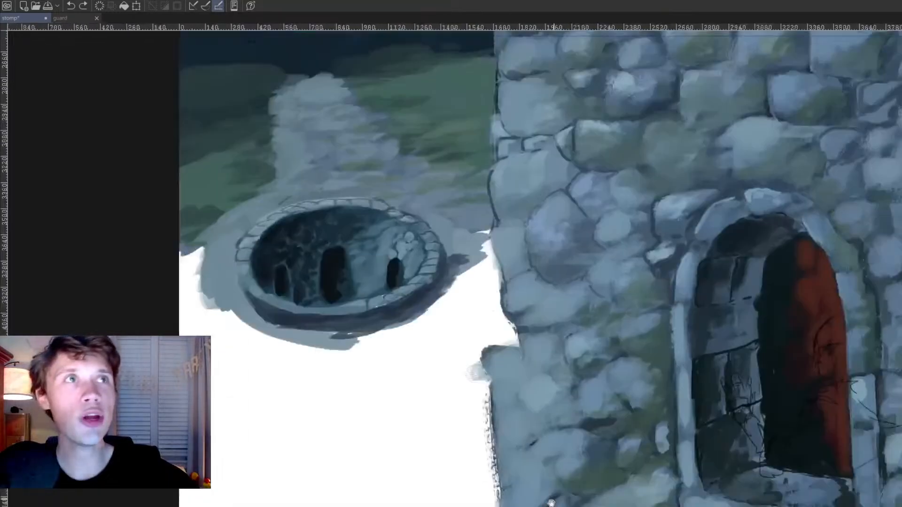
scroll(565, 429, down, 3)
drag(533, 411, 541, 403)
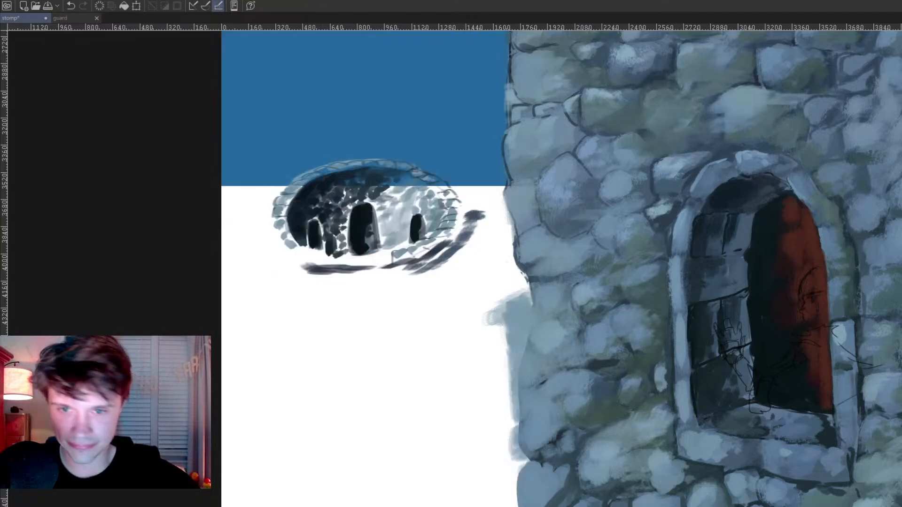
alt+click(239, 184)
mouse_move(242, 198)
mouse_down()
mouse_move(270, 178)
mouse_move(426, 237)
mouse_up()
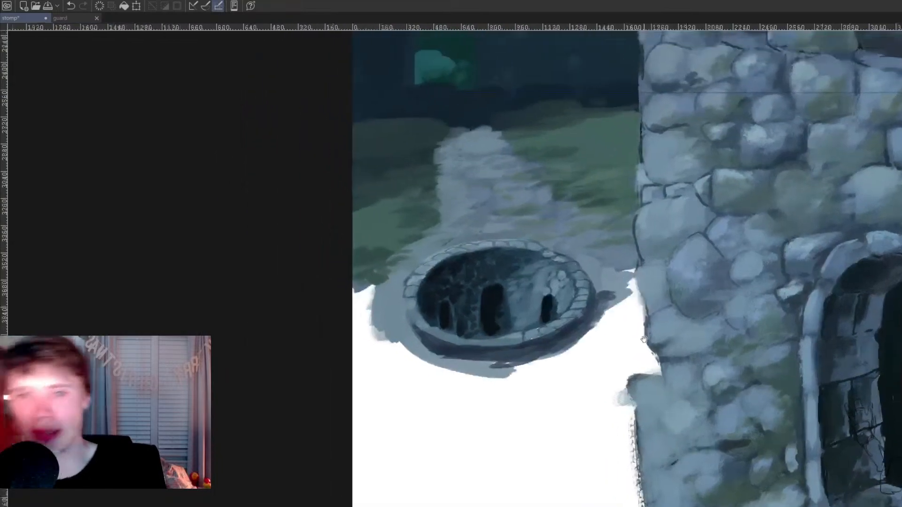
Step: Paint short dark green grass strokes over the grey ground between the pit and the tower's left edge
mouse_move(634, 267)
mouse_down()
mouse_move(611, 261)
mouse_move(635, 251)
mouse_up()
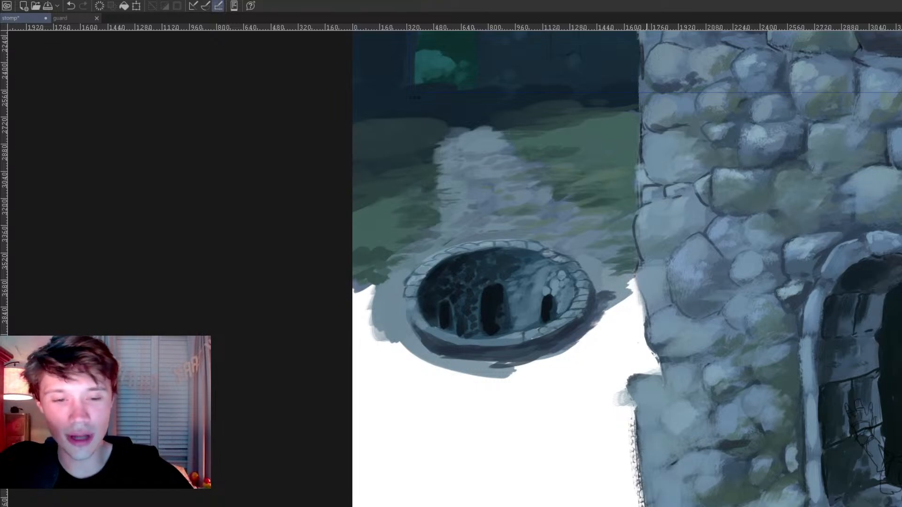
drag(677, 338, 717, 390)
alt+click(646, 356)
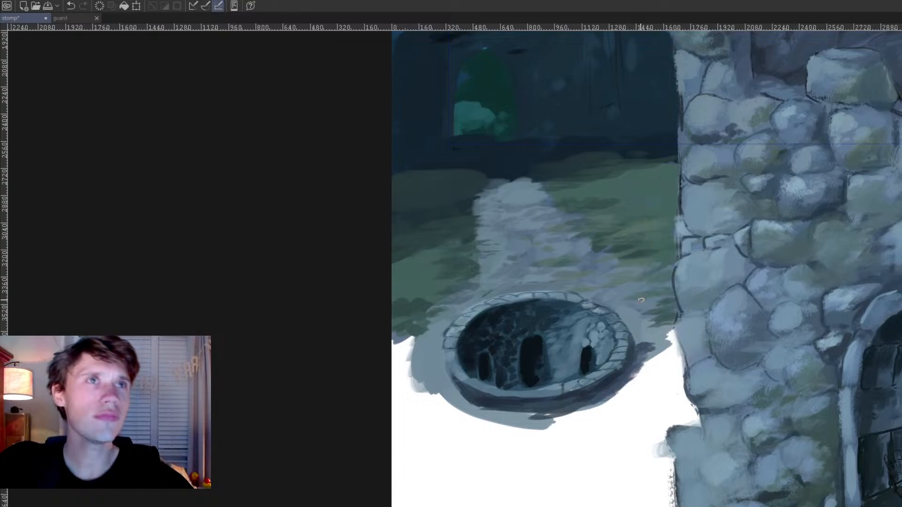
alt+click(642, 342)
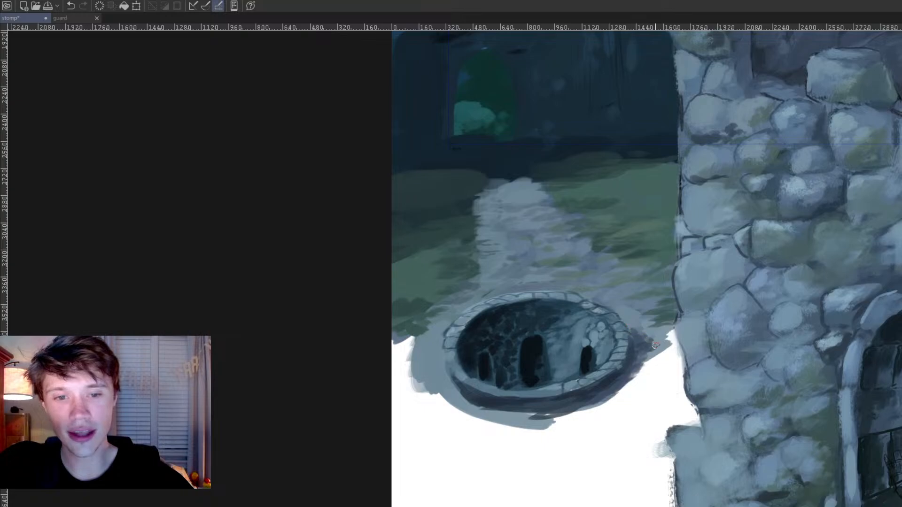
drag(632, 336, 603, 248)
drag(668, 375, 657, 326)
mouse_move(675, 427)
mouse_down()
mouse_move(711, 452)
mouse_move(742, 505)
mouse_up()
Step: Extend the grey-blue ground below the pit's right side and fill the white gap beside the tower wall
alt+click(534, 212)
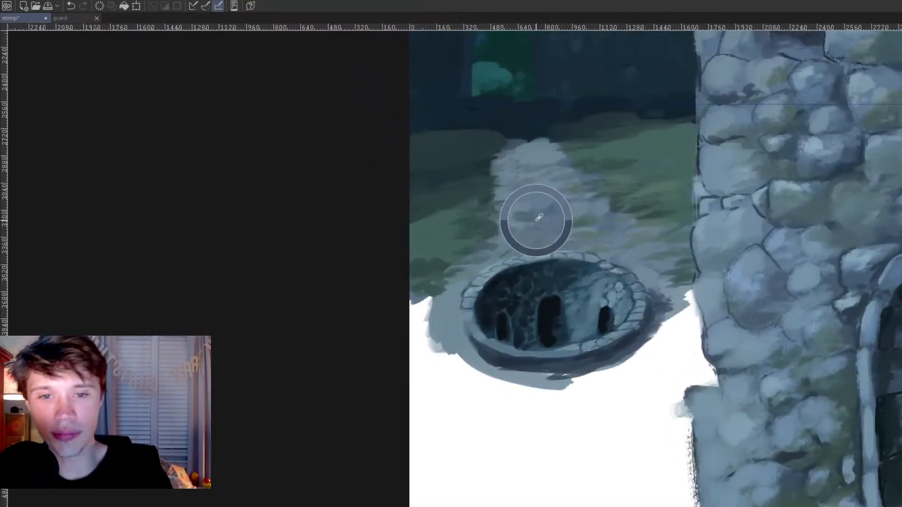
mouse_move(588, 378)
mouse_down()
mouse_move(627, 367)
mouse_move(613, 376)
mouse_move(622, 373)
mouse_move(629, 361)
mouse_move(618, 361)
mouse_move(656, 350)
mouse_move(641, 355)
mouse_move(674, 332)
mouse_move(653, 331)
mouse_move(688, 305)
mouse_move(662, 331)
mouse_up()
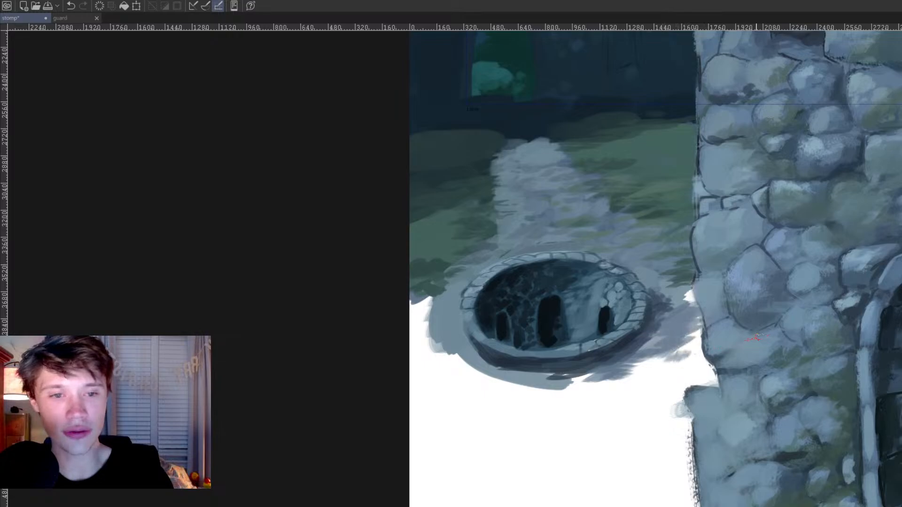
ctrl+click(738, 299)
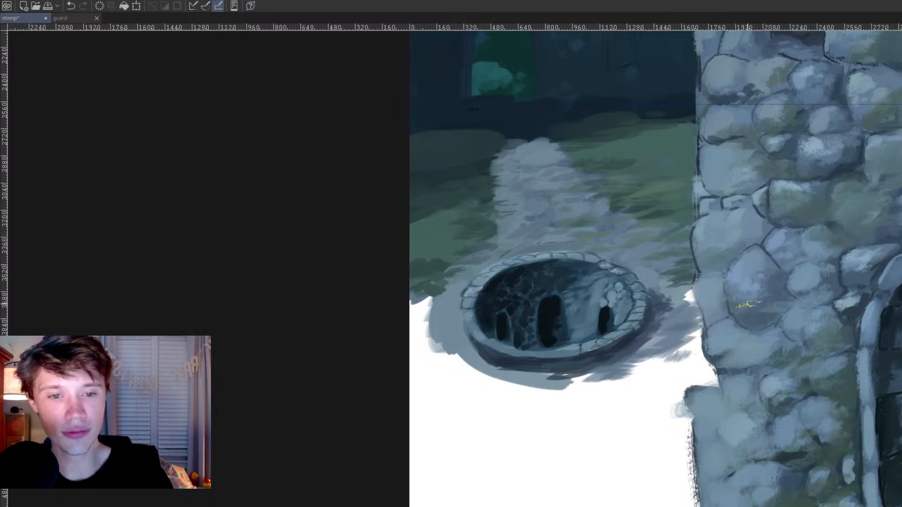
ctrl+click(737, 300)
mouse_move(672, 324)
mouse_down()
mouse_move(683, 308)
mouse_move(664, 318)
mouse_move(677, 307)
mouse_move(669, 306)
mouse_move(690, 303)
mouse_move(691, 286)
mouse_move(695, 306)
mouse_move(681, 289)
mouse_up()
drag(689, 332, 701, 320)
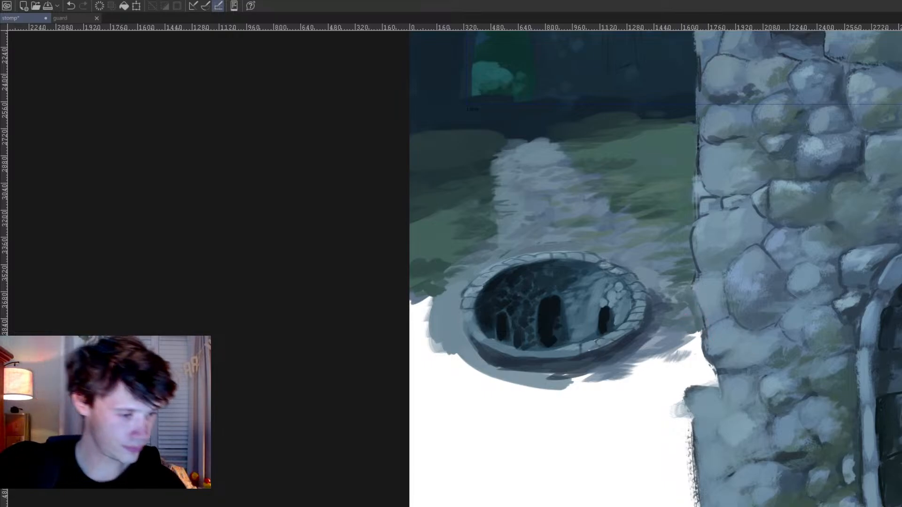
Step: Refine the tower's left-edge stones beside the pit with light blue-grey strokes sampled from neighbouring stones
alt+click(734, 196)
drag(699, 198, 697, 215)
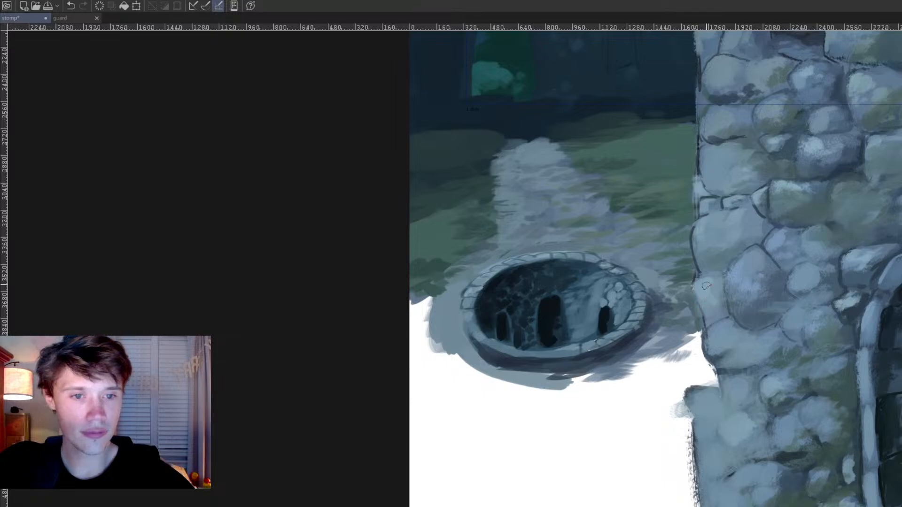
alt+click(756, 192)
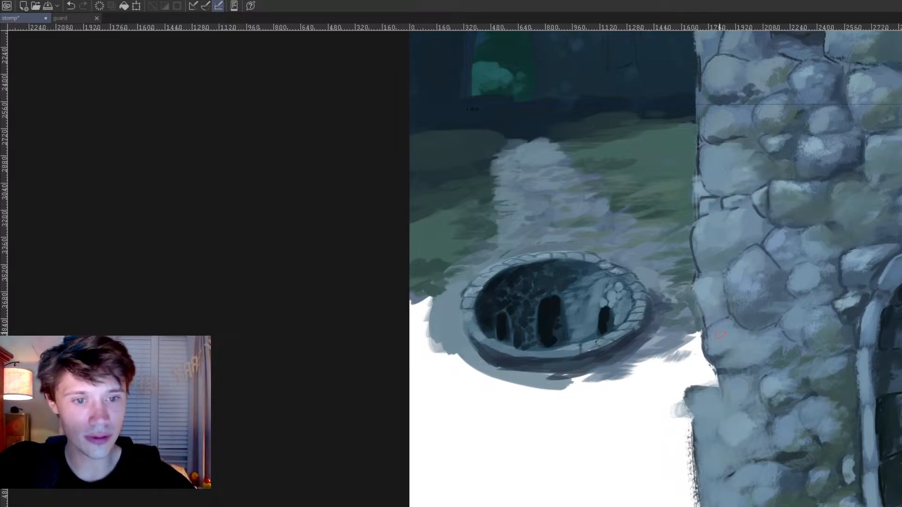
drag(714, 335, 715, 352)
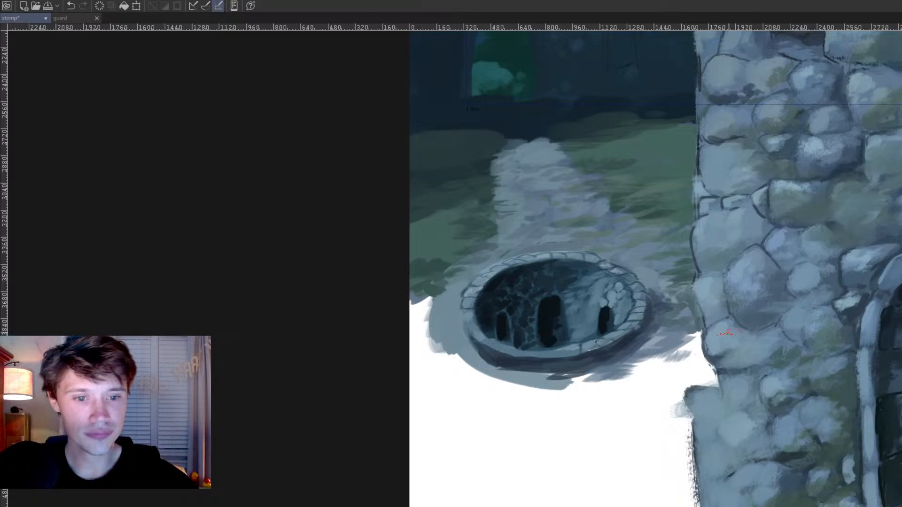
drag(707, 398, 711, 399)
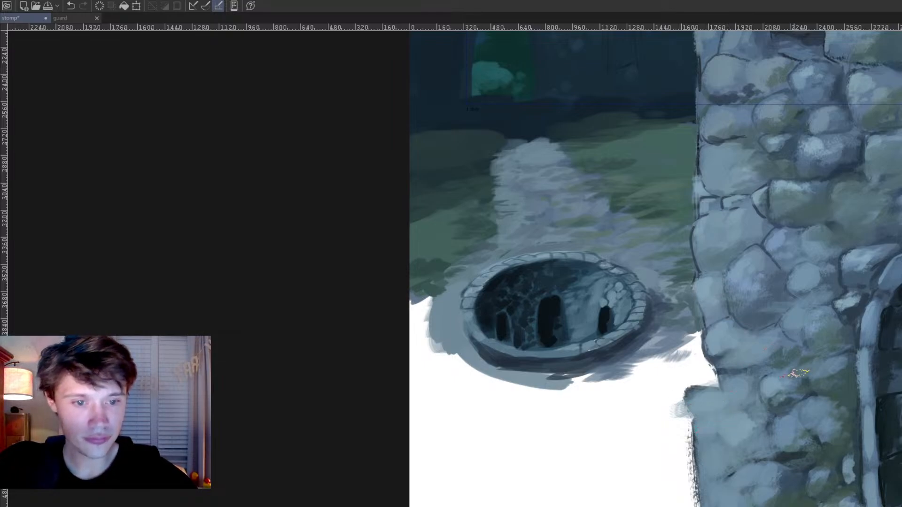
mouse_move(699, 394)
mouse_down()
mouse_move(705, 401)
mouse_move(735, 387)
mouse_move(739, 394)
mouse_up()
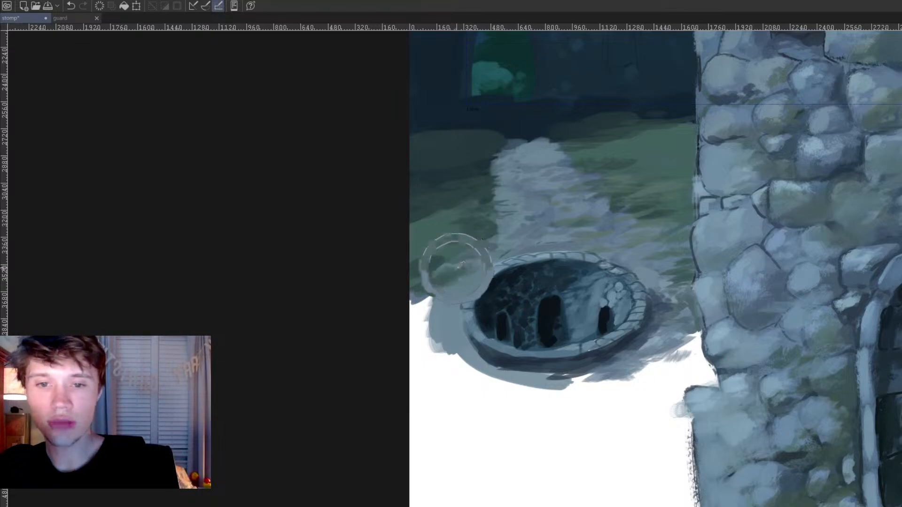
Step: Extend the grass down the pit's left side and block in a dark green patch on the white below it
mouse_move(427, 303)
mouse_down()
mouse_move(418, 304)
mouse_move(425, 325)
mouse_move(416, 329)
mouse_move(417, 321)
mouse_up()
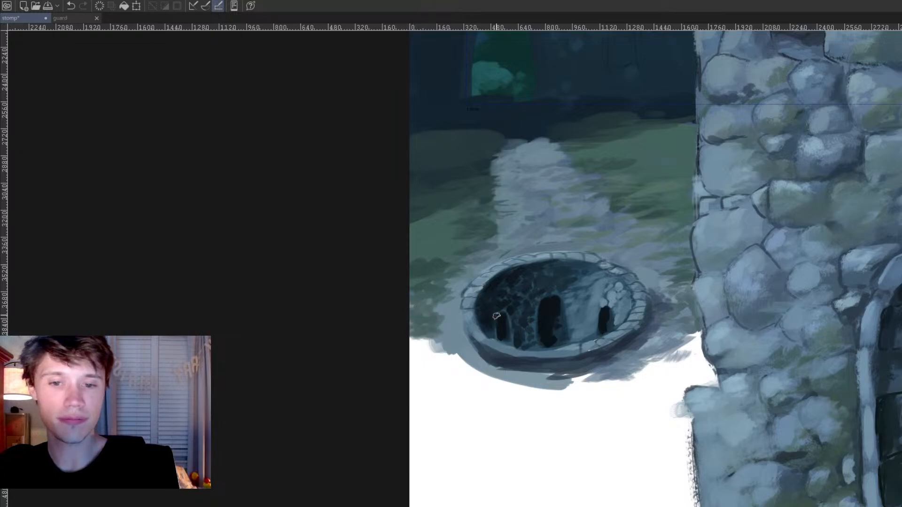
mouse_move(502, 391)
mouse_down()
mouse_move(404, 404)
mouse_move(491, 389)
mouse_move(510, 403)
mouse_move(501, 434)
mouse_up()
mouse_move(437, 404)
mouse_down()
mouse_move(473, 410)
mouse_move(468, 402)
mouse_move(484, 419)
mouse_move(486, 405)
mouse_move(495, 420)
mouse_move(493, 406)
mouse_move(492, 430)
mouse_move(400, 396)
mouse_move(460, 391)
mouse_move(483, 409)
mouse_move(458, 395)
mouse_move(491, 391)
mouse_move(504, 409)
mouse_move(488, 419)
mouse_move(497, 450)
mouse_up()
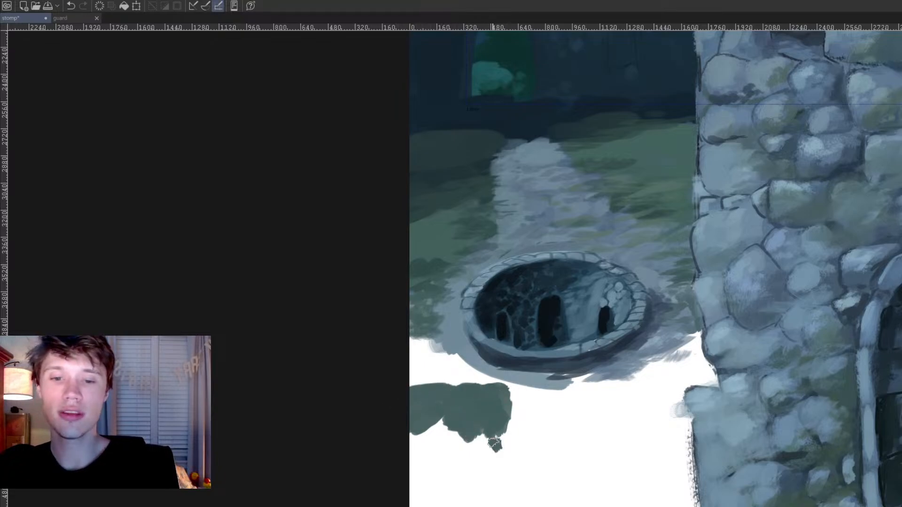
drag(517, 417, 511, 439)
Step: Brush grey path strokes along the ground below the pit, blending its shadow and the green patch's edge
alt+click(525, 231)
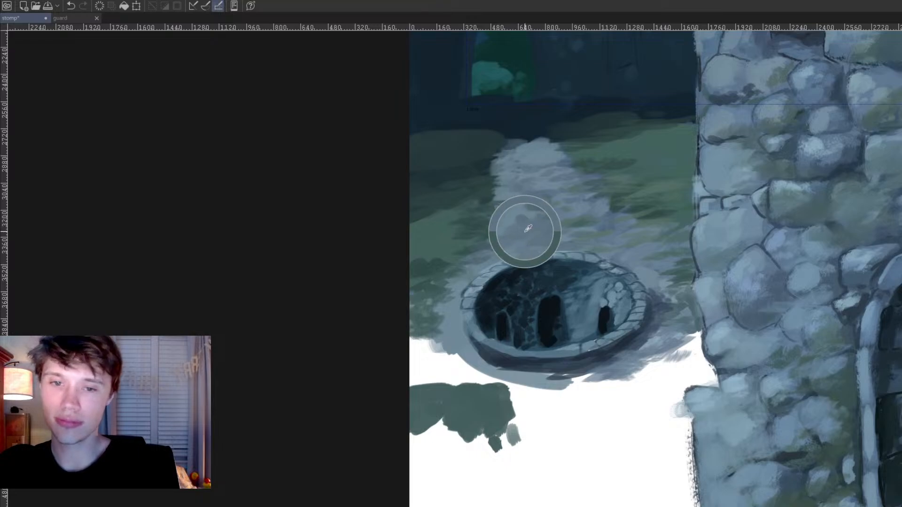
mouse_move(470, 375)
mouse_down()
mouse_move(505, 362)
mouse_move(489, 382)
mouse_move(513, 378)
mouse_move(501, 393)
mouse_move(510, 401)
mouse_move(467, 373)
mouse_move(456, 389)
mouse_move(477, 374)
mouse_move(529, 389)
mouse_move(521, 399)
mouse_move(517, 383)
mouse_move(503, 395)
mouse_move(518, 406)
mouse_up()
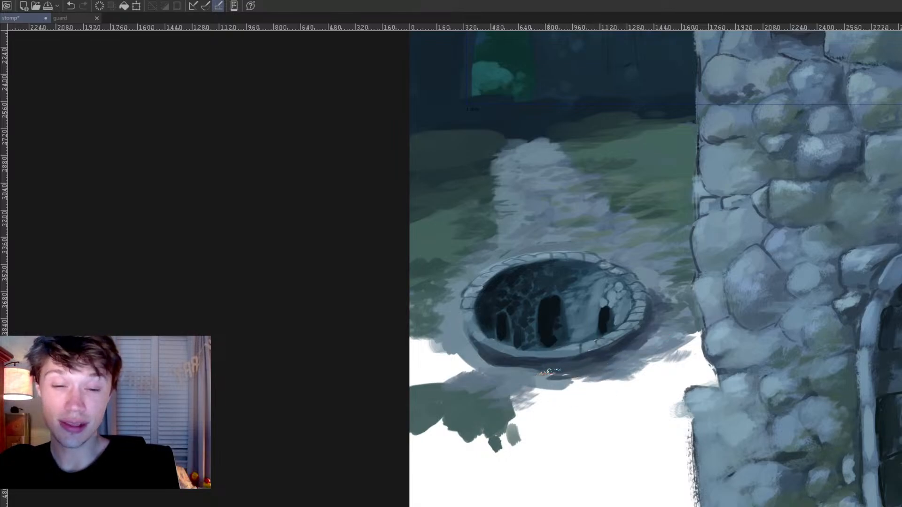
drag(545, 373, 529, 374)
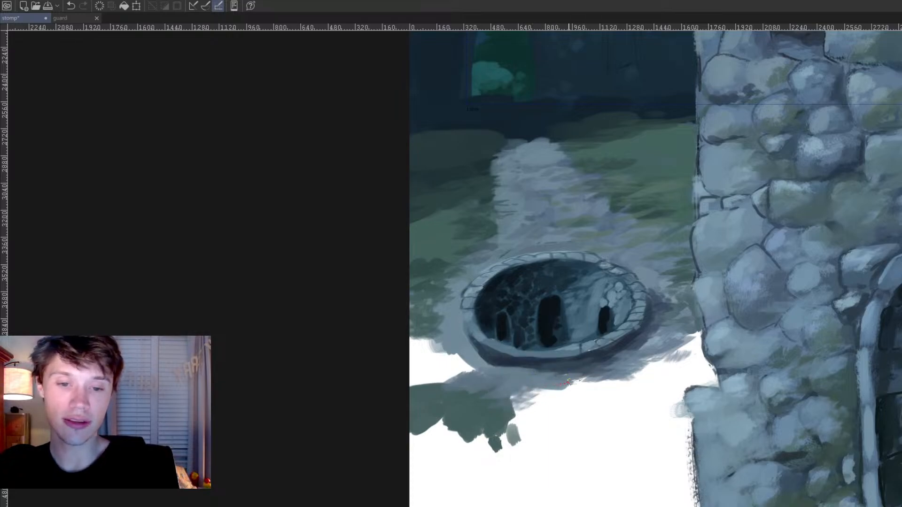
ctrl+shift+click(543, 189)
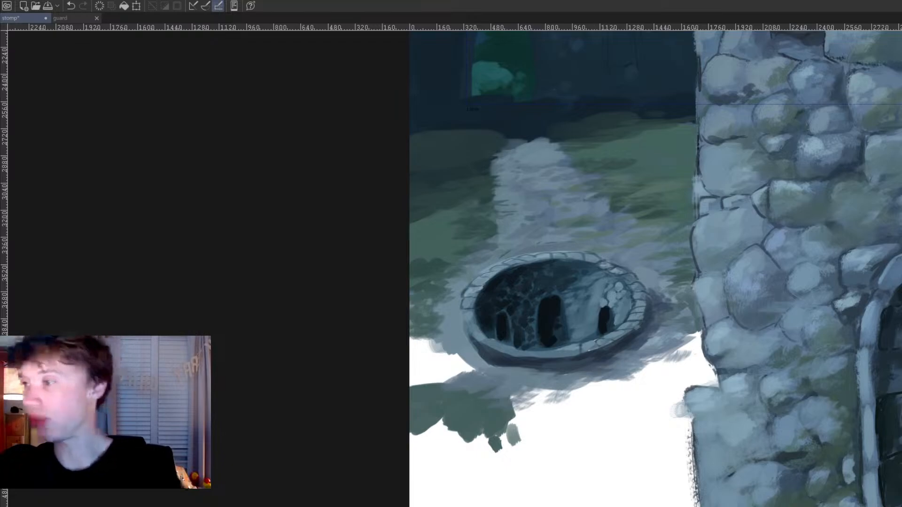
drag(590, 387, 624, 390)
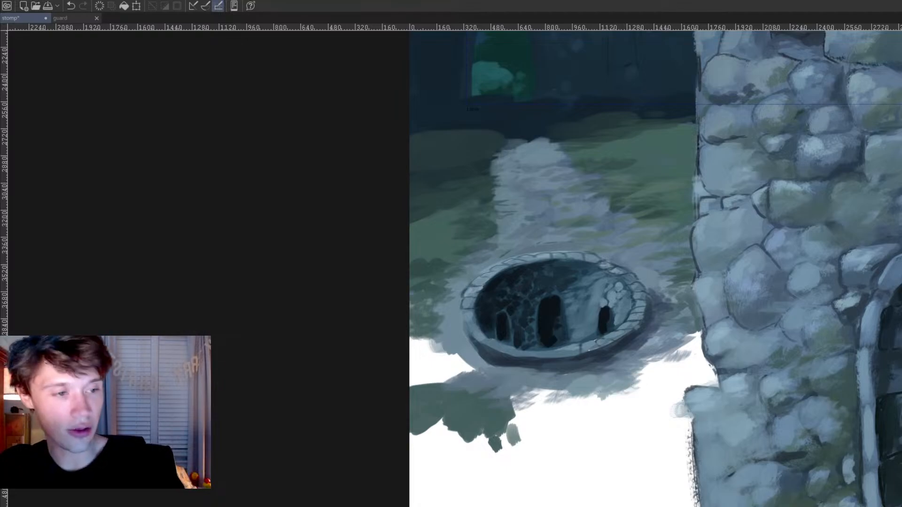
mouse_move(527, 397)
mouse_down()
mouse_move(545, 406)
mouse_move(538, 398)
mouse_move(556, 394)
mouse_move(527, 396)
mouse_move(564, 392)
mouse_move(583, 405)
mouse_up()
Step: Block in a wide grey path running down from the pit and shade its upper end with darker strokes
scroll(609, 385, down, 6)
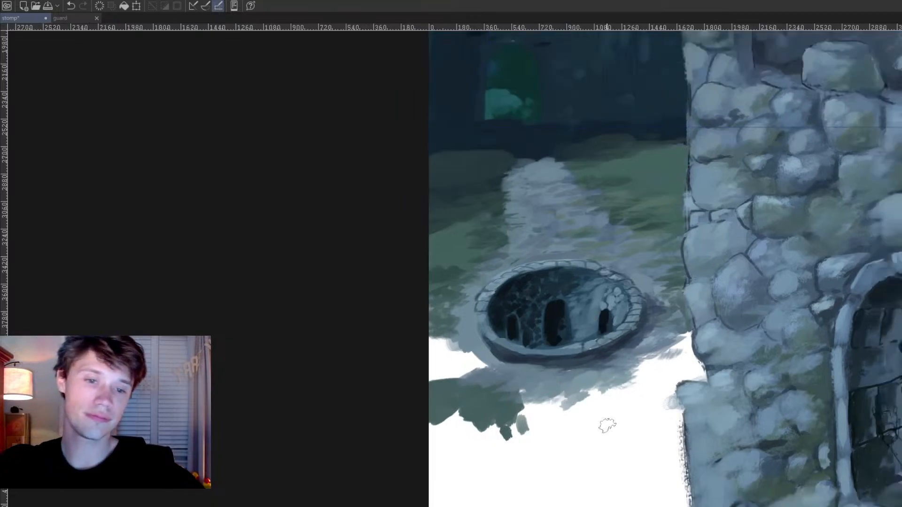
scroll(604, 389, up, 5)
mouse_move(547, 350)
mouse_down()
mouse_move(546, 388)
mouse_move(525, 437)
mouse_move(522, 427)
mouse_move(543, 383)
mouse_move(539, 447)
mouse_move(522, 468)
mouse_move(588, 482)
mouse_move(651, 474)
mouse_move(630, 347)
mouse_move(563, 339)
mouse_move(603, 335)
mouse_move(611, 350)
mouse_move(625, 351)
mouse_move(599, 377)
mouse_move(619, 393)
mouse_move(611, 422)
mouse_move(593, 436)
mouse_move(600, 465)
mouse_move(625, 461)
mouse_move(637, 430)
mouse_move(622, 404)
mouse_move(620, 355)
mouse_up()
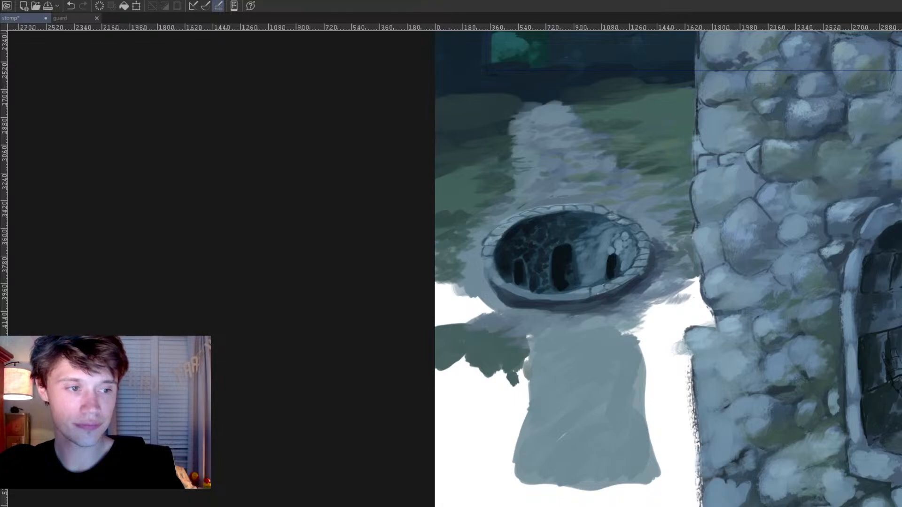
drag(598, 357, 612, 354)
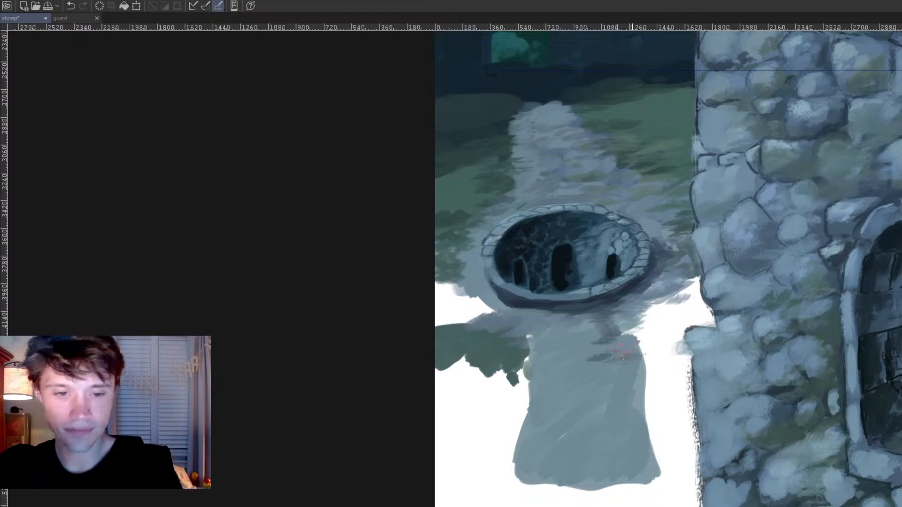
ctrl+click(632, 344)
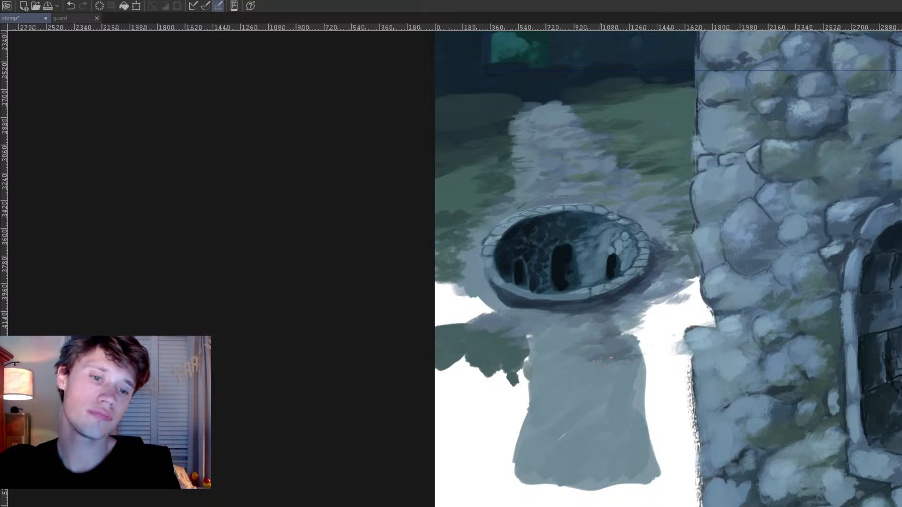
Step: Fill the area between the lower path and the tower wall with dark green grass
ctrl+click(680, 121)
mouse_move(684, 343)
mouse_down()
mouse_move(705, 310)
mouse_move(672, 287)
mouse_move(653, 320)
mouse_move(644, 315)
mouse_up()
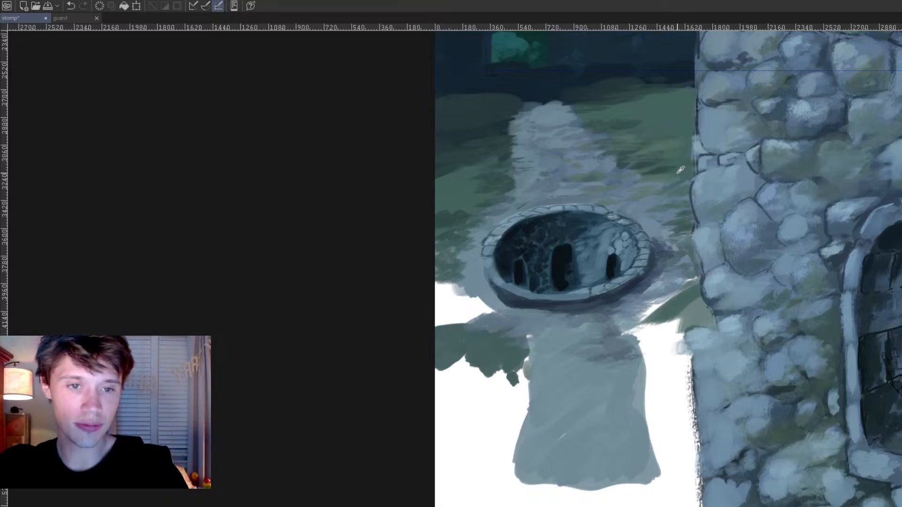
ctrl+click(665, 169)
mouse_move(700, 311)
mouse_down()
mouse_move(695, 324)
mouse_move(670, 301)
mouse_move(635, 330)
mouse_move(677, 340)
mouse_move(667, 394)
mouse_move(652, 336)
mouse_move(667, 352)
mouse_move(674, 397)
mouse_move(654, 396)
mouse_move(677, 413)
mouse_move(684, 390)
mouse_move(686, 465)
mouse_up()
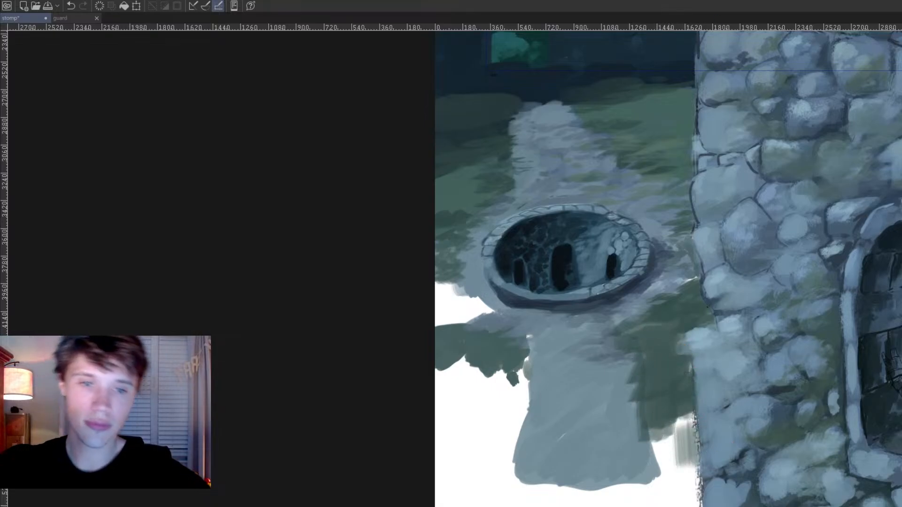
Step: Broaden the dark green grass patch below the pit and fill the white gap beside the pit's left rim with grey ground
scroll(713, 178, down, 3)
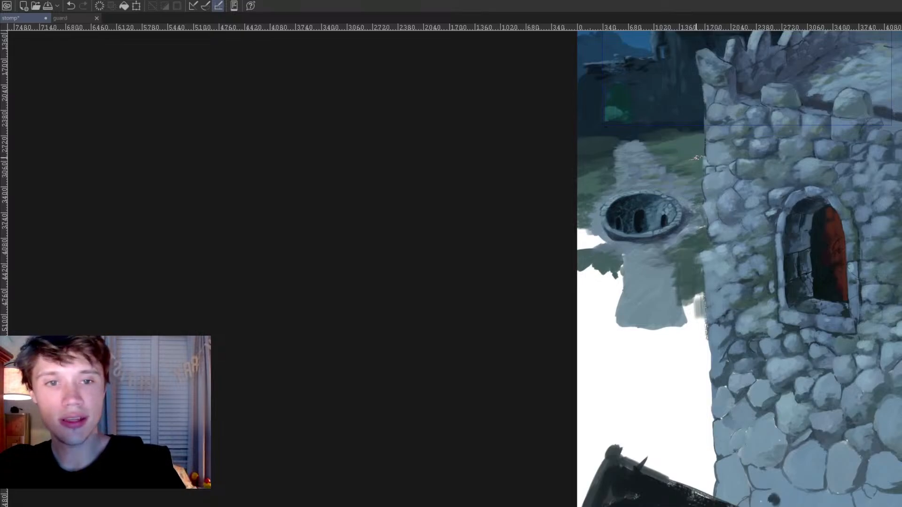
drag(696, 261, 663, 374)
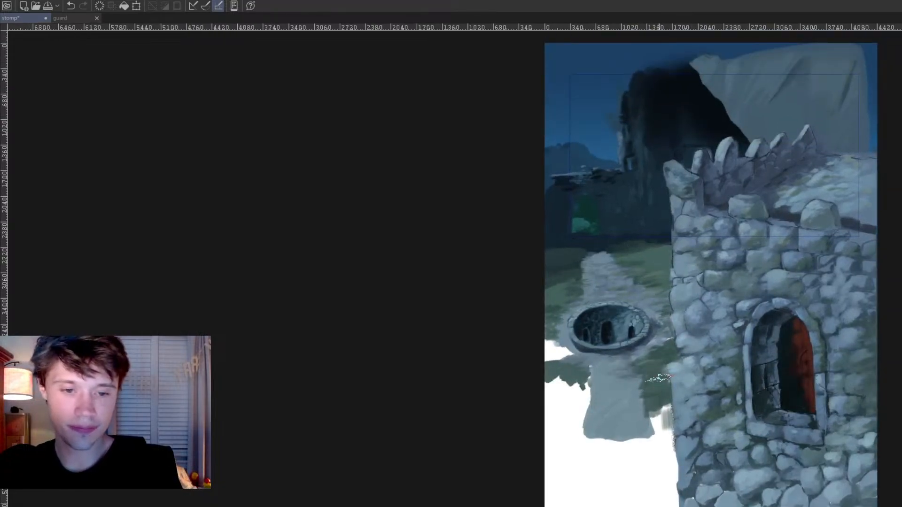
drag(660, 410, 667, 416)
mouse_move(582, 388)
mouse_down()
mouse_move(554, 399)
mouse_move(571, 376)
mouse_move(566, 390)
mouse_move(553, 383)
mouse_move(552, 404)
mouse_move(583, 395)
mouse_move(589, 373)
mouse_move(595, 396)
mouse_move(596, 377)
mouse_up()
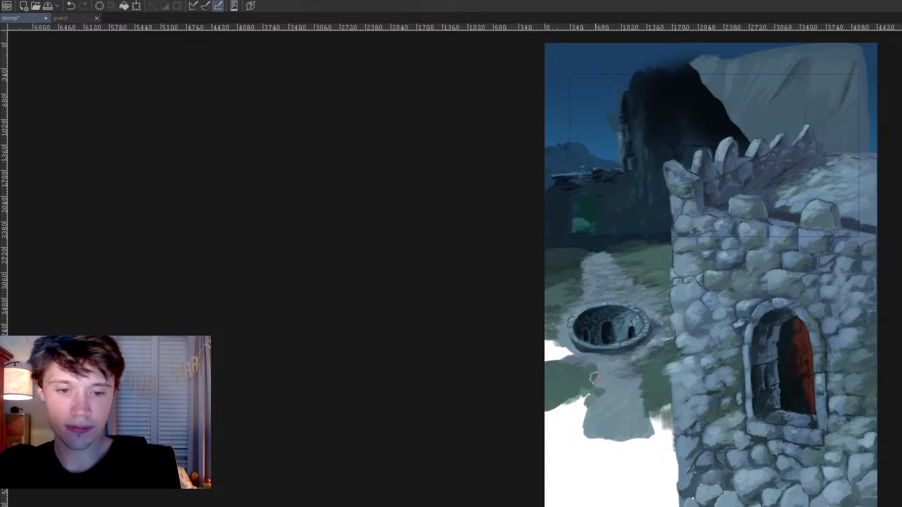
alt+click(588, 358)
mouse_move(565, 355)
mouse_down()
mouse_move(551, 353)
mouse_move(550, 342)
mouse_up()
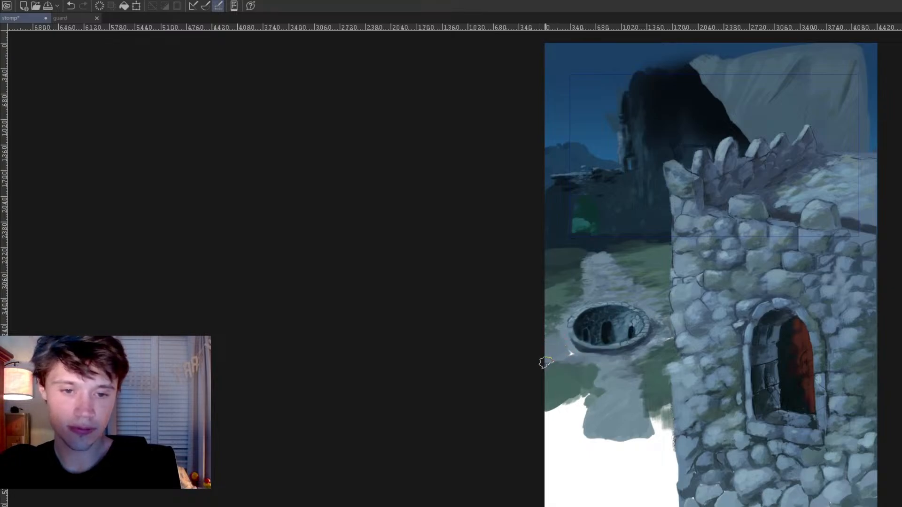
Step: Touch up the ground right of the pit and extend the grass downward on both sides of the grey path
ctrl+click(654, 344)
ctrl+click(646, 341)
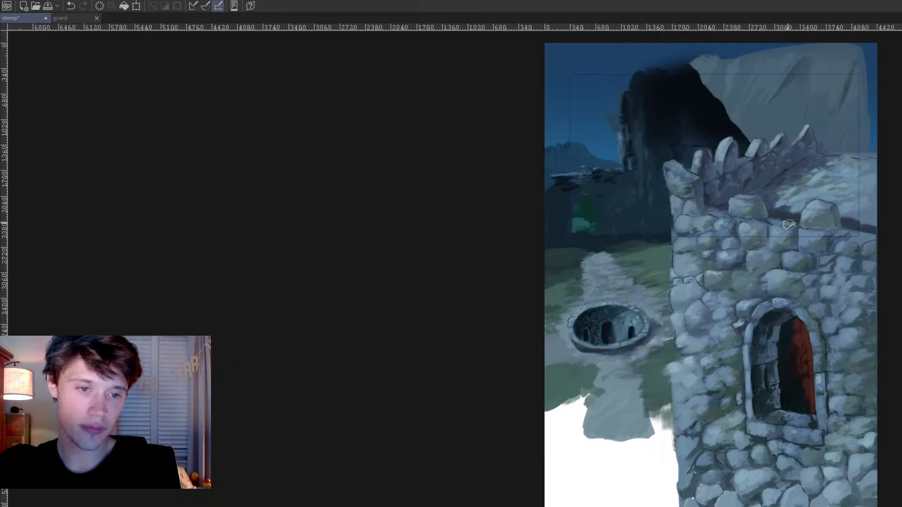
alt+click(746, 171)
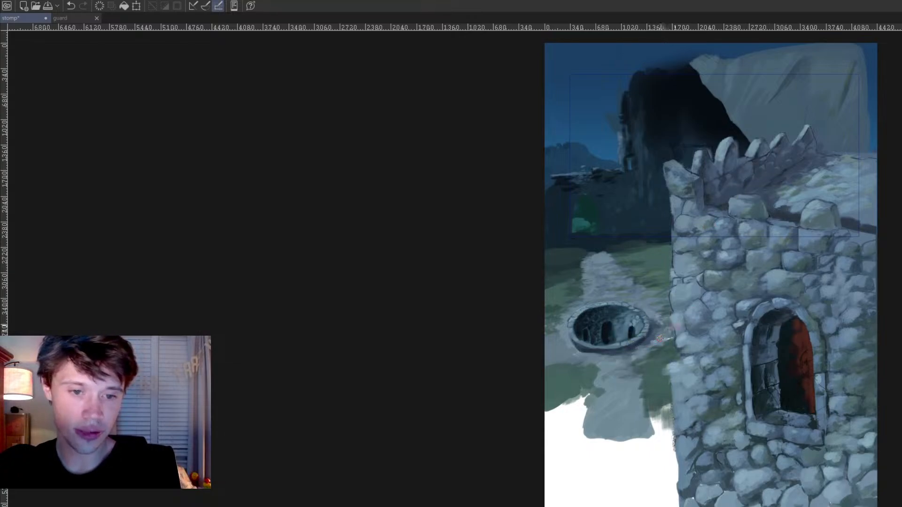
alt+click(654, 397)
mouse_move(659, 406)
mouse_down()
mouse_move(669, 435)
mouse_move(662, 449)
mouse_move(671, 423)
mouse_move(671, 455)
mouse_up()
mouse_move(594, 390)
mouse_down()
mouse_move(584, 394)
mouse_move(577, 439)
mouse_move(564, 409)
mouse_move(545, 416)
mouse_move(572, 421)
mouse_up()
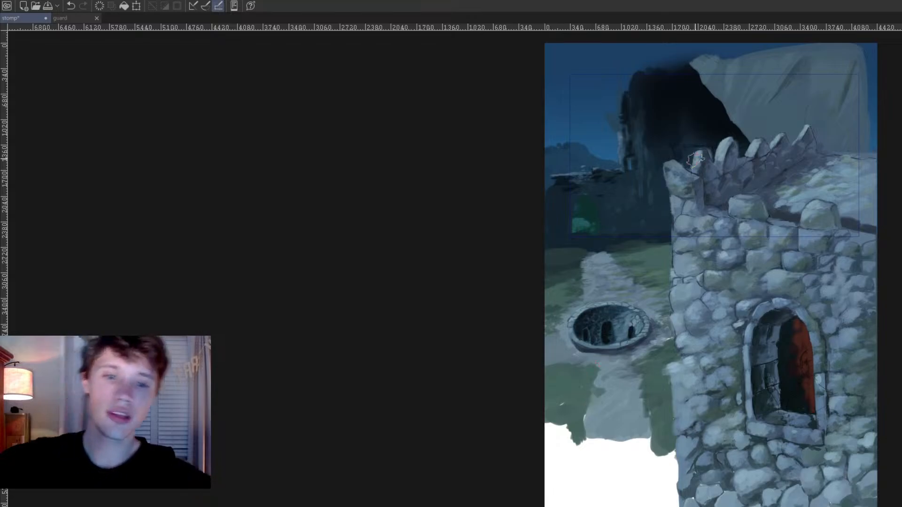
Step: Save the painting
scroll(555, 179, down, 4)
key(ctrl+s)
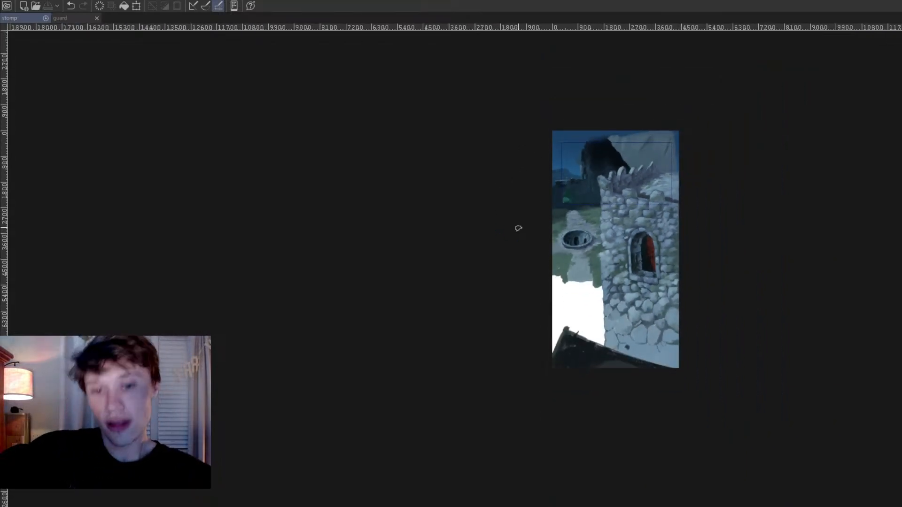
scroll(555, 216, up, 2)
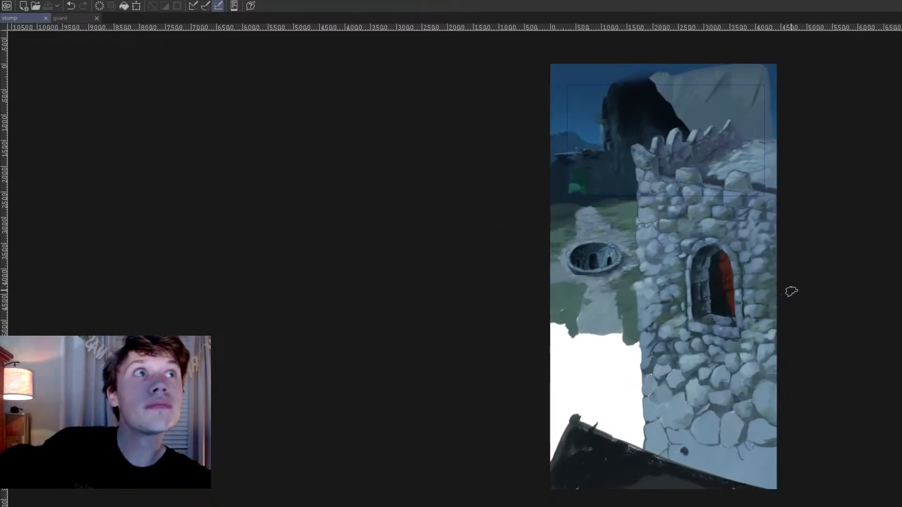
scroll(810, 265, up, 1)
scroll(808, 249, up, 2)
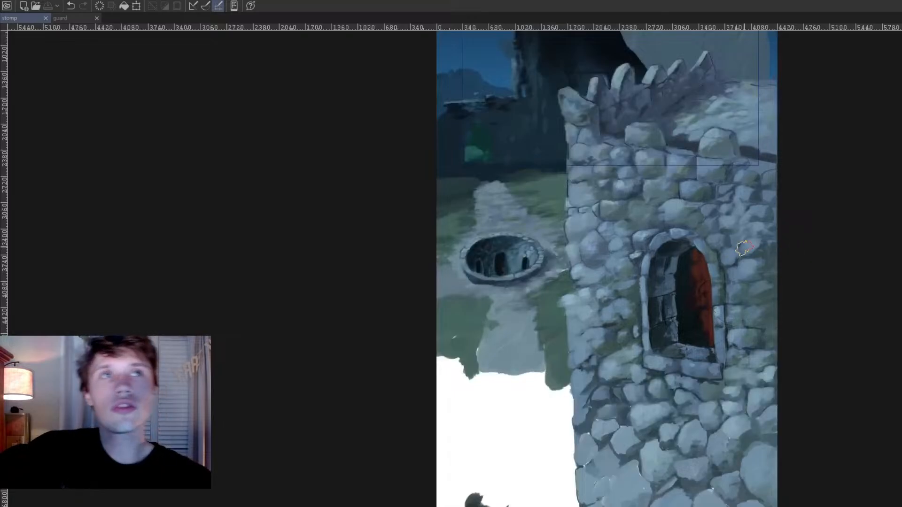
scroll(701, 176, up, 1)
scroll(701, 176, up, 1)
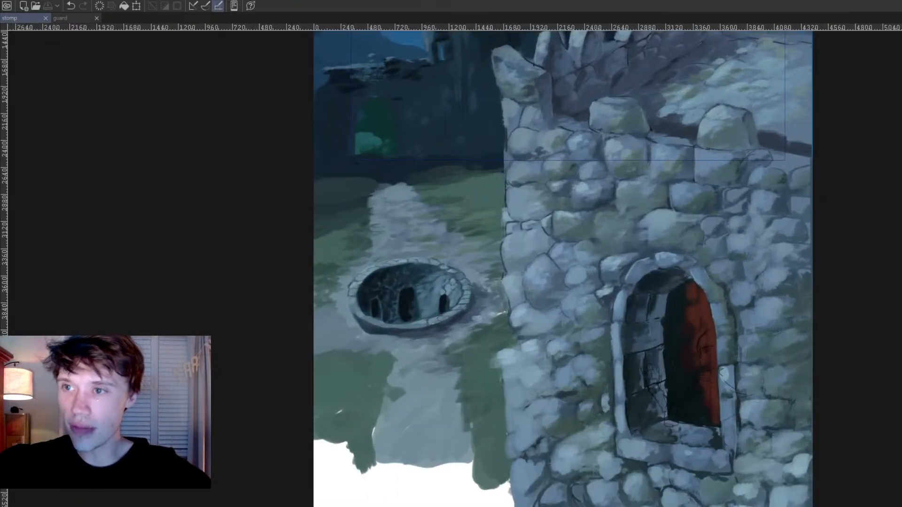
Step: Bring the blue rectangular frame to full visibility over the painting and undo showing the character sketch
click(113, 31)
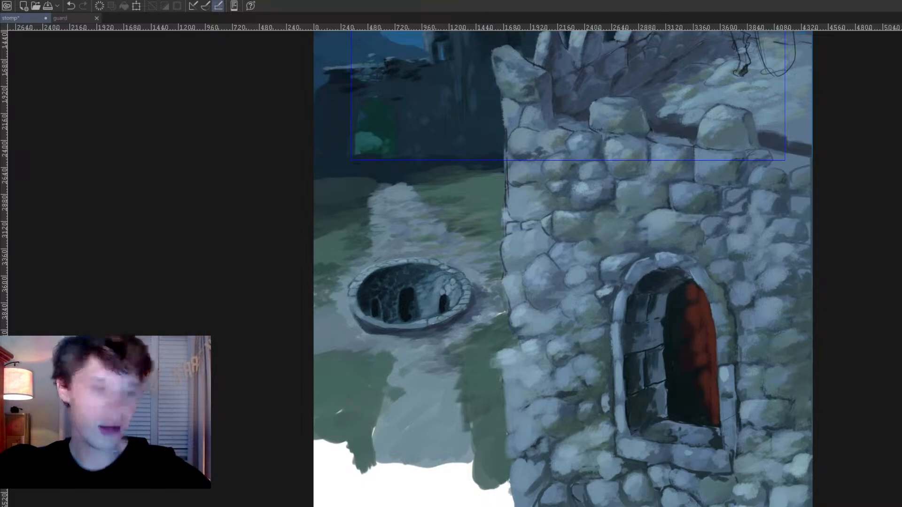
key(ctrl+z)
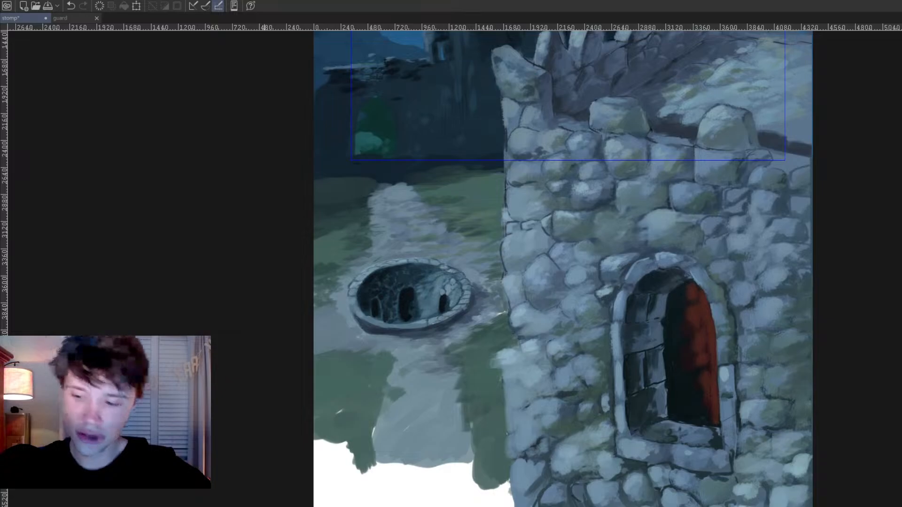
scroll(366, 453, down, 2)
drag(457, 400, 416, 444)
scroll(416, 444, down, 1)
scroll(400, 406, up, 1)
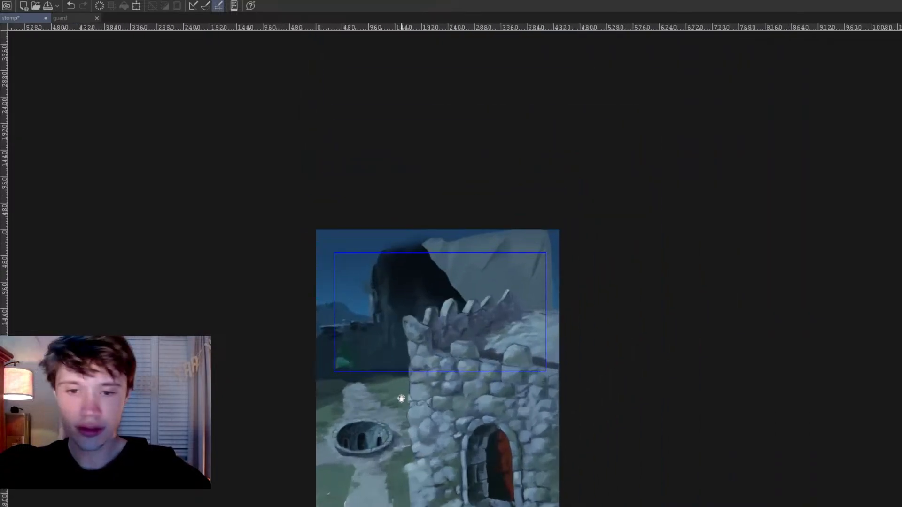
scroll(401, 398, up, 1)
key(ctrl+t)
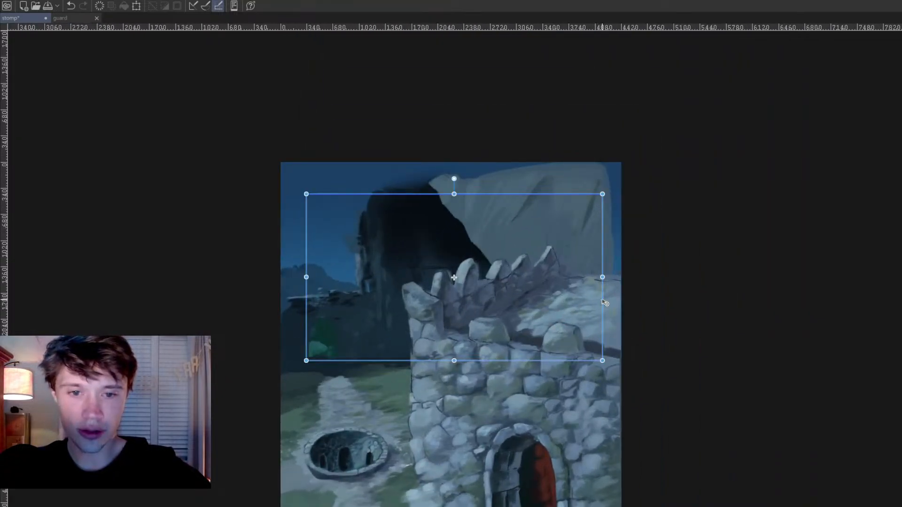
scroll(541, 379, down, 1)
key(Return)
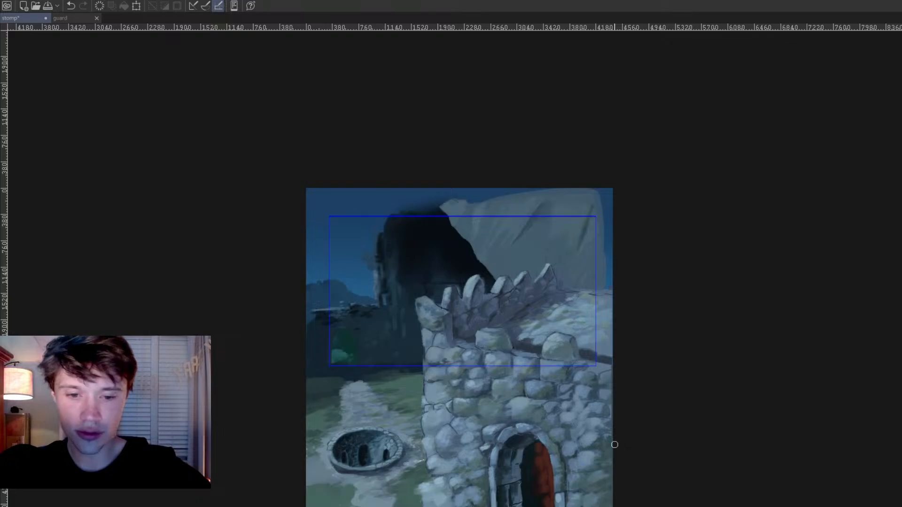
Step: Move a copy of the rectangular frame straight down so it surrounds the pit and the arched window
drag(620, 467, 644, 264)
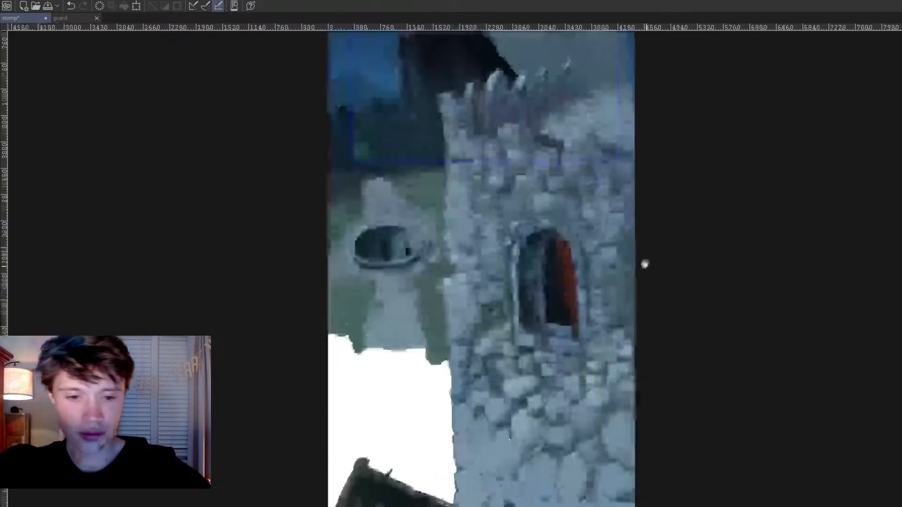
scroll(634, 345, down, 1)
drag(632, 347, 609, 347)
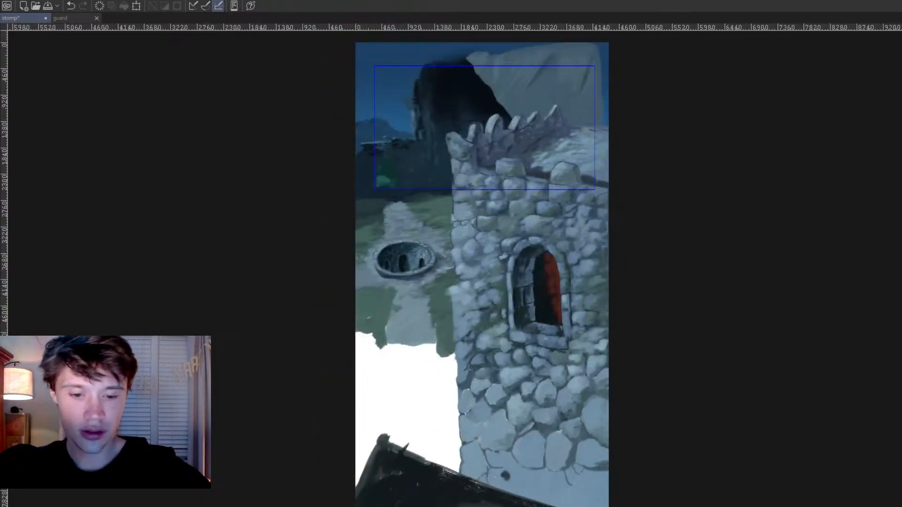
key(ctrl+t)
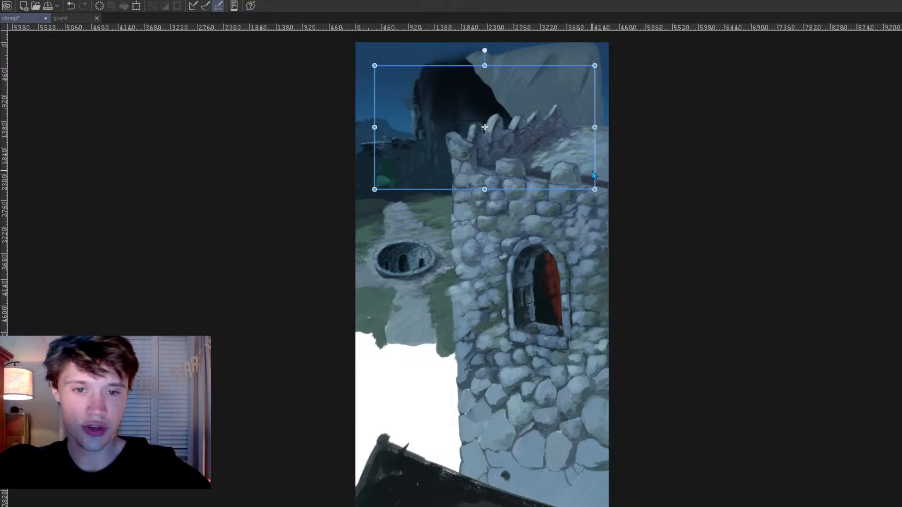
drag(598, 175, 578, 339)
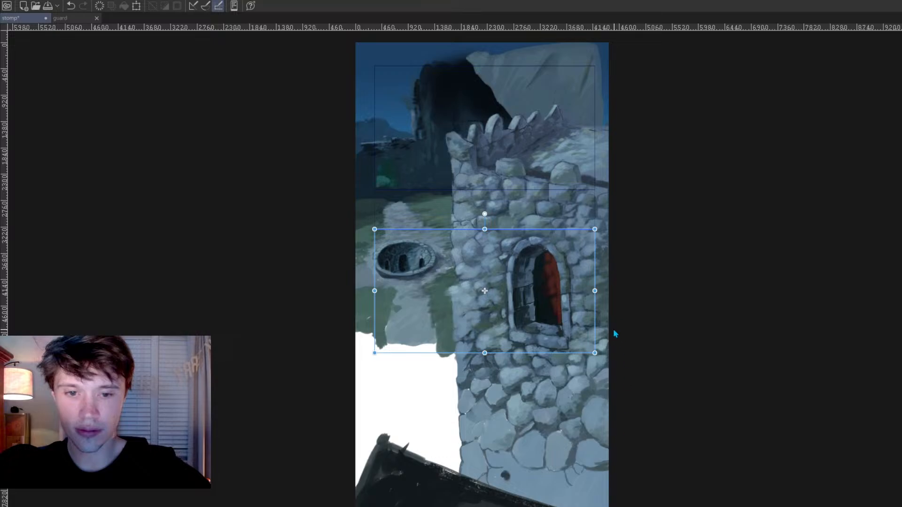
drag(596, 319, 598, 322)
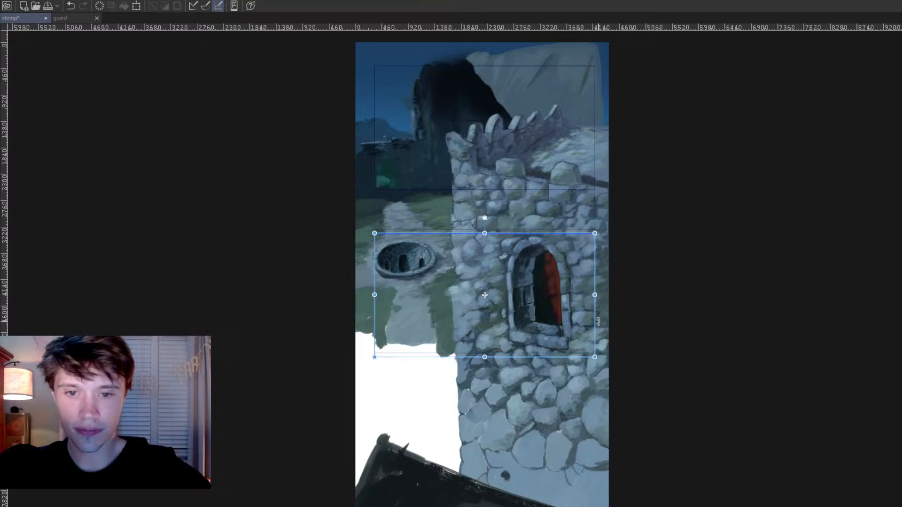
Step: Move another copy of the frame straight down to a position between the upper and lower frames, overlapping both
drag(485, 294, 485, 128)
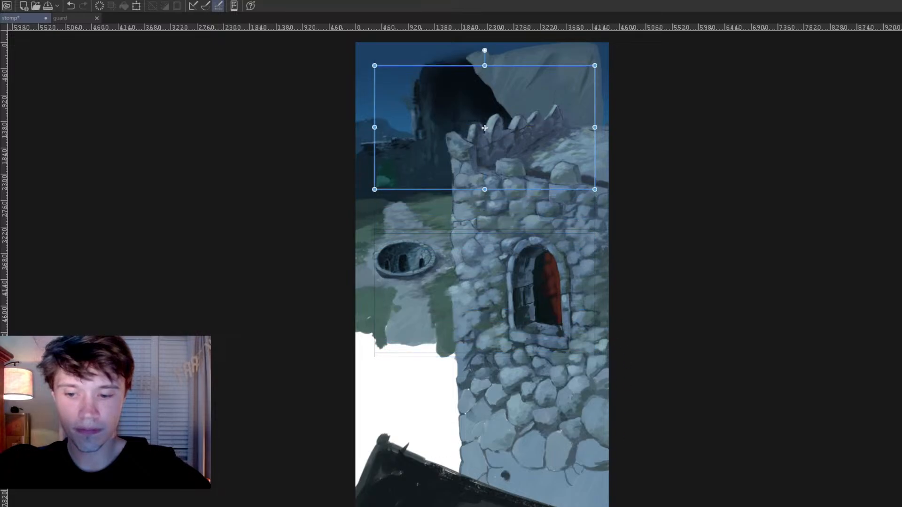
scroll(482, 287, up, 4)
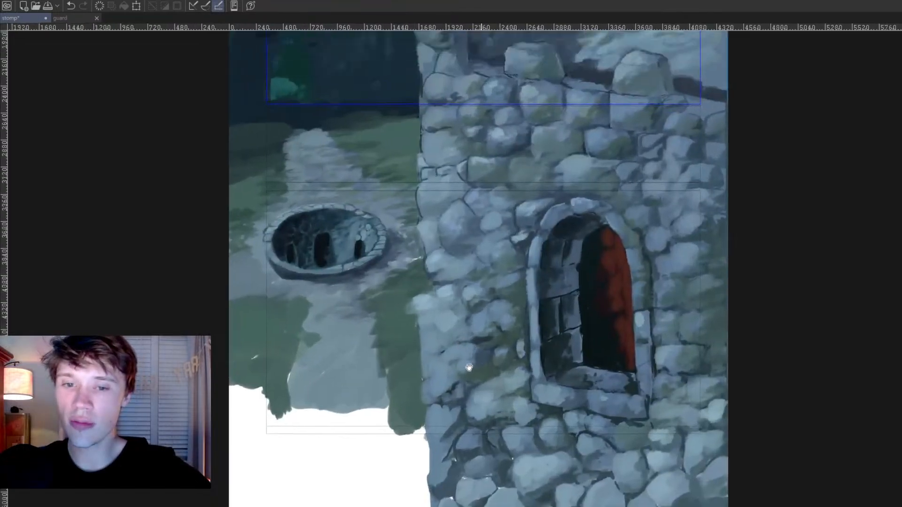
scroll(469, 368, up, 3)
drag(469, 368, 473, 437)
scroll(474, 437, up, 1)
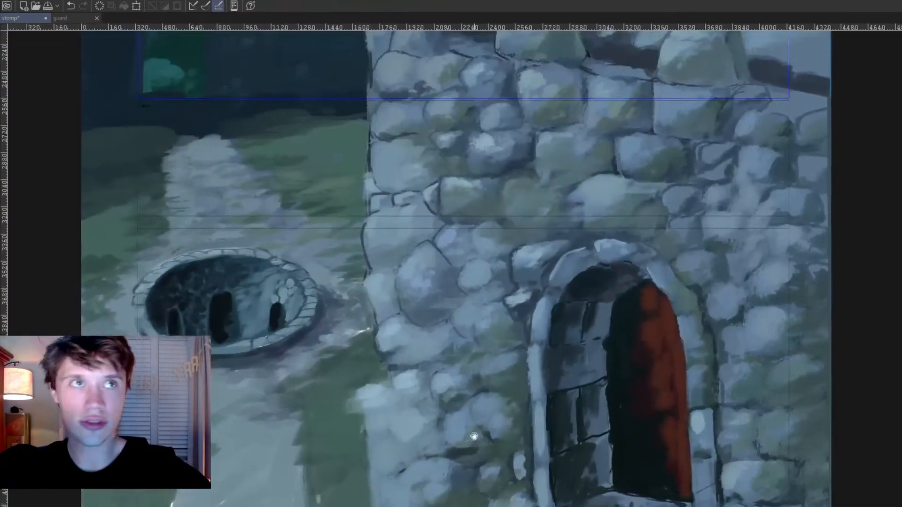
scroll(477, 409, down, 1)
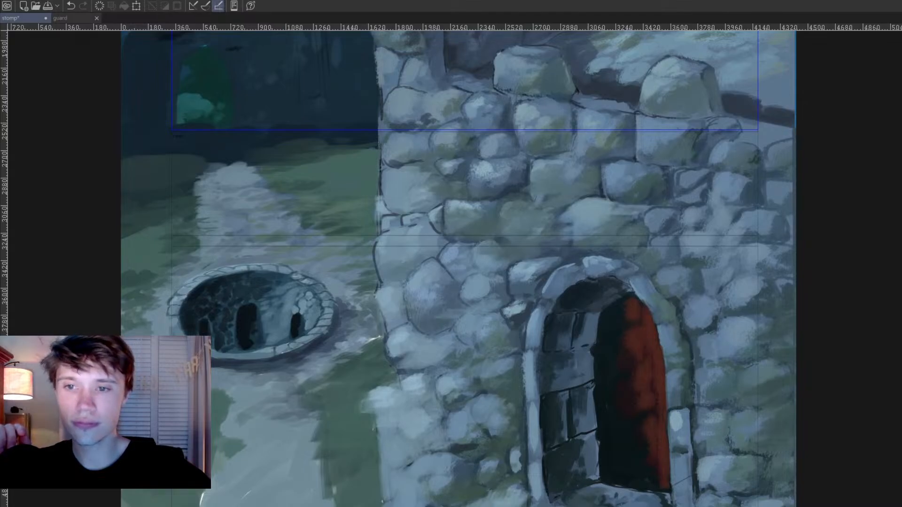
key(ctrl+t)
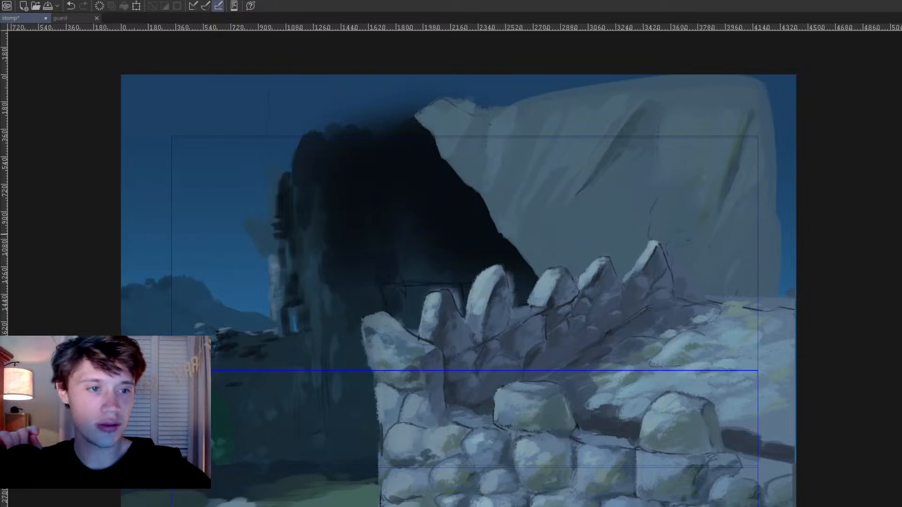
scroll(411, 238, down, 10)
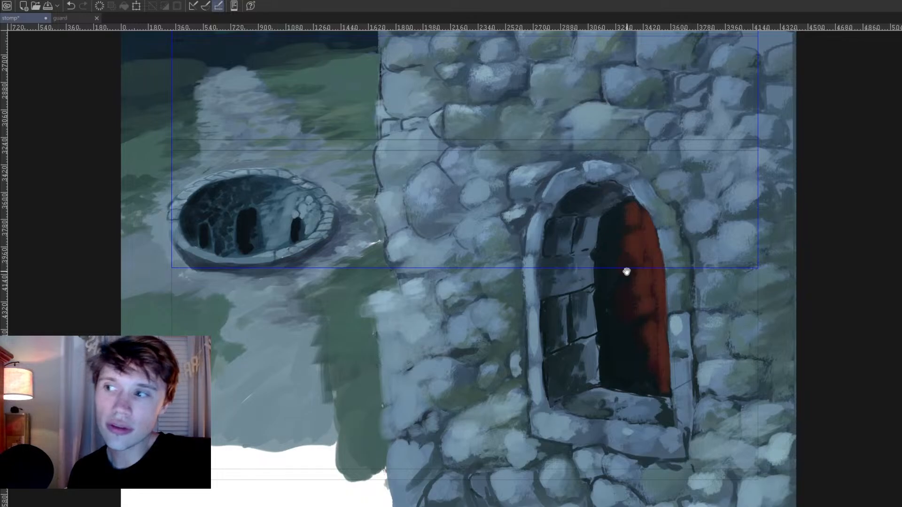
scroll(623, 268, down, 5)
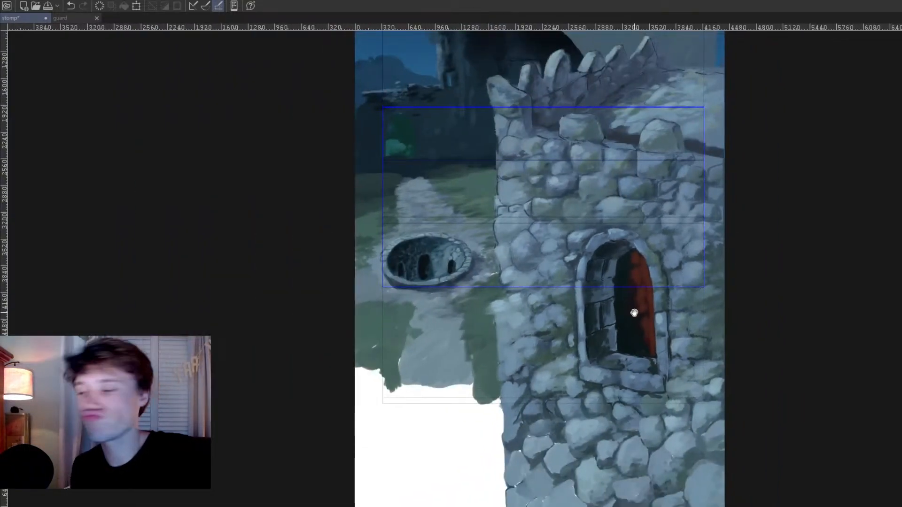
Step: Brush darker green grass over the lower path's left edge and extend it slightly down onto the white
drag(577, 321, 596, 301)
scroll(607, 294, down, 2)
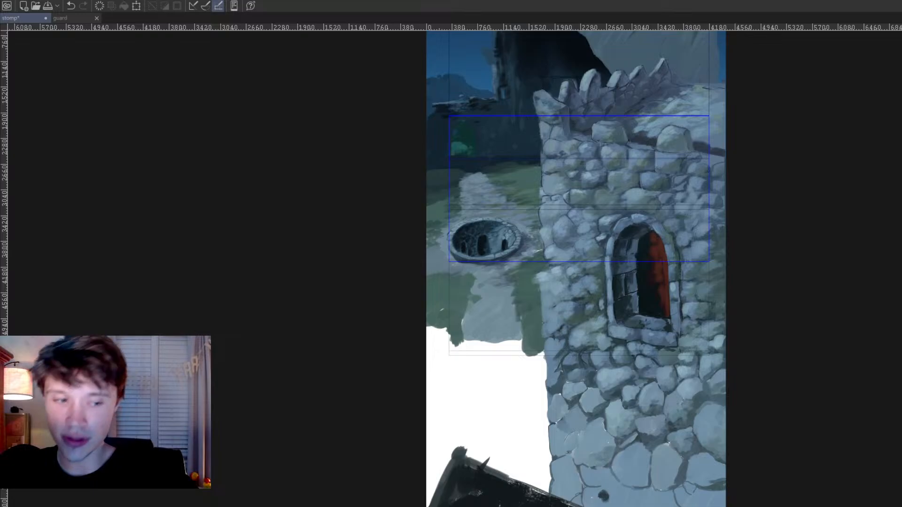
drag(478, 228, 480, 234)
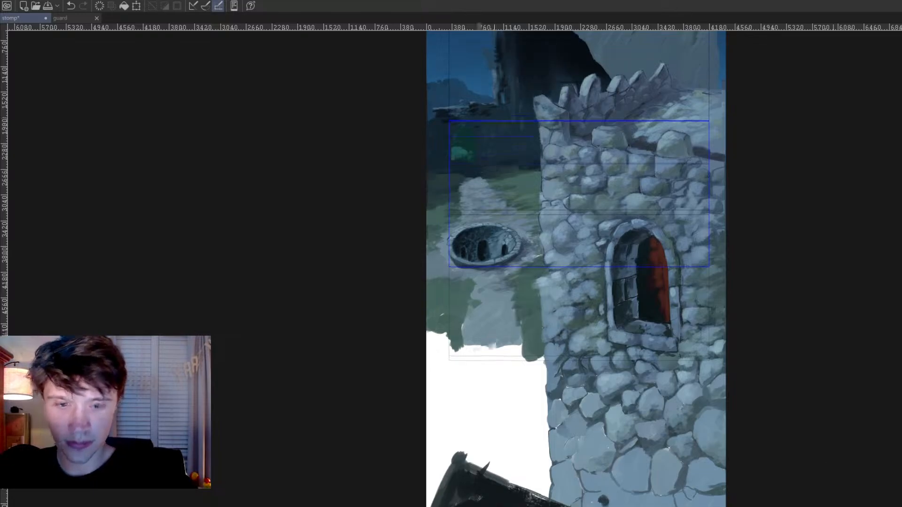
scroll(482, 234, up, 2)
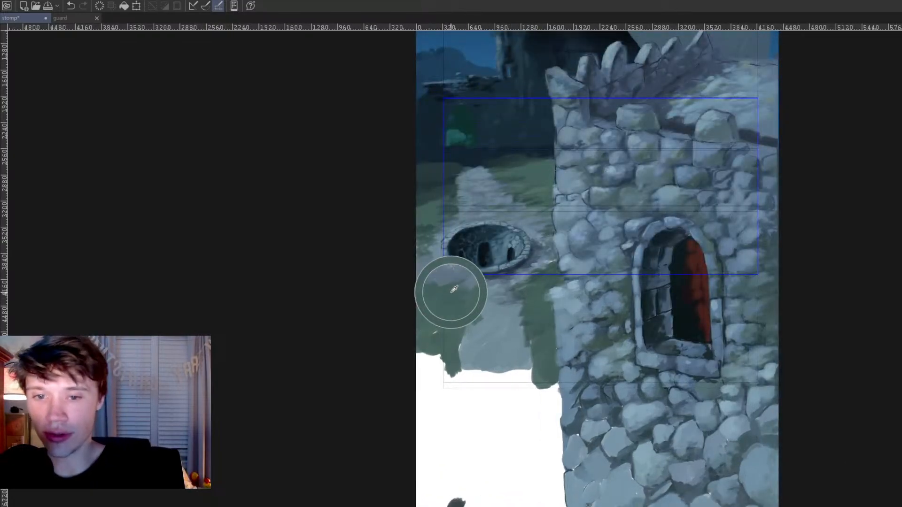
alt+click(510, 181)
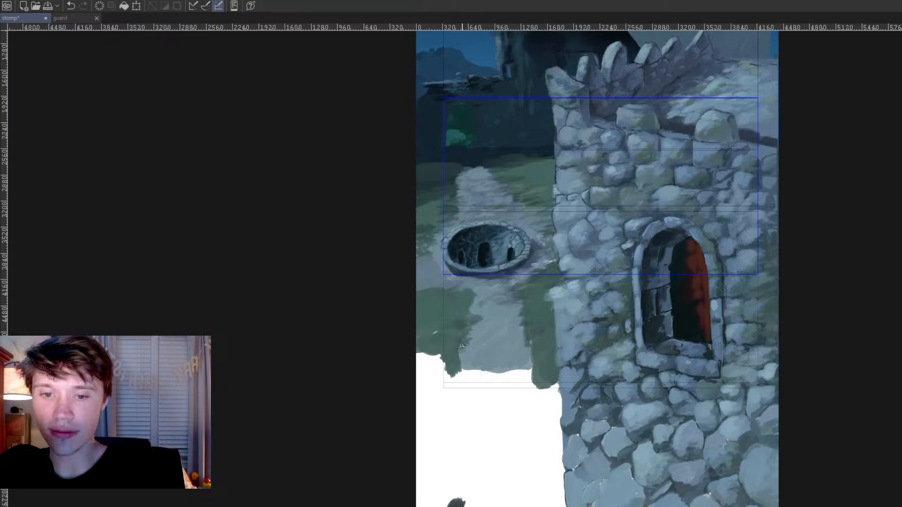
mouse_move(449, 347)
mouse_down()
mouse_move(436, 362)
mouse_move(452, 367)
mouse_move(444, 375)
mouse_move(442, 362)
mouse_move(441, 377)
mouse_move(464, 325)
mouse_move(448, 369)
mouse_move(440, 355)
mouse_move(456, 345)
mouse_move(444, 337)
mouse_move(466, 358)
mouse_up()
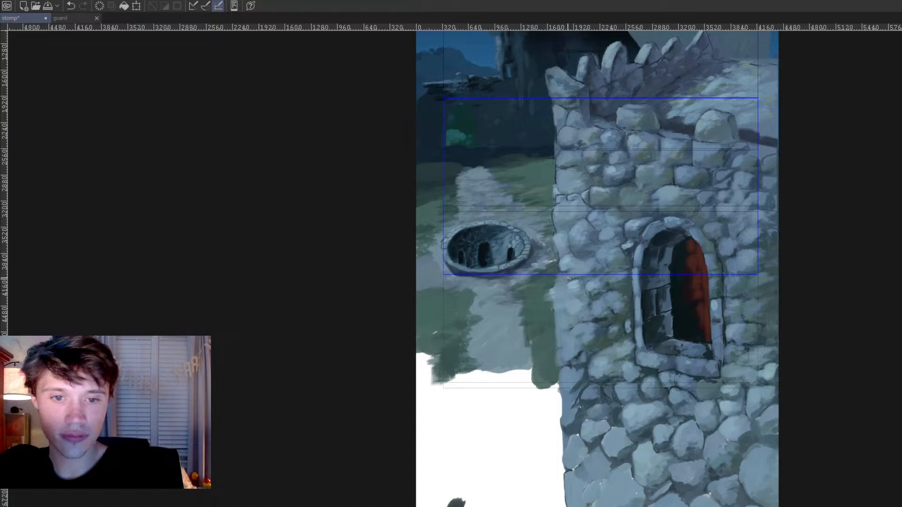
Step: Repaint the tower's left edge with clearly defined light, rounded stones from the upper wall down past the pit
drag(576, 285, 573, 274)
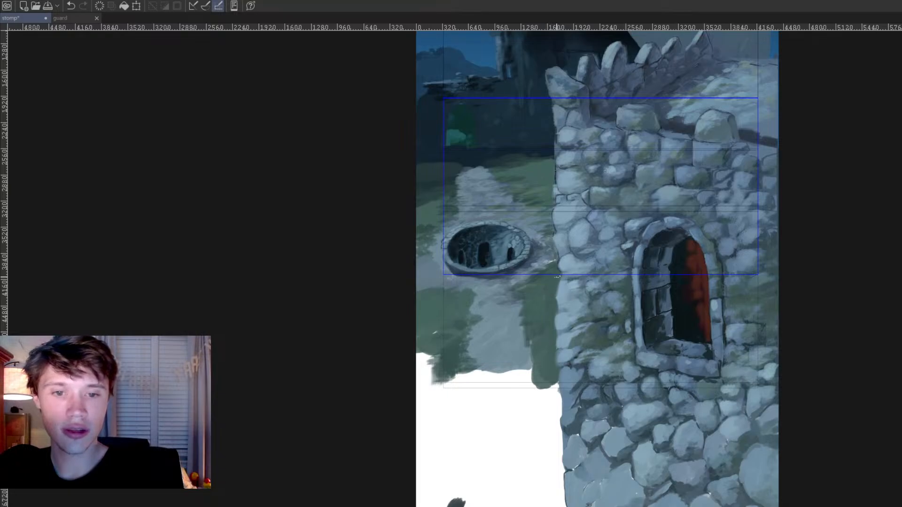
scroll(559, 293, down, 5)
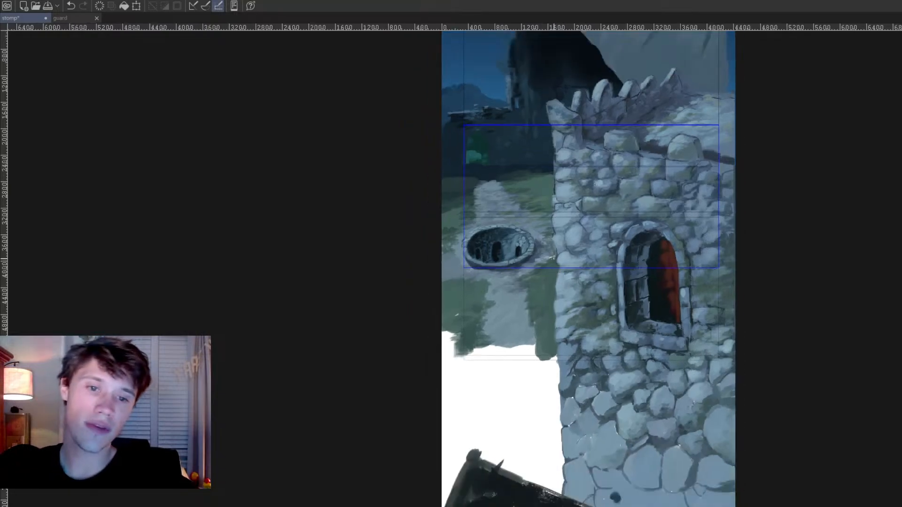
Step: Save the painting and check the castle's composition and battlements at different magnifications
key(ctrl+s)
scroll(584, 267, up, 3)
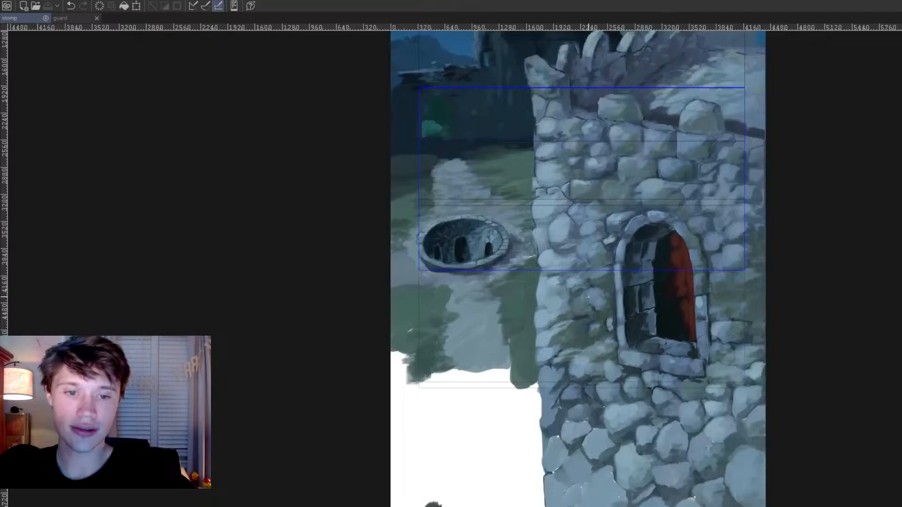
scroll(582, 292, down, 2)
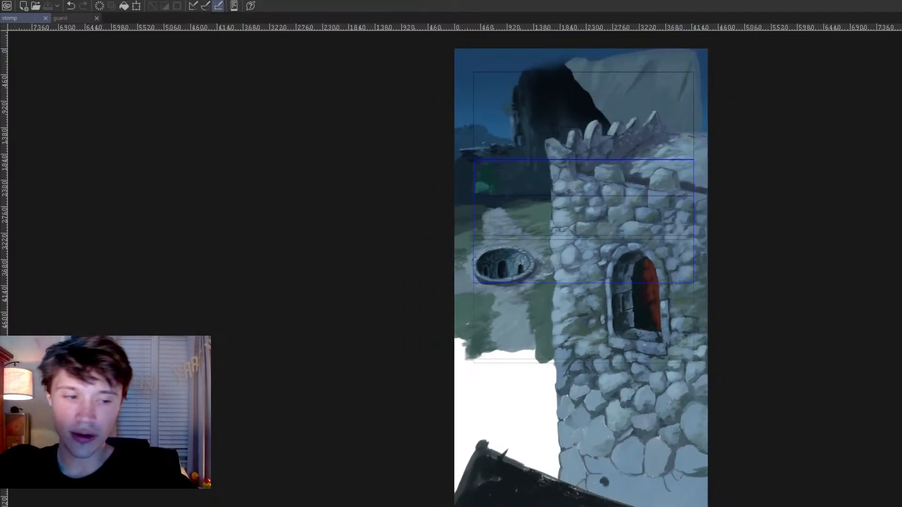
scroll(413, 95, up, 5)
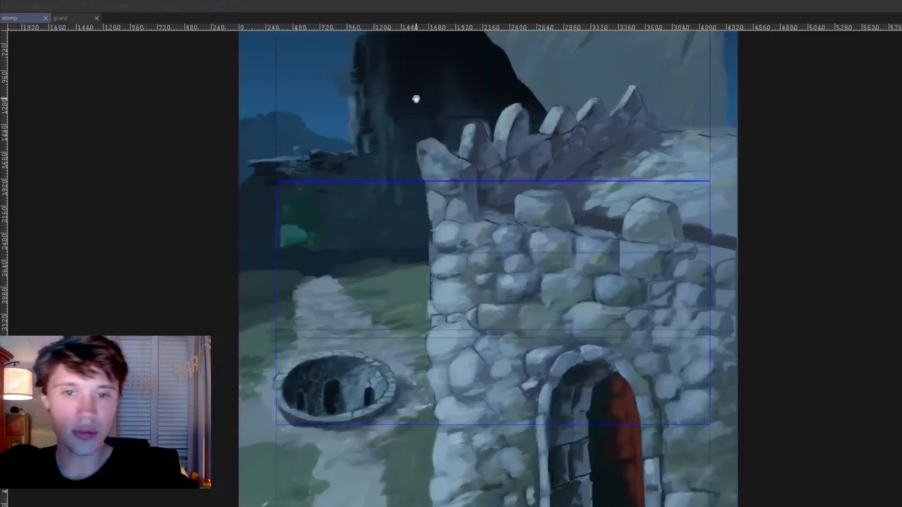
scroll(300, 232, up, 2)
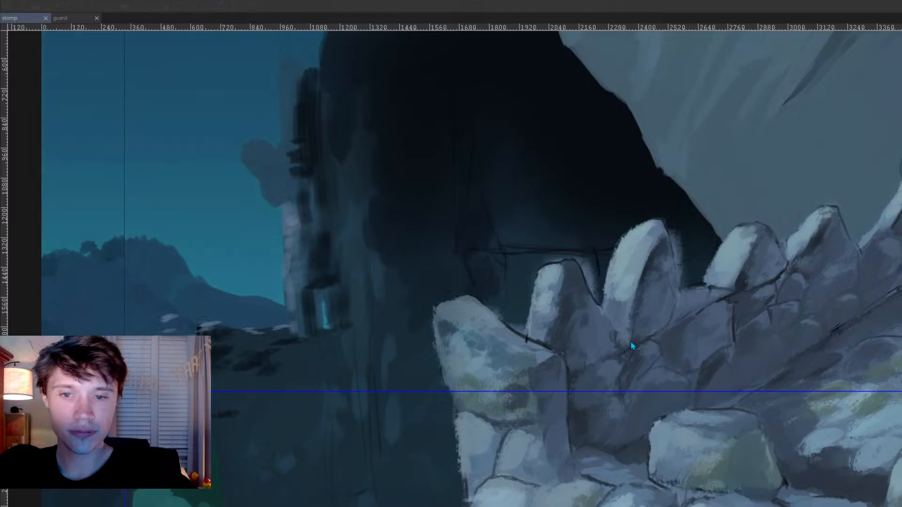
scroll(756, 334, down, 3)
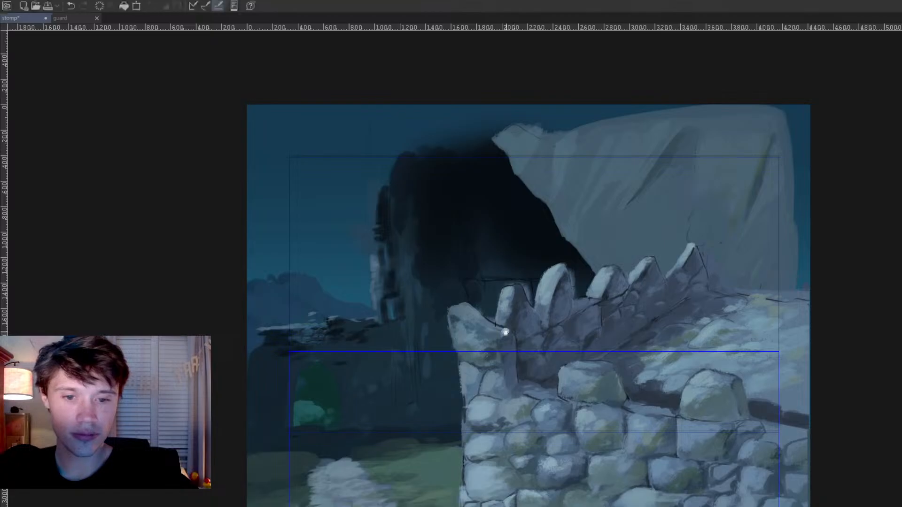
Step: Paint fine mossy stone detail along the top of the distant ruined wall with a smaller brush
drag(505, 330, 540, 310)
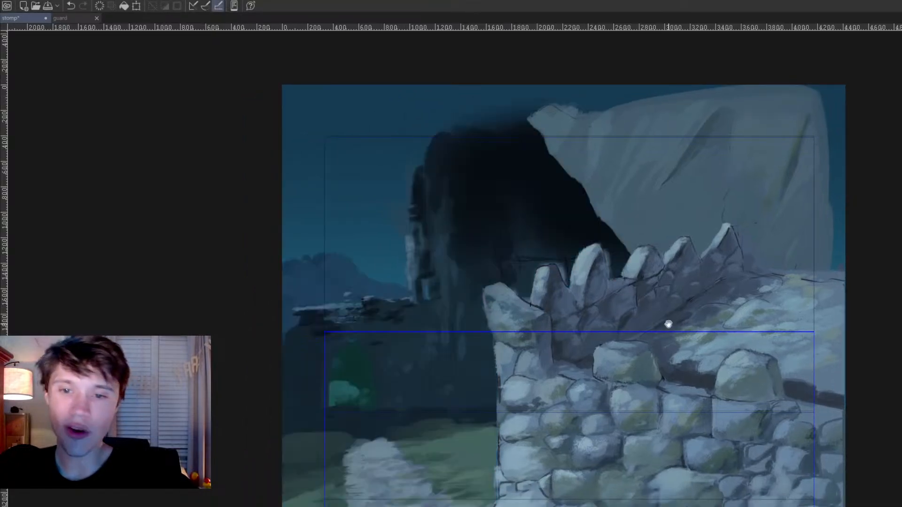
scroll(587, 304, up, 3)
drag(287, 285, 312, 298)
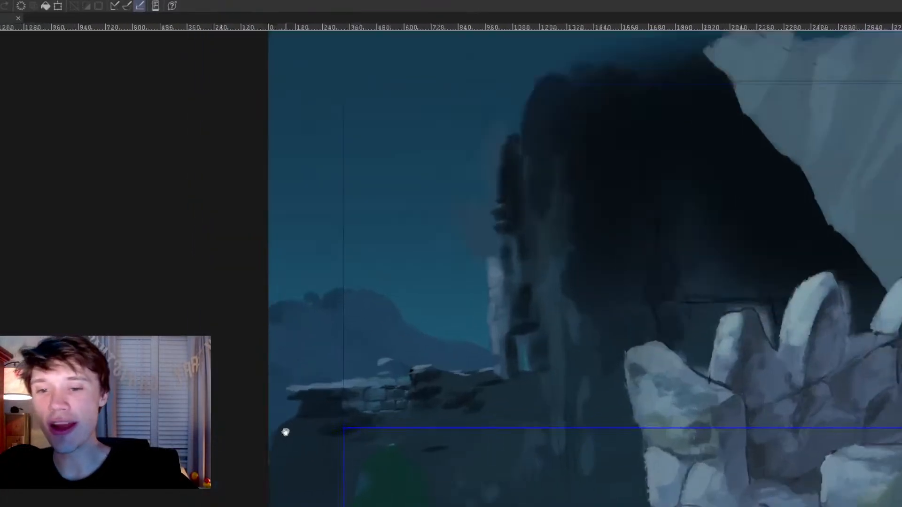
drag(286, 431, 371, 465)
scroll(371, 465, up, 2)
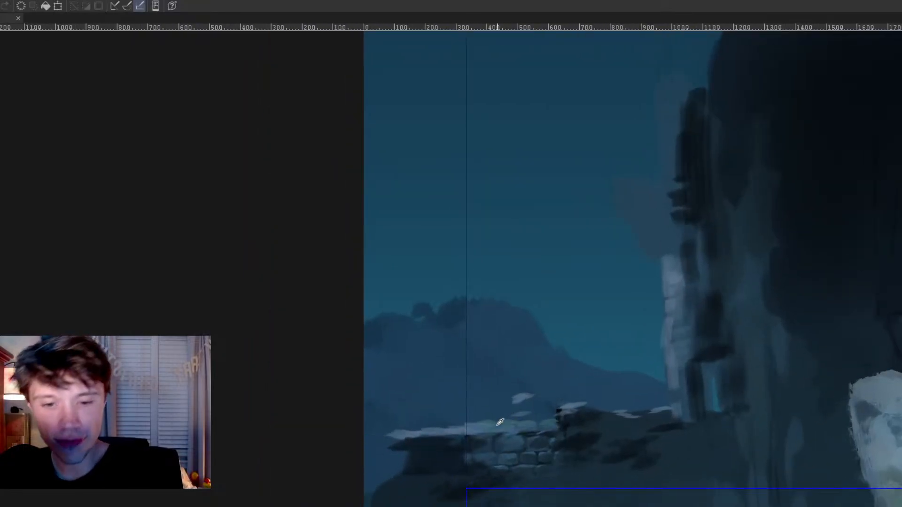
key([)
key([)
key([)
key([)
key([)
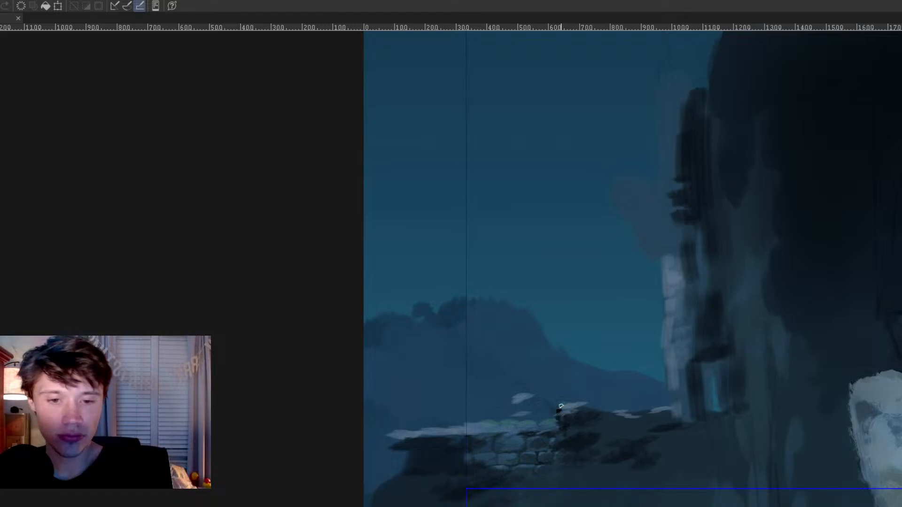
drag(583, 408, 596, 404)
key(ctrl+z)
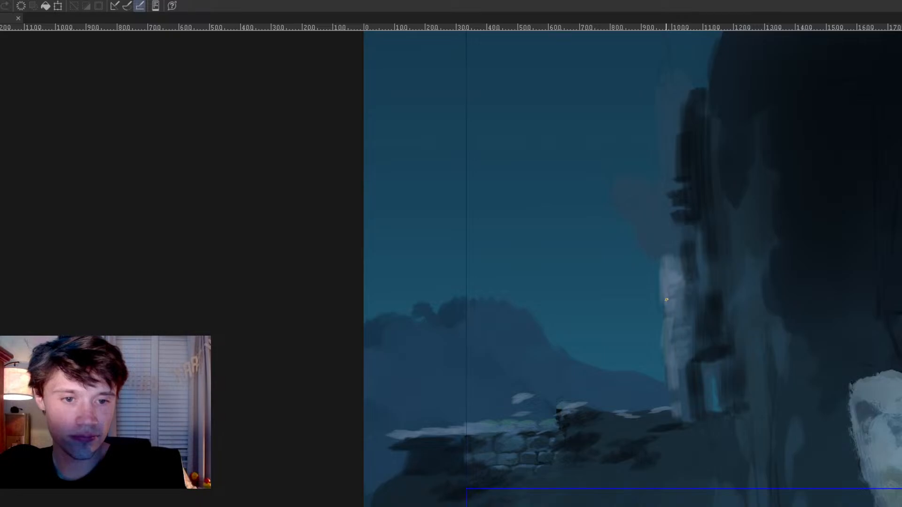
Step: Define the distant tower's pale left edge and add small dark battlement blocks on top of the ruined wall
drag(663, 293, 671, 400)
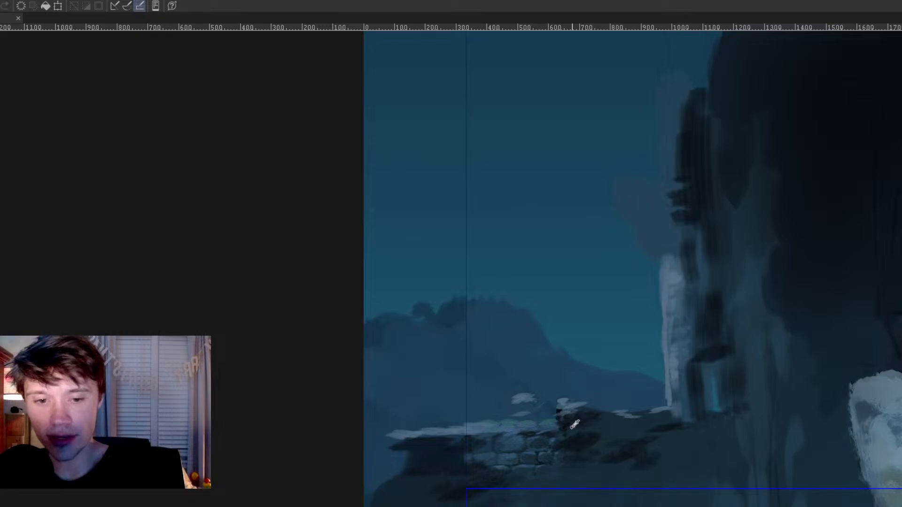
drag(519, 407, 551, 417)
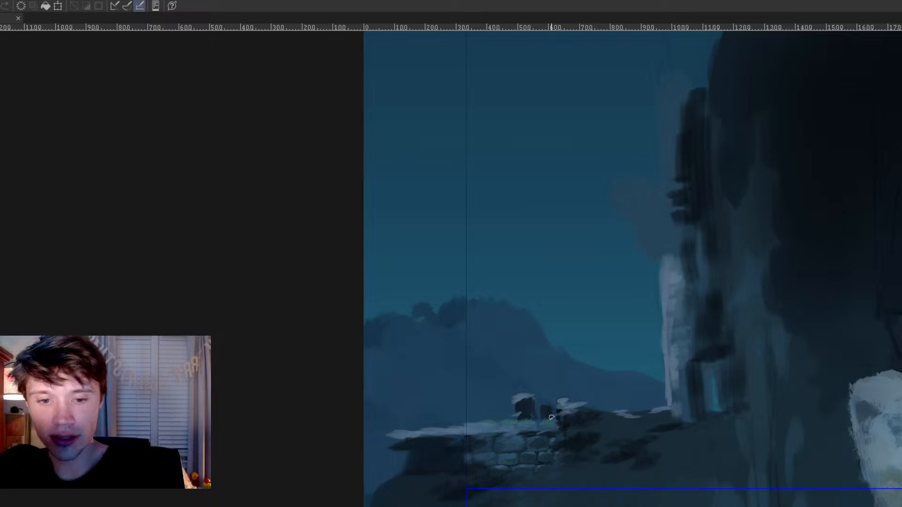
mouse_move(497, 412)
mouse_down()
mouse_move(504, 408)
mouse_move(502, 416)
mouse_up()
Step: Review the foreground battlements, distant ruins and overall composition up close and from farther away
mouse_move(653, 455)
mouse_down()
mouse_move(584, 447)
mouse_move(429, 489)
mouse_up()
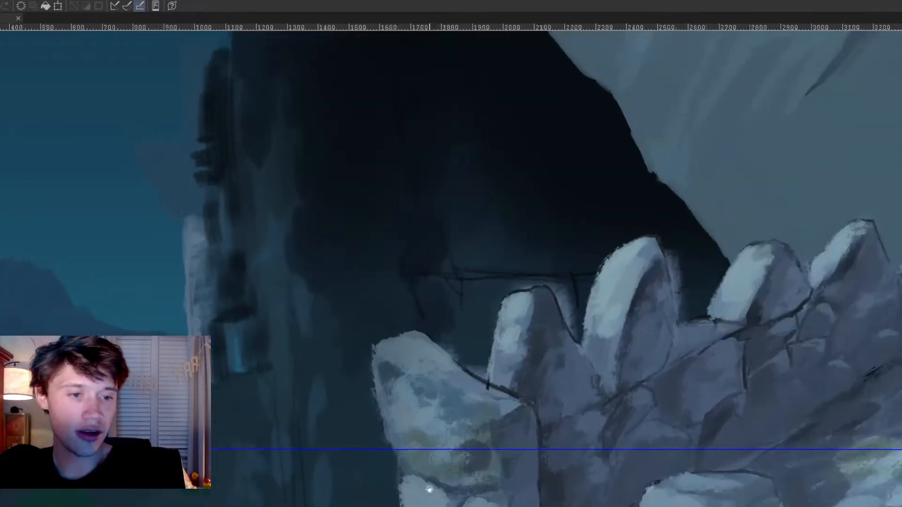
key(Tab)
scroll(576, 348, down, 4)
drag(614, 333, 635, 259)
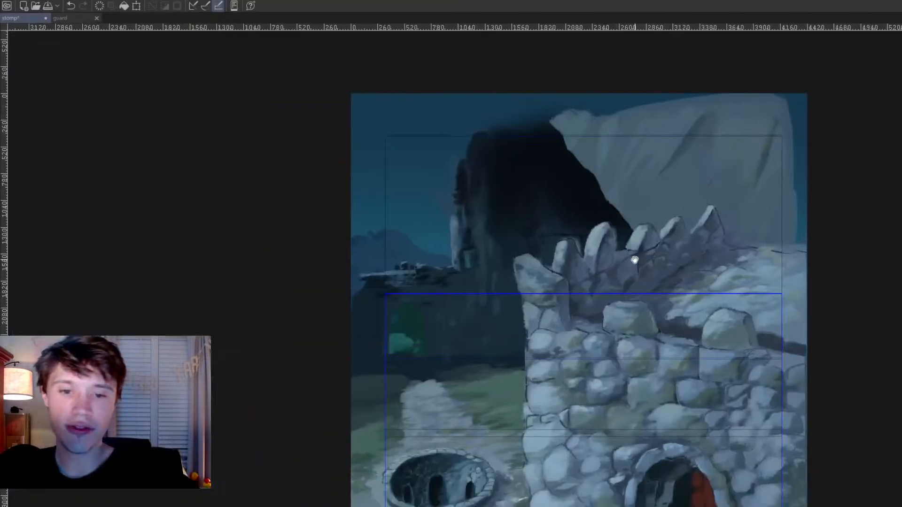
scroll(624, 277, down, 3)
drag(639, 310, 673, 291)
drag(566, 334, 599, 335)
scroll(630, 288, up, 3)
drag(641, 282, 640, 306)
scroll(618, 293, up, 1)
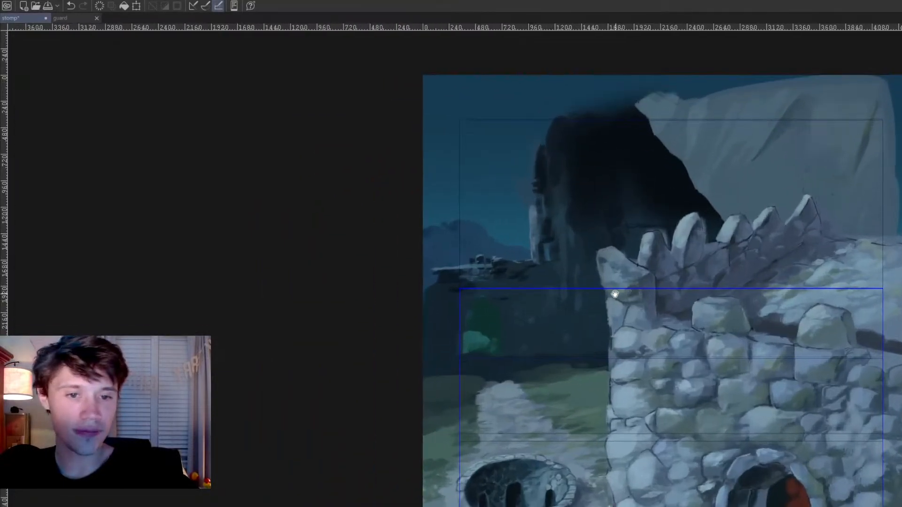
drag(547, 341, 560, 362)
key(Tab)
key(Tab)
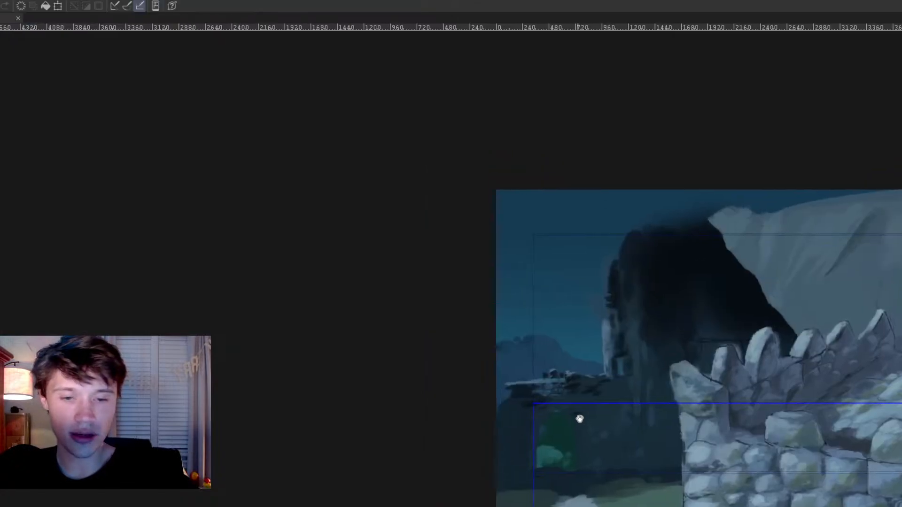
Step: Paint a dark surround around the green archway and rough dark patches on the wall to its right
scroll(616, 455, up, 6)
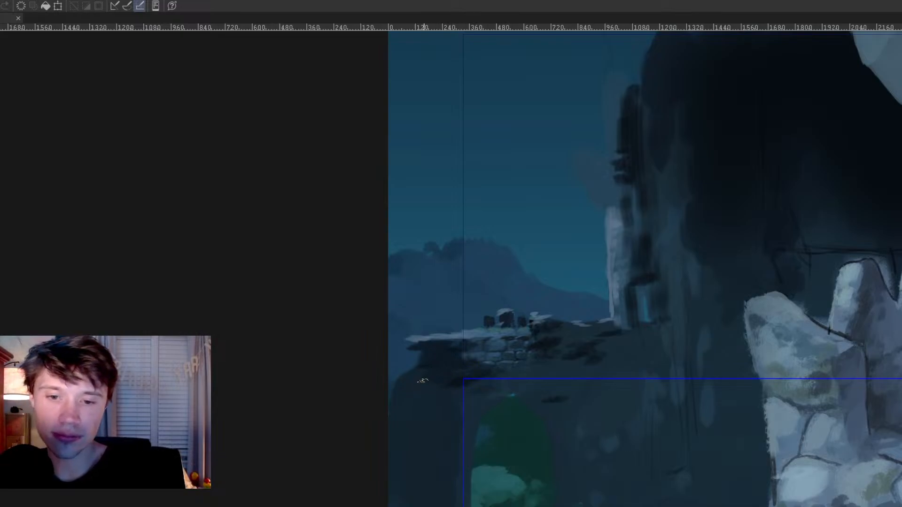
mouse_move(492, 374)
mouse_down()
mouse_move(489, 398)
mouse_move(543, 405)
mouse_move(562, 506)
mouse_up()
mouse_move(484, 406)
mouse_down()
mouse_move(463, 458)
mouse_move(463, 505)
mouse_up()
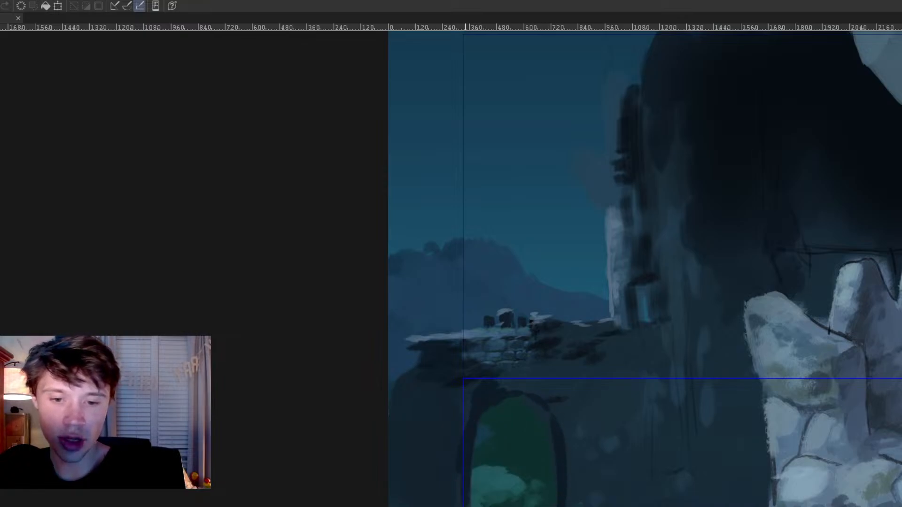
mouse_move(526, 382)
mouse_down()
mouse_move(544, 375)
mouse_move(545, 390)
mouse_move(565, 397)
mouse_move(574, 433)
mouse_move(570, 421)
mouse_move(598, 421)
mouse_move(602, 445)
mouse_up()
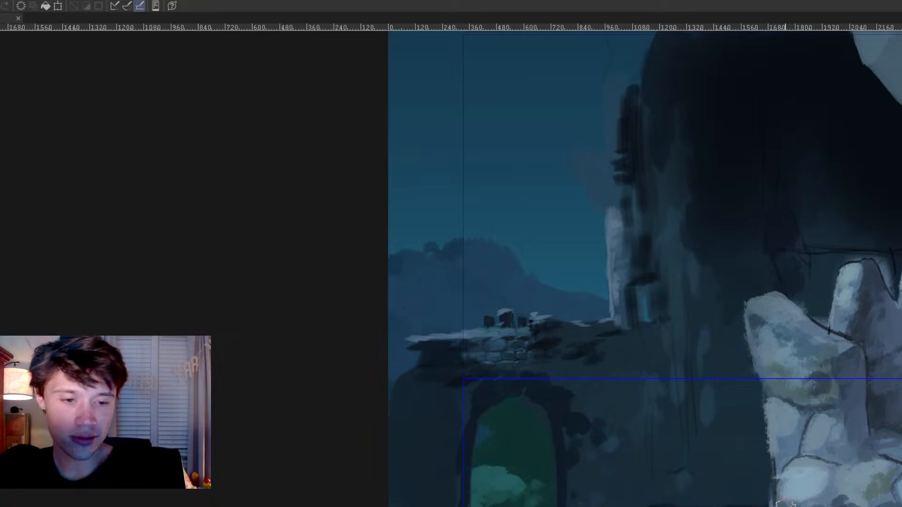
Step: Brush dark vertical shadows down the distant tower's base and across toward the foreground tower
drag(686, 312, 684, 506)
drag(696, 395, 701, 505)
drag(690, 372, 747, 381)
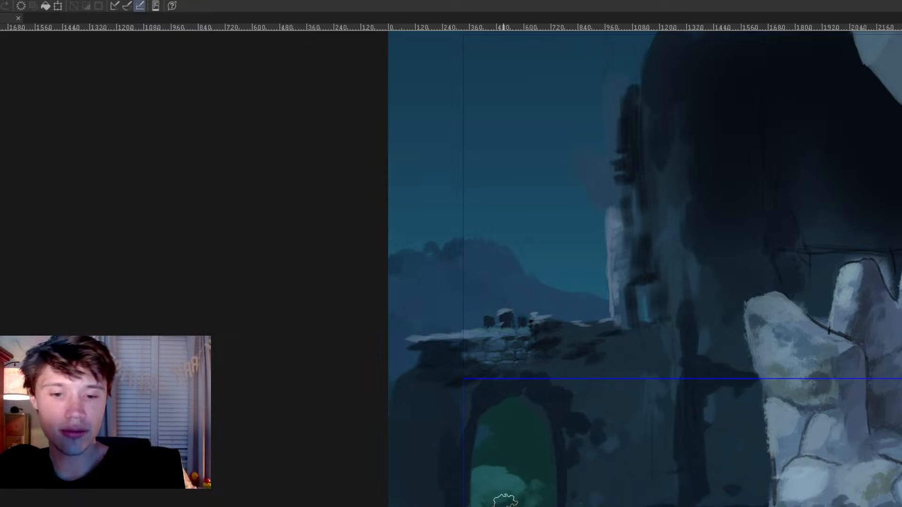
Step: Darken the ruined wall between the archway and the distant tower with rough, stone-like shadow strokes, covering the small blue window
ctrl+click(463, 377)
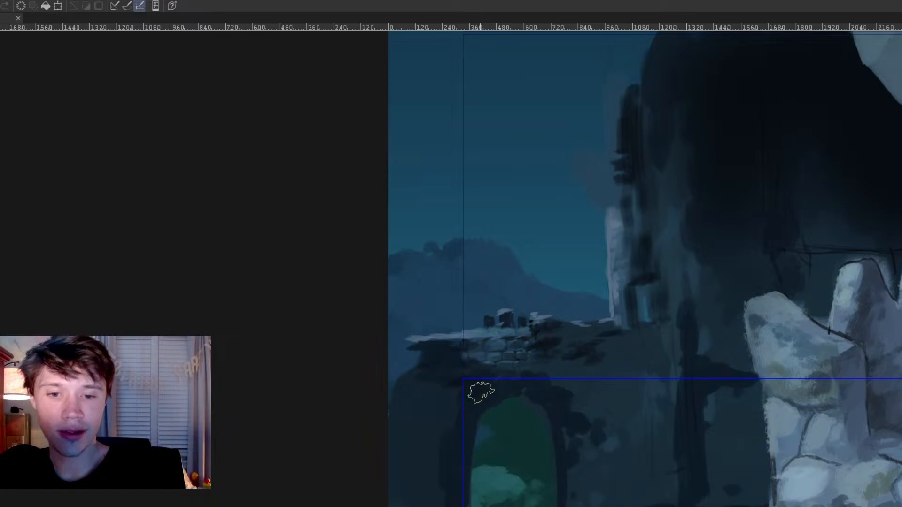
ctrl+click(512, 354)
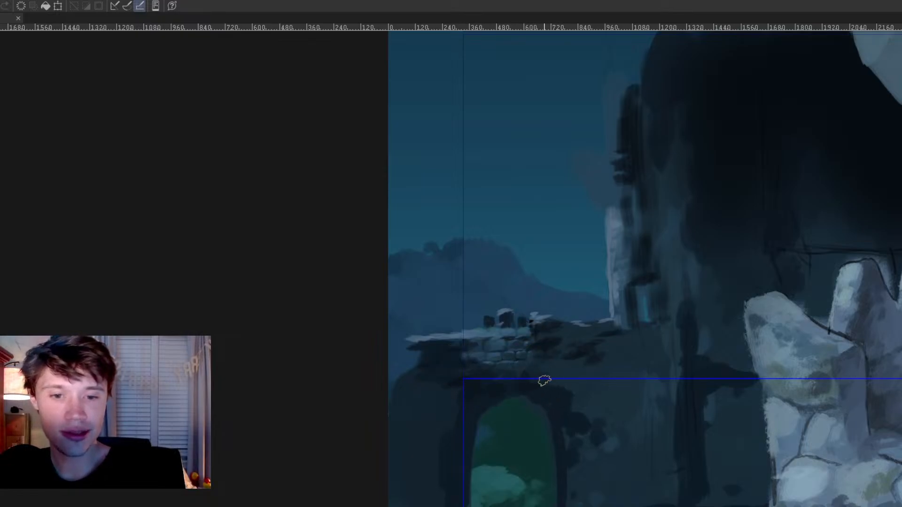
ctrl+click(554, 389)
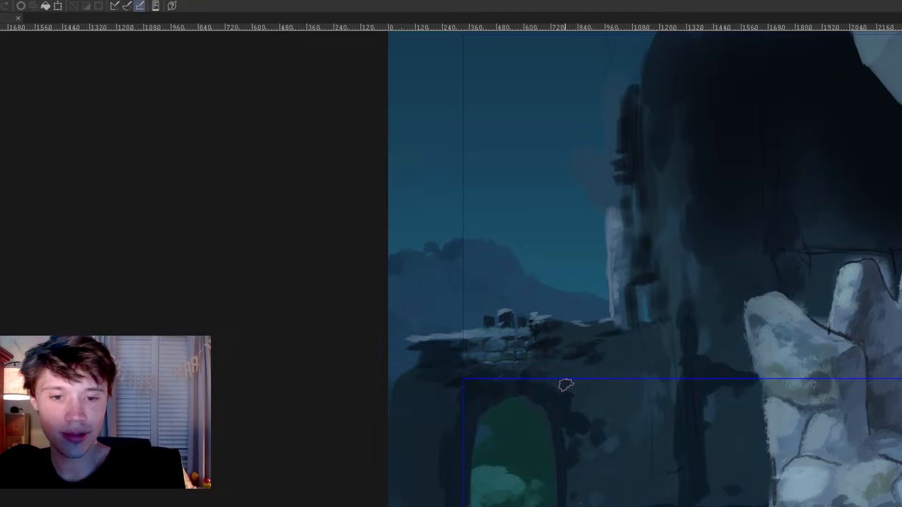
mouse_move(567, 376)
mouse_down()
mouse_move(586, 365)
mouse_move(591, 405)
mouse_up()
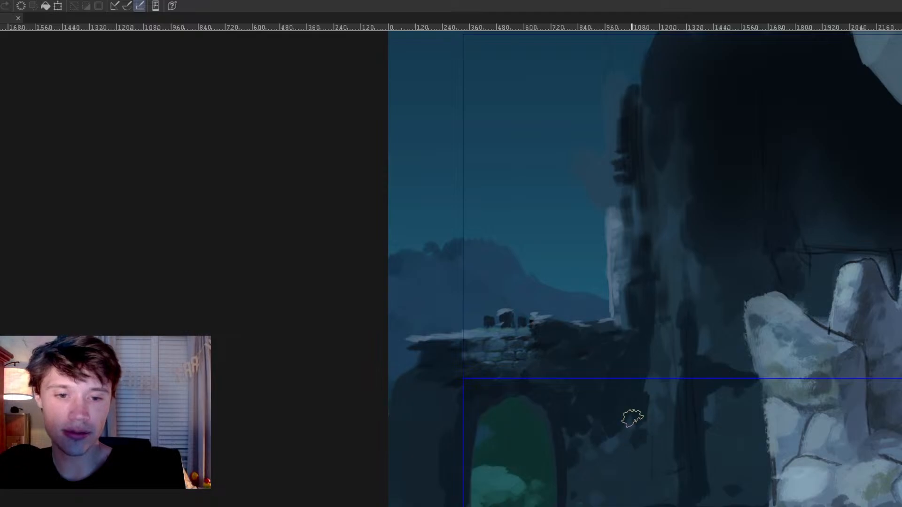
mouse_move(584, 470)
mouse_down()
mouse_move(581, 496)
mouse_move(599, 475)
mouse_move(609, 499)
mouse_move(625, 483)
mouse_move(625, 500)
mouse_move(641, 484)
mouse_up()
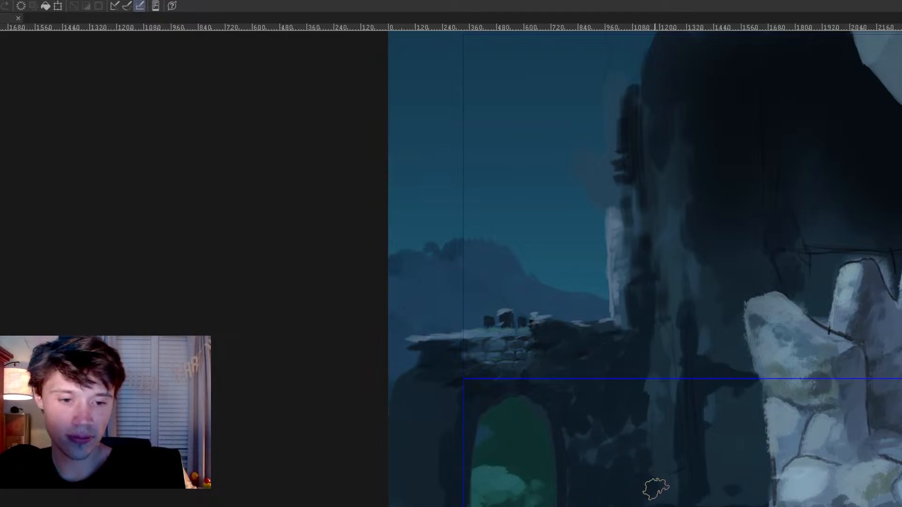
Step: Refine the shadows around the ruined wall's upper stones and touch up the distant tower's pale left edge
alt+click(543, 347)
mouse_move(551, 339)
mouse_down()
mouse_move(574, 347)
mouse_move(557, 360)
mouse_up()
alt+click(502, 343)
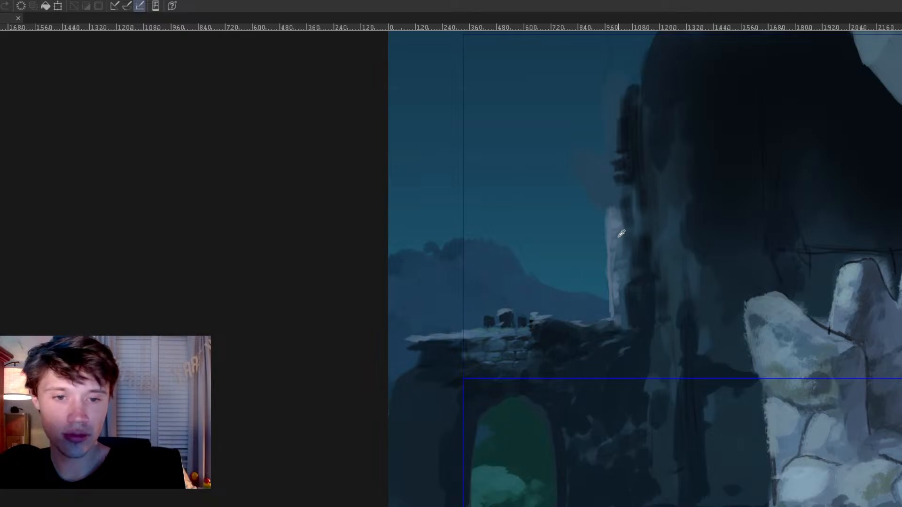
alt+click(611, 233)
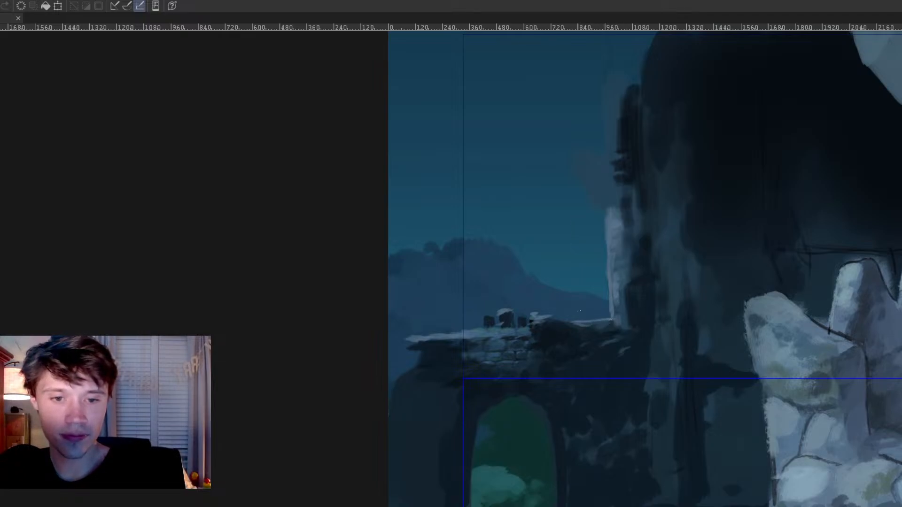
Step: Switch from the castle scene to the guard painting, look it over and close it
scroll(606, 296, down, 5)
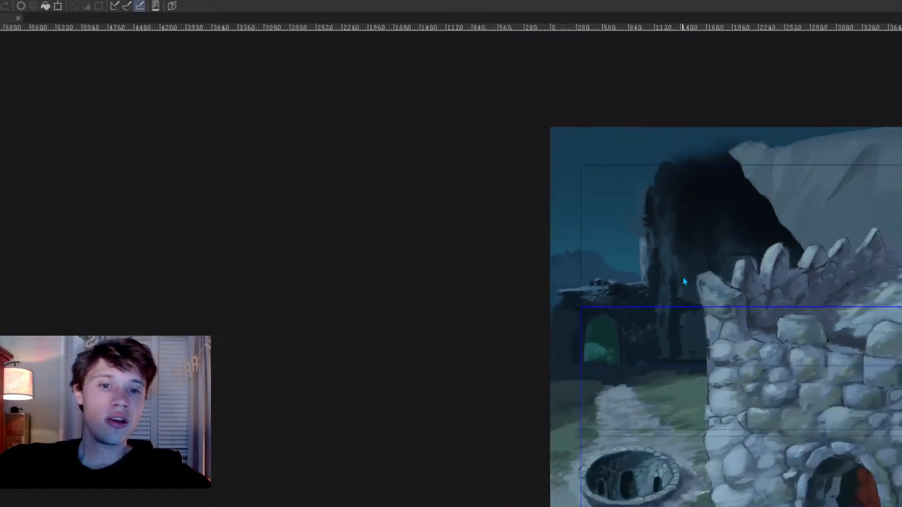
scroll(707, 312, down, 2)
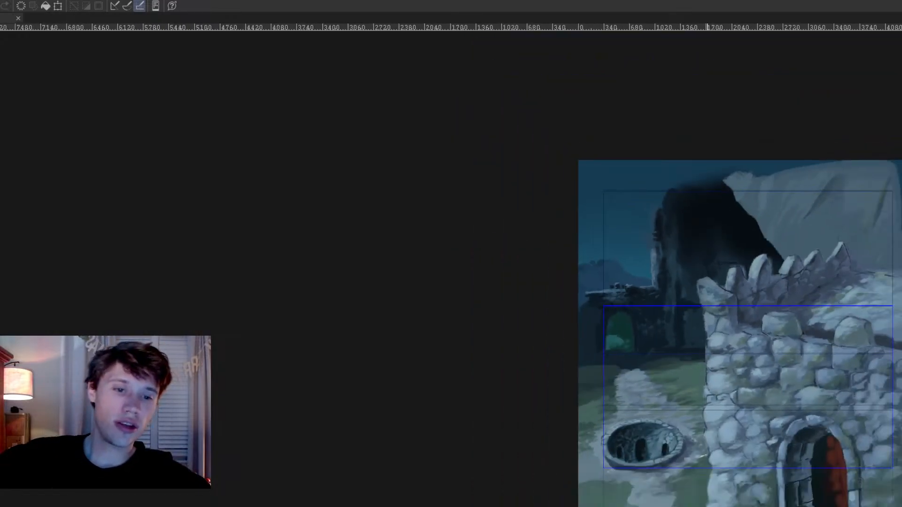
scroll(706, 313, up, 1)
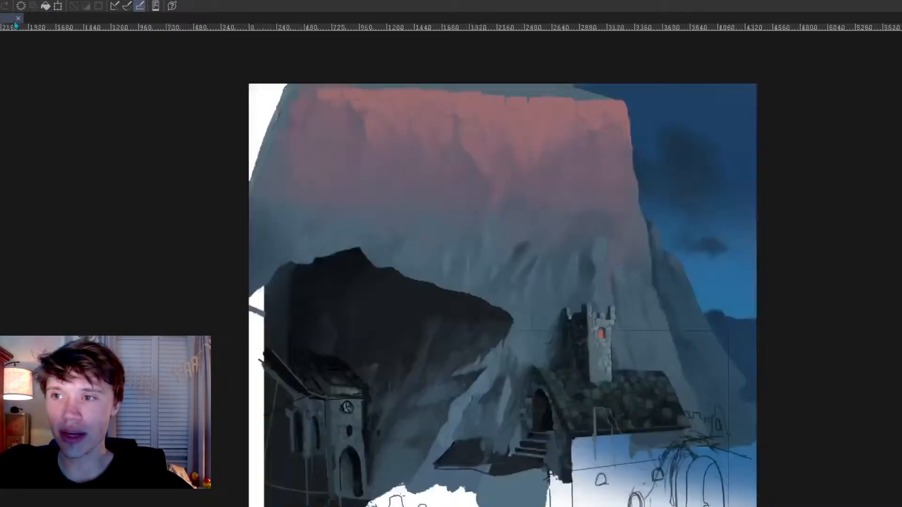
scroll(512, 194, up, 1)
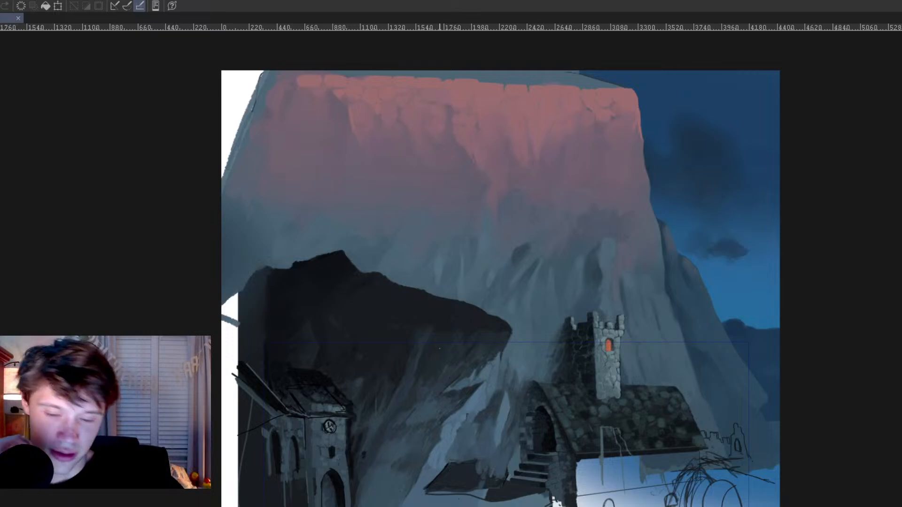
click(19, 18)
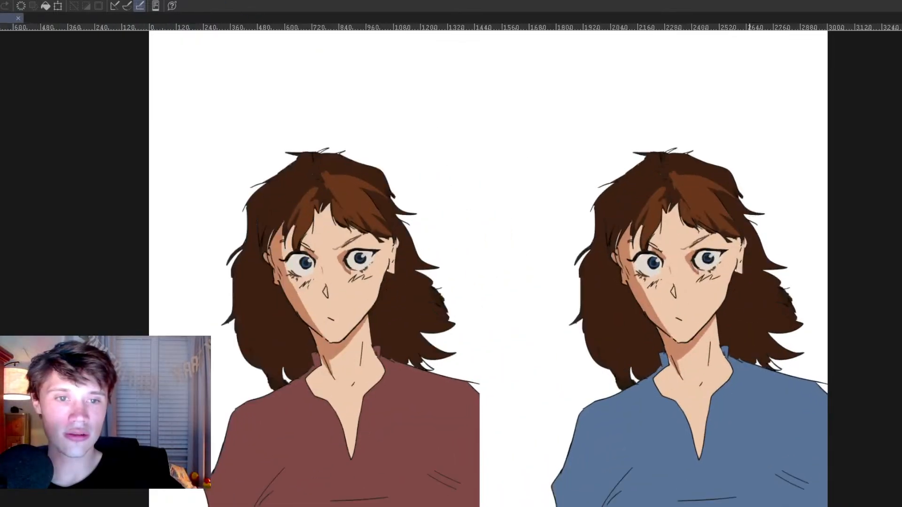
Step: Examine the brown-haired character in both shirt colours, focusing on the line art of the face and fringe
scroll(749, 216, up, 1)
scroll(703, 230, down, 2)
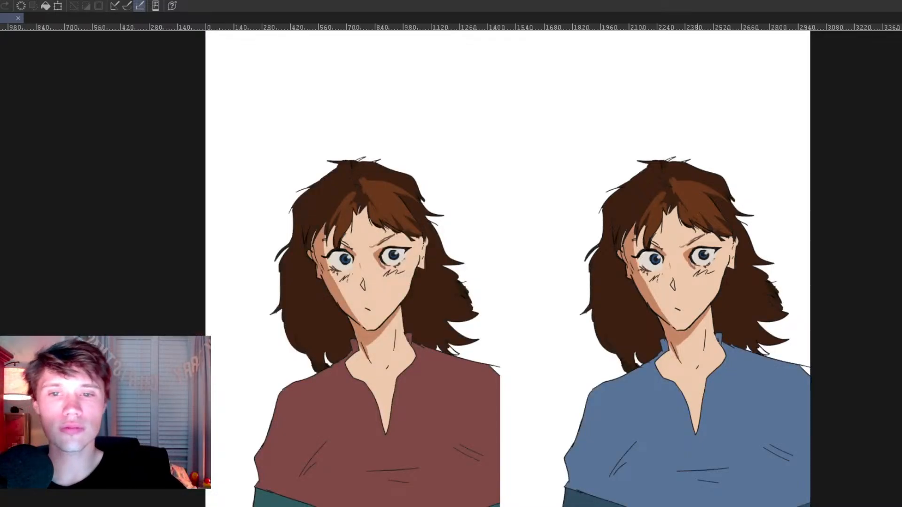
scroll(698, 209, up, 2)
drag(686, 197, 499, 226)
scroll(479, 235, up, 2)
drag(451, 245, 512, 239)
scroll(511, 239, up, 2)
drag(216, 277, 625, 252)
drag(306, 273, 424, 272)
scroll(437, 277, up, 4)
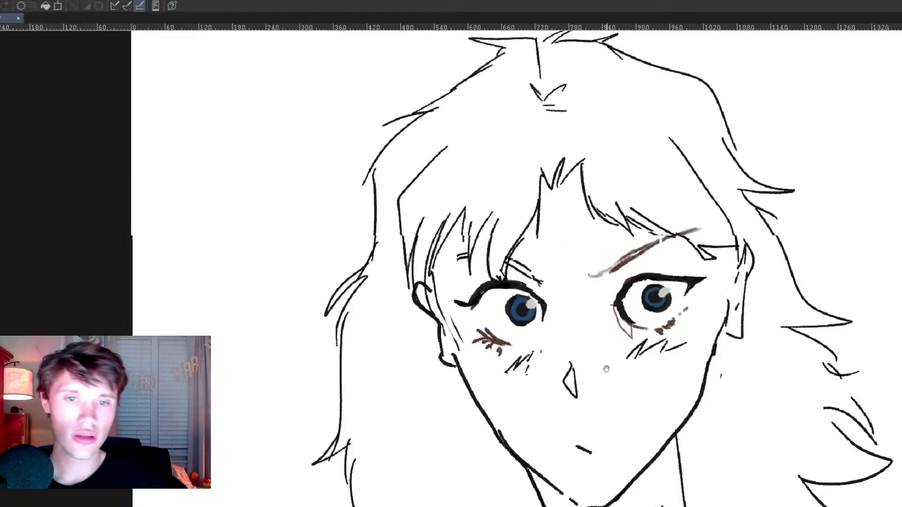
scroll(620, 357, up, 1)
drag(630, 345, 579, 405)
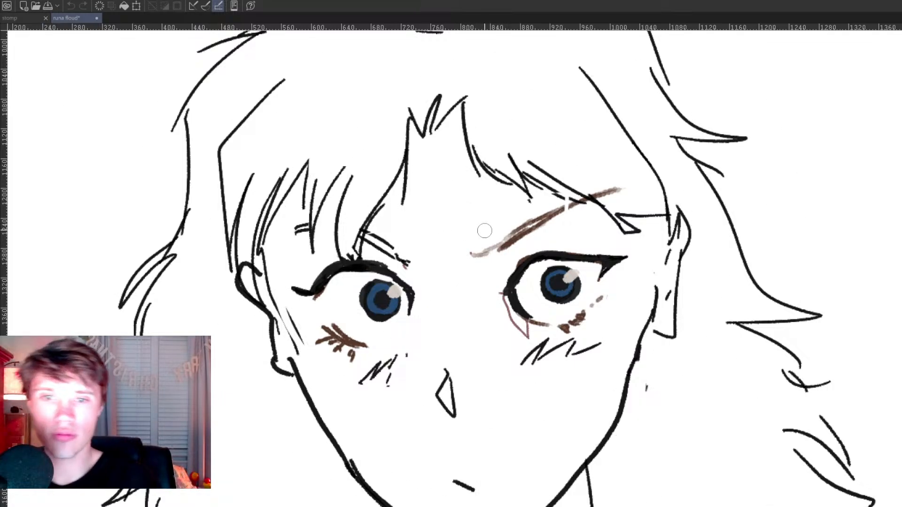
Step: Erase the slanted brown eyebrow and angular hair lines above the right-hand eye, and redraw the fringe as a curved edge with short strands
mouse_move(481, 253)
mouse_down()
mouse_move(605, 190)
mouse_move(587, 202)
mouse_move(596, 198)
mouse_move(557, 188)
mouse_move(531, 160)
mouse_move(515, 165)
mouse_move(525, 193)
mouse_move(599, 214)
mouse_up()
key(p)
mouse_move(582, 185)
mouse_down()
mouse_move(599, 209)
mouse_move(629, 220)
mouse_move(629, 233)
mouse_up()
key(e)
key(p)
mouse_move(621, 196)
mouse_down()
mouse_move(646, 235)
mouse_move(663, 235)
mouse_up()
mouse_move(644, 205)
mouse_down()
mouse_move(661, 233)
mouse_move(660, 224)
mouse_move(628, 234)
mouse_up()
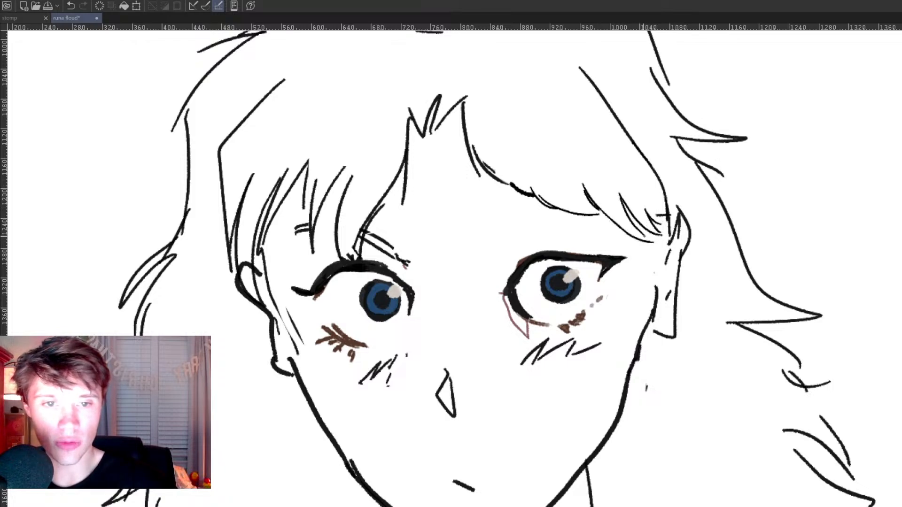
Step: Draw a thick black eyebrow above the right-hand eye, slanting up from the nose side and tapering into the fringe
drag(493, 262, 533, 250)
drag(477, 261, 561, 234)
drag(507, 255, 628, 218)
mouse_move(592, 228)
mouse_down()
mouse_move(554, 238)
mouse_move(569, 233)
mouse_up()
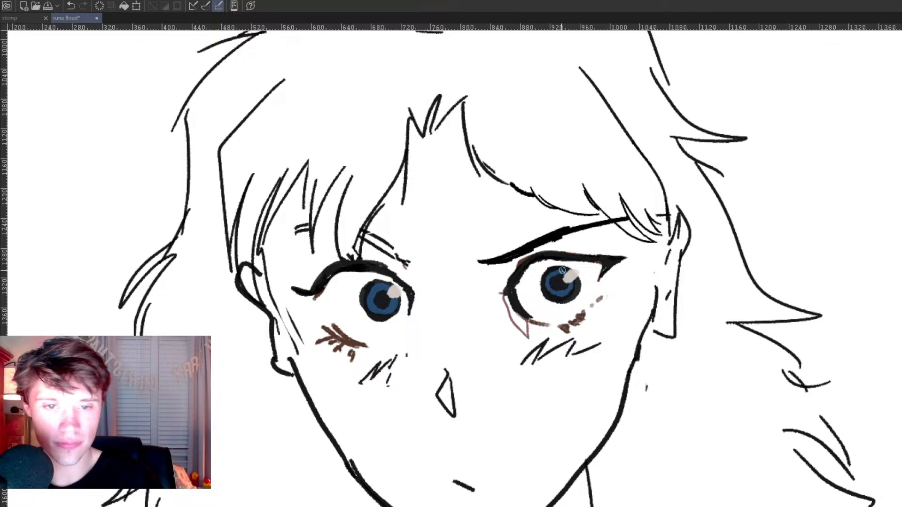
Step: Darken the upper part of both blue irises with black shading
mouse_move(559, 268)
mouse_down()
mouse_move(550, 284)
mouse_move(542, 265)
mouse_move(575, 272)
mouse_up()
mouse_move(371, 284)
mouse_down()
mouse_move(365, 302)
mouse_move(376, 276)
mouse_up()
mouse_move(385, 279)
mouse_down()
mouse_move(367, 284)
mouse_move(399, 278)
mouse_up()
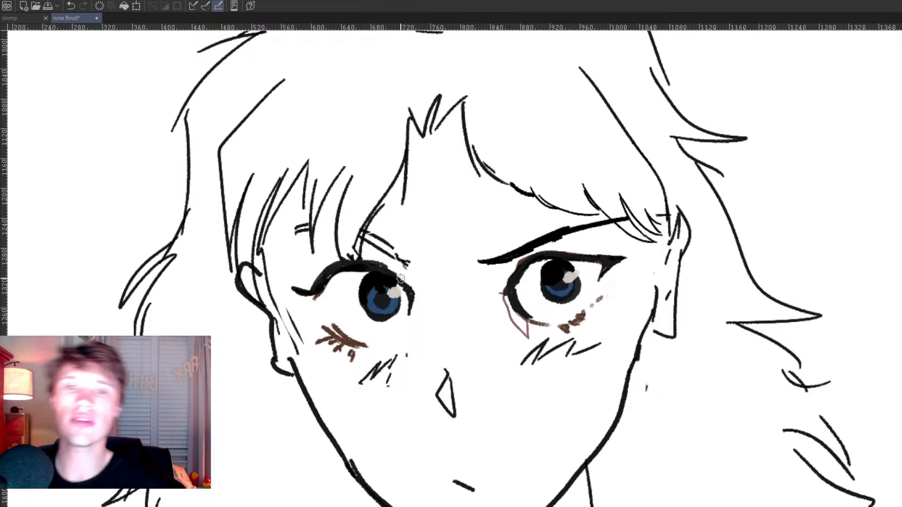
Step: Thicken the left-hand eyebrow into a bold black slanted stroke, including the short piece showing between the fringe strands
scroll(451, 300, down, 3)
scroll(422, 313, up, 2)
drag(461, 333, 452, 351)
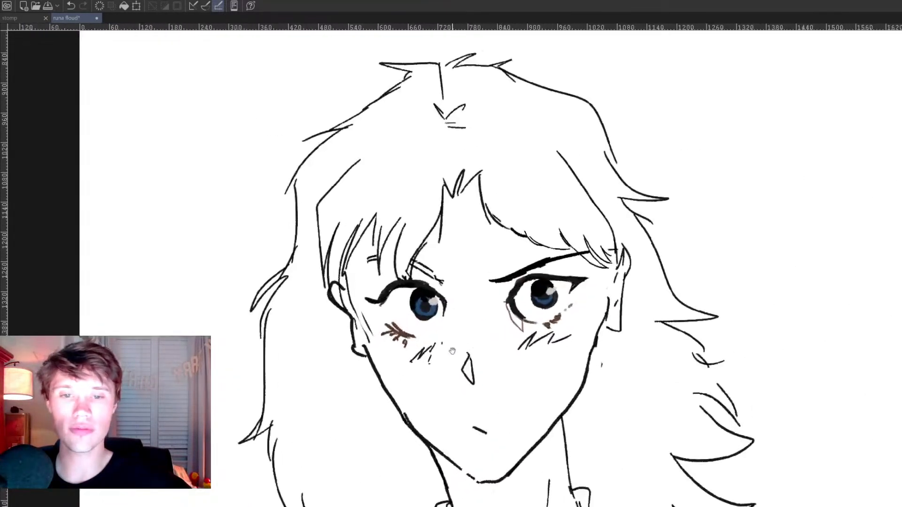
scroll(489, 316, up, 2)
mouse_move(376, 229)
mouse_down()
mouse_move(417, 257)
mouse_move(398, 241)
mouse_move(428, 256)
mouse_up()
mouse_move(311, 224)
mouse_down()
mouse_move(316, 213)
mouse_move(329, 241)
mouse_move(325, 212)
mouse_up()
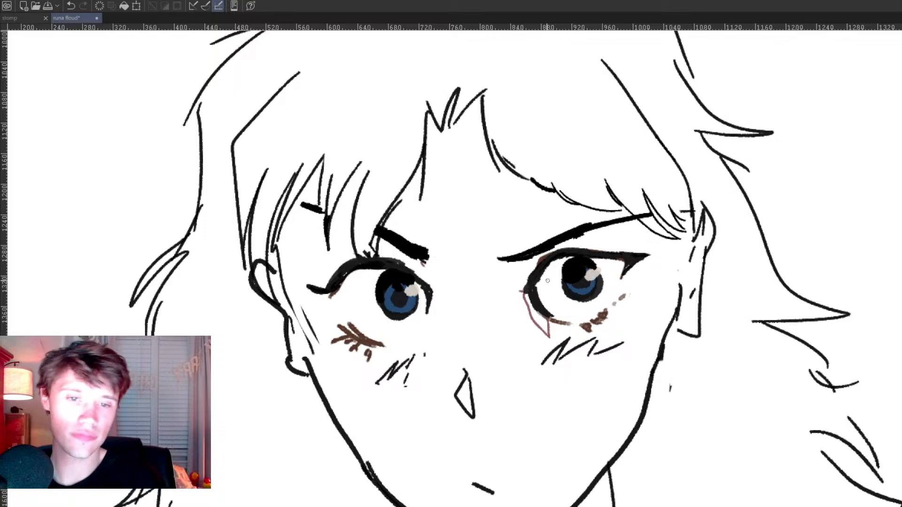
Step: Thin the right-hand eye's upper lash line and extend its outer corner into a flat point
mouse_move(554, 264)
mouse_down()
mouse_move(543, 266)
mouse_move(631, 260)
mouse_up()
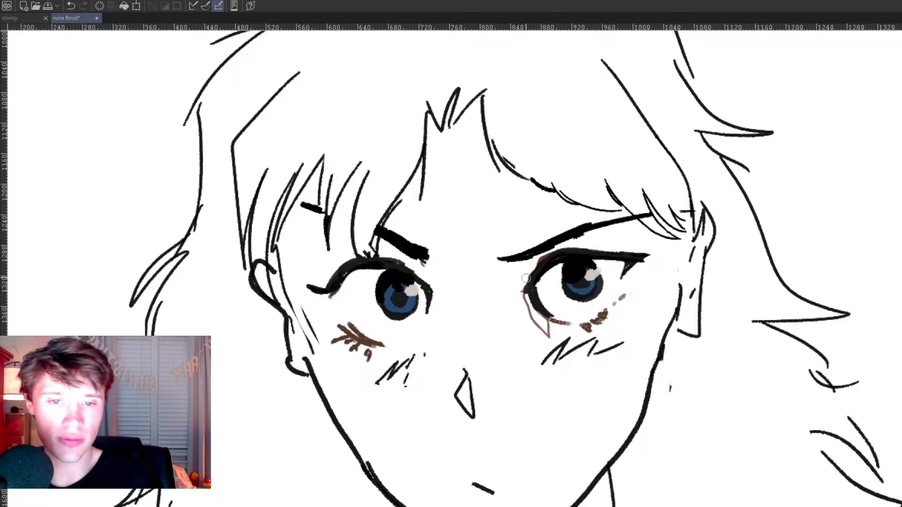
mouse_move(523, 282)
mouse_down()
mouse_move(552, 253)
mouse_move(632, 247)
mouse_up()
drag(522, 281, 650, 254)
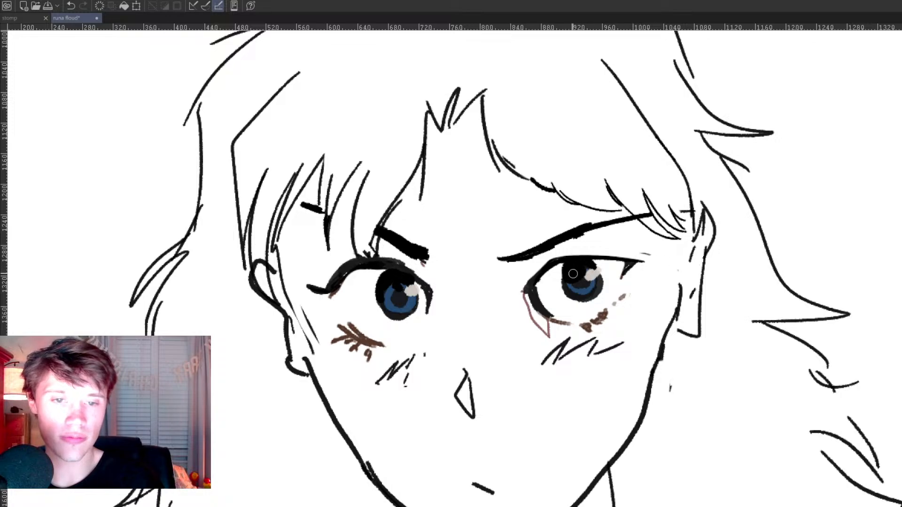
mouse_move(535, 284)
mouse_down()
mouse_move(559, 260)
mouse_move(659, 256)
mouse_up()
Step: Reshape the left-hand eye's curved upper lash line into a flatter line ending in a pointed outer corner
mouse_move(309, 287)
mouse_down()
mouse_move(349, 261)
mouse_move(425, 270)
mouse_up()
mouse_move(332, 288)
mouse_down()
mouse_move(316, 294)
mouse_move(419, 268)
mouse_move(356, 265)
mouse_move(289, 281)
mouse_up()
key(ctrl+z)
mouse_move(371, 269)
mouse_down()
mouse_move(310, 274)
mouse_move(324, 278)
mouse_up()
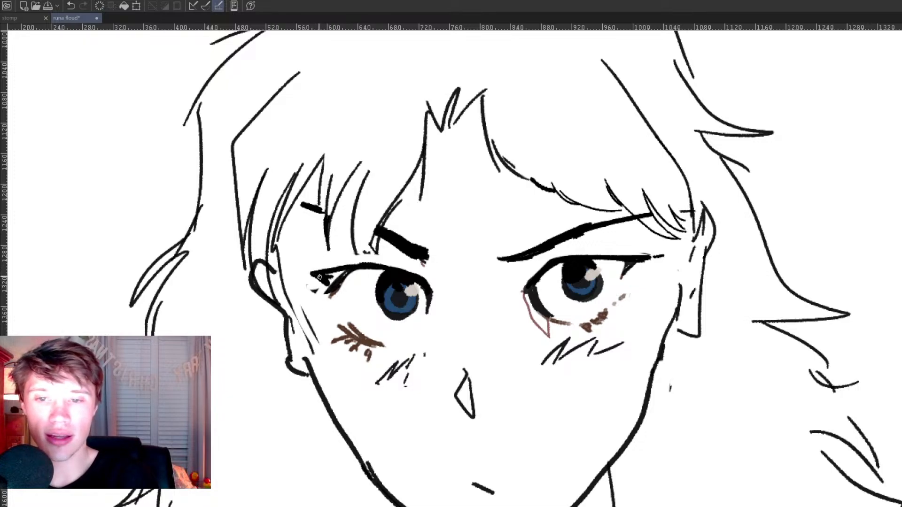
mouse_move(345, 278)
mouse_down()
mouse_move(340, 299)
mouse_move(342, 283)
mouse_move(315, 293)
mouse_up()
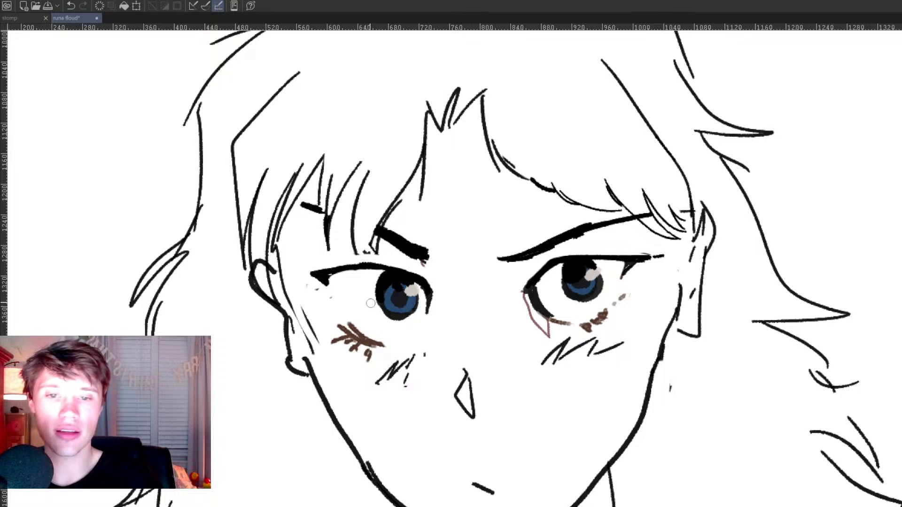
drag(428, 294, 427, 313)
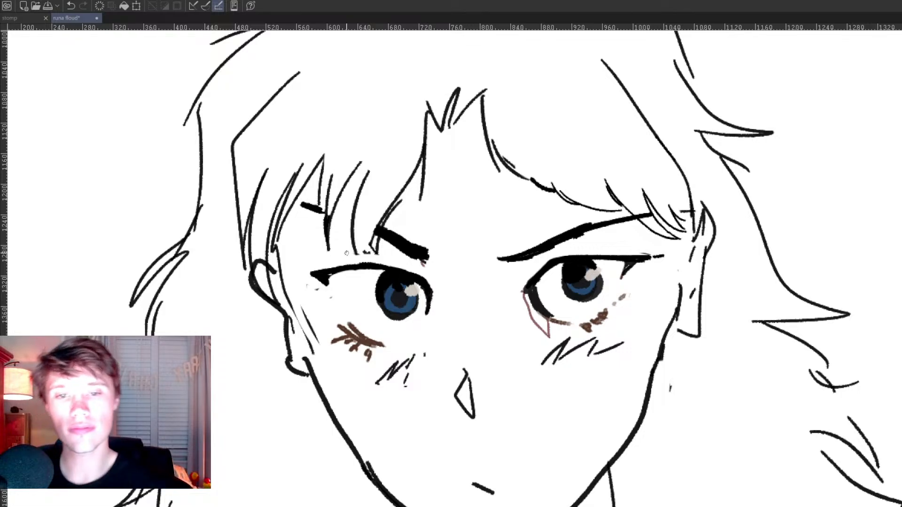
Step: Erase the right-hand ear outline and redraw it as a narrow closed shape joining the jaw
scroll(416, 316, down, 6)
scroll(455, 312, up, 7)
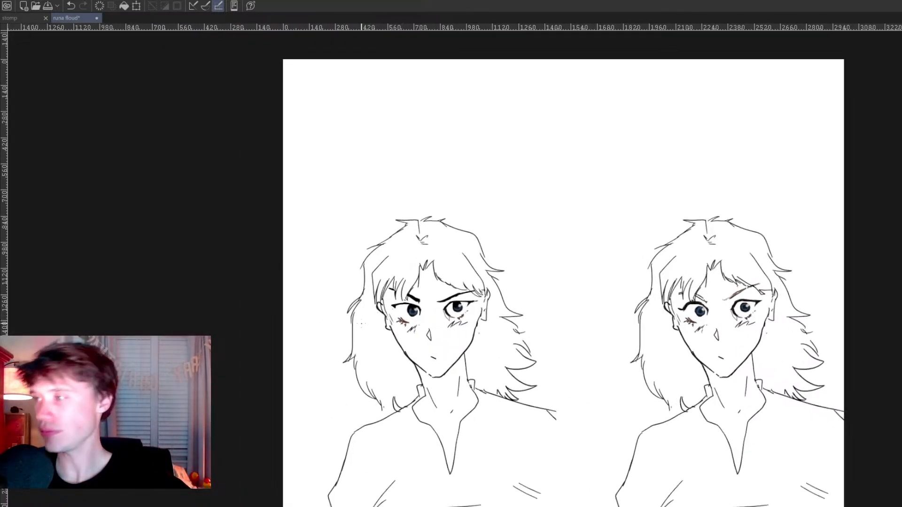
drag(454, 313, 436, 313)
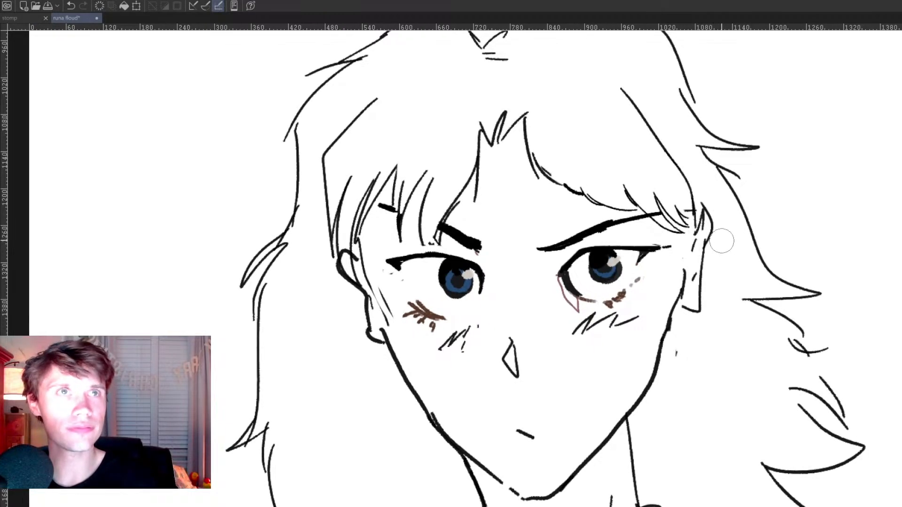
mouse_move(713, 252)
mouse_down()
mouse_move(699, 291)
mouse_move(715, 200)
mouse_up()
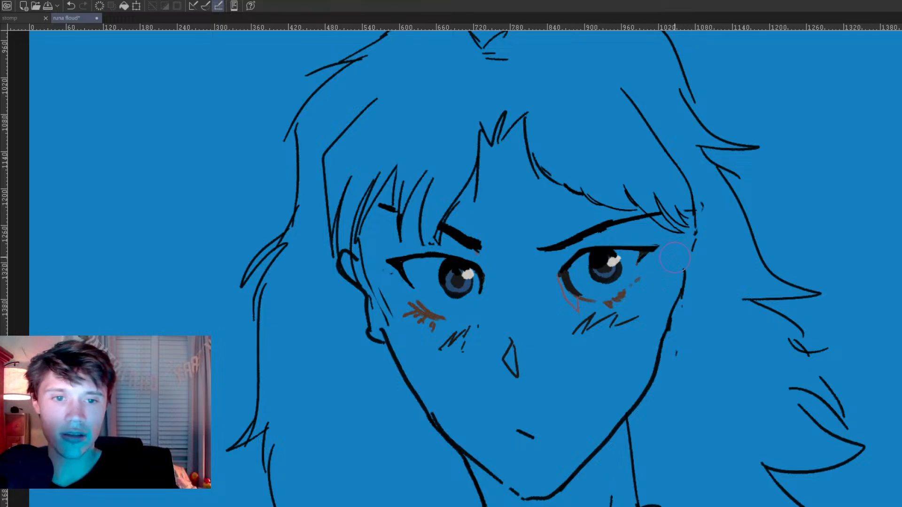
mouse_move(697, 238)
mouse_down()
mouse_move(670, 412)
mouse_move(674, 314)
mouse_move(690, 303)
mouse_move(717, 209)
mouse_move(705, 214)
mouse_move(694, 249)
mouse_move(705, 215)
mouse_move(696, 241)
mouse_up()
key(ctrl+z)
drag(711, 206, 713, 249)
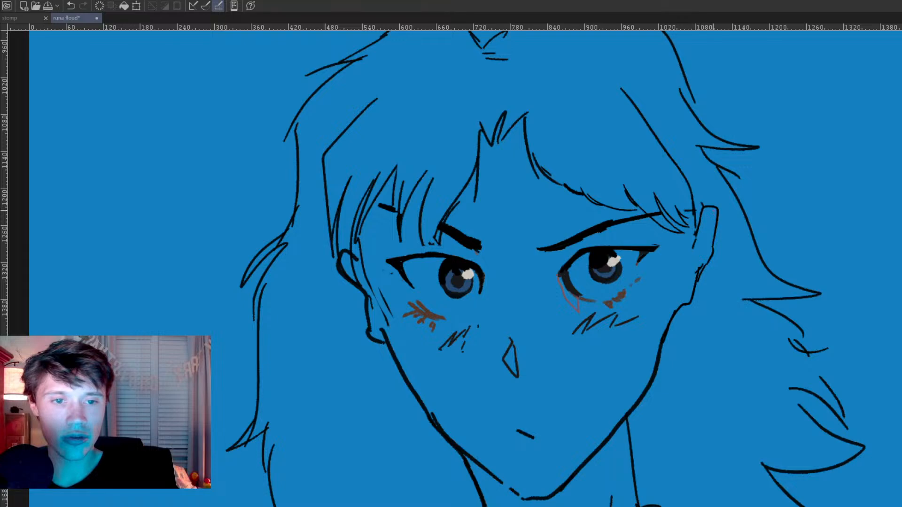
Step: Replace the left-hand ear with a longer, slimmer outline beginning below the fringe, and tidy the nearby face lines
mouse_move(352, 266)
mouse_down()
mouse_move(358, 314)
mouse_move(344, 268)
mouse_move(368, 334)
mouse_up()
mouse_move(354, 231)
mouse_down()
mouse_move(334, 241)
mouse_move(381, 329)
mouse_up()
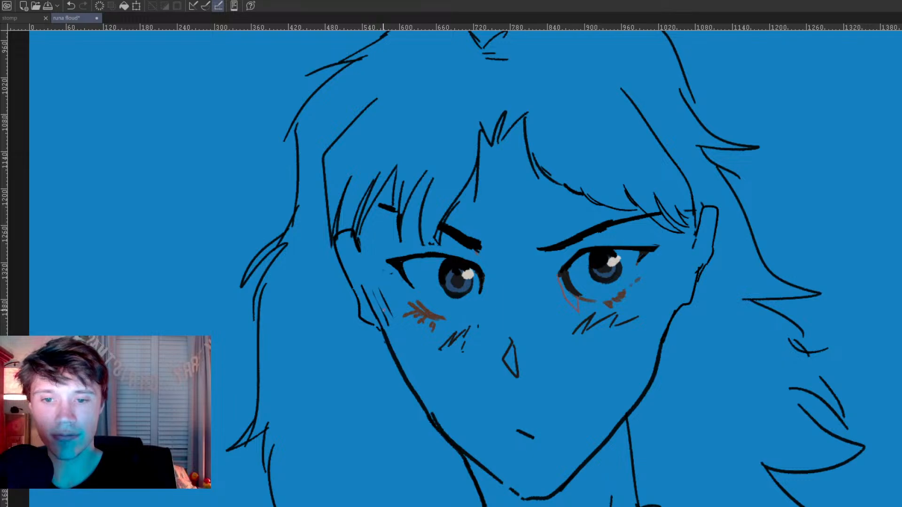
mouse_move(667, 285)
mouse_down()
mouse_move(691, 306)
mouse_move(699, 332)
mouse_up()
drag(393, 284, 403, 340)
Step: Erase the brown marks below both eyes and the stray left-hand cheek lines, and redraw the cheek hatching as smaller strokes
drag(737, 328, 732, 226)
key(e)
mouse_move(583, 222)
mouse_down()
mouse_move(616, 256)
mouse_move(581, 232)
mouse_move(643, 249)
mouse_move(607, 249)
mouse_move(669, 223)
mouse_up()
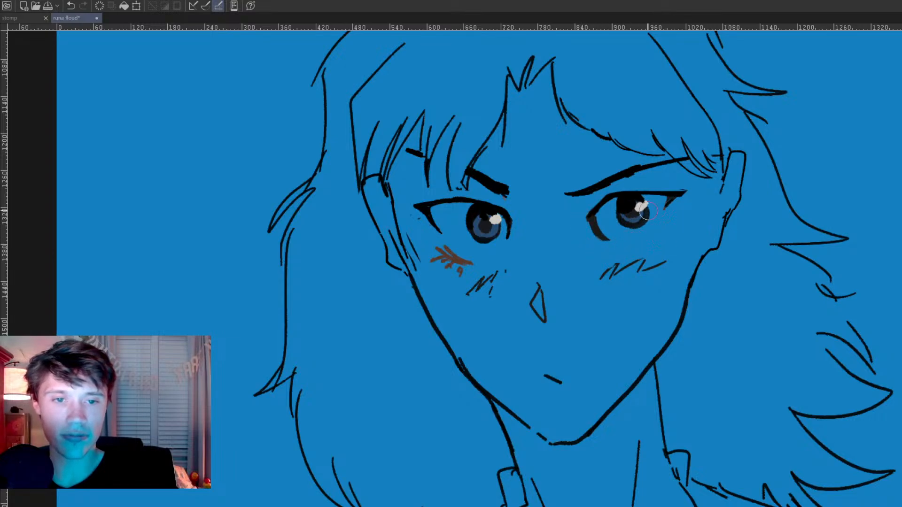
drag(458, 242, 462, 266)
drag(411, 222, 431, 292)
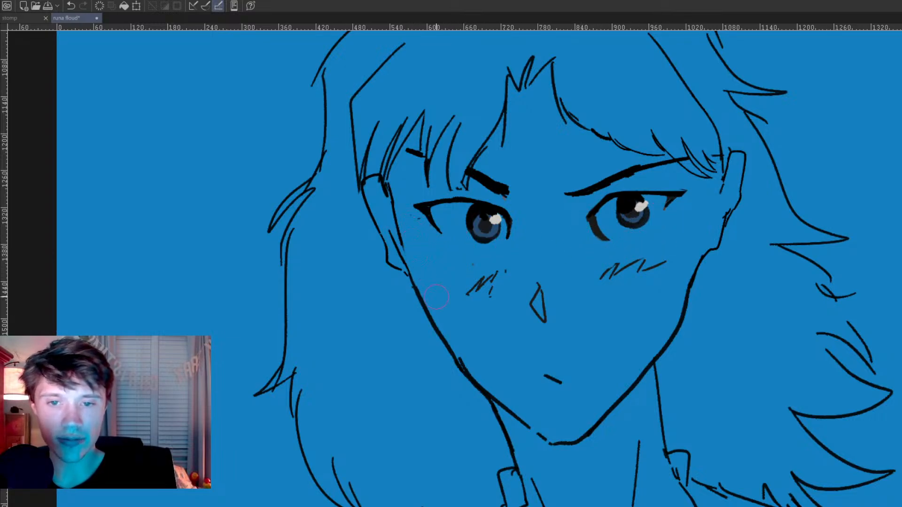
drag(487, 267, 499, 271)
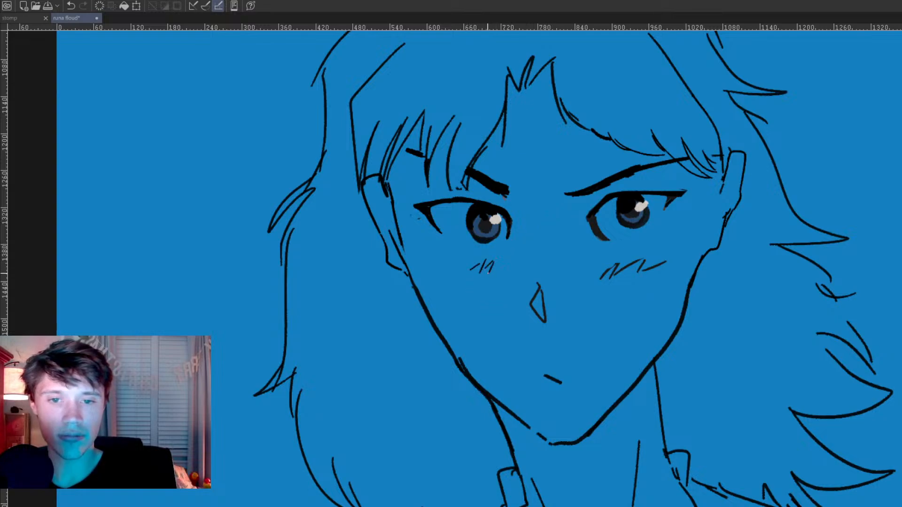
mouse_move(630, 264)
mouse_down()
mouse_move(608, 272)
mouse_move(672, 263)
mouse_up()
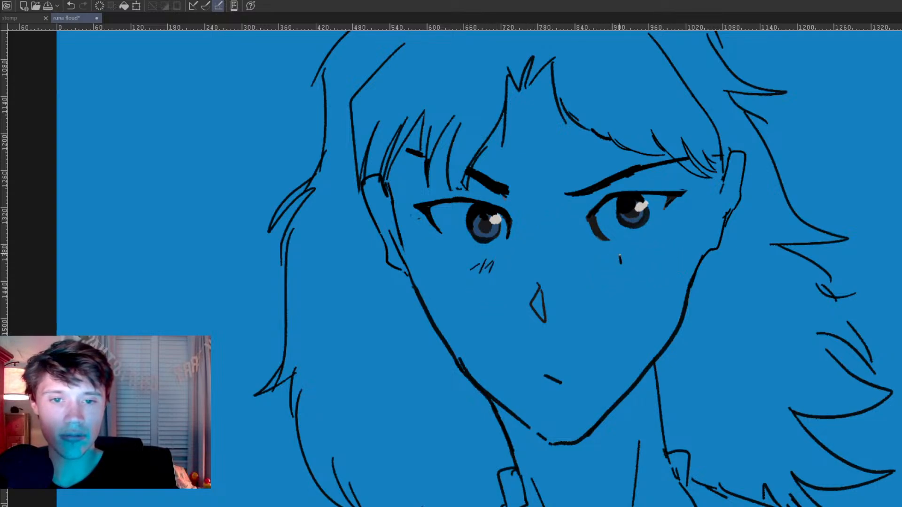
Step: Redraw the nose as a narrower wedge and the mouth as a wider straight horizontal line
mouse_move(545, 302)
mouse_down()
mouse_move(542, 284)
mouse_move(534, 306)
mouse_move(546, 322)
mouse_move(541, 284)
mouse_up()
drag(548, 367, 579, 379)
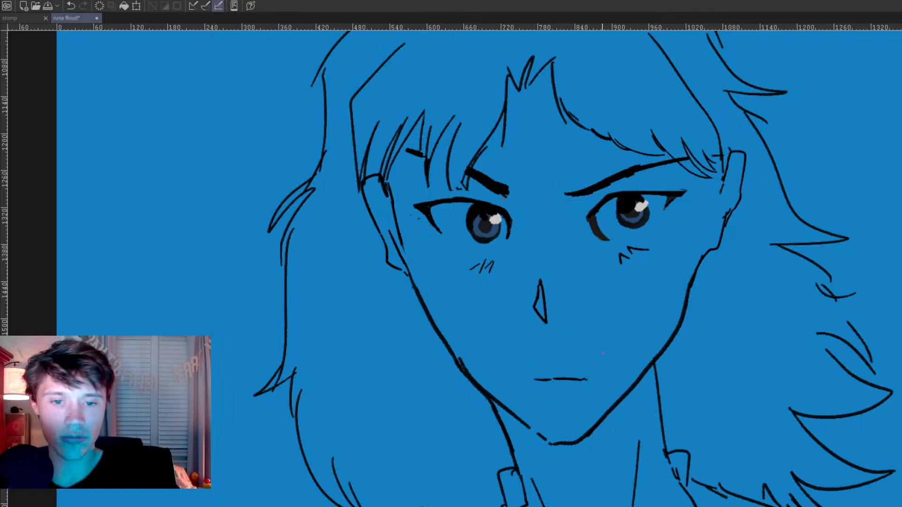
Step: Examine the reworked face up close and at full figure, comparing it with the neighbouring copy of the character
scroll(606, 214, down, 5)
scroll(582, 223, up, 3)
drag(557, 229, 490, 243)
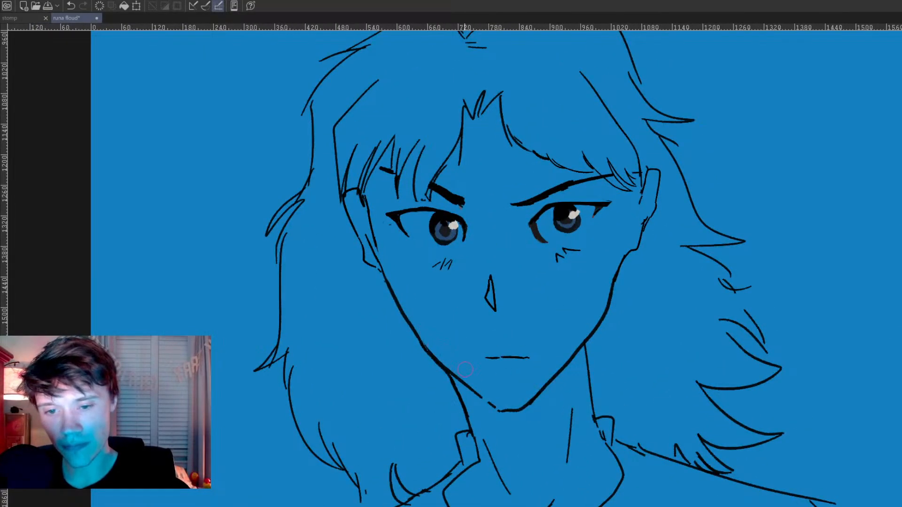
scroll(503, 405, down, 6)
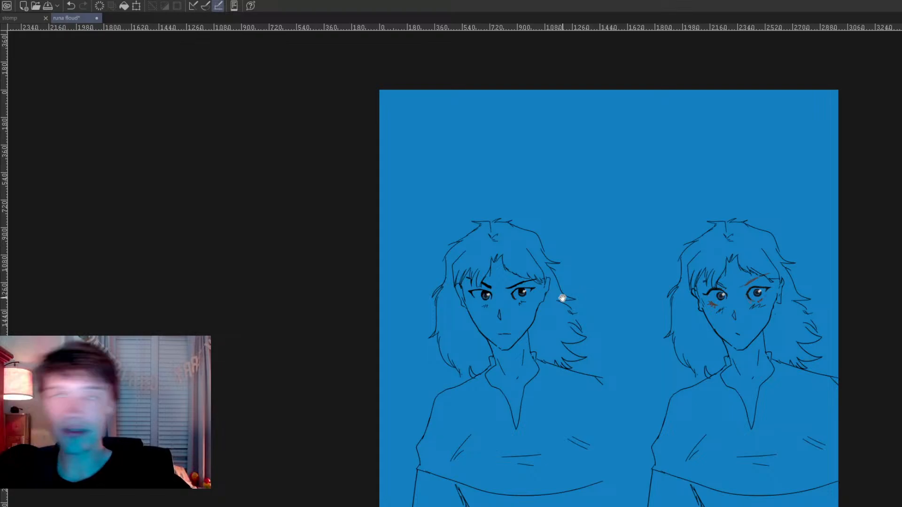
scroll(541, 290, up, 1)
scroll(541, 290, up, 6)
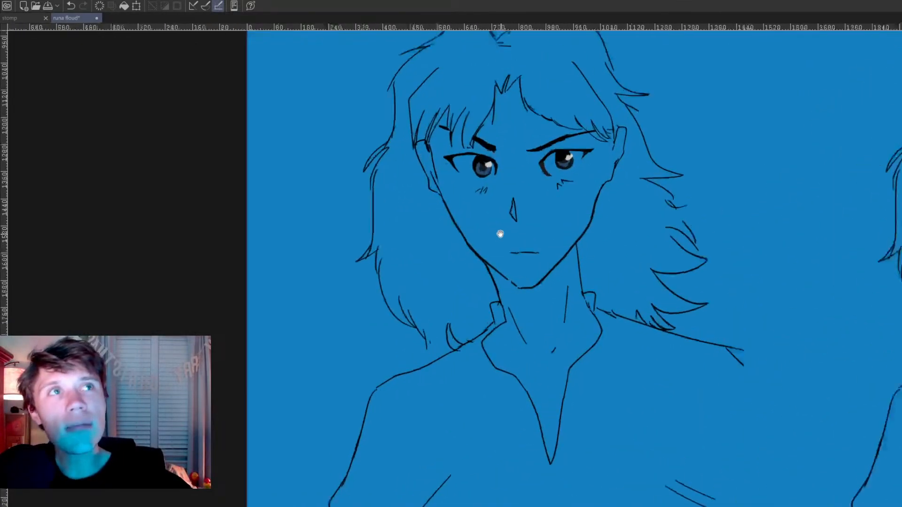
drag(498, 175, 494, 318)
scroll(503, 316, down, 2)
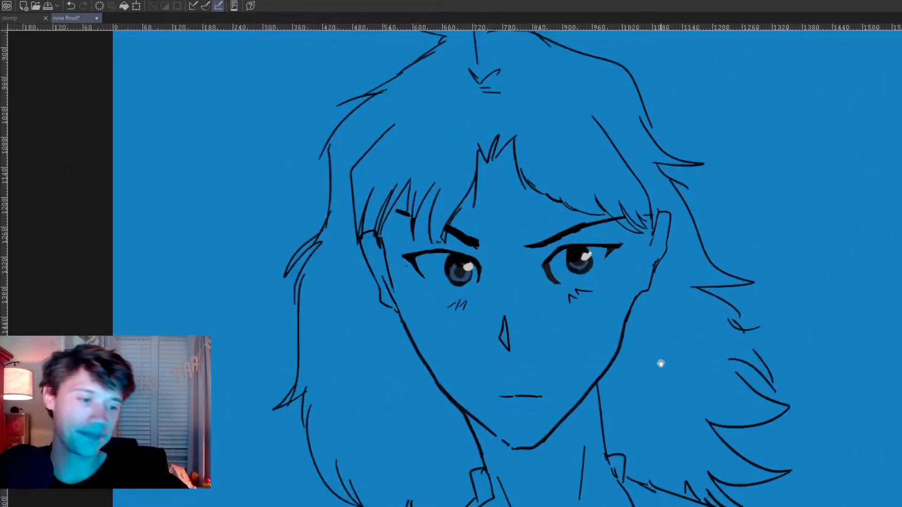
drag(660, 364, 634, 348)
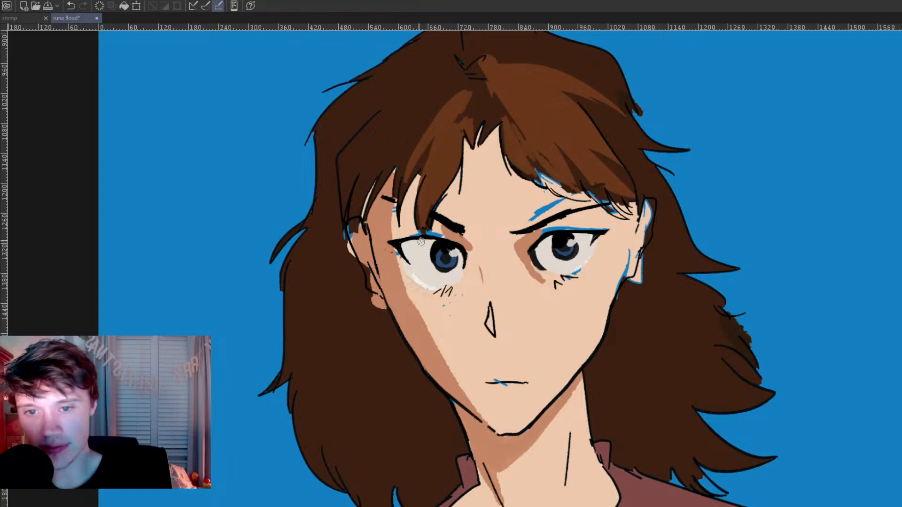
Step: Repaint the whites of both eyes and cover the blue gaps around the eyes and right-hand eyebrow
mouse_move(415, 259)
mouse_down()
mouse_move(432, 268)
mouse_move(468, 248)
mouse_move(459, 266)
mouse_up()
mouse_move(550, 254)
mouse_down()
mouse_move(547, 262)
mouse_move(558, 262)
mouse_up()
ctrl+click(584, 261)
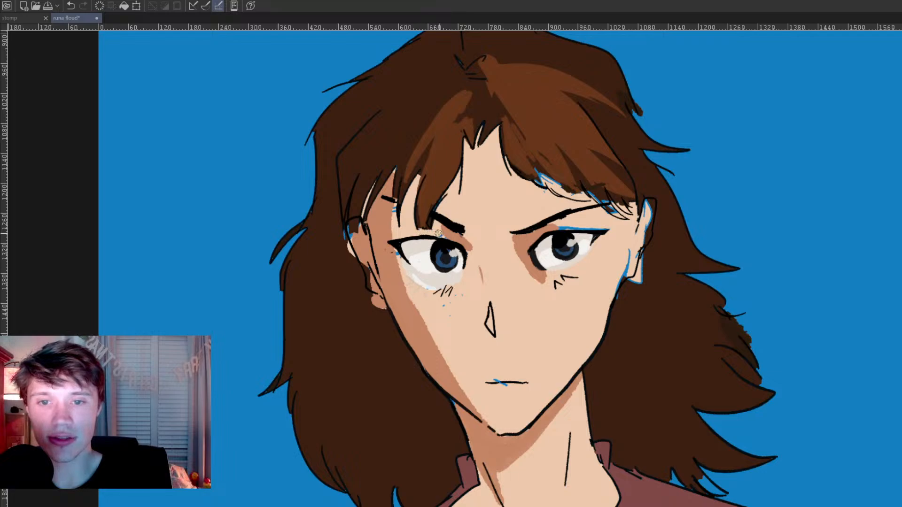
mouse_move(422, 211)
mouse_down()
mouse_move(427, 245)
mouse_move(434, 208)
mouse_move(424, 223)
mouse_move(429, 257)
mouse_up()
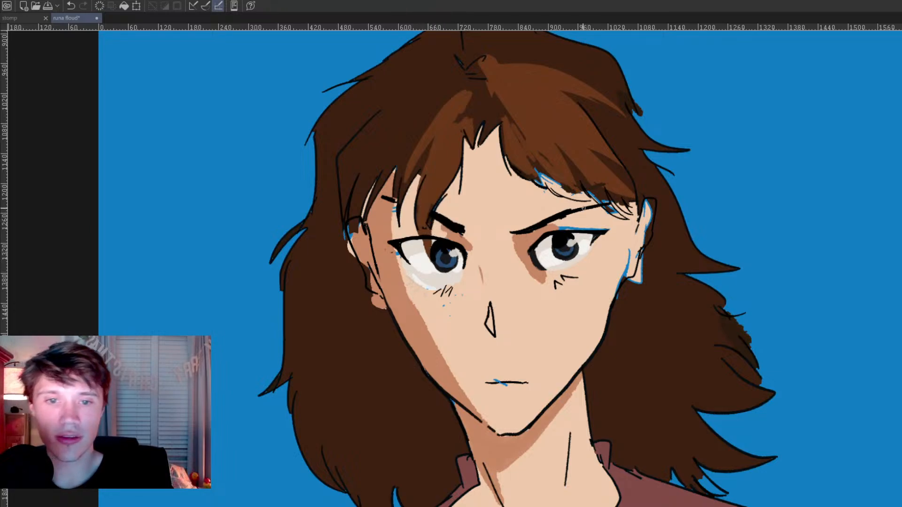
Step: Fill the right-hand fringe with medium brown over its gaps and dark streaks, and paint matching highlight strands on the left-hand fringe
drag(537, 170, 554, 189)
mouse_move(545, 154)
mouse_down()
mouse_move(538, 162)
mouse_move(513, 140)
mouse_move(517, 116)
mouse_up()
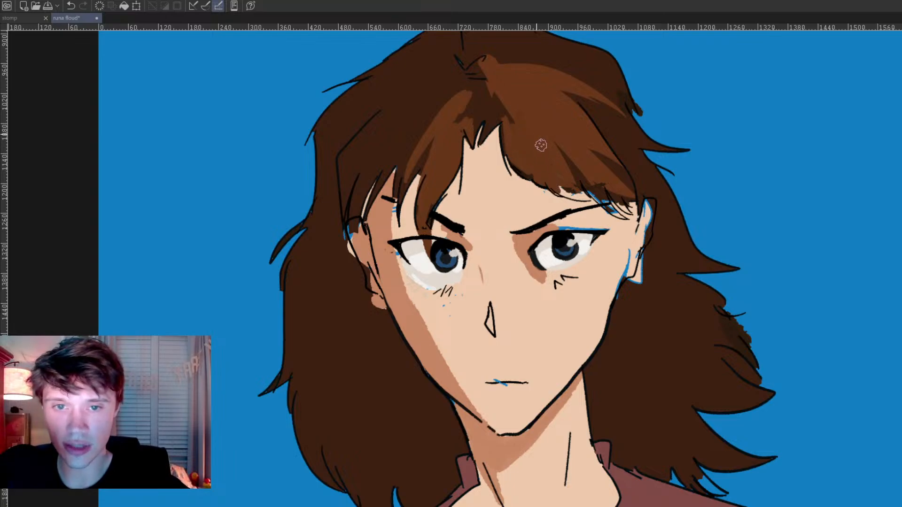
mouse_move(555, 181)
mouse_down()
mouse_move(588, 199)
mouse_move(591, 157)
mouse_move(575, 164)
mouse_move(584, 176)
mouse_move(582, 165)
mouse_move(616, 215)
mouse_up()
drag(603, 175, 621, 208)
mouse_move(593, 144)
mouse_down()
mouse_move(624, 180)
mouse_move(635, 235)
mouse_up()
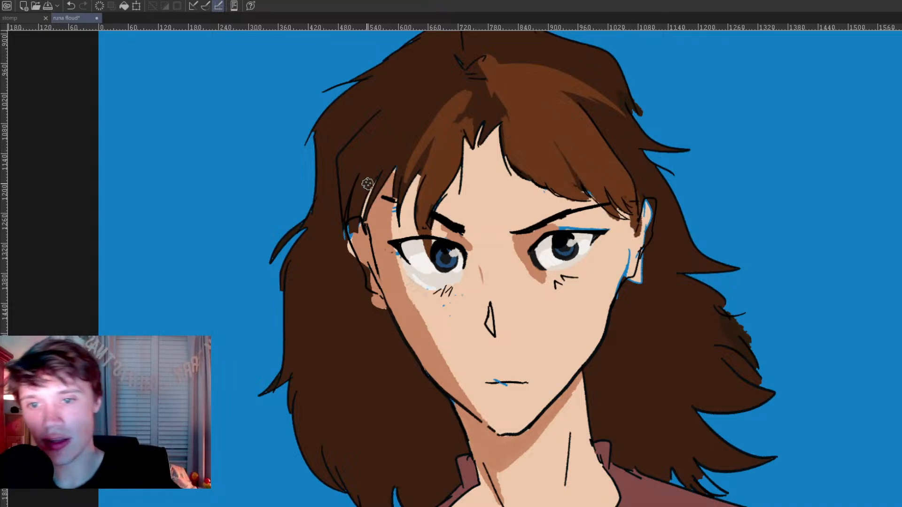
mouse_move(354, 221)
mouse_down()
mouse_move(381, 161)
mouse_move(415, 127)
mouse_up()
mouse_move(343, 205)
mouse_down()
mouse_move(366, 156)
mouse_move(397, 129)
mouse_up()
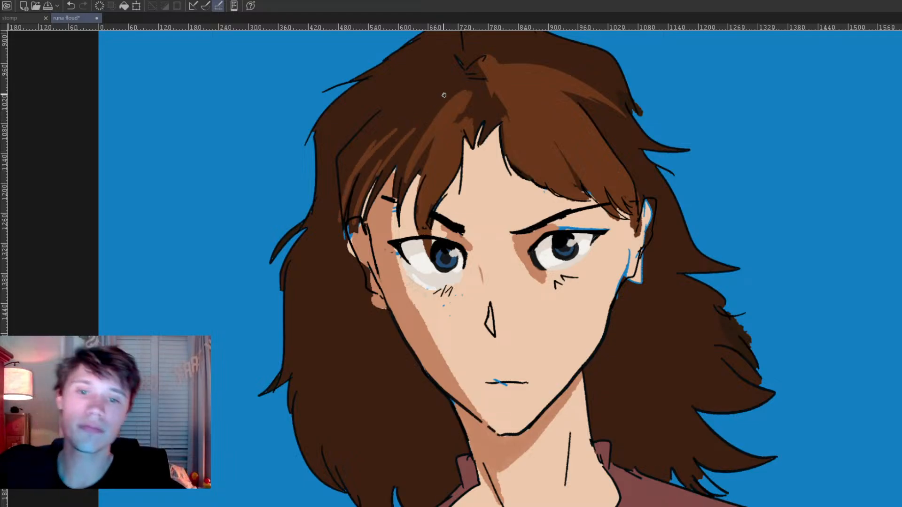
Step: Cover the excess white below the left-hand eye with skin tone and clean up the white inside the eye
scroll(443, 94, down, 5)
scroll(458, 122, up, 3)
scroll(507, 175, up, 2)
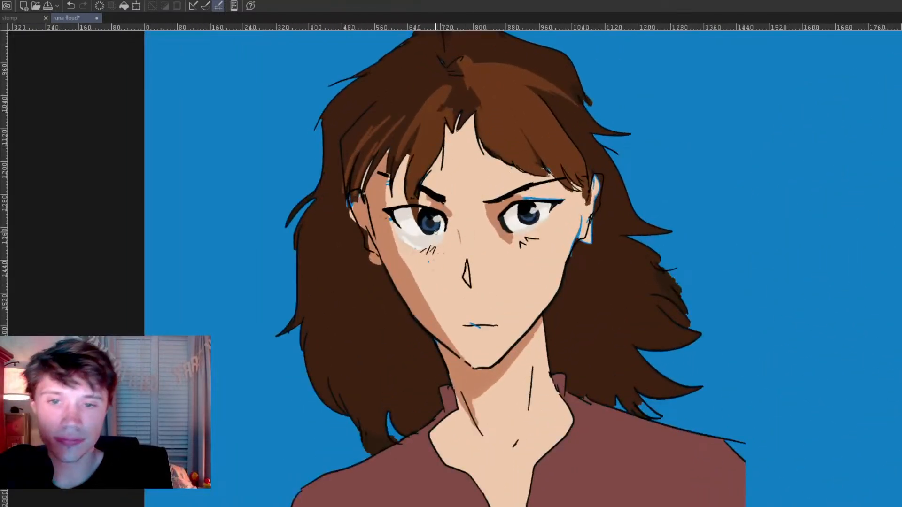
alt+click(392, 227)
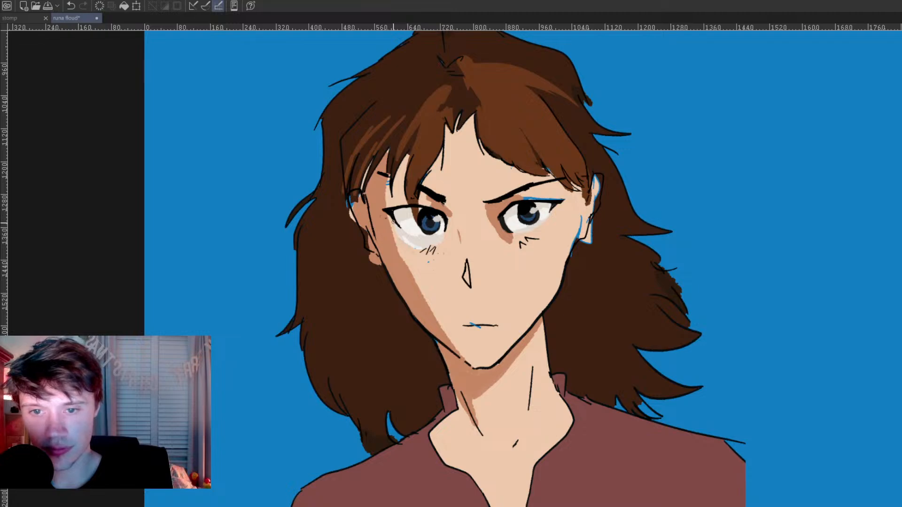
mouse_move(403, 222)
mouse_down()
mouse_move(411, 242)
mouse_move(396, 230)
mouse_move(410, 245)
mouse_move(435, 242)
mouse_move(441, 226)
mouse_move(410, 232)
mouse_move(415, 241)
mouse_move(444, 235)
mouse_up()
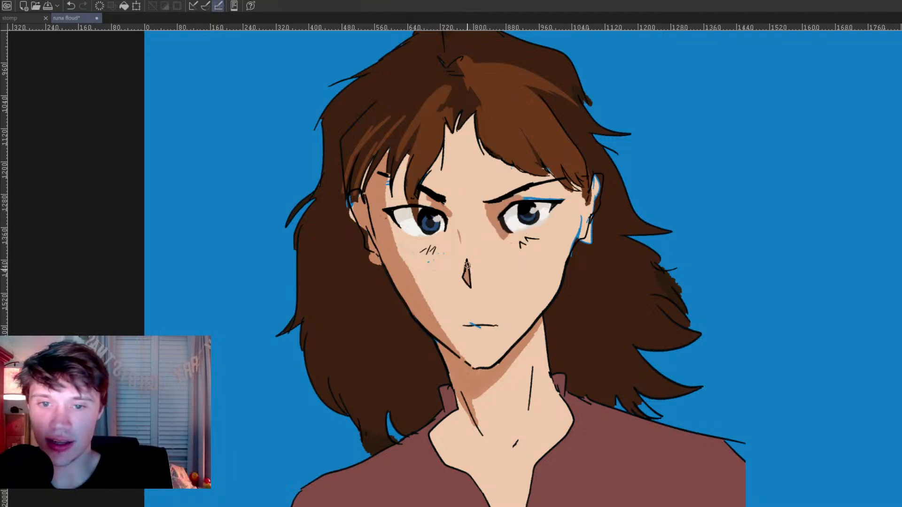
Step: Shade the nose wedge and the side of its bridge with the darker skin tone
drag(458, 232, 465, 271)
alt+click(474, 237)
drag(458, 226, 467, 258)
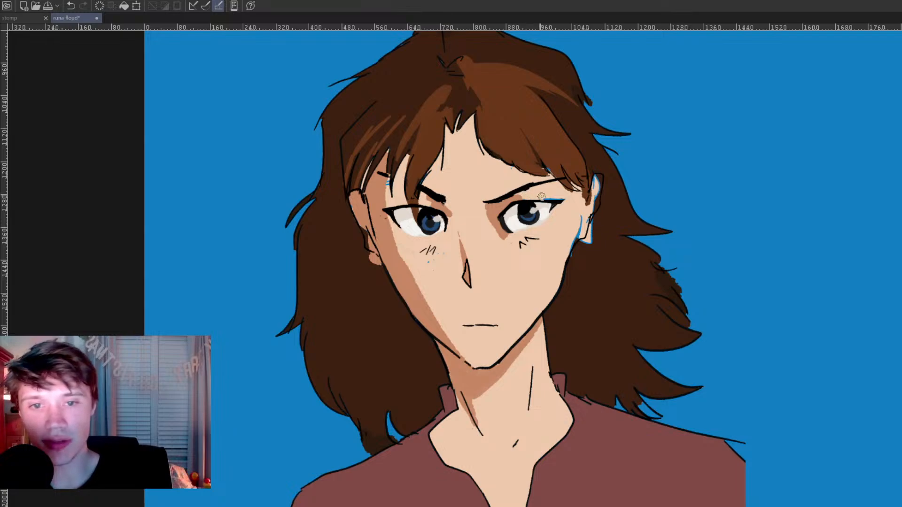
Step: Paint over the blue gaps at the right-hand ear and jaw edge, and save the drawing
mouse_move(581, 224)
mouse_down()
mouse_move(599, 178)
mouse_move(586, 211)
mouse_move(601, 227)
mouse_move(603, 213)
mouse_move(590, 251)
mouse_move(582, 242)
mouse_move(571, 274)
mouse_up()
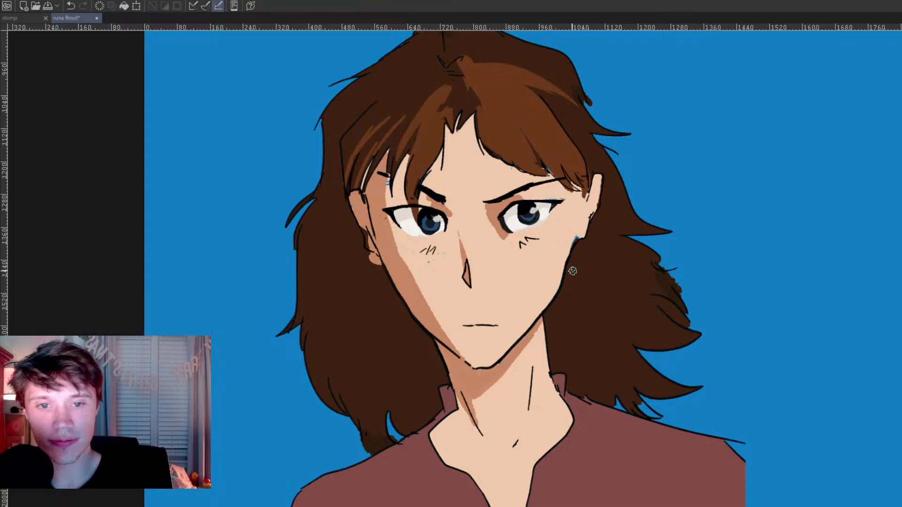
key(ctrl+s)
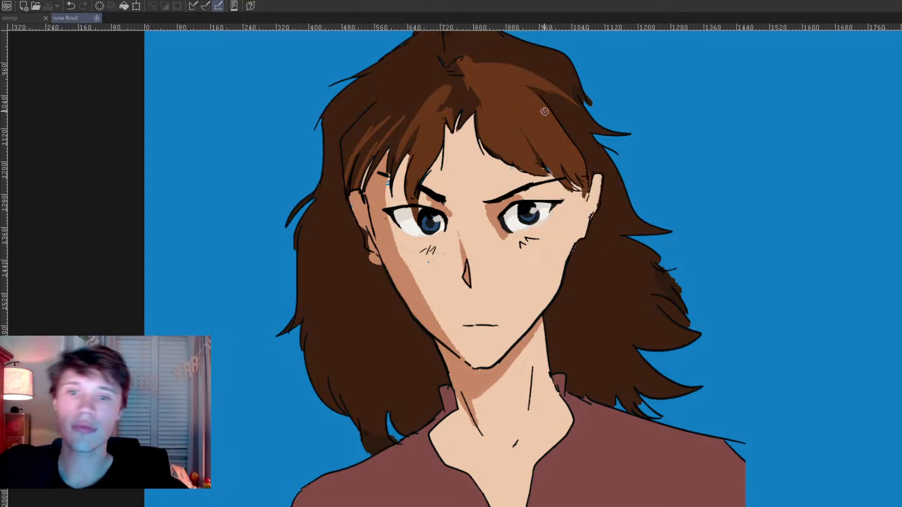
Step: Look over the repainted brown-haired character beside its line art and close the drawing
scroll(575, 202, down, 3)
drag(591, 236, 554, 233)
scroll(552, 233, up, 1)
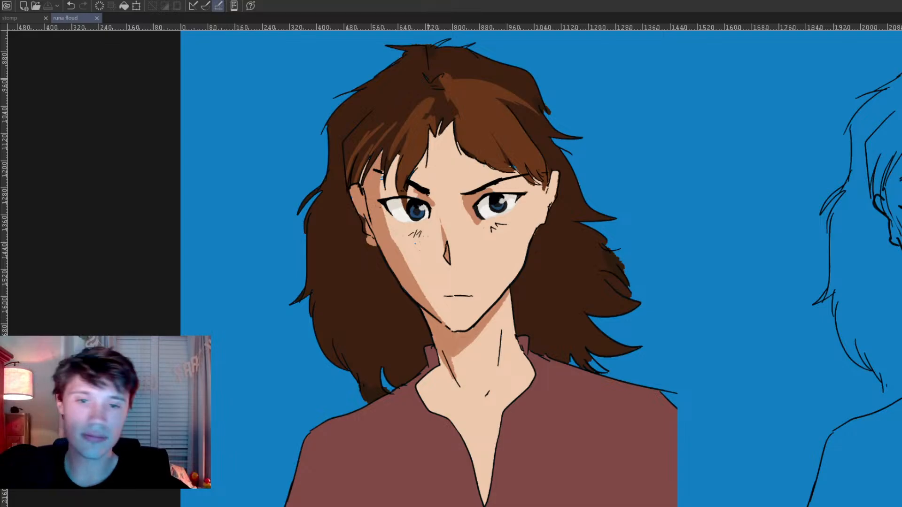
scroll(441, 82, down, 3)
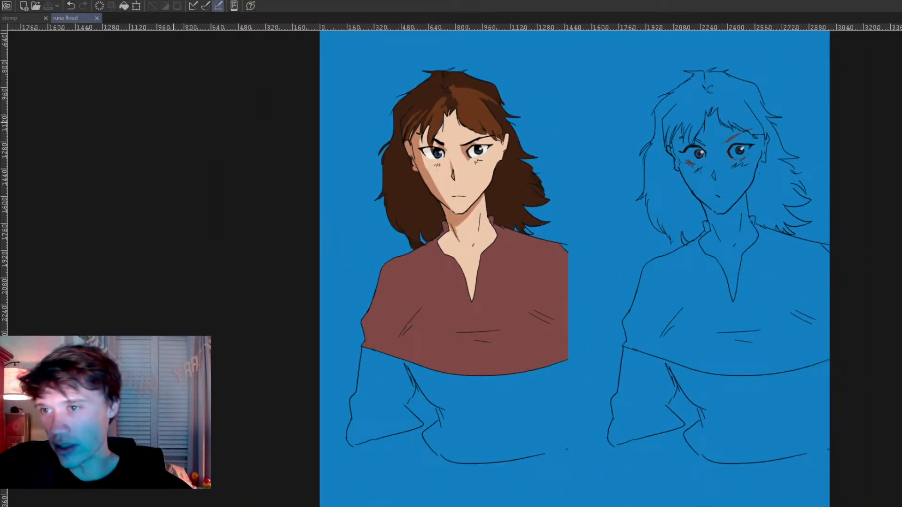
key(ctrl+w)
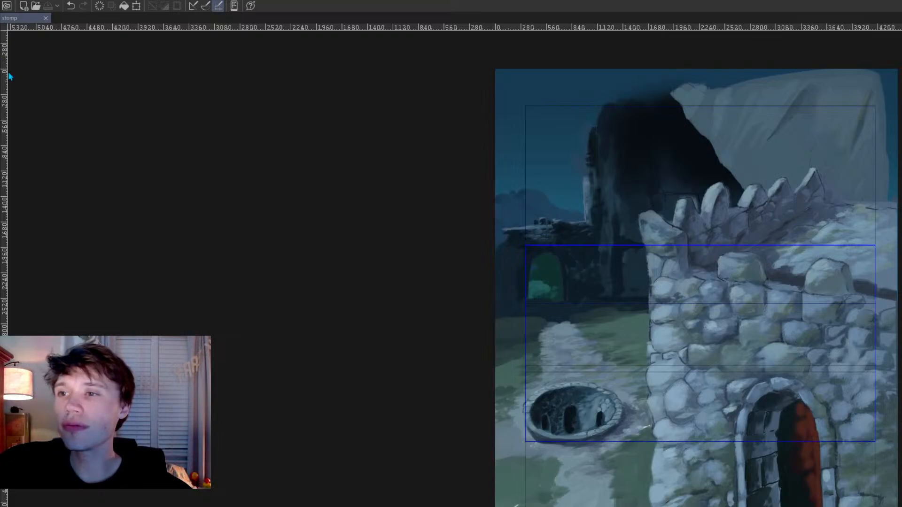
Step: Examine the purple sky and tall grass in the meadow background painting, and close the file
drag(584, 284, 320, 193)
scroll(423, 183, up, 1)
drag(321, 153, 322, 177)
scroll(322, 177, down, 1)
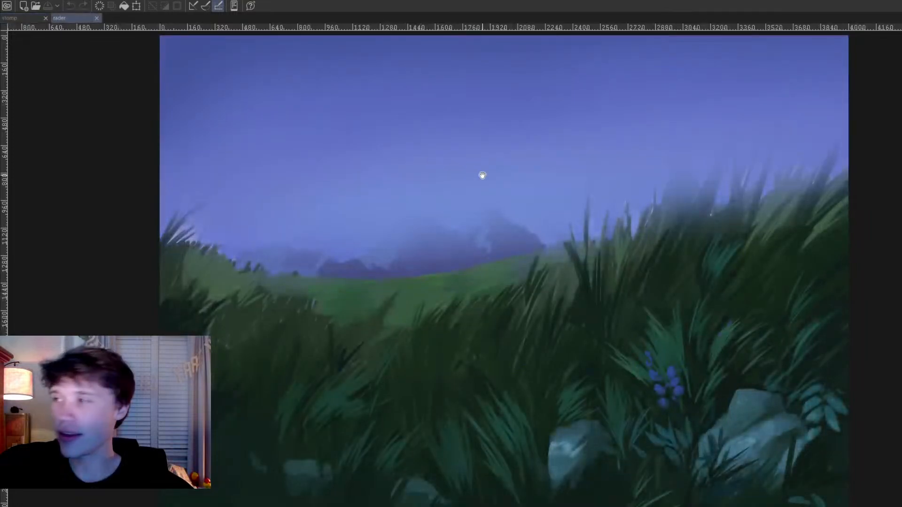
scroll(482, 176, up, 1)
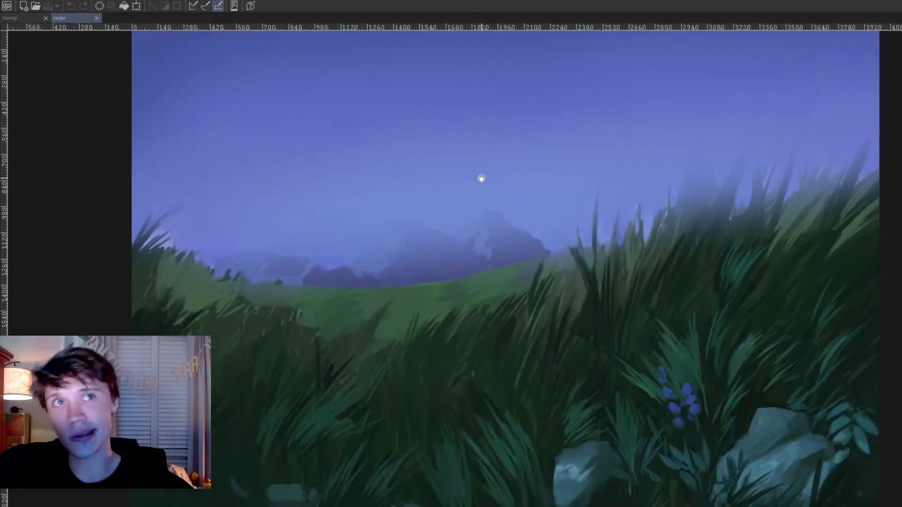
scroll(478, 180, down, 1)
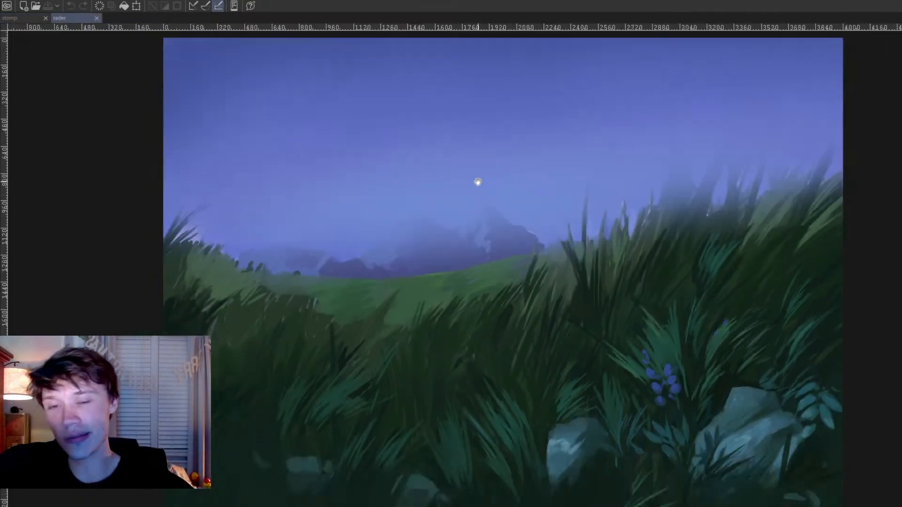
click(97, 18)
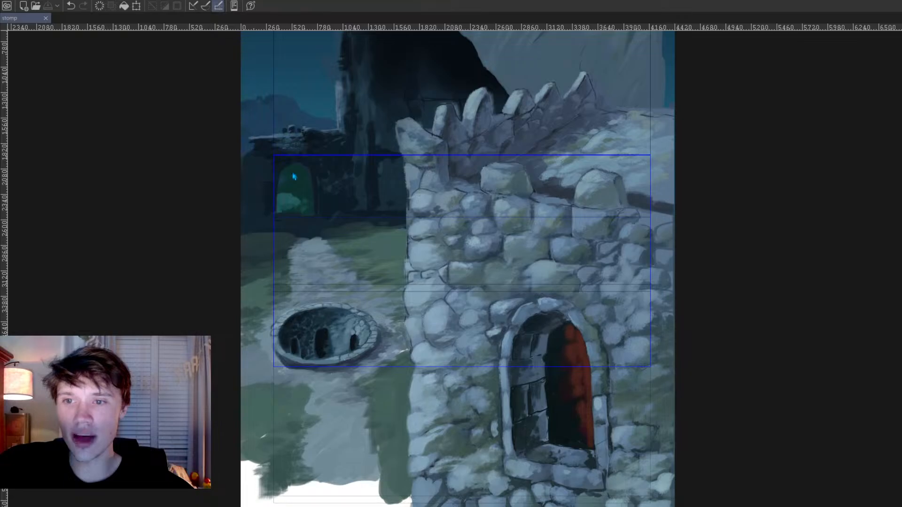
Step: Examine the sunset sky and rocky cliff in the "begin again" painting, and close the file
scroll(532, 221, up, 3)
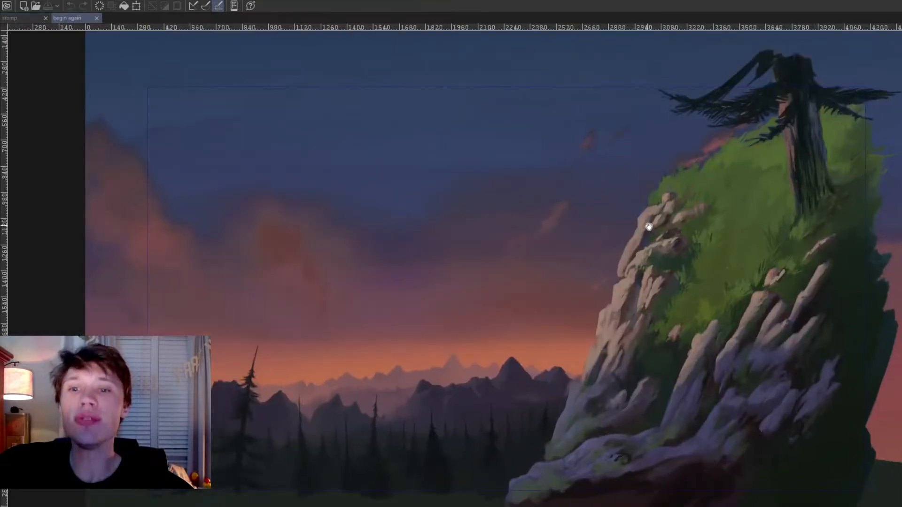
drag(632, 235, 635, 192)
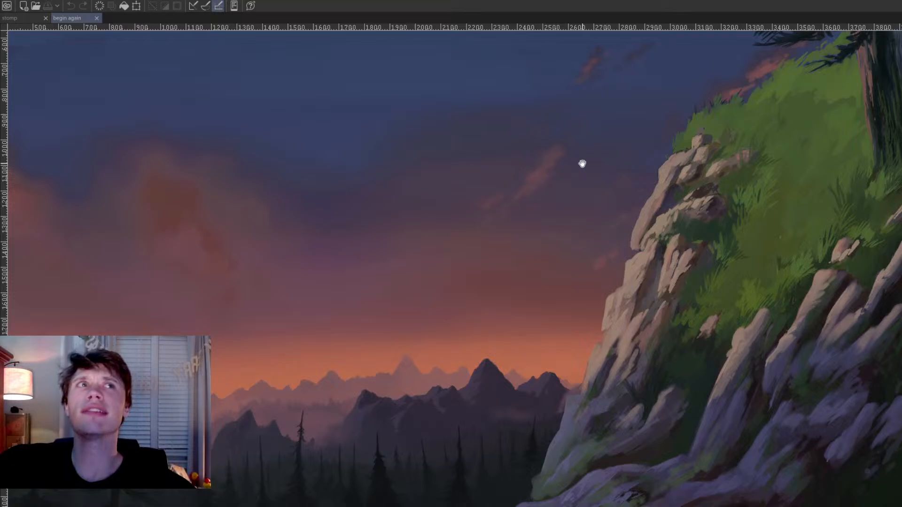
scroll(582, 147, down, 2)
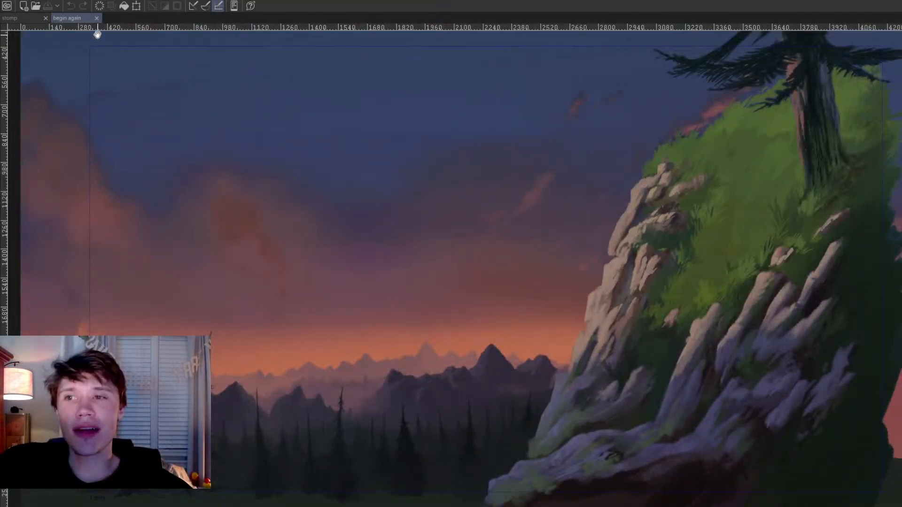
click(97, 18)
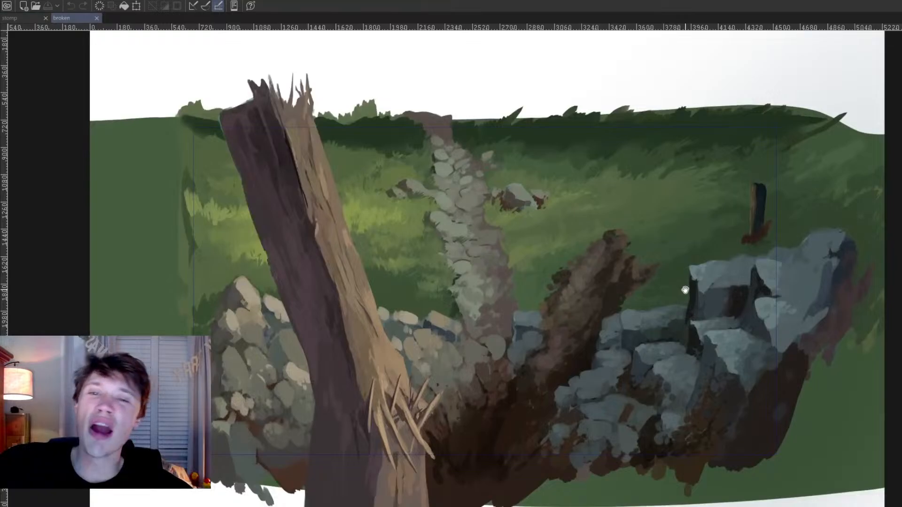
Step: Inspect the splintered post, stone path and broken wall in the "broken" background up close, and close the file
scroll(680, 288, up, 3)
drag(686, 295, 674, 264)
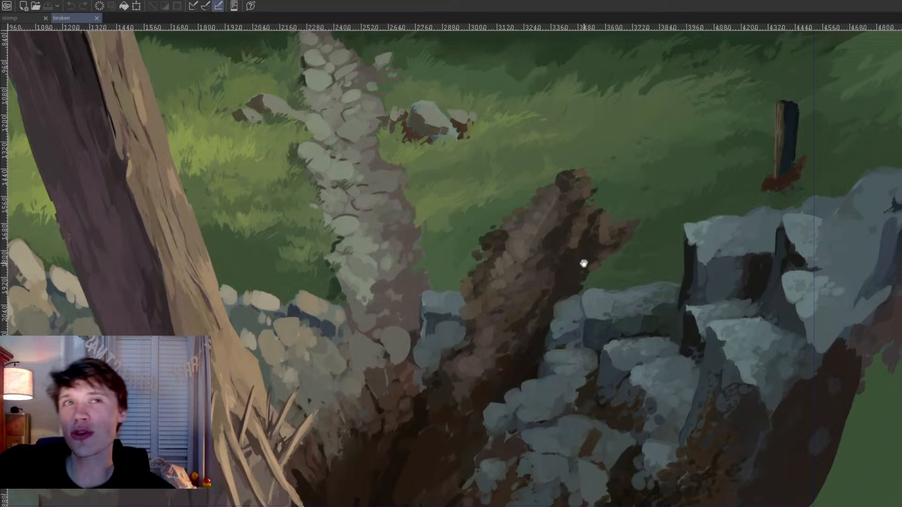
click(95, 18)
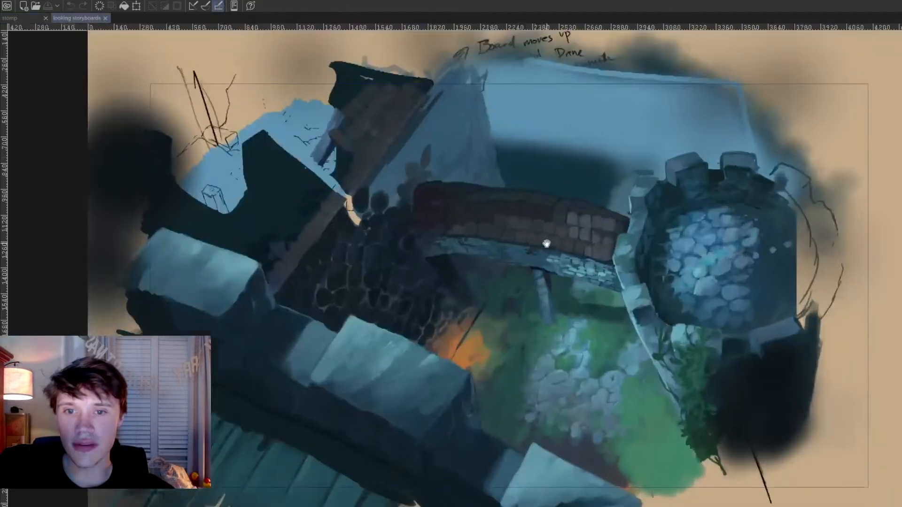
Step: Inspect the brick bridge, round tower and courtyard in the castle storyboard painting, and close the file
scroll(587, 260, up, 3)
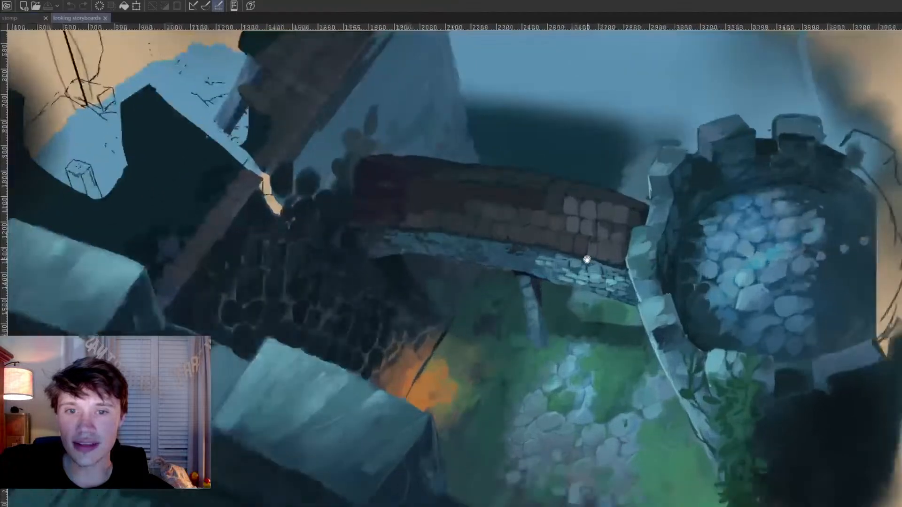
scroll(587, 260, up, 2)
drag(526, 247, 558, 241)
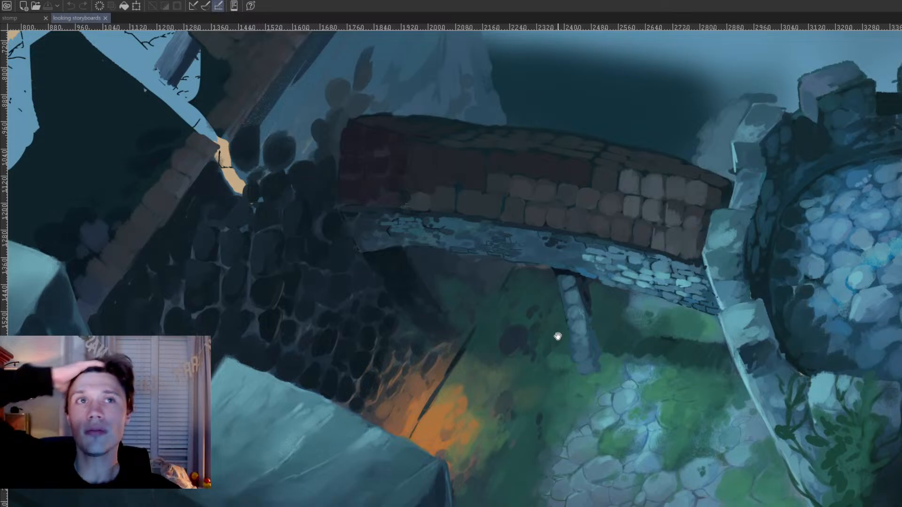
drag(456, 309, 479, 304)
scroll(547, 331, down, 1)
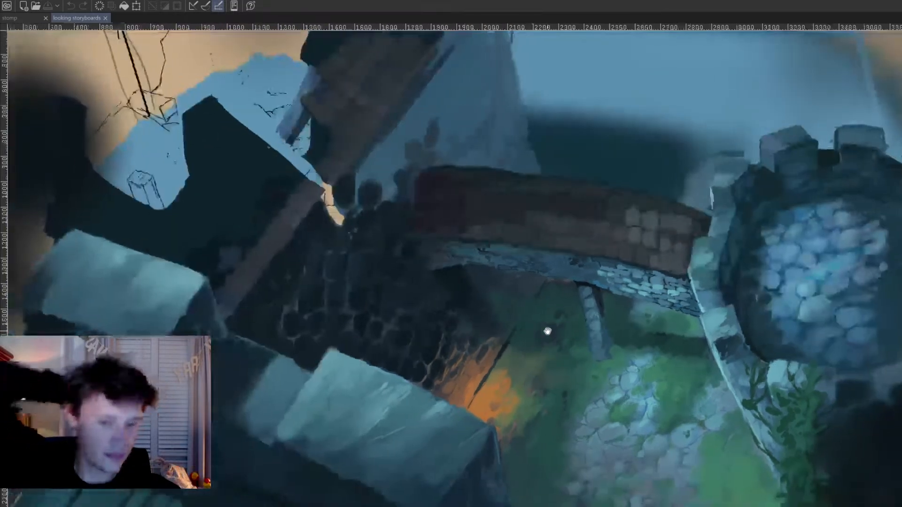
scroll(548, 331, down, 2)
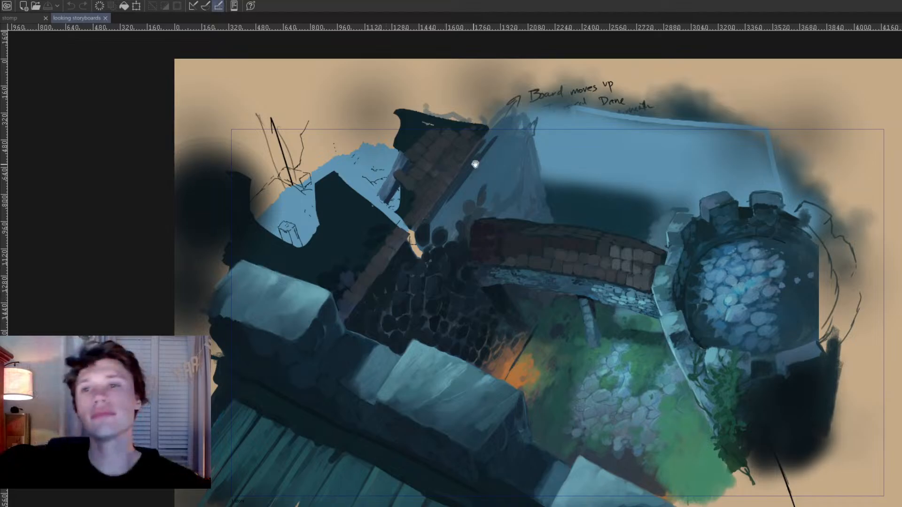
click(105, 18)
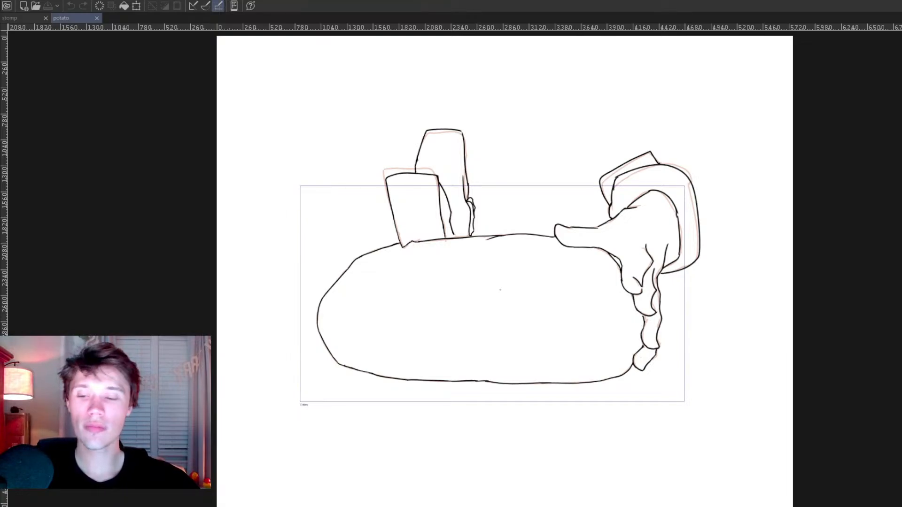
Step: Play through the "potato" hand animation, enlarge the drawing and go back to its opening frame
key(space)
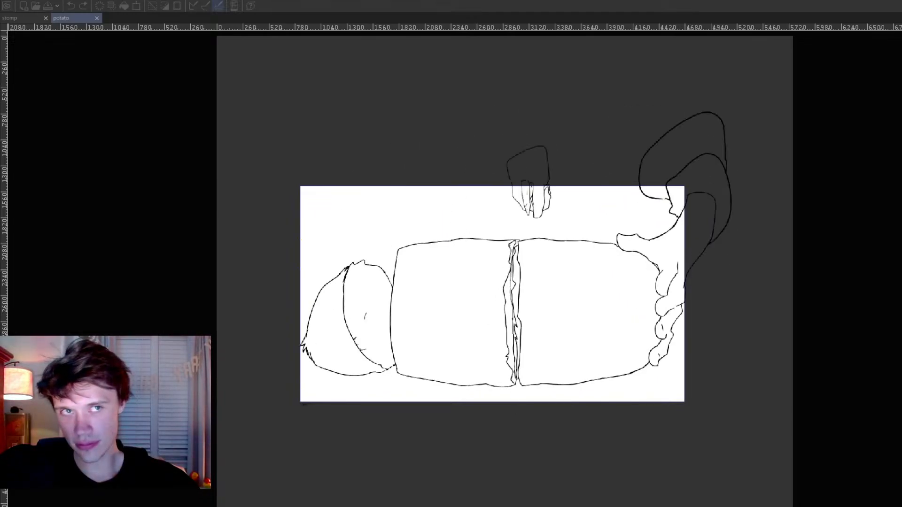
key(space)
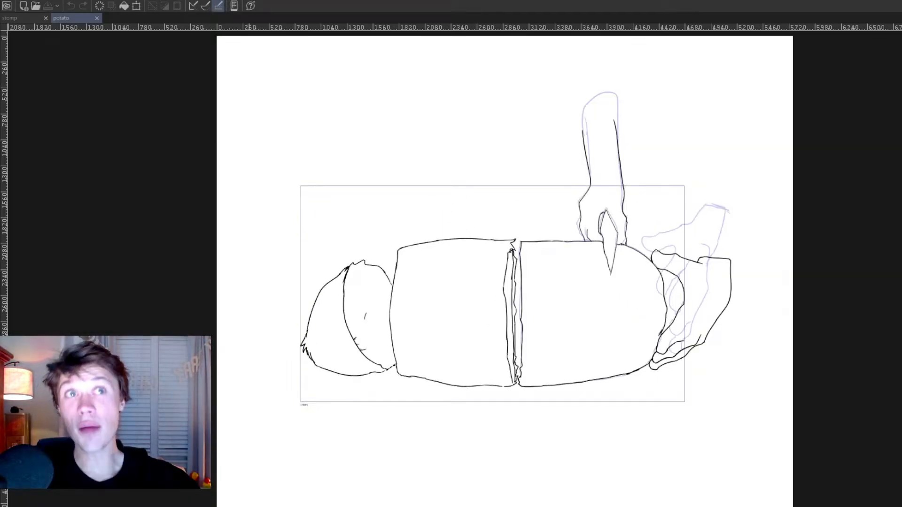
scroll(493, 459, up, 2)
drag(645, 247, 588, 394)
scroll(589, 395, up, 1)
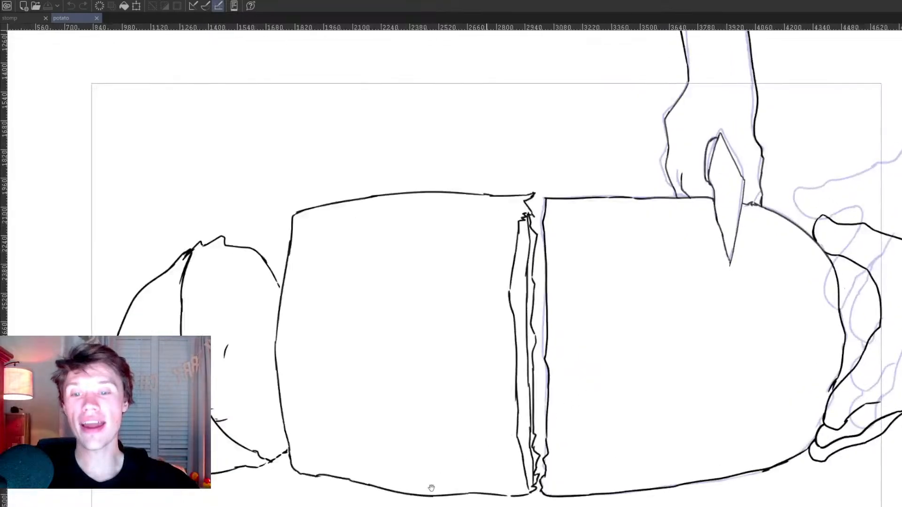
key(Left)
key(Left)
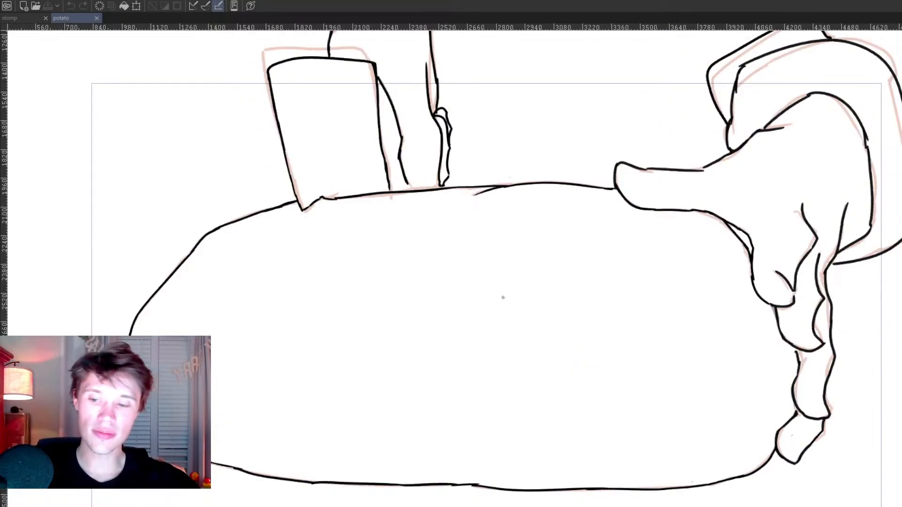
Step: Replay the enlarged "potato" animation twice from its first frame and close the file
key(space)
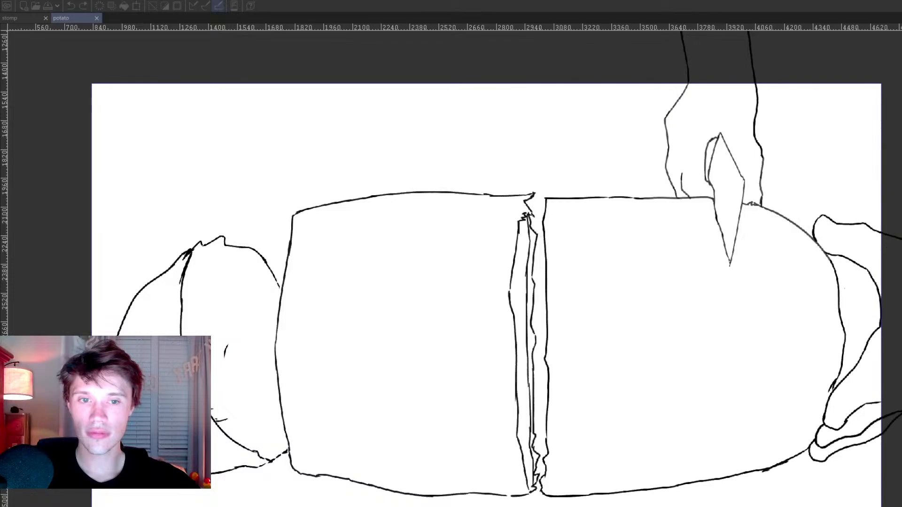
key(space)
key(Home)
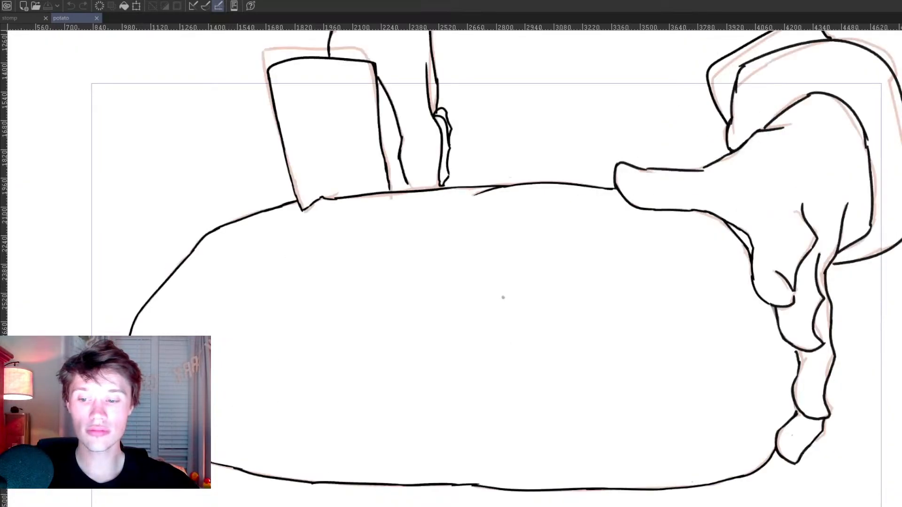
key(space)
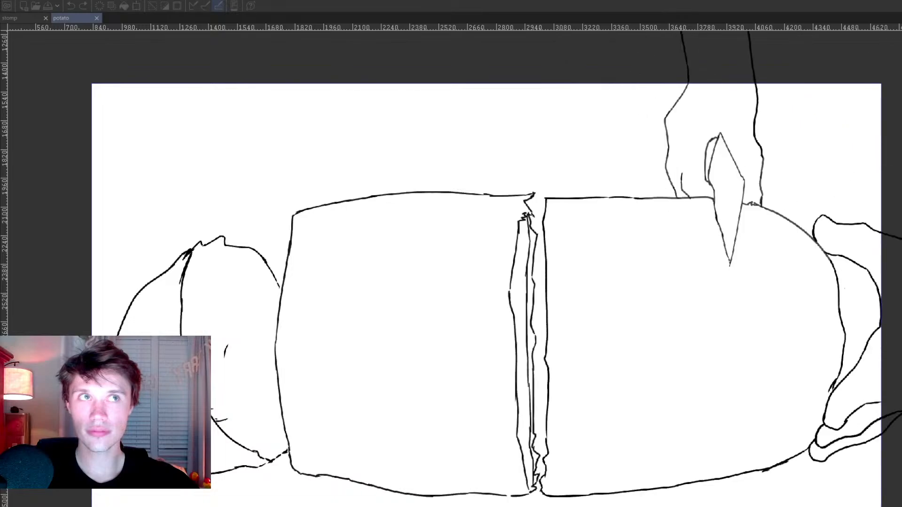
key(space)
key(Home)
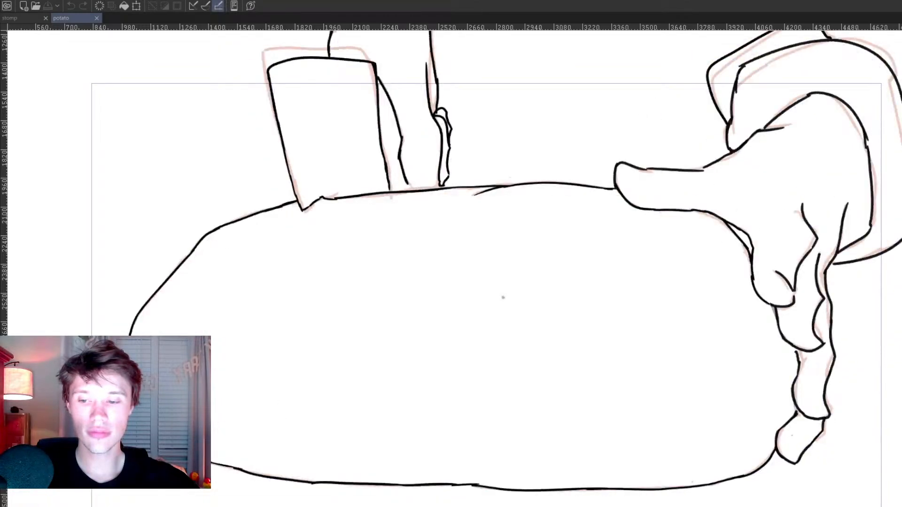
click(97, 17)
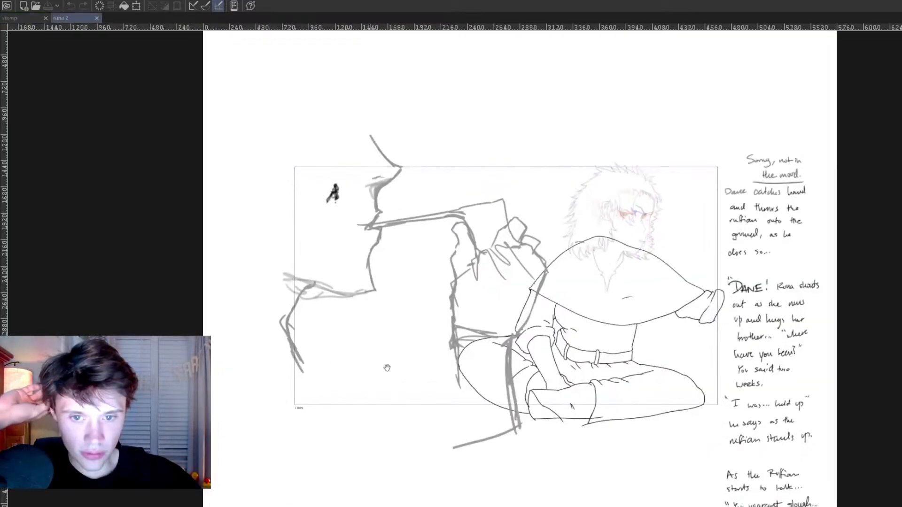
Step: Play the seated character's head-turn animation in the "runa 2" file and close the file
scroll(387, 368, up, 3)
drag(413, 413, 389, 429)
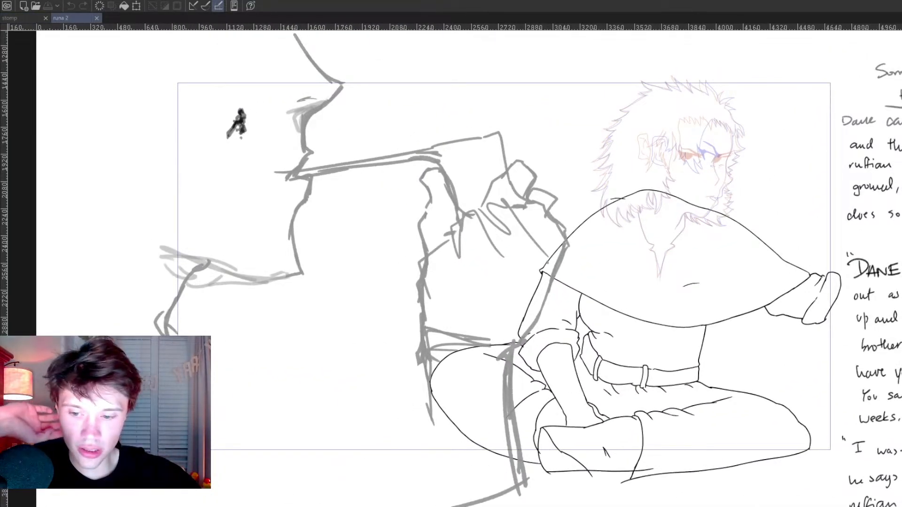
key(space)
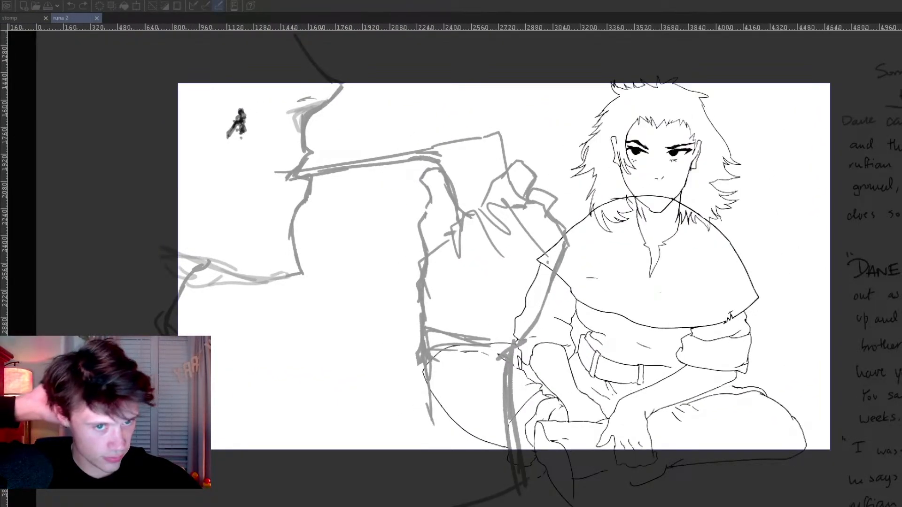
key(space)
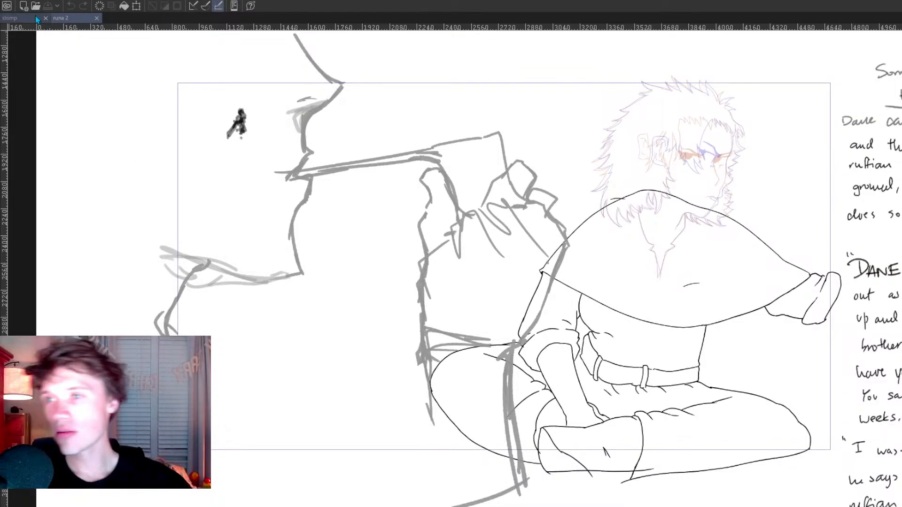
click(97, 18)
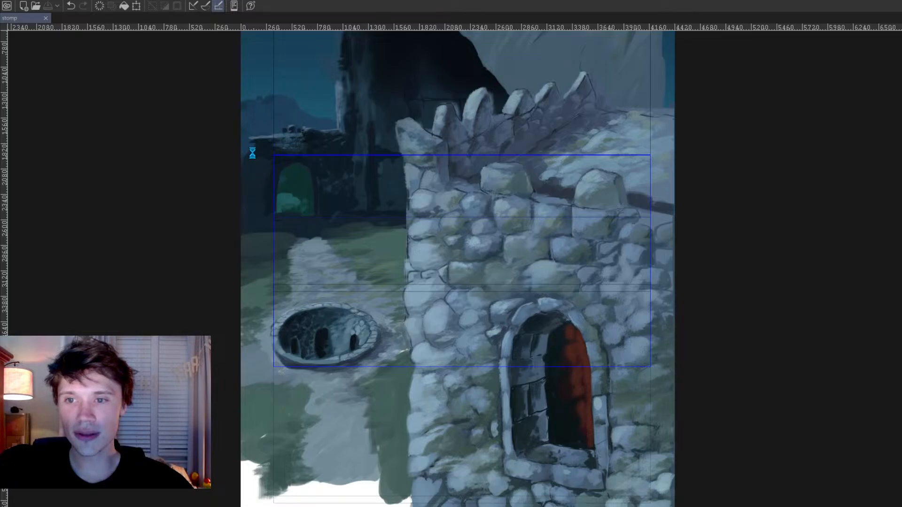
Step: Look over the hanging cauldron and campfire flames in the "runa3" drawing, and save and close the file
scroll(444, 229, down, 1)
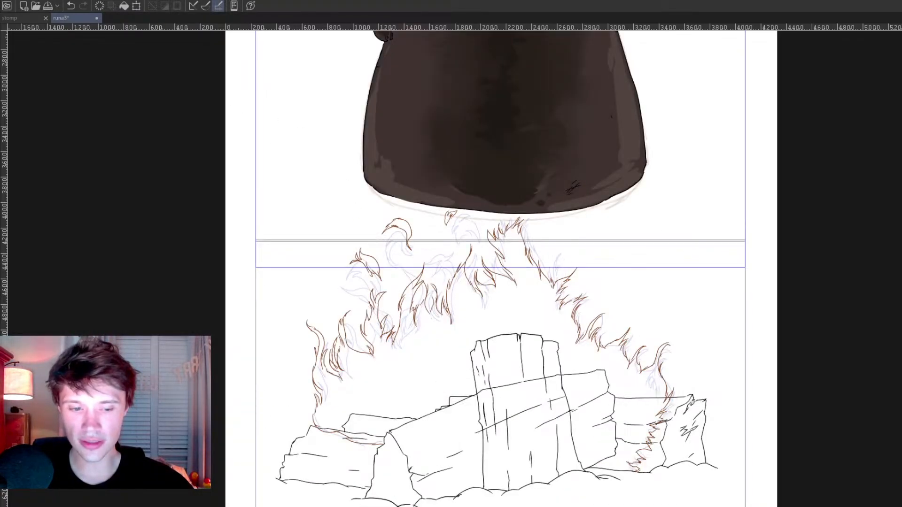
scroll(424, 393, down, 3)
drag(295, 241, 305, 265)
scroll(299, 258, down, 1)
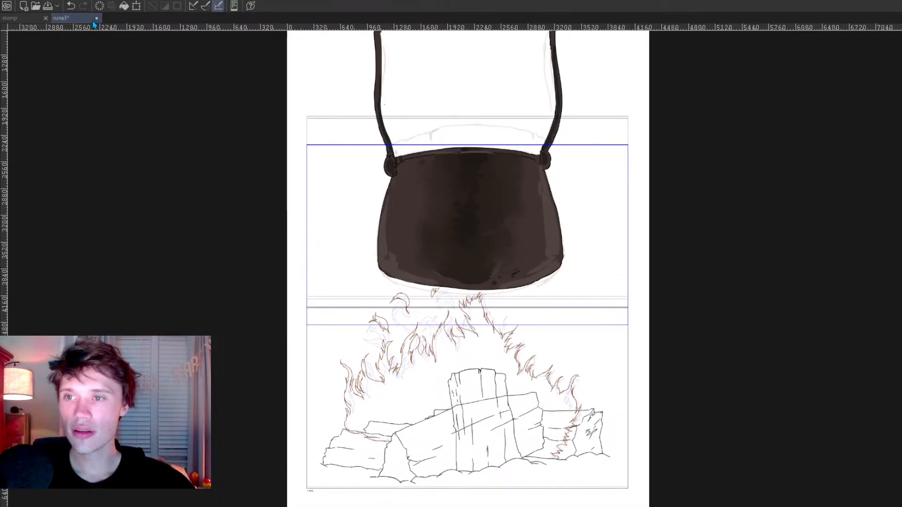
key(ctrl+s)
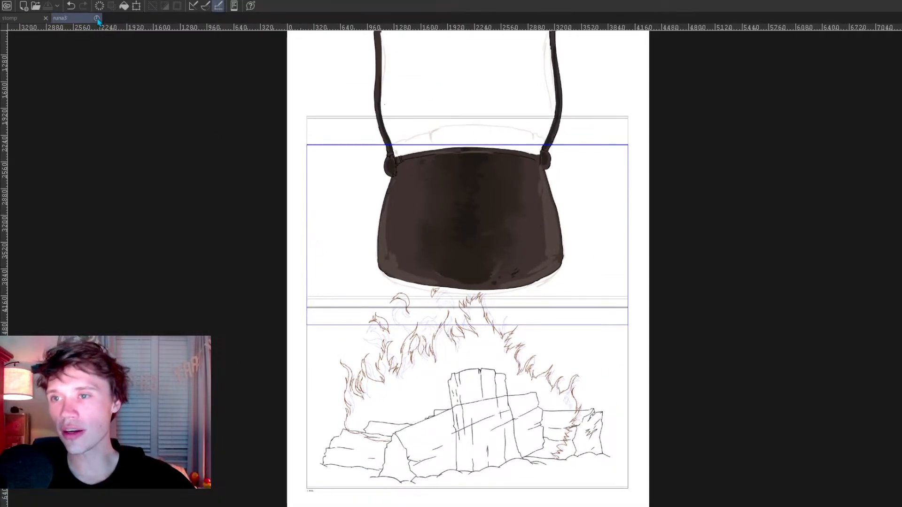
click(97, 18)
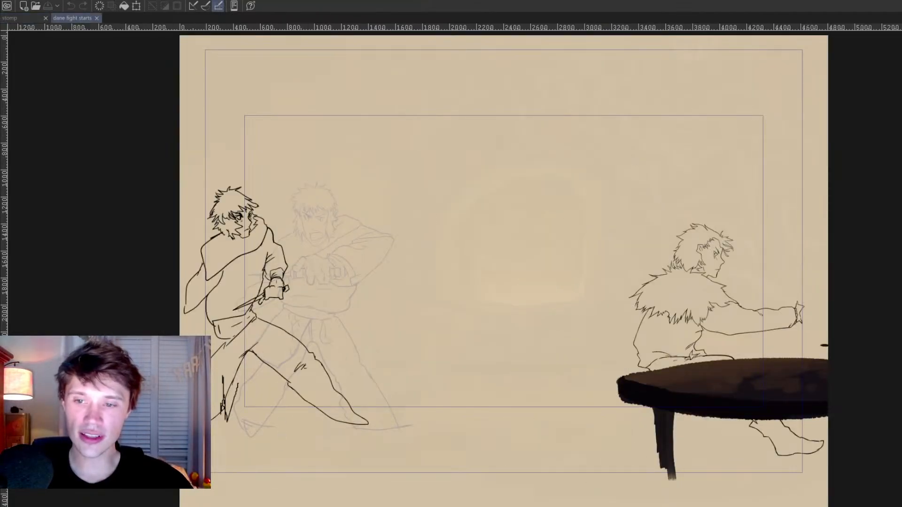
Step: Play the two-character fight animation in the "dane fight starts" file and close the file
key(space)
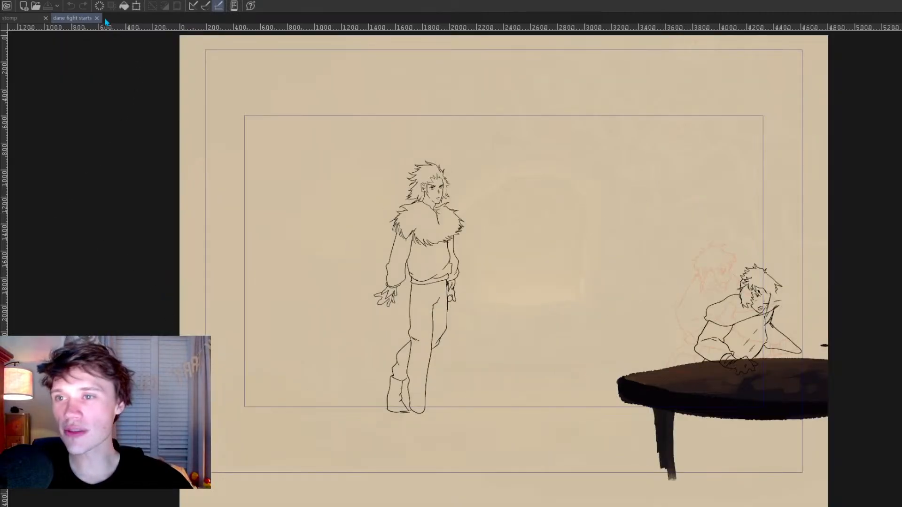
click(97, 18)
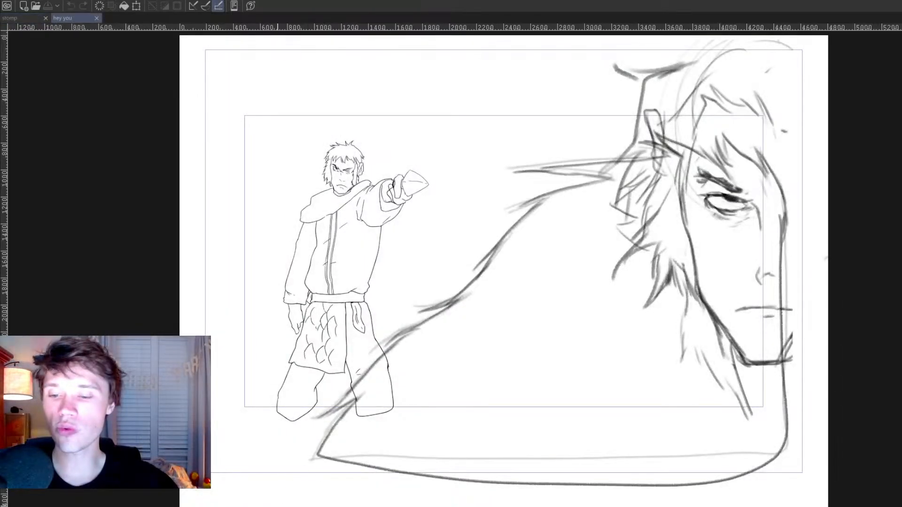
Step: Play the "hey you" animation, then enlarge the pointing character and play it again
key(space)
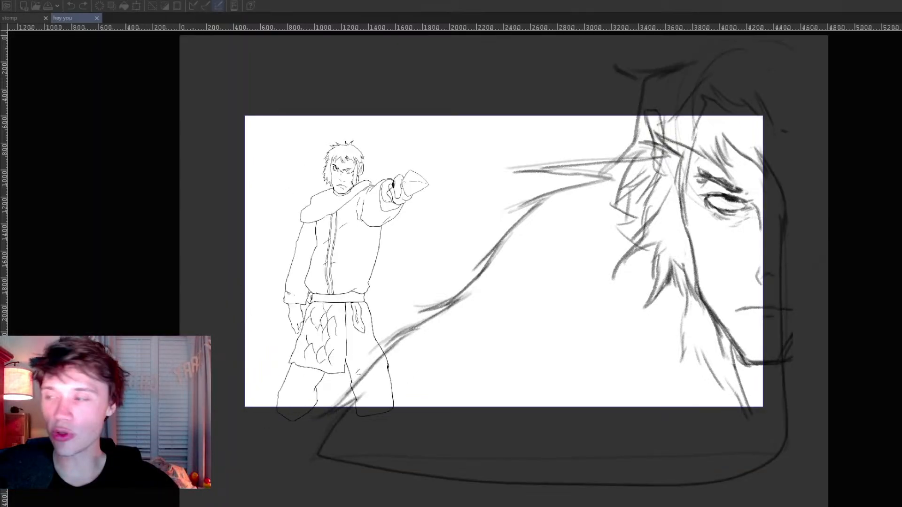
key(space)
scroll(275, 297, up, 4)
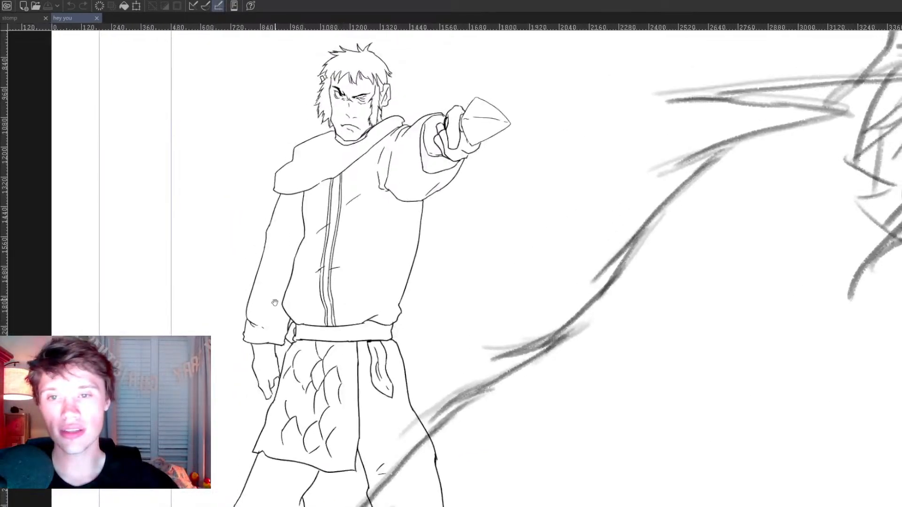
key(space)
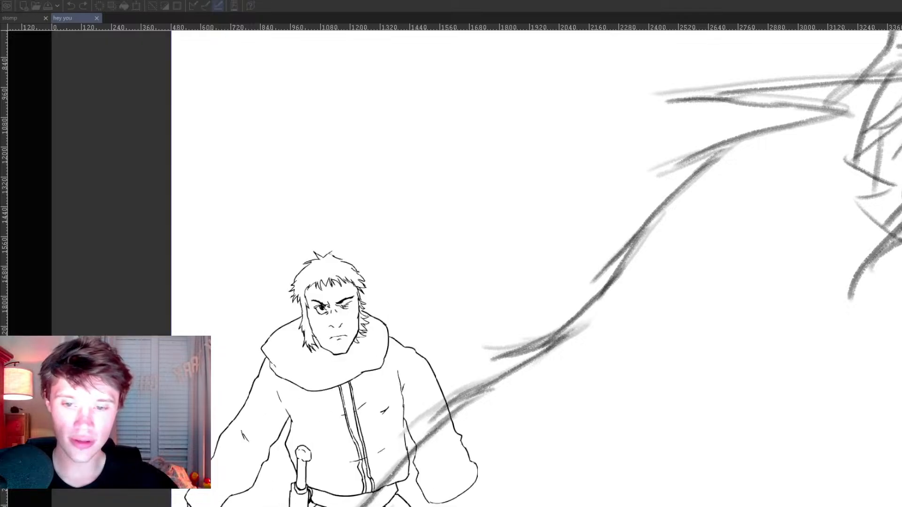
key(space)
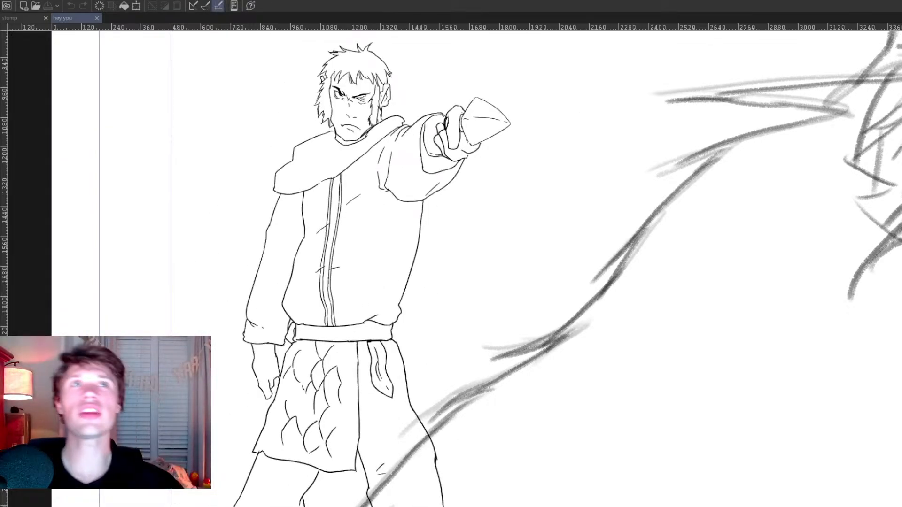
Step: Replay the enlarged pointing character in "hey you", view the whole drawing again and close the file
key(space)
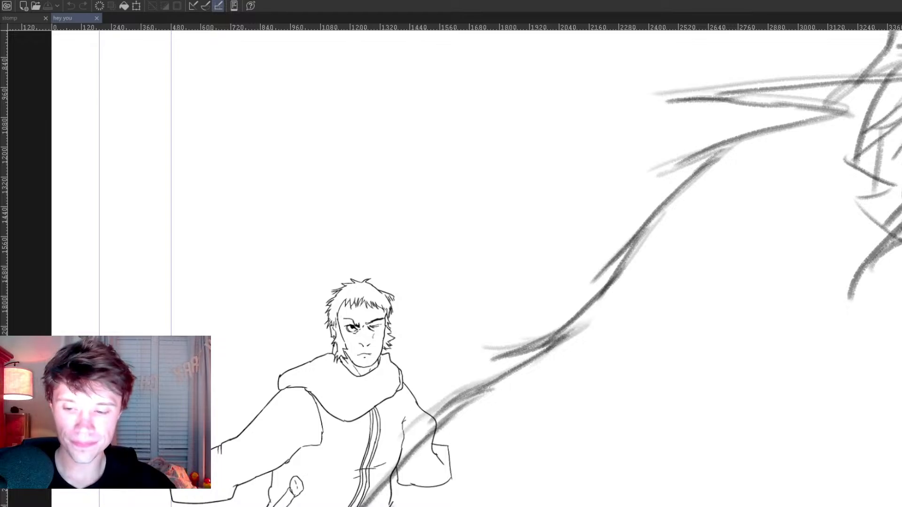
key(space)
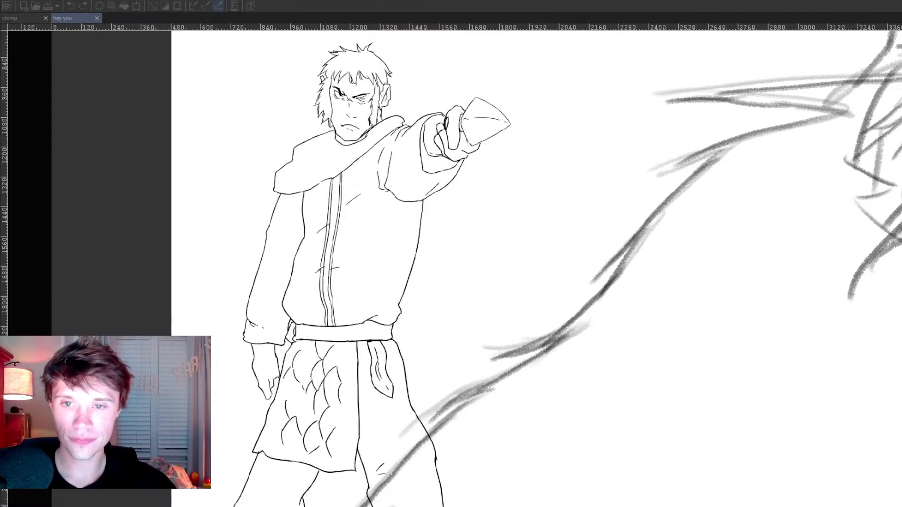
key(space)
scroll(625, 437, down, 2)
drag(566, 436, 429, 414)
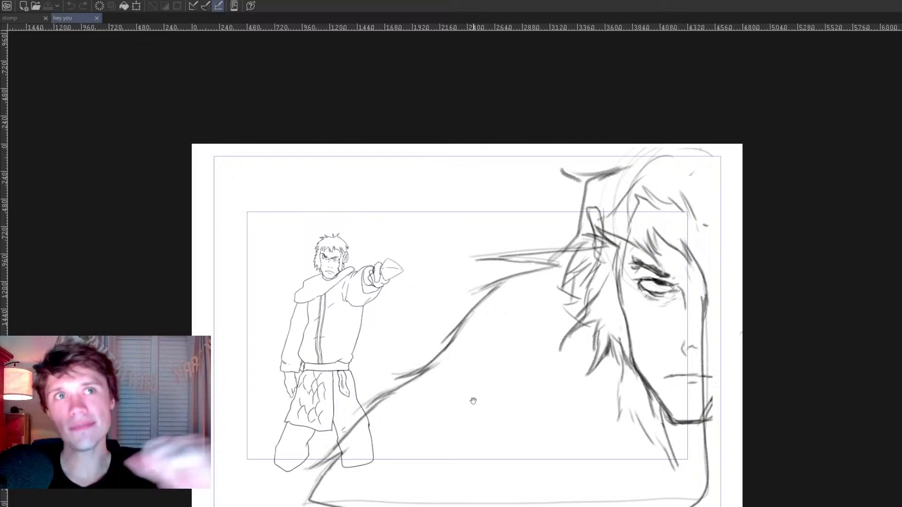
click(96, 17)
Step: Look over the stone tower and courtyard background painting in the "stomp" file and close it
scroll(421, 193, down, 1)
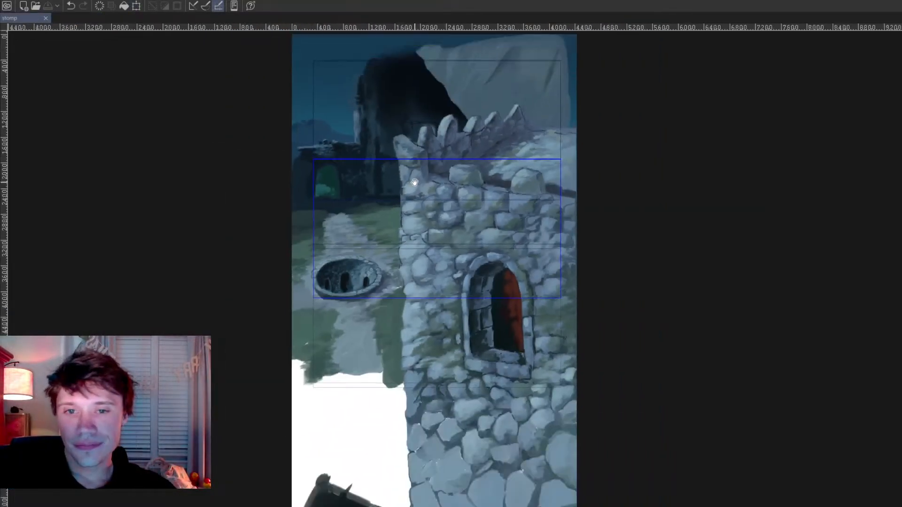
scroll(425, 184, up, 1)
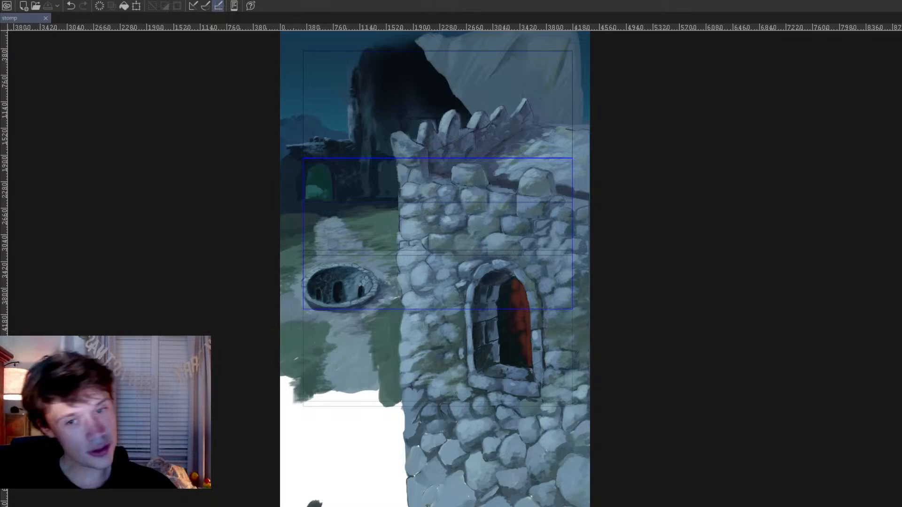
key(ctrl+w)
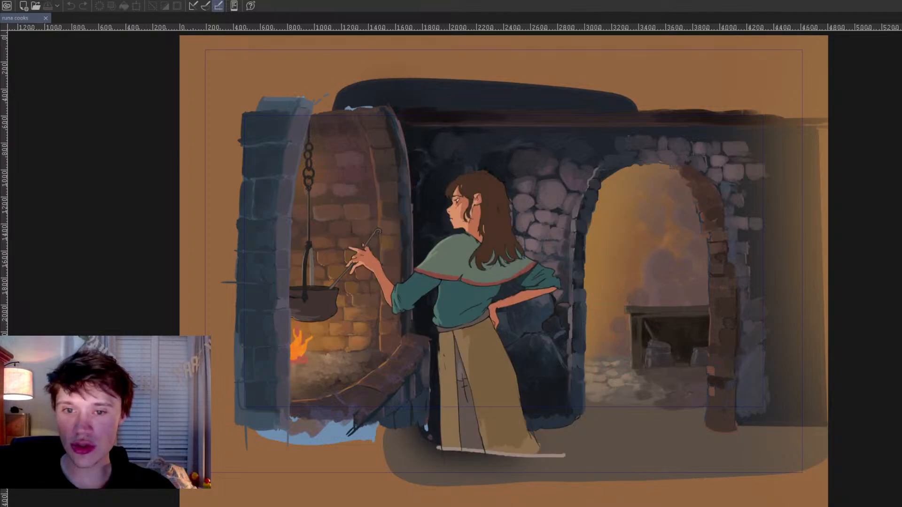
Step: Play the cooking animation in the "runa cooks" file, examine the woman at the cauldron up close and close the file
key(space)
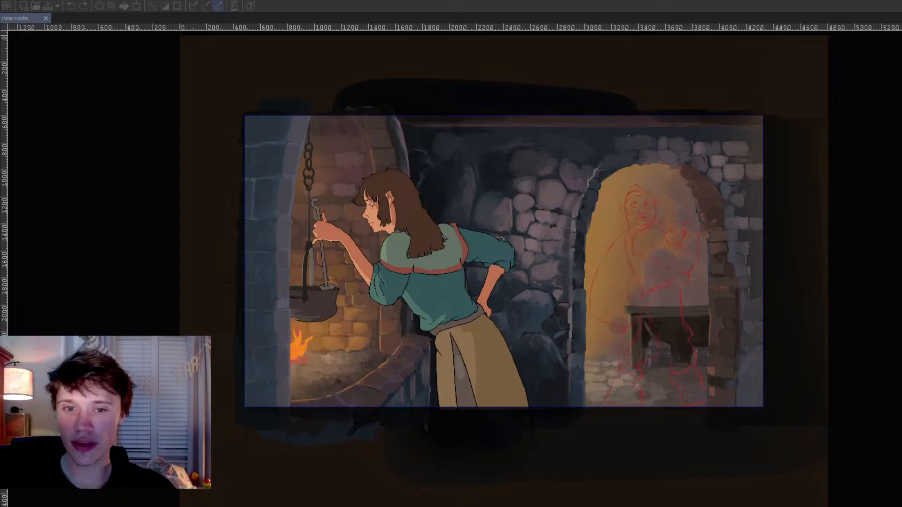
key(space)
scroll(311, 319, up, 4)
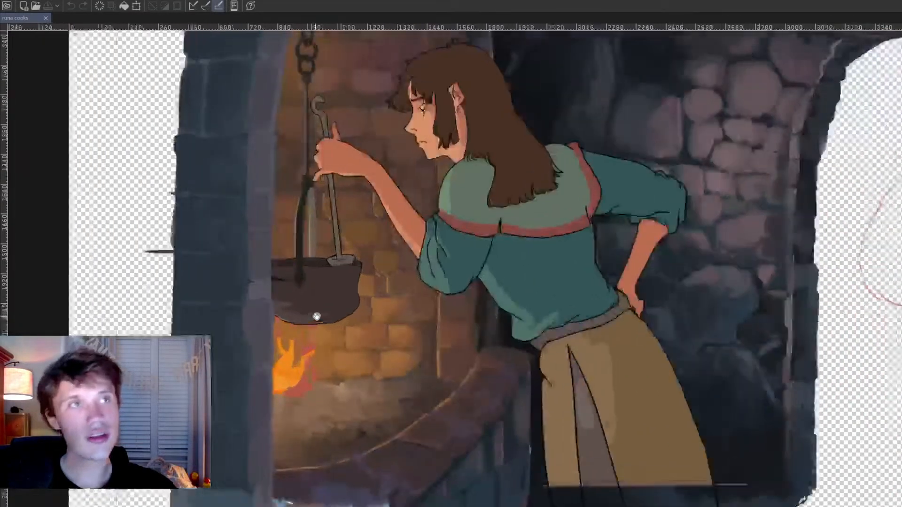
scroll(312, 319, down, 3)
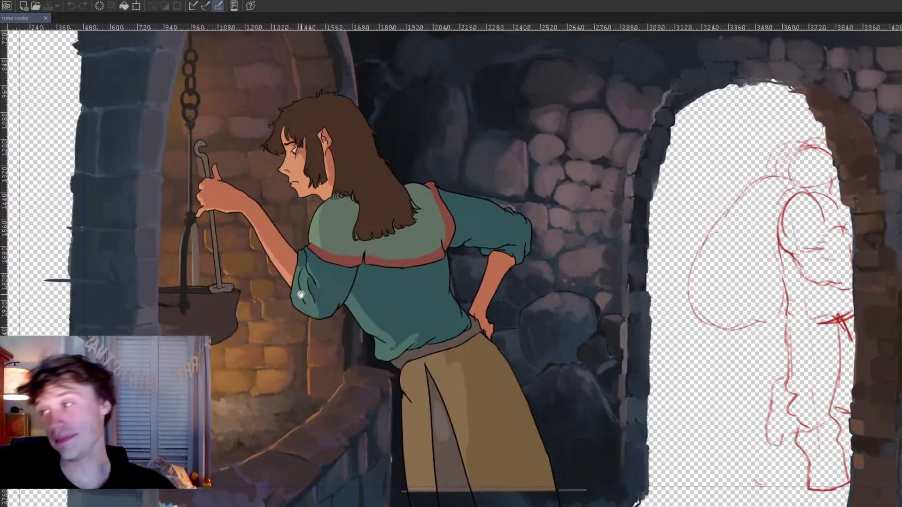
click(45, 18)
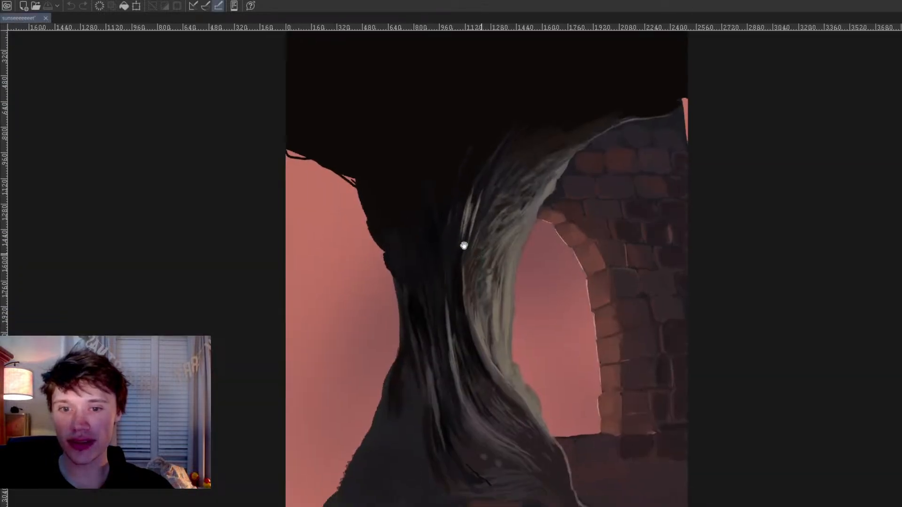
Step: Look over the dark tree trunk and brick archway in the sunset background painting and close the file
drag(478, 252, 433, 236)
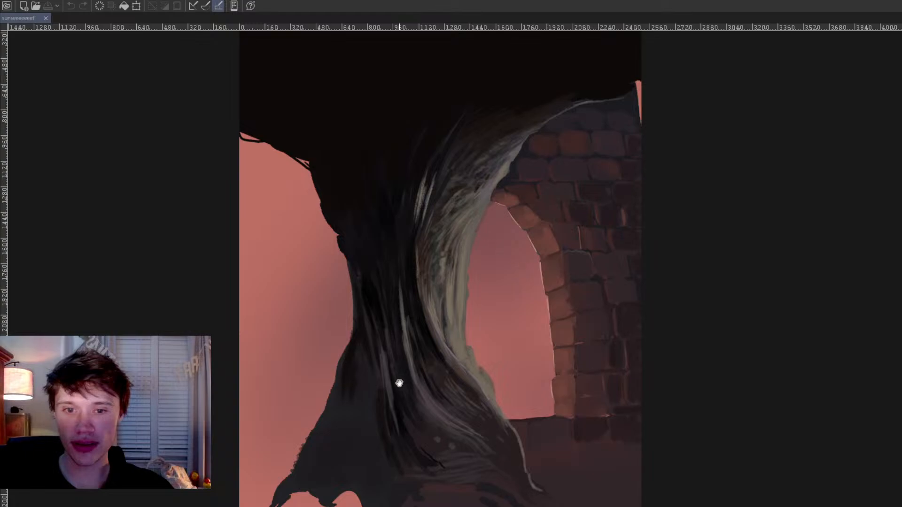
drag(391, 244, 345, 227)
scroll(351, 225, up, 1)
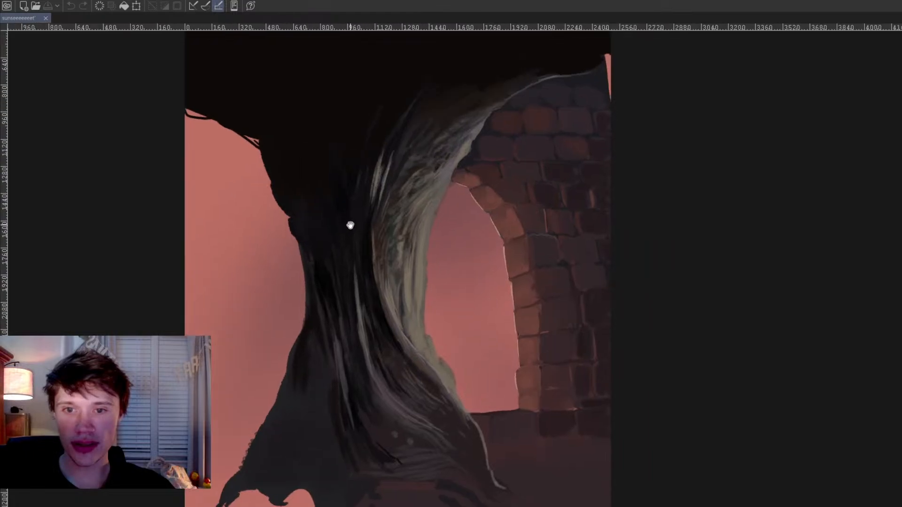
drag(237, 144, 234, 147)
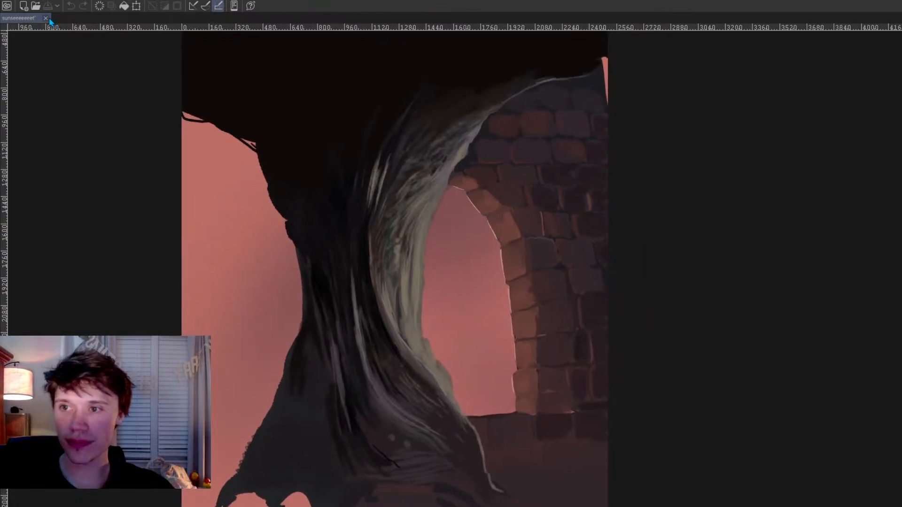
click(45, 18)
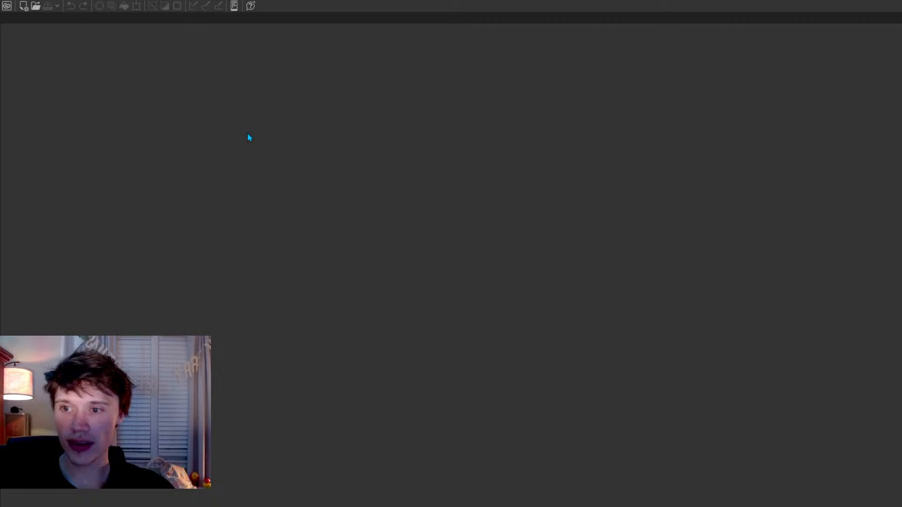
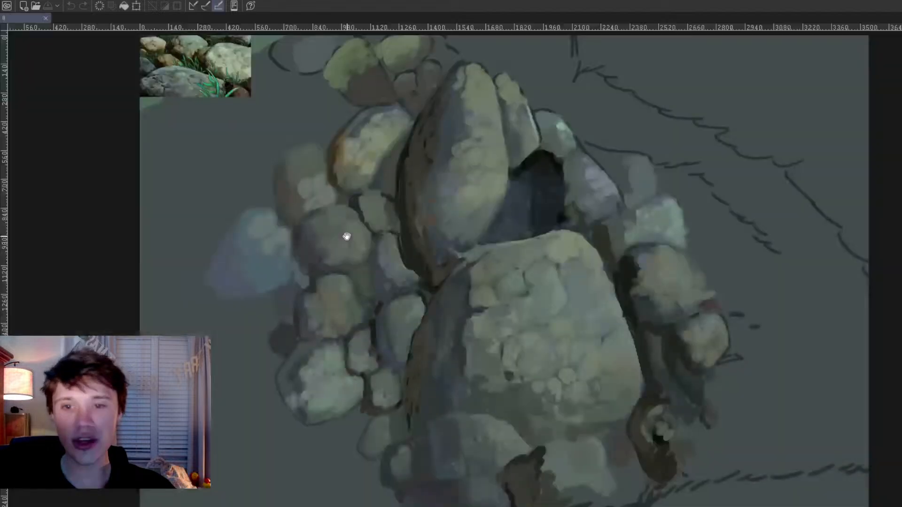
Step: Examine the piled rock painting up close together with the stone reference photo in its corner
scroll(472, 322, down, 1)
scroll(292, 167, up, 1)
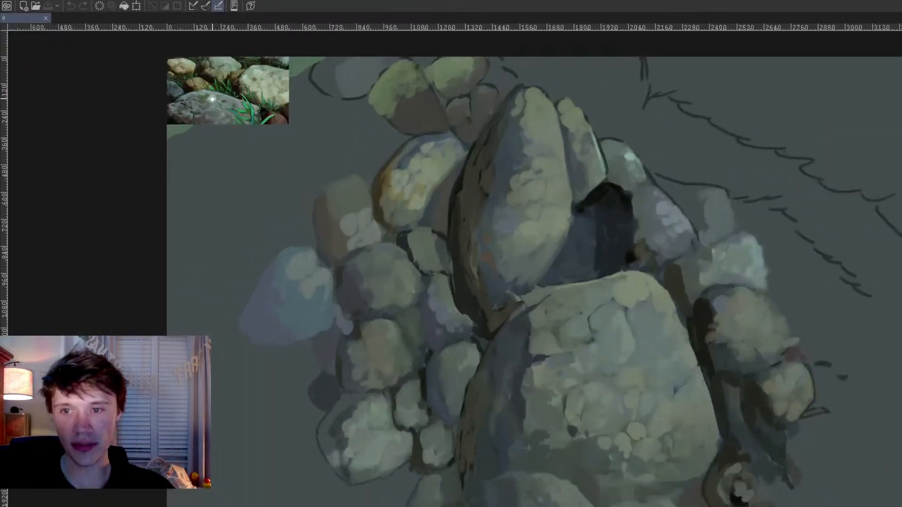
drag(357, 168, 273, 143)
scroll(308, 154, down, 1)
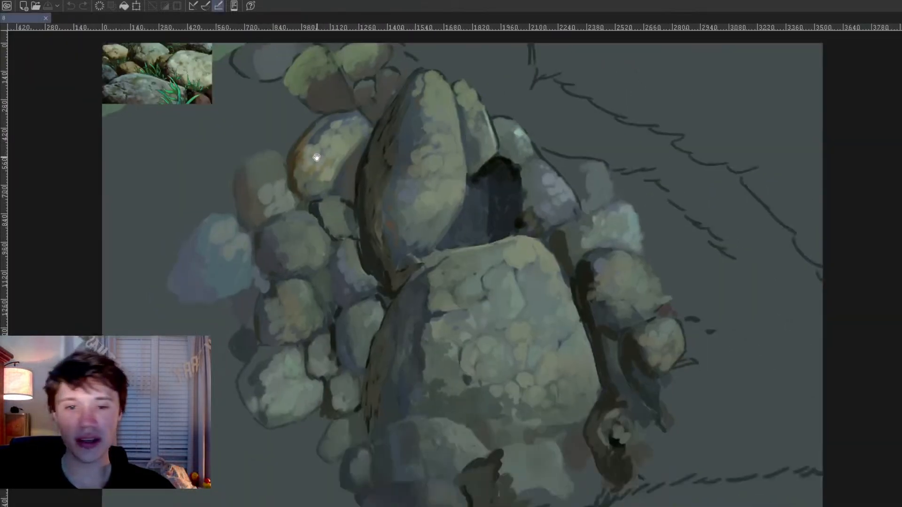
scroll(320, 157, up, 1)
drag(357, 165, 367, 174)
drag(216, 91, 191, 68)
mouse_move(515, 280)
mouse_down()
mouse_move(524, 309)
mouse_move(530, 303)
mouse_up()
scroll(529, 303, down, 2)
Step: Try sampling stone colours from the reference photo and dabbing them onto the large rock
key(ctrl+z)
alt+click(230, 108)
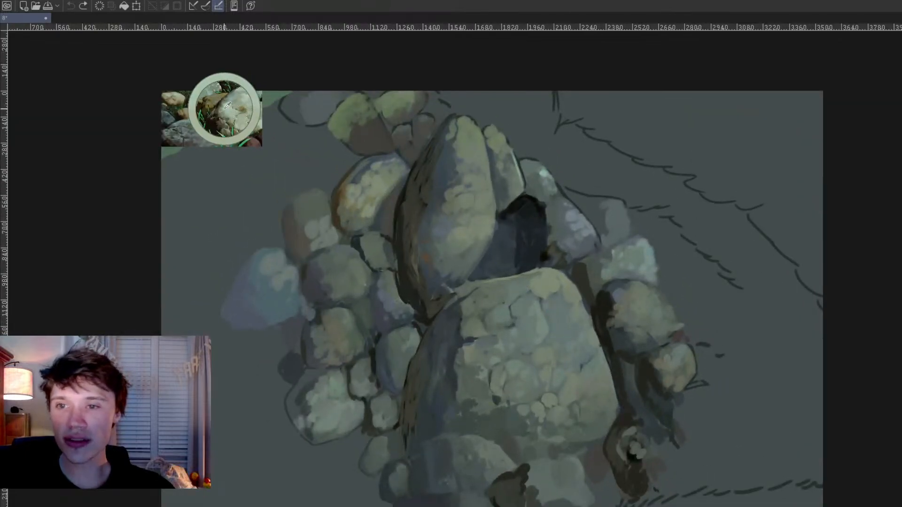
alt+click(202, 129)
mouse_move(484, 300)
mouse_down()
mouse_move(491, 296)
mouse_move(480, 309)
mouse_up()
key(ctrl+z)
key(ctrl+z)
key(ctrl+z)
Step: Check the rock painting in mirrored view, look it over once more and close the file
key(h)
key(h)
scroll(517, 347, up, 2)
scroll(489, 326, down, 2)
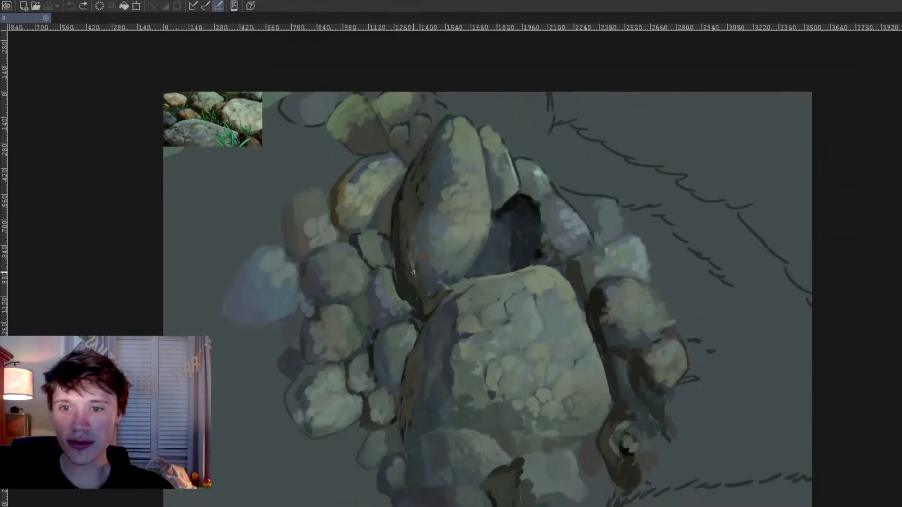
click(46, 17)
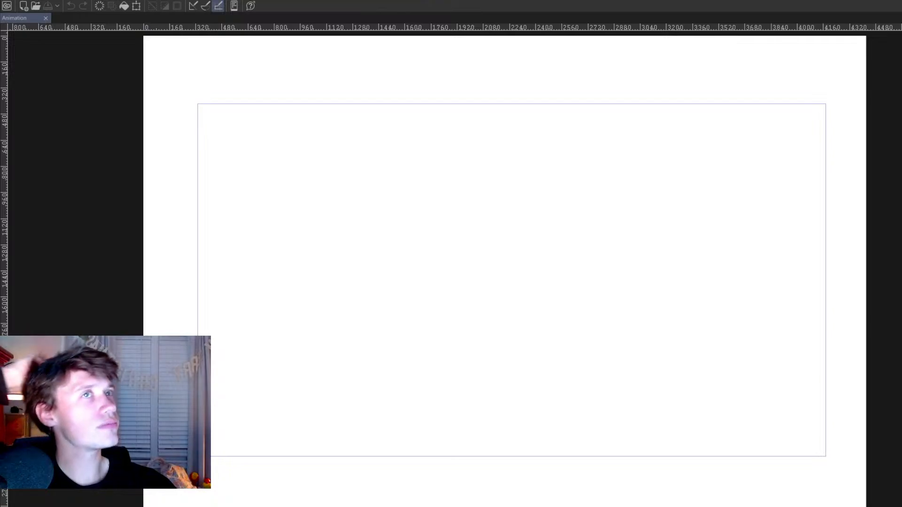
Step: Open the "descent" animation file and go through its frames to the rough sketch of the striding legs
scroll(188, 206, up, 1)
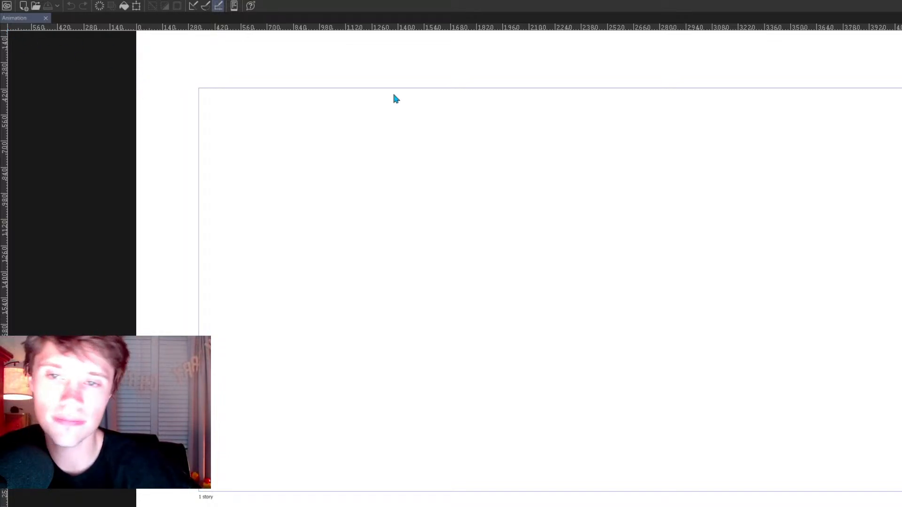
double_click(639, 113)
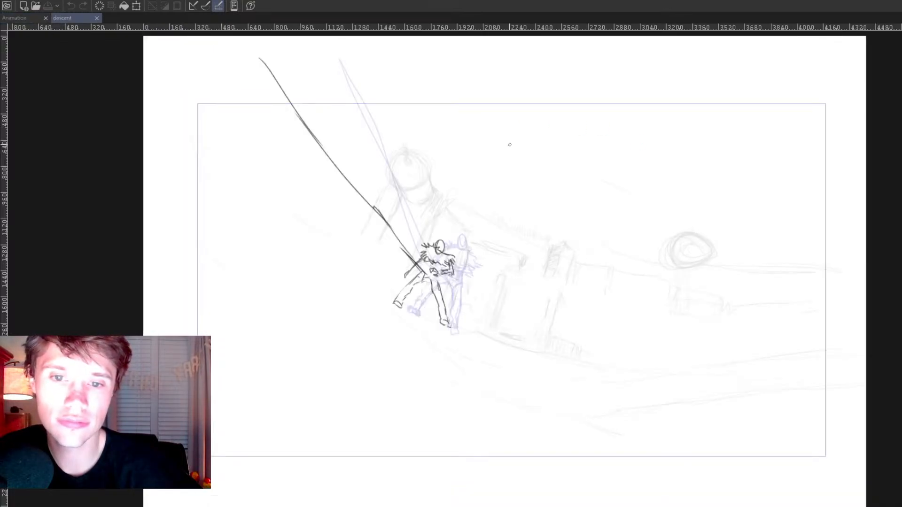
scroll(509, 143, down, 1)
key(Right)
key(Right)
key(Left)
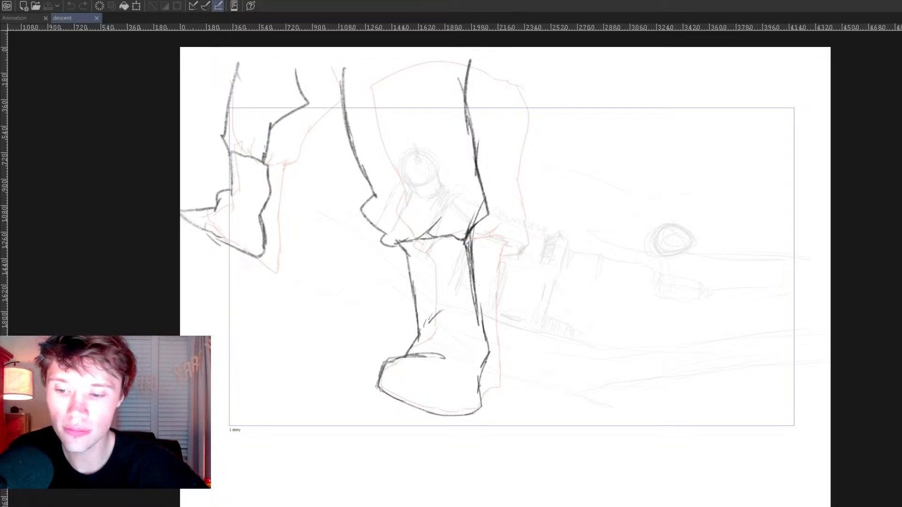
Step: Play the "descent" animation, return to the rough striding legs frame and close the empty "Animation" file
key(space)
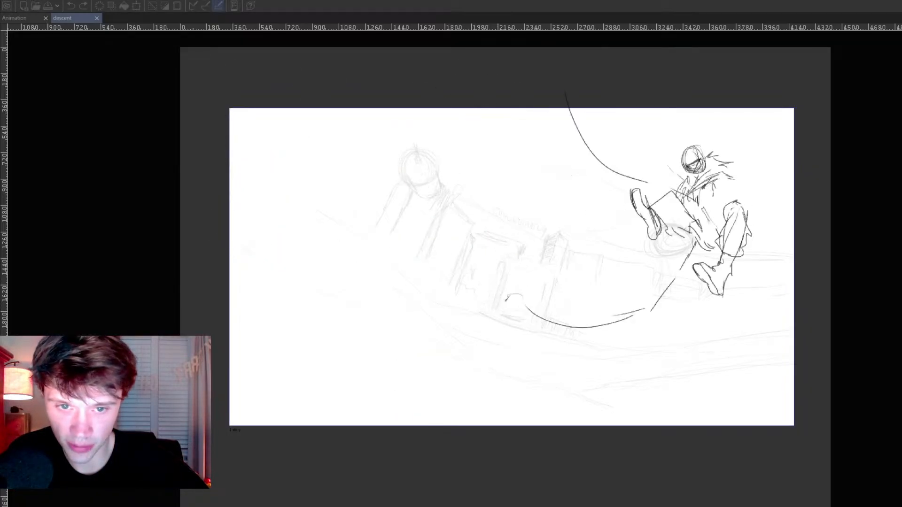
key(space)
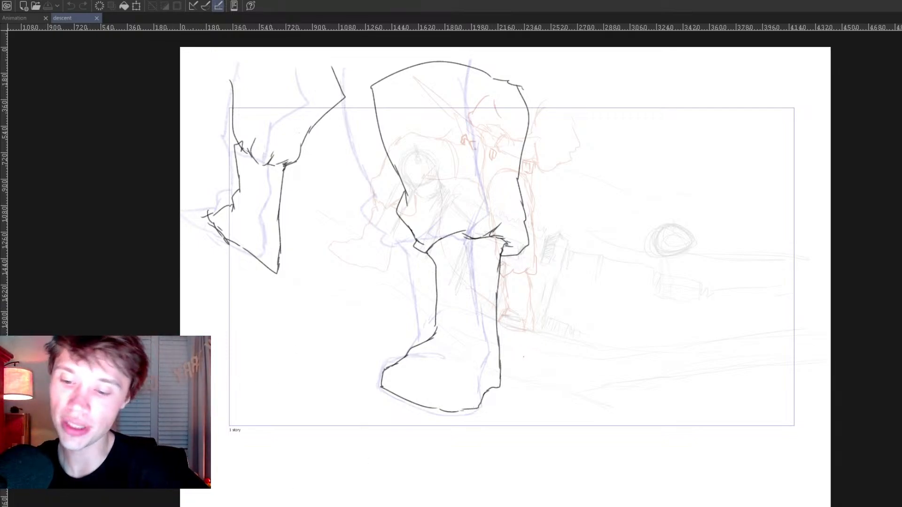
key(Right)
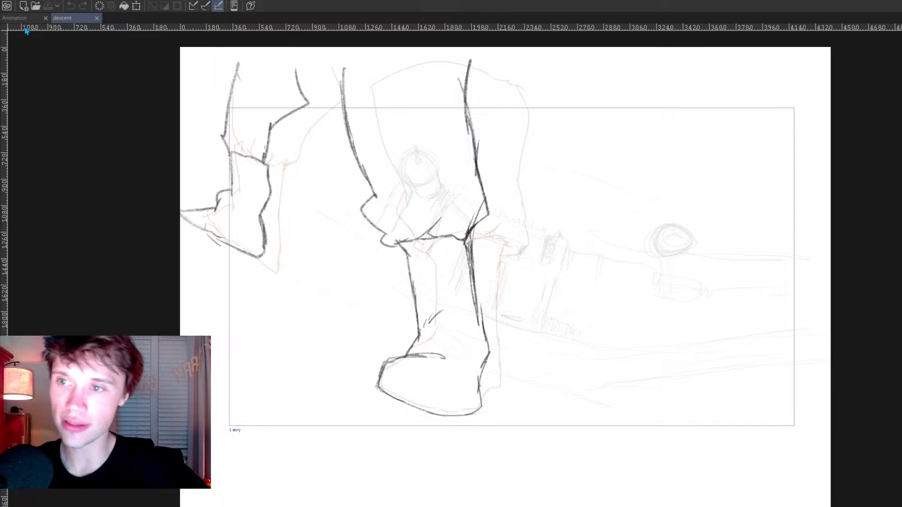
click(46, 18)
Step: Set up a clean drawing surface over the faded rough sketch of the striding legs
scroll(332, 245, up, 3)
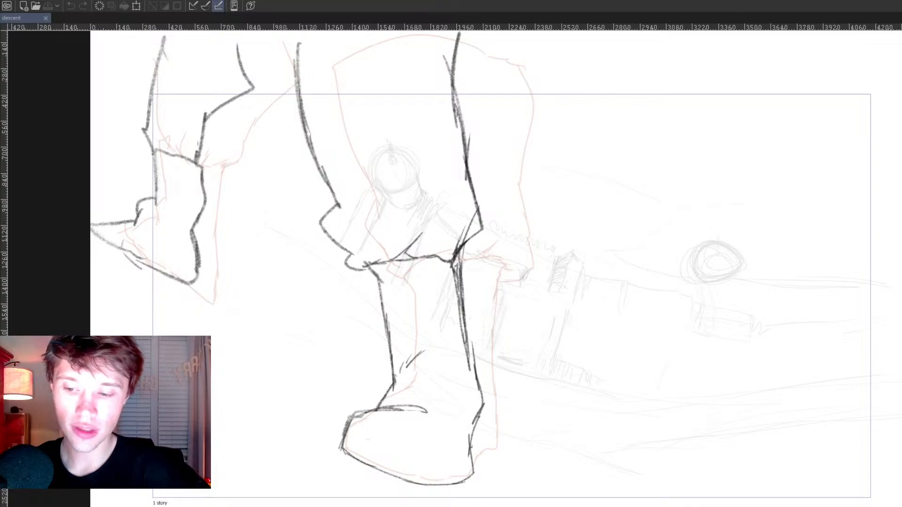
key(Right)
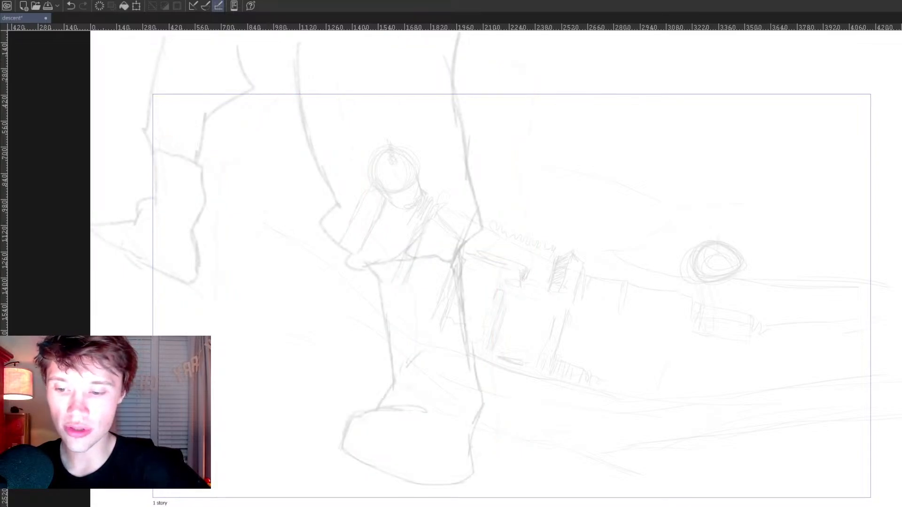
drag(361, 381, 377, 401)
scroll(383, 403, up, 1)
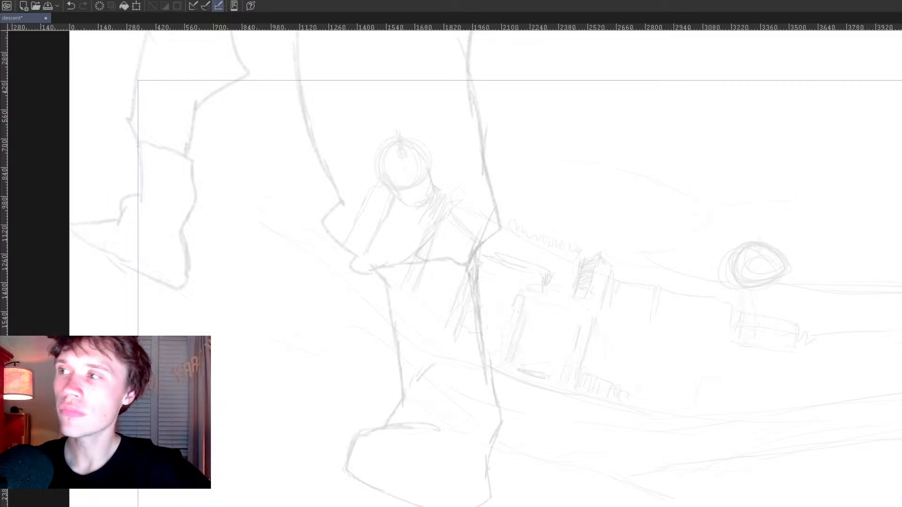
scroll(301, 81, up, 1)
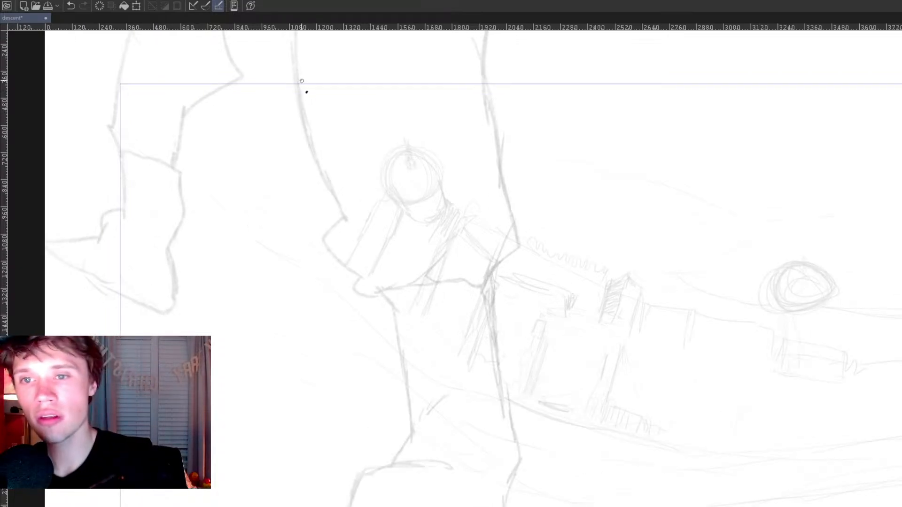
Step: Try inking the front edge of the near trouser leg as one smooth curve over the rough sketch
drag(291, 61, 334, 207)
key(ctrl+z)
drag(292, 61, 350, 217)
key(ctrl+z)
drag(291, 62, 330, 187)
key(ctrl+z)
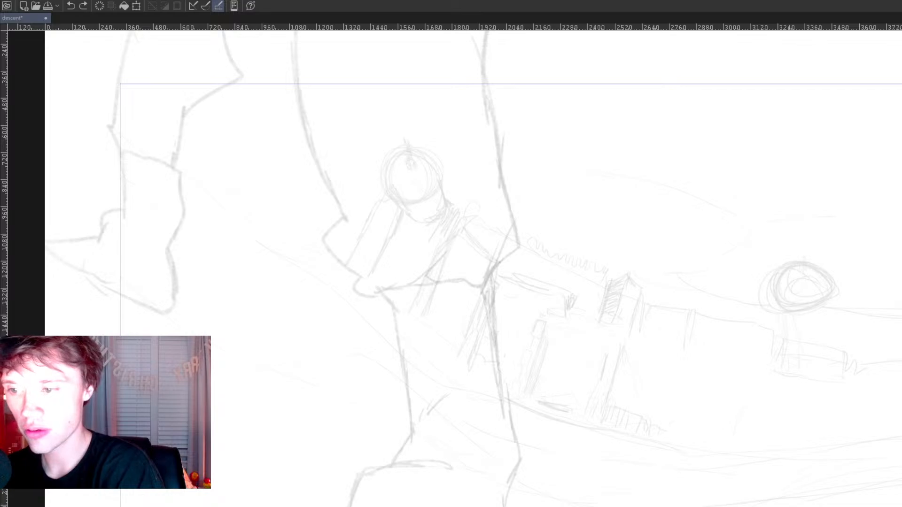
mouse_move(296, 61)
mouse_down()
mouse_move(305, 118)
mouse_move(347, 222)
mouse_up()
key(ctrl+z)
drag(297, 63, 347, 222)
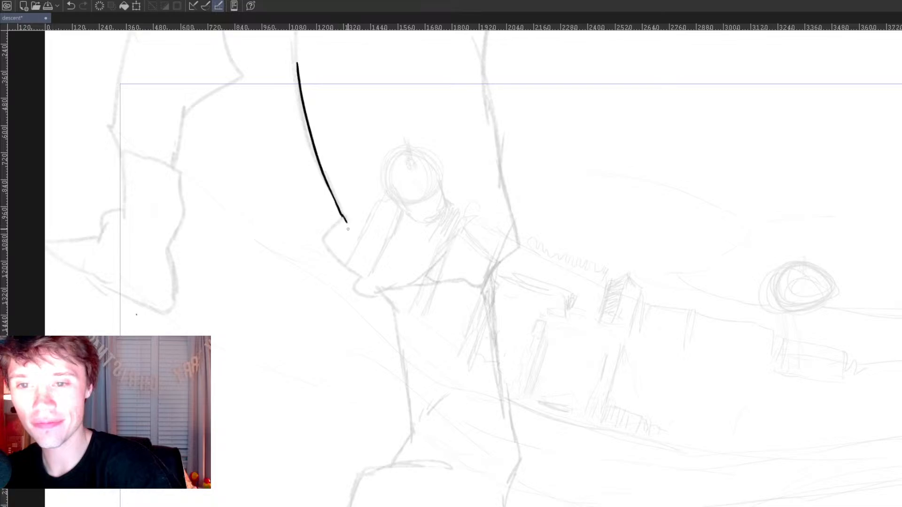
key(ctrl+z)
key(ctrl+z)
key(ctrl+z)
Step: Ink the near trouser leg's outline with a rounded top, a curved hem and a folded front cuff
mouse_move(296, 56)
mouse_down()
mouse_move(351, 221)
mouse_move(337, 253)
mouse_move(378, 295)
mouse_move(371, 274)
mouse_move(392, 292)
mouse_move(518, 255)
mouse_move(491, 36)
mouse_up()
drag(509, 141, 526, 271)
mouse_move(510, 171)
mouse_down()
mouse_move(462, 130)
mouse_move(295, 153)
mouse_move(315, 190)
mouse_up()
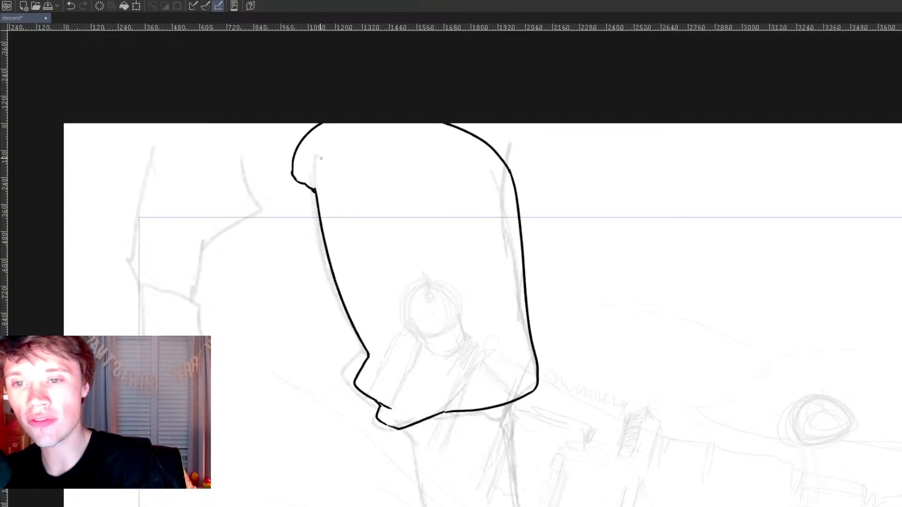
mouse_move(500, 335)
mouse_down()
mouse_move(521, 332)
mouse_move(510, 314)
mouse_move(491, 318)
mouse_move(492, 294)
mouse_up()
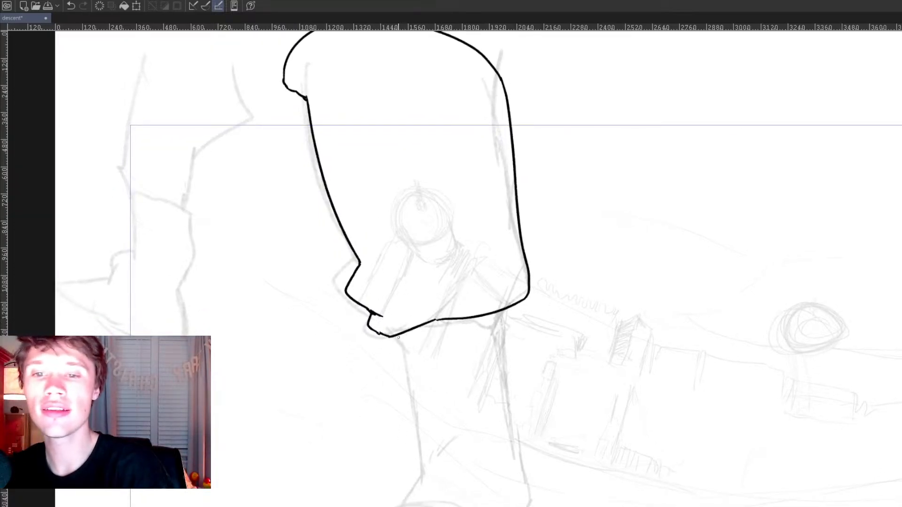
Step: Ink the front of the near boot's shaft from the trouser hem down around the toe to the sole
key(ctrl+z)
drag(398, 336, 420, 436)
drag(478, 425, 465, 348)
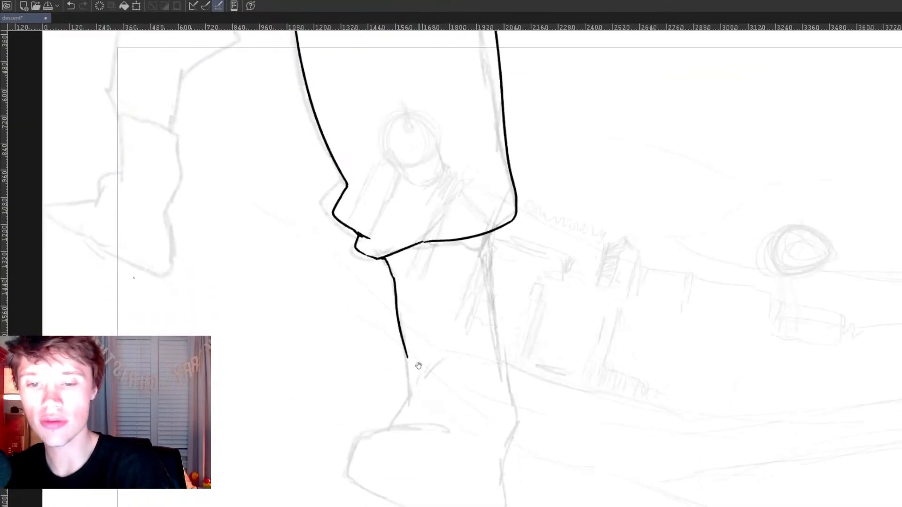
mouse_move(408, 358)
mouse_down()
mouse_move(410, 394)
mouse_move(394, 427)
mouse_up()
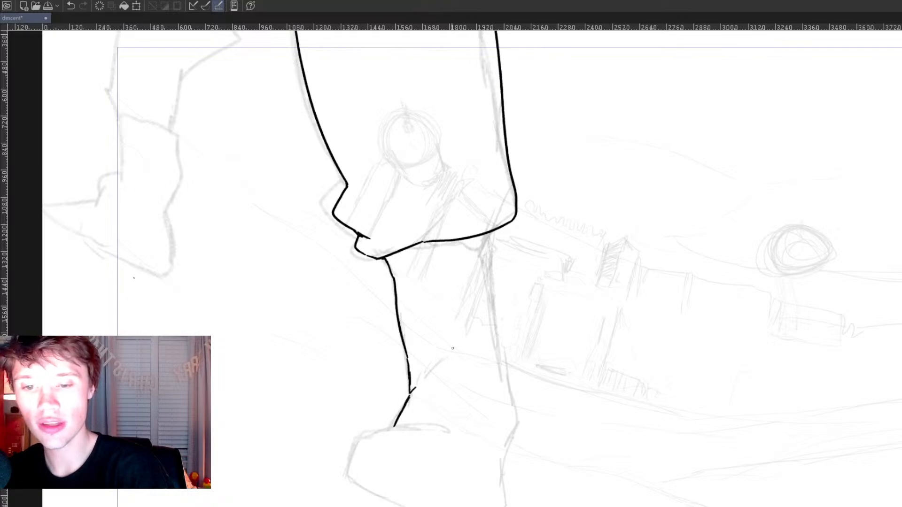
mouse_move(395, 427)
mouse_down()
mouse_move(372, 434)
mouse_move(351, 470)
mouse_move(359, 488)
mouse_move(463, 506)
mouse_up()
key(ctrl+z)
mouse_move(350, 471)
mouse_down()
mouse_move(367, 490)
mouse_move(414, 506)
mouse_up()
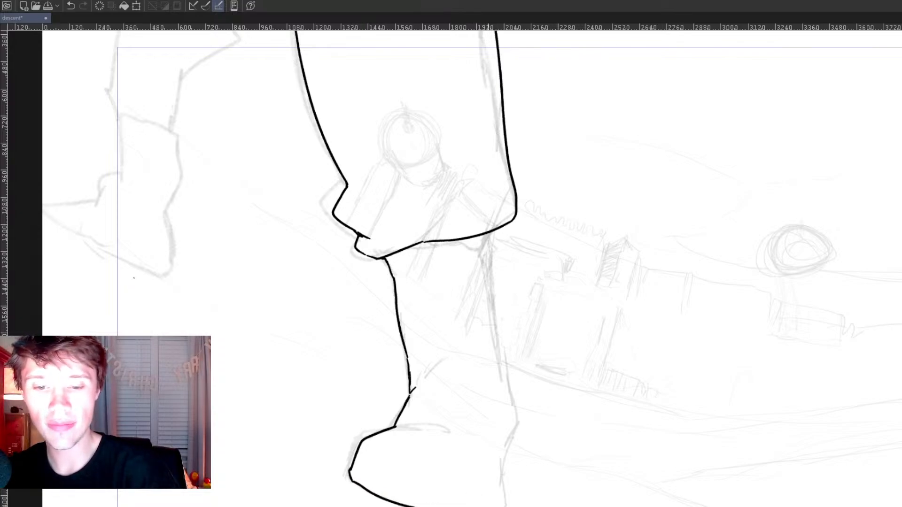
Step: Ink the near boot's heel and the back of its shaft up to the trouser hem
drag(501, 505, 503, 477)
mouse_move(490, 447)
mouse_down()
mouse_move(504, 486)
mouse_move(517, 419)
mouse_move(501, 382)
mouse_move(490, 274)
mouse_up()
key(ctrl+z)
drag(489, 235, 517, 435)
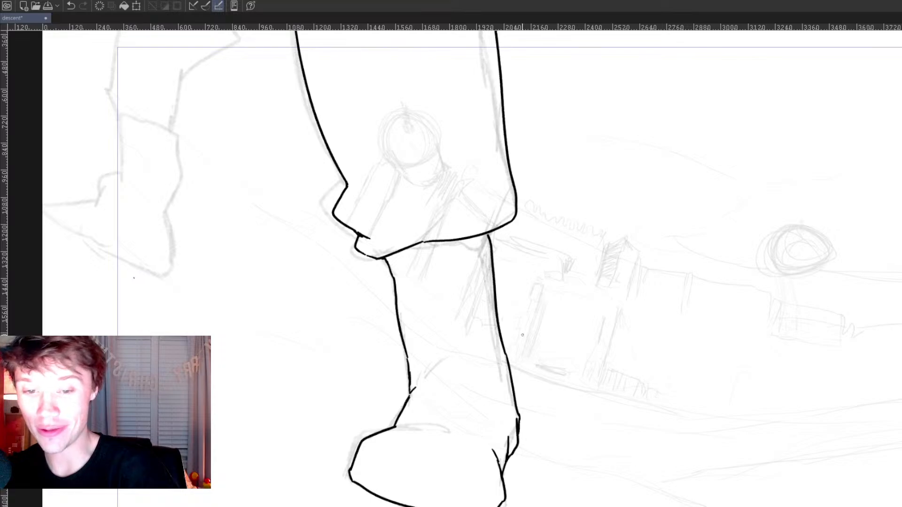
Step: Add short crease lines across the near boot's ankle and a curved fold on the trouser leg
mouse_move(431, 366)
mouse_down()
mouse_move(440, 358)
mouse_move(478, 365)
mouse_up()
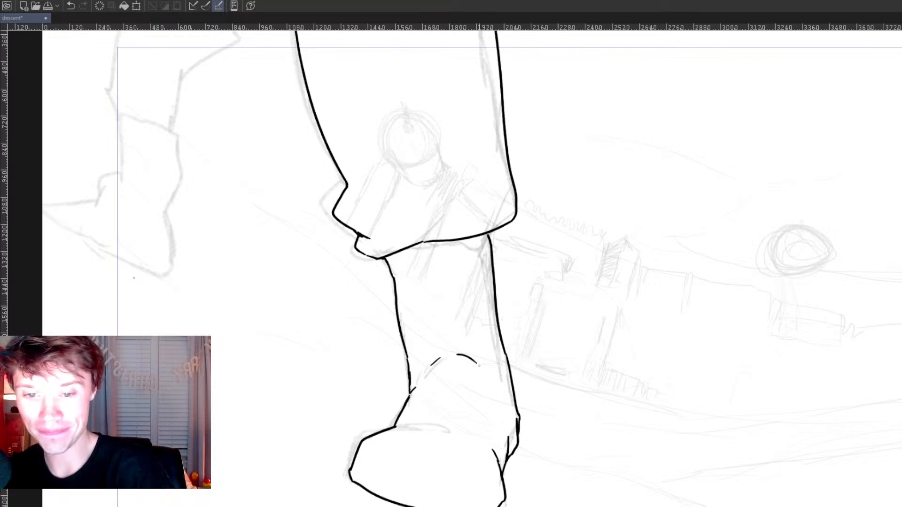
mouse_move(535, 402)
mouse_down()
mouse_move(586, 415)
mouse_move(595, 439)
mouse_up()
drag(455, 464, 495, 459)
key(ctrl+z)
key(ctrl+z)
mouse_move(528, 271)
mouse_down()
mouse_move(534, 382)
mouse_move(521, 431)
mouse_up()
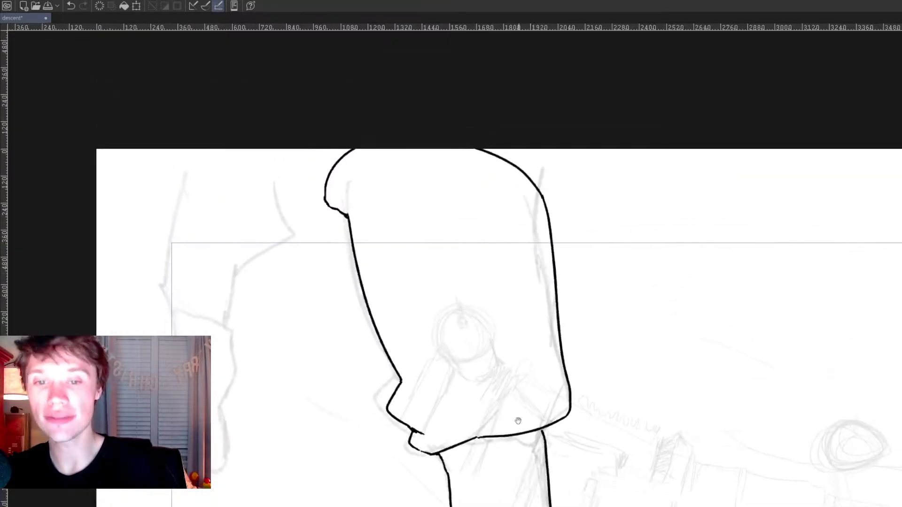
drag(472, 346, 426, 371)
Step: Ink the far trouser leg's outline with a rounded top, bent knee and hem, and start its boot
drag(342, 363, 507, 370)
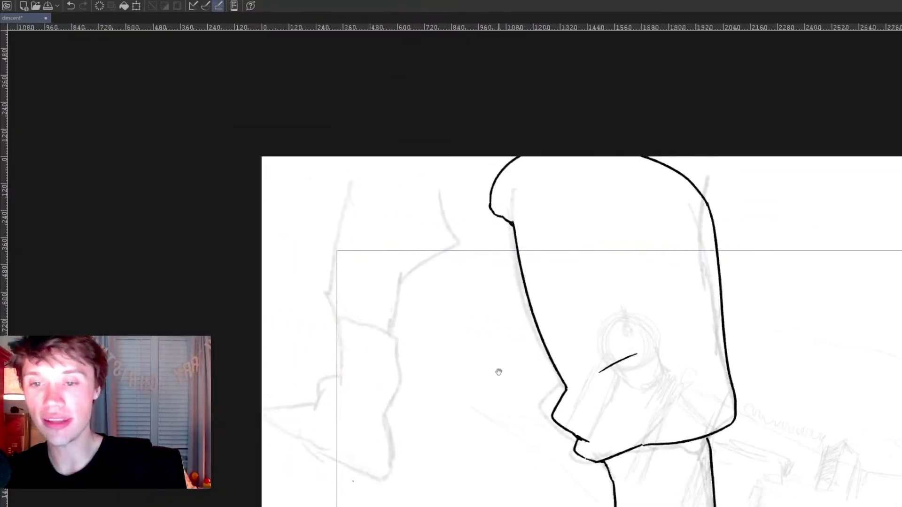
drag(442, 195, 440, 260)
key(ctrl+z)
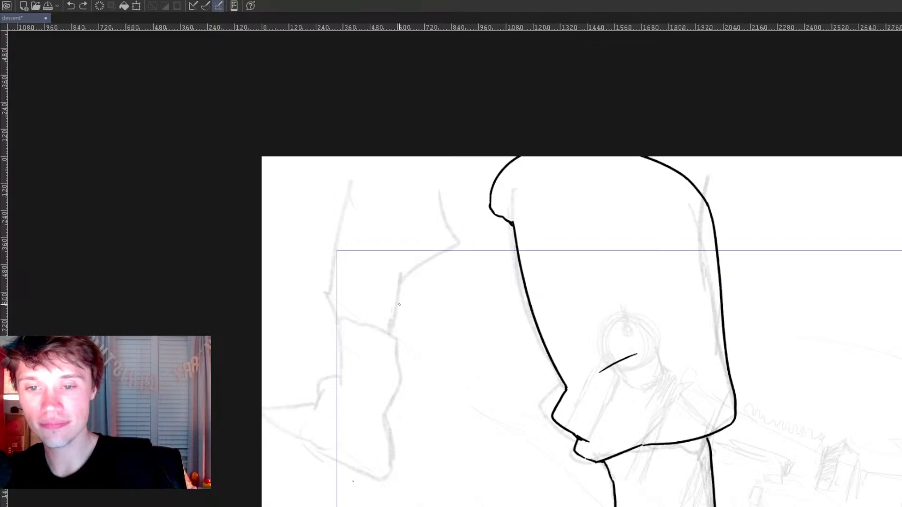
mouse_move(394, 336)
mouse_down()
mouse_move(400, 265)
mouse_move(402, 279)
mouse_move(443, 248)
mouse_move(439, 210)
mouse_move(383, 188)
mouse_move(333, 224)
mouse_move(384, 332)
mouse_move(376, 334)
mouse_move(398, 321)
mouse_move(390, 334)
mouse_move(402, 332)
mouse_move(385, 421)
mouse_up()
key(ctrl+z)
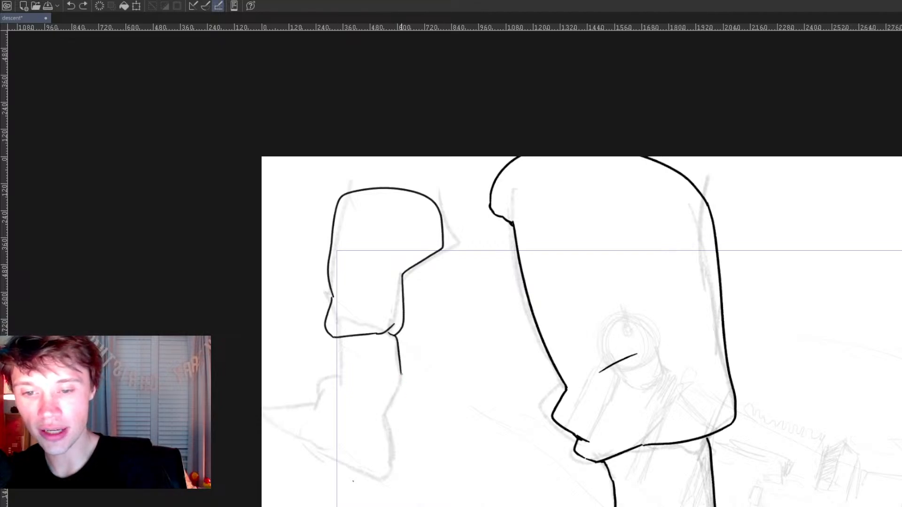
Step: Ink the far boot's outline from the shaft around the heel, sole and raised toe
drag(401, 373, 385, 478)
drag(326, 450, 386, 478)
mouse_move(327, 450)
mouse_down()
mouse_move(311, 438)
mouse_move(314, 409)
mouse_move(349, 370)
mouse_move(345, 353)
mouse_move(332, 381)
mouse_move(347, 357)
mouse_up()
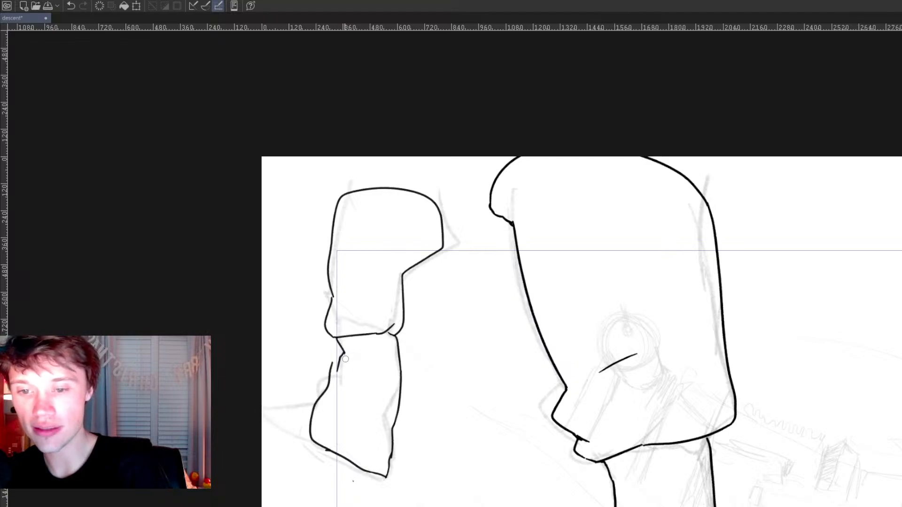
Step: Add short crease lines at the far leg's ankle and knee, and shorten the knee crease
drag(336, 367, 330, 372)
drag(453, 383, 453, 396)
drag(575, 423, 561, 386)
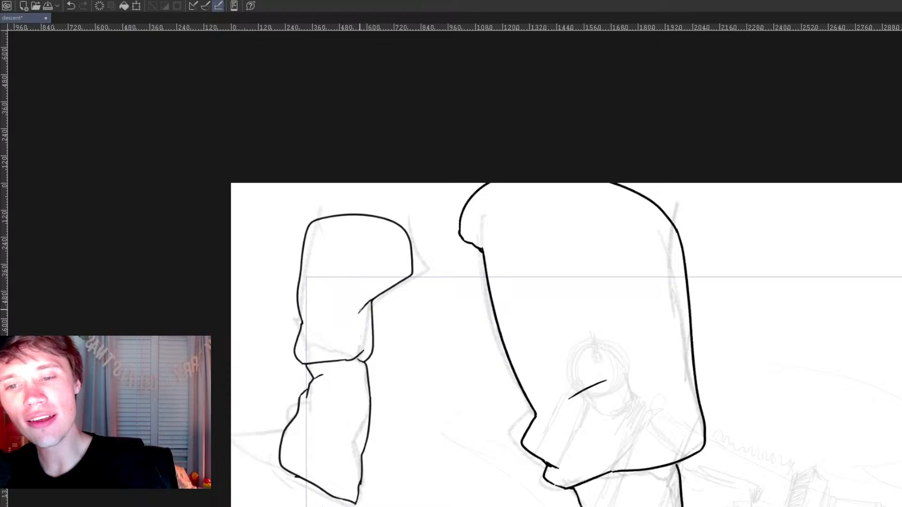
mouse_move(479, 386)
mouse_down()
mouse_move(473, 362)
mouse_move(497, 388)
mouse_up()
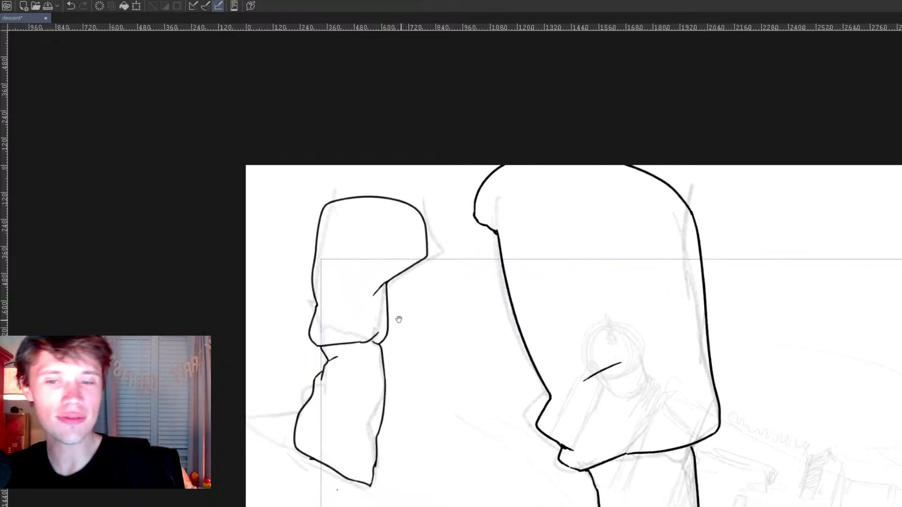
drag(371, 302, 375, 293)
key(p)
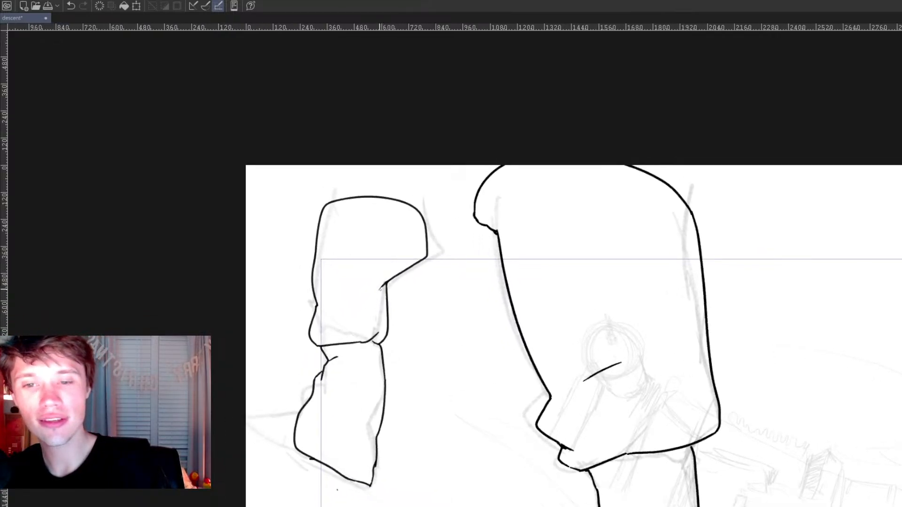
Step: Look over both inked legs together against the rough sketch and undo the stray mark
drag(706, 374, 697, 311)
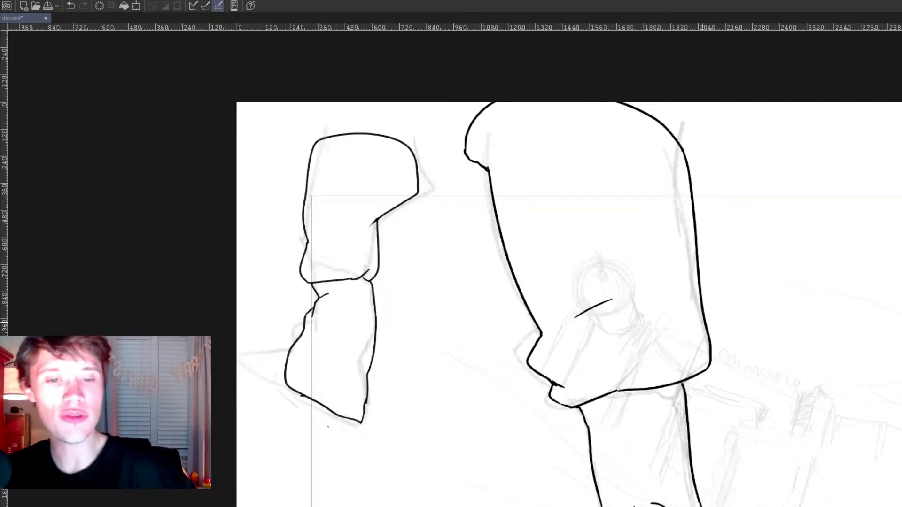
scroll(725, 303, down, 1)
scroll(726, 302, down, 3)
scroll(725, 303, up, 1)
drag(647, 275, 658, 273)
key(ctrl+z)
scroll(725, 302, up, 1)
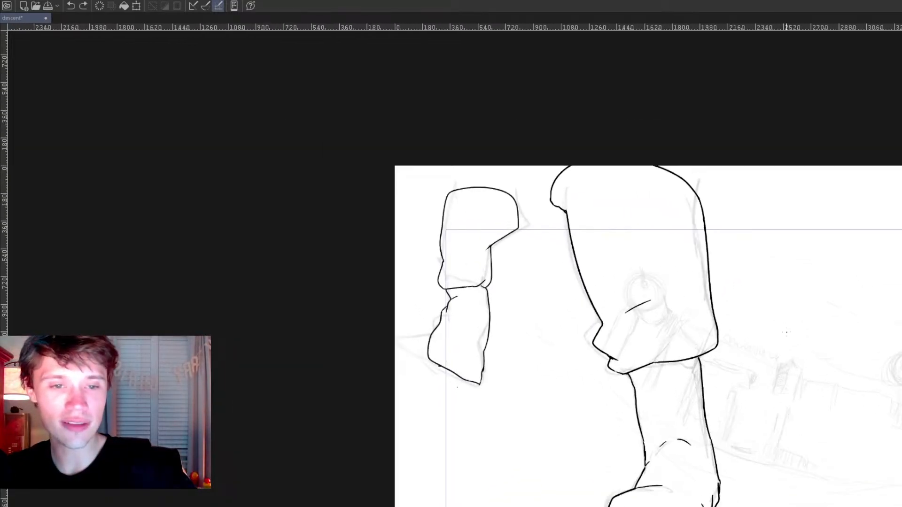
drag(748, 353, 670, 301)
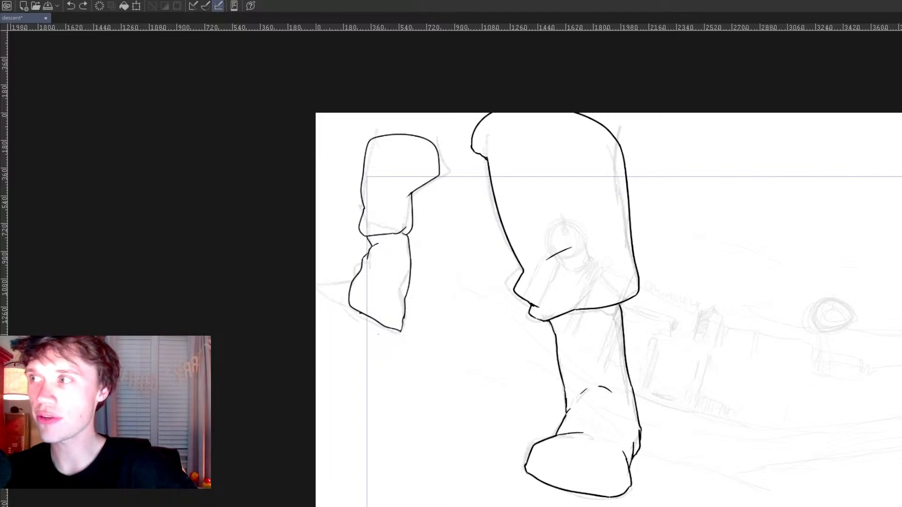
Step: Add a blank inking cel and advance to the rough pose with one leg raised and the other standing
key(Right)
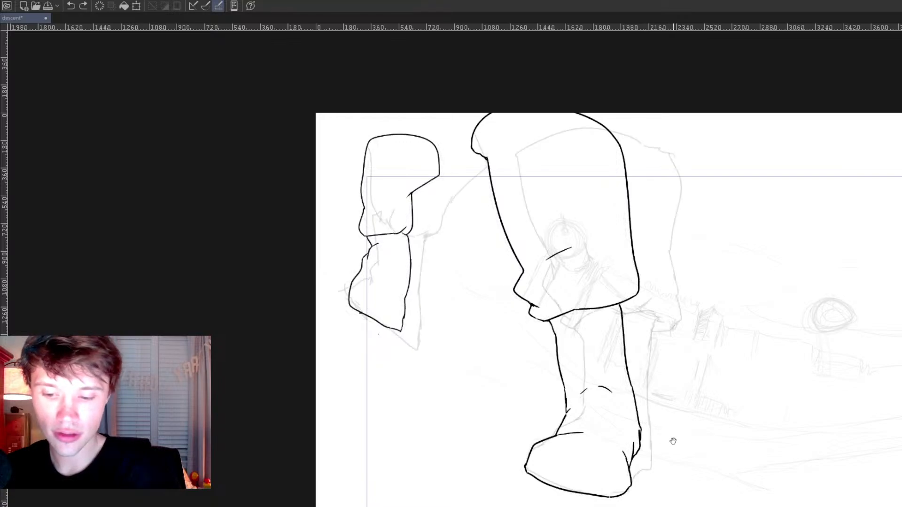
key(ctrl+shift+n)
drag(692, 421, 637, 396)
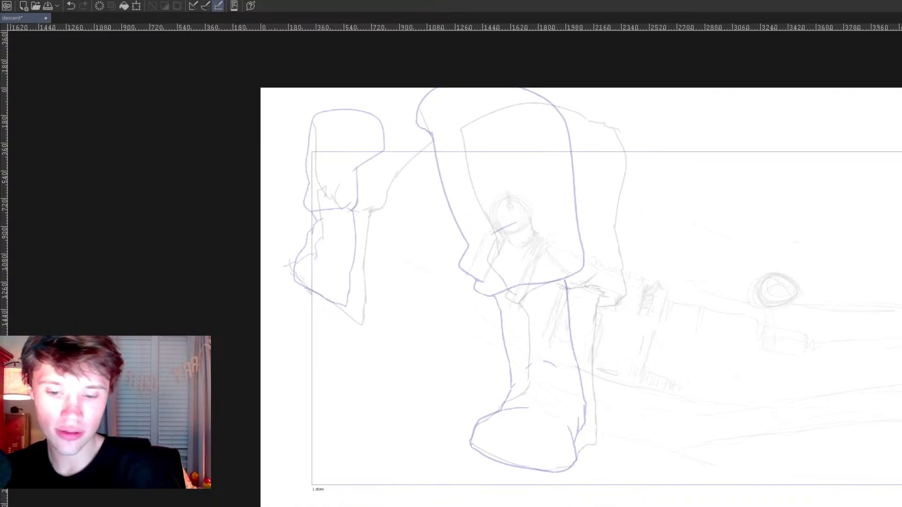
key(Right)
key(Right)
key(Left)
key(Right)
drag(678, 370, 624, 388)
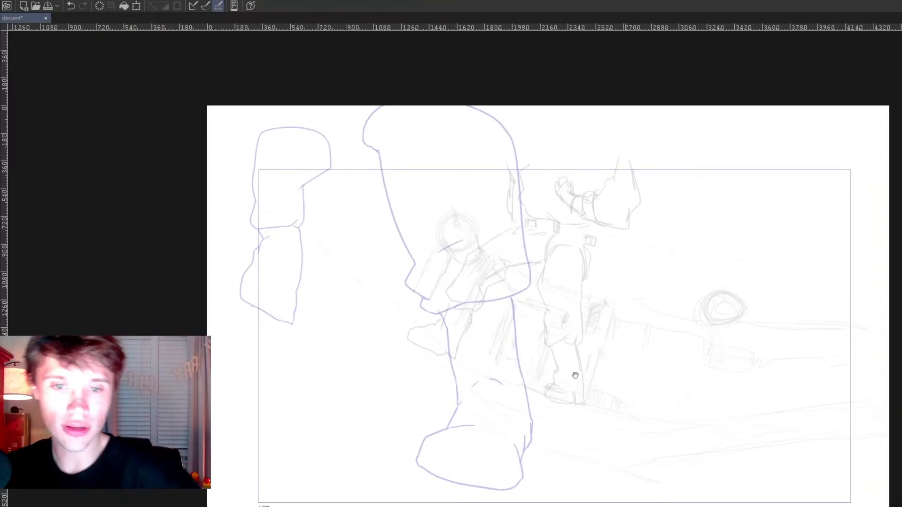
scroll(575, 376, up, 2)
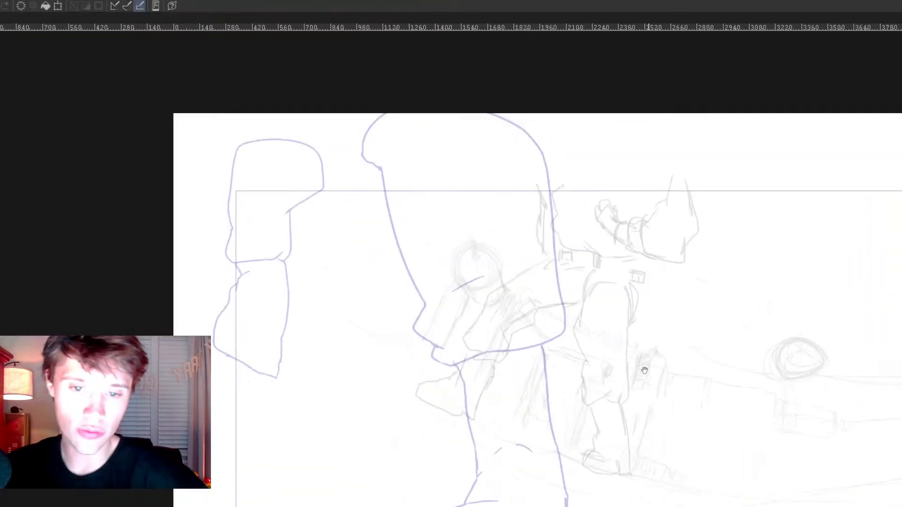
scroll(619, 348, up, 5)
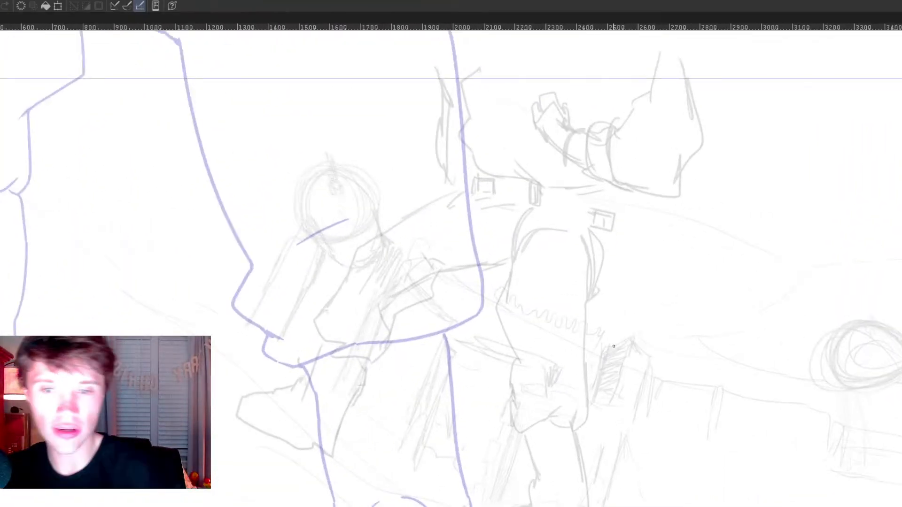
Step: Ink the standing leg's front edge below mid-thigh and the baggy trouser hem
mouse_move(507, 305)
mouse_down()
mouse_move(520, 407)
mouse_move(536, 395)
mouse_move(518, 414)
mouse_up()
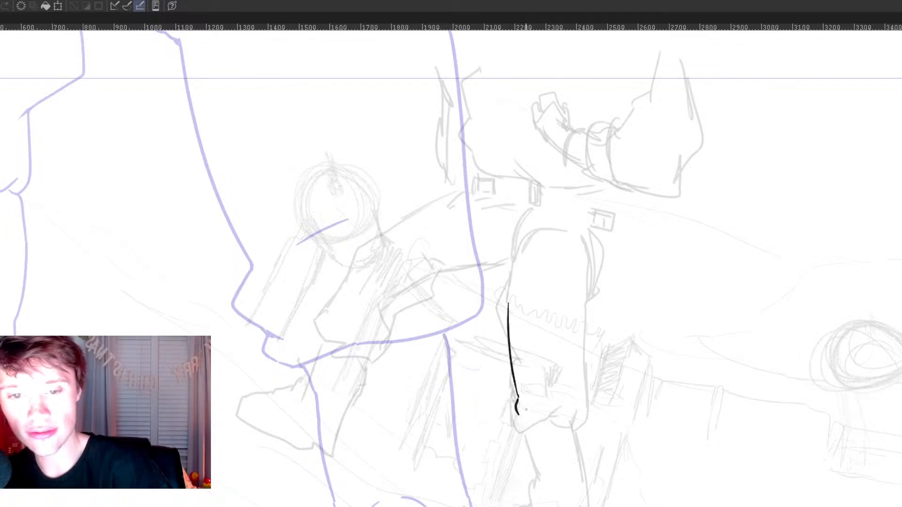
key(ctrl+z)
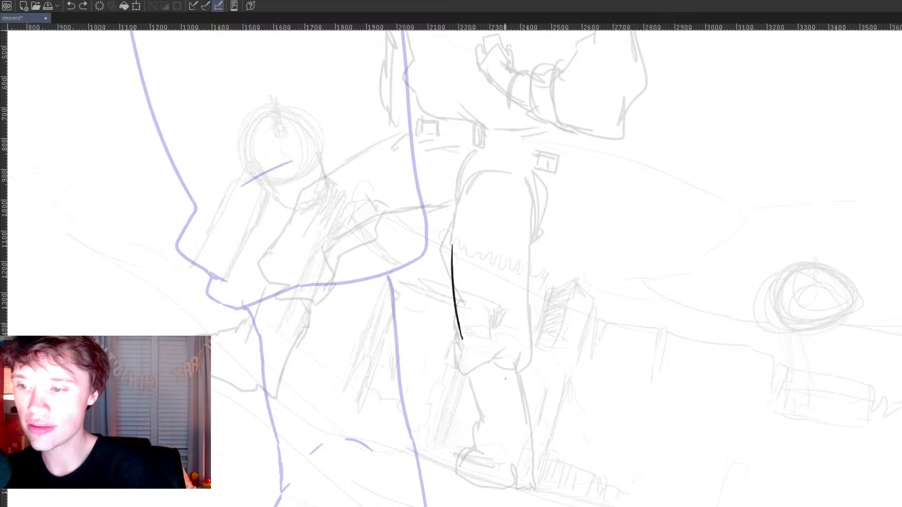
key(Tab)
key(ctrl+z)
drag(503, 312, 517, 415)
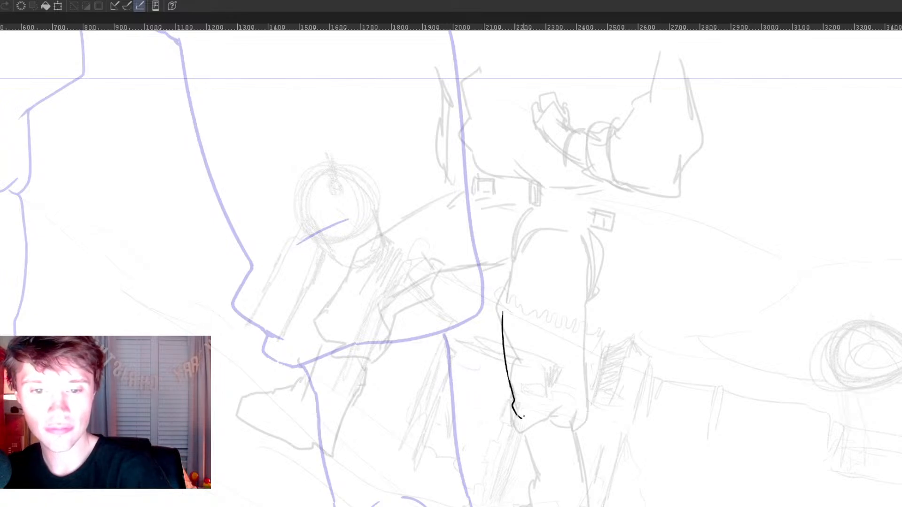
mouse_move(517, 417)
mouse_down()
mouse_move(520, 432)
mouse_move(580, 424)
mouse_move(584, 396)
mouse_up()
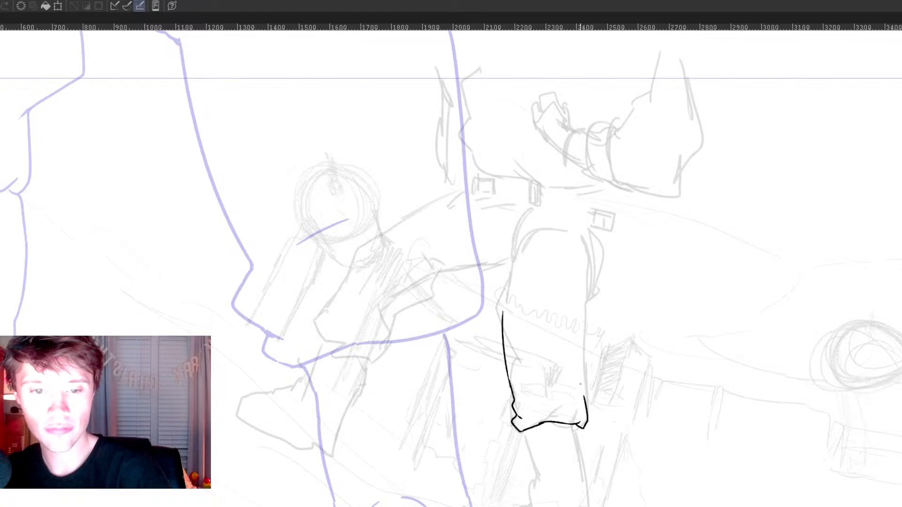
Step: Ink the standing trouser leg's back edge from the hem up to the hip
drag(583, 273, 590, 372)
key(ctrl+z)
drag(584, 276, 574, 382)
key(ctrl+z)
drag(580, 285, 581, 390)
drag(582, 284, 584, 257)
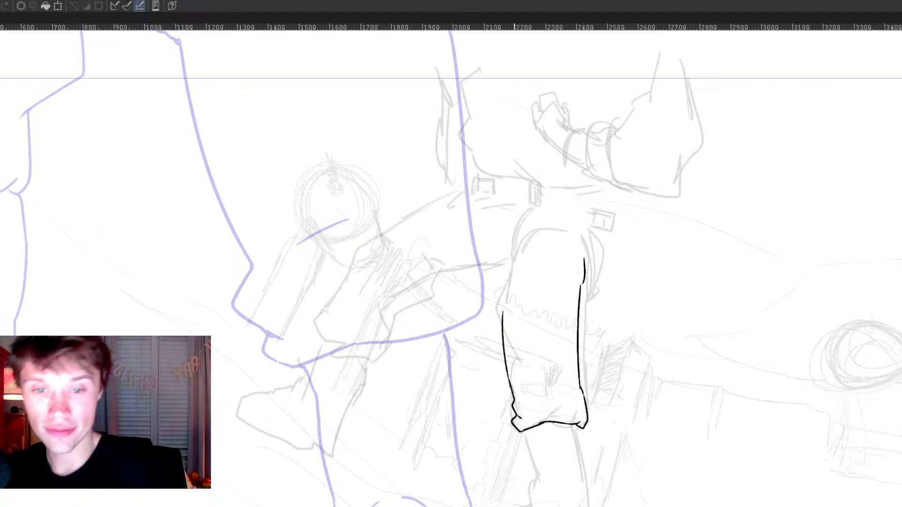
Step: Ink the standing thigh's upper front edge and rounded top, and add short fold lines behind the hip
drag(513, 255, 505, 286)
key(ctrl+z)
drag(515, 250, 502, 316)
drag(515, 250, 530, 234)
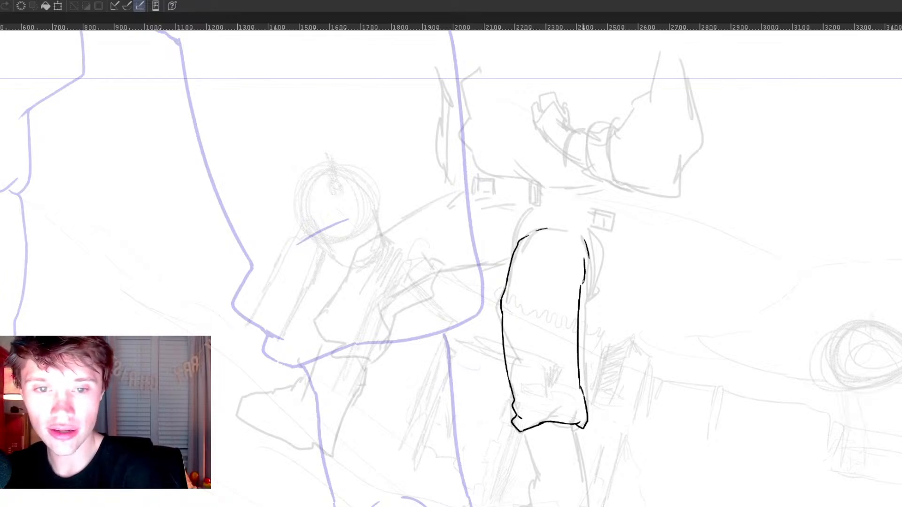
drag(580, 296, 600, 257)
Step: Add the hip fold line and ink the raised leg's underside from the standing thigh around the knee to the cuff
mouse_move(531, 212)
mouse_down()
mouse_move(514, 250)
mouse_move(461, 274)
mouse_move(440, 271)
mouse_move(487, 257)
mouse_move(440, 266)
mouse_move(434, 287)
mouse_up()
drag(493, 333, 588, 386)
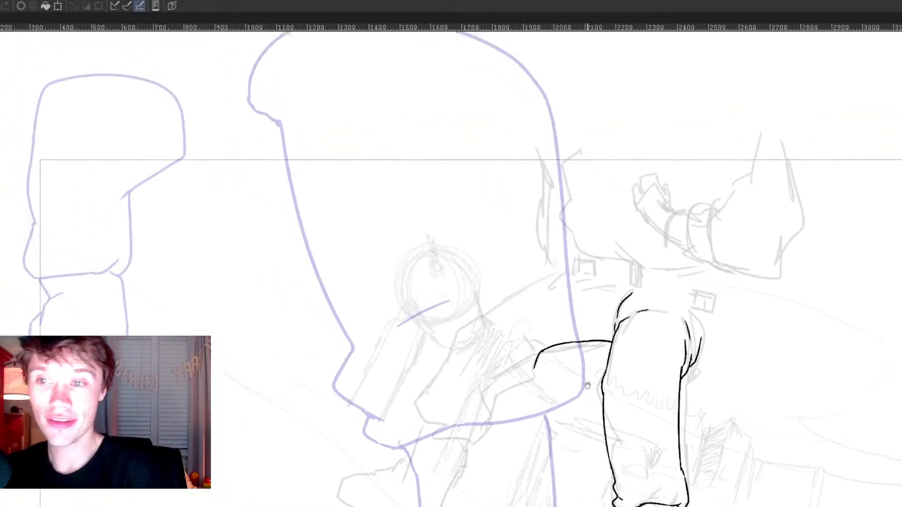
drag(533, 367, 502, 390)
key(ctrl+z)
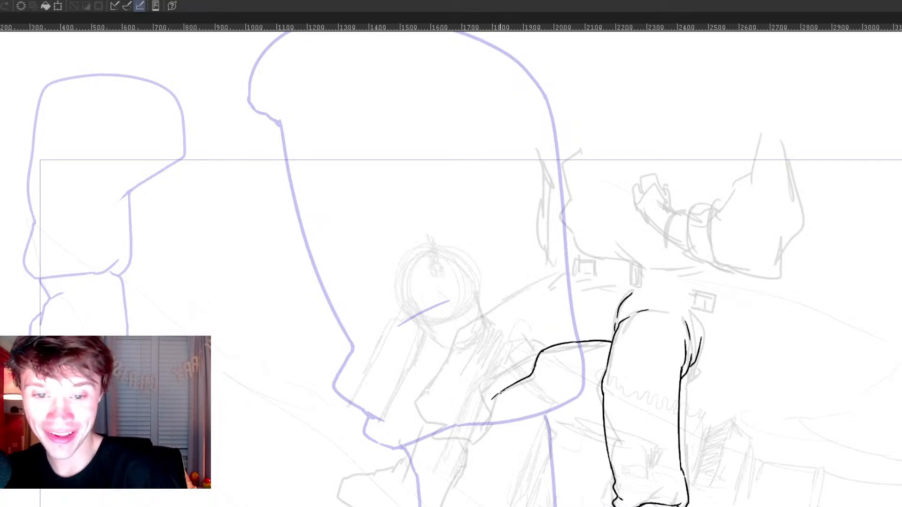
key(ctrl+z)
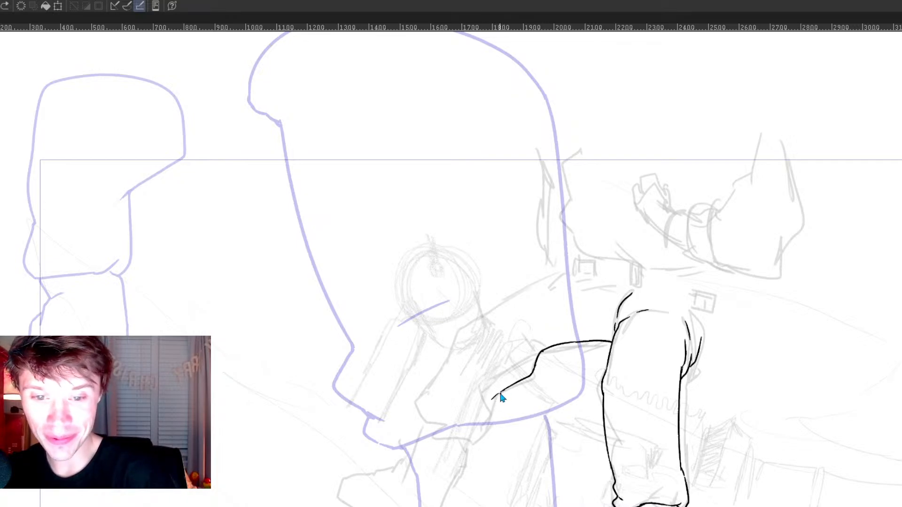
drag(497, 395, 479, 434)
Step: Ink the raised leg's upper contour from the hip over the bent knee down to the cuff
mouse_move(765, 454)
mouse_down()
mouse_move(743, 476)
mouse_move(731, 455)
mouse_up()
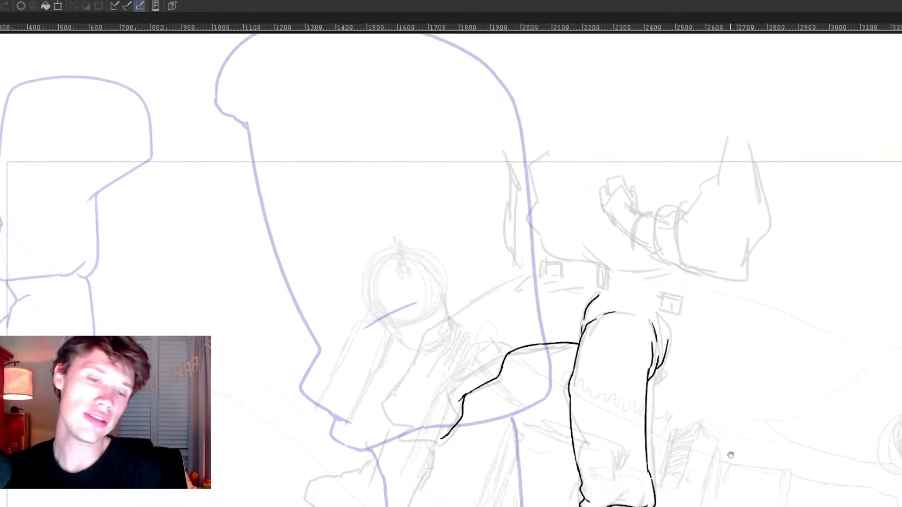
drag(689, 386, 703, 438)
drag(557, 335, 446, 379)
key(ctrl+z)
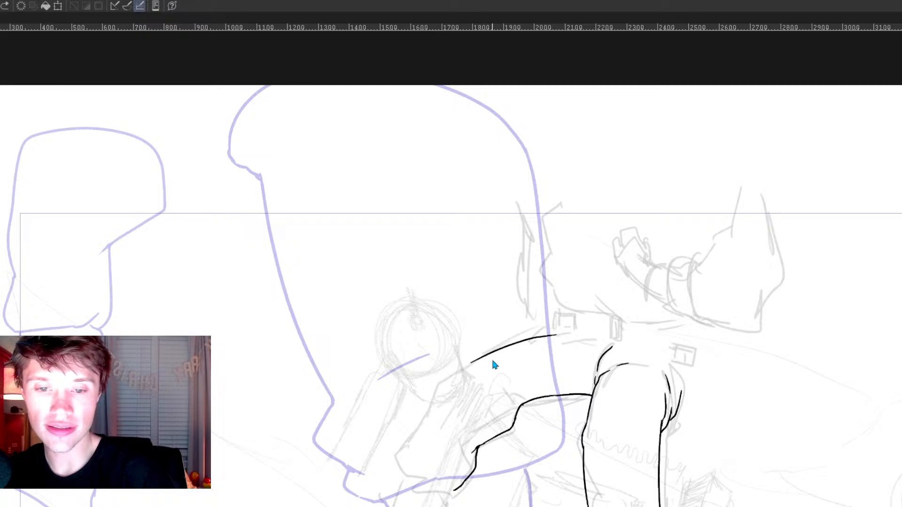
mouse_move(563, 334)
mouse_down()
mouse_move(447, 376)
mouse_move(432, 393)
mouse_move(406, 461)
mouse_move(427, 495)
mouse_move(458, 490)
mouse_up()
Step: Close the raised leg's trouser cuff and ink the back edge of its lower leg
drag(602, 448, 725, 325)
drag(686, 349, 687, 366)
key(e)
mouse_move(544, 387)
mouse_down()
mouse_move(566, 396)
mouse_move(577, 385)
mouse_move(536, 484)
mouse_up()
key(p)
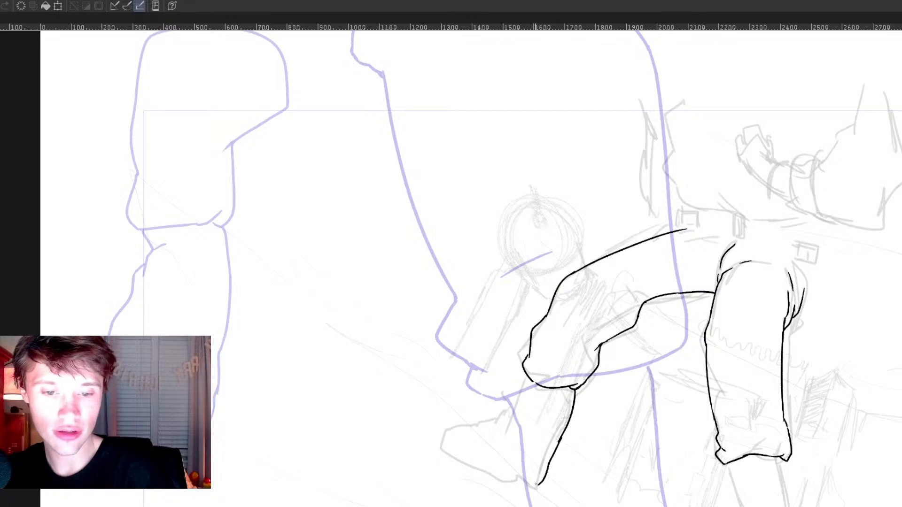
Step: Ink the standing leg's boot from the shin around the toe and sole to the heel and back edge
mouse_move(677, 444)
mouse_down()
mouse_move(658, 415)
mouse_move(628, 401)
mouse_move(582, 334)
mouse_move(536, 316)
mouse_up()
mouse_move(587, 335)
mouse_down()
mouse_move(602, 387)
mouse_move(595, 408)
mouse_up()
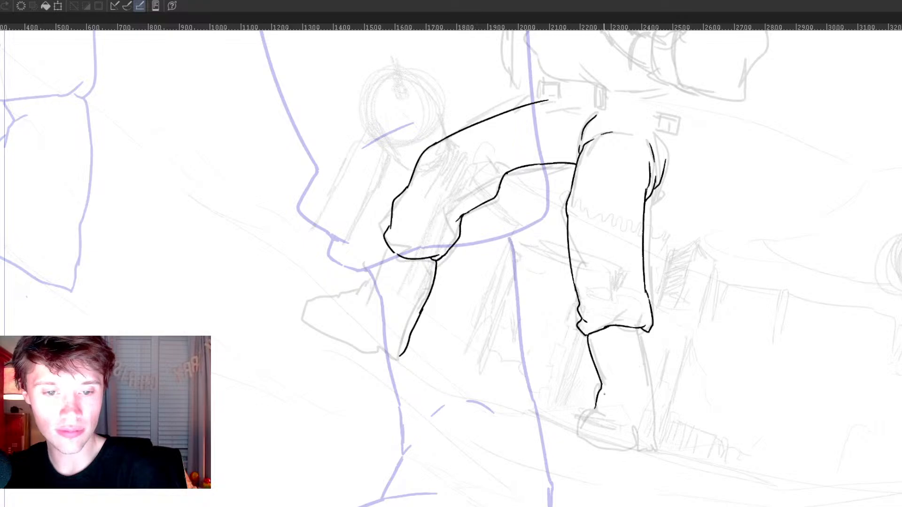
mouse_move(593, 413)
mouse_down()
mouse_move(606, 415)
mouse_move(579, 433)
mouse_move(636, 455)
mouse_up()
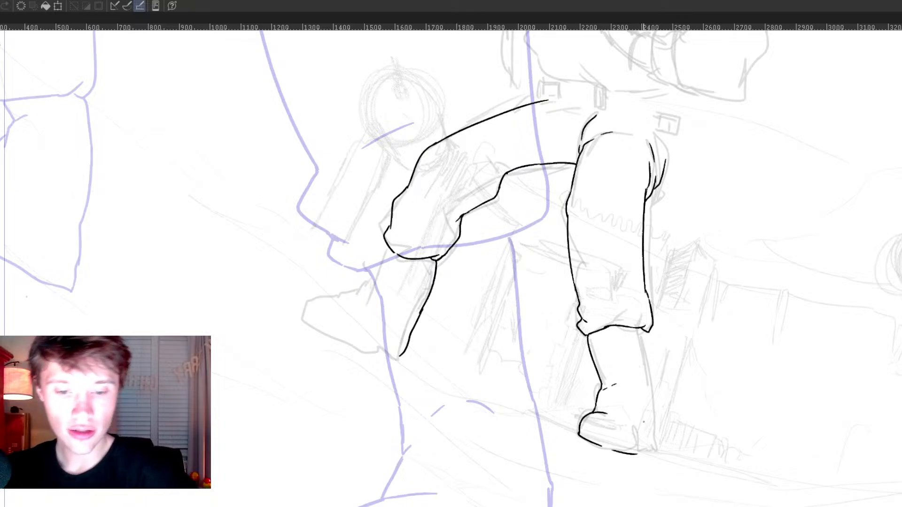
mouse_move(642, 450)
mouse_down()
mouse_move(639, 427)
mouse_move(653, 446)
mouse_move(655, 435)
mouse_move(648, 354)
mouse_up()
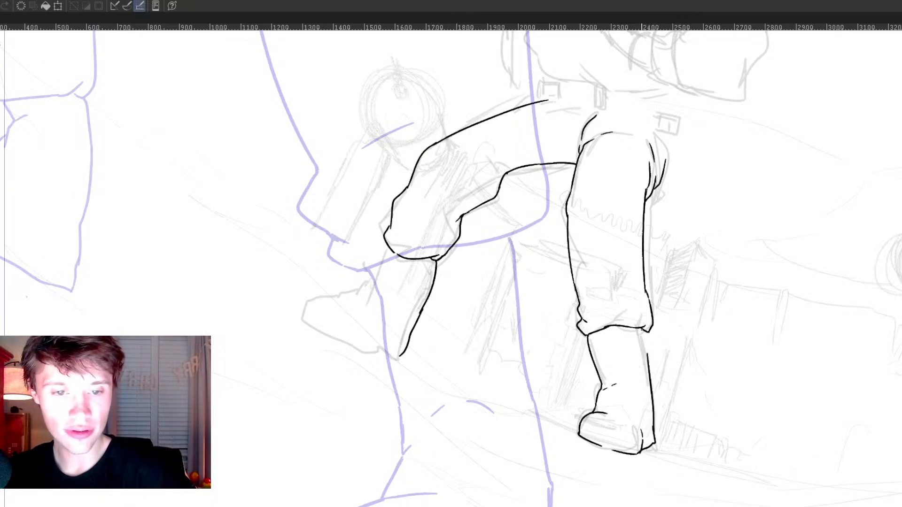
Step: Ink the raised leg's boot with its front shaft, pointed toe, sole and heel, and clean up the heel junction
drag(443, 203, 621, 332)
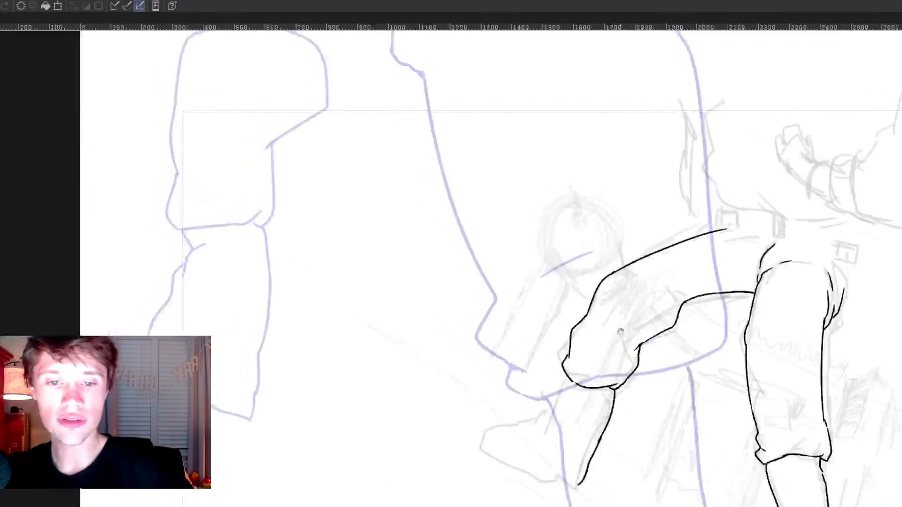
drag(574, 381, 547, 423)
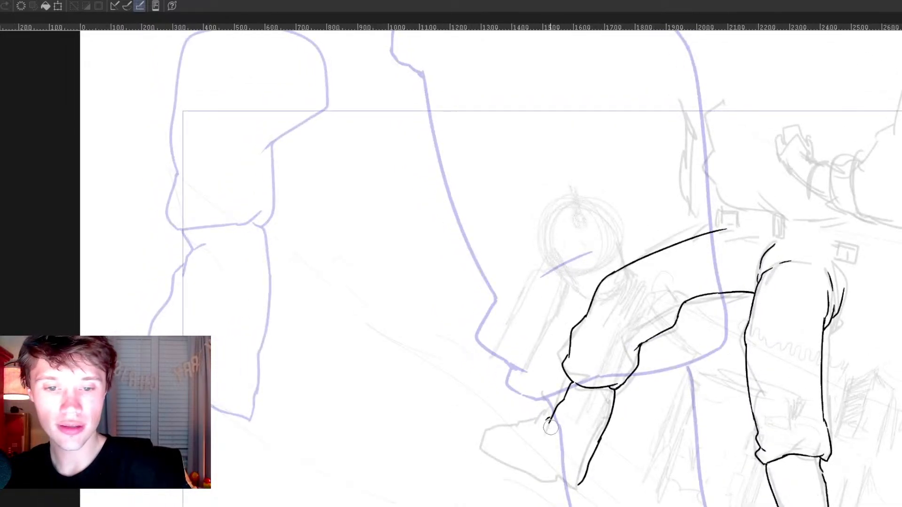
mouse_move(551, 418)
mouse_down()
mouse_move(507, 441)
mouse_move(501, 459)
mouse_move(512, 467)
mouse_up()
key(ctrl+z)
key(ctrl+z)
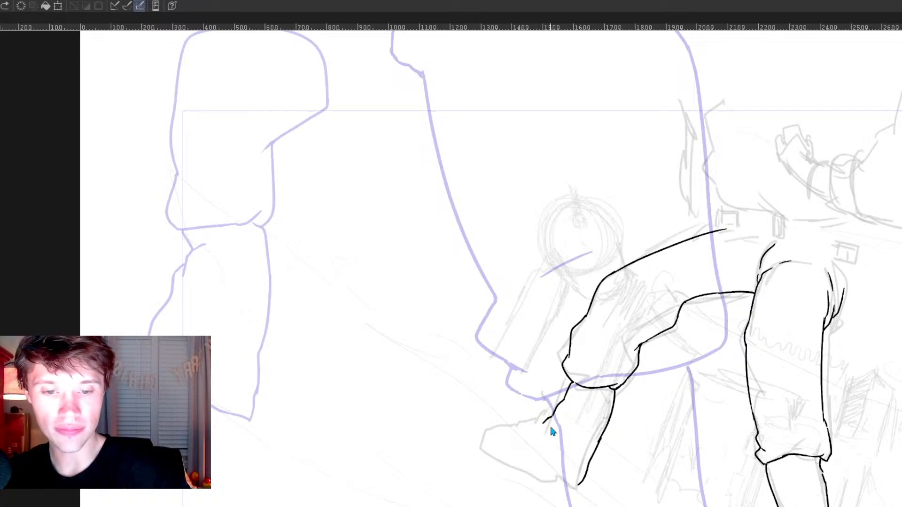
mouse_move(546, 419)
mouse_down()
mouse_move(499, 429)
mouse_move(492, 449)
mouse_up()
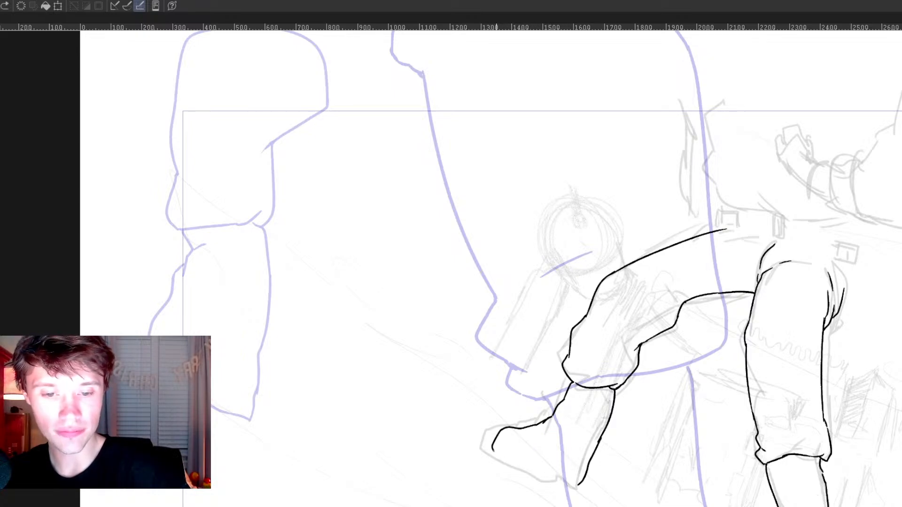
key(ctrl+z)
mouse_move(546, 421)
mouse_down()
mouse_move(495, 444)
mouse_move(546, 477)
mouse_move(569, 469)
mouse_move(583, 485)
mouse_up()
key(ctrl+z)
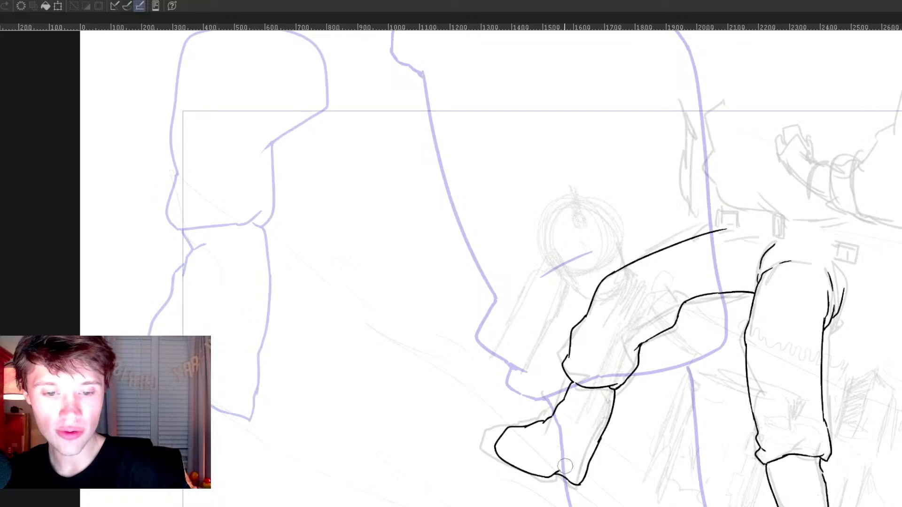
drag(557, 474, 569, 473)
Step: Erase small gaps in the raised thigh's upper and lower outlines near the hip, using a smaller eraser
mouse_move(869, 455)
mouse_down()
mouse_move(815, 389)
mouse_move(805, 453)
mouse_up()
drag(779, 261, 786, 320)
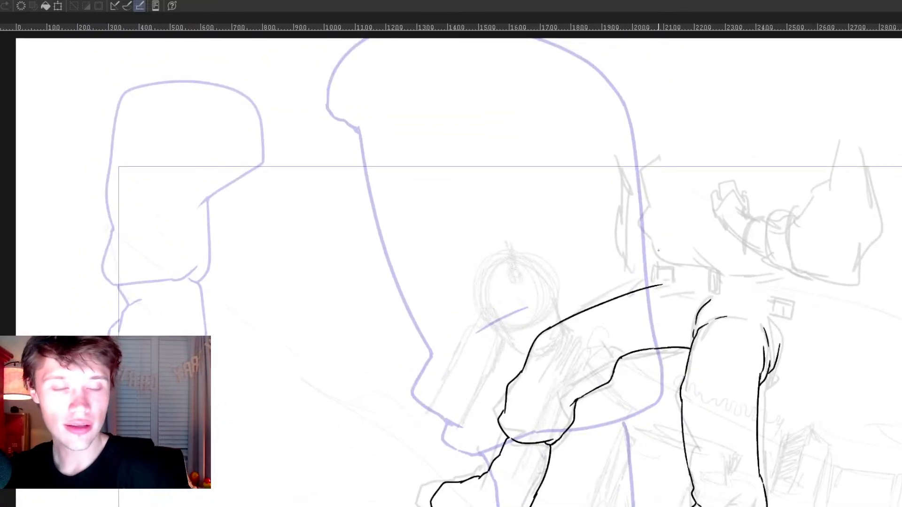
mouse_move(598, 202)
mouse_down()
mouse_move(680, 235)
mouse_move(626, 307)
mouse_up()
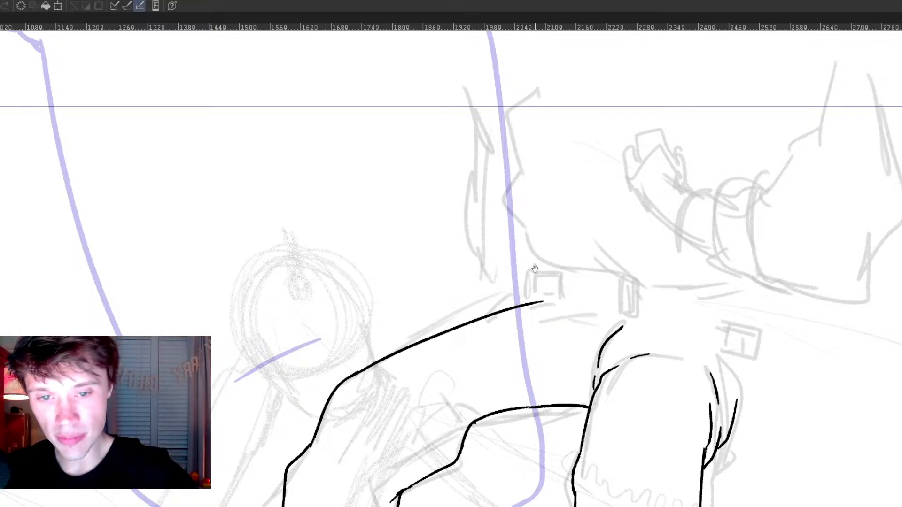
key(bracketleft)
key(bracketleft)
key(bracketleft)
key(bracketleft)
key(bracketleft)
key(bracketleft)
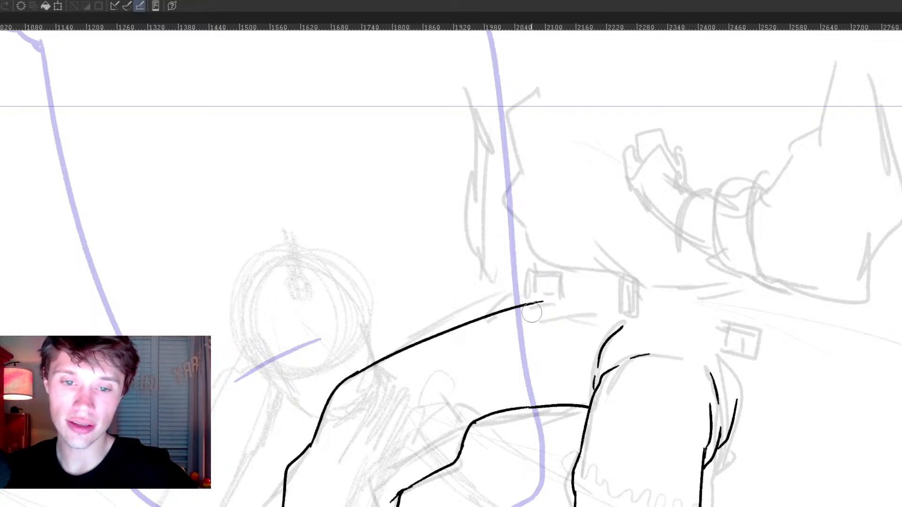
drag(532, 302, 532, 308)
drag(547, 413, 550, 402)
drag(530, 306, 524, 306)
drag(549, 405, 556, 405)
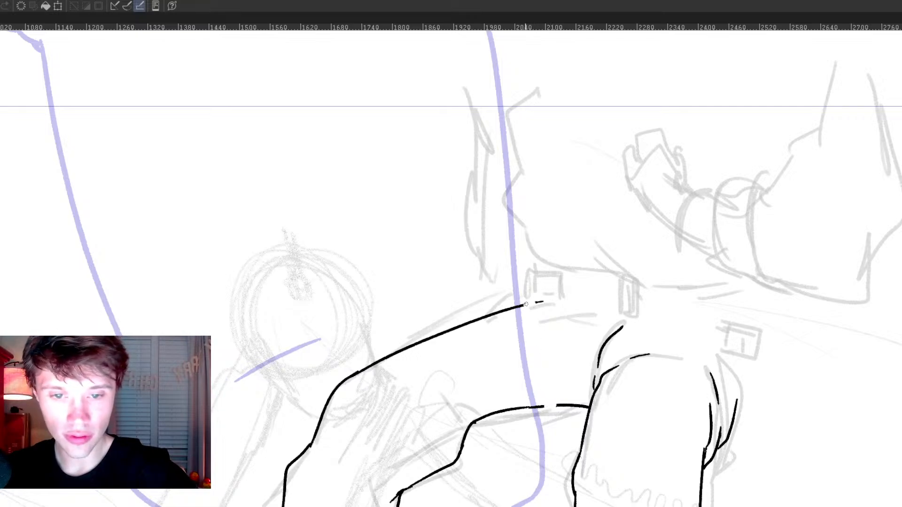
Step: Ink a narrow curved strap around the raised thigh through the gaps in its outline
mouse_move(522, 304)
mouse_down()
mouse_move(539, 312)
mouse_move(548, 434)
mouse_up()
key(ctrl+z)
drag(523, 306, 555, 405)
key(ctrl+z)
drag(533, 303, 555, 404)
key(ctrl+z)
drag(541, 305, 555, 412)
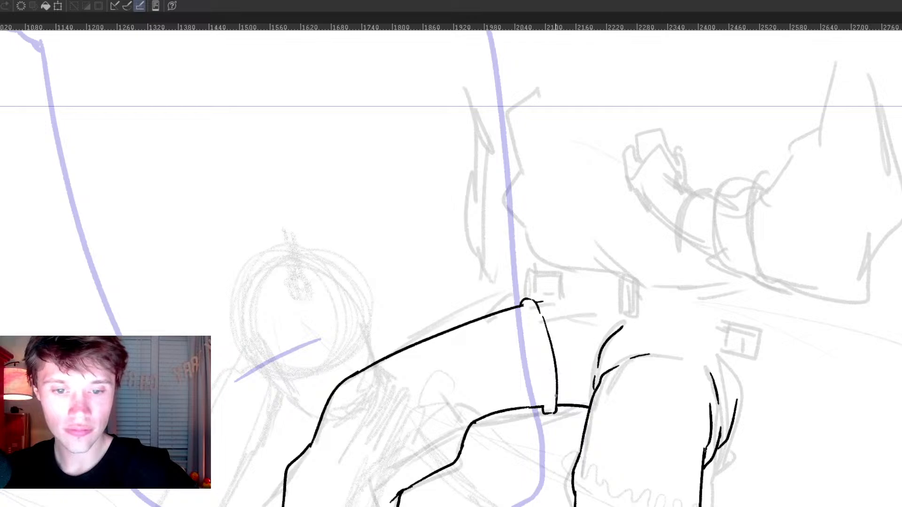
mouse_move(536, 330)
mouse_down()
mouse_move(543, 397)
mouse_move(532, 314)
mouse_move(539, 332)
mouse_up()
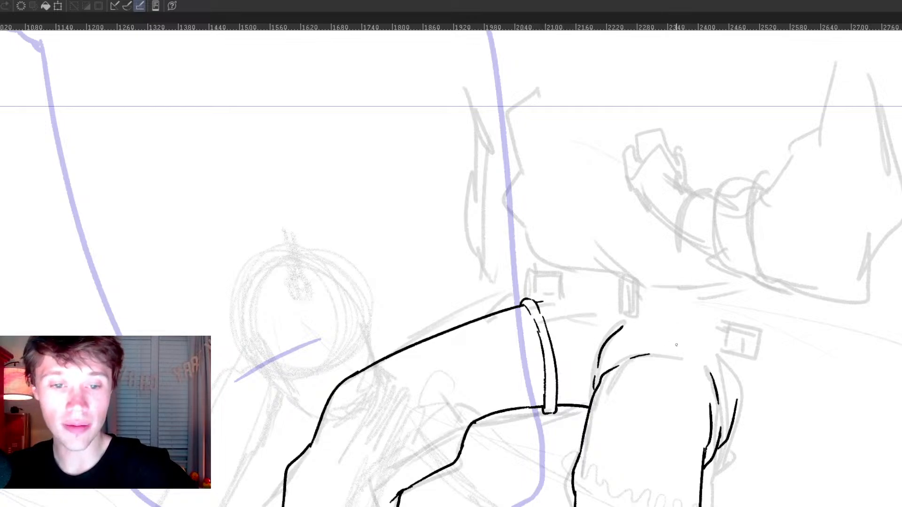
Step: Ink a matching strap arching over the top of the standing thigh with parallel outer and inner curves
mouse_move(602, 372)
mouse_down()
mouse_move(647, 342)
mouse_move(713, 366)
mouse_move(711, 410)
mouse_up()
drag(711, 365, 718, 419)
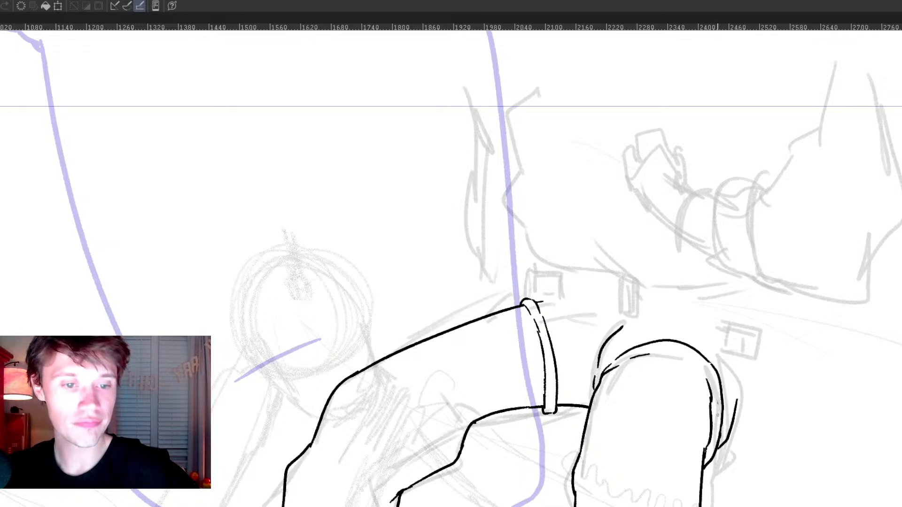
mouse_move(664, 355)
mouse_down()
mouse_move(690, 362)
mouse_move(706, 389)
mouse_up()
key(ctrl+z)
drag(643, 355, 700, 361)
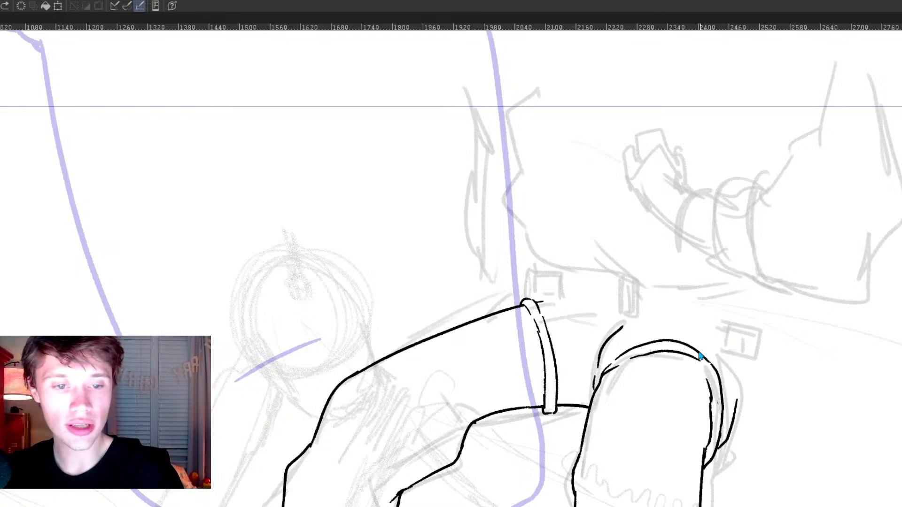
mouse_move(631, 359)
mouse_down()
mouse_move(608, 375)
mouse_move(627, 354)
mouse_move(693, 362)
mouse_up()
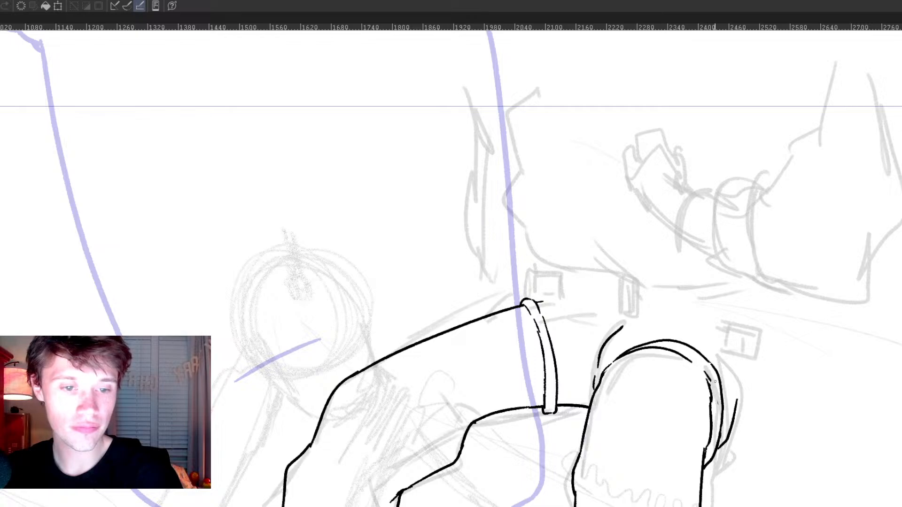
Step: Add short crease lines on the upper part of the standing thigh
drag(771, 456, 763, 448)
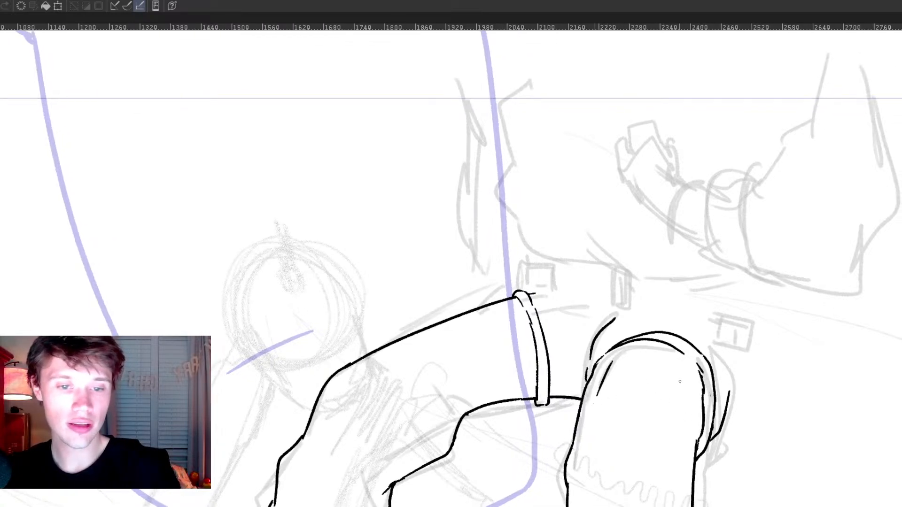
mouse_move(657, 390)
mouse_down()
mouse_move(659, 429)
mouse_move(678, 409)
mouse_move(669, 377)
mouse_move(688, 397)
mouse_up()
key(ctrl+z)
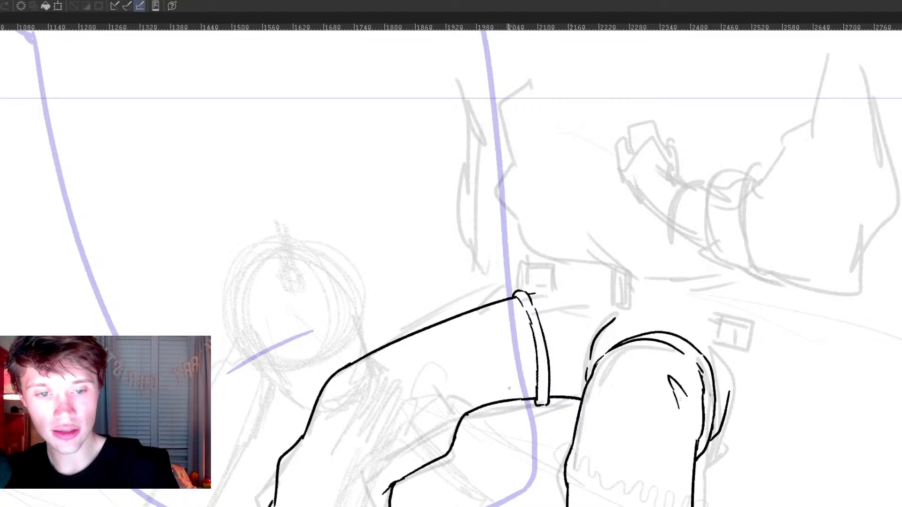
Step: Add short crease marks inside the raised leg near the knee
drag(368, 398, 375, 414)
drag(382, 409, 385, 413)
drag(647, 414, 613, 506)
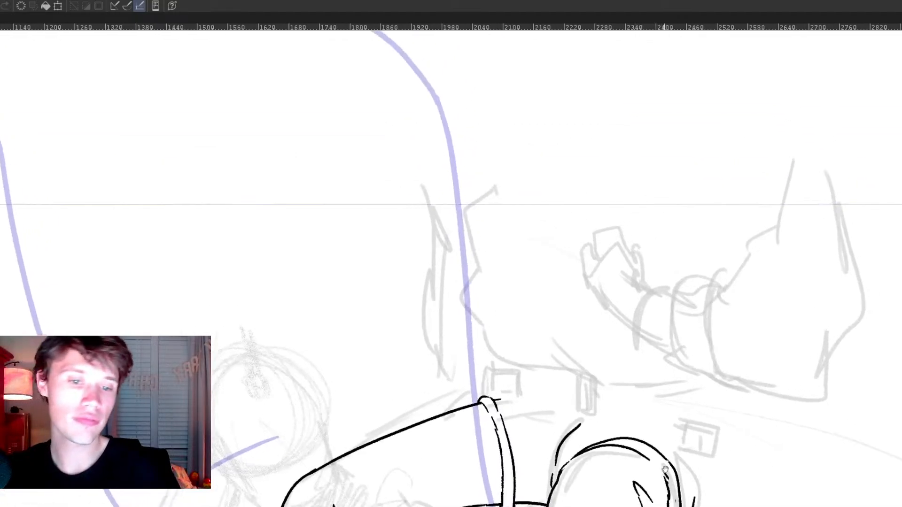
mouse_move(582, 465)
mouse_down()
mouse_move(599, 435)
mouse_move(591, 463)
mouse_up()
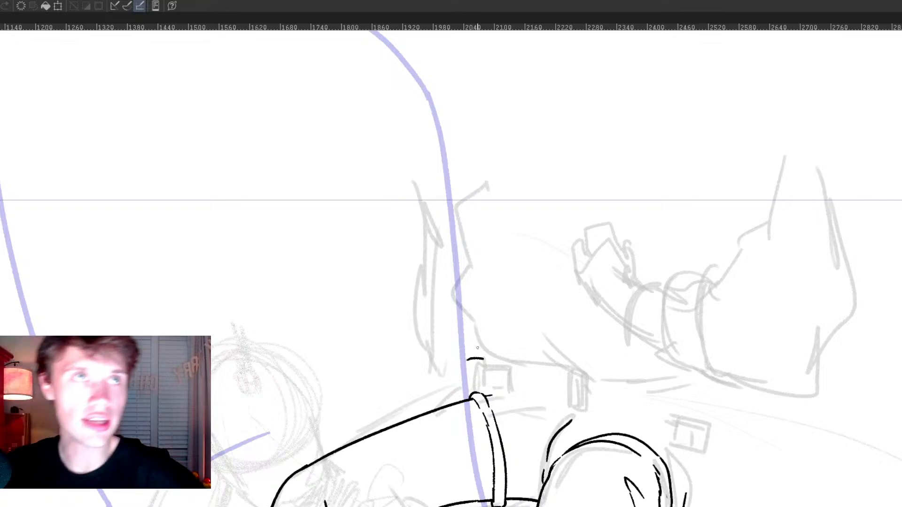
Step: Ink a square belt buckle at the hip above the raised thigh, with a narrow belt running to an upright belt loop
scroll(477, 348, up, 1)
key(ctrl+z)
mouse_move(487, 355)
mouse_down()
mouse_move(462, 387)
mouse_move(506, 388)
mouse_move(474, 384)
mouse_move(519, 371)
mouse_move(541, 373)
mouse_move(541, 383)
mouse_up()
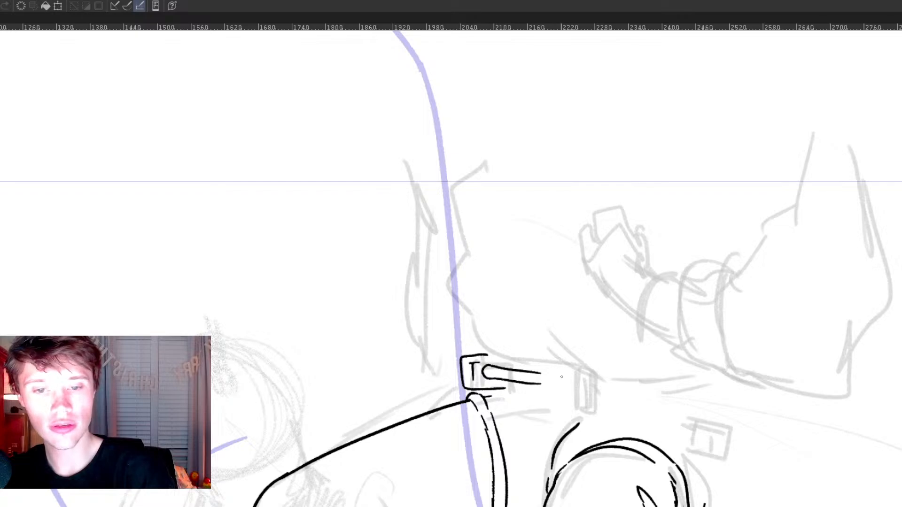
mouse_move(480, 362)
mouse_down()
mouse_move(567, 376)
mouse_move(574, 403)
mouse_up()
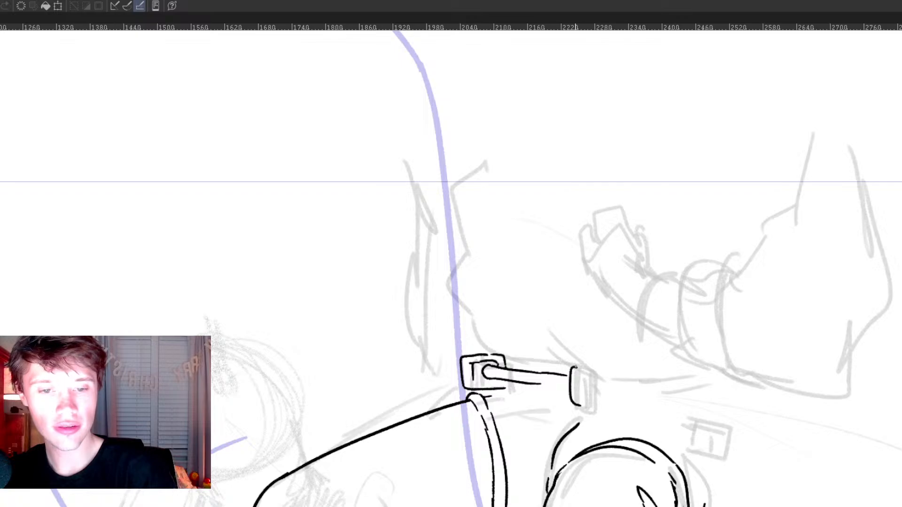
drag(582, 369, 581, 403)
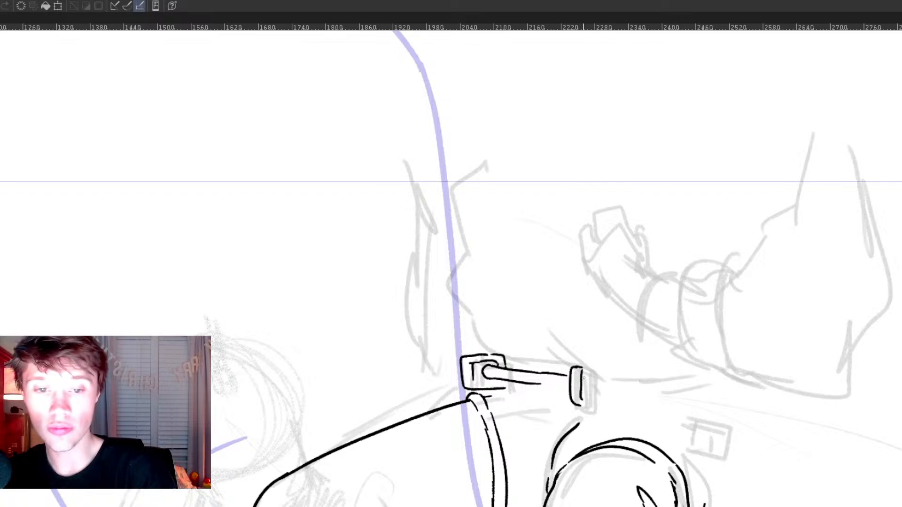
Step: Ink the side of the belt loop and the belt's upper edge curving down over the standing leg's hip
drag(582, 371, 660, 383)
key(ctrl+z)
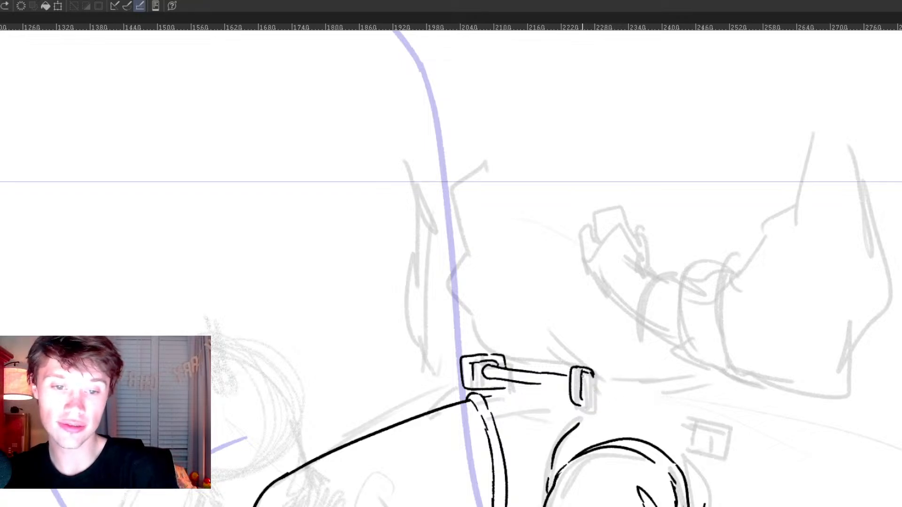
drag(582, 375, 666, 405)
mouse_move(581, 389)
mouse_down()
mouse_move(603, 392)
mouse_move(678, 420)
mouse_up()
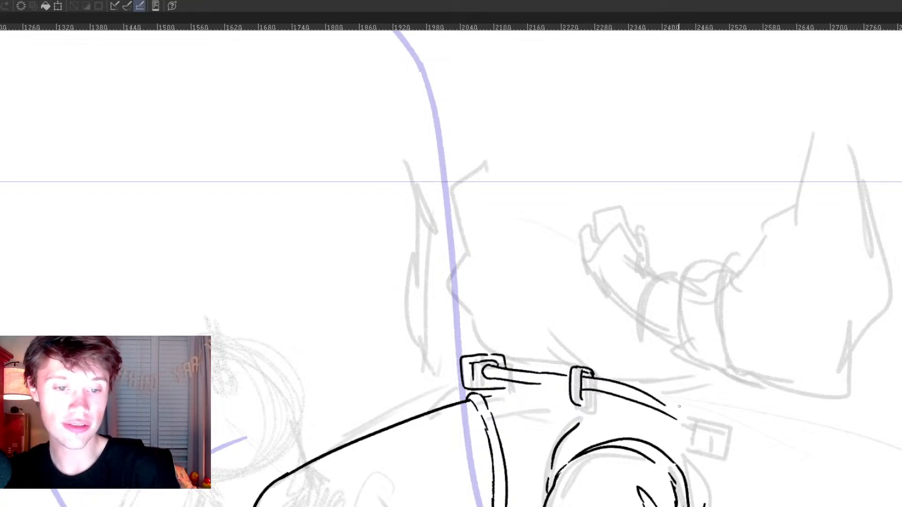
drag(665, 405, 683, 419)
key(ctrl+z)
key(ctrl+z)
key(ctrl+z)
key(ctrl+y)
key(ctrl+z)
key(ctrl+z)
Step: Ink the belt's lower edge and tapered end, add a second square buckle there, and complete the belt loop
drag(586, 389, 681, 439)
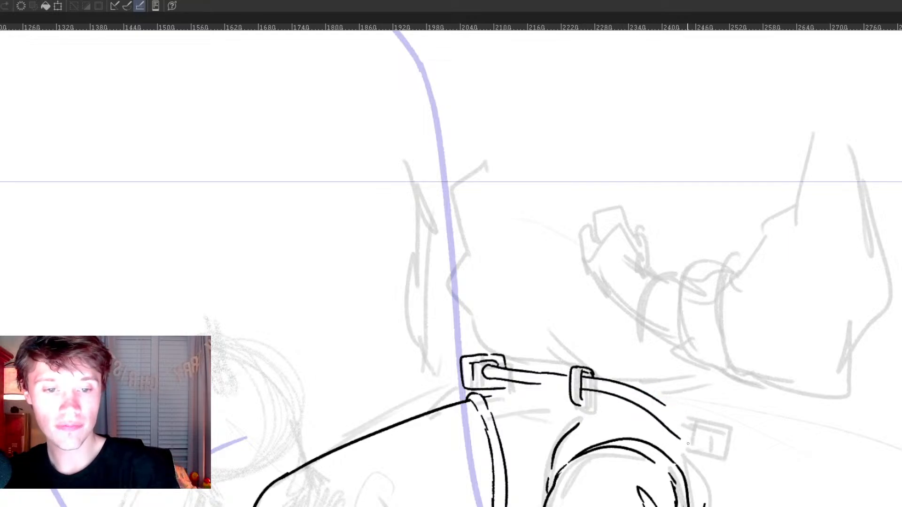
drag(665, 408, 689, 437)
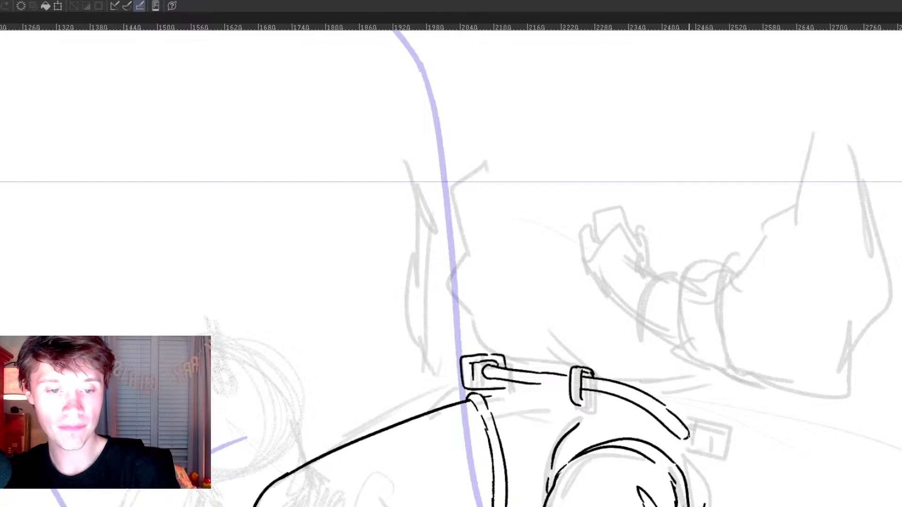
mouse_move(686, 418)
mouse_down()
mouse_move(733, 431)
mouse_move(719, 436)
mouse_move(727, 457)
mouse_move(726, 435)
mouse_move(723, 453)
mouse_move(713, 447)
mouse_move(724, 454)
mouse_move(684, 442)
mouse_up()
mouse_move(582, 407)
mouse_down()
mouse_move(596, 407)
mouse_move(596, 398)
mouse_up()
drag(676, 419, 678, 494)
drag(544, 460, 572, 463)
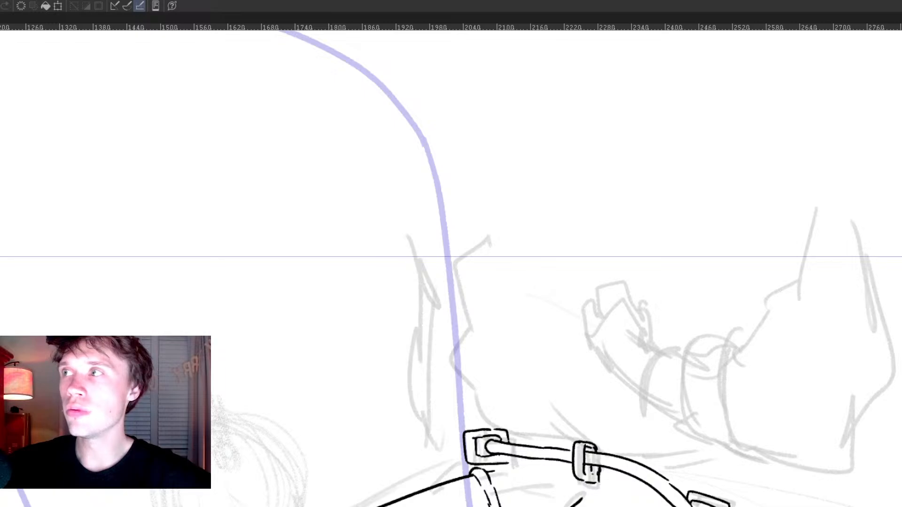
Step: Ink the torso's outline from the chest down to the first belt buckle
drag(502, 390, 503, 397)
key(ctrl+z)
mouse_move(493, 237)
mouse_down()
mouse_move(477, 364)
mouse_move(500, 430)
mouse_move(571, 444)
mouse_move(609, 440)
mouse_move(601, 442)
mouse_up()
key(ctrl+z)
key(ctrl+z)
Step: Ink the shirt folds and waist contour just above the belt, from the loop to the rear buckle
drag(553, 410, 606, 452)
drag(609, 452, 662, 465)
drag(656, 469, 740, 473)
drag(688, 484, 711, 499)
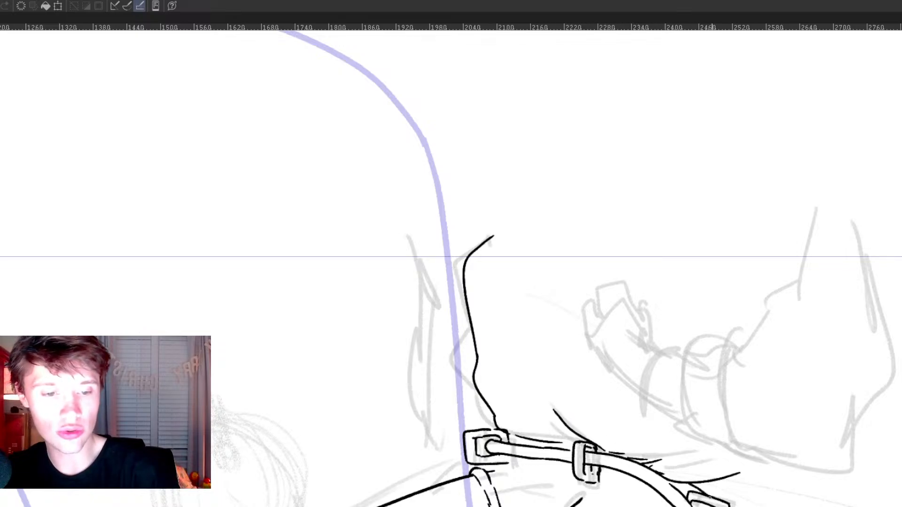
Step: Show a light blue background behind the line art
drag(794, 359, 763, 387)
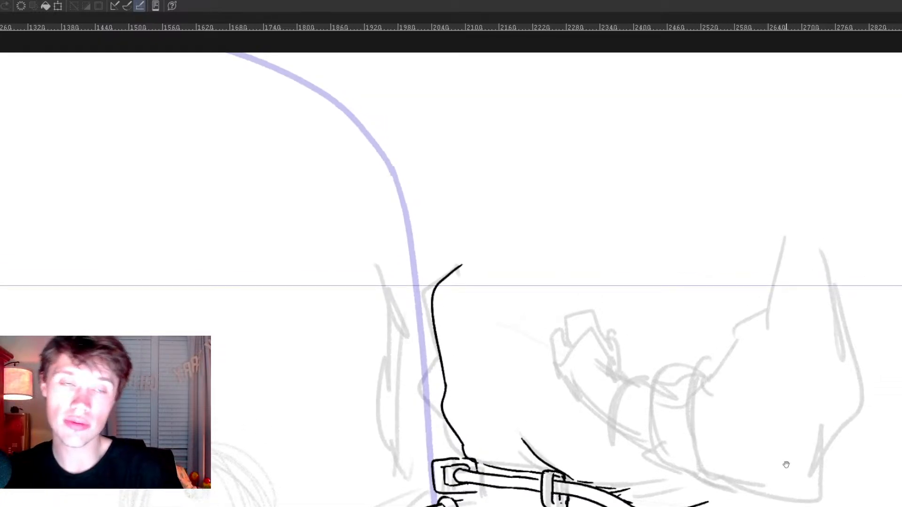
drag(775, 451, 761, 447)
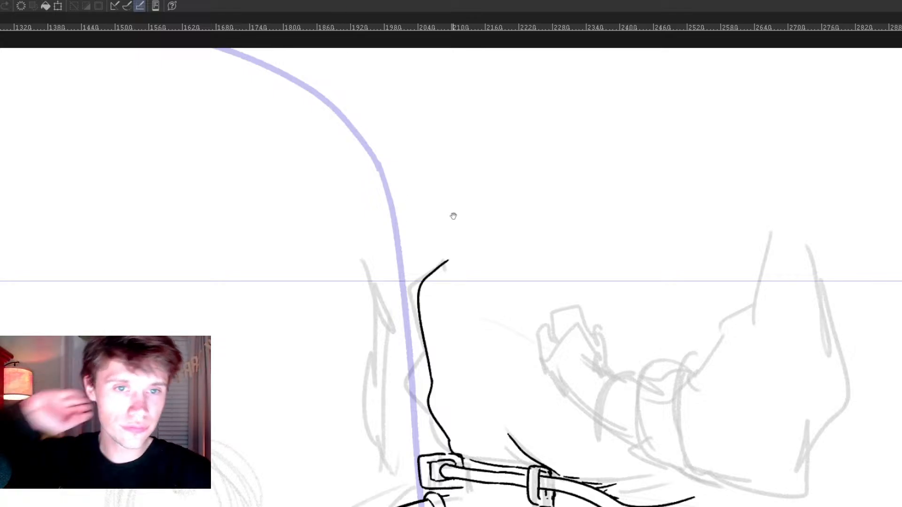
drag(504, 261, 503, 254)
scroll(508, 264, down, 1)
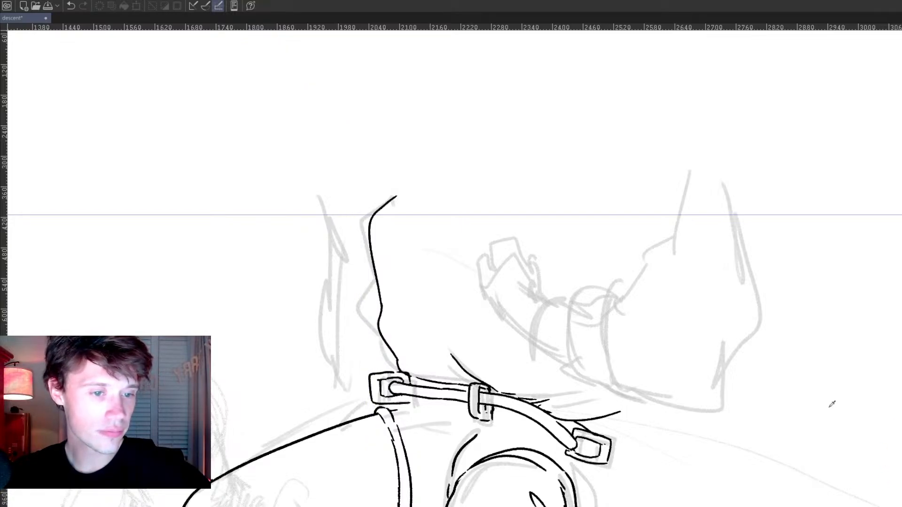
click(517, 285)
scroll(517, 286, up, 2)
drag(497, 305, 598, 385)
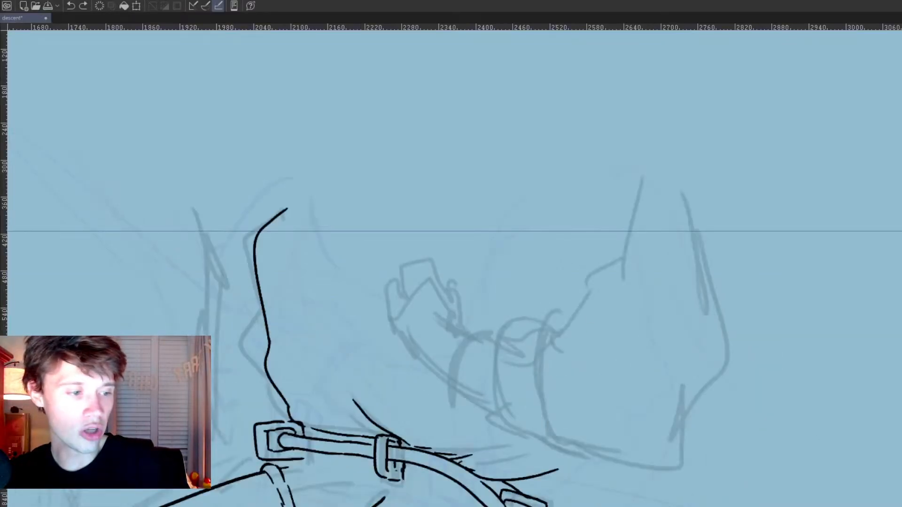
Step: Ink the bent arm's inner sleeve contour and the curved sleeve opening near the wrist
drag(151, 30, 259, 505)
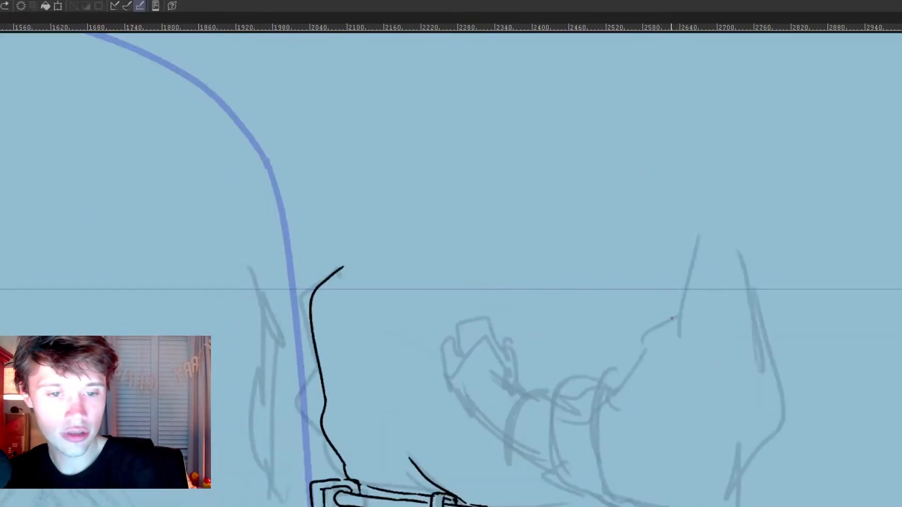
mouse_move(673, 320)
mouse_down()
mouse_move(606, 384)
mouse_move(588, 379)
mouse_move(582, 475)
mouse_move(599, 503)
mouse_up()
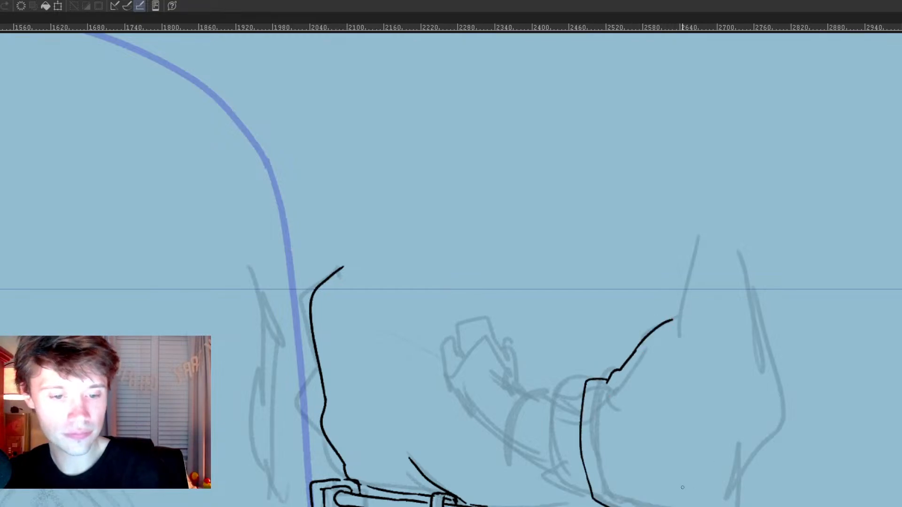
drag(701, 506, 742, 451)
key(ctrl+z)
Step: Close the sleeve outline around the elbow and rounded shoulder, and trim the overlapping line at the armpit
mouse_move(659, 506)
mouse_down()
mouse_move(742, 487)
mouse_move(752, 442)
mouse_move(743, 233)
mouse_move(642, 284)
mouse_move(644, 330)
mouse_up()
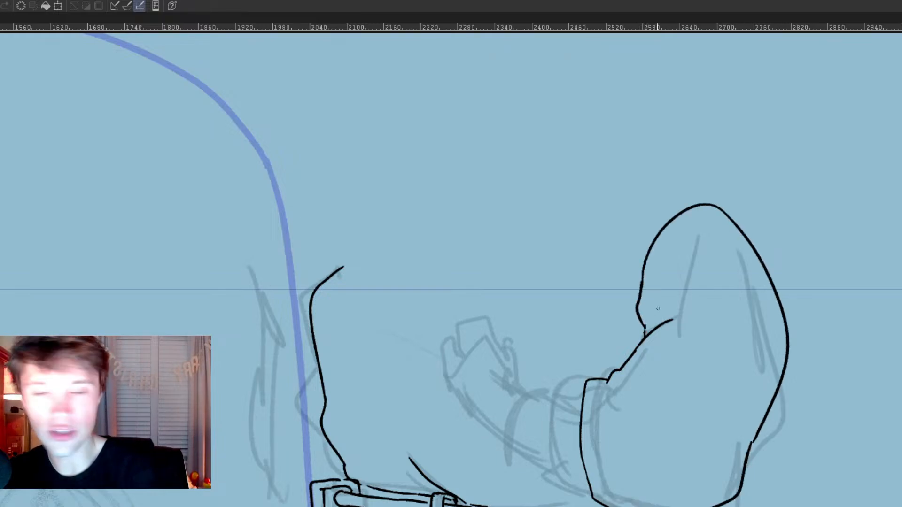
drag(683, 319, 647, 336)
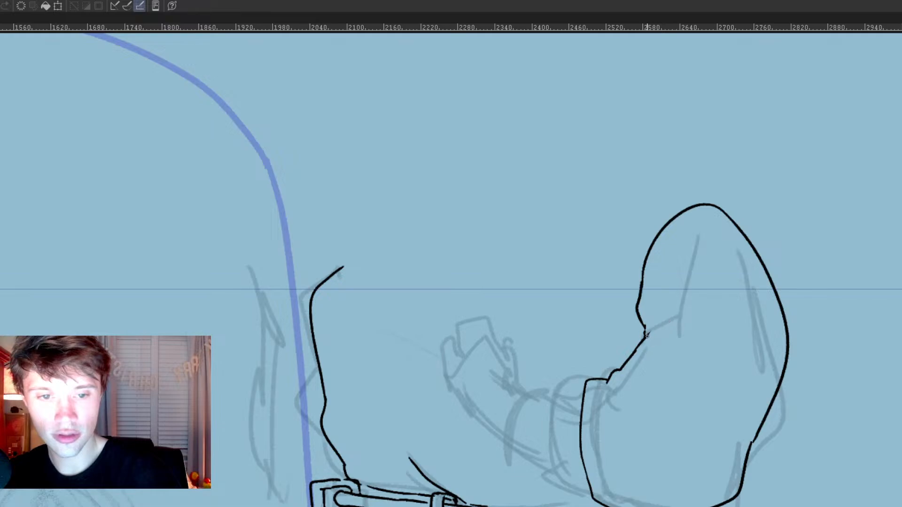
drag(596, 410, 604, 417)
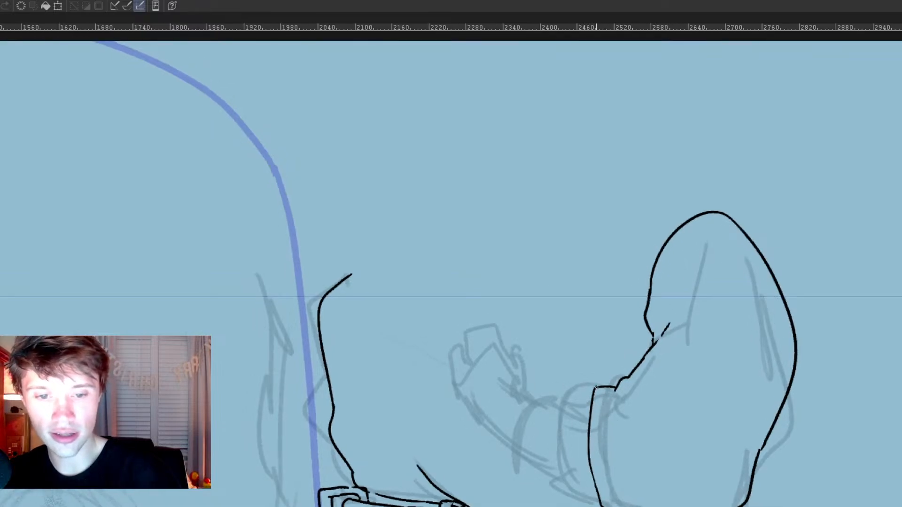
mouse_move(606, 383)
mouse_down()
mouse_move(579, 387)
mouse_move(569, 505)
mouse_up()
key(ctrl+z)
mouse_move(609, 383)
mouse_down()
mouse_move(577, 381)
mouse_move(571, 505)
mouse_up()
key(ctrl+z)
mouse_move(613, 387)
mouse_down()
mouse_move(581, 380)
mouse_move(570, 505)
mouse_up()
key(ctrl+z)
mouse_move(611, 382)
mouse_down()
mouse_move(574, 384)
mouse_move(570, 505)
mouse_up()
key(ctrl+z)
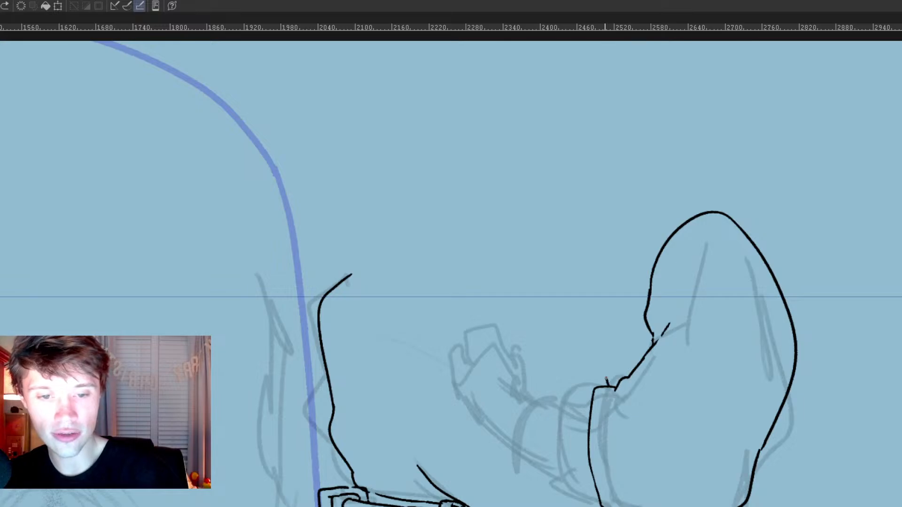
Step: Ink the cuff band's outer edge, and outline the wrist with a curved band where it meets the hand
mouse_move(606, 380)
mouse_down()
mouse_move(564, 446)
mouse_move(566, 505)
mouse_up()
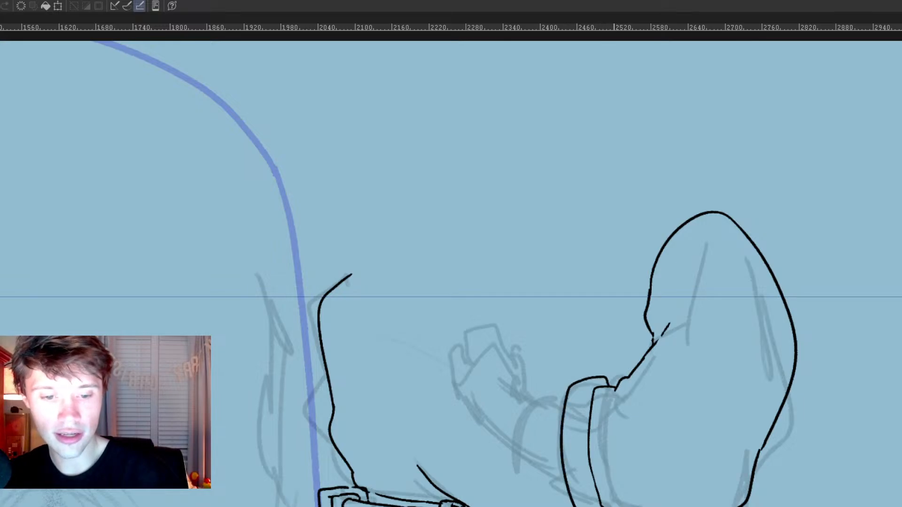
key(ctrl+z)
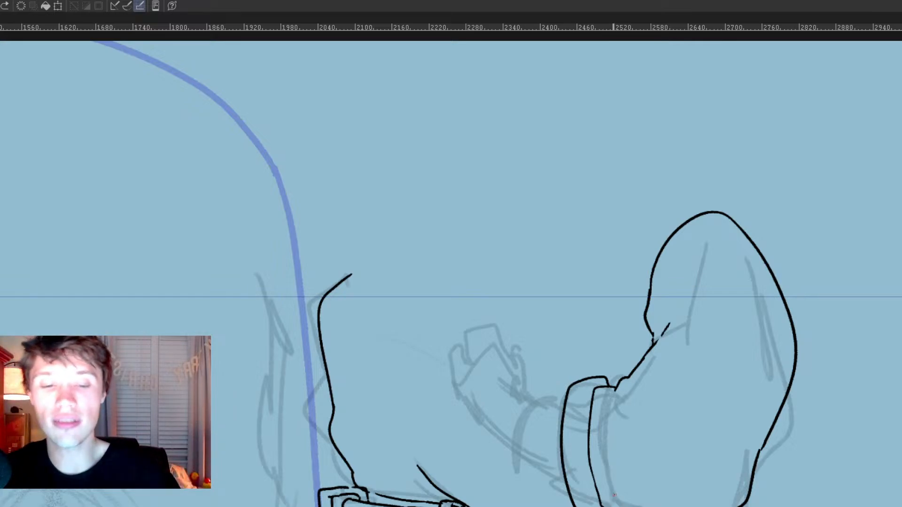
mouse_move(528, 398)
mouse_down()
mouse_move(548, 414)
mouse_move(564, 411)
mouse_up()
key(ctrl+z)
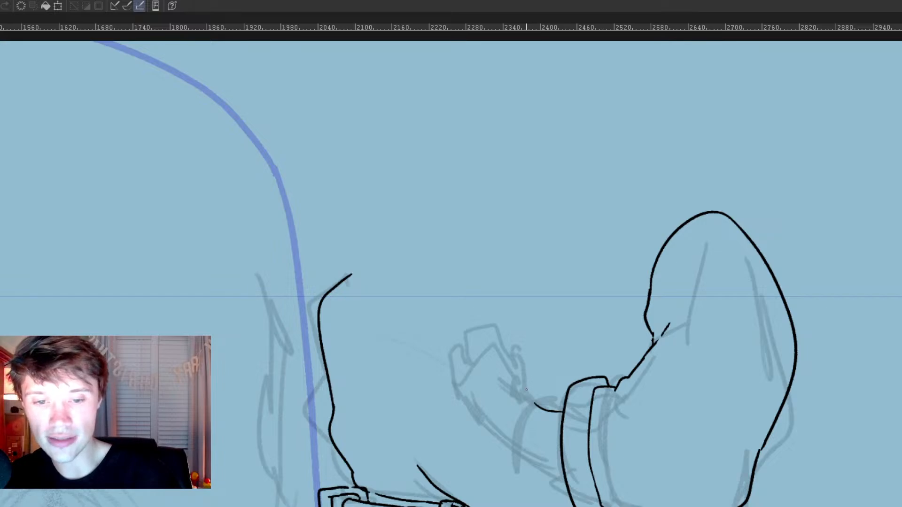
mouse_move(516, 402)
mouse_down()
mouse_move(502, 427)
mouse_move(518, 446)
mouse_up()
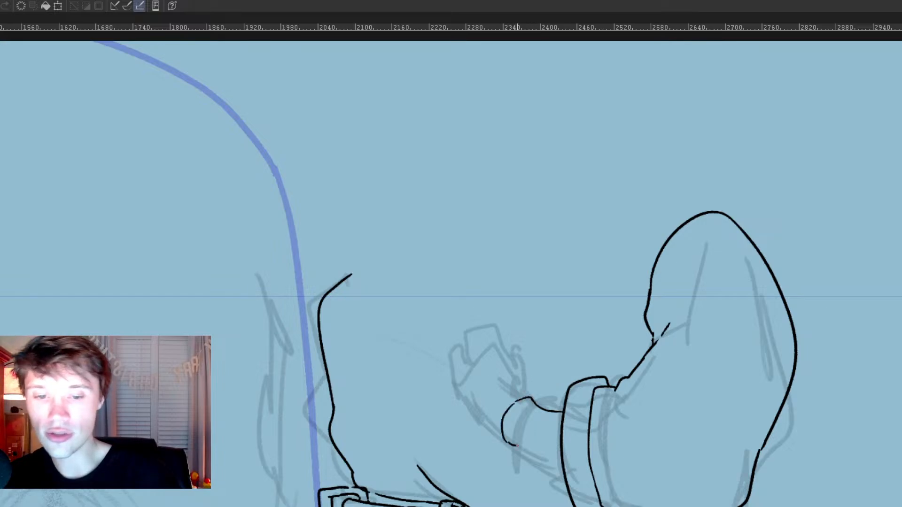
drag(544, 412, 527, 441)
drag(530, 454, 559, 471)
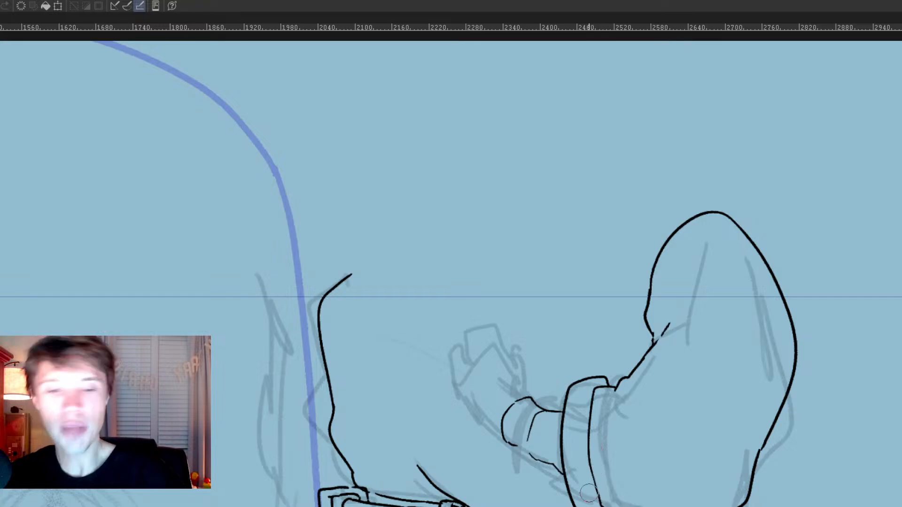
Step: Clean up and close the lower end of the cuff where it meets the sleeve, with small fold lines
mouse_move(567, 484)
mouse_down()
mouse_move(571, 498)
mouse_move(599, 506)
mouse_up()
drag(592, 476, 600, 506)
drag(593, 455, 609, 467)
drag(612, 371, 628, 435)
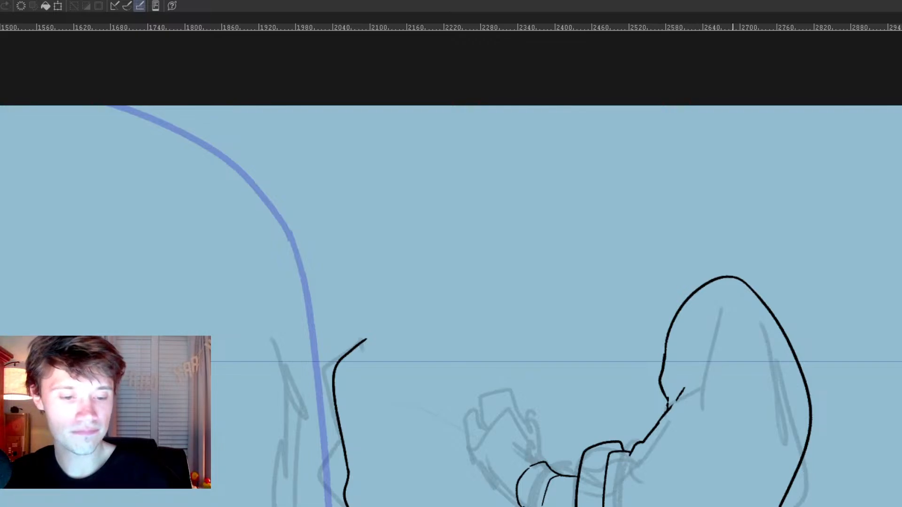
Step: Ink short crease lines between wrist and hand, plus the first contours of the thumb and palm
drag(612, 480, 658, 504)
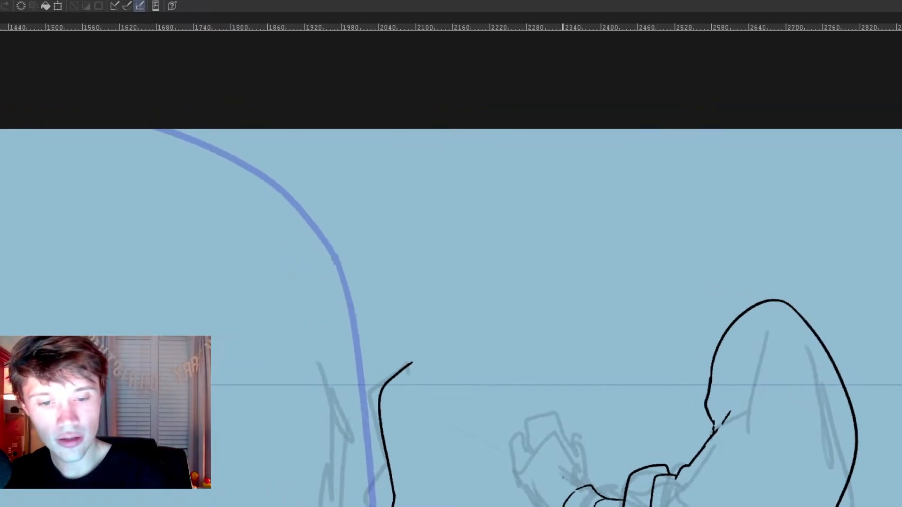
drag(554, 498, 564, 477)
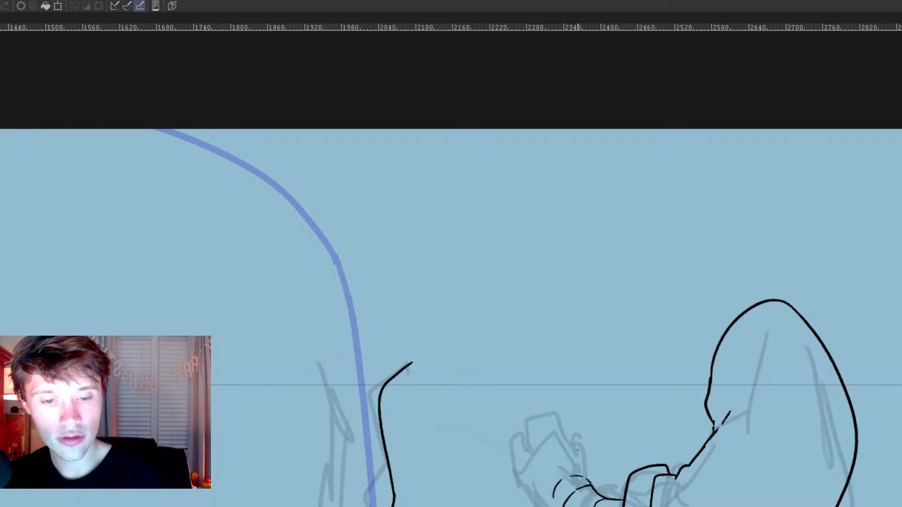
drag(585, 462, 588, 481)
drag(515, 467, 525, 457)
key(ctrl+z)
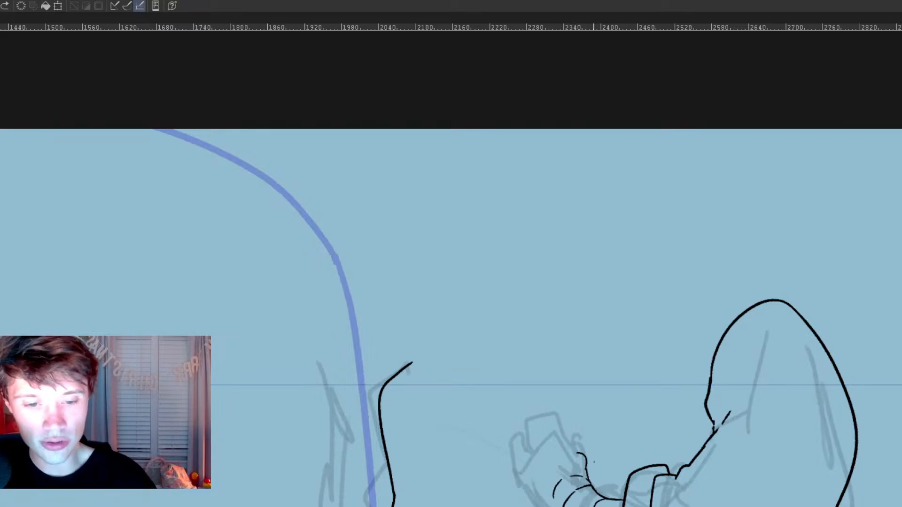
mouse_move(535, 447)
mouse_down()
mouse_move(544, 484)
mouse_move(588, 476)
mouse_move(594, 299)
mouse_move(581, 252)
mouse_up()
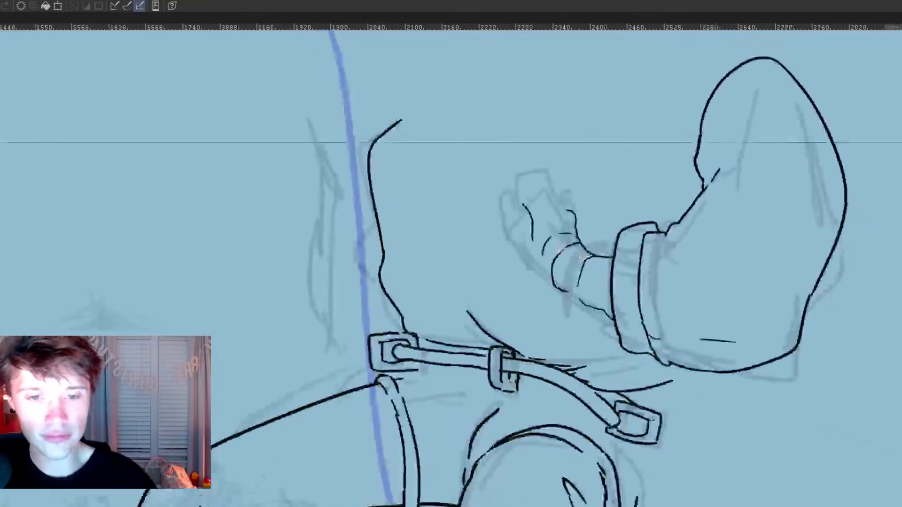
mouse_move(554, 291)
mouse_down()
mouse_move(513, 353)
mouse_move(447, 503)
mouse_up()
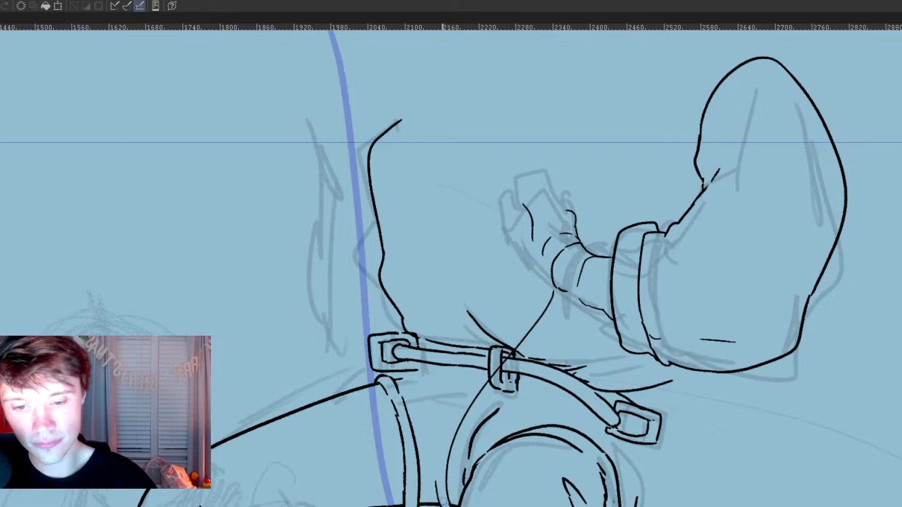
mouse_move(436, 489)
mouse_down()
mouse_move(450, 417)
mouse_move(512, 346)
mouse_move(533, 287)
mouse_up()
key(ctrl+z)
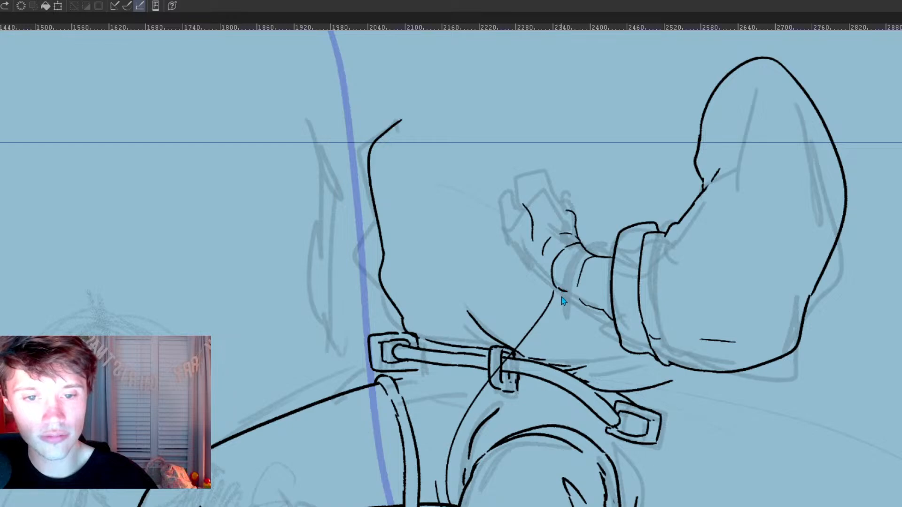
key(ctrl+z)
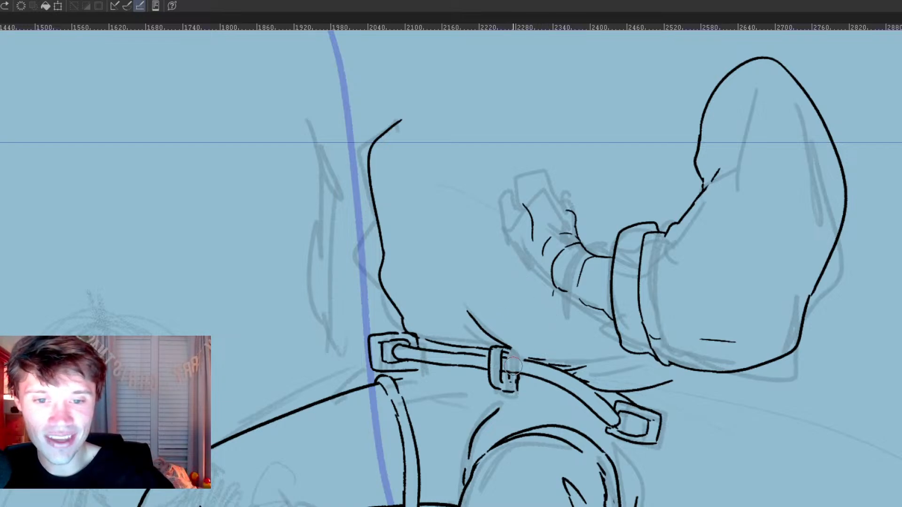
Step: Ink a narrow curved strap rising from the belt loop toward the hand, and erase the overlapping lines around the loop
mouse_move(514, 357)
mouse_down()
mouse_move(531, 282)
mouse_move(508, 358)
mouse_up()
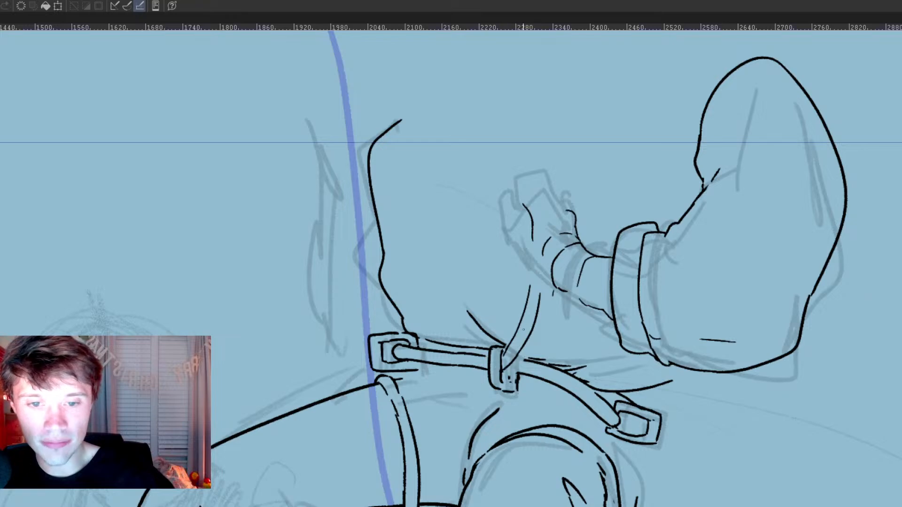
key(p)
mouse_move(503, 373)
mouse_down()
mouse_move(517, 375)
mouse_move(527, 360)
mouse_up()
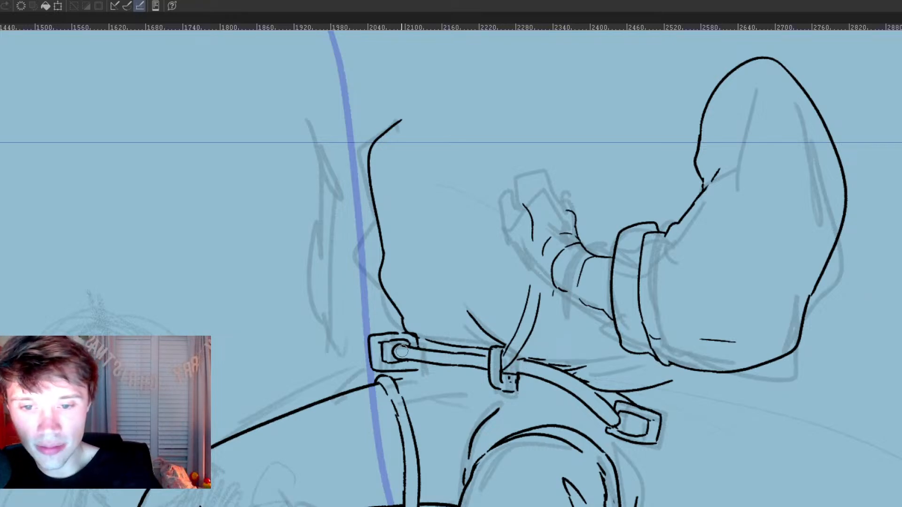
Step: Tidy the lines inside the belt's far buckle, and ink a curved strap from the belt loop down around the near thigh
drag(403, 346, 398, 350)
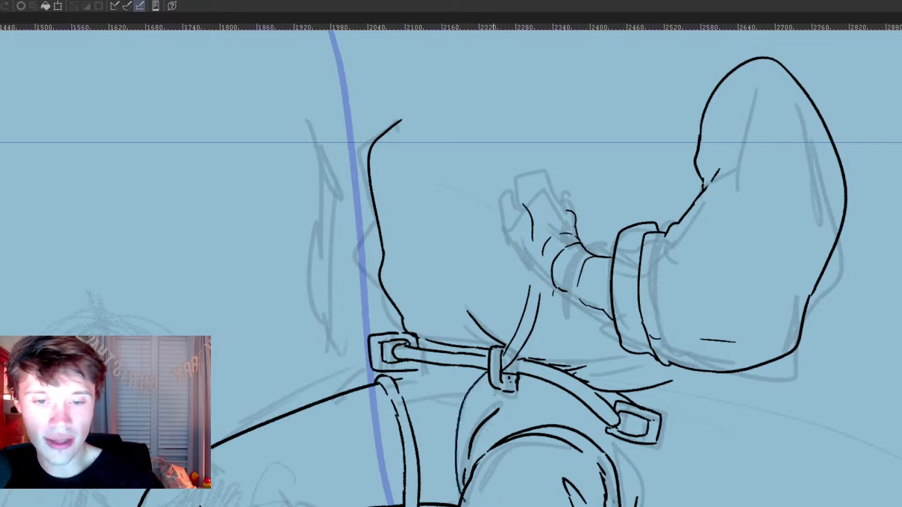
drag(485, 374, 450, 505)
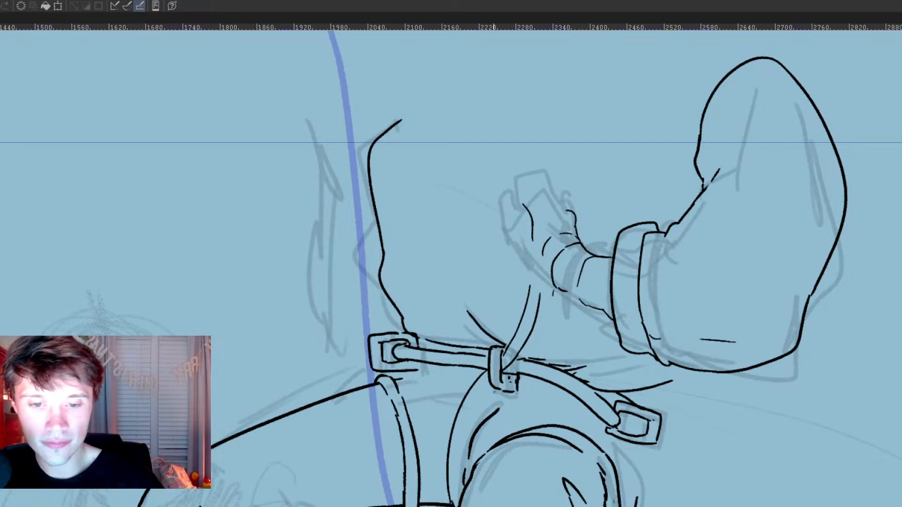
mouse_move(489, 383)
mouse_down()
mouse_move(464, 449)
mouse_move(463, 488)
mouse_up()
Step: Ink two long, nearly parallel curved lines for the taut rope running from the hand up past the far shoulder
drag(625, 303, 602, 496)
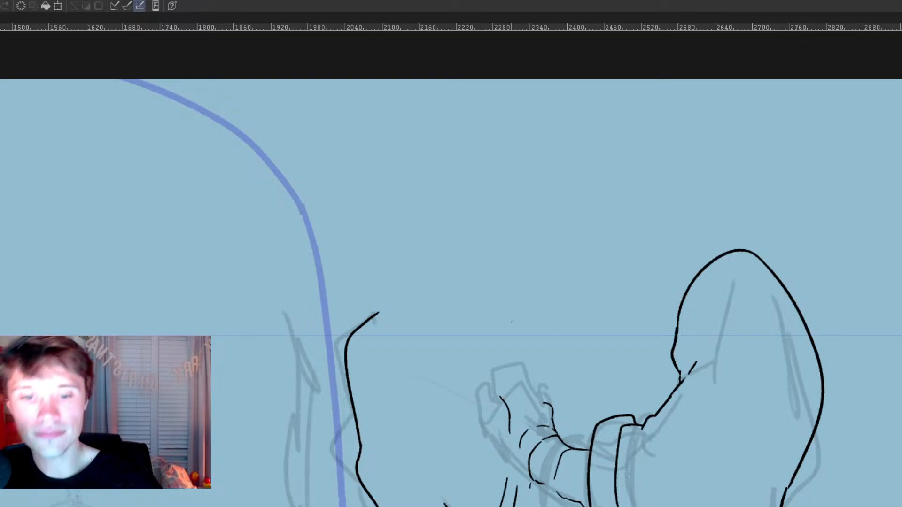
mouse_move(280, 204)
mouse_down()
mouse_move(353, 290)
mouse_move(505, 439)
mouse_up()
mouse_move(312, 165)
mouse_down()
mouse_move(392, 291)
mouse_move(501, 425)
mouse_up()
key(ctrl+z)
key(ctrl+z)
mouse_move(293, 172)
mouse_down()
mouse_move(375, 308)
mouse_move(474, 426)
mouse_up()
mouse_move(328, 141)
mouse_down()
mouse_move(359, 207)
mouse_move(494, 416)
mouse_up()
key(ctrl+z)
mouse_move(317, 148)
mouse_down()
mouse_move(495, 434)
mouse_move(496, 423)
mouse_move(508, 428)
mouse_up()
key(ctrl+z)
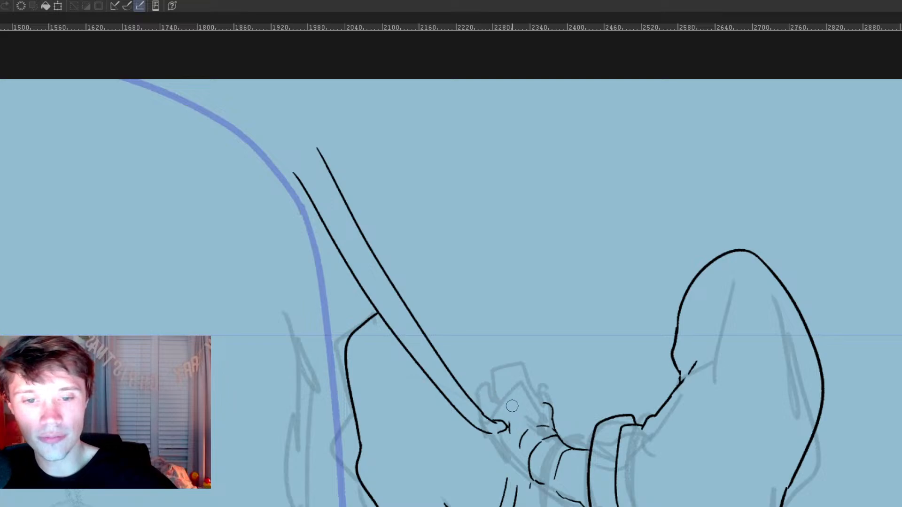
Step: Ink the fingers and knuckles gripping the rope, and close the lower contour from the fist to the cuff
drag(501, 400, 516, 410)
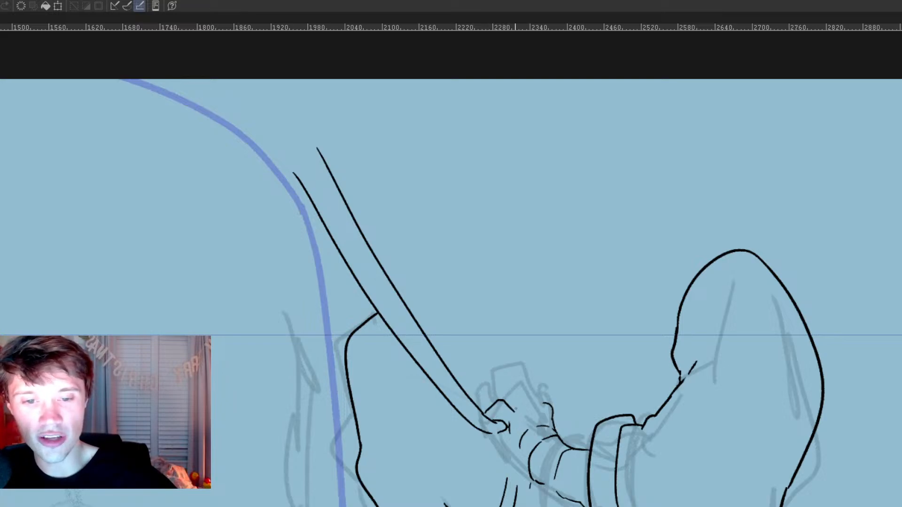
mouse_move(491, 402)
mouse_down()
mouse_move(507, 392)
mouse_move(544, 428)
mouse_move(546, 403)
mouse_move(564, 436)
mouse_move(541, 418)
mouse_move(563, 438)
mouse_up()
key(e)
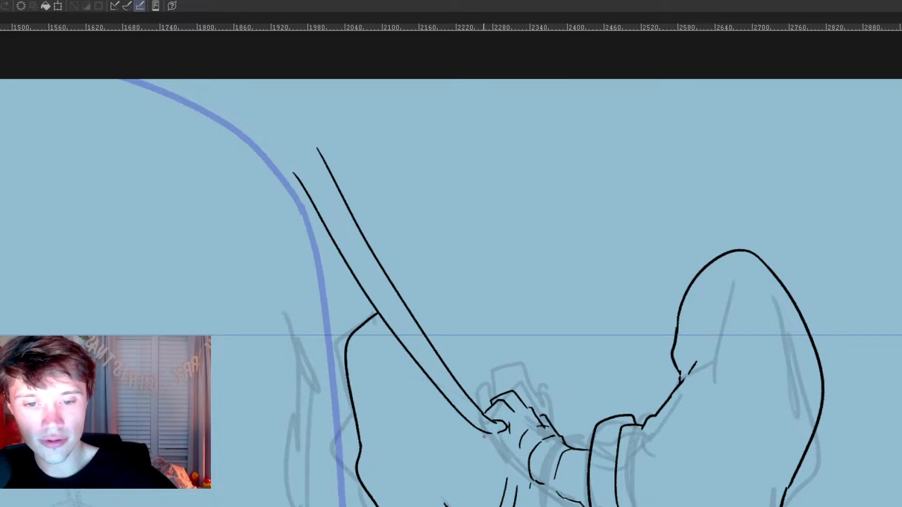
mouse_move(488, 446)
mouse_down()
mouse_move(514, 451)
mouse_move(511, 429)
mouse_move(489, 445)
mouse_up()
key(e)
mouse_move(503, 412)
mouse_down()
mouse_move(498, 397)
mouse_move(552, 430)
mouse_up()
mouse_move(497, 403)
mouse_down()
mouse_move(527, 411)
mouse_move(555, 437)
mouse_up()
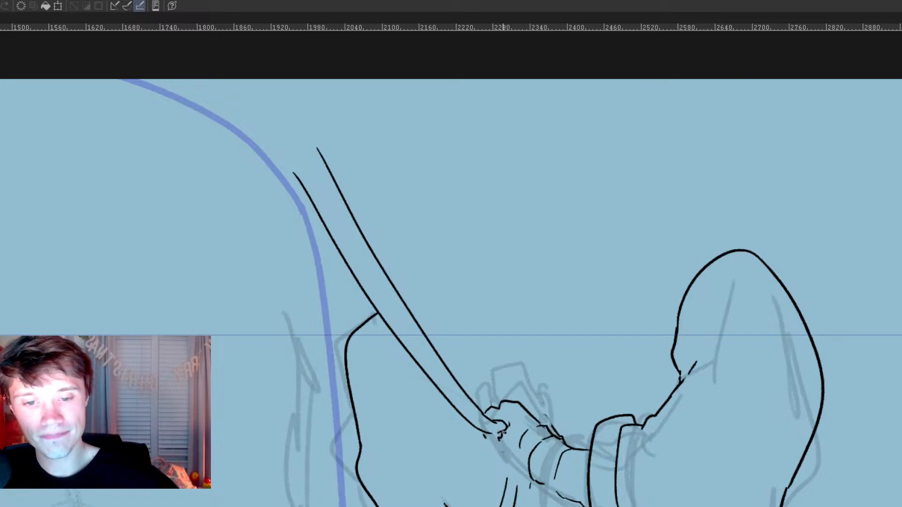
mouse_move(482, 436)
mouse_down()
mouse_move(503, 454)
mouse_move(503, 446)
mouse_move(579, 504)
mouse_move(586, 448)
mouse_up()
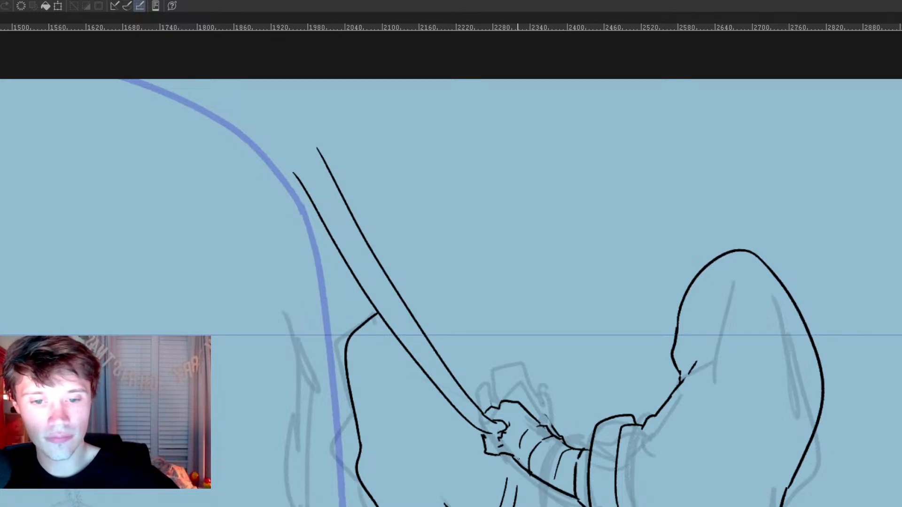
drag(501, 454, 517, 465)
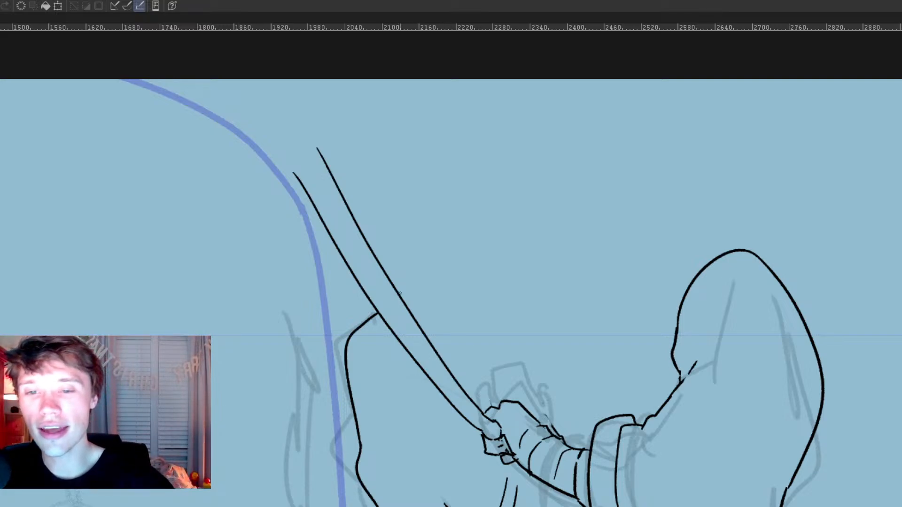
Step: Ink the torso's top outline from the rope across the shoulders to the near sleeve, plus the far arm's outer contour and cuff
mouse_move(400, 295)
mouse_down()
mouse_move(404, 268)
mouse_move(466, 210)
mouse_move(708, 180)
mouse_move(733, 249)
mouse_up()
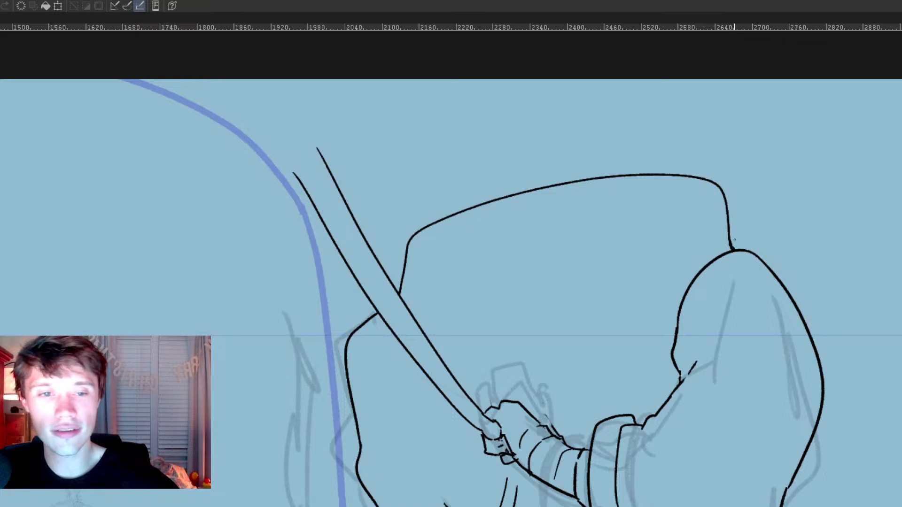
drag(474, 363, 600, 327)
drag(460, 265, 432, 451)
key(ctrl+z)
mouse_move(453, 351)
mouse_down()
mouse_move(415, 406)
mouse_move(426, 474)
mouse_move(505, 477)
mouse_up()
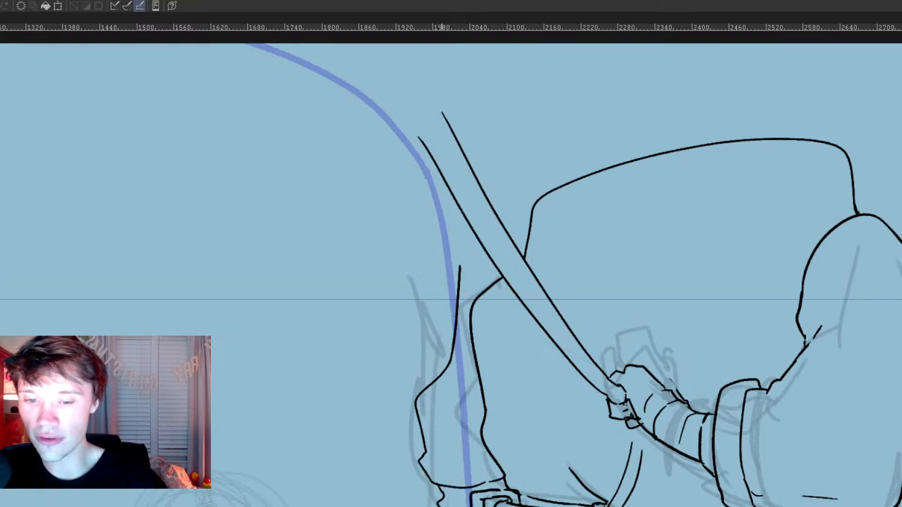
key(ctrl+z)
key(ctrl+z)
mouse_move(425, 452)
mouse_down()
mouse_move(420, 447)
mouse_move(421, 495)
mouse_move(442, 506)
mouse_up()
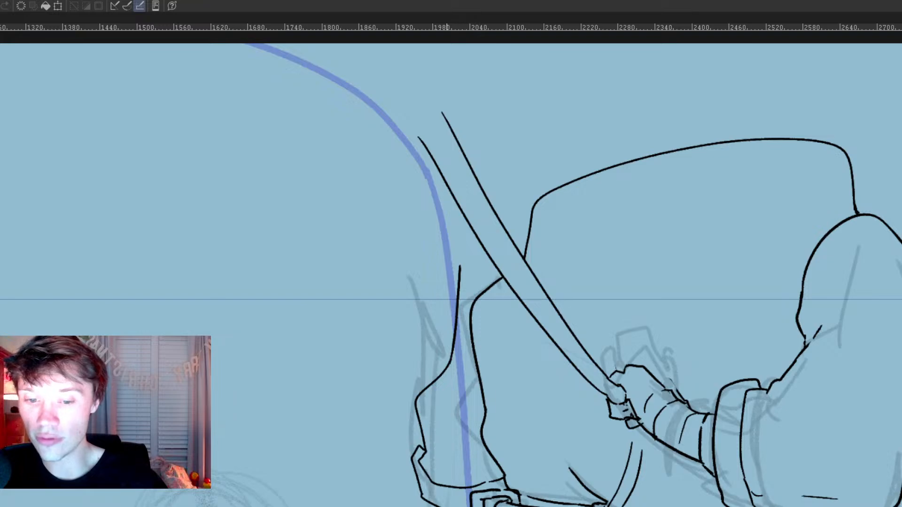
Step: Ink the far shoulder curve joining the arm to the torso, and add a round outline for the head
mouse_move(461, 270)
mouse_down()
mouse_move(479, 239)
mouse_move(531, 211)
mouse_up()
drag(507, 373, 509, 375)
mouse_move(537, 222)
mouse_down()
mouse_move(673, 125)
mouse_move(517, 174)
mouse_up()
scroll(559, 278, down, 3)
drag(514, 257, 511, 199)
scroll(553, 262, up, 2)
drag(567, 276, 579, 207)
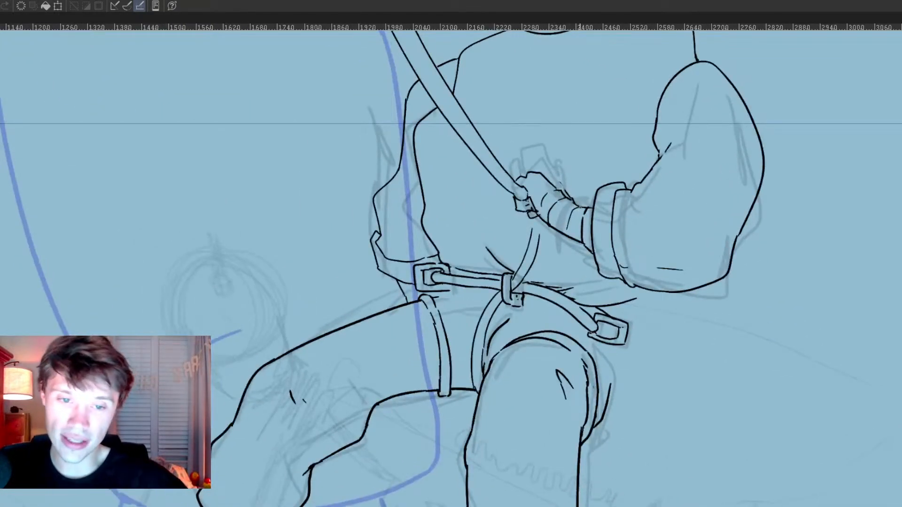
Step: Ink the jacket hem below the near sleeve and the outer hip line, with small creases under the belt
mouse_move(627, 336)
mouse_down()
mouse_move(649, 310)
mouse_move(650, 292)
mouse_up()
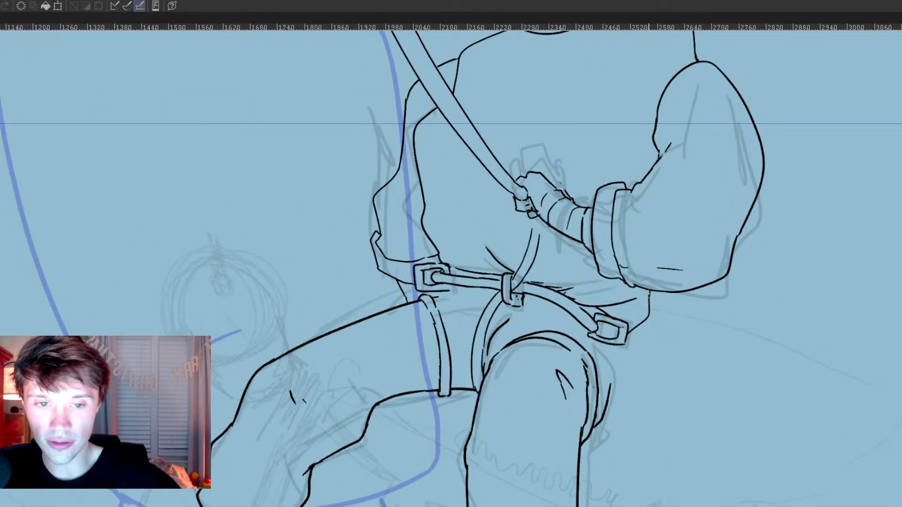
mouse_move(613, 349)
mouse_down()
mouse_move(611, 386)
mouse_move(632, 425)
mouse_up()
mouse_move(453, 309)
mouse_down()
mouse_move(495, 285)
mouse_move(480, 297)
mouse_move(498, 303)
mouse_up()
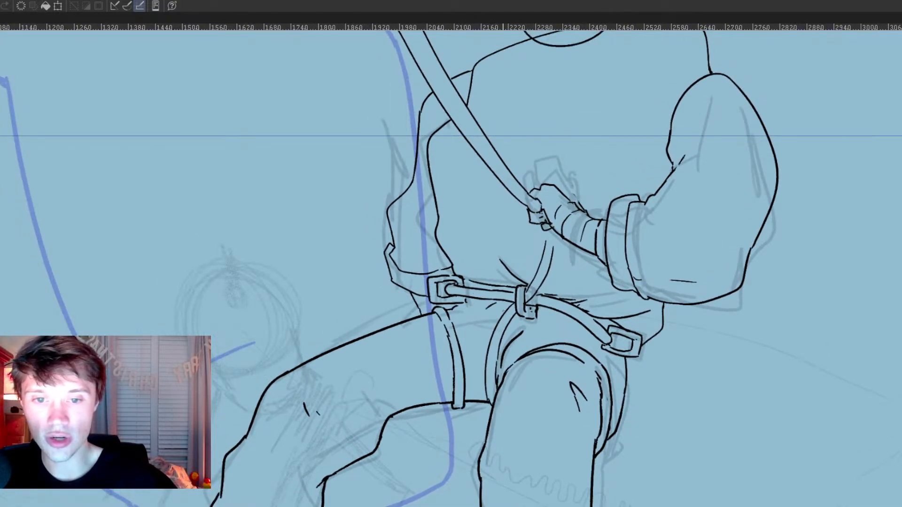
drag(674, 263, 676, 375)
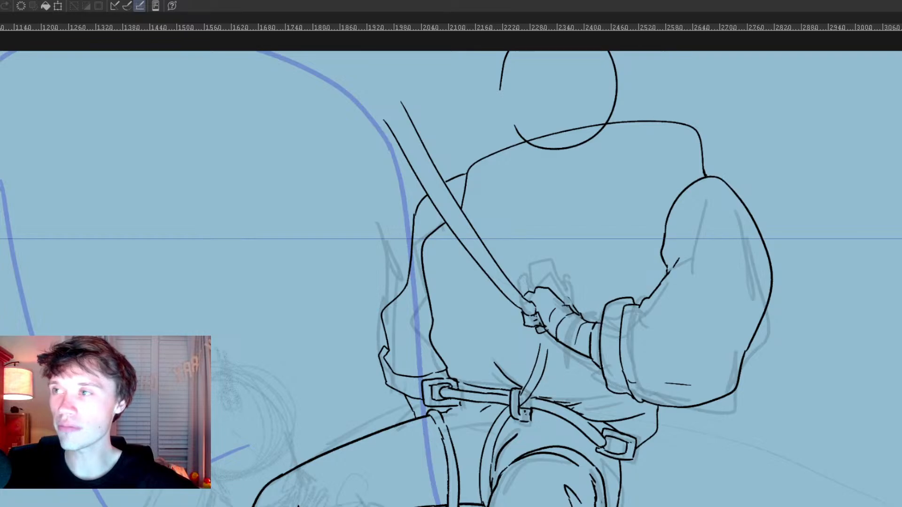
scroll(543, 324, down, 3)
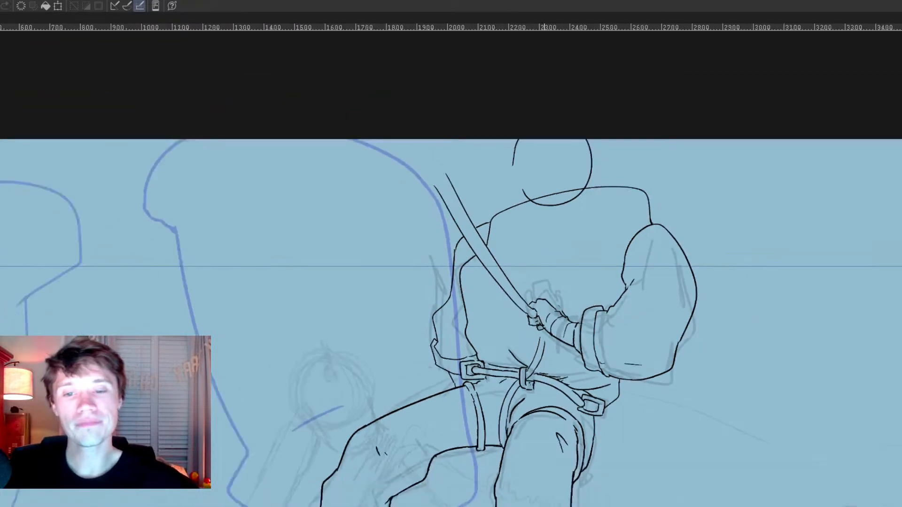
scroll(502, 422, up, 3)
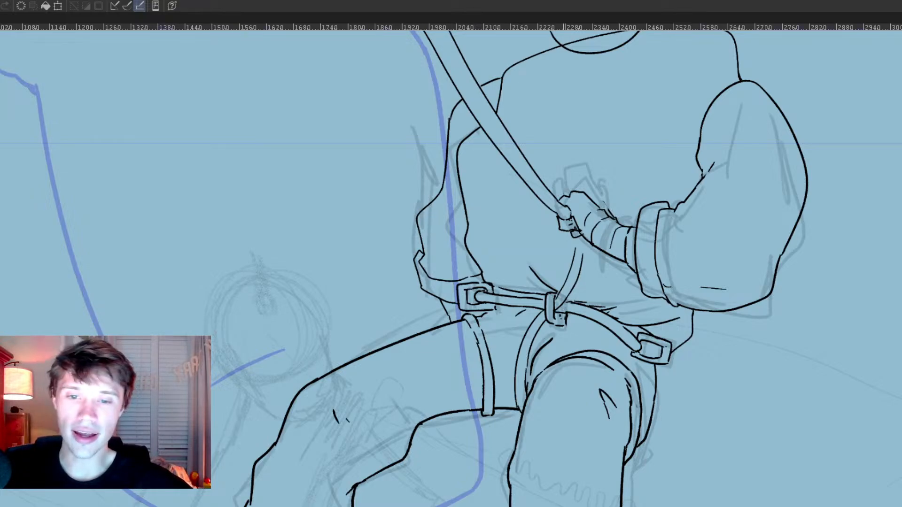
Step: Ink a small tab under the thigh strap and a long narrow rope hanging from it between the legs
scroll(566, 306, up, 1)
mouse_move(456, 421)
mouse_down()
mouse_move(473, 445)
mouse_move(494, 439)
mouse_up()
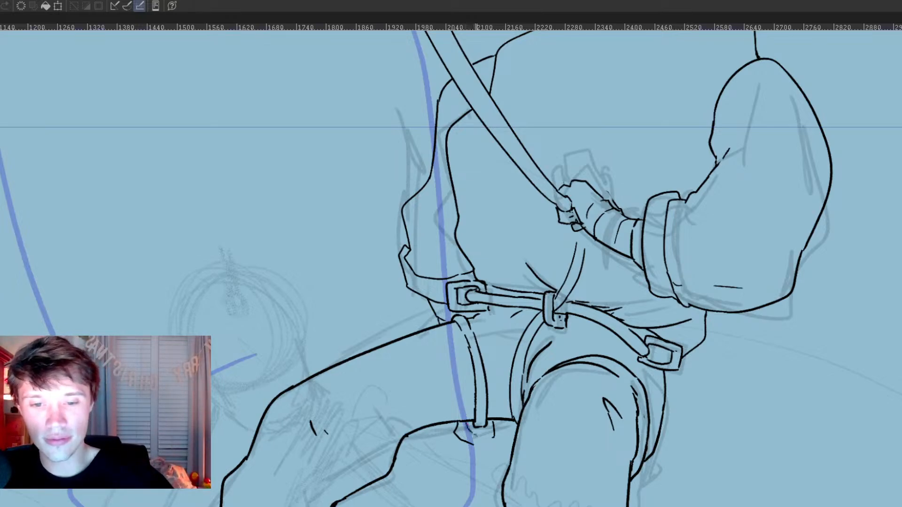
mouse_move(476, 435)
mouse_down()
mouse_move(477, 183)
mouse_move(490, 404)
mouse_move(458, 506)
mouse_up()
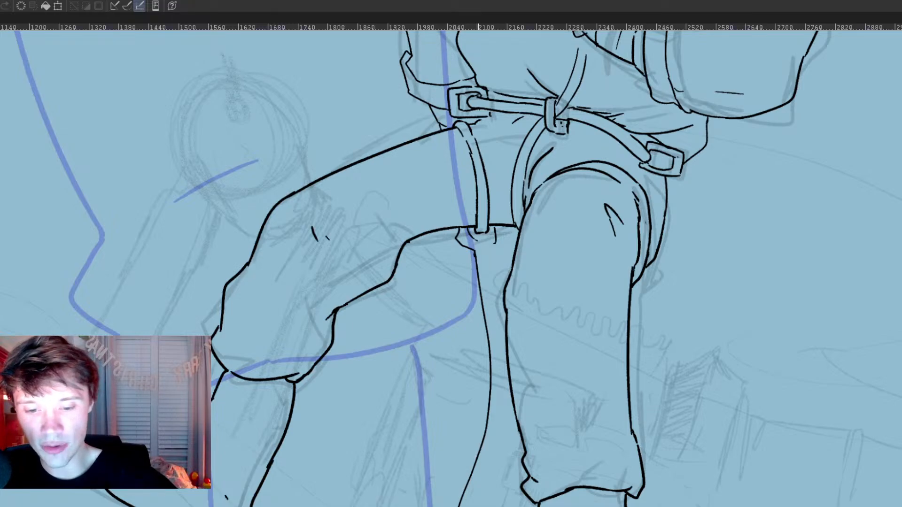
drag(464, 506, 508, 406)
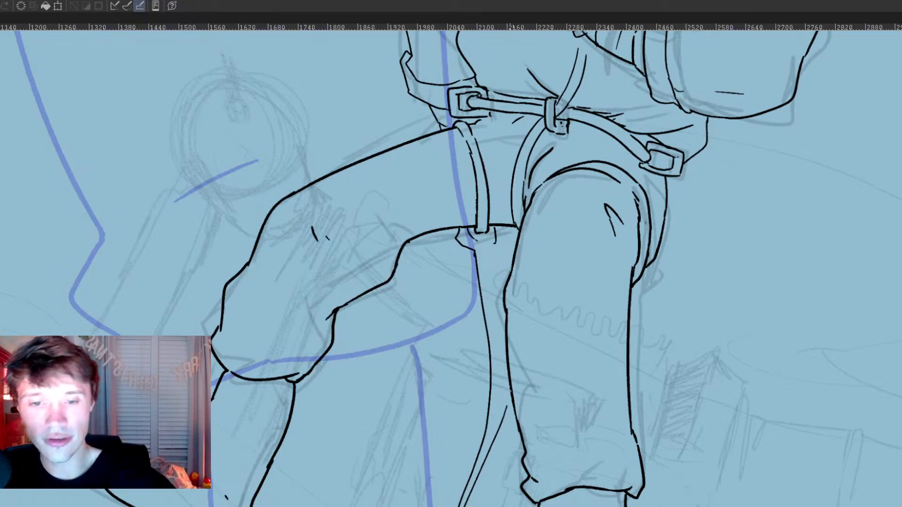
drag(492, 244, 505, 349)
key(ctrl+z)
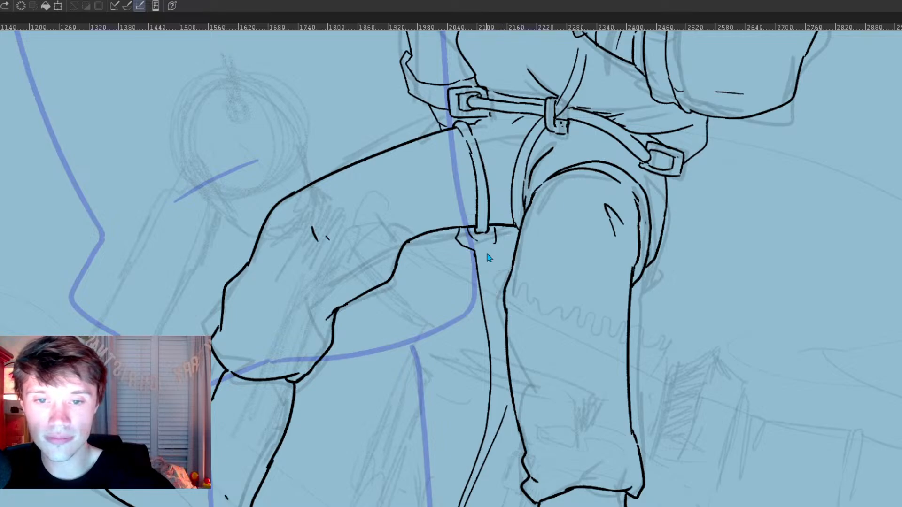
drag(497, 438, 499, 358)
drag(476, 242, 499, 321)
key(ctrl+z)
drag(490, 270, 501, 362)
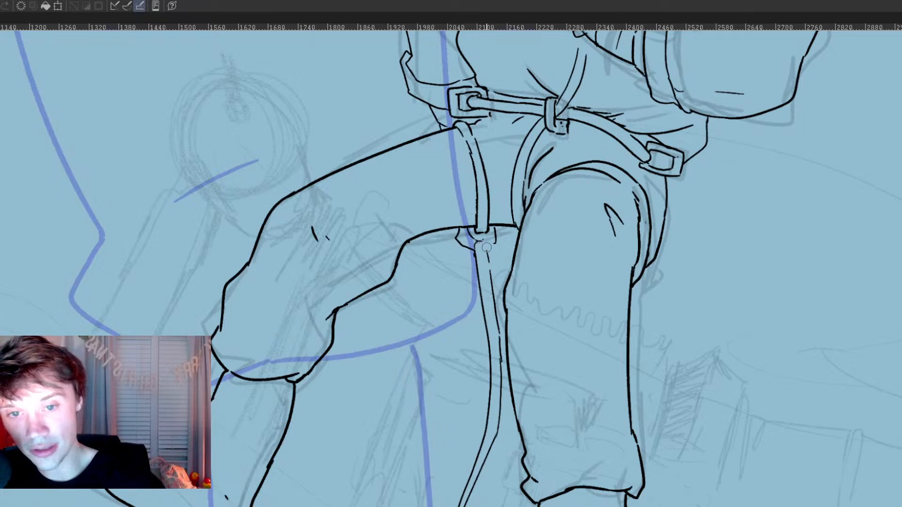
Step: Clean up the top of the hanging rope, and ink the small clasp joining it to the thigh strap
drag(483, 239, 486, 250)
mouse_move(484, 251)
mouse_down()
mouse_move(491, 255)
mouse_move(497, 236)
mouse_move(497, 246)
mouse_move(464, 246)
mouse_move(473, 260)
mouse_move(503, 244)
mouse_move(495, 254)
mouse_move(499, 230)
mouse_up()
drag(502, 229, 504, 246)
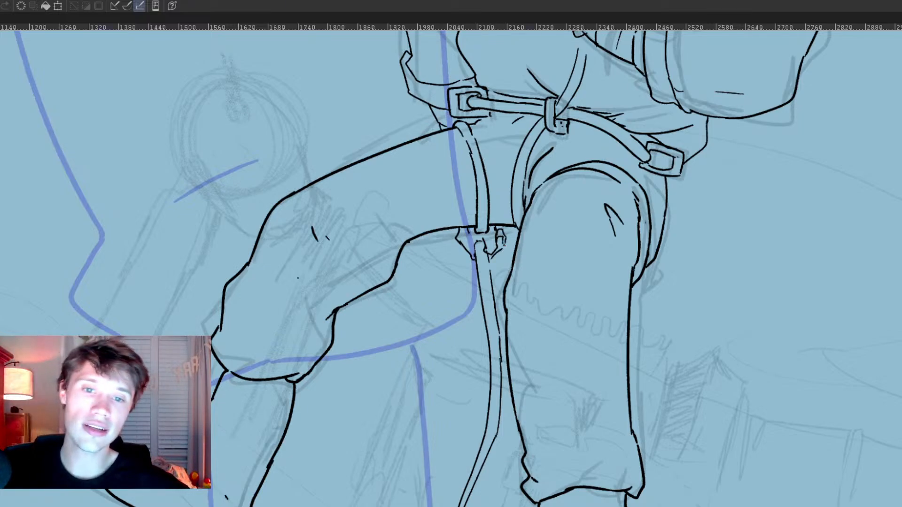
Step: Examine the inked figure as a whole, including the rope hanging between the legs
scroll(325, 351, down, 4)
scroll(337, 375, down, 2)
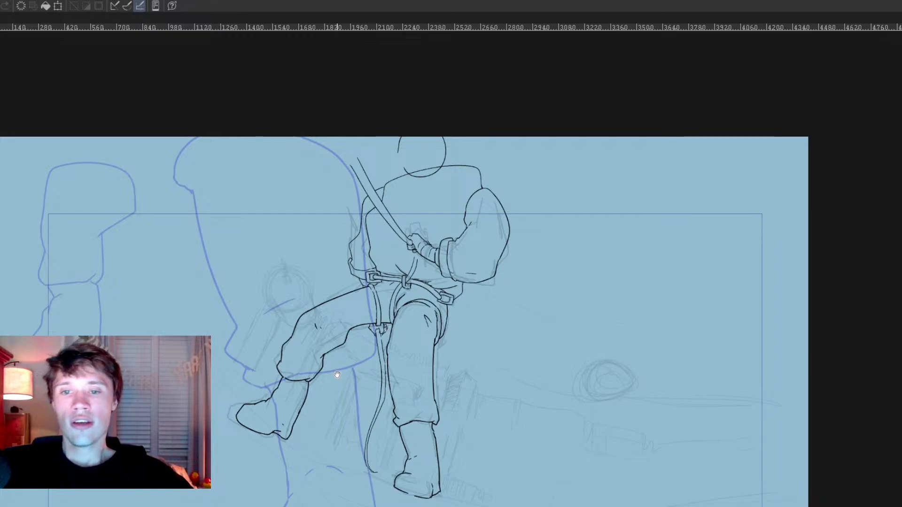
scroll(337, 374, down, 2)
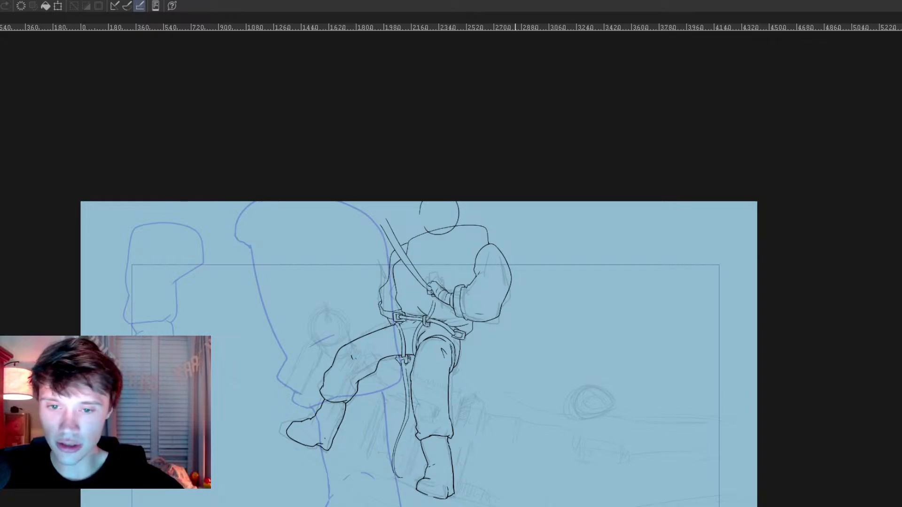
scroll(528, 298, up, 3)
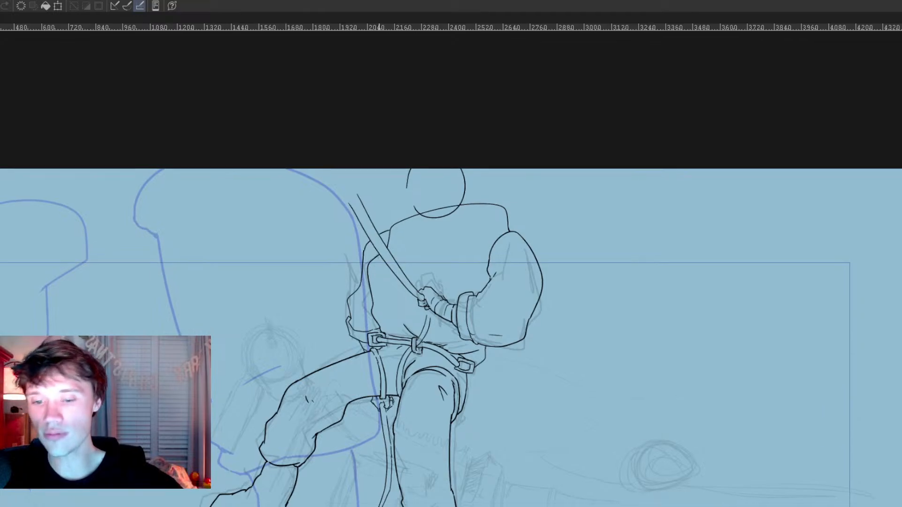
scroll(376, 423, up, 6)
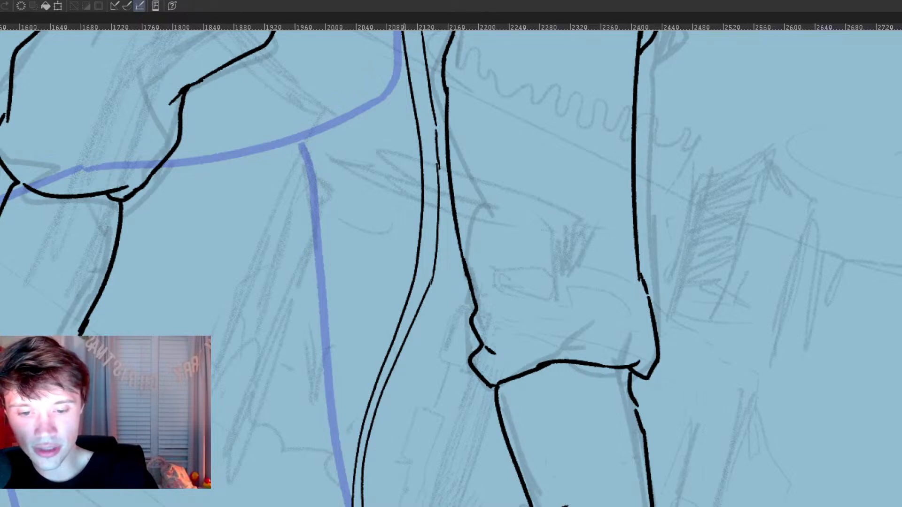
scroll(380, 403, down, 5)
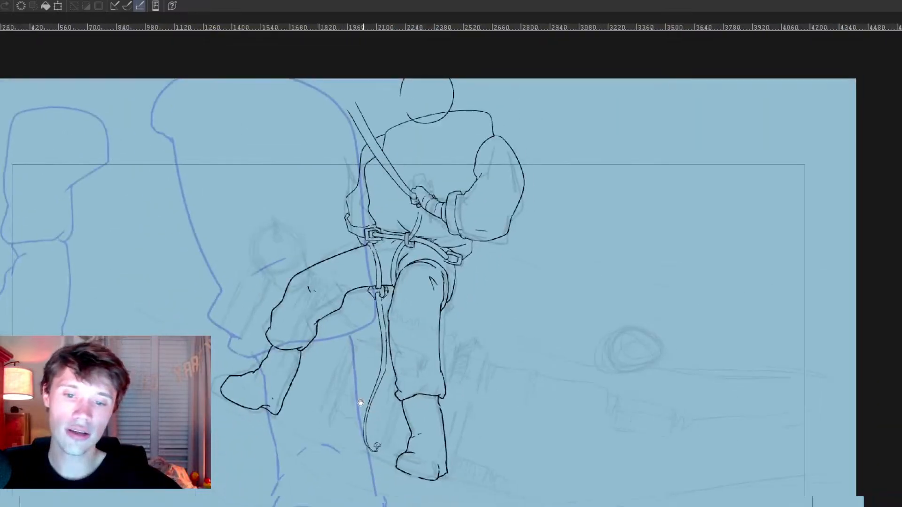
scroll(366, 402, down, 3)
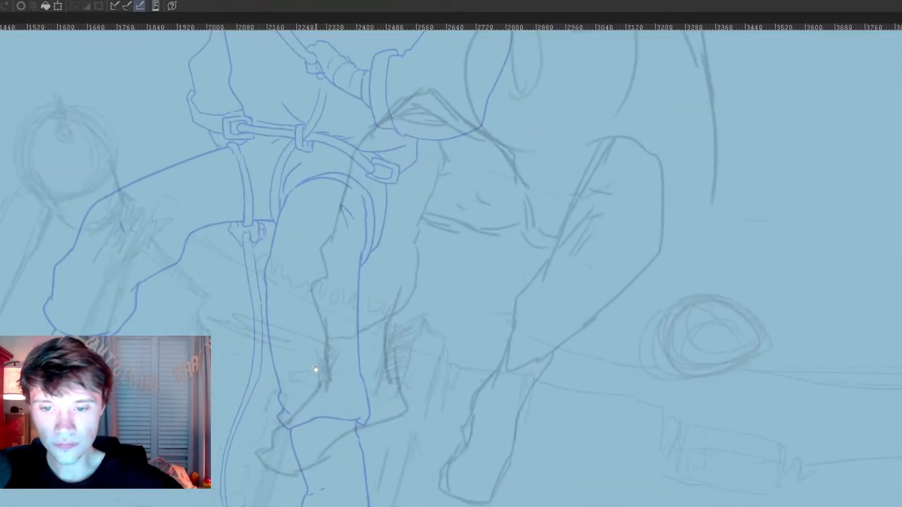
Step: Start the second pose by inking the front edge of the lower leg beneath the bent knee, including its small fold
drag(329, 454, 376, 465)
drag(507, 479, 503, 465)
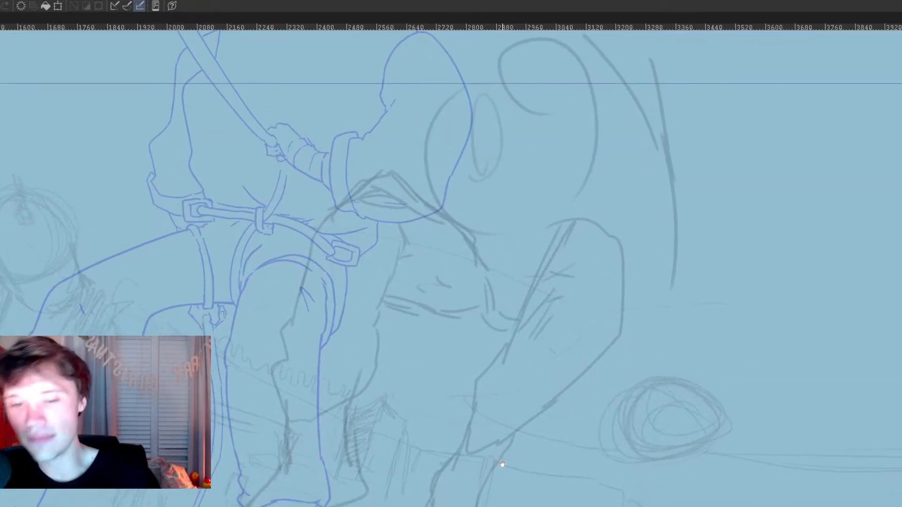
drag(463, 438, 434, 506)
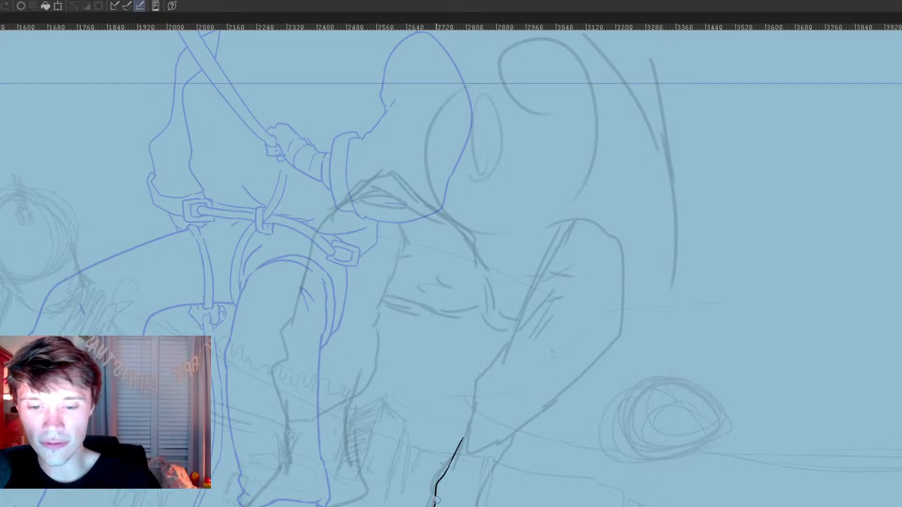
drag(436, 496, 434, 506)
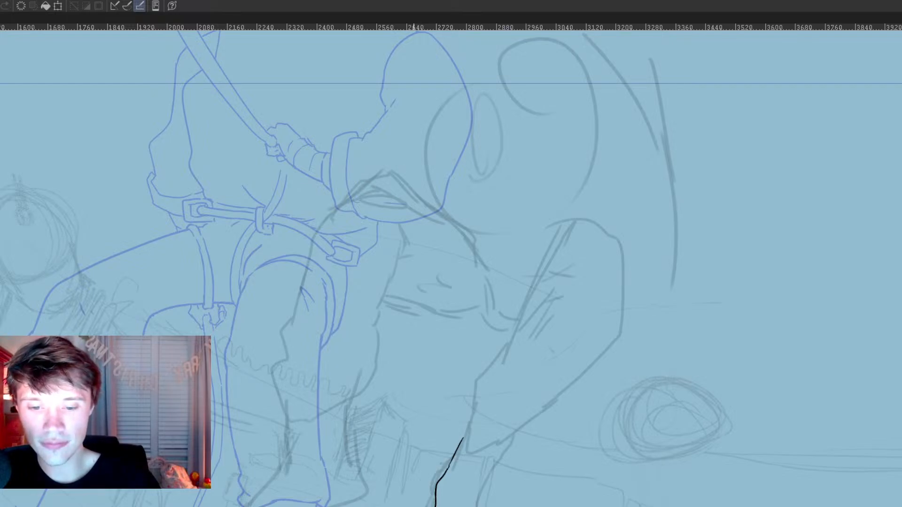
key(ctrl+z)
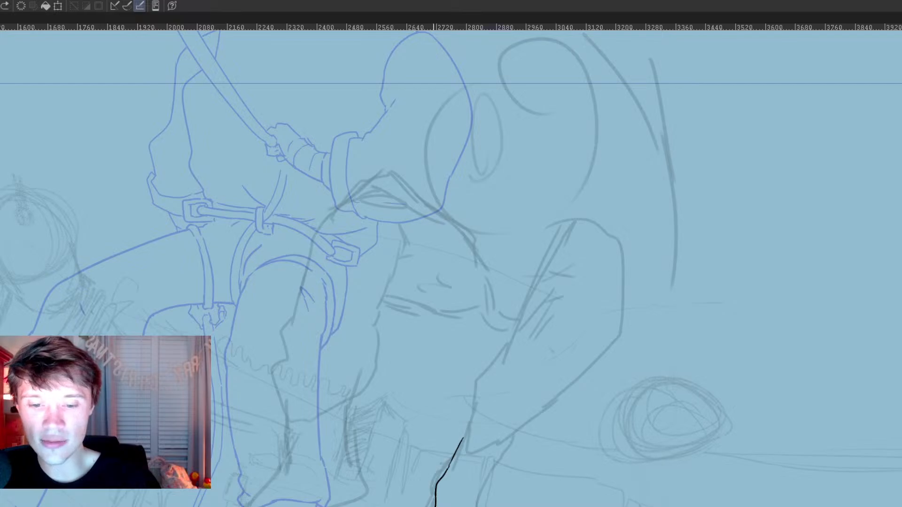
mouse_move(436, 506)
mouse_down()
mouse_move(472, 506)
mouse_move(505, 489)
mouse_up()
mouse_move(465, 441)
mouse_down()
mouse_move(449, 469)
mouse_move(458, 469)
mouse_move(472, 437)
mouse_up()
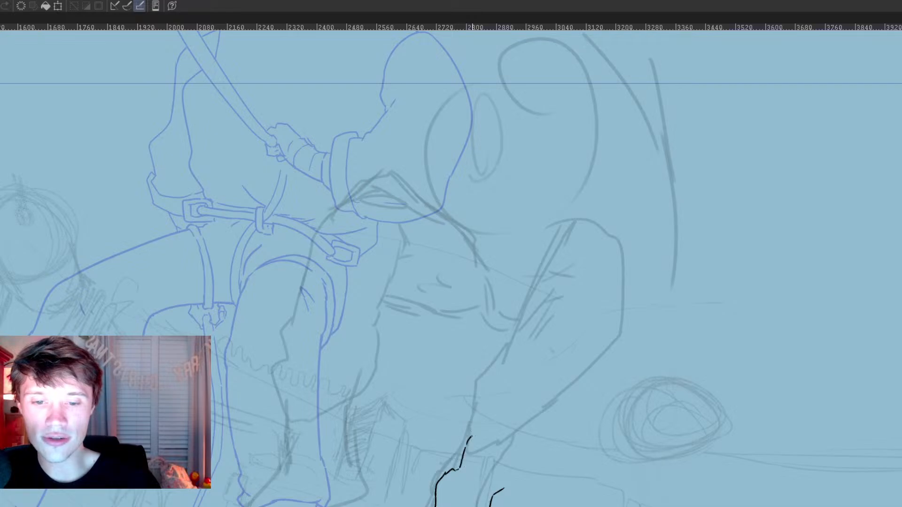
Step: Refine the bent leg's shin outline, smoothing the front edge and inking the back edge from the knee down
drag(536, 463, 502, 506)
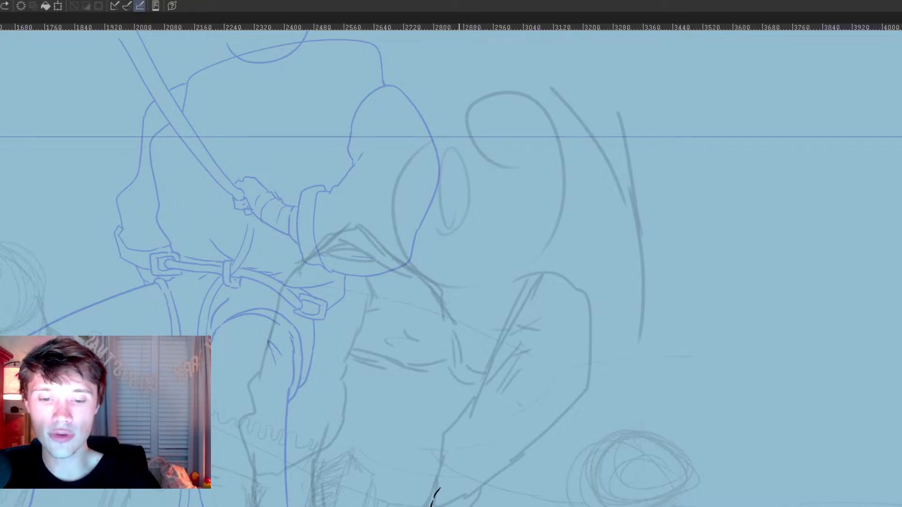
drag(489, 282, 472, 323)
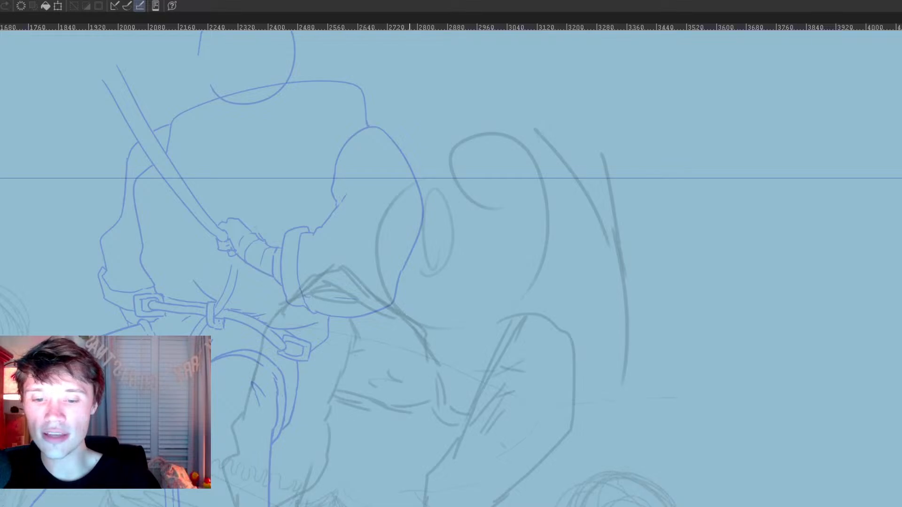
drag(481, 506, 555, 499)
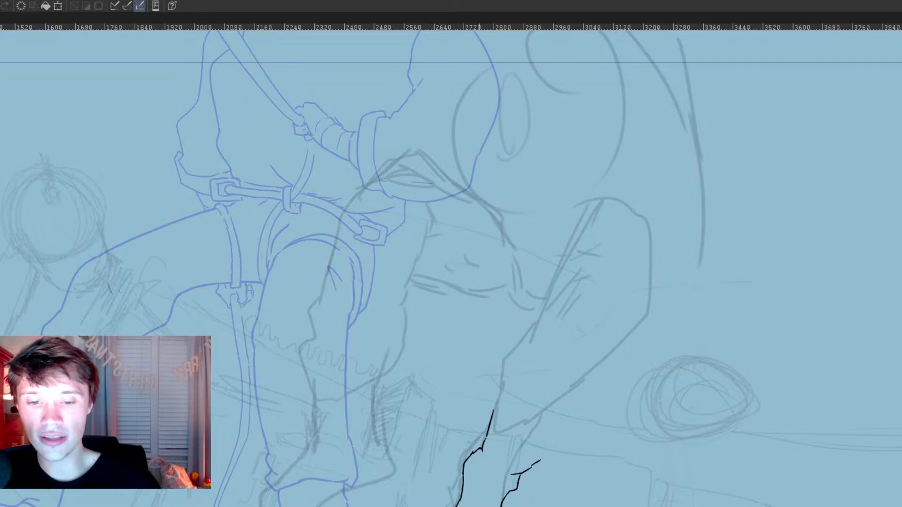
drag(520, 282, 488, 347)
mouse_move(459, 489)
mouse_down()
mouse_move(487, 441)
mouse_move(456, 486)
mouse_move(455, 506)
mouse_up()
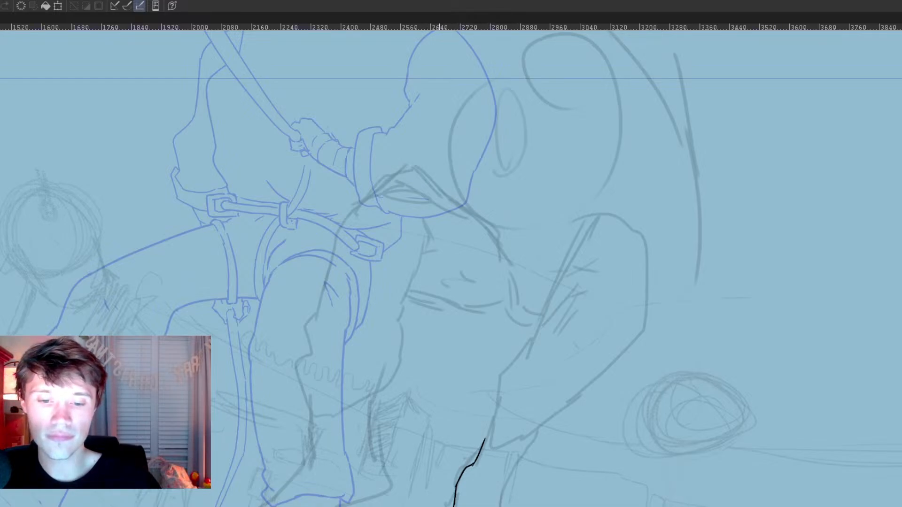
mouse_move(455, 506)
mouse_down()
mouse_move(509, 498)
mouse_move(536, 449)
mouse_move(456, 506)
mouse_up()
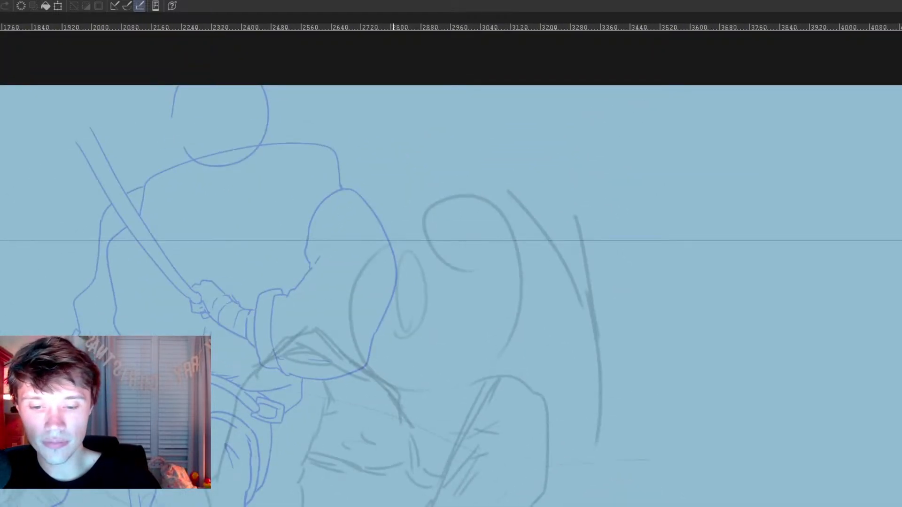
drag(446, 506, 479, 465)
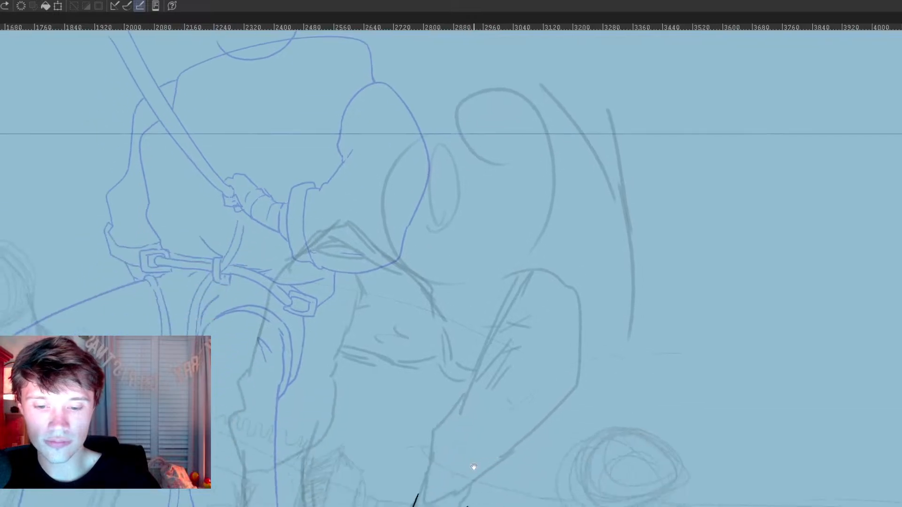
Step: Ink the second pose's rounded knee and the full outline of its bent thigh, with both long edges and the curved top
mouse_move(431, 450)
mouse_down()
mouse_move(427, 491)
mouse_move(440, 506)
mouse_up()
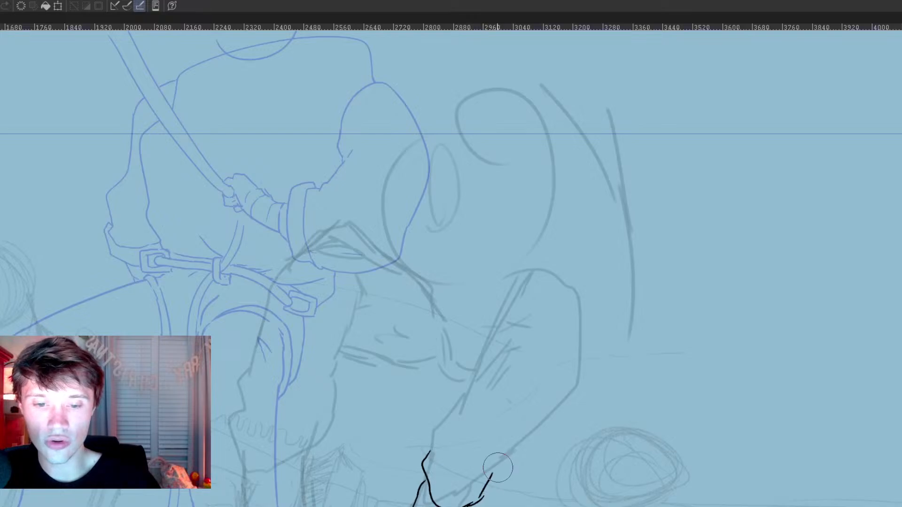
mouse_move(465, 505)
mouse_down()
mouse_move(482, 499)
mouse_move(588, 384)
mouse_up()
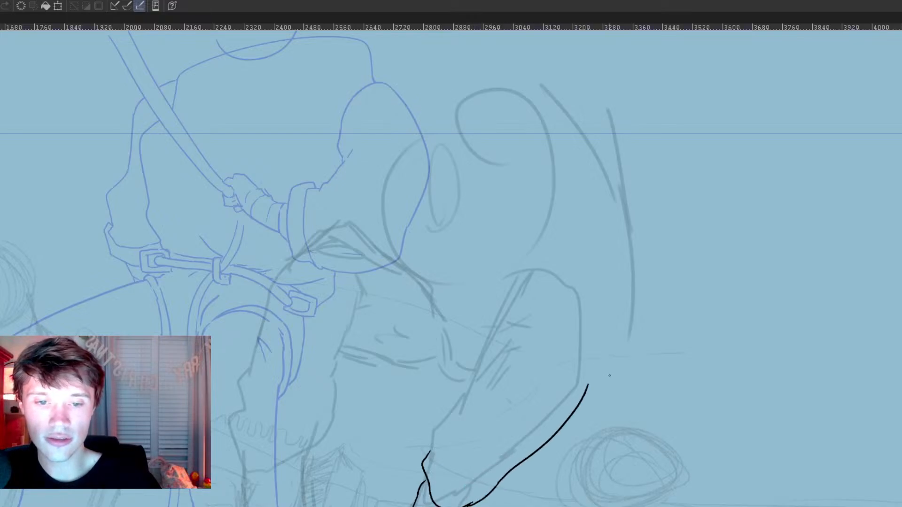
mouse_move(515, 295)
mouse_down()
mouse_move(596, 333)
mouse_move(593, 383)
mouse_up()
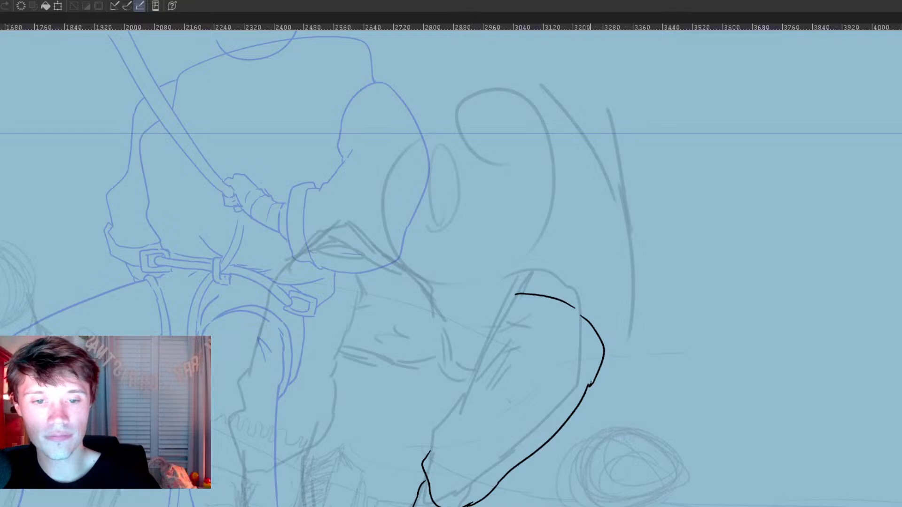
mouse_move(515, 351)
mouse_down()
mouse_move(492, 365)
mouse_move(430, 453)
mouse_up()
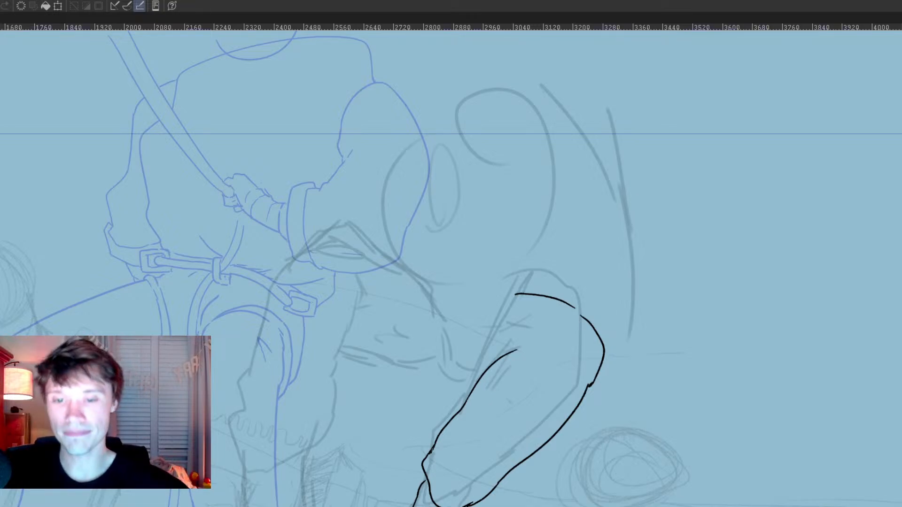
Step: Ink the second pose's other lower leg, with both calf edges tapering in and flaring out at the trouser cuff
scroll(559, 357, down, 4)
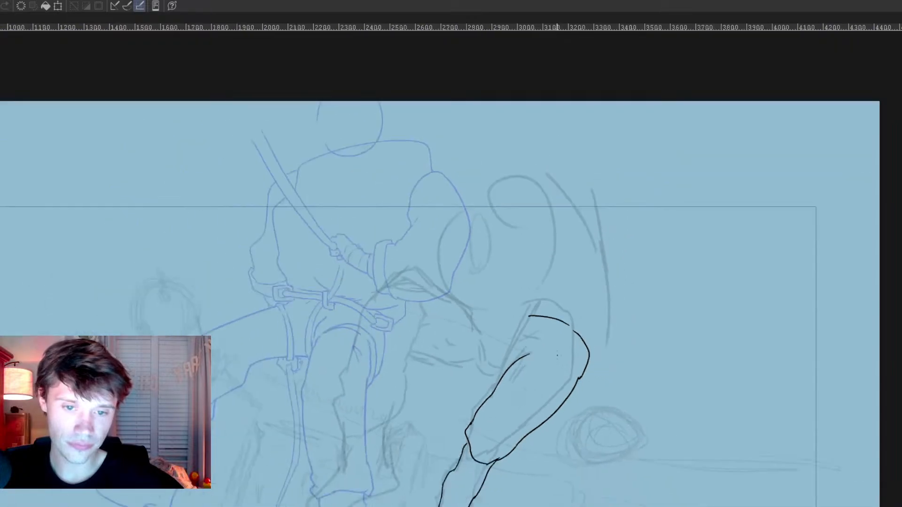
drag(493, 393, 524, 367)
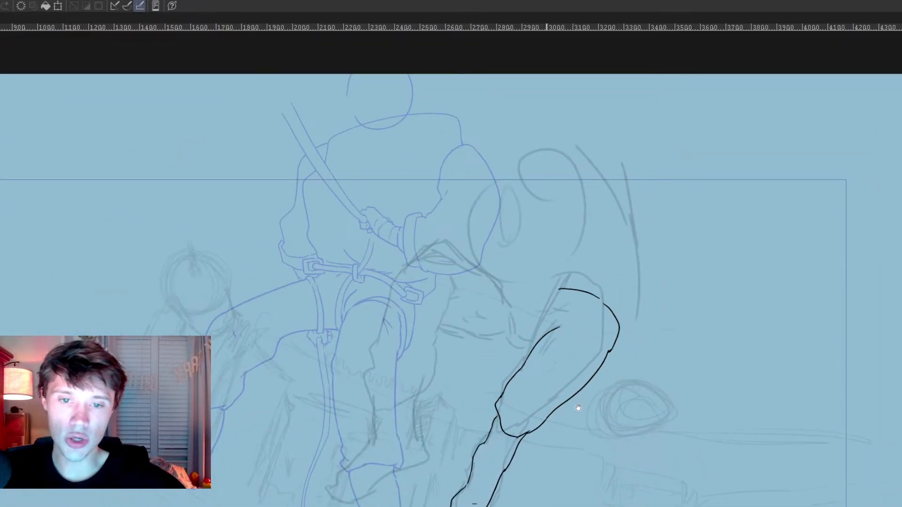
scroll(578, 407, up, 5)
scroll(430, 433, up, 1)
drag(396, 473, 627, 376)
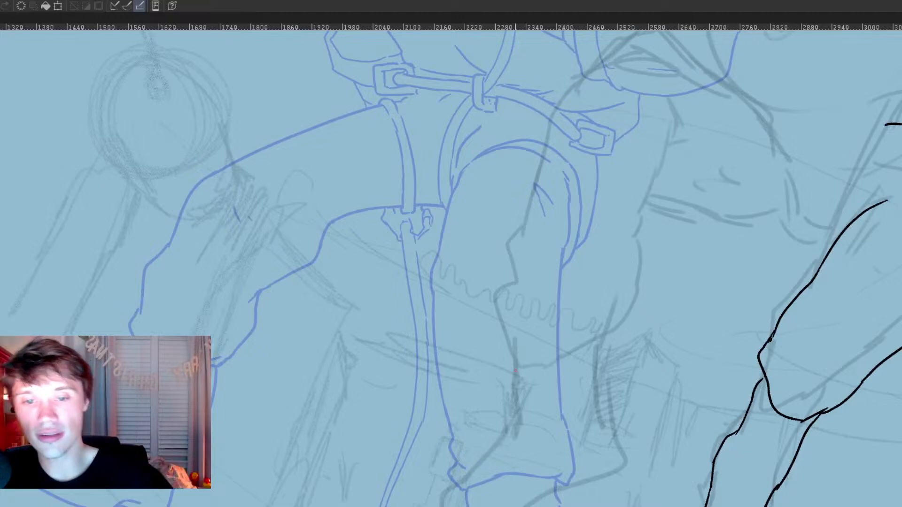
mouse_move(514, 362)
mouse_down()
mouse_move(517, 422)
mouse_move(516, 411)
mouse_move(506, 441)
mouse_move(451, 506)
mouse_up()
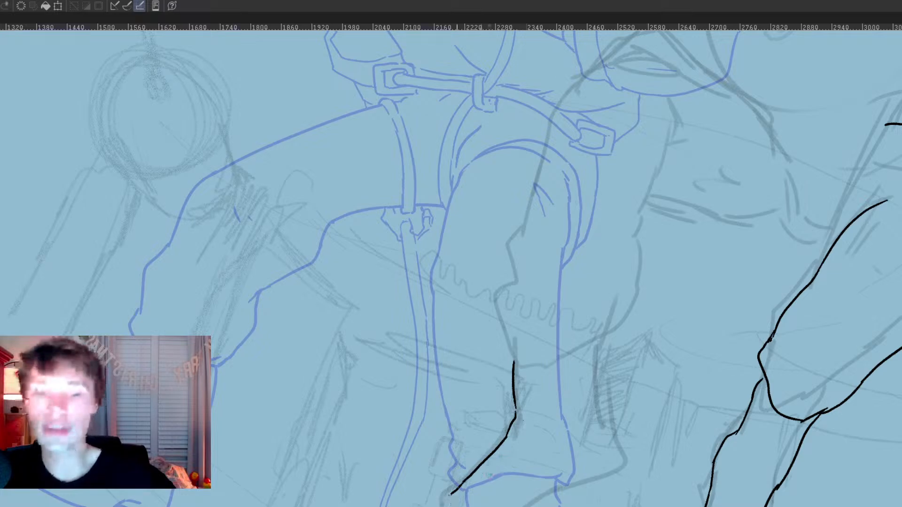
drag(452, 492, 446, 506)
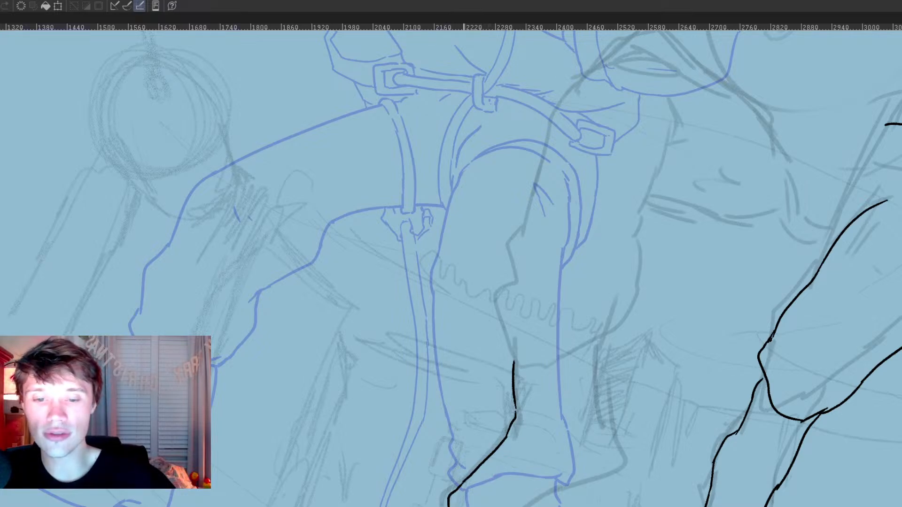
mouse_move(541, 506)
mouse_down()
mouse_move(625, 447)
mouse_move(606, 341)
mouse_move(637, 432)
mouse_up()
mouse_move(500, 506)
mouse_down()
mouse_move(512, 477)
mouse_move(506, 443)
mouse_up()
drag(597, 395, 606, 451)
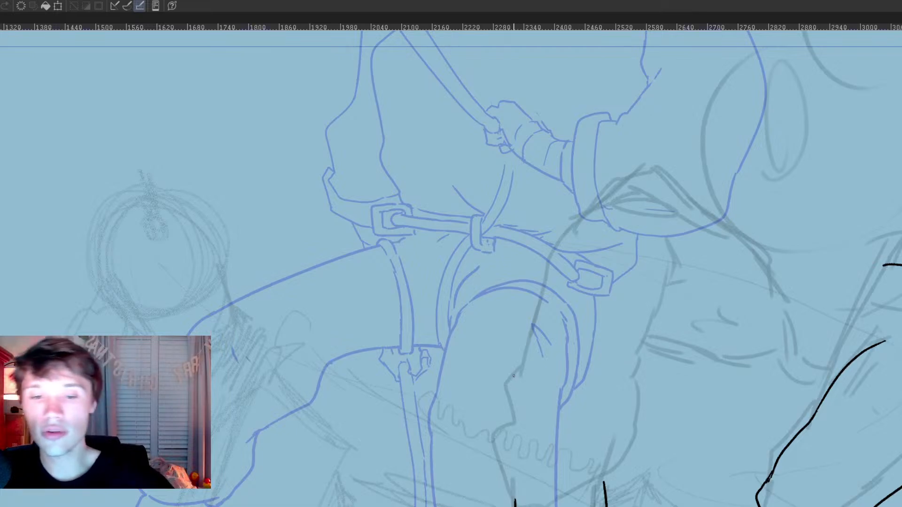
Step: Ink both edges of the straighter leg's thigh and the curved crotch line running toward the bent leg
drag(561, 219, 524, 354)
key(ctrl+z)
mouse_move(558, 222)
mouse_down()
mouse_move(502, 416)
mouse_move(501, 456)
mouse_move(516, 503)
mouse_move(598, 460)
mouse_move(613, 476)
mouse_move(666, 261)
mouse_up()
mouse_move(683, 311)
mouse_down()
mouse_move(650, 339)
mouse_move(687, 382)
mouse_move(750, 406)
mouse_up()
mouse_move(822, 371)
mouse_down()
mouse_move(757, 375)
mouse_move(724, 411)
mouse_up()
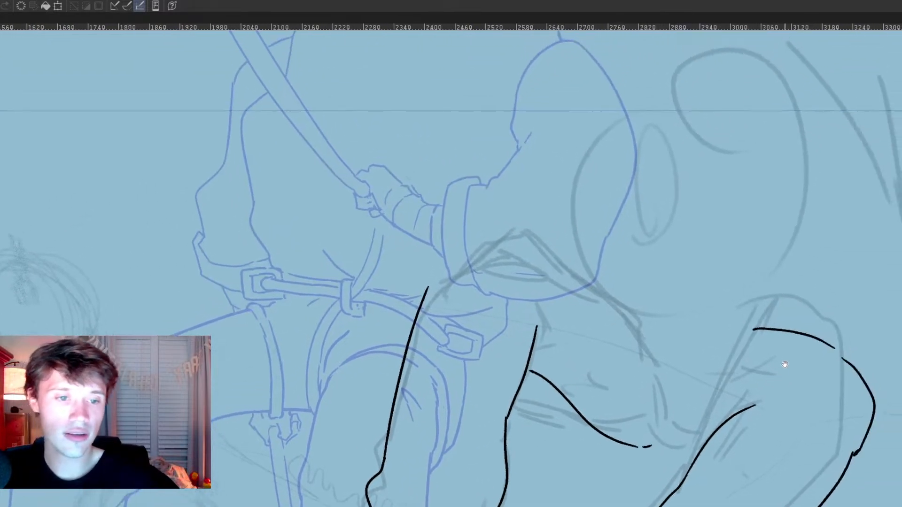
Step: Ink a narrow double-line harness strap around each thigh and clean up where the straps meet the leg lines
key(e)
click(760, 330)
key(p)
mouse_move(776, 330)
mouse_down()
mouse_move(743, 345)
mouse_move(729, 420)
mouse_move(714, 416)
mouse_move(709, 390)
mouse_move(719, 359)
mouse_move(752, 325)
mouse_move(781, 322)
mouse_up()
key(e)
click(599, 431)
key(p)
mouse_move(609, 308)
mouse_down()
mouse_move(595, 409)
mouse_move(576, 415)
mouse_move(570, 398)
mouse_move(590, 411)
mouse_move(577, 418)
mouse_move(623, 371)
mouse_move(619, 300)
mouse_move(626, 330)
mouse_up()
key(e)
key(p)
drag(593, 423, 647, 448)
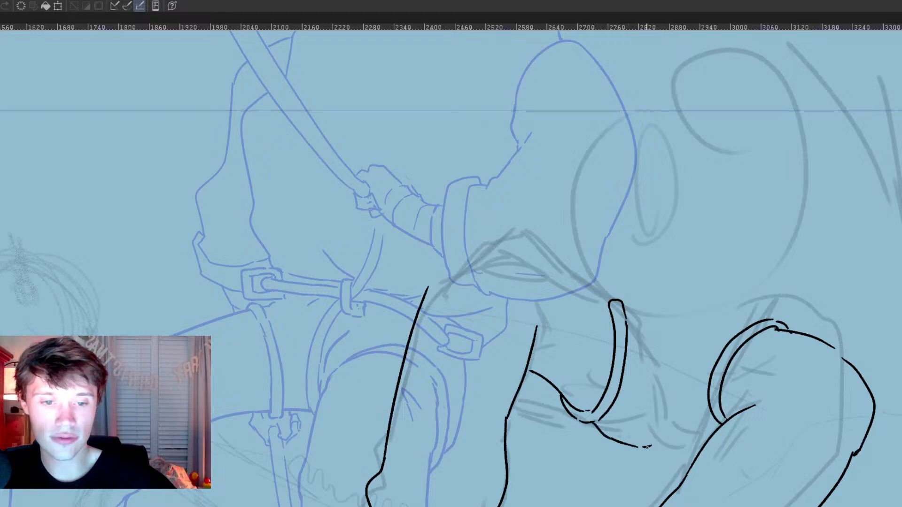
Step: Ink the rope between the two thigh straps as parallel lines running down and curving under the crotch
drag(718, 434, 681, 435)
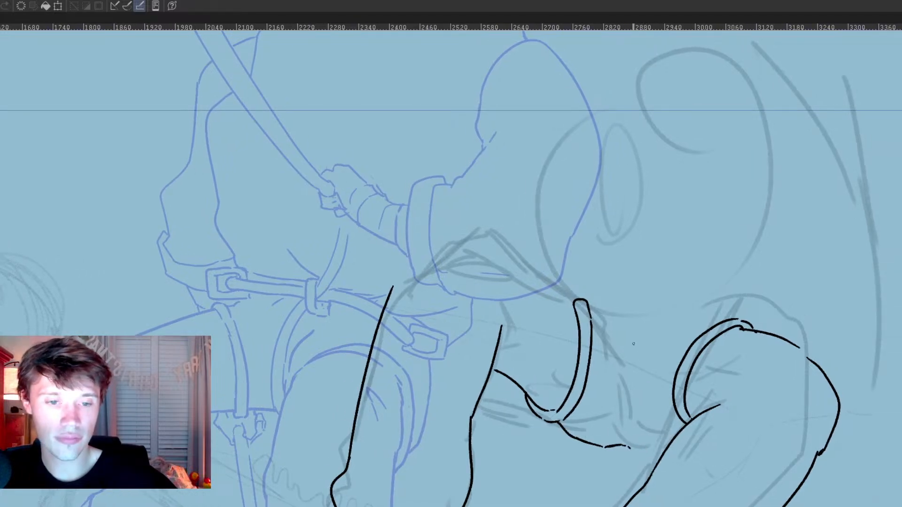
mouse_move(630, 335)
mouse_down()
mouse_move(630, 427)
mouse_move(535, 506)
mouse_up()
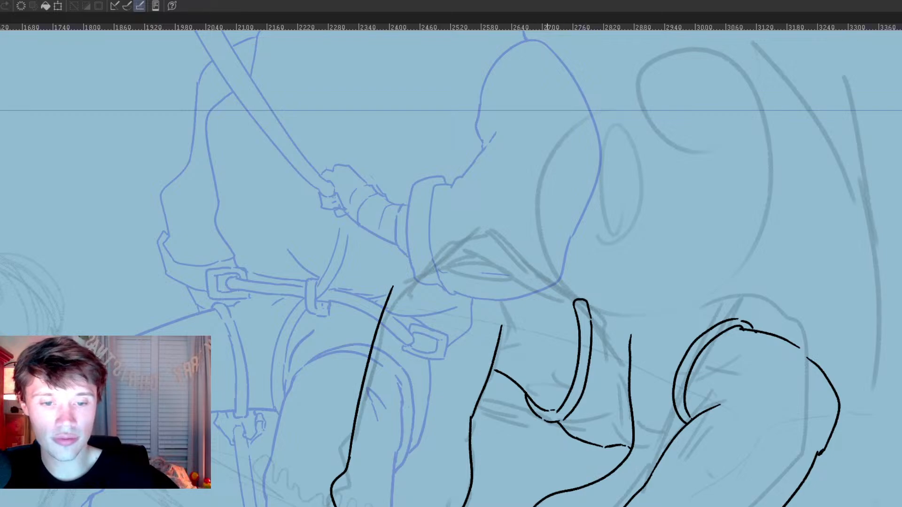
mouse_move(554, 506)
mouse_down()
mouse_move(599, 491)
mouse_move(648, 436)
mouse_up()
mouse_move(640, 335)
mouse_down()
mouse_move(643, 425)
mouse_move(661, 455)
mouse_up()
drag(668, 308, 678, 423)
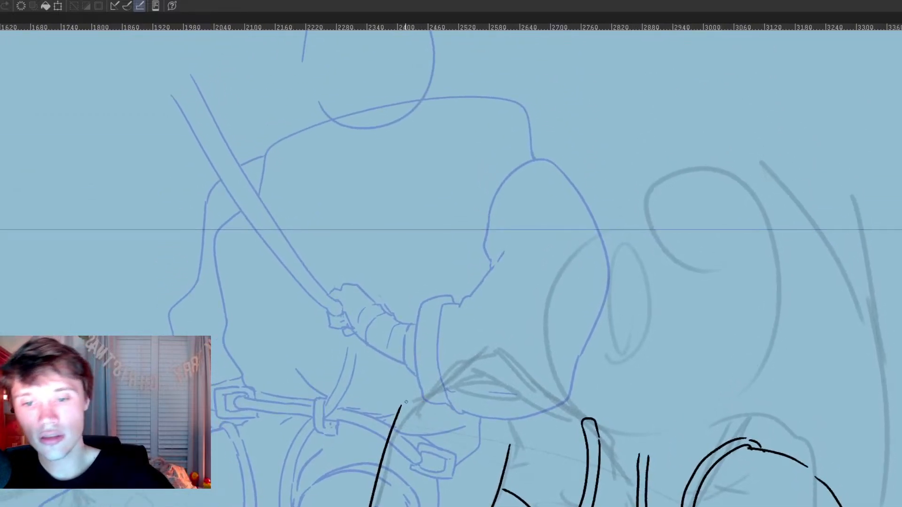
Step: Ink the arched hip line above the straighter leg, continuing it past the thigh strap to the central rope
drag(412, 391, 479, 358)
key(ctrl+z)
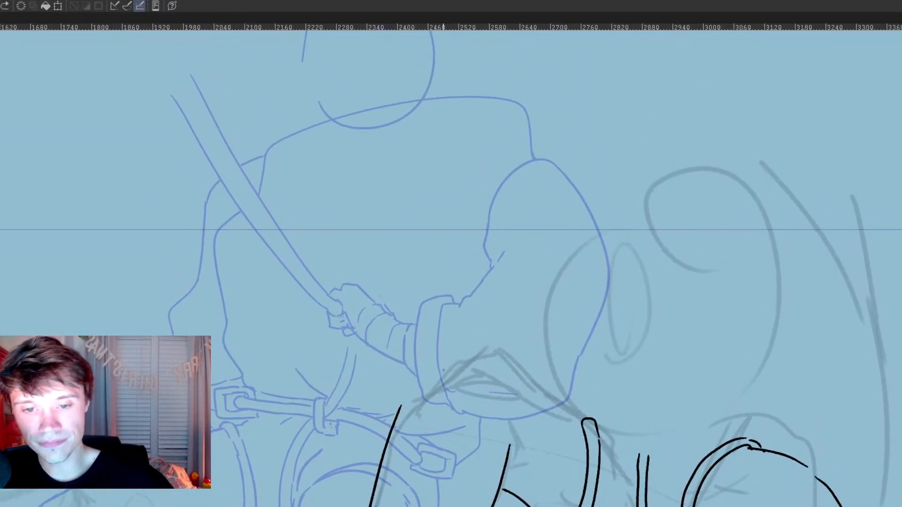
key(e)
mouse_move(397, 406)
mouse_down()
mouse_move(389, 421)
mouse_move(459, 358)
mouse_move(526, 388)
mouse_move(540, 404)
mouse_up()
key(p)
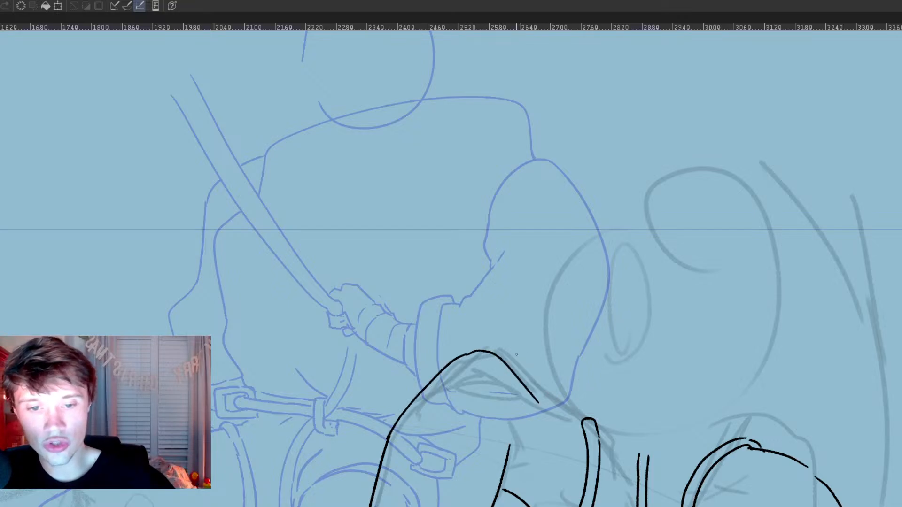
key(ctrl+z)
mouse_move(477, 353)
mouse_down()
mouse_move(507, 356)
mouse_move(583, 419)
mouse_up()
key(e)
drag(537, 396, 557, 414)
key(p)
mouse_move(528, 375)
mouse_down()
mouse_move(637, 452)
mouse_move(656, 428)
mouse_move(638, 383)
mouse_move(652, 366)
mouse_move(660, 376)
mouse_move(609, 418)
mouse_up()
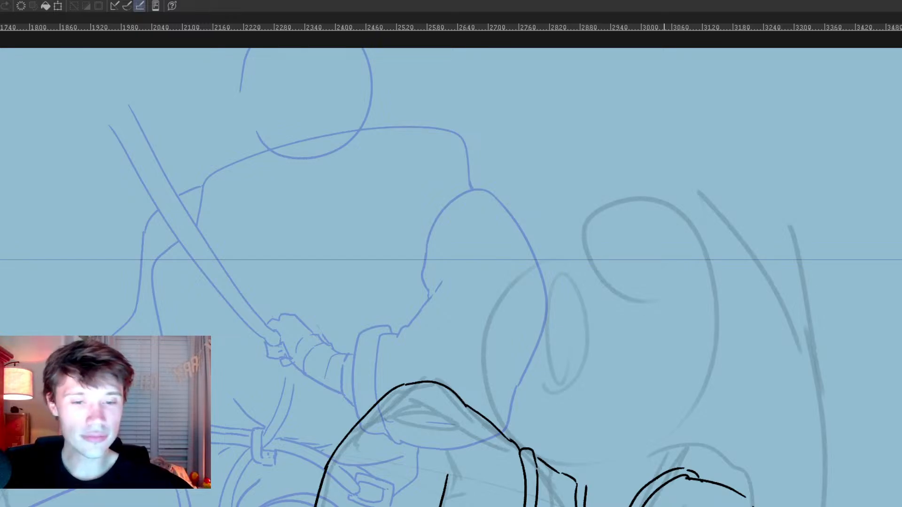
Step: Extend the central rope above the hip line with two short, slightly curved parallel lines
scroll(710, 358, down, 5)
scroll(703, 381, up, 6)
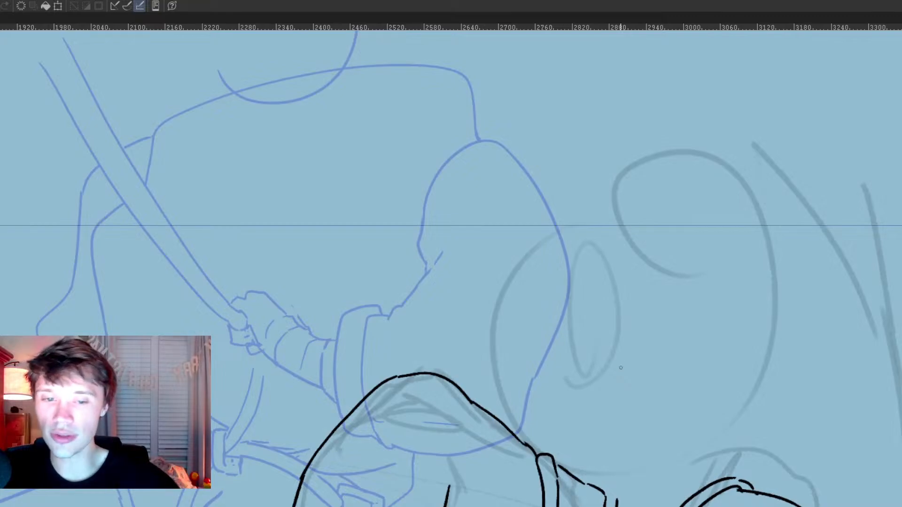
drag(608, 483, 622, 402)
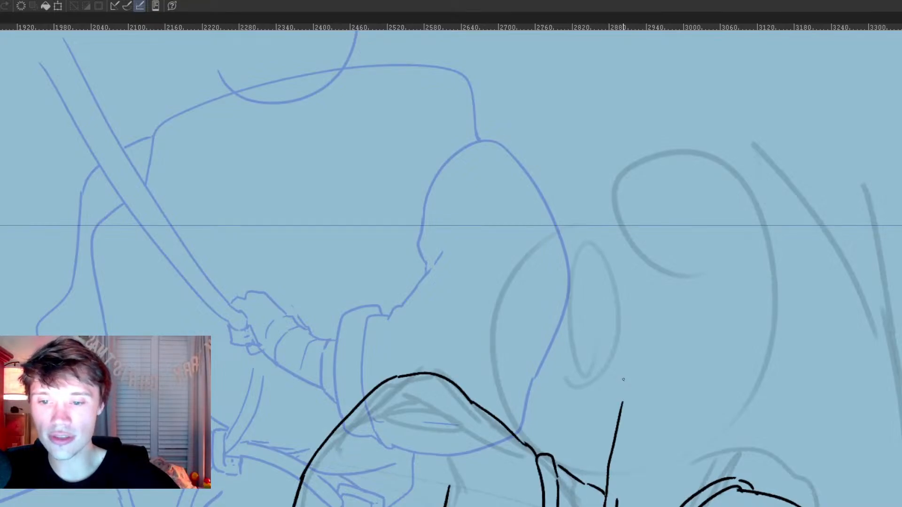
key(ctrl+z)
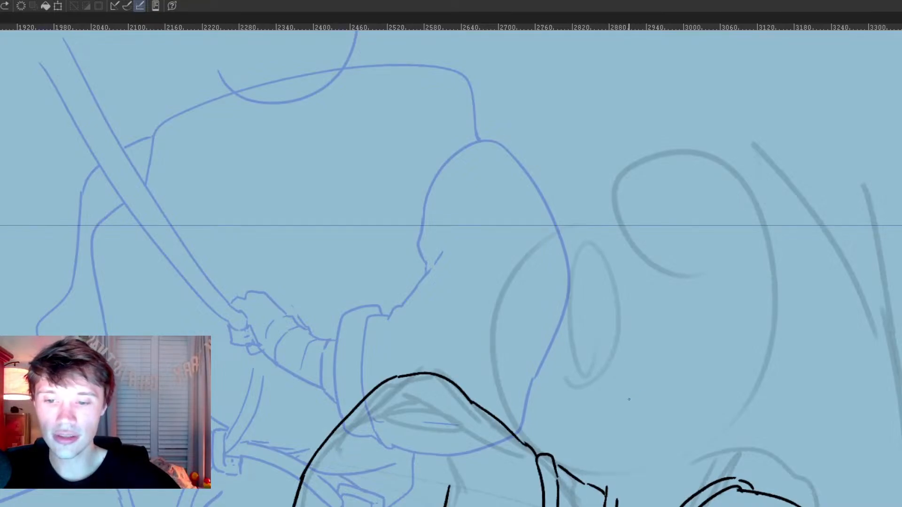
drag(632, 383, 611, 468)
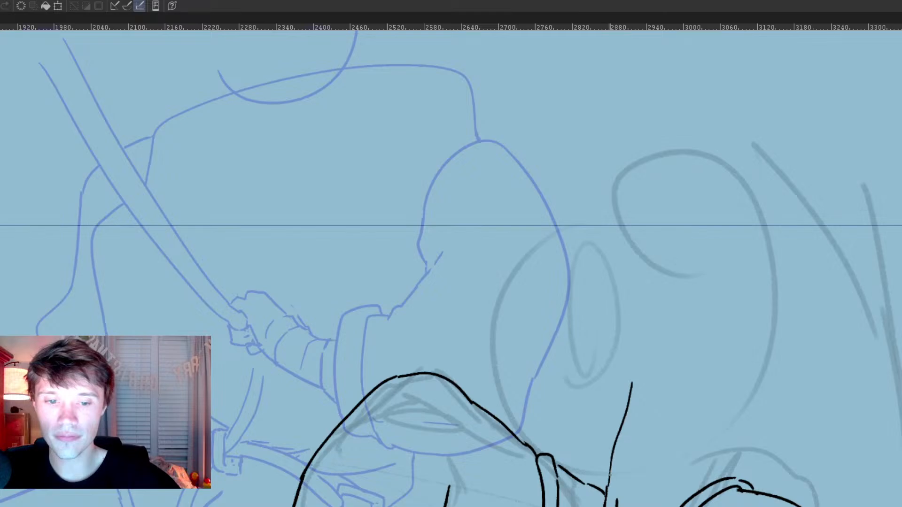
key(ctrl+z)
mouse_move(606, 491)
mouse_down()
mouse_move(629, 398)
mouse_move(620, 485)
mouse_move(646, 403)
mouse_move(652, 416)
mouse_move(635, 434)
mouse_up()
key(e)
key(p)
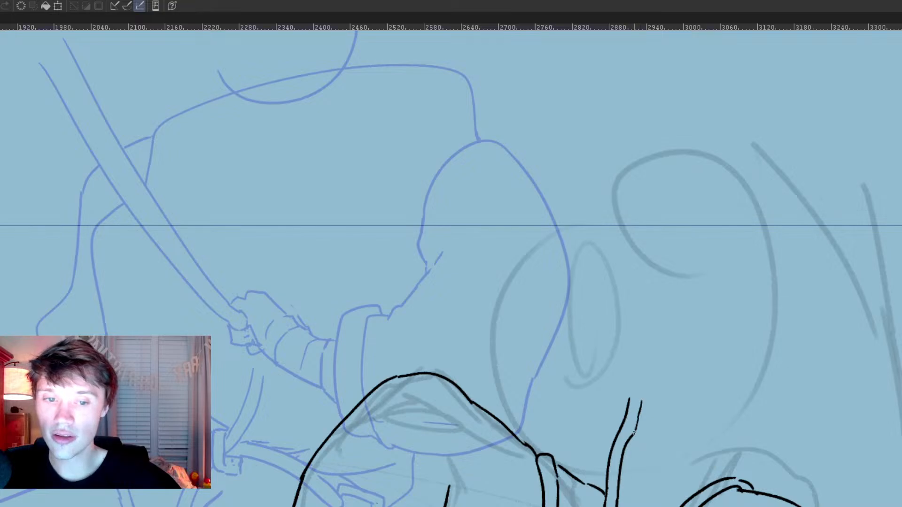
scroll(652, 363, up, 2)
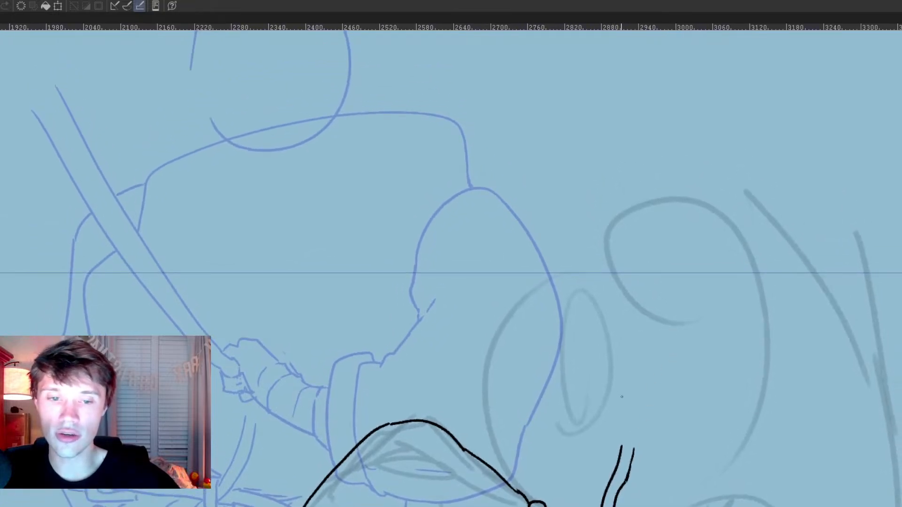
Step: Ink the back of the gripping hand and the wrapped wrist behind it over the rough sketch
scroll(636, 422, down, 2)
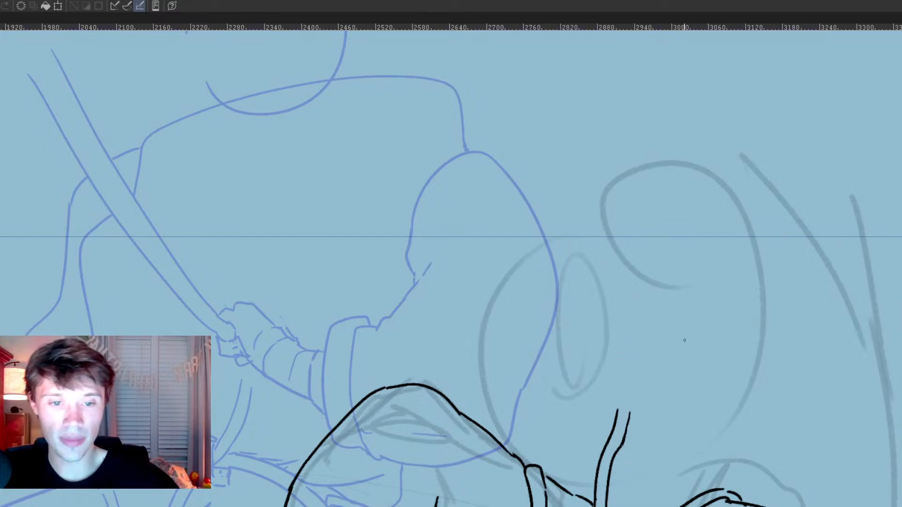
mouse_move(655, 344)
mouse_down()
mouse_move(645, 335)
mouse_move(631, 341)
mouse_move(693, 356)
mouse_move(688, 343)
mouse_move(718, 371)
mouse_move(675, 400)
mouse_move(696, 414)
mouse_move(716, 373)
mouse_up()
key(ctrl+z)
drag(699, 414, 723, 432)
drag(716, 373, 757, 391)
drag(713, 411, 722, 391)
Step: Add the remaining wrist wraps and ink the folded sleeve cuff, starting the sleeve's lower edge below it
mouse_move(730, 388)
mouse_down()
mouse_move(734, 425)
mouse_move(787, 471)
mouse_up()
mouse_move(752, 397)
mouse_down()
mouse_move(759, 376)
mouse_move(771, 409)
mouse_move(765, 463)
mouse_move(775, 463)
mouse_up()
key(e)
key(p)
mouse_move(742, 439)
mouse_down()
mouse_move(760, 473)
mouse_move(767, 444)
mouse_up()
drag(750, 409, 743, 434)
drag(769, 473, 808, 500)
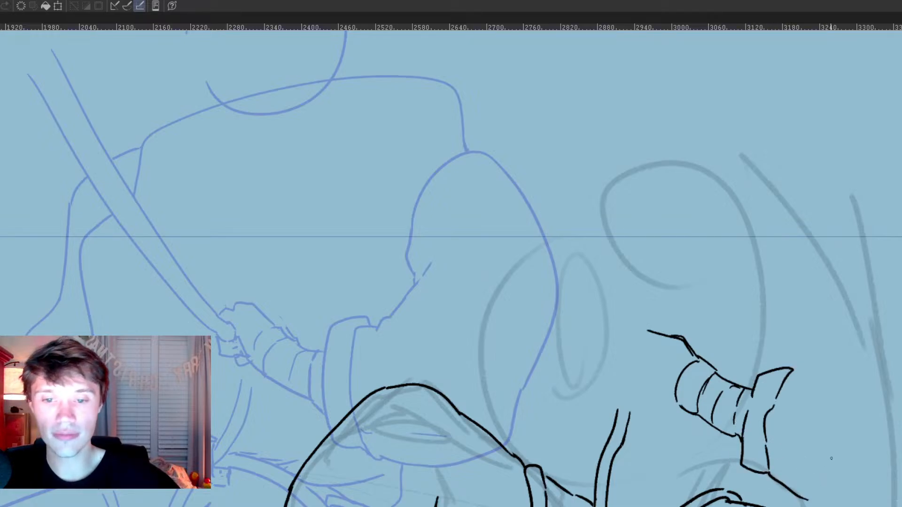
Step: Ink the bulging sleeve of the near arm from the cuff up around the shoulder and back along its lower edge
drag(829, 417, 697, 409)
drag(675, 492, 709, 506)
mouse_move(765, 504)
mouse_down()
mouse_move(801, 458)
mouse_move(854, 313)
mouse_move(698, 203)
mouse_move(674, 354)
mouse_move(662, 371)
mouse_up()
key(e)
mouse_move(685, 278)
mouse_down()
mouse_move(683, 301)
mouse_move(702, 260)
mouse_up()
key(p)
mouse_move(689, 229)
mouse_down()
mouse_move(689, 318)
mouse_move(675, 345)
mouse_up()
drag(688, 472, 729, 359)
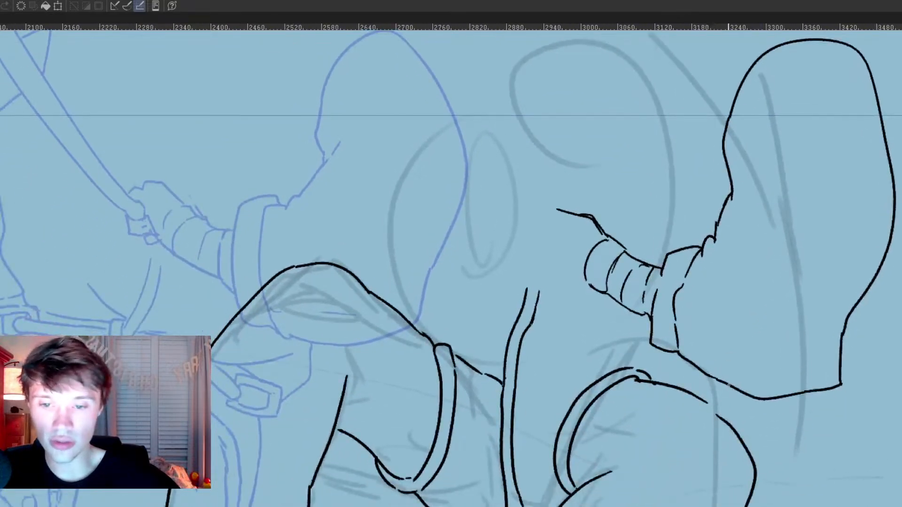
Step: Close the gap in the straighter leg's thigh line and redraw the central rope's upper end with a shorter bend
drag(707, 406, 721, 417)
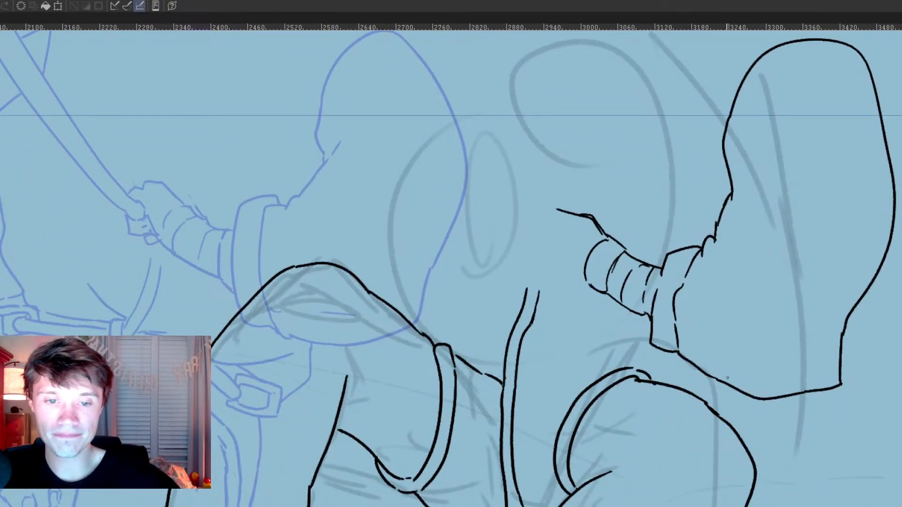
drag(623, 377, 664, 402)
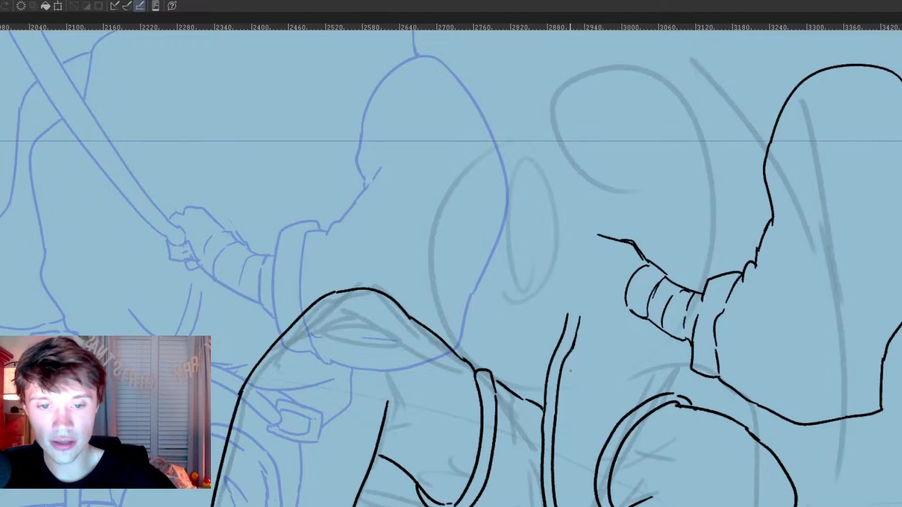
key(e)
mouse_move(580, 318)
mouse_down()
mouse_move(568, 369)
mouse_move(566, 360)
mouse_up()
key(p)
drag(557, 402, 575, 369)
drag(616, 413, 771, 255)
Step: Close the lower end of the crotch rope with a pointed tip and ink short strap lines rising from it
key(e)
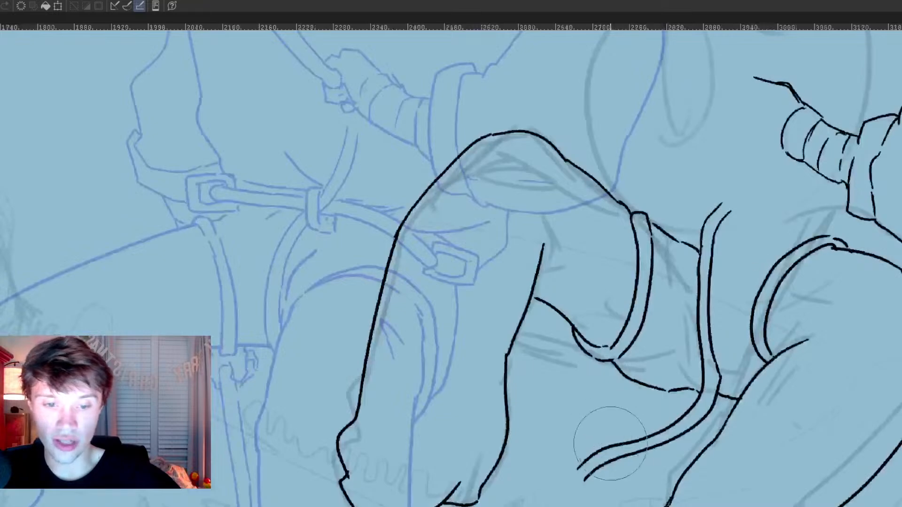
key(p)
mouse_move(579, 467)
mouse_down()
mouse_move(598, 488)
mouse_move(600, 470)
mouse_move(592, 487)
mouse_move(577, 477)
mouse_move(604, 466)
mouse_move(579, 431)
mouse_move(598, 446)
mouse_up()
key(e)
key(p)
drag(596, 402, 595, 378)
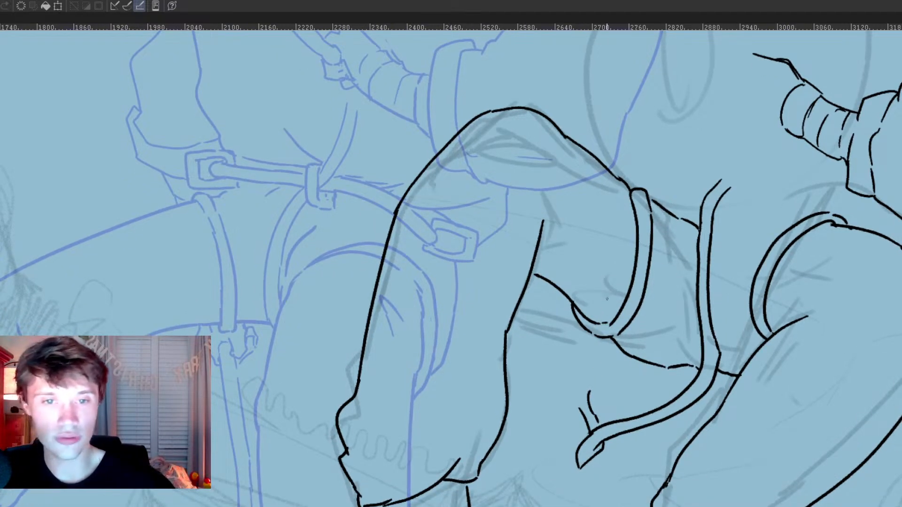
Step: Ink the knotted gear hanging under the bent leg's thigh strap and join it to the rope end
mouse_move(567, 299)
mouse_down()
mouse_move(544, 349)
mouse_move(555, 373)
mouse_up()
mouse_move(556, 366)
mouse_down()
mouse_move(578, 361)
mouse_move(588, 373)
mouse_move(574, 365)
mouse_move(579, 409)
mouse_up()
mouse_move(554, 374)
mouse_down()
mouse_move(600, 388)
mouse_move(605, 343)
mouse_up()
drag(681, 291, 637, 405)
mouse_move(696, 269)
mouse_down()
mouse_move(681, 344)
mouse_move(667, 358)
mouse_up()
drag(802, 234, 732, 299)
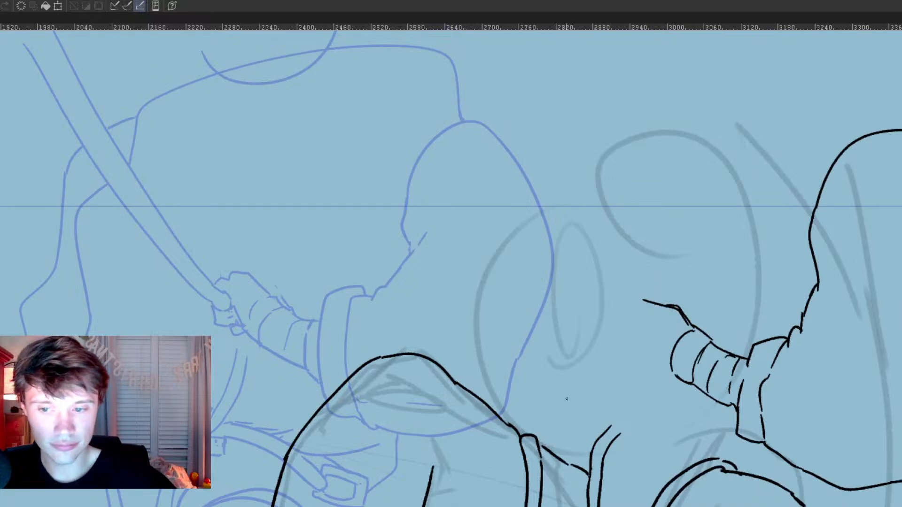
Step: Ink the waist belt with its buckle, the loop around the central rope, and the double rope curving up toward the hand
mouse_move(545, 391)
mouse_down()
mouse_move(526, 421)
mouse_move(542, 429)
mouse_move(539, 400)
mouse_move(568, 404)
mouse_move(557, 426)
mouse_move(582, 429)
mouse_move(587, 414)
mouse_move(604, 411)
mouse_move(614, 423)
mouse_move(619, 400)
mouse_move(633, 395)
mouse_move(629, 421)
mouse_move(616, 428)
mouse_move(626, 436)
mouse_move(647, 395)
mouse_move(643, 356)
mouse_up()
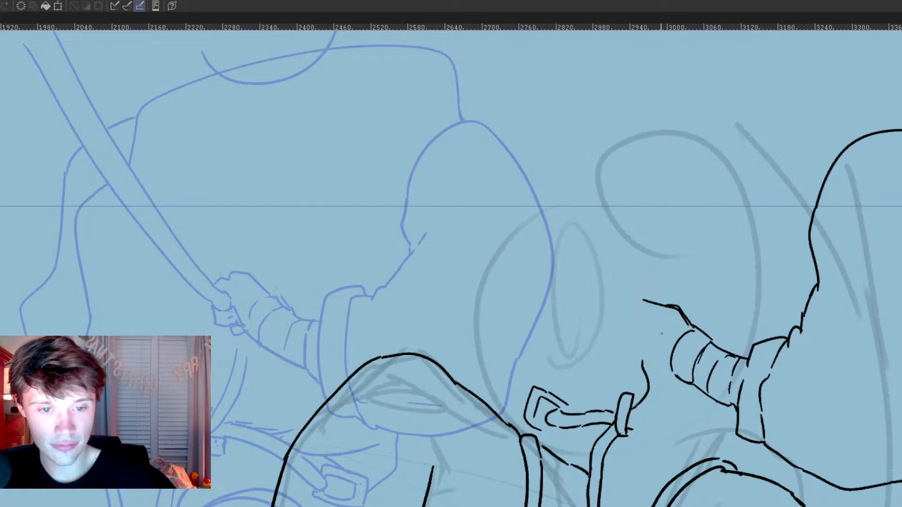
key(ctrl+z)
mouse_move(649, 369)
mouse_down()
mouse_move(632, 408)
mouse_move(656, 400)
mouse_move(628, 421)
mouse_up()
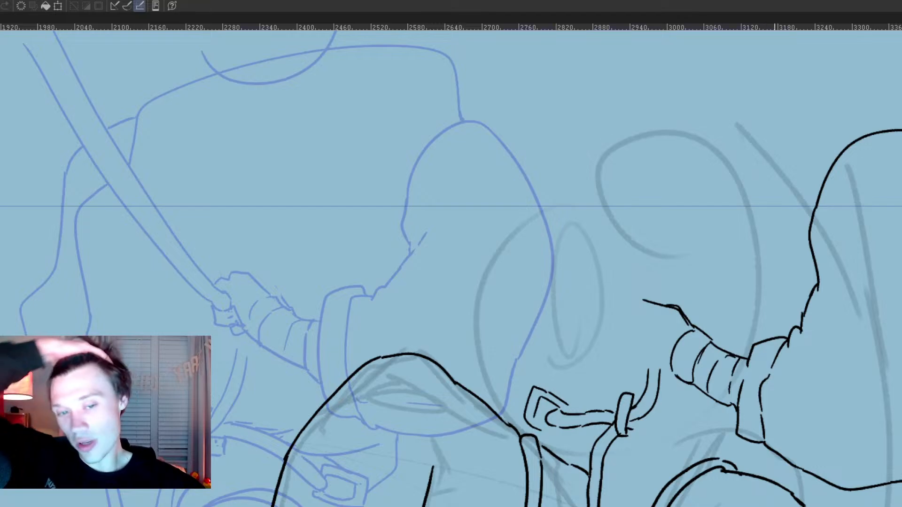
Step: Add the buckle's inner detail and the small fabric folds beneath the waist belt
scroll(776, 222, down, 1)
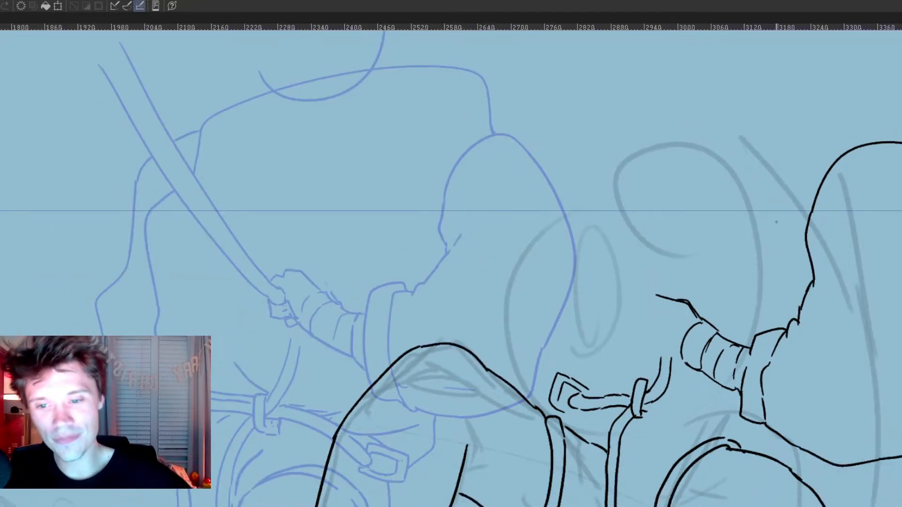
drag(596, 418, 604, 439)
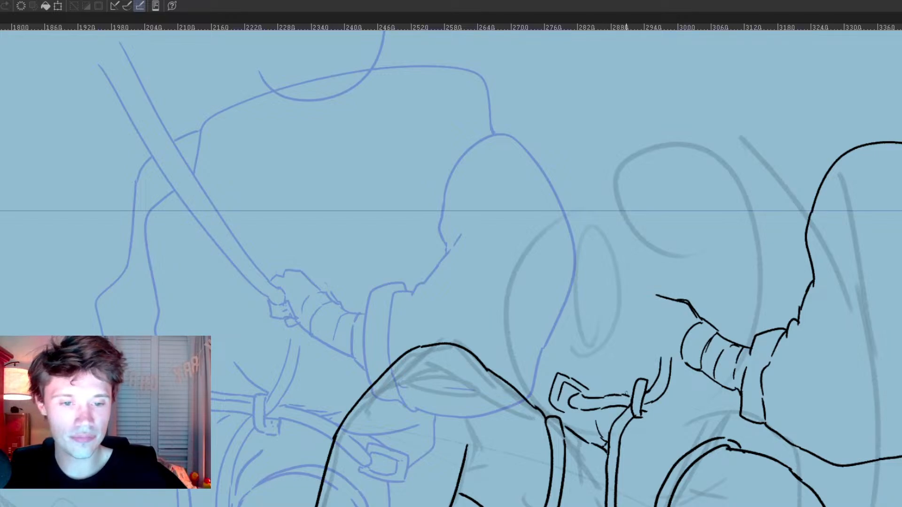
mouse_move(558, 400)
mouse_down()
mouse_move(570, 414)
mouse_move(582, 413)
mouse_up()
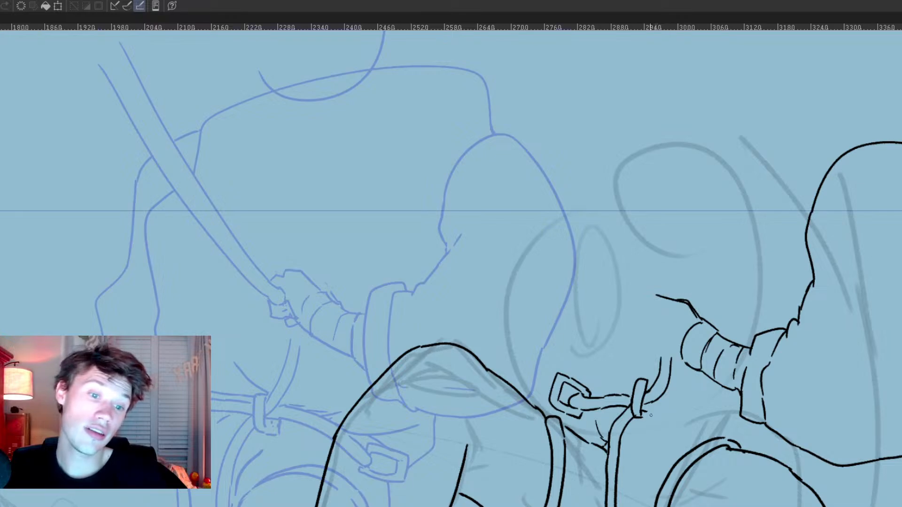
mouse_move(586, 417)
mouse_down()
mouse_move(616, 417)
mouse_move(580, 422)
mouse_move(579, 434)
mouse_up()
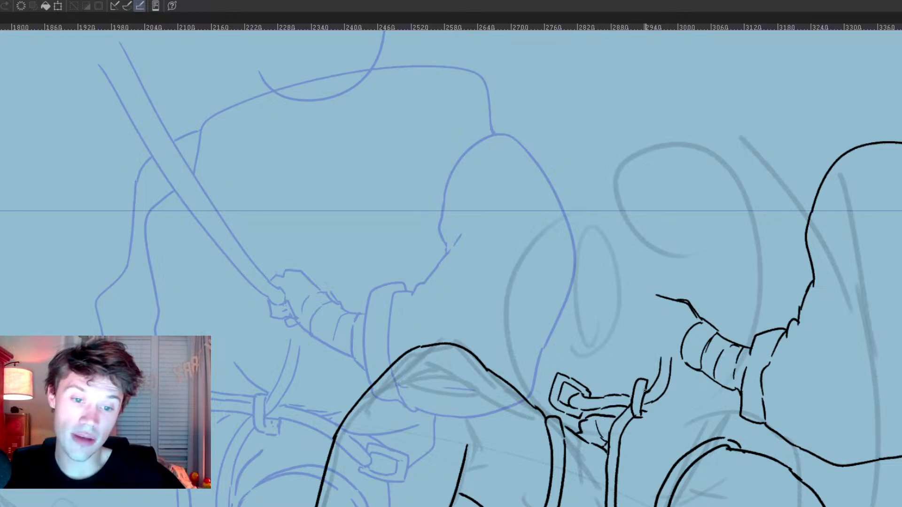
Step: Ink the belt as parallel curved lines running from the central loop over the hip to the straighter leg's strap
drag(637, 421, 693, 449)
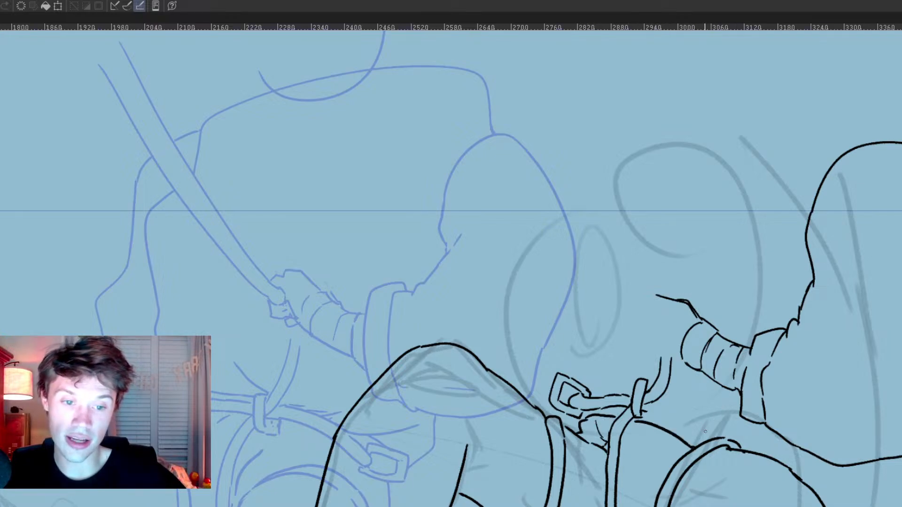
mouse_move(655, 402)
mouse_down()
mouse_move(707, 423)
mouse_move(705, 447)
mouse_move(719, 435)
mouse_up()
key(ctrl+z)
key(ctrl+z)
mouse_move(650, 413)
mouse_down()
mouse_move(703, 440)
mouse_move(718, 437)
mouse_up()
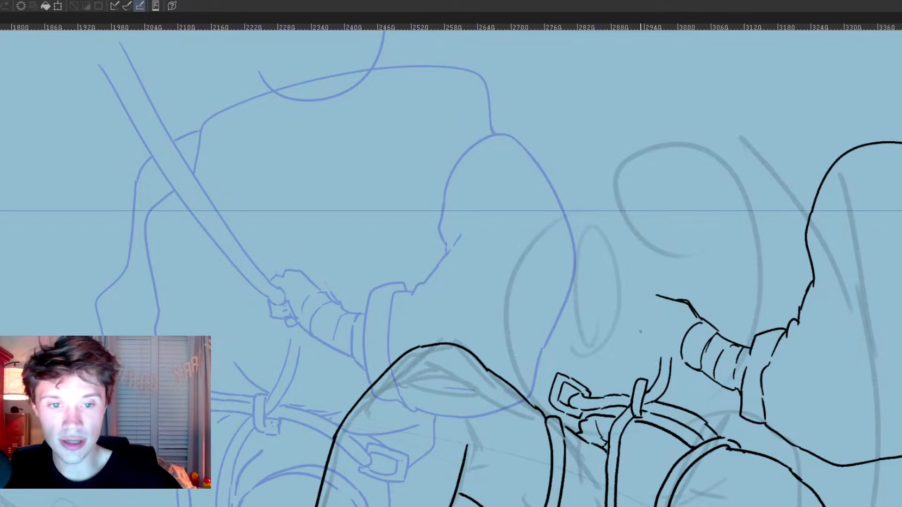
Step: Ink the taut rope as two long, nearly parallel diagonal lines ending at the gripping hand, and cap its upper end
mouse_move(658, 303)
mouse_down()
mouse_move(445, 146)
mouse_move(375, 123)
mouse_move(638, 305)
mouse_up()
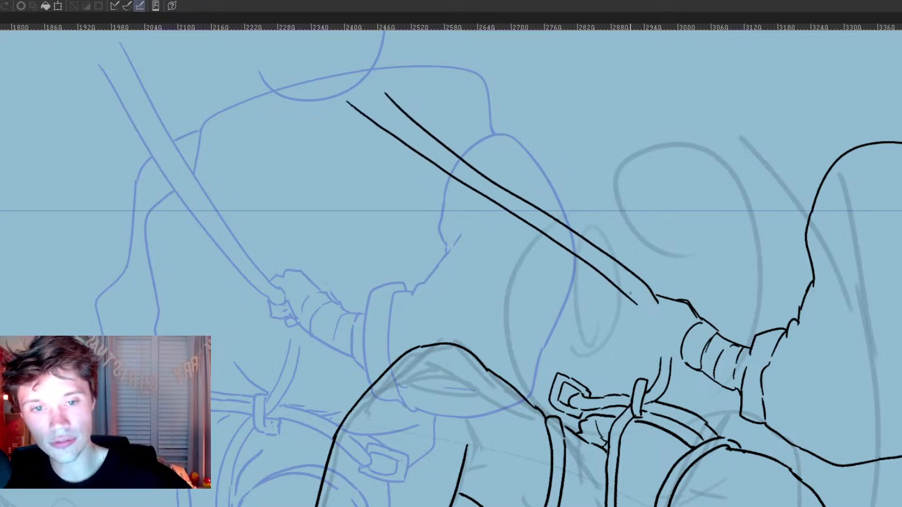
key(ctrl+z)
mouse_move(358, 93)
mouse_down()
mouse_move(480, 203)
mouse_move(640, 311)
mouse_up()
key(ctrl+z)
mouse_move(350, 98)
mouse_down()
mouse_move(476, 207)
mouse_move(656, 309)
mouse_up()
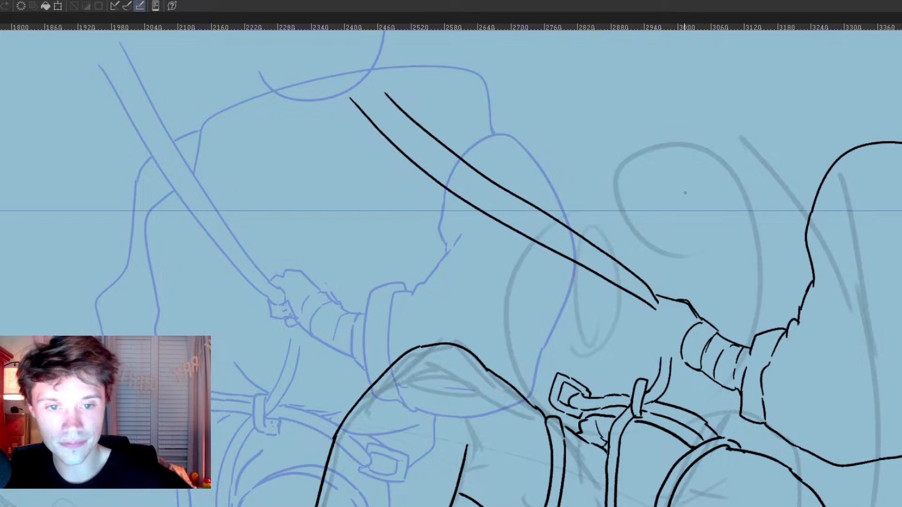
key(ctrl+z)
mouse_move(362, 110)
mouse_down()
mouse_move(467, 187)
mouse_move(641, 290)
mouse_up()
key(ctrl+z)
drag(351, 99, 656, 311)
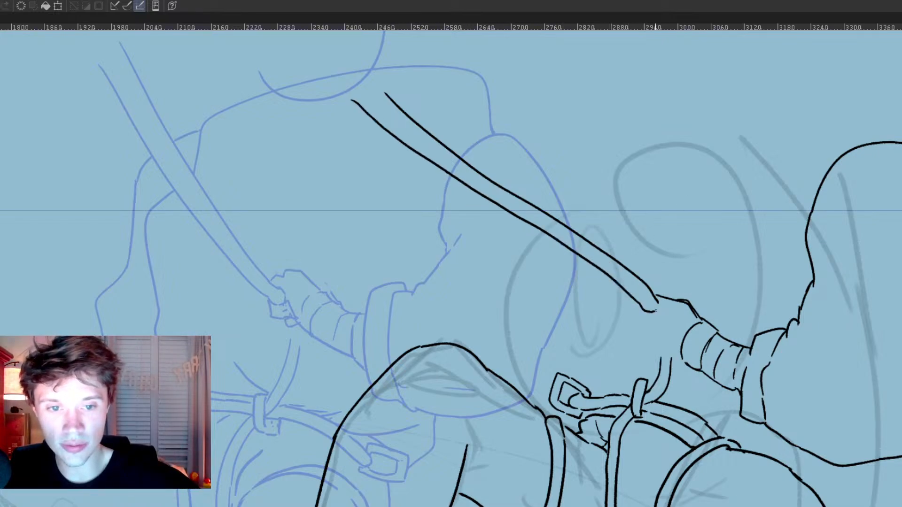
mouse_move(385, 93)
mouse_down()
mouse_move(345, 76)
mouse_move(339, 94)
mouse_move(356, 98)
mouse_up()
Step: Erase the rough top of the gripping hand and ink the thumb and fingers closing around the rope
key(e)
mouse_move(672, 298)
mouse_down()
mouse_move(651, 280)
mouse_move(676, 296)
mouse_move(638, 305)
mouse_move(629, 322)
mouse_move(638, 334)
mouse_move(655, 318)
mouse_move(660, 322)
mouse_move(644, 336)
mouse_move(681, 351)
mouse_up()
key(p)
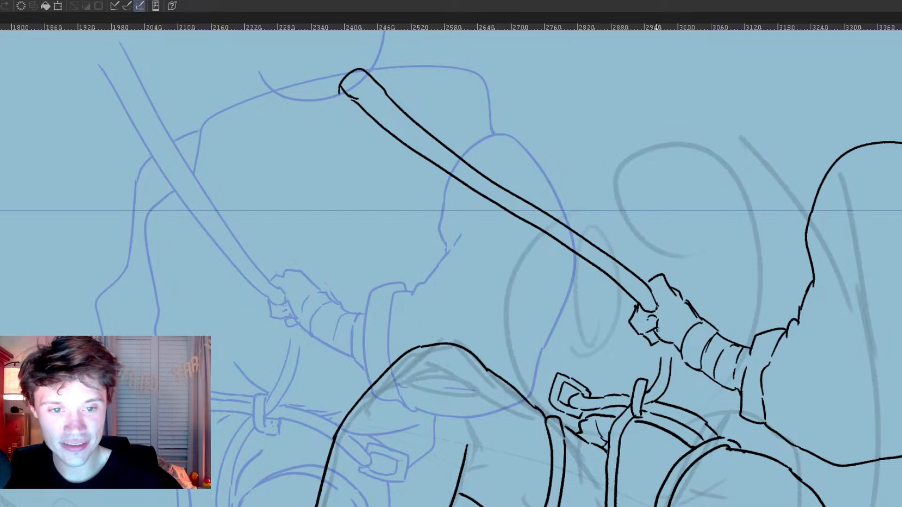
mouse_move(642, 337)
mouse_down()
mouse_move(663, 342)
mouse_move(669, 363)
mouse_up()
Step: Ink the torso's front edge down to the belt and the rounded shoulder line from the rope to the near sleeve
scroll(677, 348, down, 5)
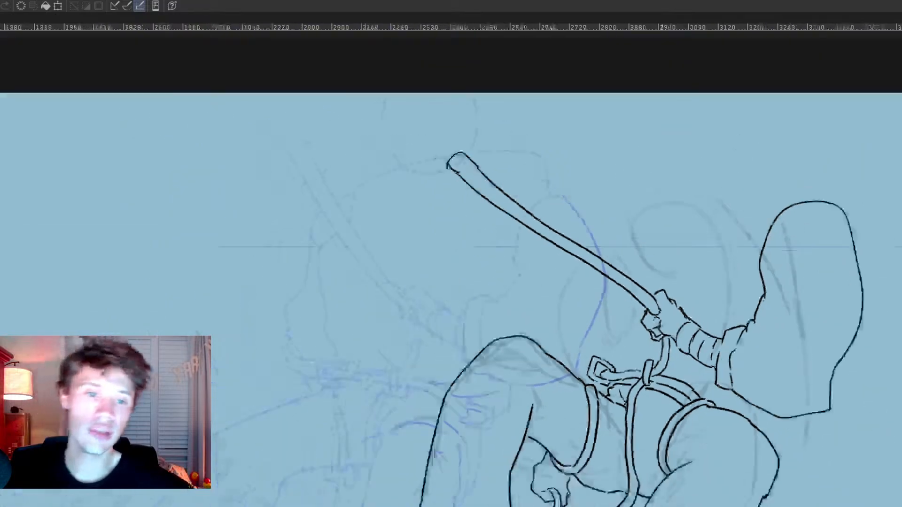
drag(611, 447, 557, 407)
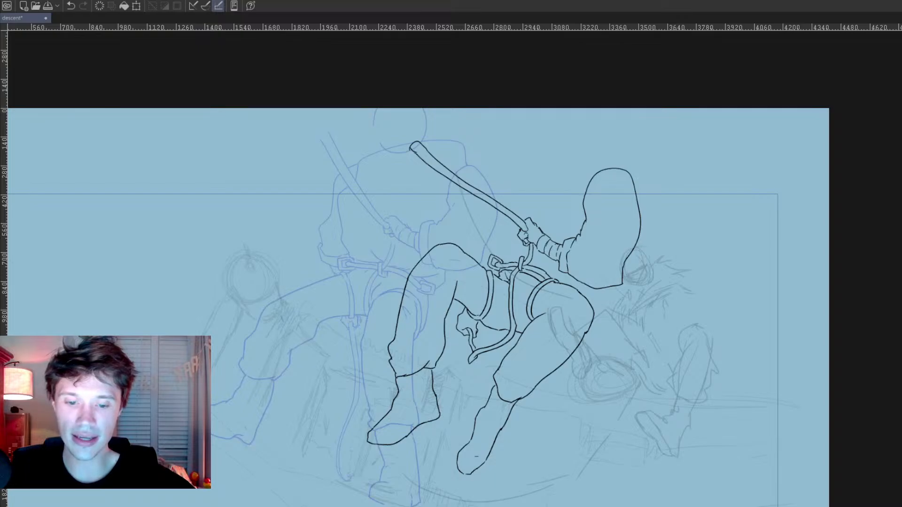
drag(525, 322, 558, 392)
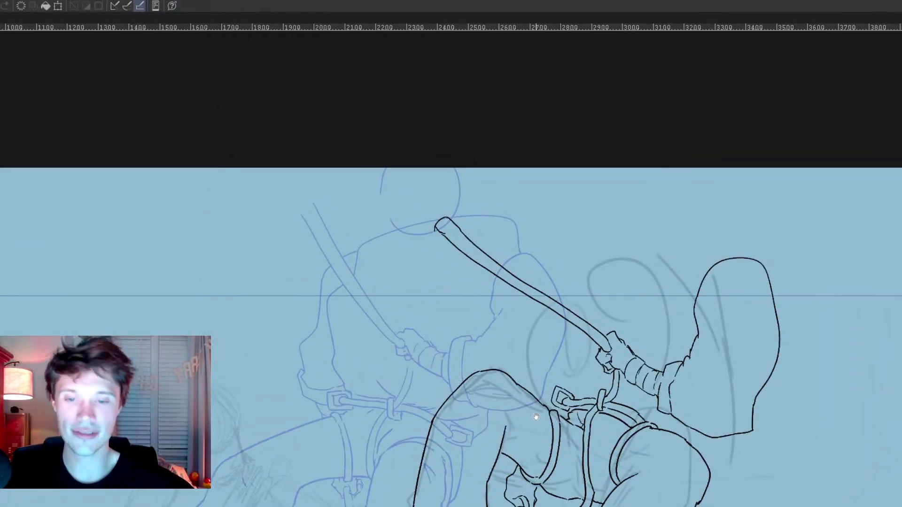
scroll(536, 418, up, 3)
mouse_move(542, 271)
mouse_down()
mouse_move(519, 325)
mouse_move(544, 400)
mouse_up()
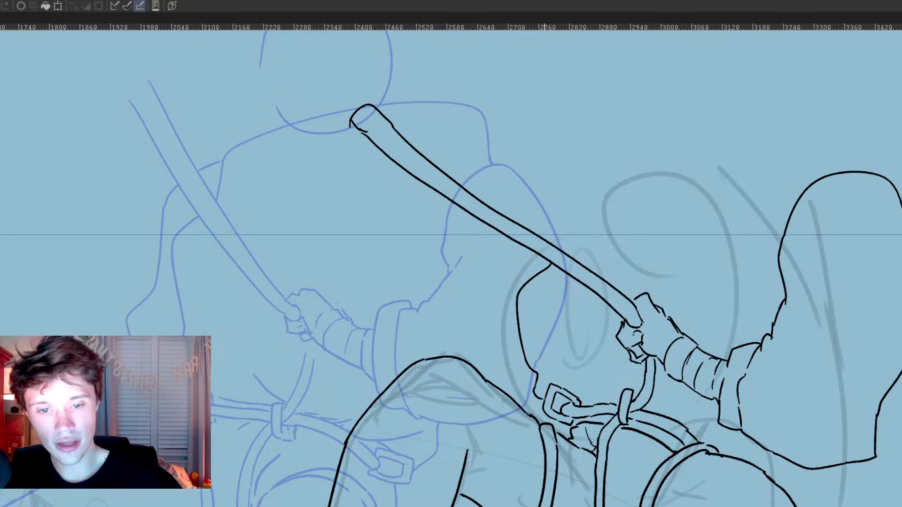
mouse_move(564, 250)
mouse_down()
mouse_move(578, 217)
mouse_move(772, 167)
mouse_move(804, 193)
mouse_up()
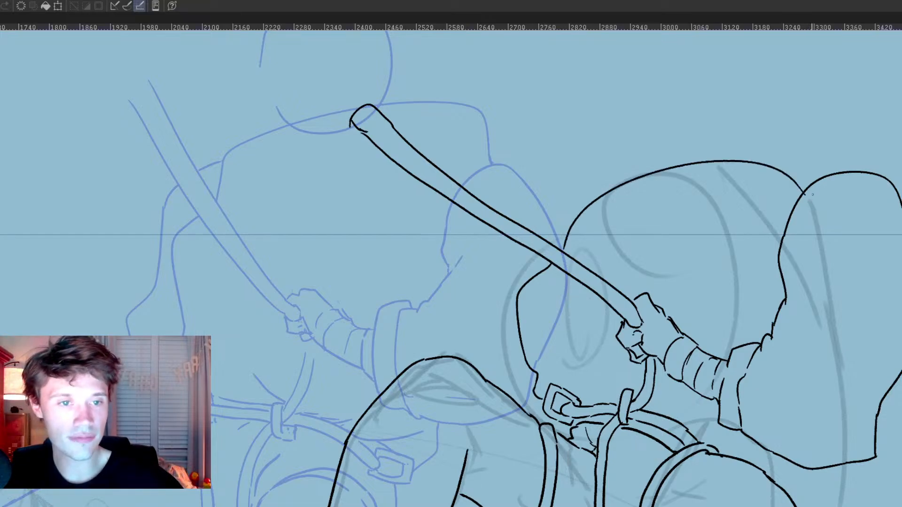
Step: Ink the far arm's outline behind the torso and rope, and complete the hip line under the near sleeve
mouse_move(511, 241)
mouse_down()
mouse_move(505, 296)
mouse_move(527, 413)
mouse_up()
mouse_move(725, 314)
mouse_down()
mouse_move(737, 254)
mouse_move(731, 292)
mouse_up()
drag(526, 197, 587, 188)
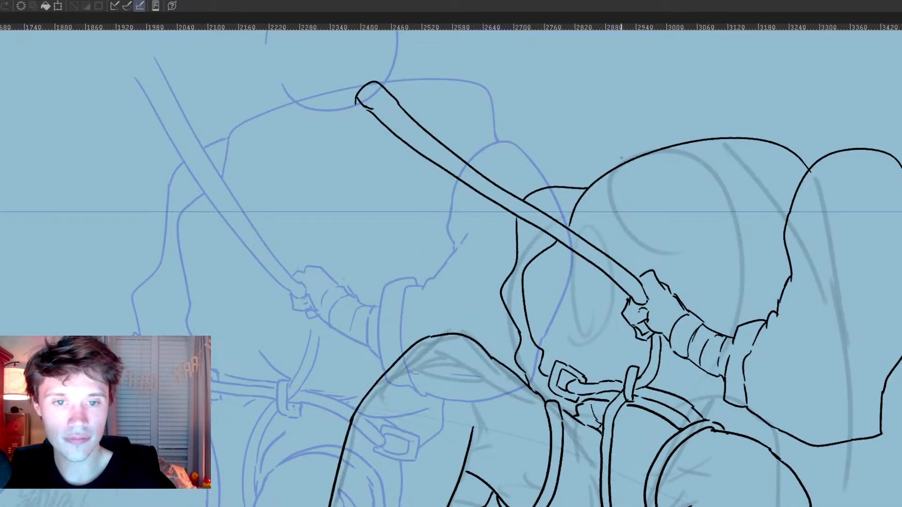
scroll(760, 320, down, 4)
mouse_move(731, 345)
mouse_down()
mouse_move(752, 341)
mouse_move(775, 358)
mouse_up()
Step: Add short crease and sole-edge lines to both boots of the inked figure
scroll(783, 316, down, 10)
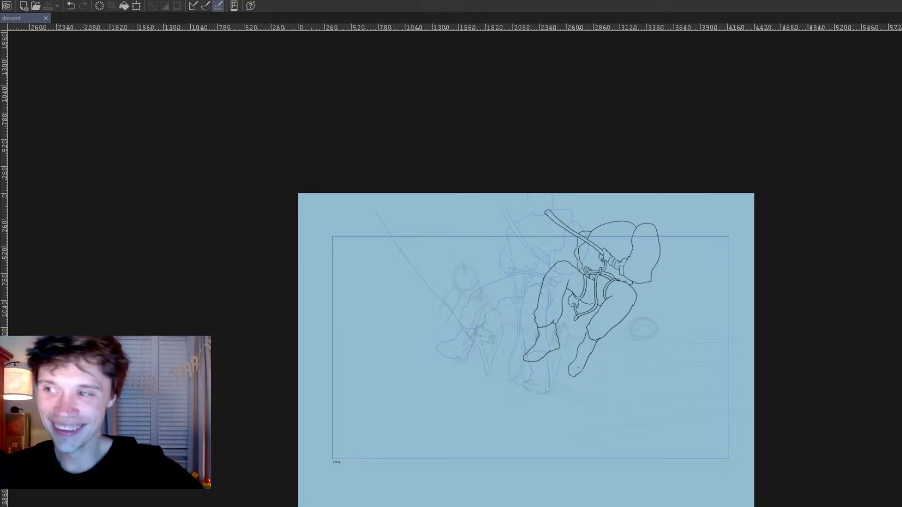
scroll(593, 305, up, 5)
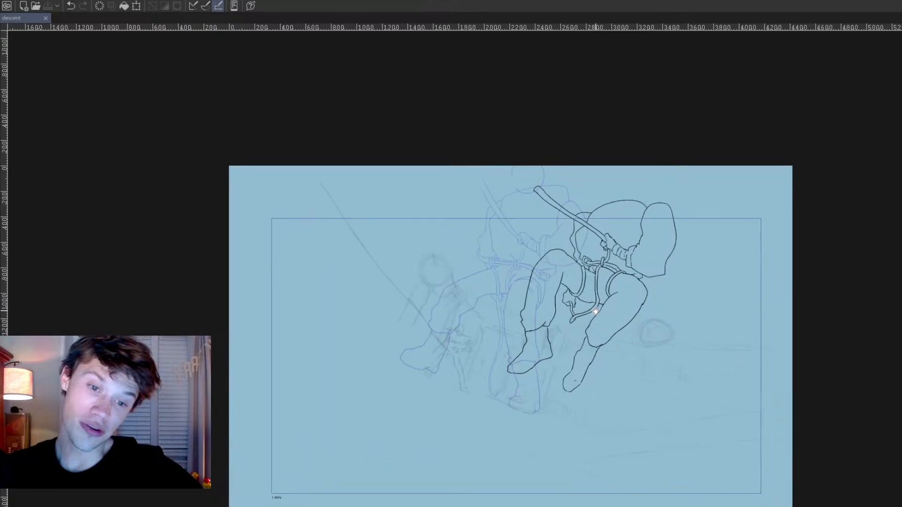
scroll(554, 406, up, 2)
drag(516, 396, 508, 414)
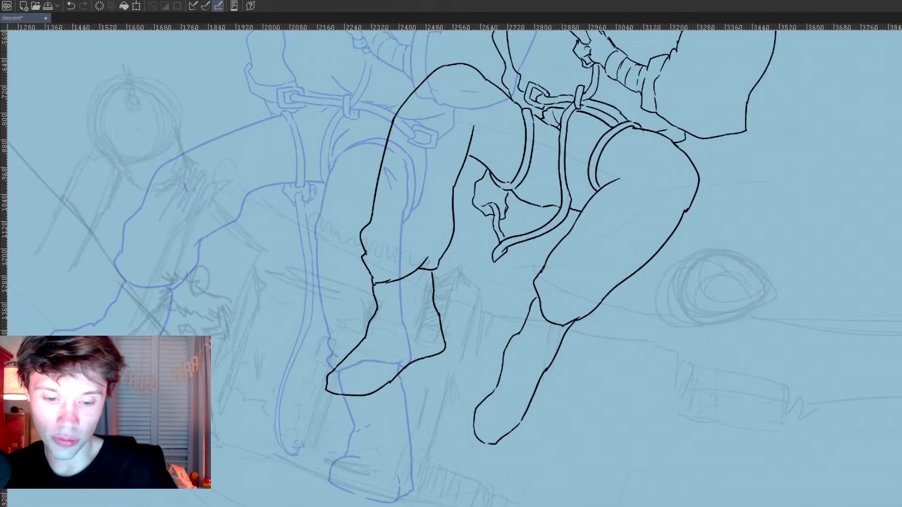
drag(540, 467, 605, 506)
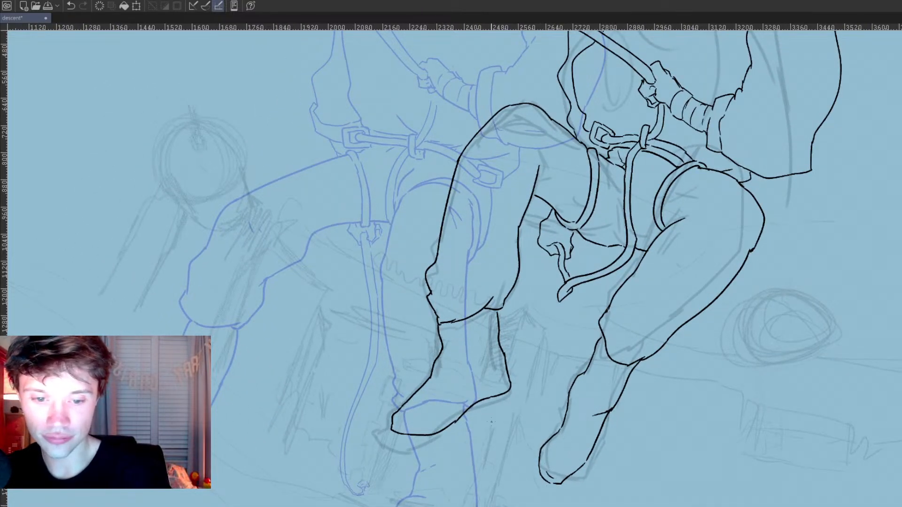
drag(687, 420, 693, 506)
drag(587, 430, 629, 281)
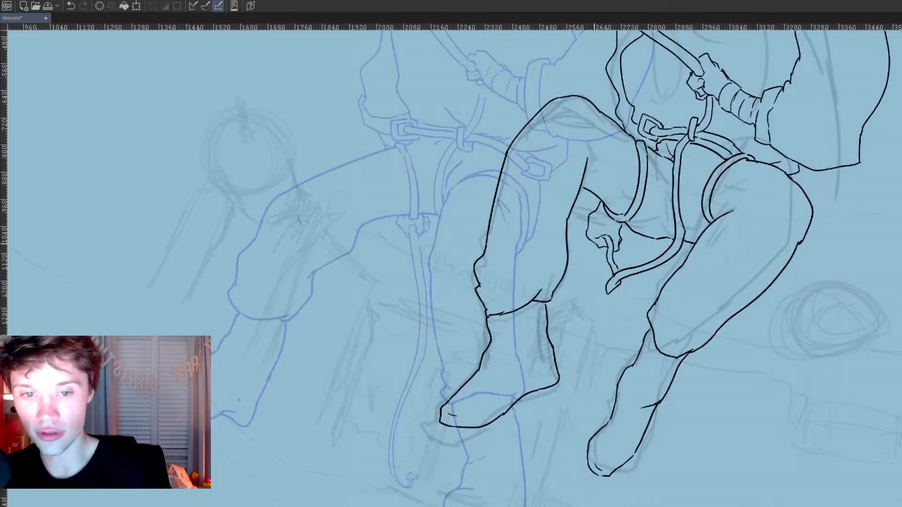
Step: Ink the loose rope trailing from the thigh knot behind the bent leg's boot as a double line with a closed tip
drag(594, 245, 551, 339)
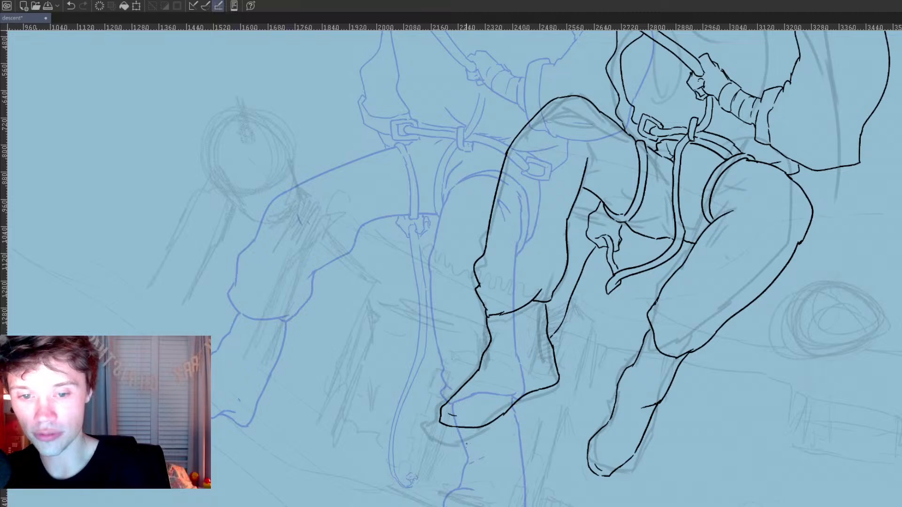
mouse_move(477, 429)
mouse_down()
mouse_move(441, 466)
mouse_move(410, 479)
mouse_up()
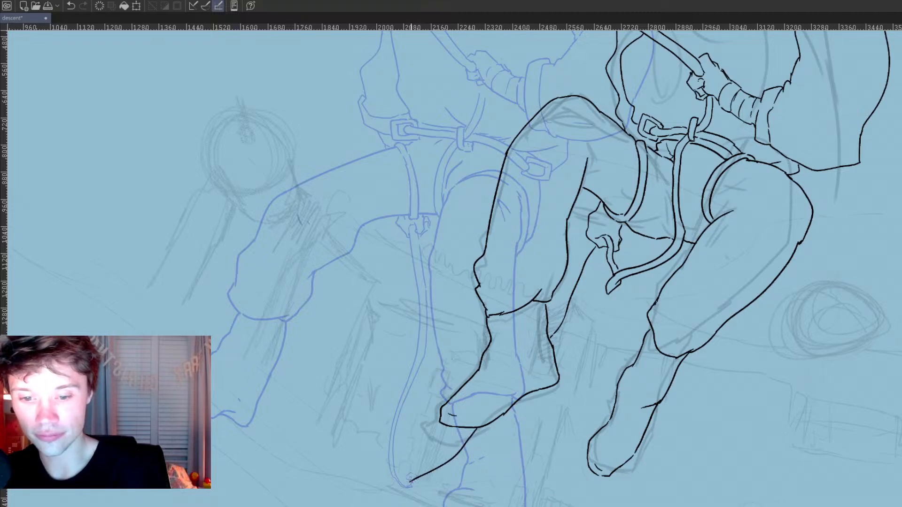
mouse_move(408, 484)
mouse_down()
mouse_move(407, 491)
mouse_move(472, 429)
mouse_up()
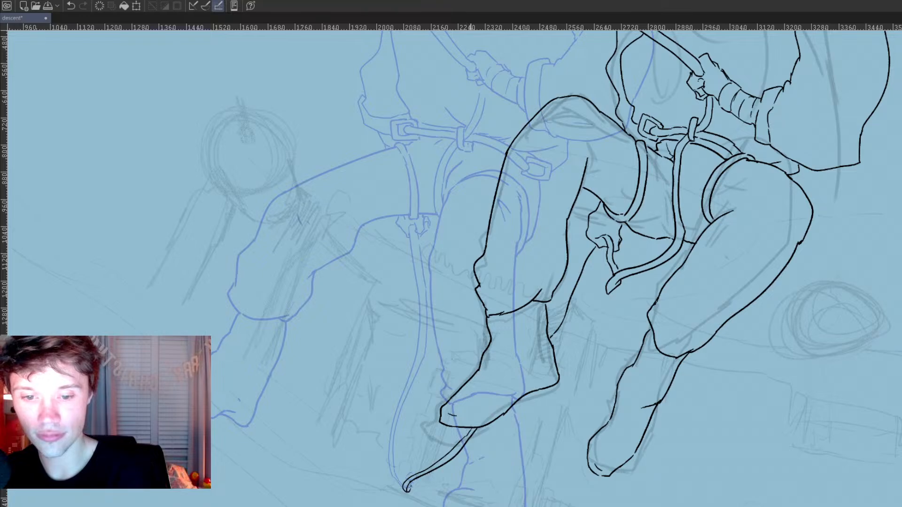
mouse_move(552, 344)
mouse_down()
mouse_move(606, 251)
mouse_move(555, 344)
mouse_move(568, 322)
mouse_up()
key(ctrl+z)
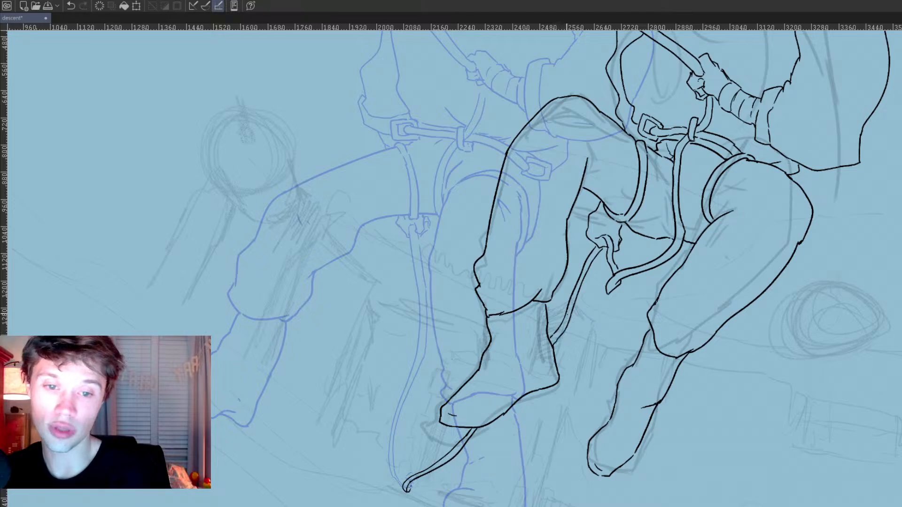
Step: Step through the following frames to compare the poses and settle on the rough seated figure that needs ink
scroll(632, 298, down, 2)
drag(636, 307, 593, 322)
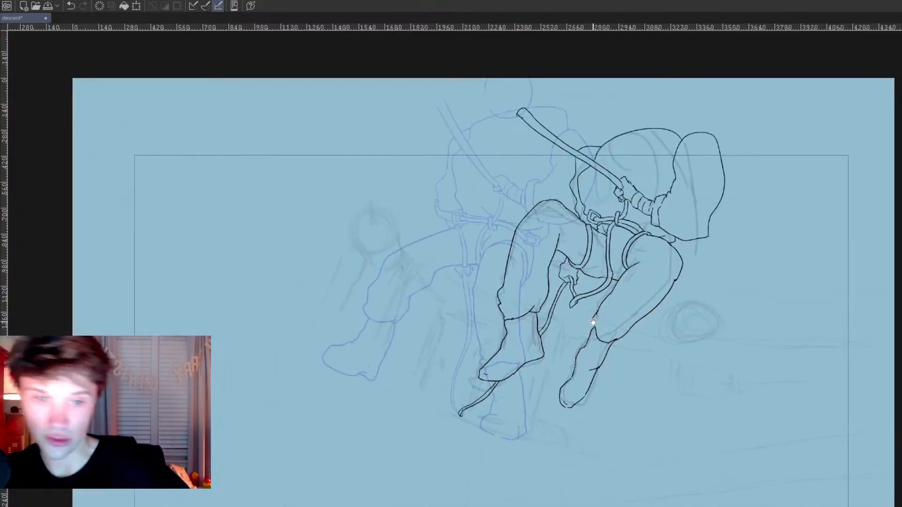
scroll(578, 317, down, 1)
key(Right)
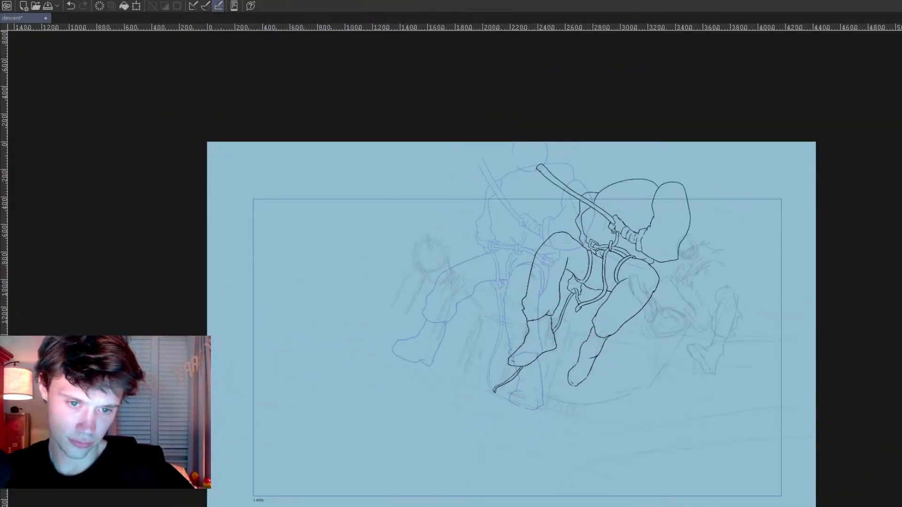
key(Right)
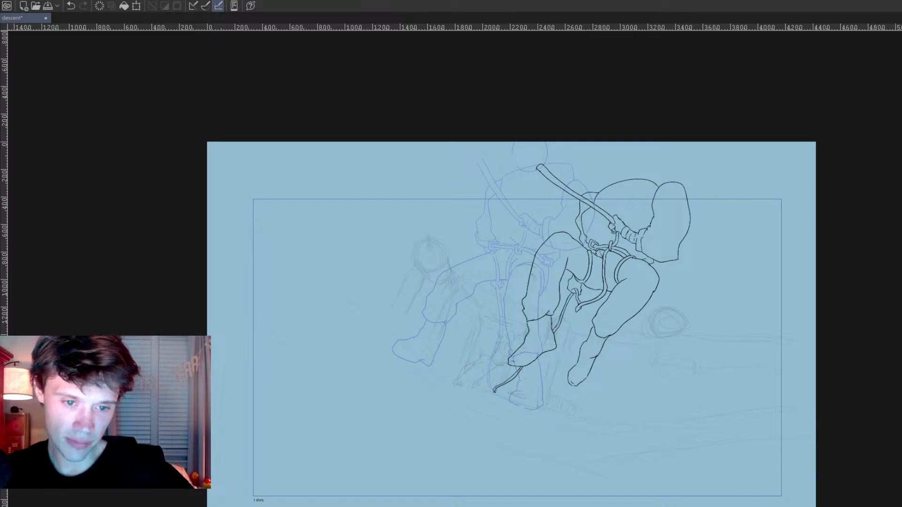
key(Right)
key(Right)
key(Right)
key(Right)
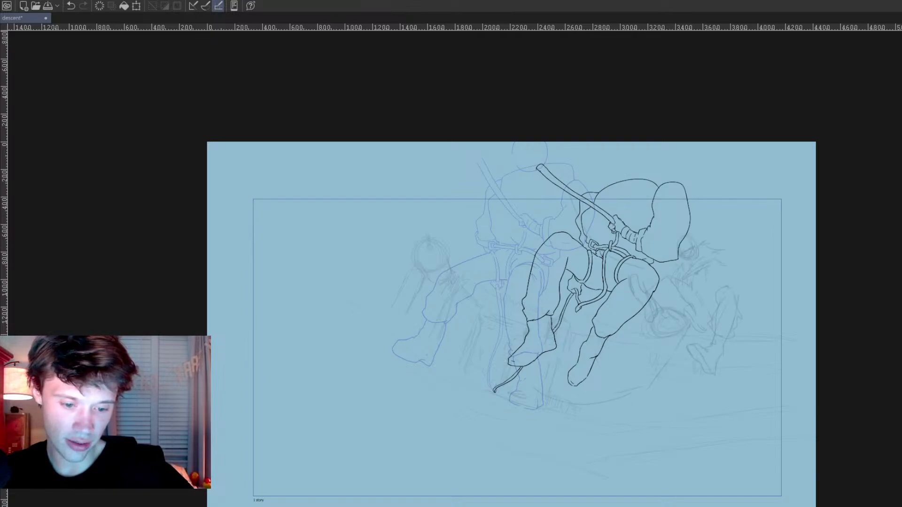
key(Right)
key(Tab)
mouse_move(572, 345)
mouse_down()
mouse_move(600, 366)
mouse_move(375, 312)
mouse_move(502, 358)
mouse_up()
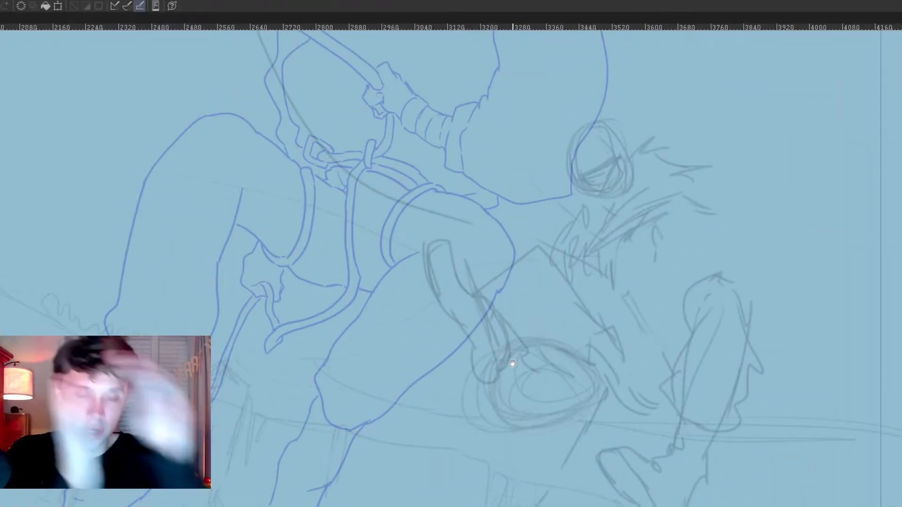
drag(664, 388, 670, 374)
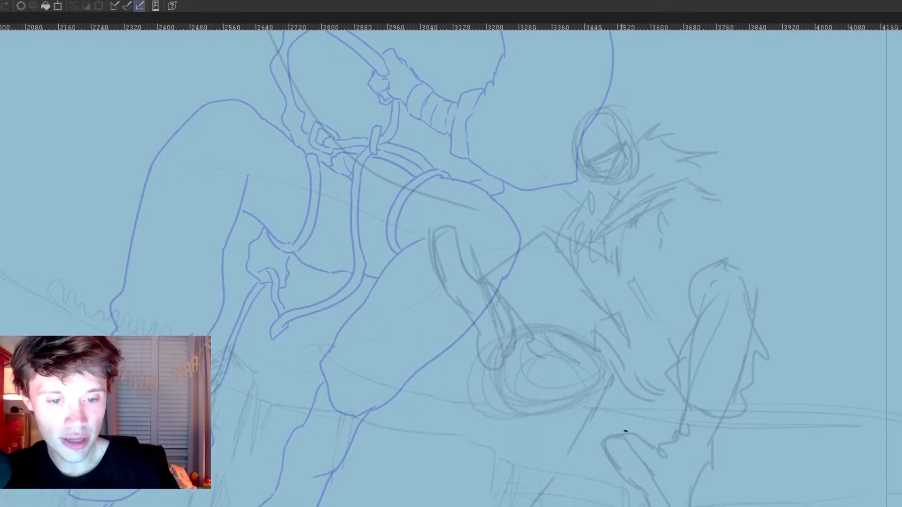
Step: Ink the curved inner edge of the seated figure's boot sole from the toe down to the heel, retrying until it is smooth
drag(614, 440, 643, 484)
key(ctrl+z)
mouse_move(610, 437)
mouse_down()
mouse_move(670, 506)
mouse_move(644, 462)
mouse_move(681, 494)
mouse_up()
key(ctrl+z)
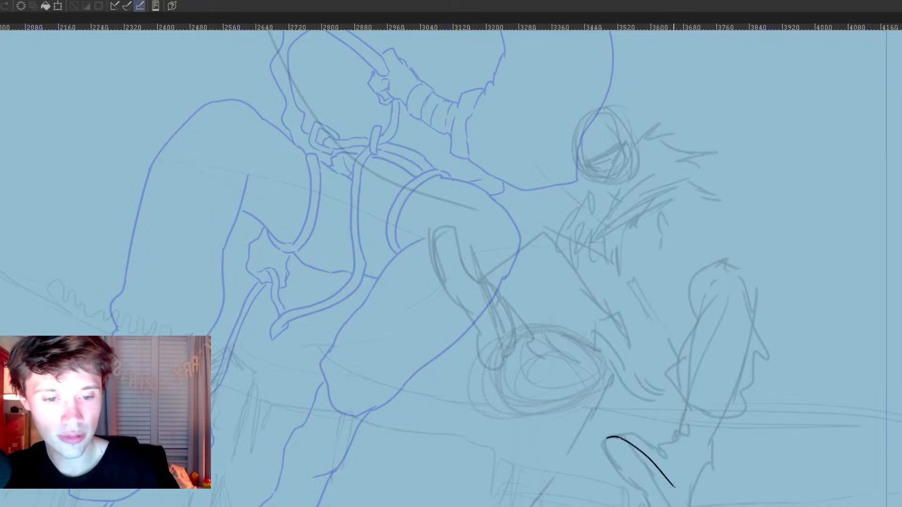
key(ctrl+z)
drag(621, 439, 657, 499)
key(ctrl+z)
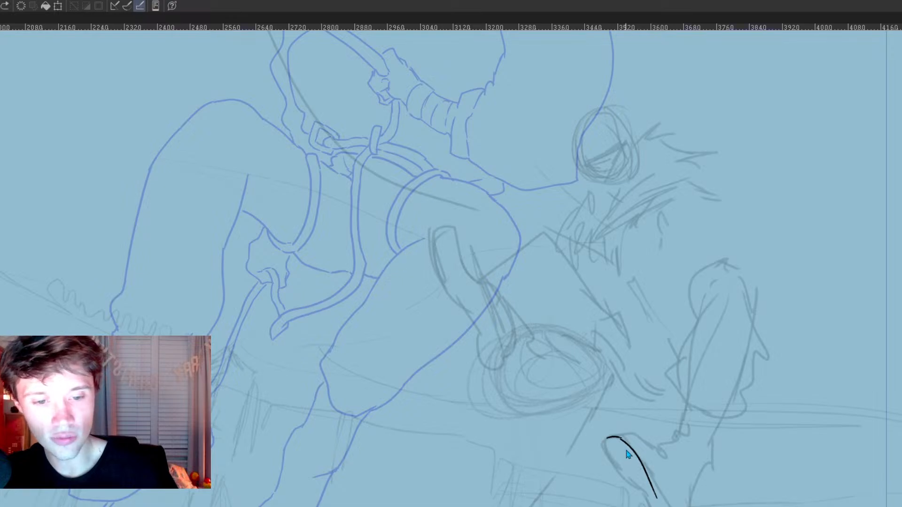
drag(621, 439, 675, 506)
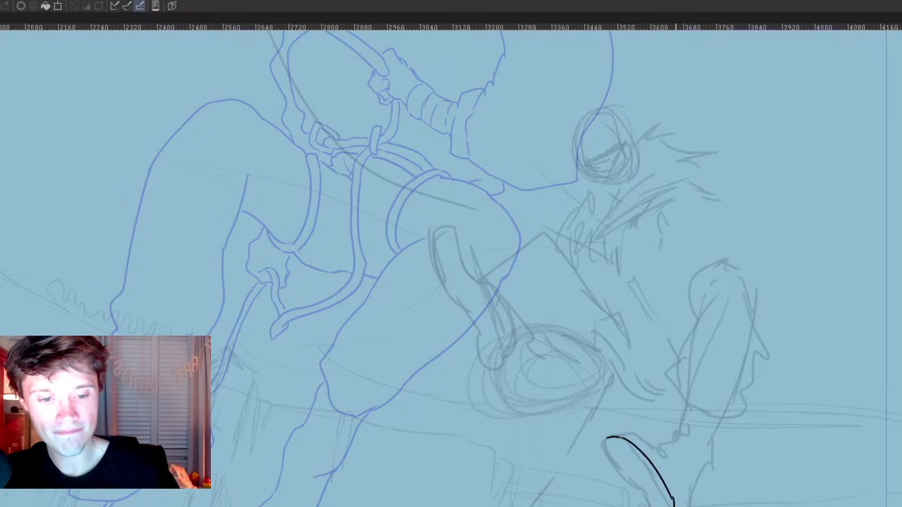
Step: Ink the outer edge of the same boot's sole around the toe and down to the heel, redoing rough strokes
drag(603, 442, 646, 498)
key(ctrl+z)
drag(615, 466, 653, 506)
key(ctrl+z)
key(ctrl+z)
drag(616, 468, 651, 498)
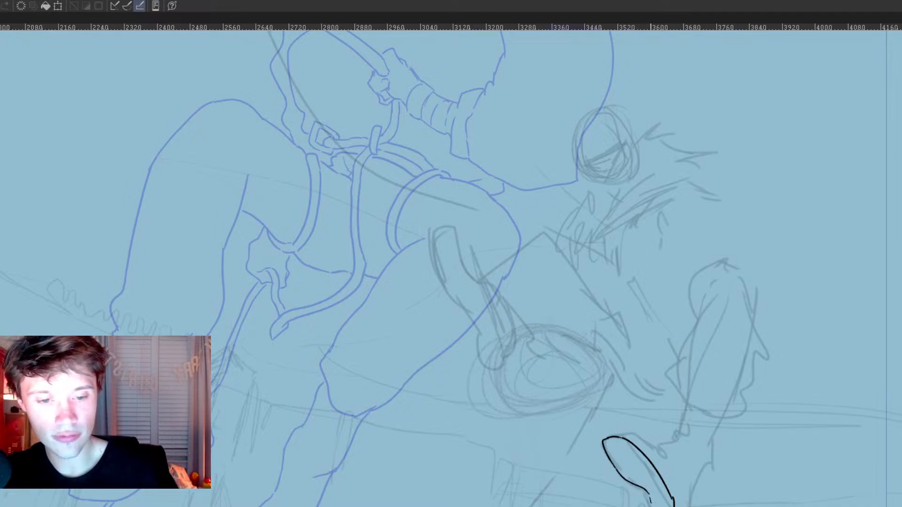
key(ctrl+z)
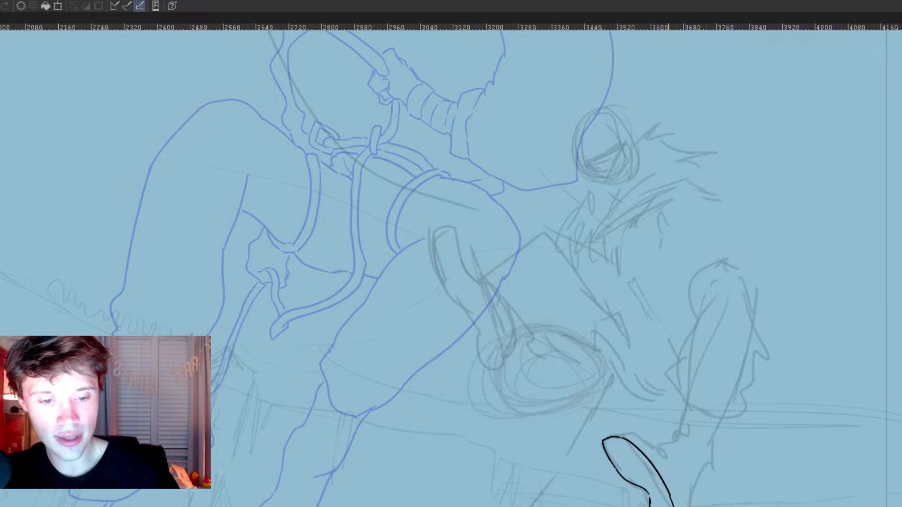
Step: Ink the boot's heel side, instep and ankle, plus the first corner of the trouser cuff
mouse_move(688, 506)
mouse_down()
mouse_move(712, 461)
mouse_move(697, 473)
mouse_up()
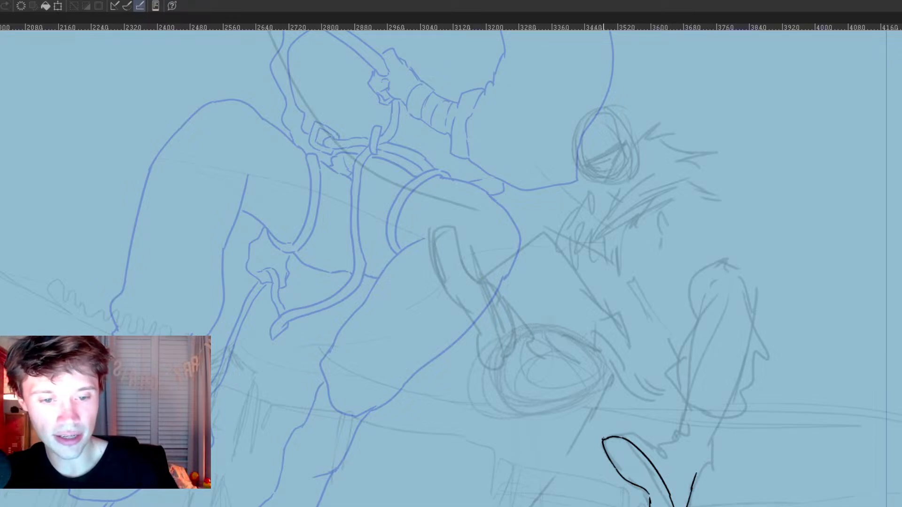
drag(615, 430, 667, 444)
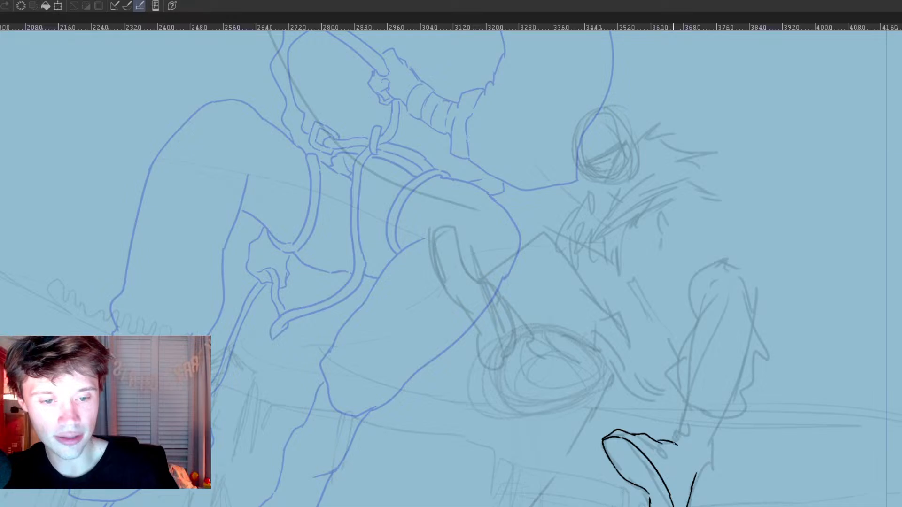
key(ctrl+z)
mouse_move(605, 439)
mouse_down()
mouse_move(667, 454)
mouse_move(697, 422)
mouse_move(713, 433)
mouse_move(716, 459)
mouse_move(696, 480)
mouse_up()
drag(676, 410, 673, 440)
Step: Ink both sides of the raised leg above the boot, joining them at the knee, with a second contour along the inner side
mouse_move(706, 467)
mouse_down()
mouse_move(738, 425)
mouse_move(754, 314)
mouse_up()
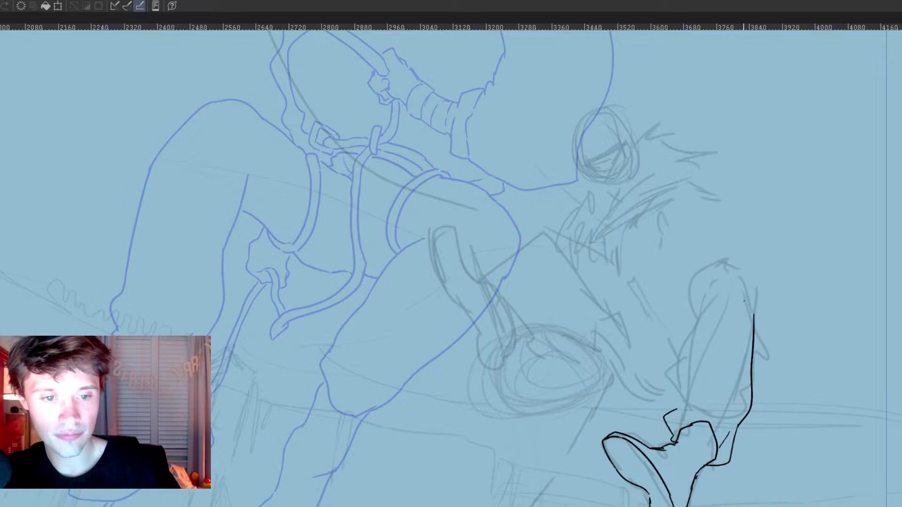
mouse_move(721, 274)
mouse_down()
mouse_move(692, 390)
mouse_move(689, 363)
mouse_move(676, 407)
mouse_up()
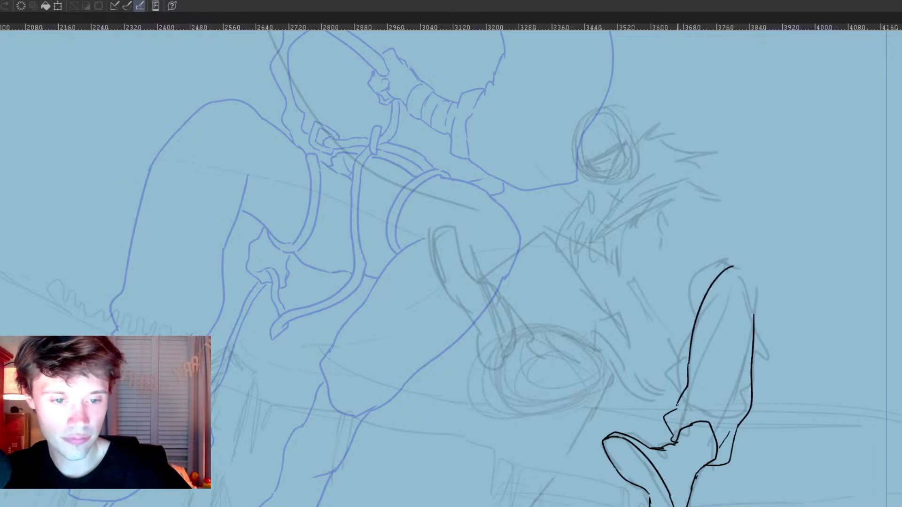
drag(732, 266, 754, 314)
drag(699, 305, 684, 386)
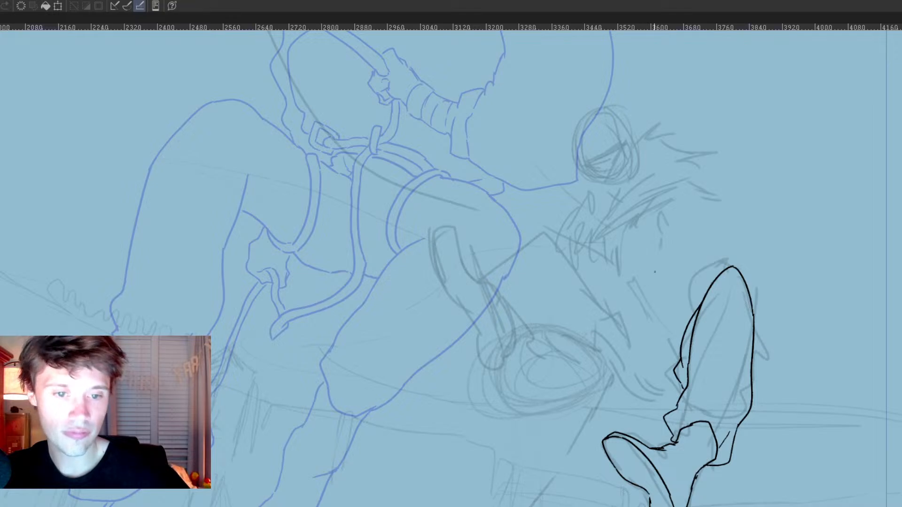
Step: Ink the seated figure's back, shoulder line, wide forward-reaching sleeve and the torso's front edge
drag(560, 230, 633, 333)
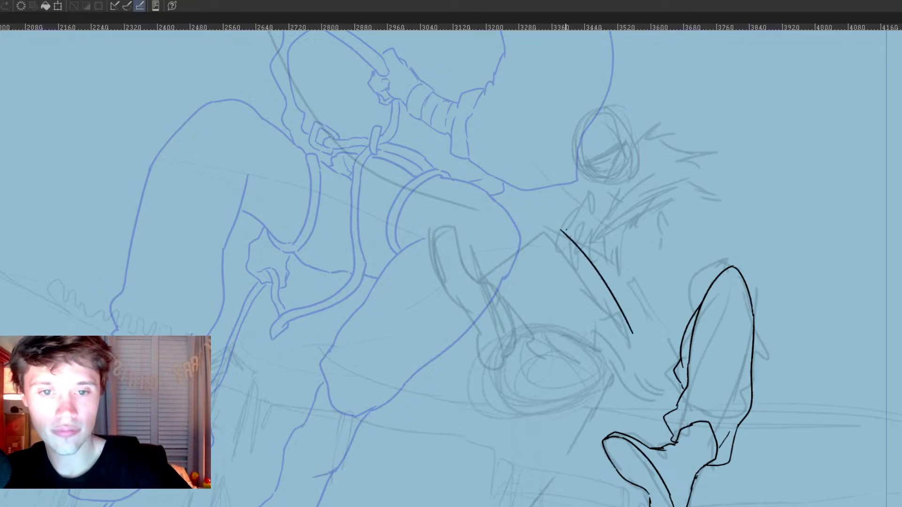
drag(562, 231, 496, 265)
mouse_move(655, 219)
mouse_down()
mouse_move(733, 332)
mouse_move(732, 355)
mouse_up()
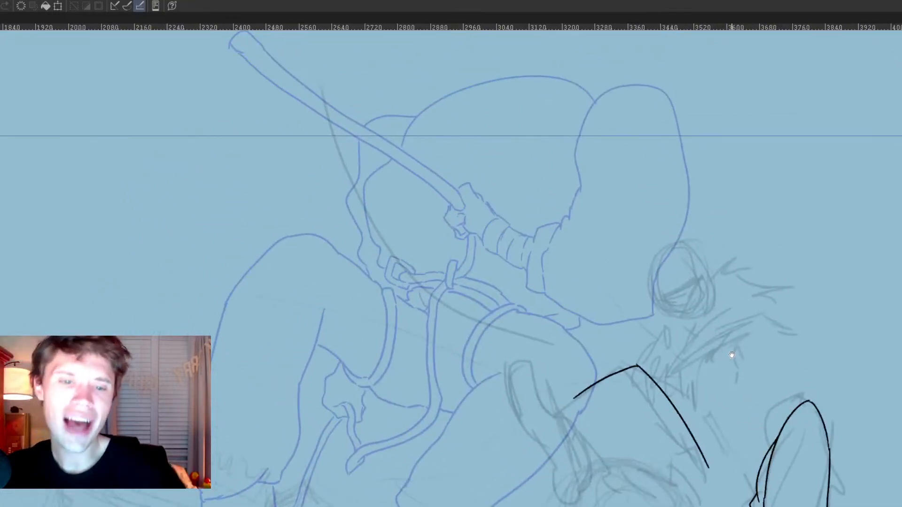
mouse_move(576, 397)
mouse_down()
mouse_move(560, 409)
mouse_move(577, 415)
mouse_move(580, 444)
mouse_up()
mouse_move(583, 453)
mouse_down()
mouse_move(590, 459)
mouse_move(632, 418)
mouse_move(621, 439)
mouse_move(643, 435)
mouse_move(667, 506)
mouse_up()
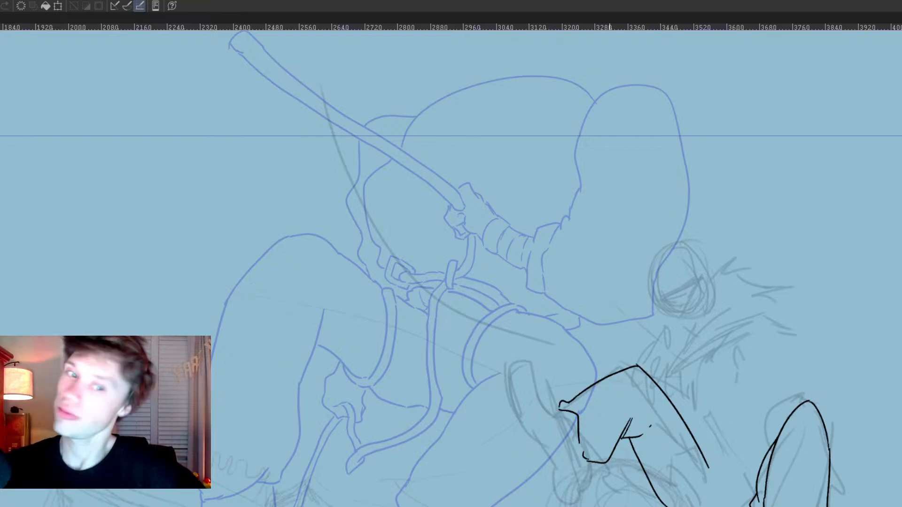
key(ctrl+z)
drag(732, 470, 643, 414)
Step: Erase the overlap at the waist, ink the belt as a curved double line, and add a small loop beside the raised leg
key(e)
key(bracketleft)
key(bracketleft)
key(bracketleft)
key(bracketleft)
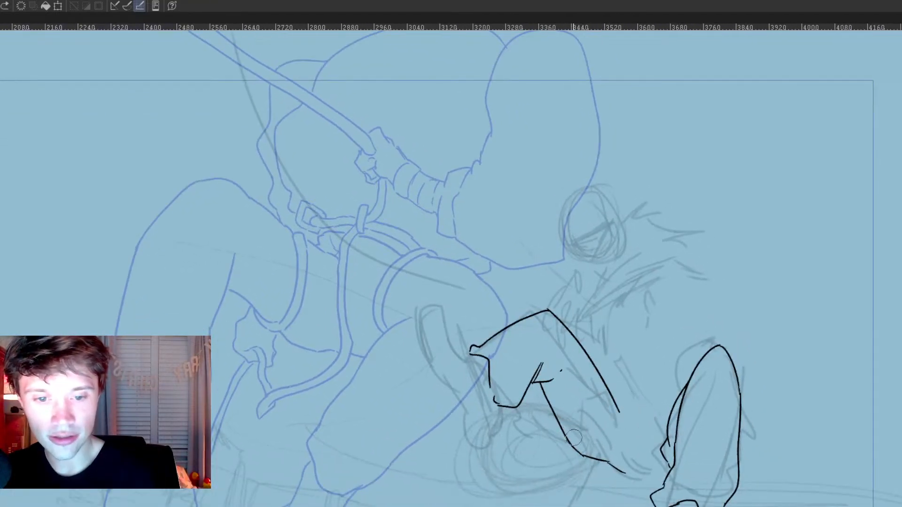
click(569, 440)
key(p)
mouse_move(567, 432)
mouse_down()
mouse_move(564, 442)
mouse_move(613, 420)
mouse_up()
mouse_move(566, 440)
mouse_down()
mouse_move(621, 416)
mouse_move(611, 429)
mouse_up()
drag(667, 432, 660, 465)
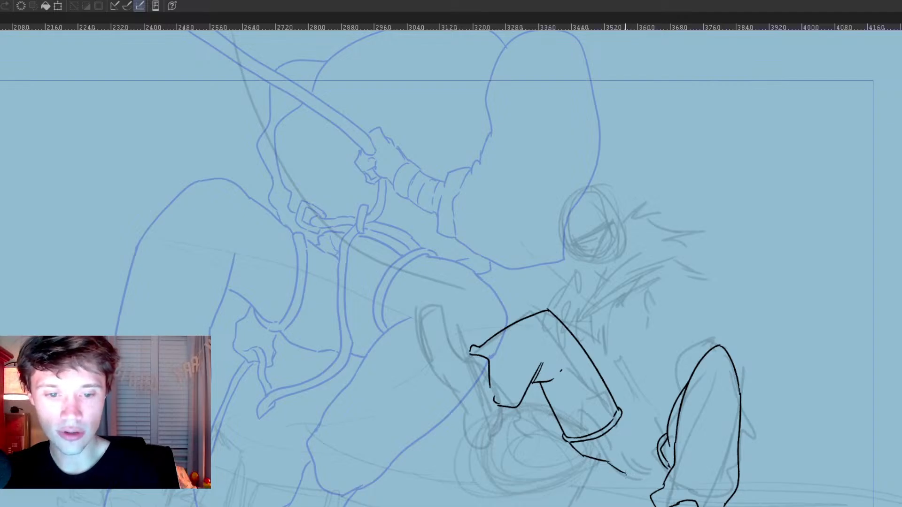
Step: Ink one long sweeping edge of the rope trailing from the seated figure's hip, undoing the first attempt
drag(645, 459, 576, 506)
drag(331, 338, 483, 242)
key(ctrl+z)
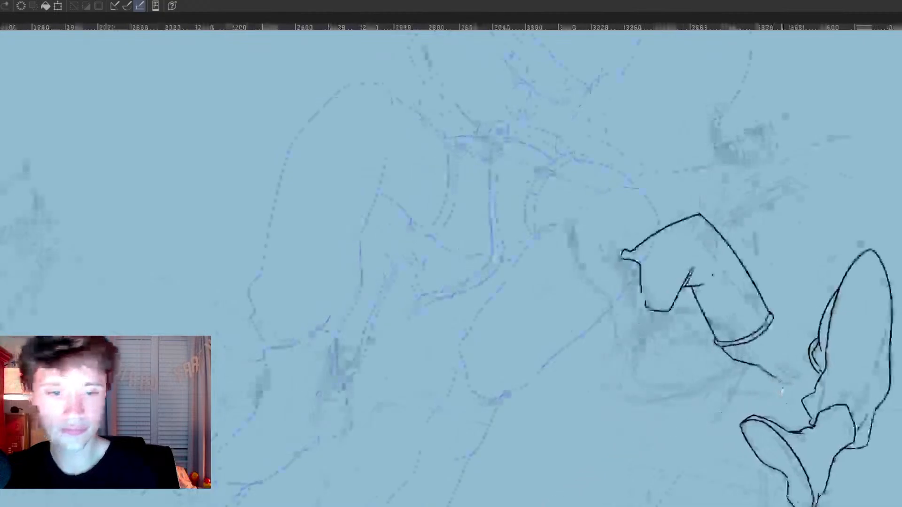
mouse_move(782, 382)
mouse_down()
mouse_move(704, 444)
mouse_move(656, 506)
mouse_up()
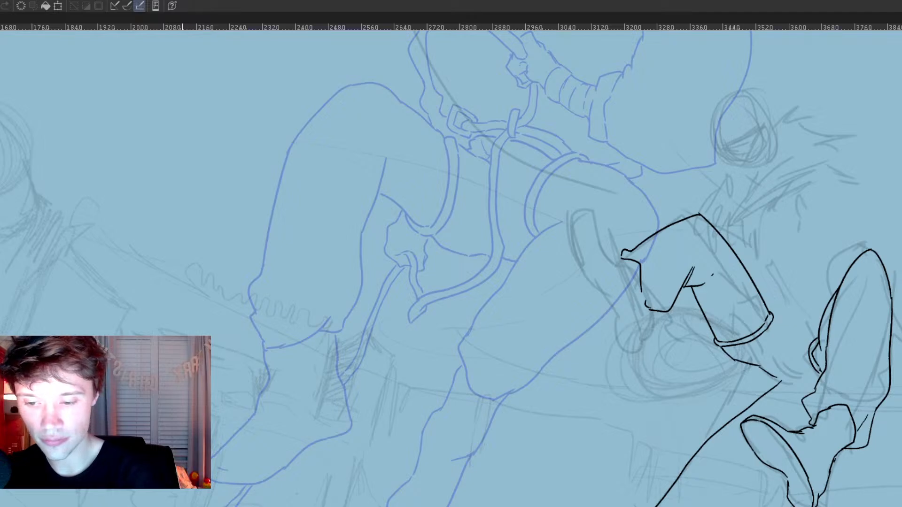
drag(395, 291, 658, 251)
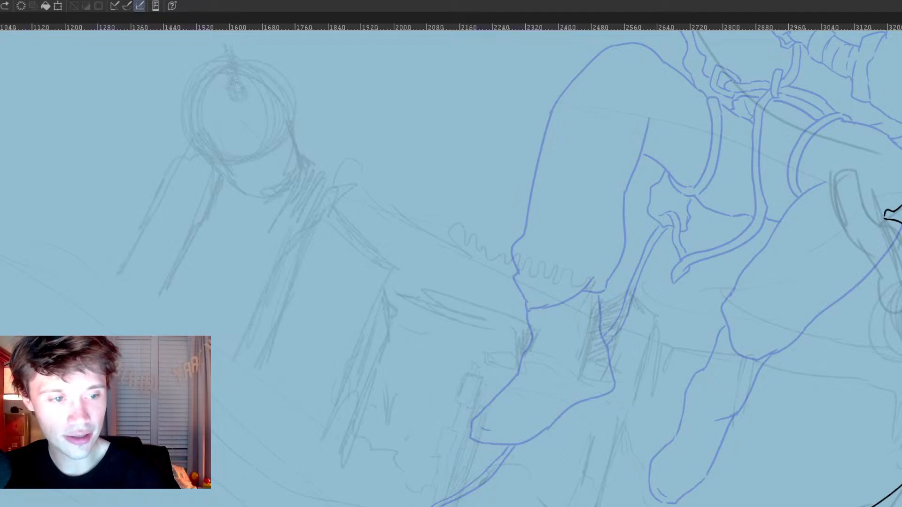
key(ctrl+z)
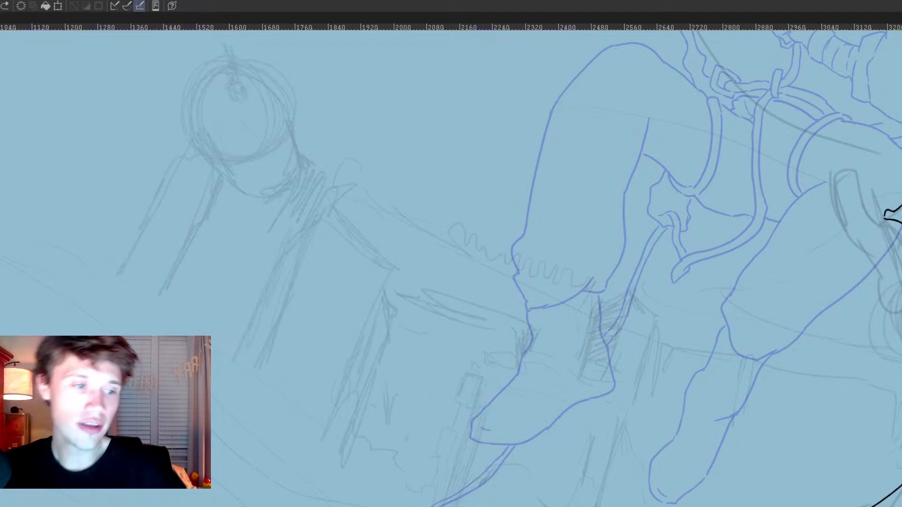
Step: Ink the trailing rope's second edge parallel to the first, retrying the curve until the spacing is even
scroll(873, 399, up, 1)
drag(845, 439, 586, 336)
scroll(672, 399, up, 3)
drag(665, 417, 829, 435)
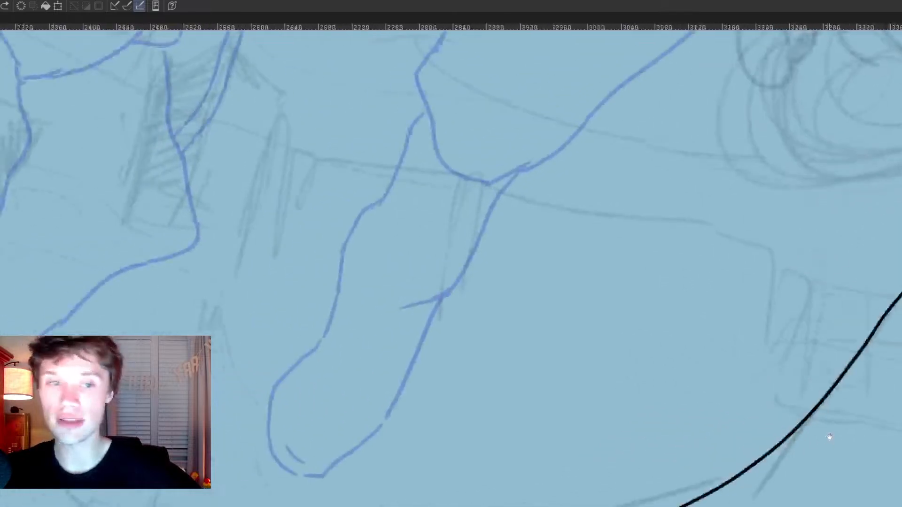
key(ctrl+z)
key(ctrl+y)
key(ctrl+z)
drag(898, 272, 741, 438)
key(ctrl+z)
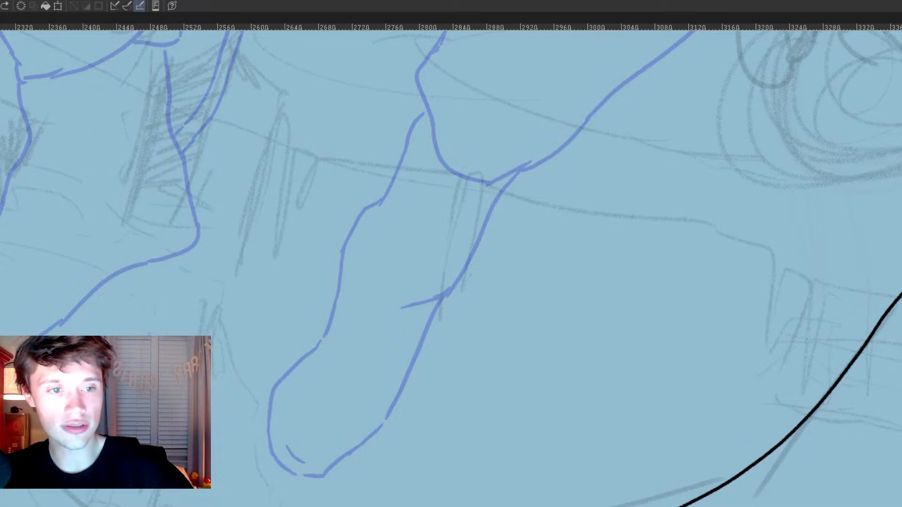
mouse_move(900, 270)
mouse_down()
mouse_move(806, 390)
mouse_move(730, 457)
mouse_move(644, 506)
mouse_up()
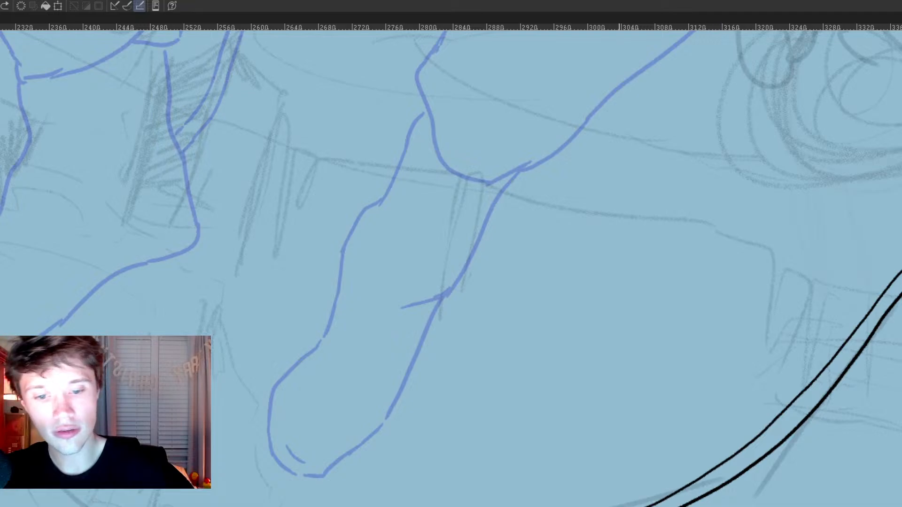
Step: Continue the rope's edges to the far end, and add its short vertical section between the waist and raised leg
drag(660, 474, 900, 497)
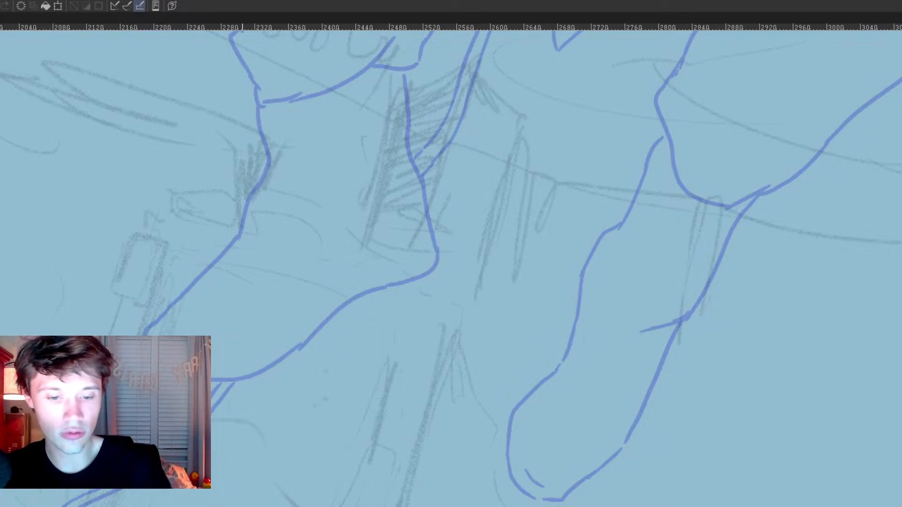
mouse_move(798, 492)
mouse_down()
mouse_move(776, 506)
mouse_move(762, 497)
mouse_up()
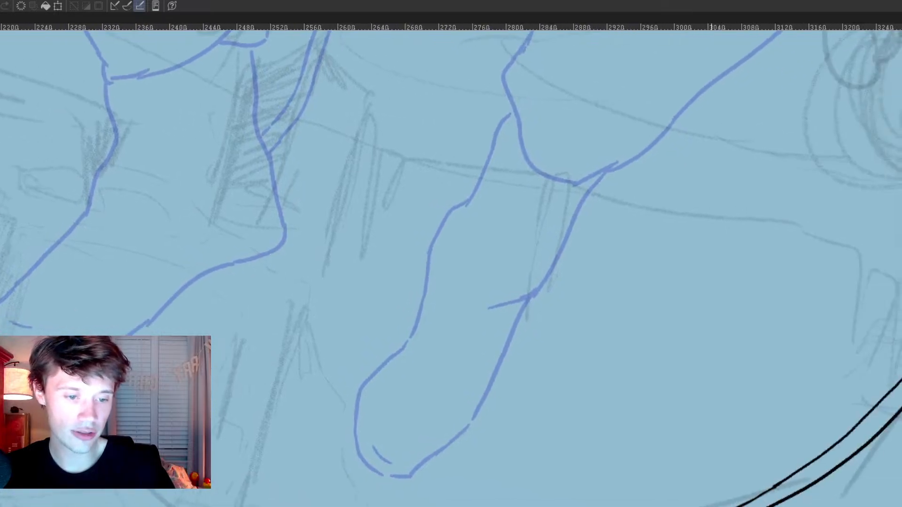
drag(693, 80, 215, 475)
drag(693, 282, 688, 298)
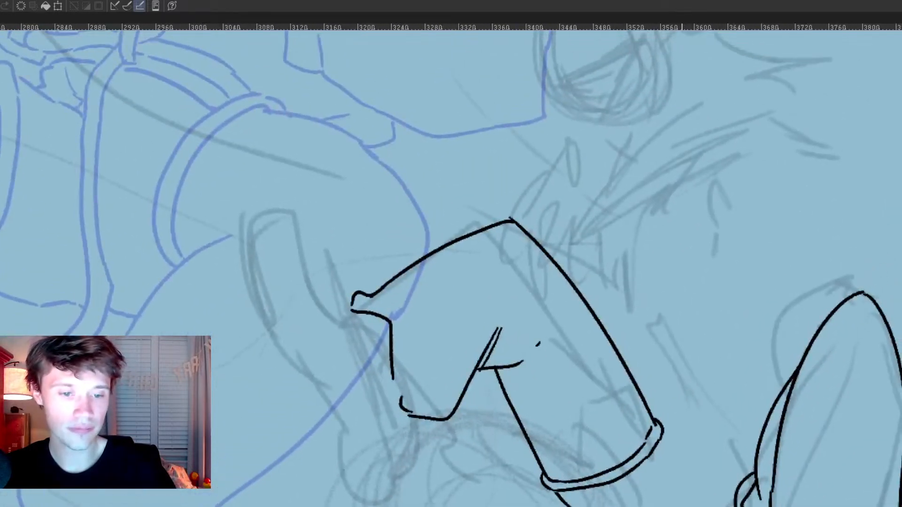
drag(676, 470, 680, 506)
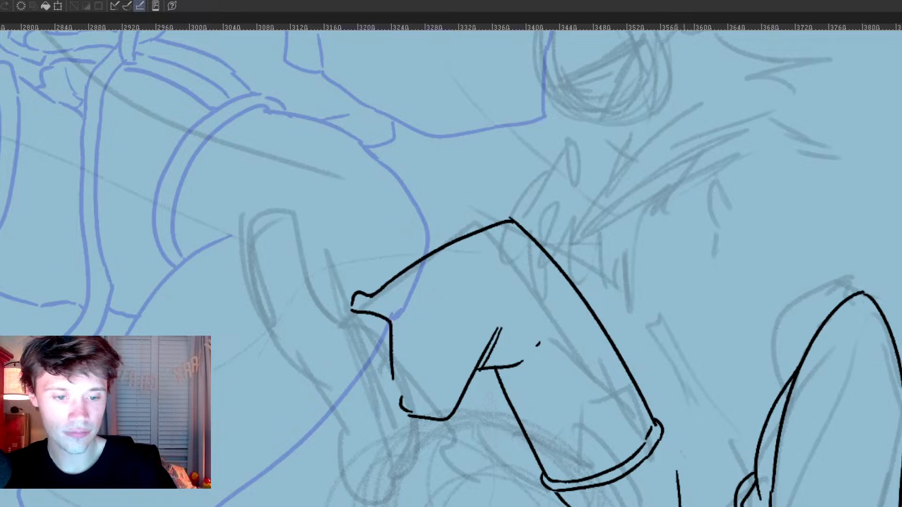
drag(689, 434, 692, 506)
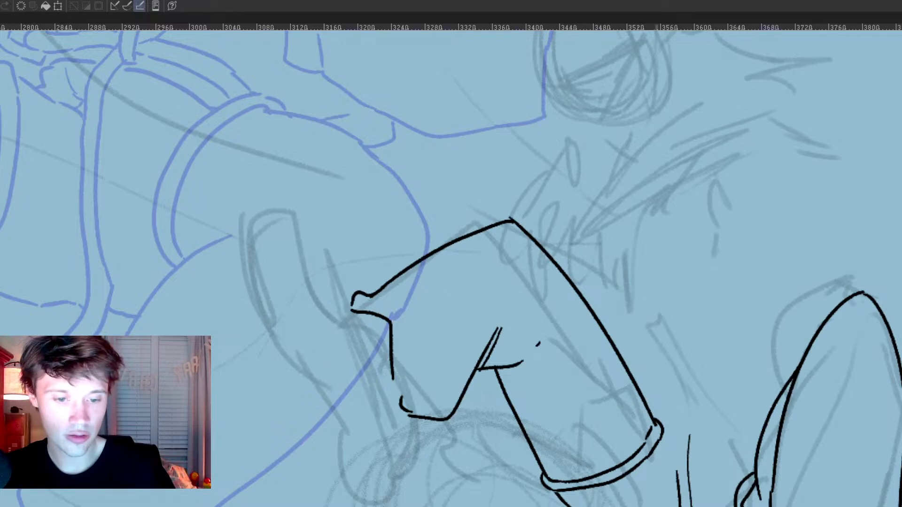
Step: Erase the small rounded tip where the raised leg's trouser hem meets the foot
scroll(582, 329, down, 5)
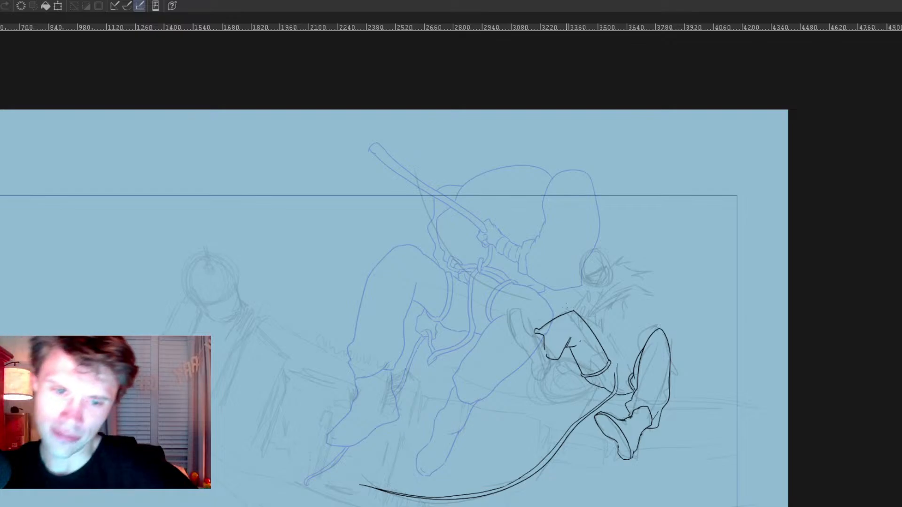
scroll(523, 316, up, 4)
scroll(525, 323, up, 3)
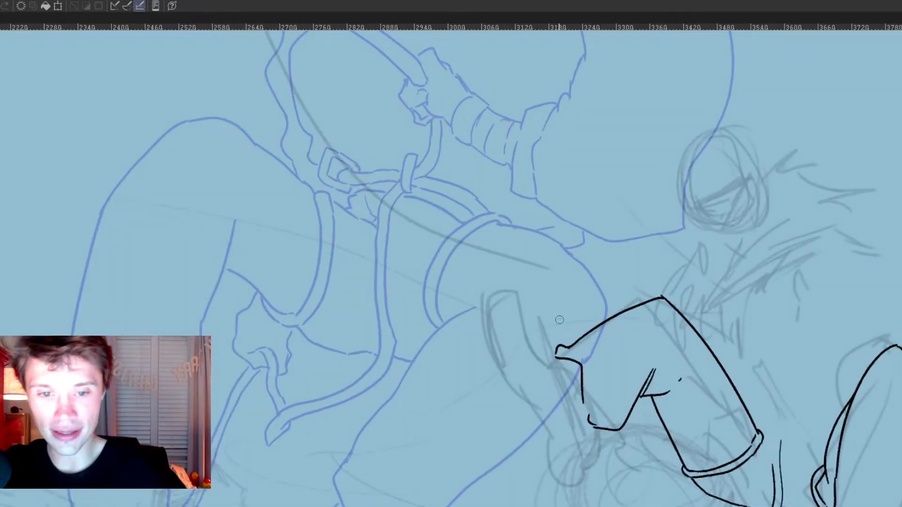
drag(557, 348, 569, 359)
key(p)
drag(532, 325, 536, 395)
mouse_move(533, 324)
mouse_down()
mouse_move(557, 338)
mouse_move(532, 329)
mouse_up()
key(p)
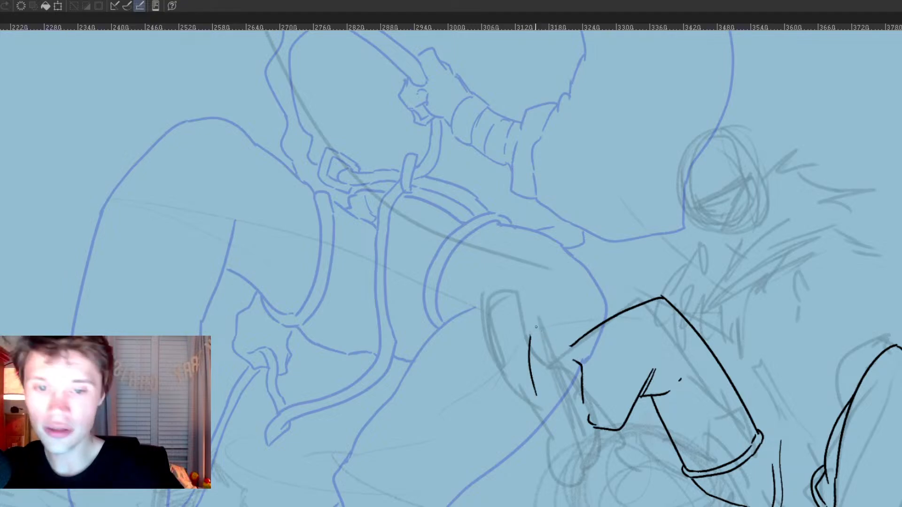
mouse_move(531, 334)
mouse_down()
mouse_move(550, 331)
mouse_move(581, 435)
mouse_up()
key(e)
mouse_move(560, 351)
mouse_down()
mouse_move(566, 395)
mouse_move(535, 363)
mouse_up()
key(p)
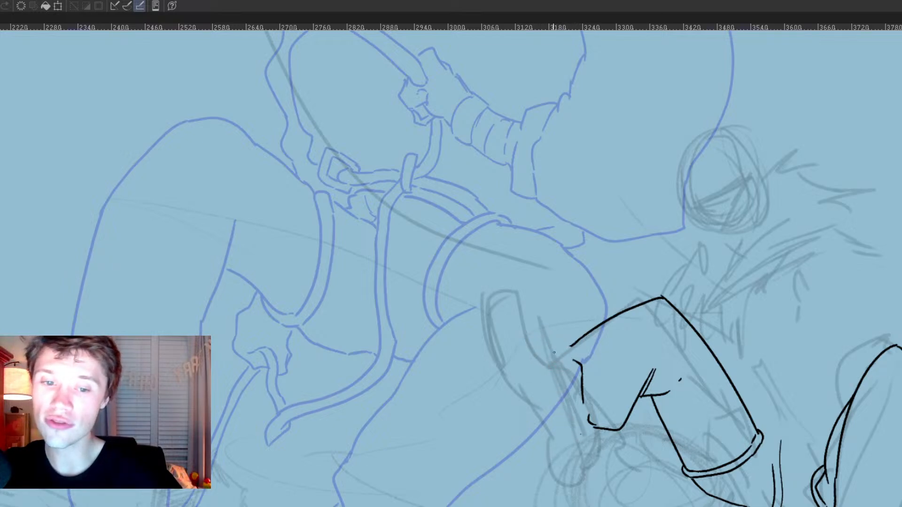
mouse_move(527, 342)
mouse_down()
mouse_move(534, 392)
mouse_move(530, 341)
mouse_move(555, 340)
mouse_move(584, 436)
mouse_up()
mouse_move(535, 392)
mouse_down()
mouse_move(564, 438)
mouse_move(579, 438)
mouse_up()
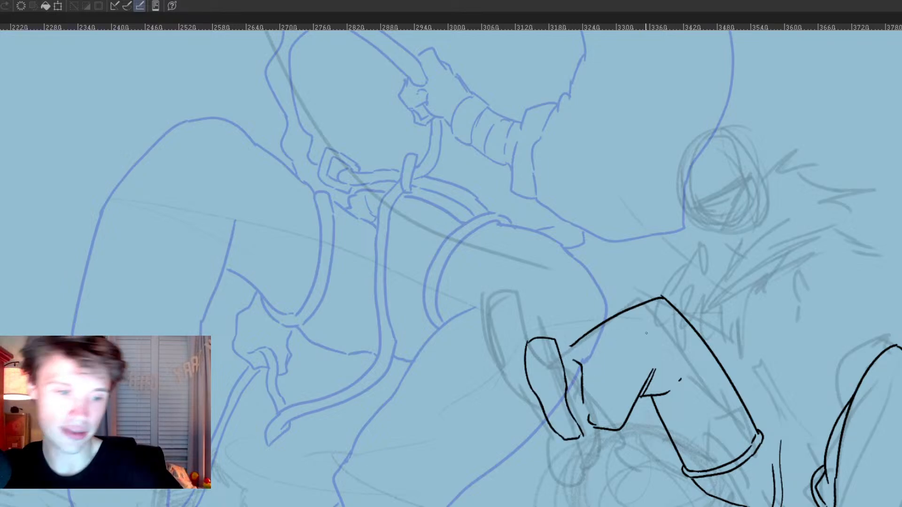
key(ctrl+z)
key(ctrl+z)
key(ctrl+z)
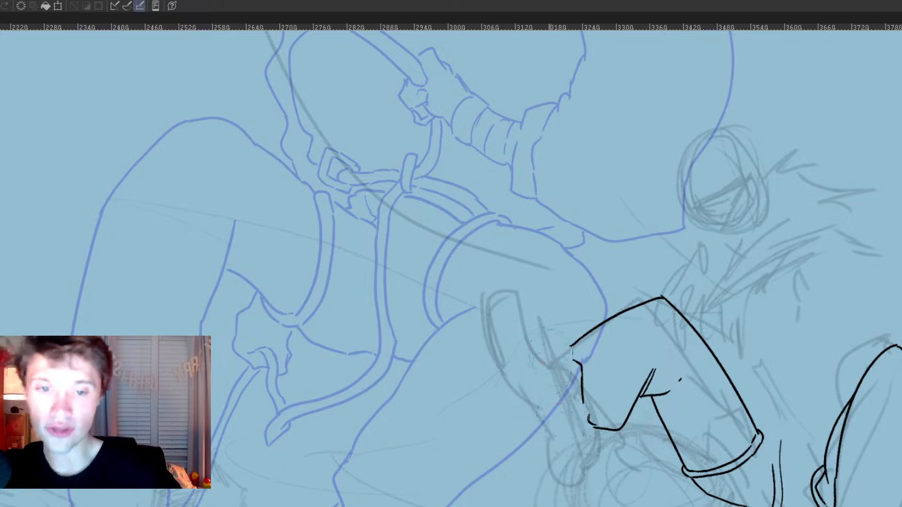
Step: Ink the raised foot's long shoe sole, its side and ankle, and clean up the lines joining it to the trouser hem
mouse_move(516, 351)
mouse_down()
mouse_move(528, 410)
mouse_move(518, 355)
mouse_move(547, 379)
mouse_move(568, 446)
mouse_up()
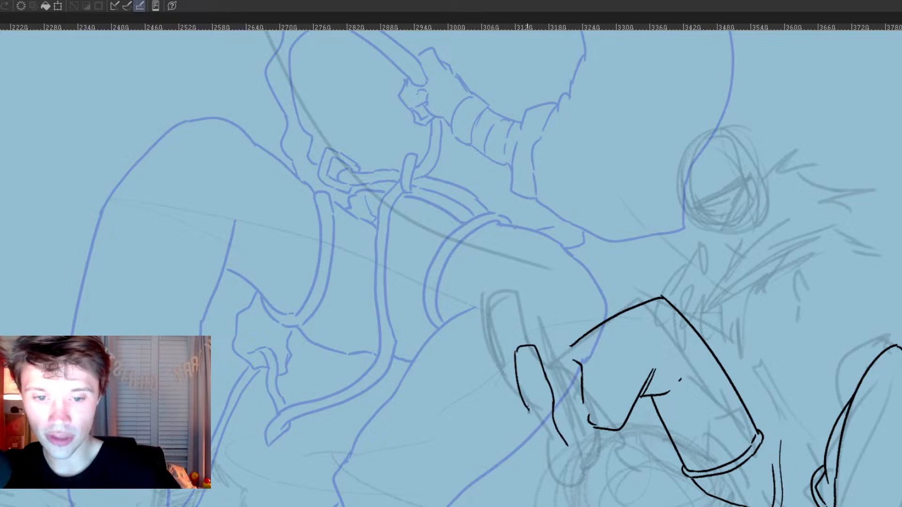
mouse_move(528, 410)
mouse_down()
mouse_move(564, 457)
mouse_move(569, 419)
mouse_move(580, 427)
mouse_move(577, 383)
mouse_up()
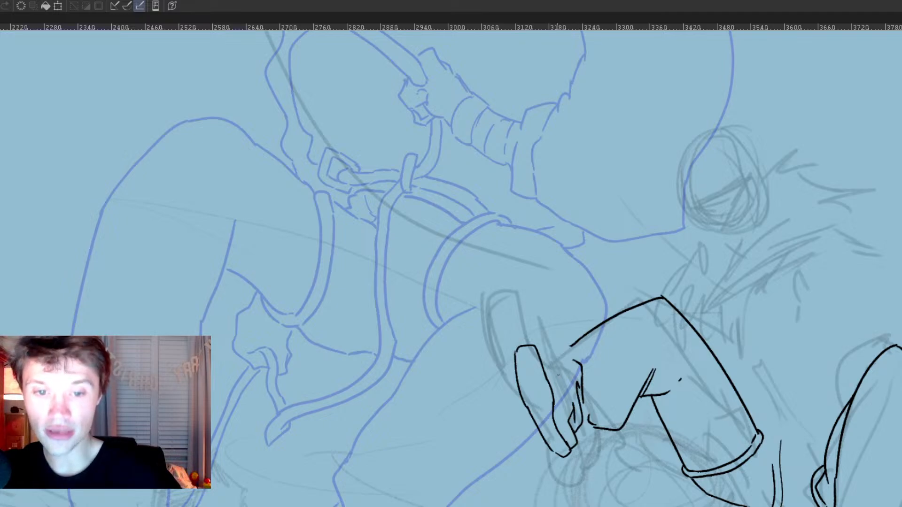
mouse_move(539, 353)
mouse_down()
mouse_move(560, 389)
mouse_move(574, 394)
mouse_up()
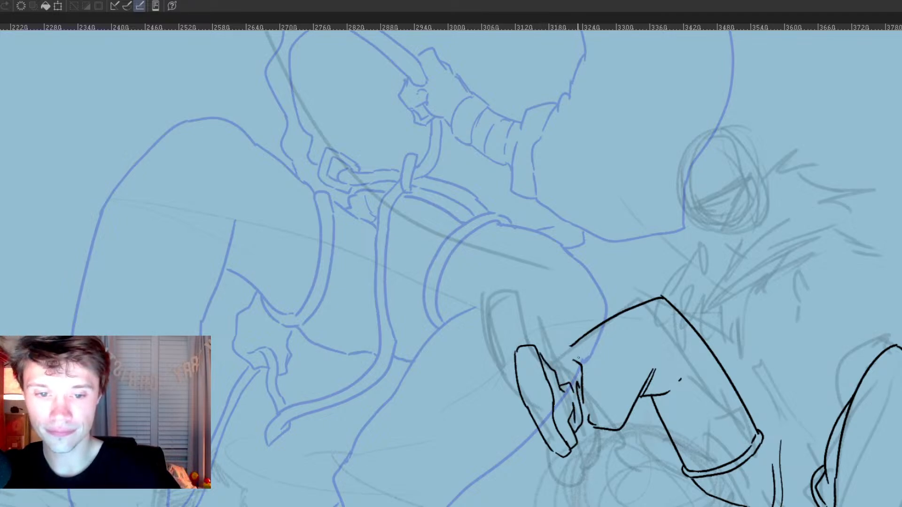
drag(571, 348, 567, 382)
key(e)
mouse_move(577, 417)
mouse_down()
mouse_move(569, 453)
mouse_move(580, 410)
mouse_move(581, 430)
mouse_up()
key(p)
drag(579, 394, 587, 418)
Step: Extend the vertical rope up to waist height as a double line with a small bend
key(space)
drag(827, 343, 742, 279)
drag(838, 356, 775, 407)
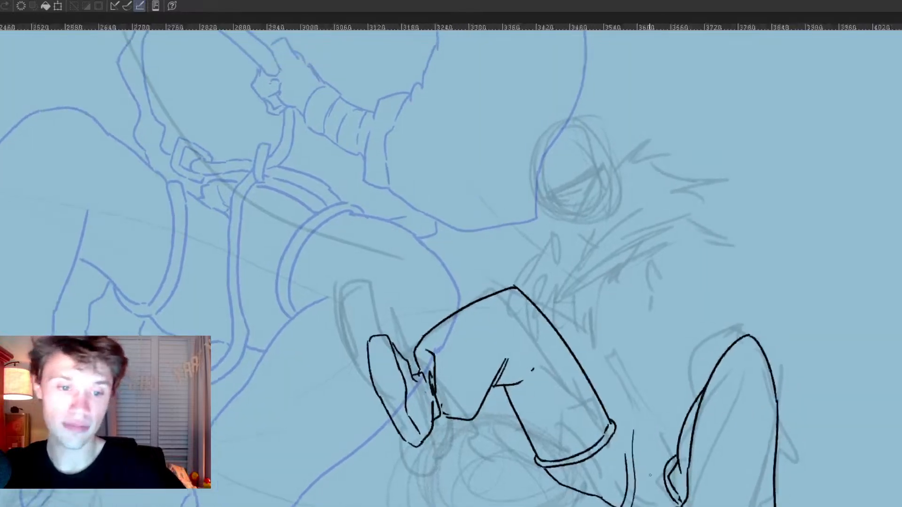
mouse_move(626, 426)
mouse_down()
mouse_move(625, 456)
mouse_move(622, 430)
mouse_move(645, 402)
mouse_up()
drag(666, 369, 629, 418)
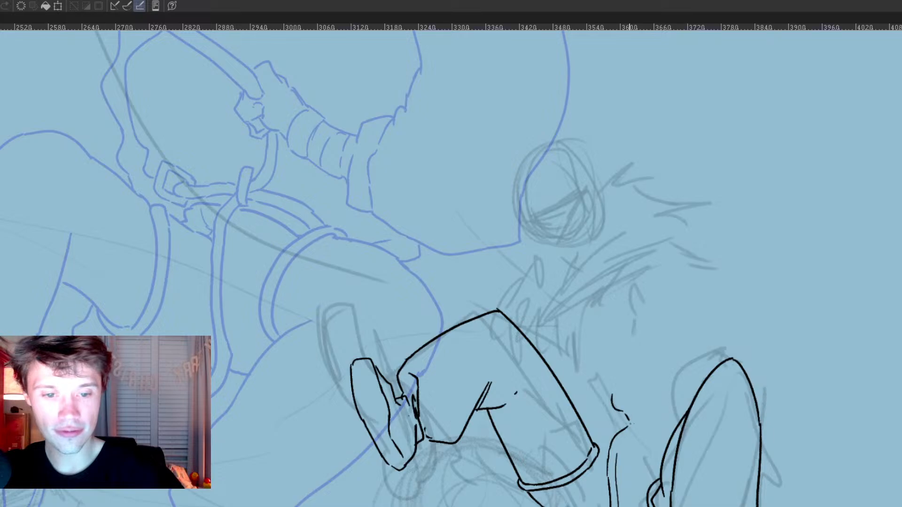
mouse_move(617, 393)
mouse_down()
mouse_move(638, 418)
mouse_move(617, 449)
mouse_up()
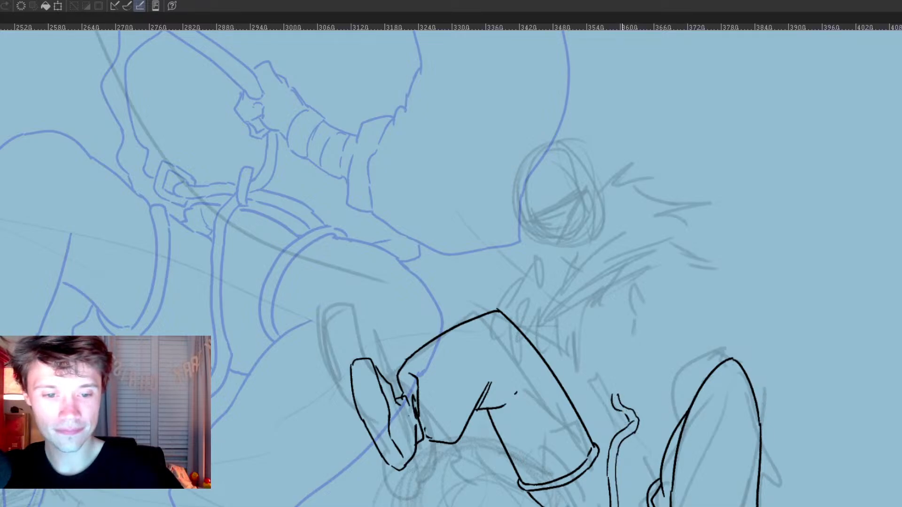
Step: Ink the waist strap with a small loop on each side of the rope, and continue the rope upward as two parallel lines
mouse_move(606, 407)
mouse_down()
mouse_move(603, 429)
mouse_move(631, 427)
mouse_up()
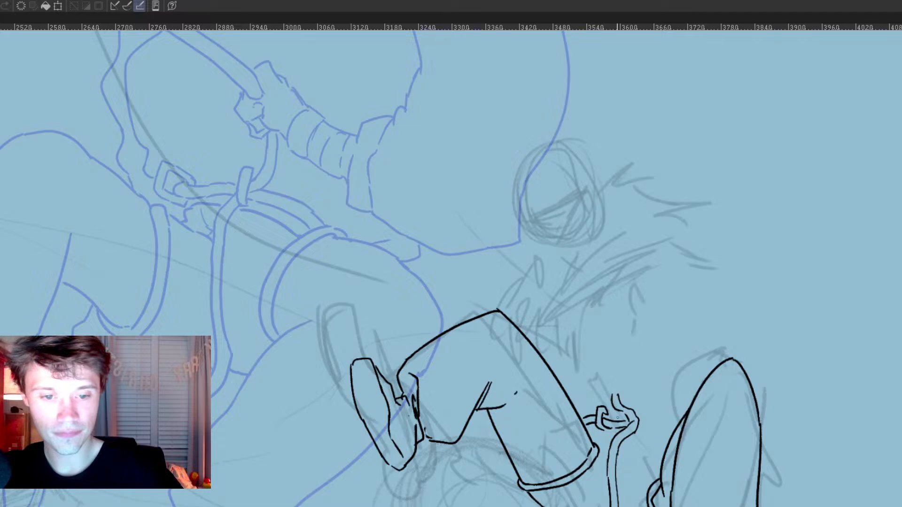
mouse_move(639, 419)
mouse_down()
mouse_move(667, 431)
mouse_move(667, 415)
mouse_move(672, 436)
mouse_up()
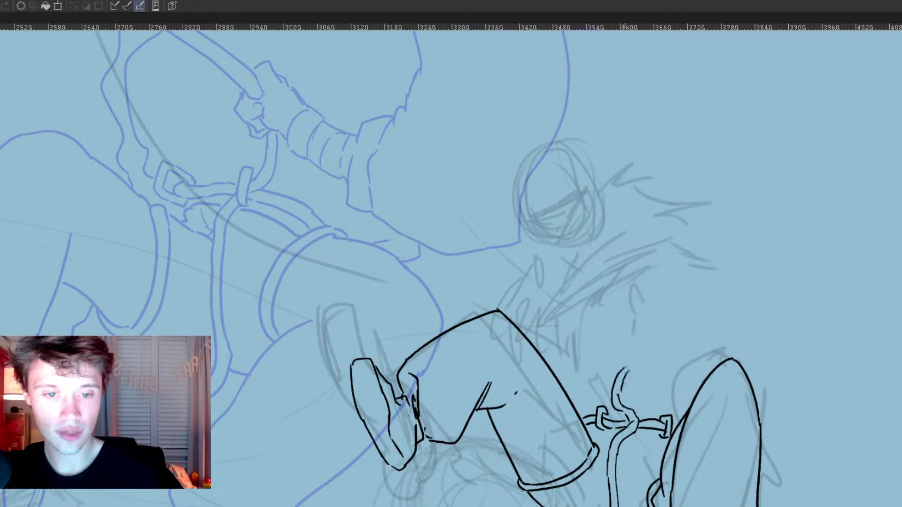
drag(611, 371, 617, 400)
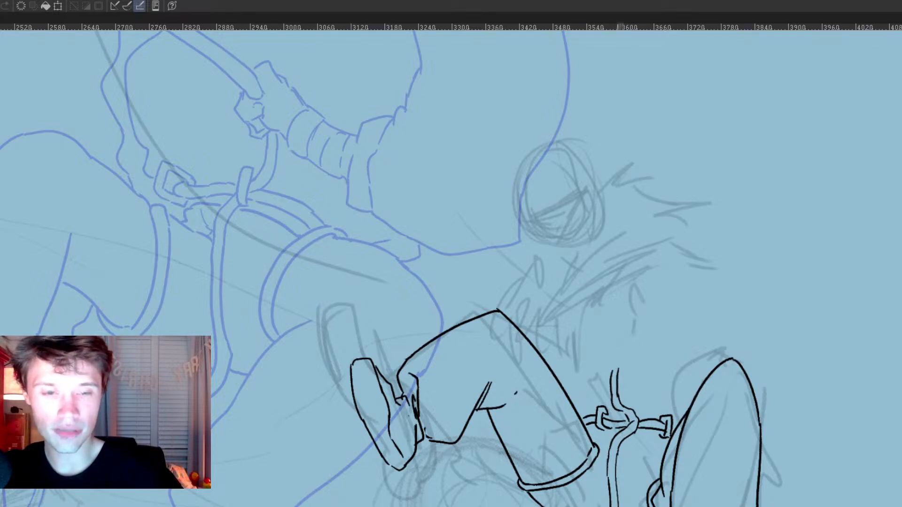
Step: Ink the hand gripping the rope, with its banded forearm wrap and the sleeve cuff behind it
mouse_move(618, 342)
mouse_down()
mouse_move(631, 351)
mouse_move(604, 366)
mouse_move(618, 370)
mouse_up()
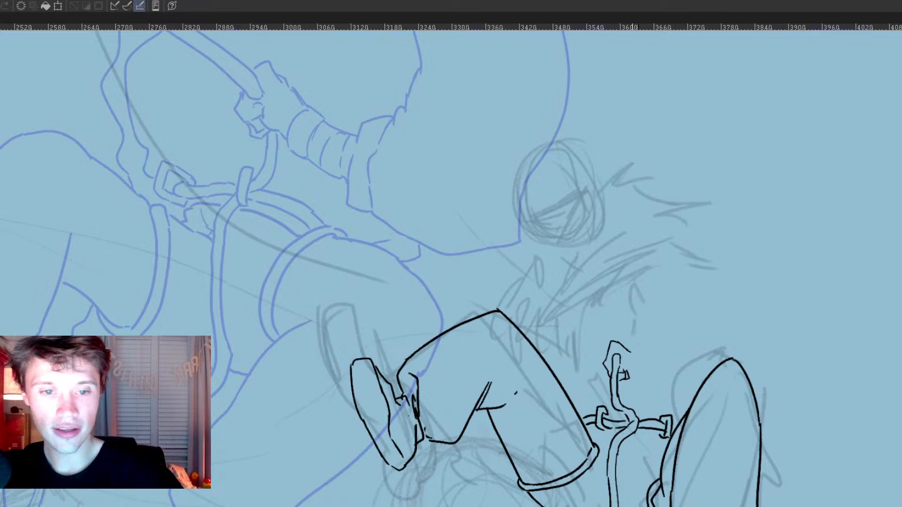
mouse_move(621, 346)
mouse_down()
mouse_move(638, 349)
mouse_move(633, 373)
mouse_move(645, 368)
mouse_move(622, 359)
mouse_up()
mouse_move(625, 363)
mouse_down()
mouse_move(622, 373)
mouse_move(657, 369)
mouse_move(664, 350)
mouse_move(674, 372)
mouse_move(686, 376)
mouse_move(687, 332)
mouse_move(699, 384)
mouse_up()
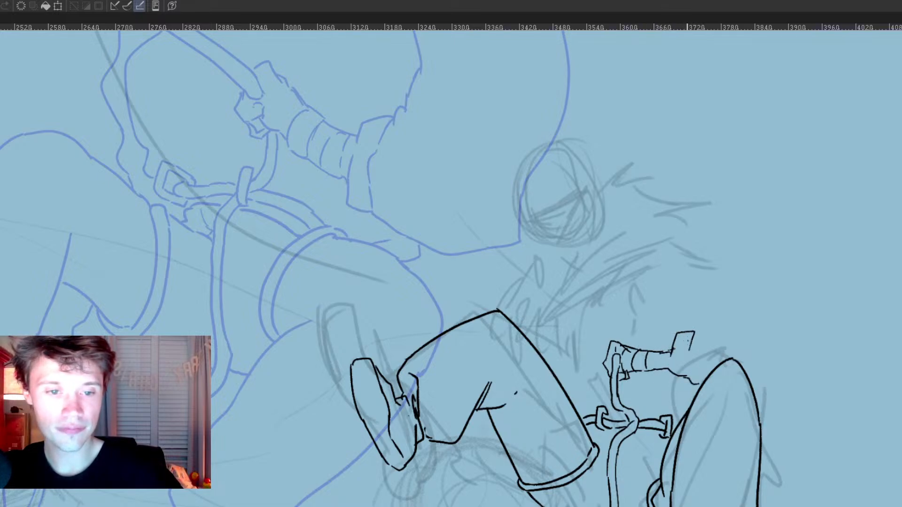
drag(694, 332, 724, 318)
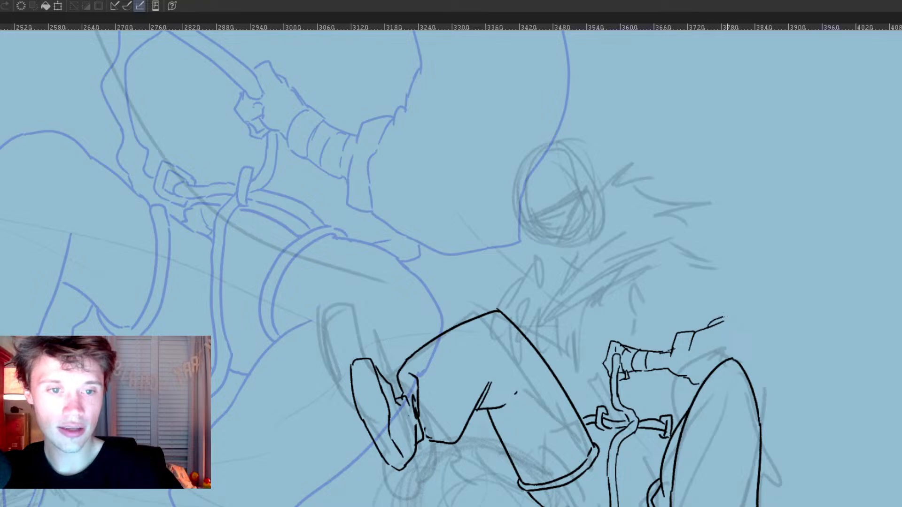
key(ctrl+z)
key(ctrl+z)
drag(675, 242, 649, 305)
key(ctrl+z)
mouse_move(713, 256)
mouse_down()
mouse_move(689, 268)
mouse_move(680, 305)
mouse_up()
key(ctrl+z)
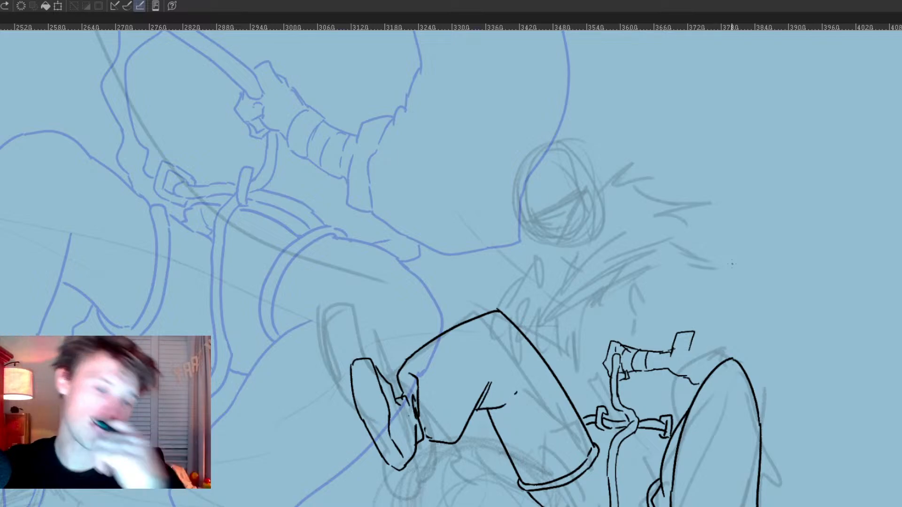
Step: Ink the sleeve from the cuff over the rounded shoulder and down to the elbow, undoing the unsatisfactory curves
mouse_move(722, 276)
mouse_down()
mouse_move(699, 309)
mouse_move(717, 300)
mouse_move(687, 328)
mouse_move(755, 297)
mouse_move(757, 341)
mouse_move(749, 364)
mouse_up()
key(ctrl+z)
key(ctrl+z)
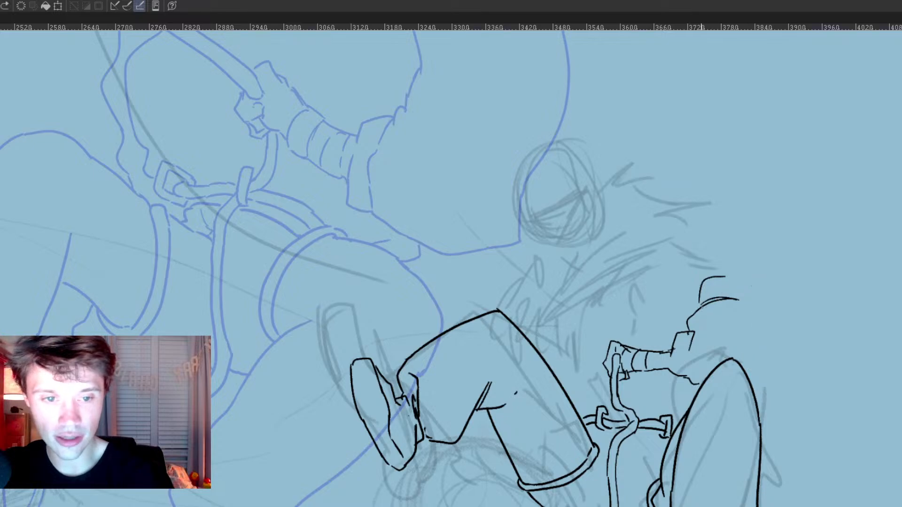
key(ctrl+z)
key(ctrl+z)
mouse_move(707, 286)
mouse_down()
mouse_move(694, 312)
mouse_move(710, 306)
mouse_move(748, 346)
mouse_move(747, 339)
mouse_move(747, 373)
mouse_up()
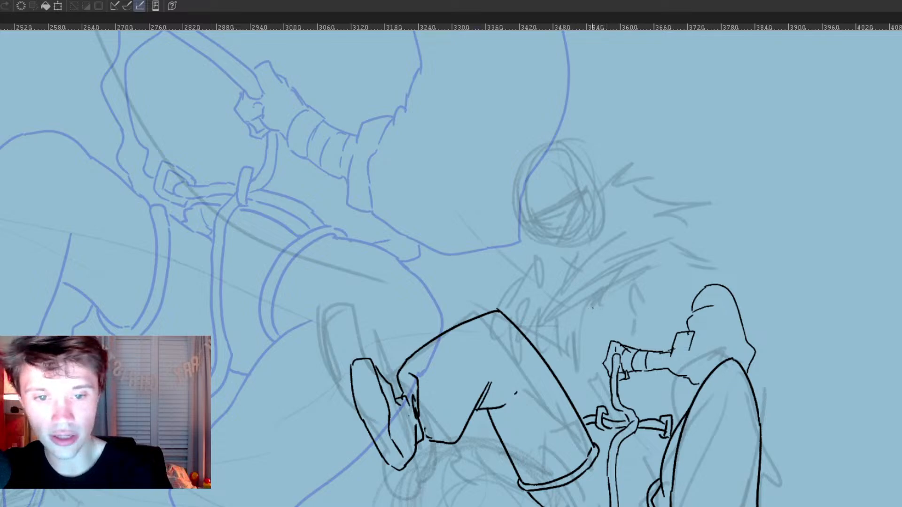
Step: Ink the jagged fur collar across the chest and shoulders, and outline the torso's side above the raised thigh
drag(571, 304, 568, 310)
mouse_move(565, 324)
mouse_down()
mouse_move(525, 430)
mouse_move(554, 452)
mouse_move(610, 444)
mouse_up()
mouse_move(615, 412)
mouse_down()
mouse_move(611, 442)
mouse_move(623, 442)
mouse_up()
drag(633, 421, 633, 436)
mouse_move(649, 415)
mouse_down()
mouse_move(639, 419)
mouse_move(696, 369)
mouse_move(698, 396)
mouse_up()
mouse_move(545, 395)
mouse_down()
mouse_move(510, 415)
mouse_move(520, 439)
mouse_move(511, 455)
mouse_up()
mouse_move(517, 452)
mouse_down()
mouse_move(519, 477)
mouse_move(555, 506)
mouse_move(533, 506)
mouse_up()
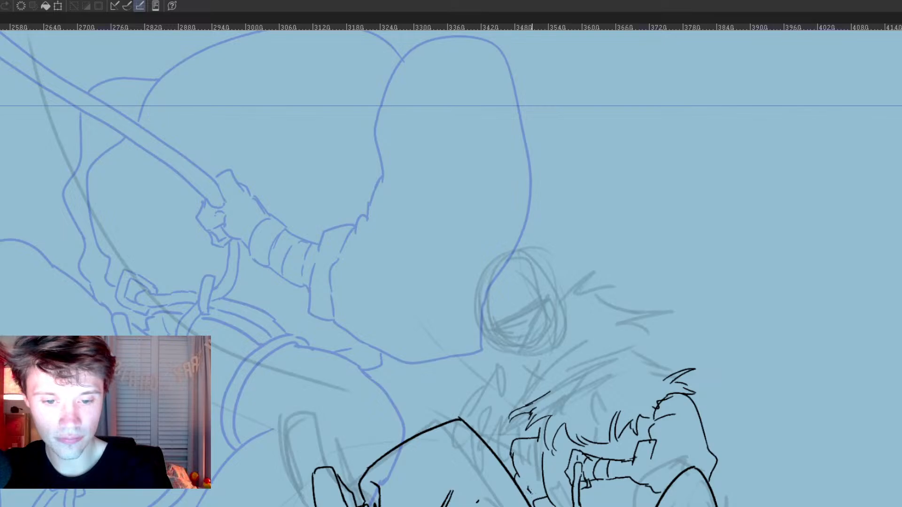
Step: Erase the diagonal rope below the hips, and re-ink it curving into a small clip under the thigh and hanging down steeply
mouse_move(663, 506)
mouse_down()
mouse_move(688, 393)
mouse_move(704, 371)
mouse_up()
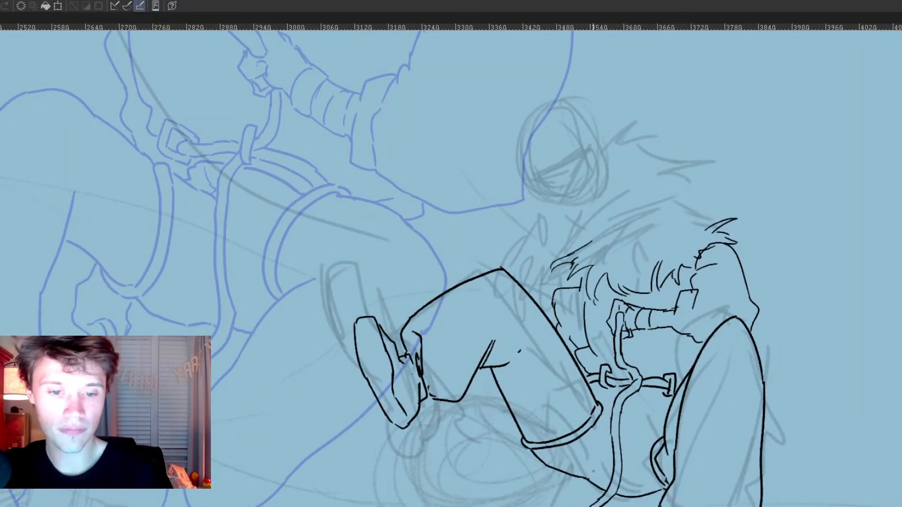
mouse_move(656, 483)
mouse_down()
mouse_move(662, 369)
mouse_move(646, 408)
mouse_move(657, 434)
mouse_up()
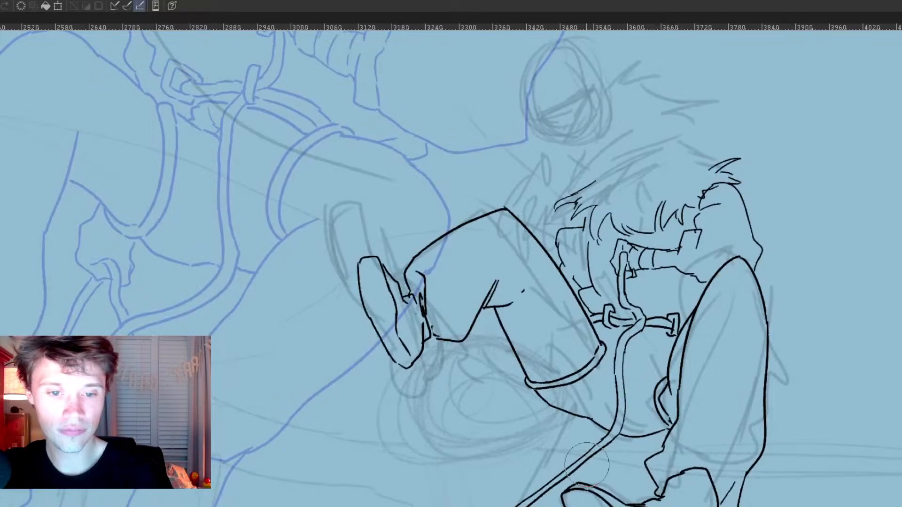
mouse_move(586, 454)
mouse_down()
mouse_move(555, 484)
mouse_move(507, 503)
mouse_up()
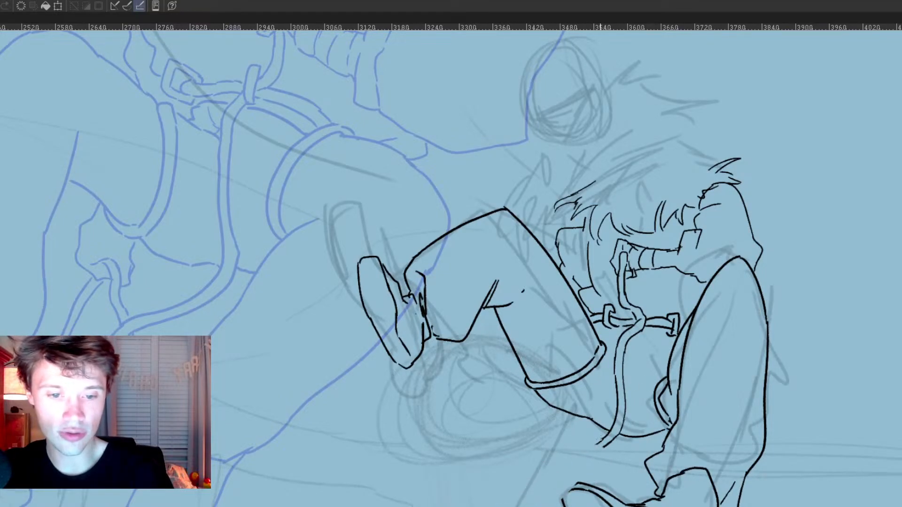
mouse_move(594, 443)
mouse_down()
mouse_move(581, 425)
mouse_move(610, 439)
mouse_move(598, 452)
mouse_move(581, 414)
mouse_move(559, 418)
mouse_move(569, 433)
mouse_move(578, 426)
mouse_move(576, 442)
mouse_up()
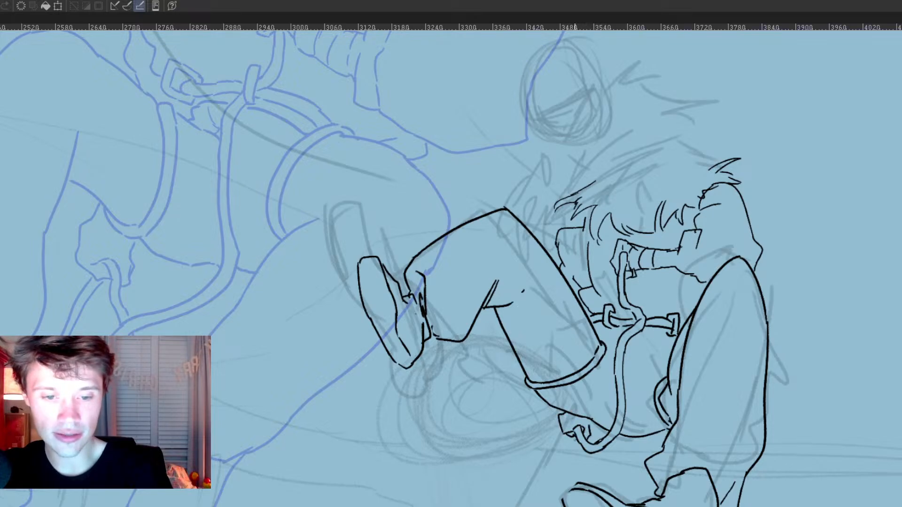
mouse_move(503, 506)
mouse_down()
mouse_move(561, 411)
mouse_move(511, 506)
mouse_up()
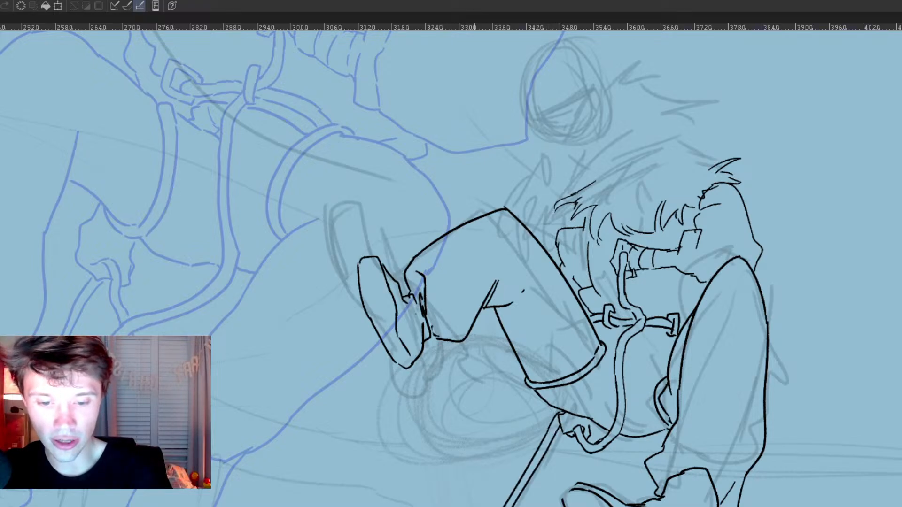
Step: Add pointed fur tufts along the upper edge of the collar above the raised knee
mouse_move(632, 185)
mouse_down()
mouse_move(574, 313)
mouse_move(567, 359)
mouse_up()
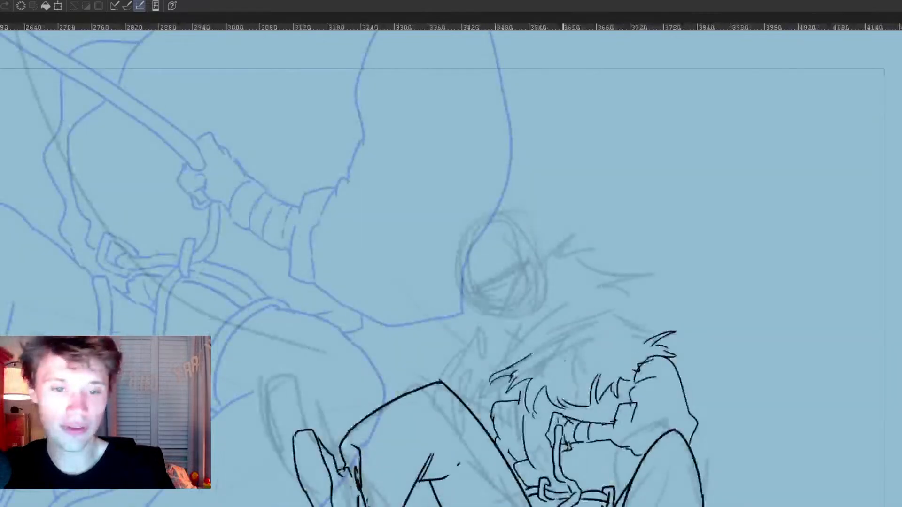
drag(509, 346, 558, 350)
mouse_move(565, 266)
mouse_down()
mouse_move(559, 272)
mouse_move(580, 360)
mouse_move(596, 297)
mouse_up()
key(ctrl+z)
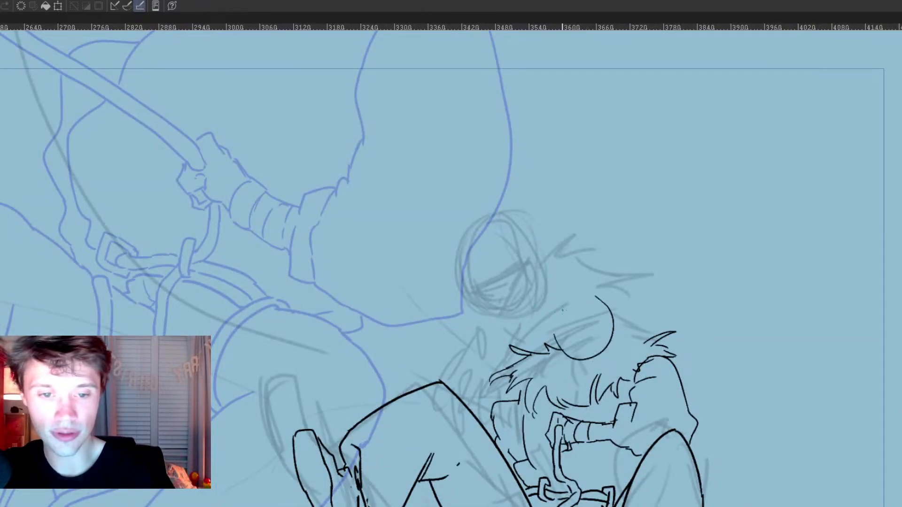
key(ctrl+z)
scroll(564, 324, up, 2)
drag(654, 325, 636, 355)
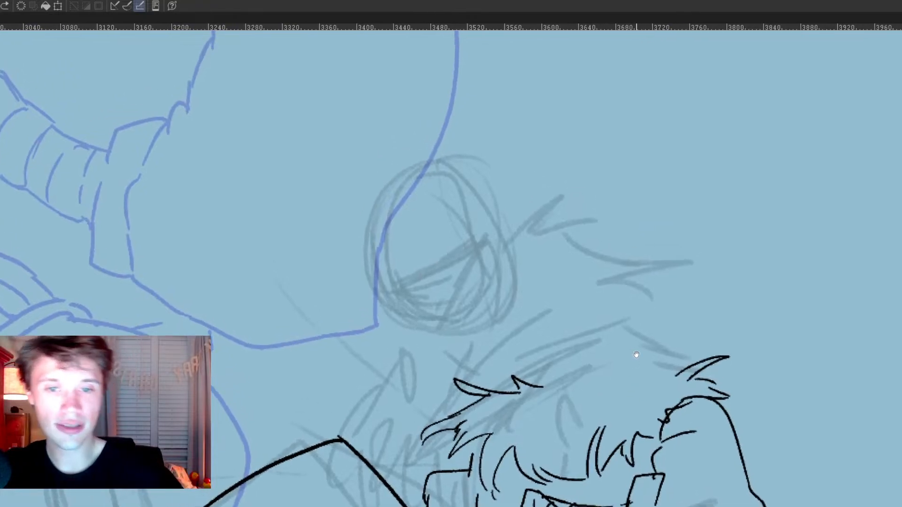
drag(577, 261, 525, 405)
key(ctrl+z)
Step: Ink a guide curve for the side of the face, a slanted brow line and two narrowed eyes with dark pupils
mouse_move(549, 249)
mouse_down()
mouse_move(538, 373)
mouse_move(555, 393)
mouse_up()
mouse_move(534, 342)
mouse_down()
mouse_move(553, 364)
mouse_move(543, 344)
mouse_move(630, 330)
mouse_move(616, 351)
mouse_move(592, 342)
mouse_move(626, 334)
mouse_up()
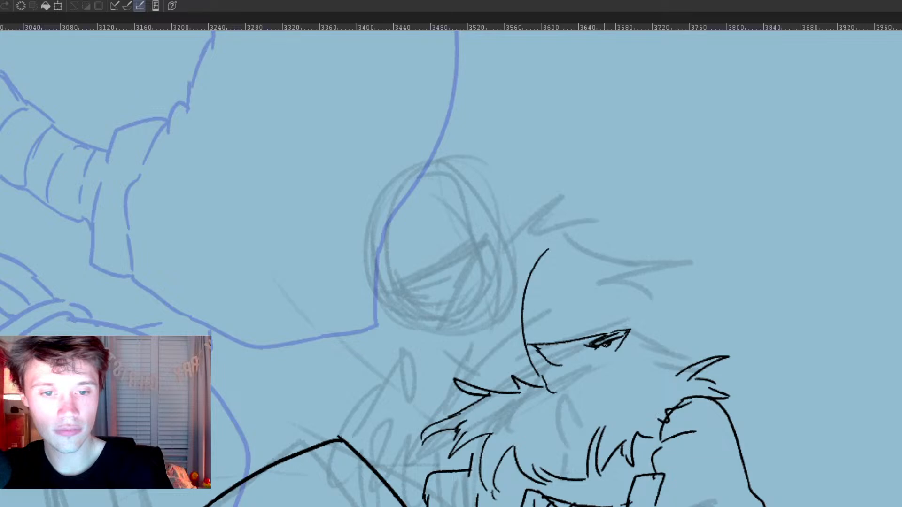
key(ctrl+z)
key(ctrl+z)
key(ctrl+z)
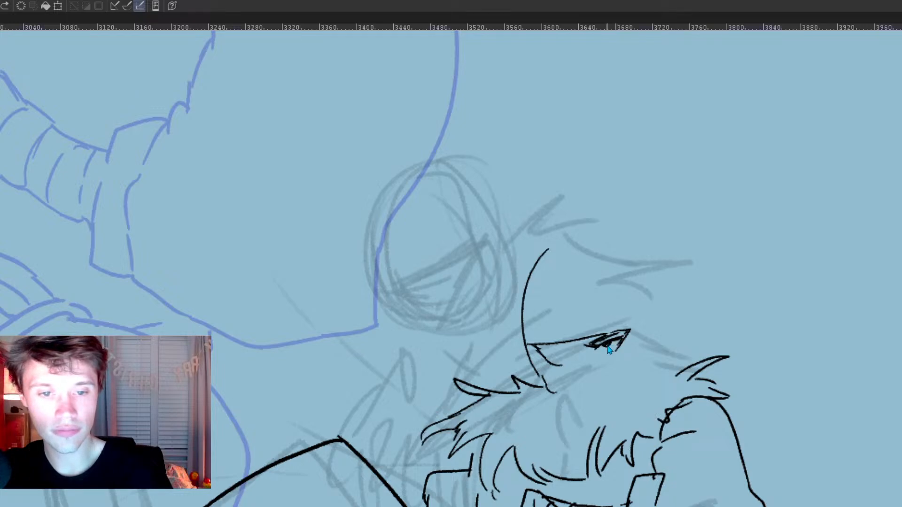
drag(602, 344, 608, 345)
key(ctrl+z)
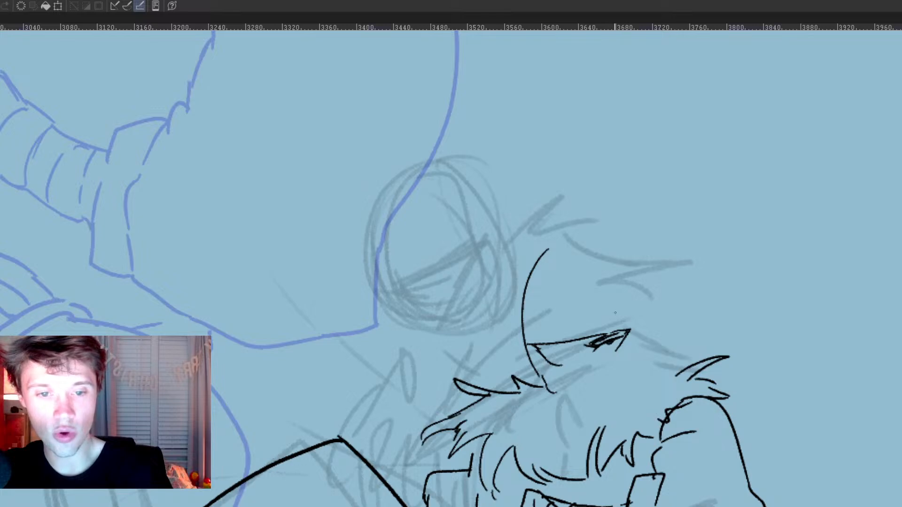
mouse_move(547, 348)
mouse_down()
mouse_move(574, 347)
mouse_move(560, 353)
mouse_move(569, 352)
mouse_move(567, 362)
mouse_up()
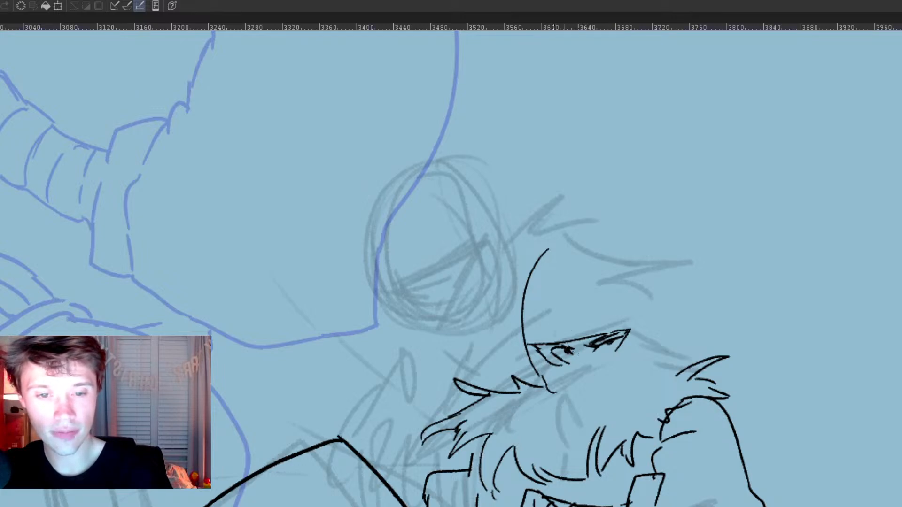
Step: Erase the face's side curve, and outline the mask opening around both eyes
key(e)
mouse_move(547, 253)
mouse_down()
mouse_move(537, 358)
mouse_move(551, 386)
mouse_up()
key(p)
mouse_move(543, 347)
mouse_down()
mouse_move(564, 371)
mouse_move(599, 371)
mouse_move(628, 342)
mouse_up()
drag(557, 366, 577, 374)
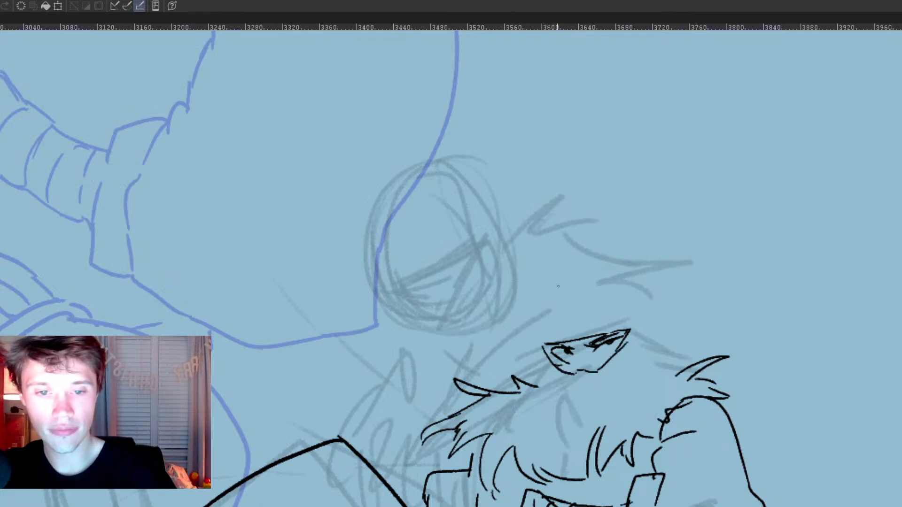
Step: Ink the head's outline from the rounded crown to the pointed chin, with the headwrap's bands across the forehead
drag(537, 345, 567, 285)
mouse_move(538, 313)
mouse_down()
mouse_move(539, 356)
mouse_move(564, 400)
mouse_up()
mouse_move(545, 304)
mouse_down()
mouse_move(583, 271)
mouse_move(629, 312)
mouse_move(636, 373)
mouse_up()
mouse_move(538, 324)
mouse_down()
mouse_move(606, 314)
mouse_move(590, 292)
mouse_move(601, 297)
mouse_up()
mouse_move(540, 345)
mouse_down()
mouse_move(577, 423)
mouse_move(590, 429)
mouse_move(609, 417)
mouse_move(632, 349)
mouse_up()
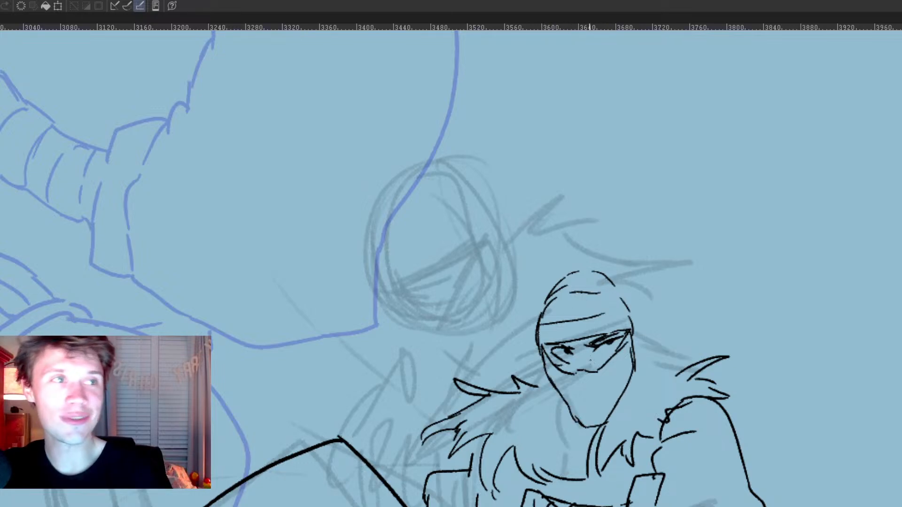
Step: Add fold lines across the face mask and refine the headwrap's contour and bands
mouse_move(555, 382)
mouse_down()
mouse_move(604, 387)
mouse_move(621, 378)
mouse_up()
mouse_move(564, 398)
mouse_down()
mouse_move(601, 414)
mouse_move(611, 408)
mouse_up()
mouse_move(638, 347)
mouse_down()
mouse_move(617, 403)
mouse_move(644, 339)
mouse_up()
mouse_move(605, 274)
mouse_down()
mouse_move(647, 361)
mouse_move(632, 299)
mouse_up()
mouse_move(562, 288)
mouse_down()
mouse_move(581, 280)
mouse_move(619, 303)
mouse_up()
mouse_move(549, 318)
mouse_down()
mouse_move(547, 301)
mouse_move(593, 272)
mouse_move(607, 278)
mouse_up()
Step: Fill out the fur collar with extra tufts on both sides of the head and over the shoulder
mouse_move(651, 359)
mouse_down()
mouse_move(687, 335)
mouse_move(695, 371)
mouse_up()
mouse_move(535, 386)
mouse_down()
mouse_move(524, 352)
mouse_move(544, 373)
mouse_up()
mouse_move(645, 312)
mouse_down()
mouse_move(653, 300)
mouse_move(652, 319)
mouse_up()
mouse_move(710, 382)
mouse_down()
mouse_move(740, 397)
mouse_move(720, 398)
mouse_up()
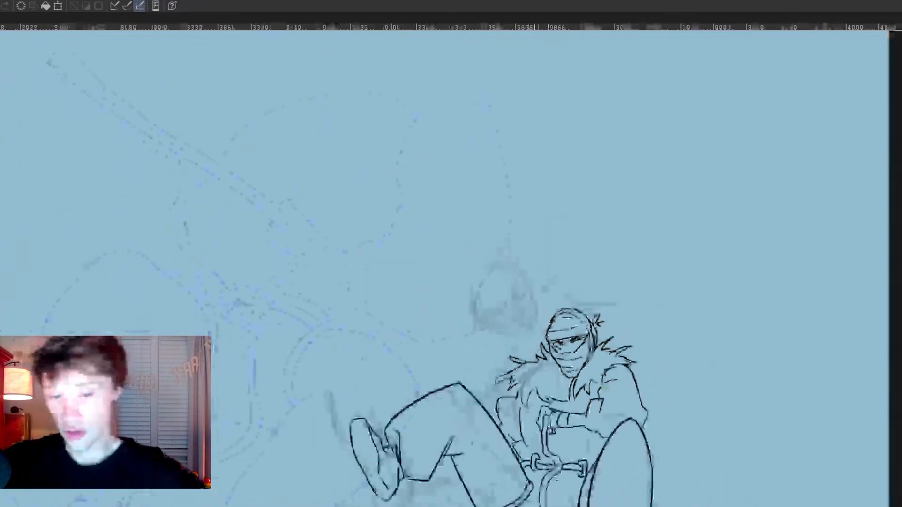
scroll(541, 329, down, 6)
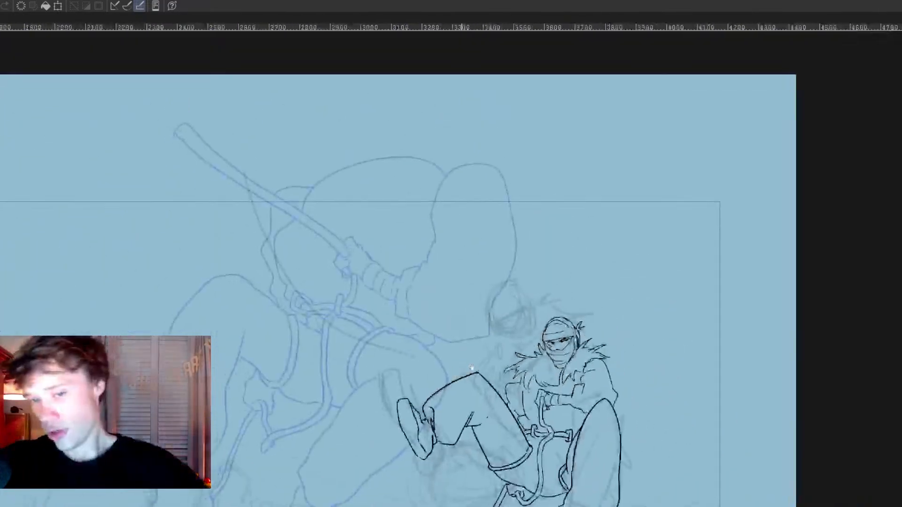
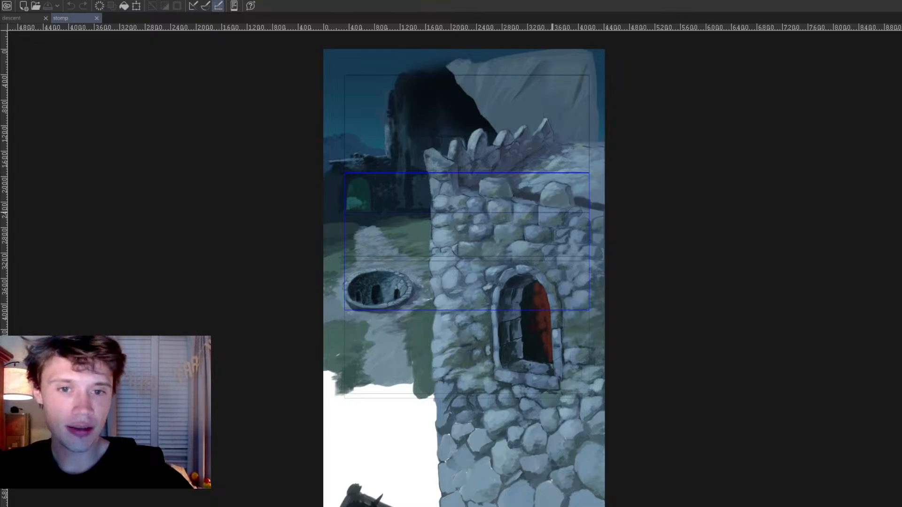
Step: Inspect the stone wall and arched window in the stomp background painting up close, and close that file
scroll(472, 214, up, 3)
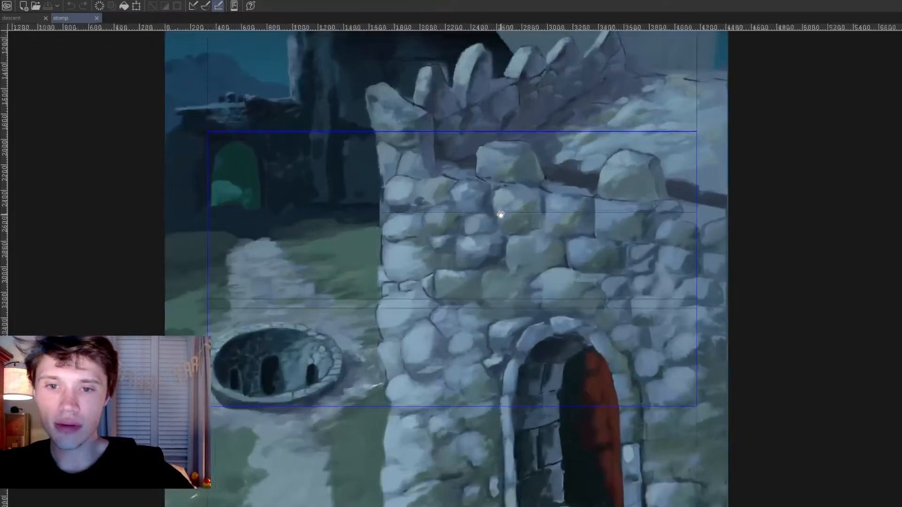
scroll(501, 215, down, 3)
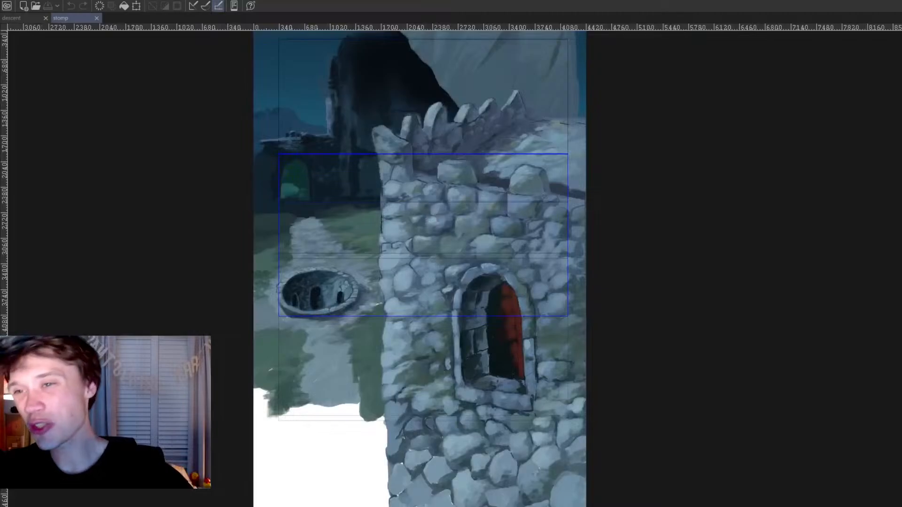
click(96, 18)
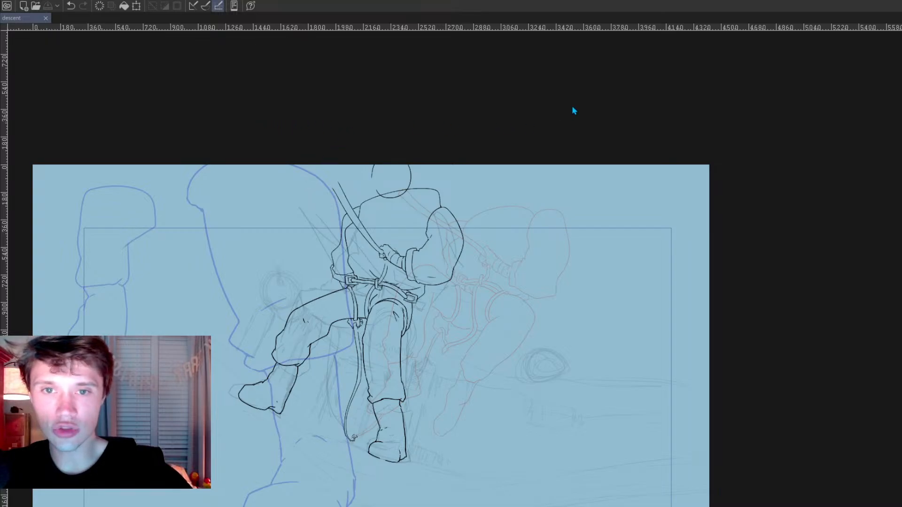
Step: View the brown-haired character's face up close in the other drawing, and close that file to return to the descent drawing
scroll(354, 110, down, 3)
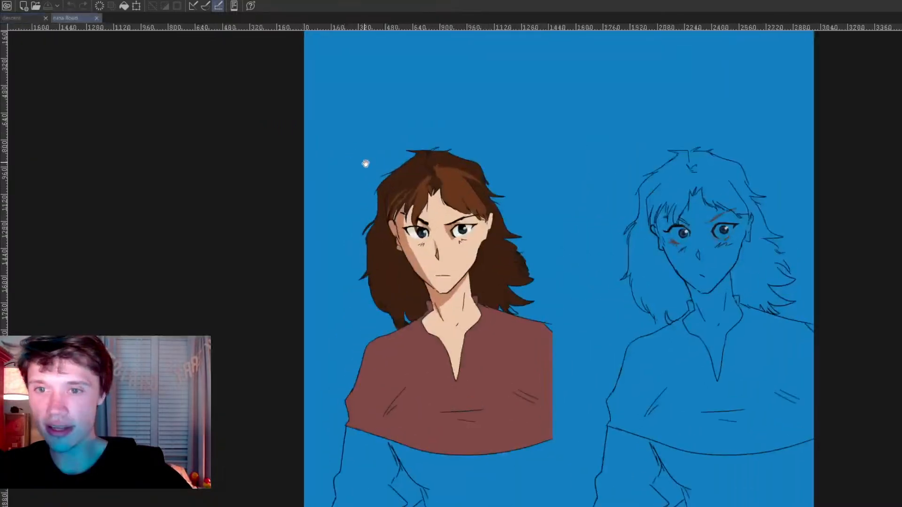
scroll(364, 162, up, 5)
scroll(483, 259, up, 2)
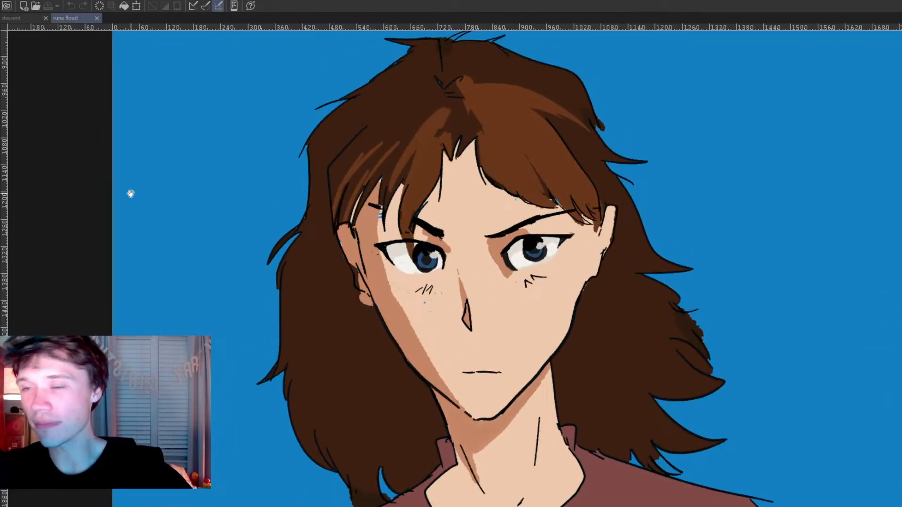
click(97, 17)
Step: Examine the harnessed climber's line art in the descent drawing up close, from the torso down to the boots
scroll(252, 158, down, 3)
drag(236, 158, 262, 155)
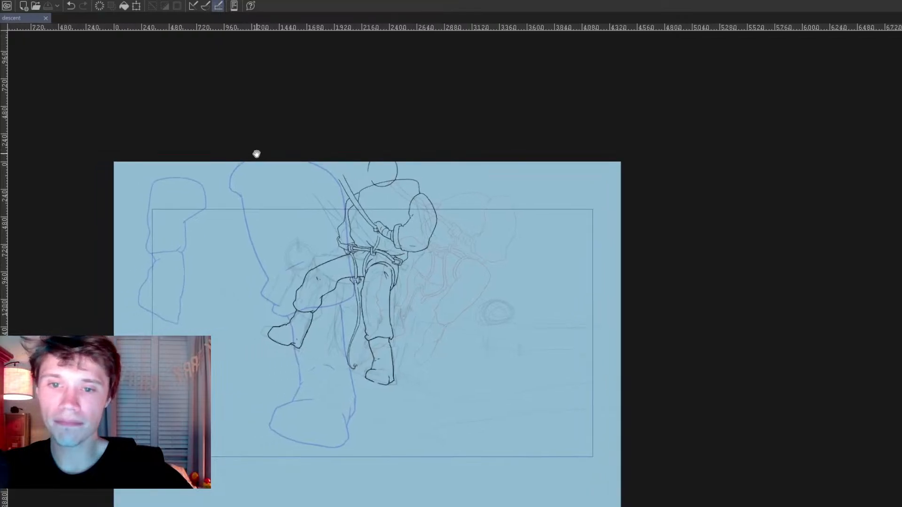
scroll(207, 161, up, 1)
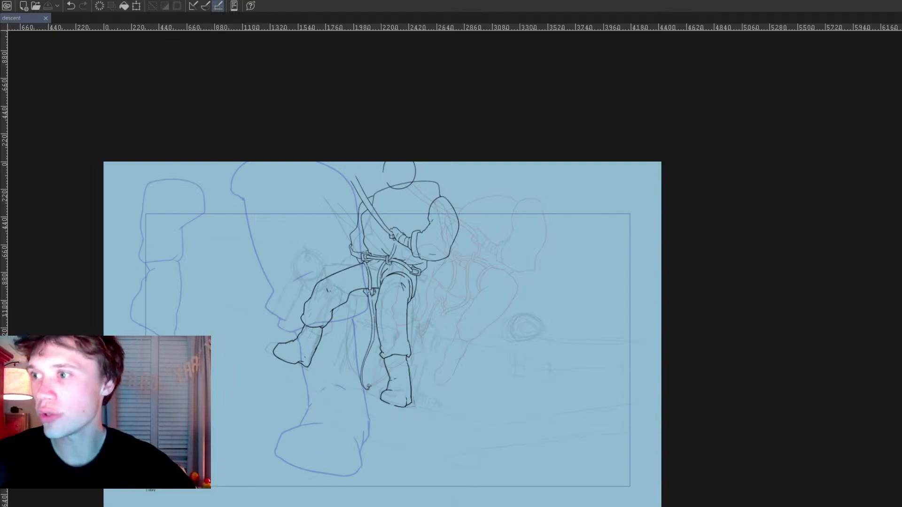
key(ctrl+plus)
key(ctrl+plus)
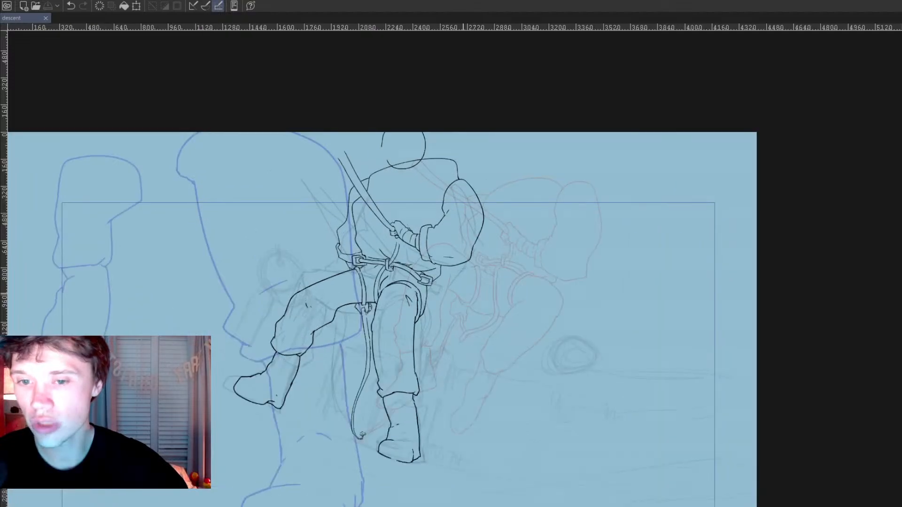
drag(320, 310, 400, 247)
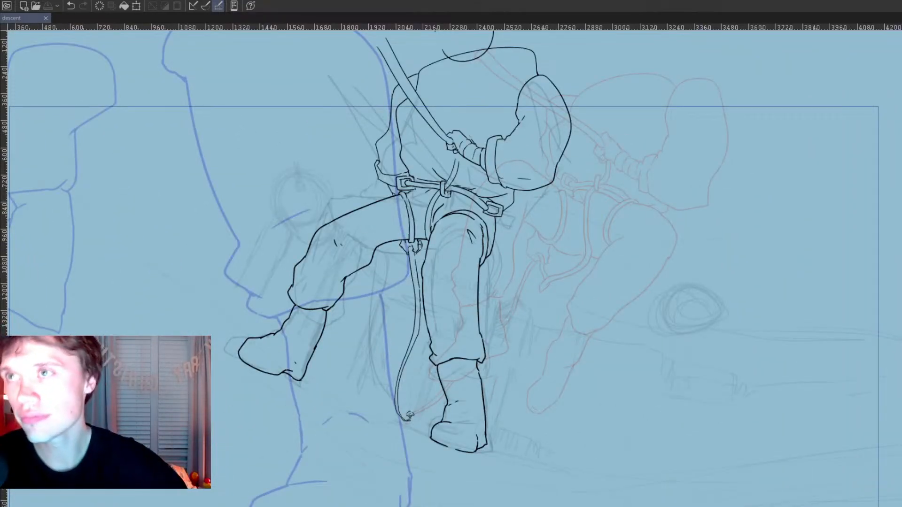